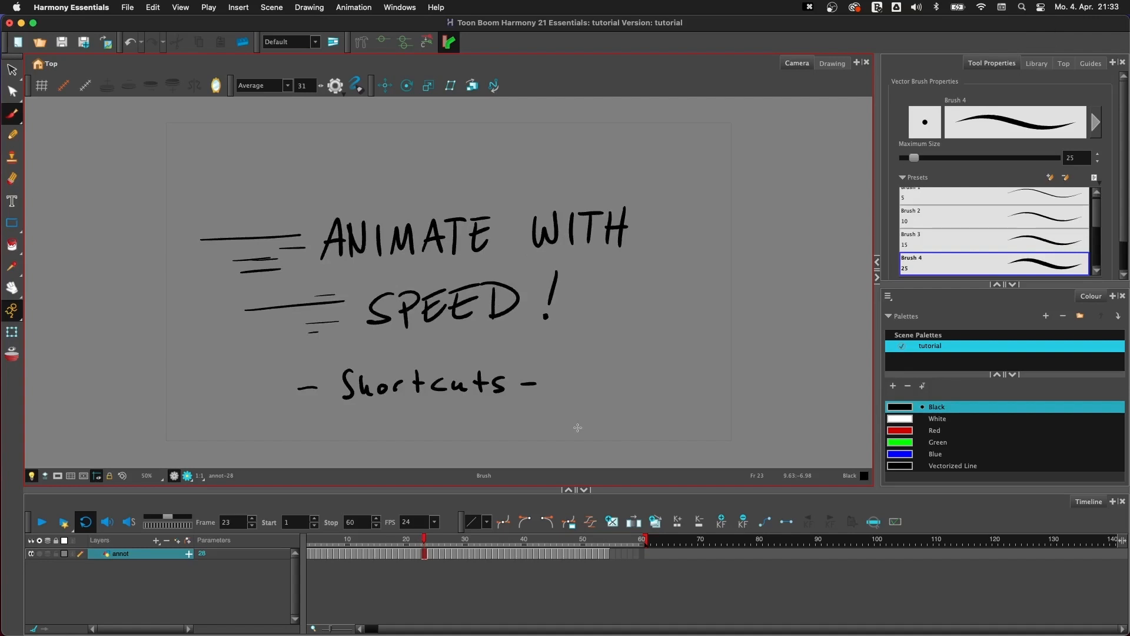
- Draw a round head outline with two short eye strokes in the blank area to the right of the title text
mouse_move(648, 254)
left_mouse_down()
mouse_move(479, 232)
mouse_move(497, 263)
mouse_move(370, 276)
left_mouse_up()
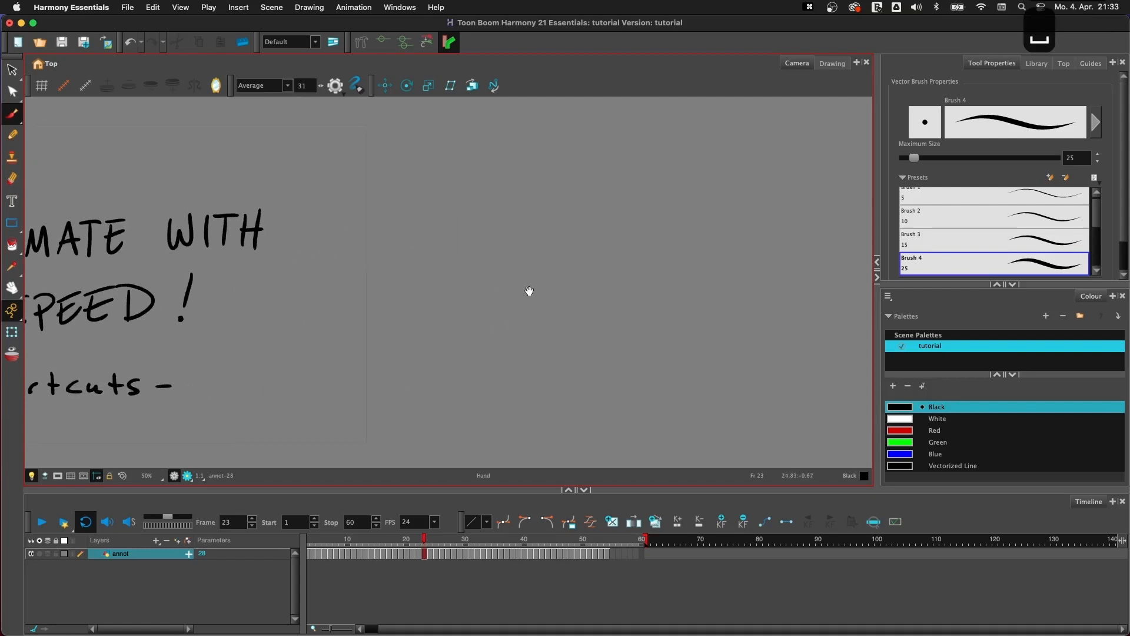
left_click_drag(530, 290, 412, 283)
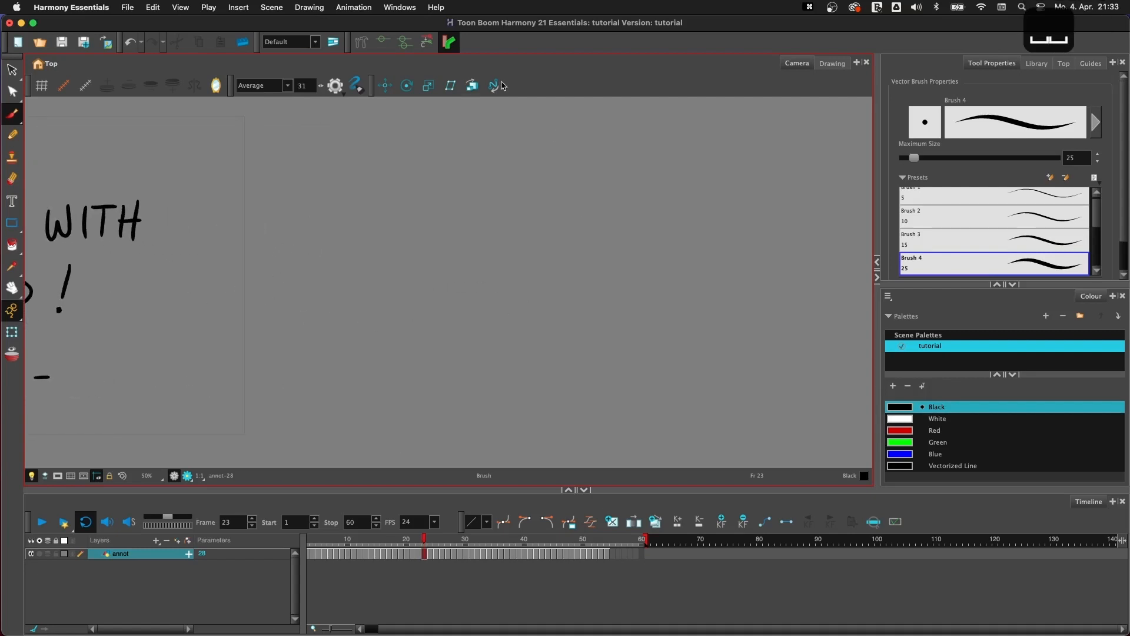
left_click_drag(502, 168, 547, 190)
left_click_drag(461, 189, 525, 165)
left_click_drag(496, 206, 521, 214)
- Set the stabilizer to Stabilizer Off, draw a smiling mouth and a right ear, and remove the stray line joining eye and mouth
left_click(262, 85)
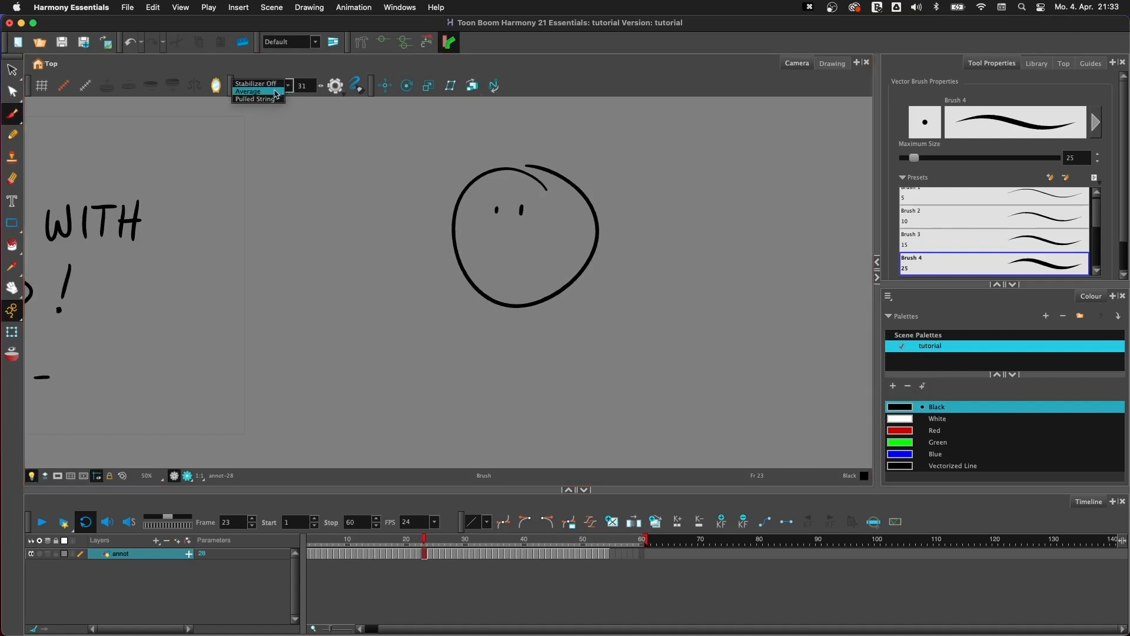
left_click(259, 93)
mouse_move(496, 207)
left_mouse_down()
mouse_move(496, 233)
mouse_move(554, 233)
mouse_move(480, 240)
left_mouse_up()
left_click_drag(597, 225, 593, 243)
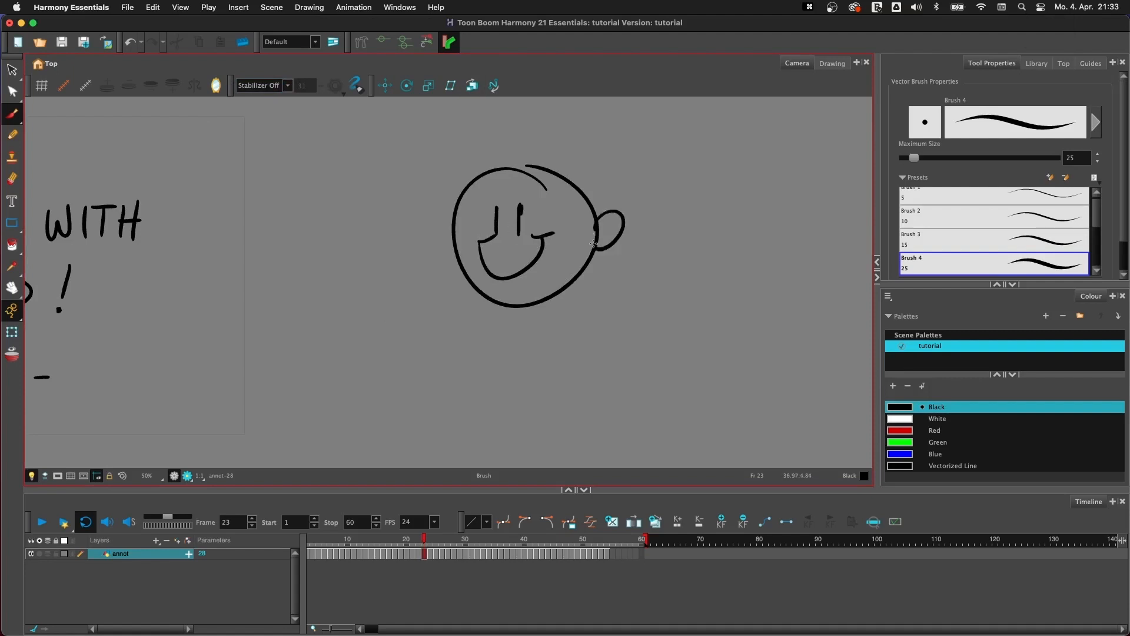
key("BackSpace")
- Move the right ear up along the head outline and paste a reshaped copy at the head's left side
left_click(12, 70)
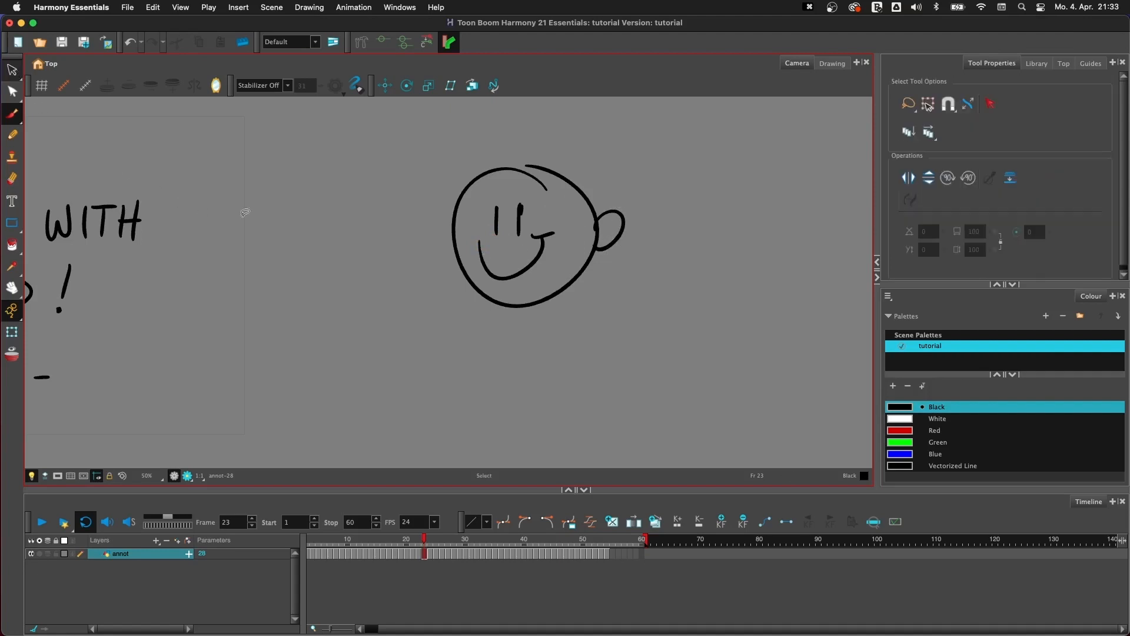
left_click(623, 222)
left_click_drag(614, 231, 598, 202)
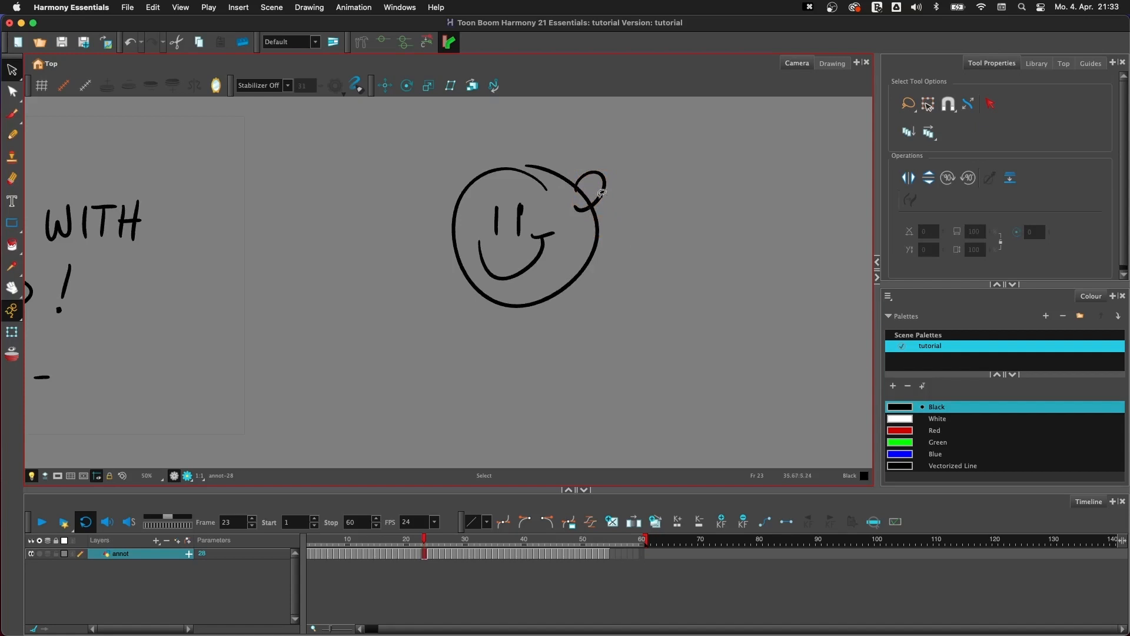
key("super+v")
mouse_move(608, 200)
left_mouse_down()
mouse_move(509, 221)
mouse_move(454, 204)
mouse_move(380, 216)
mouse_move(426, 231)
left_mouse_up()
- Draw a small round nose with the Brush and close the gap at the top of the head outline
left_click(12, 114)
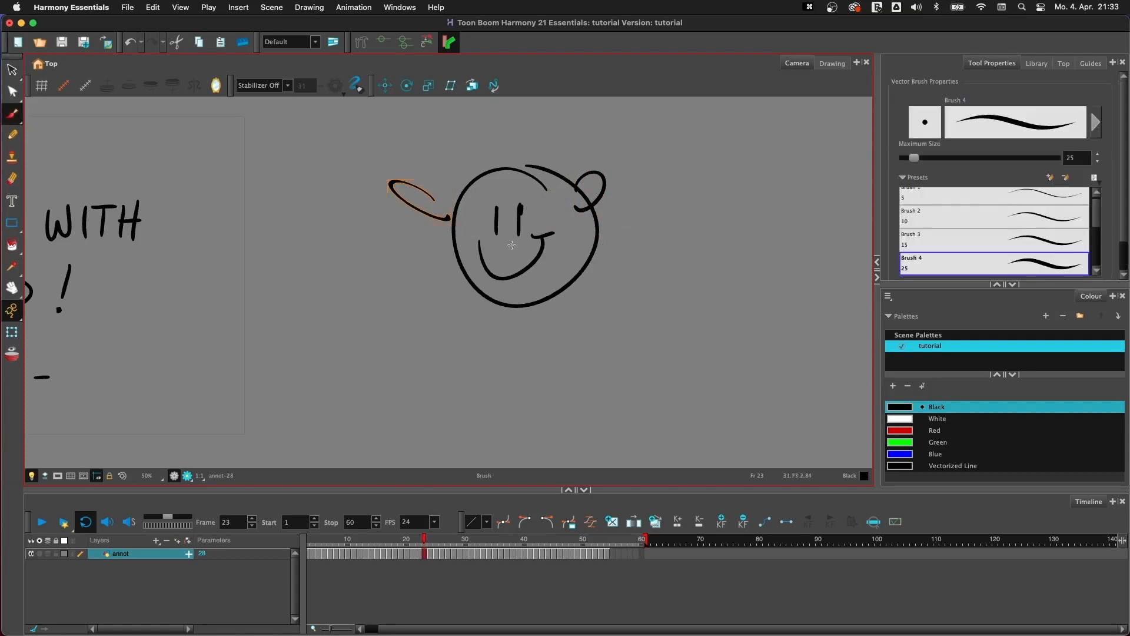
left_click_drag(509, 241, 514, 244)
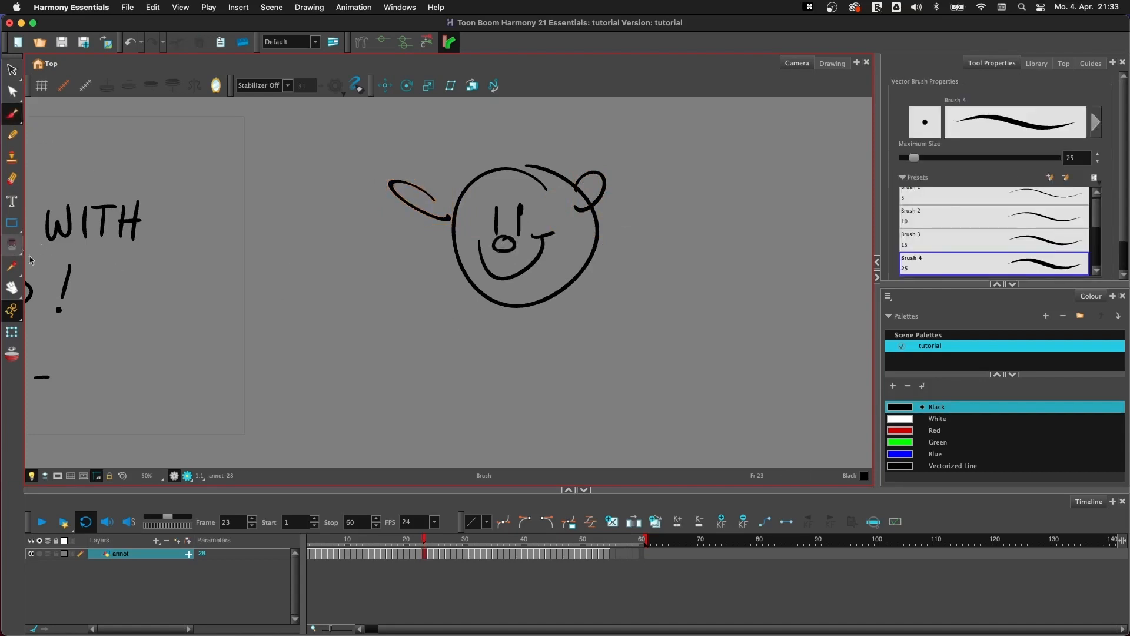
left_click(12, 245)
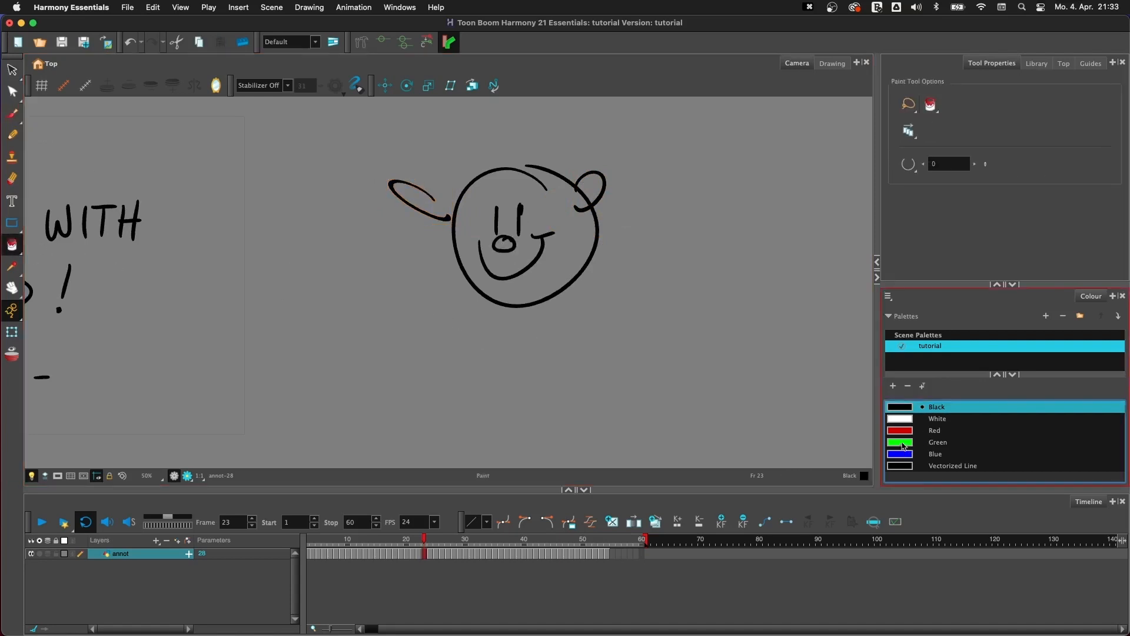
left_click(11, 113)
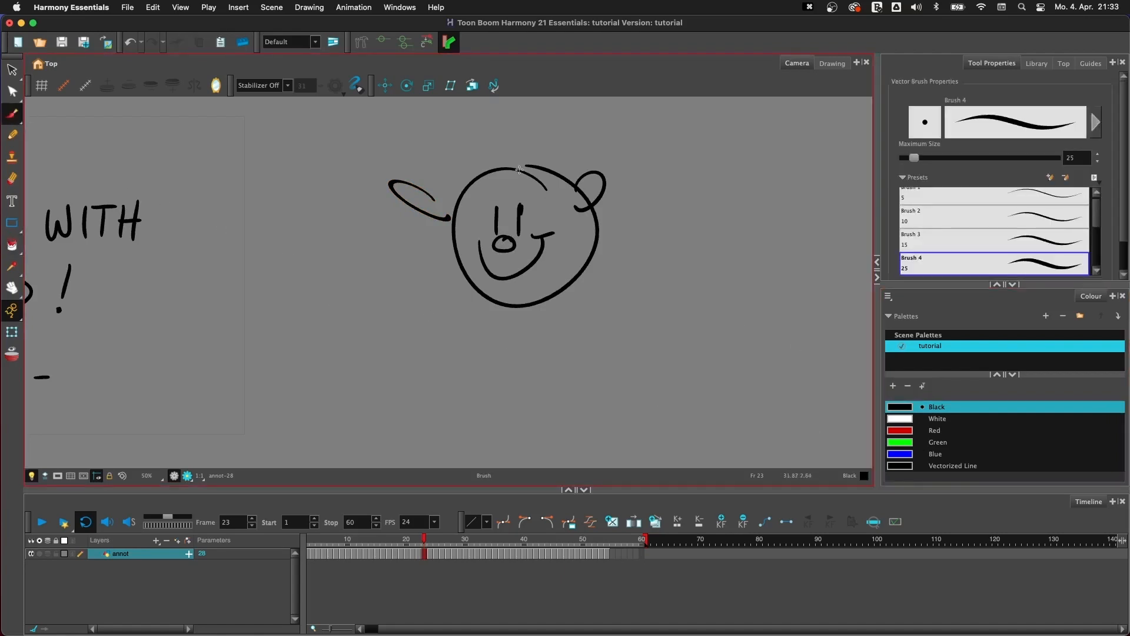
left_click_drag(523, 165, 543, 167)
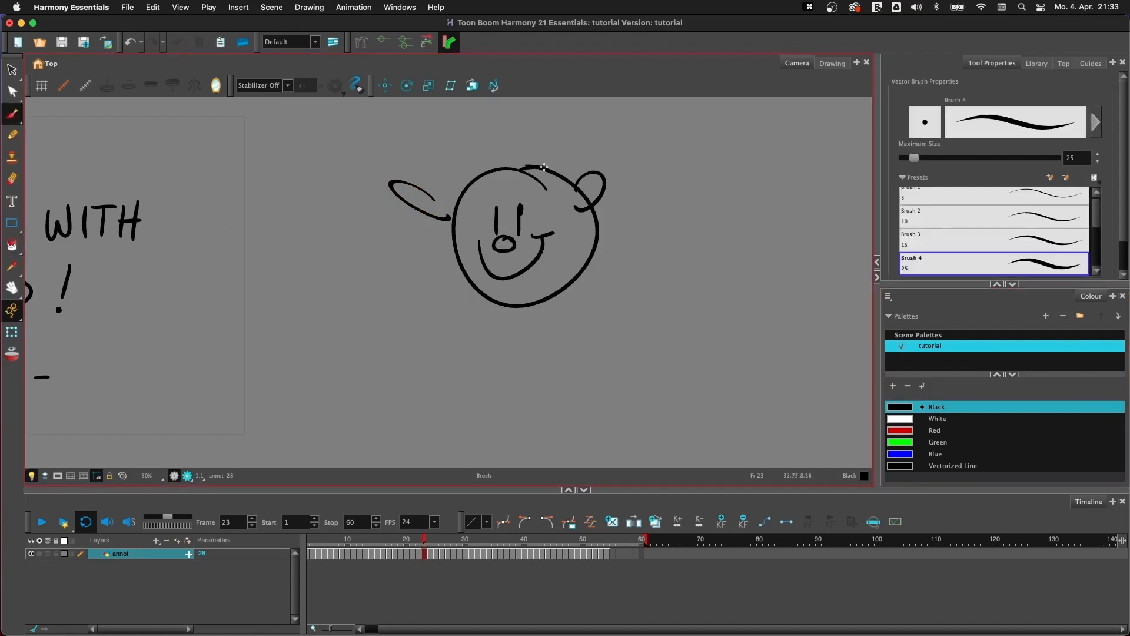
- Fill the head, nose and right ear with the Green colour using the Paint tool
left_click(12, 244)
left_click(904, 442)
left_click(559, 284)
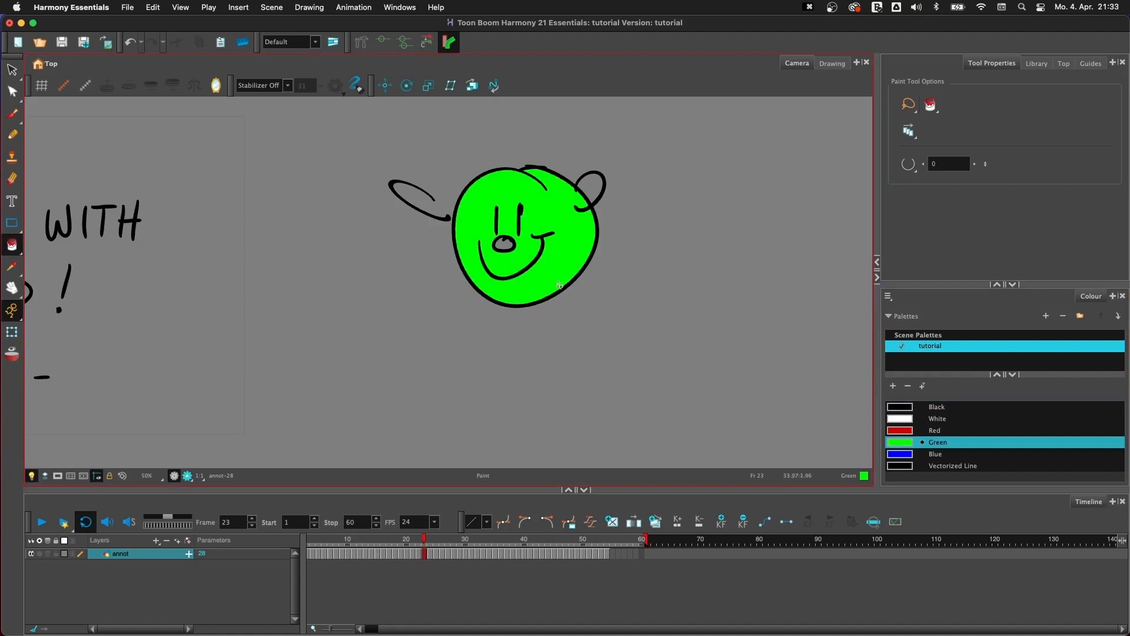
left_click(592, 187)
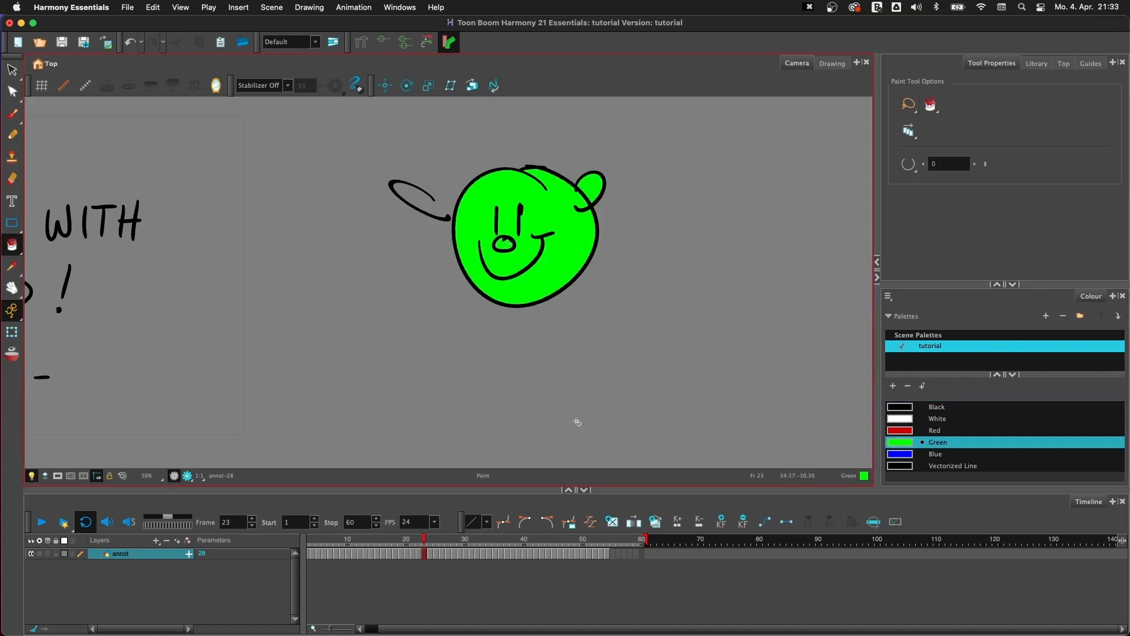
- Return to the Brush tool and undo the green fills on the face
left_click(13, 113)
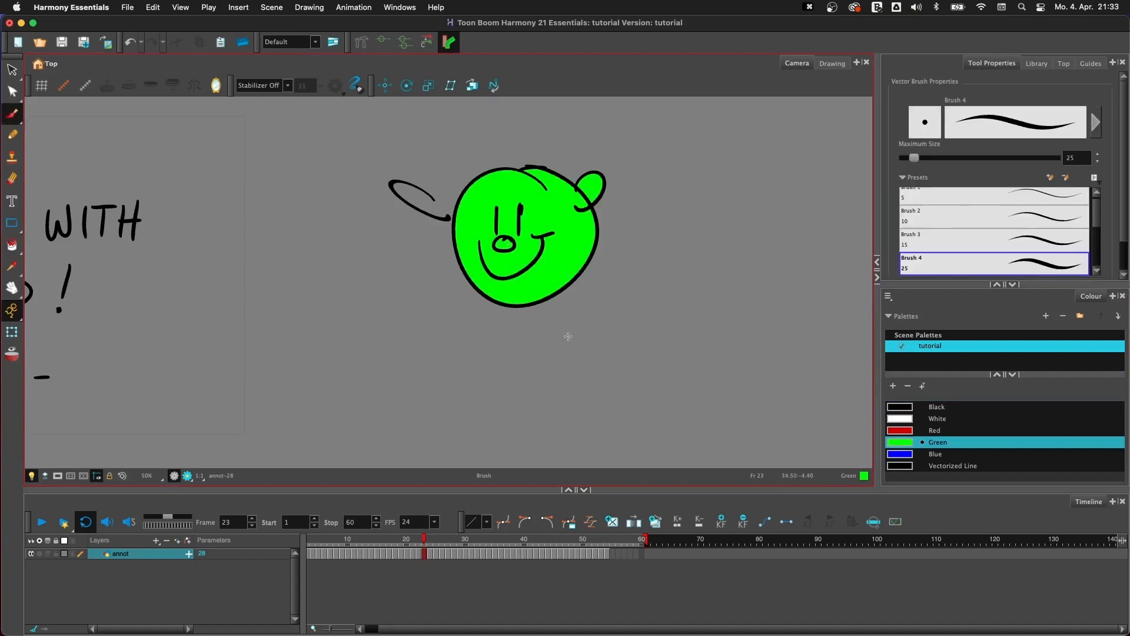
key("super+z")
key("super+z")
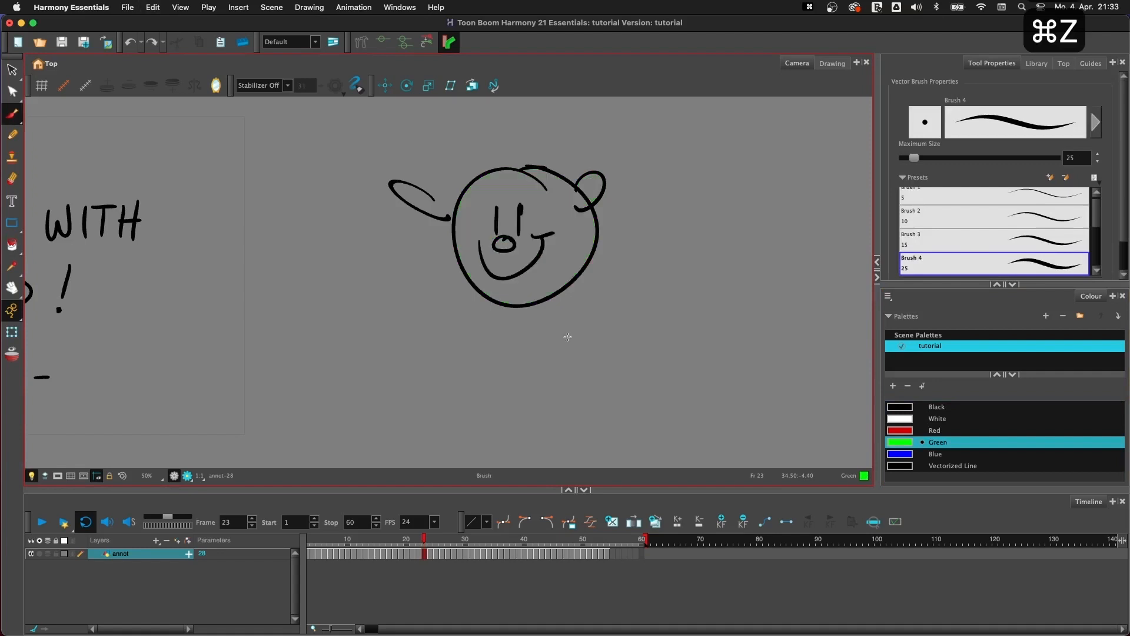
- Draw a second face in Black to the right of the first, with an oval head, round nose and two eyes
key("space")
left_click_drag(667, 325, 682, 251)
left_click(899, 407)
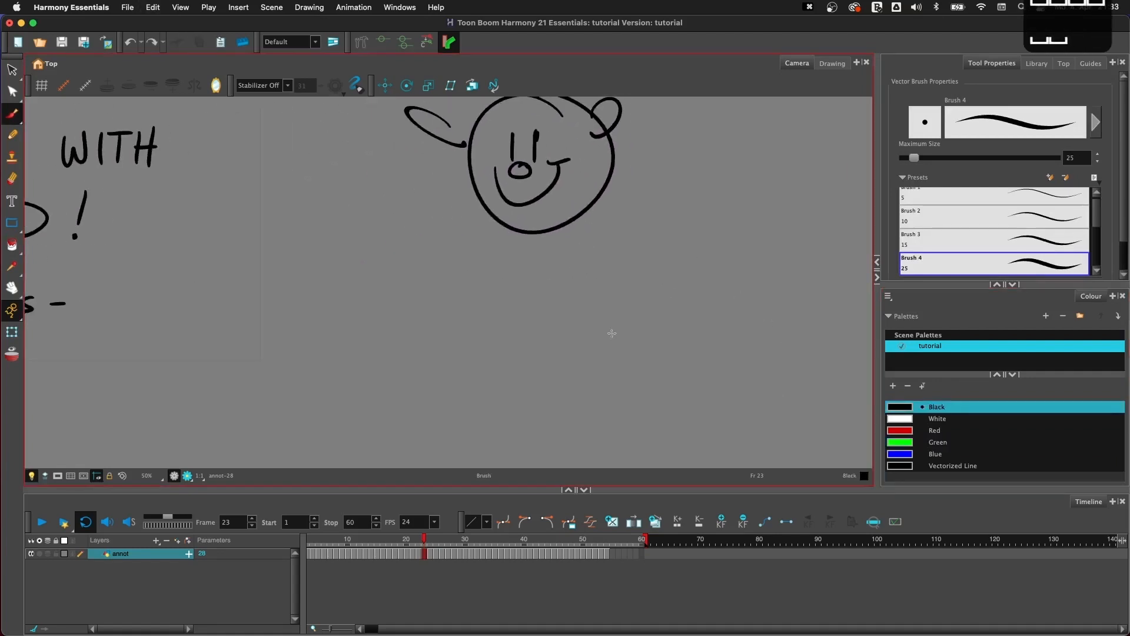
key("space")
mouse_move(467, 328)
left_mouse_down()
mouse_move(495, 370)
mouse_move(477, 398)
left_mouse_up()
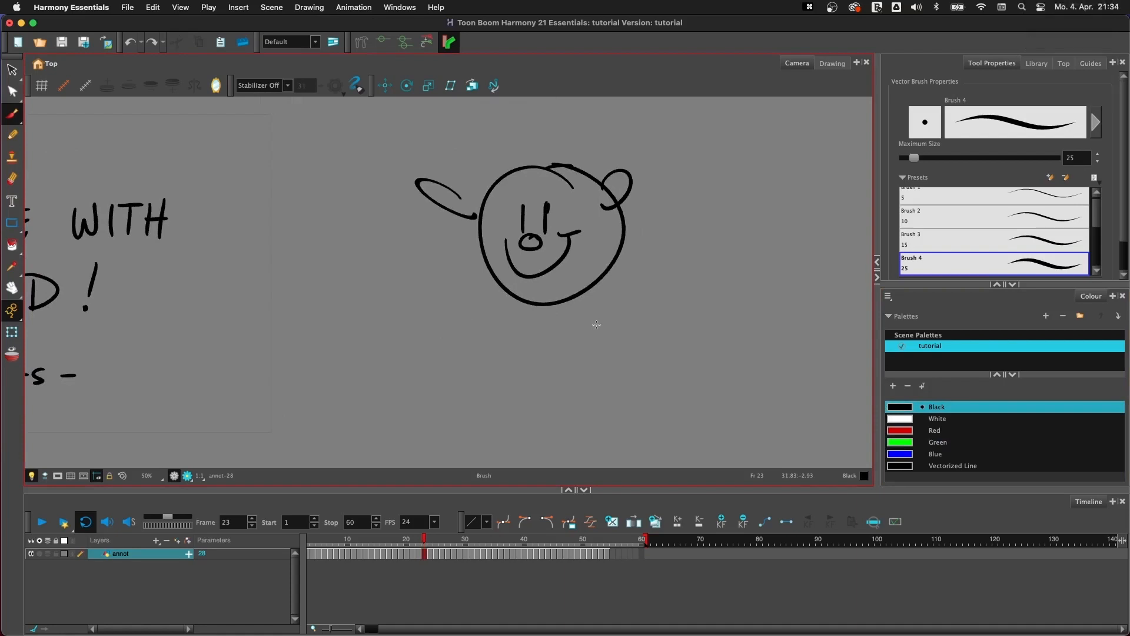
key("space")
mouse_move(596, 324)
left_mouse_down()
mouse_move(585, 298)
mouse_move(447, 308)
left_mouse_up()
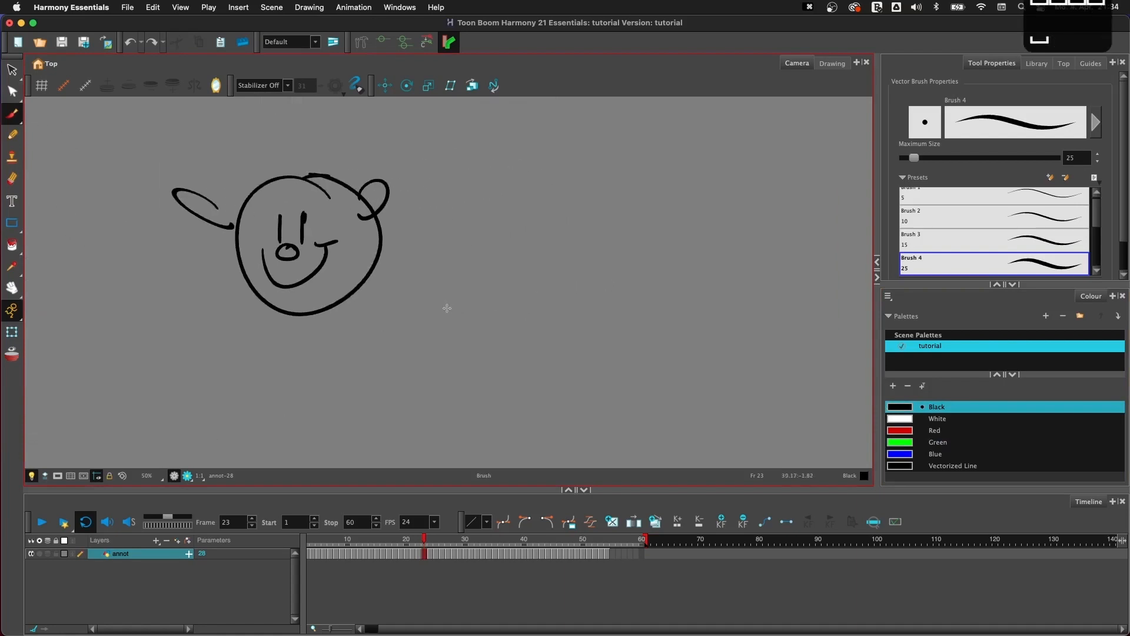
mouse_move(579, 200)
left_mouse_down()
mouse_move(540, 199)
mouse_move(533, 316)
mouse_move(541, 208)
left_mouse_up()
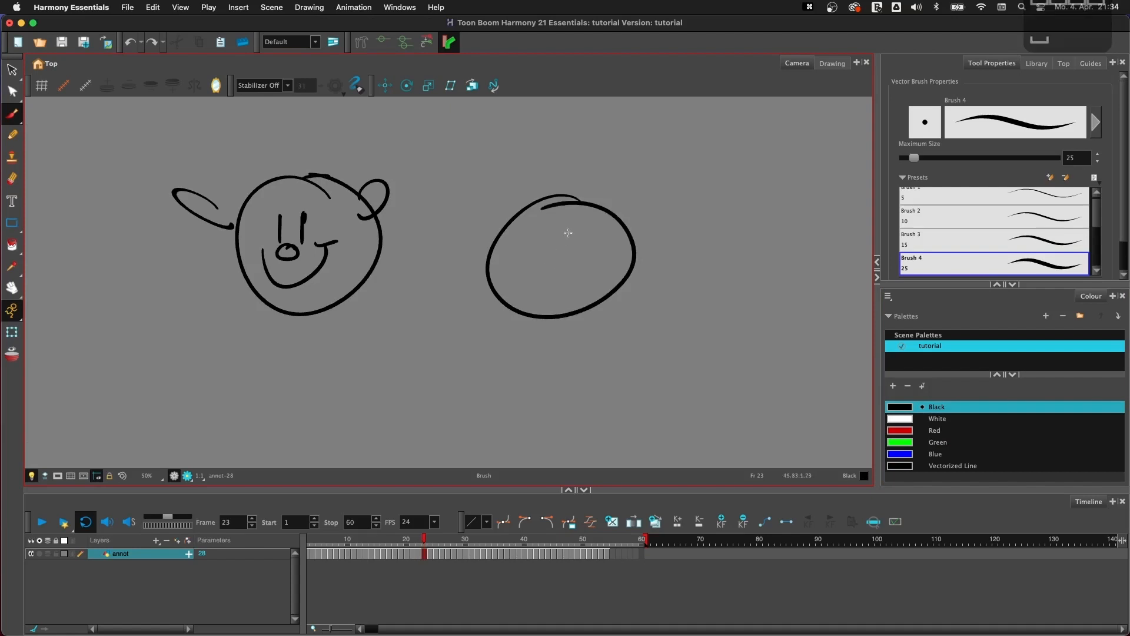
left_click_drag(548, 261, 536, 251)
left_click_drag(570, 235, 568, 252)
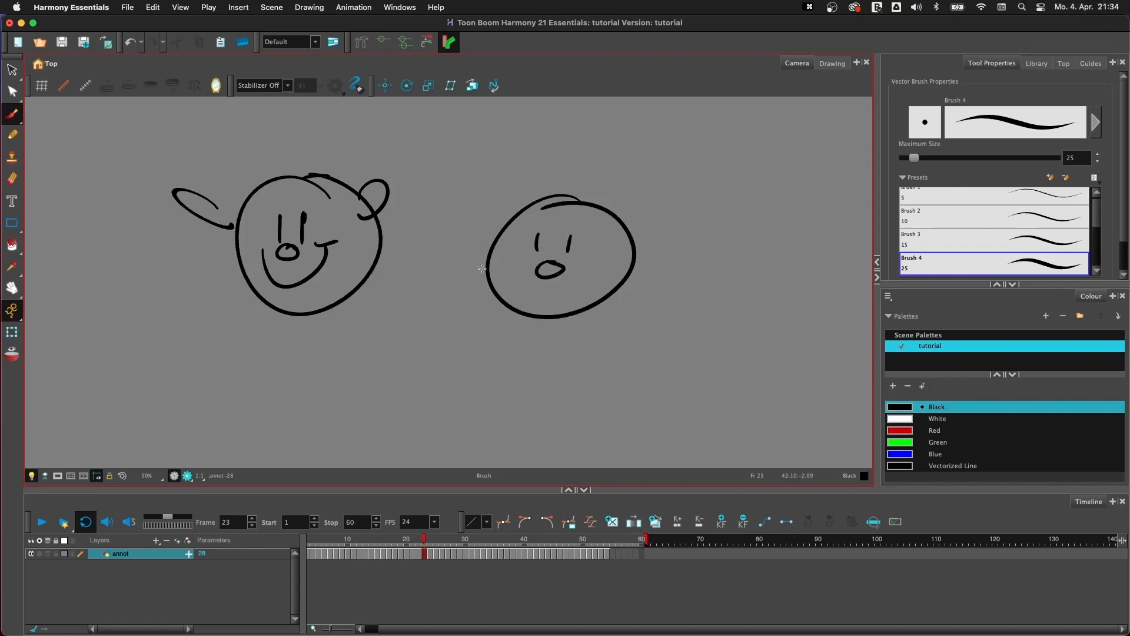
- Add an oval ear to each side of the second head
mouse_move(494, 242)
left_mouse_down()
mouse_move(478, 269)
mouse_move(497, 266)
left_mouse_up()
key("super+z")
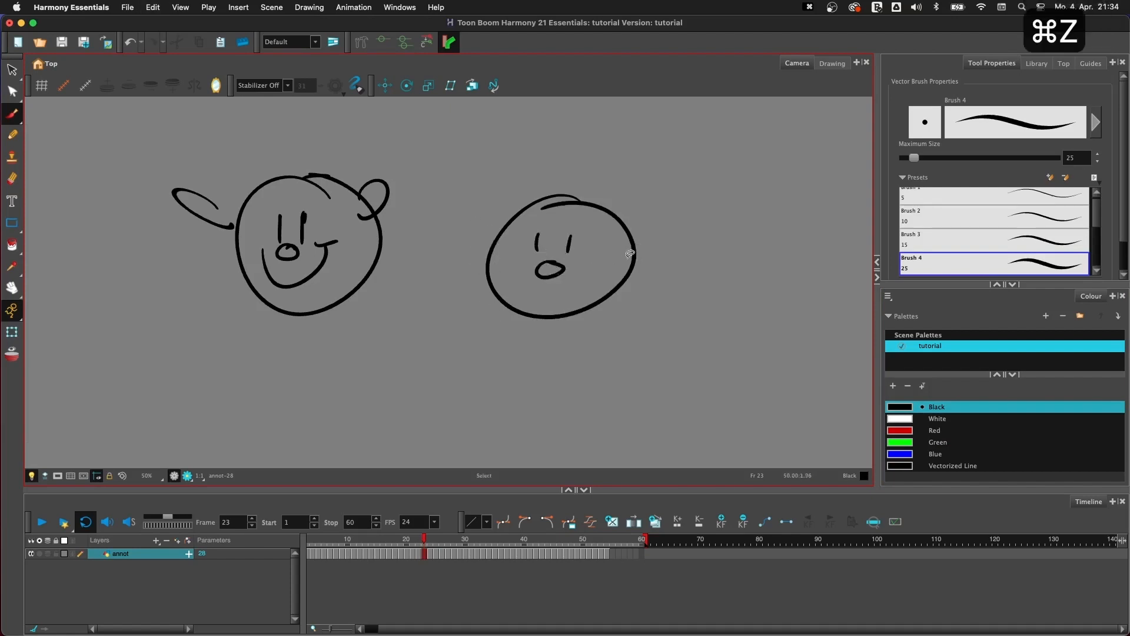
mouse_move(621, 272)
left_mouse_down()
mouse_move(655, 280)
mouse_move(654, 262)
mouse_move(538, 222)
mouse_move(492, 236)
mouse_move(426, 222)
mouse_move(490, 247)
left_mouse_up()
left_click(645, 285, "super")
key("super+c")
key("super+v")
- Fill the second face's head, nose and both ears with Green
left_click(937, 442)
key("y")
left_click(578, 286)
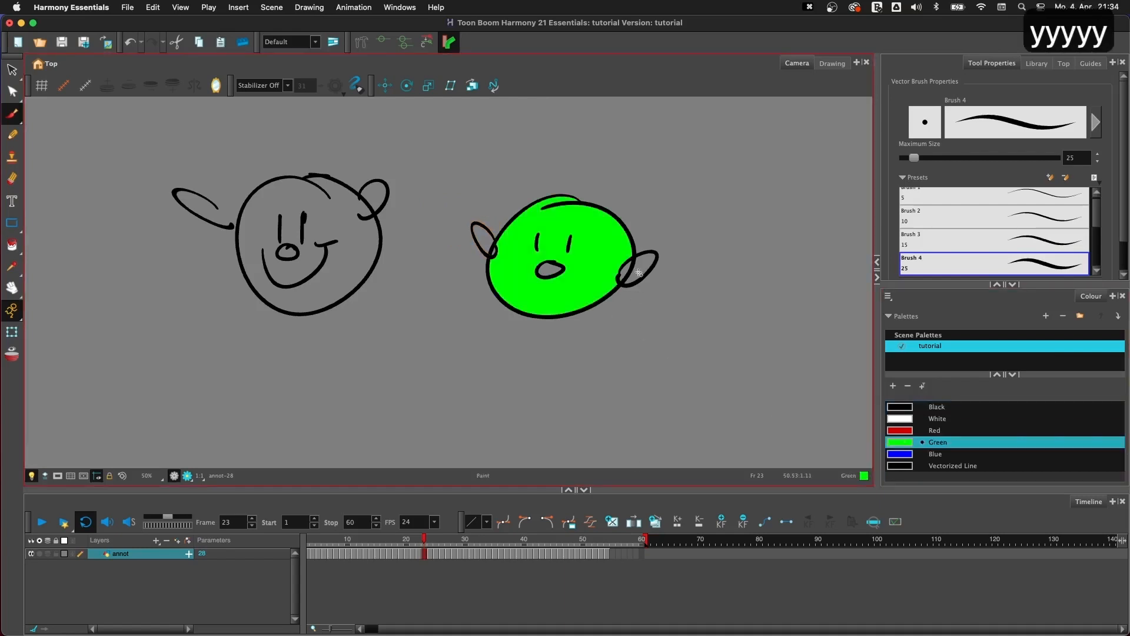
left_click(642, 269)
left_click(626, 272)
left_click(548, 270)
left_click(484, 240)
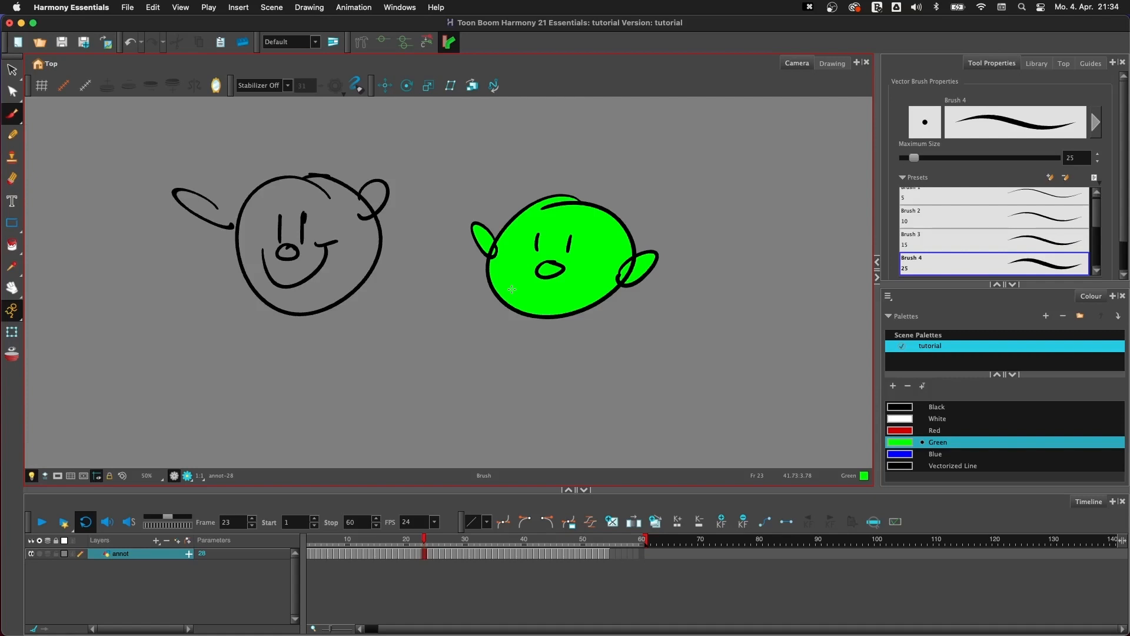
- Move the White swatch to the end of the palette and make Black the active colour for the Brush tool
left_click_drag(902, 418, 894, 420)
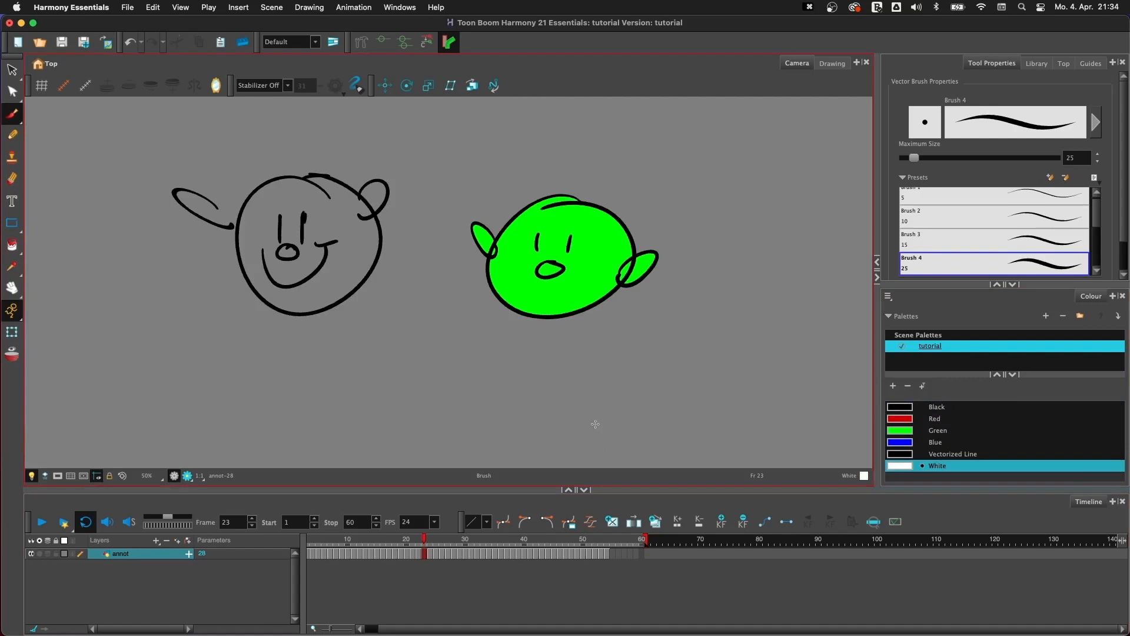
left_click(896, 408)
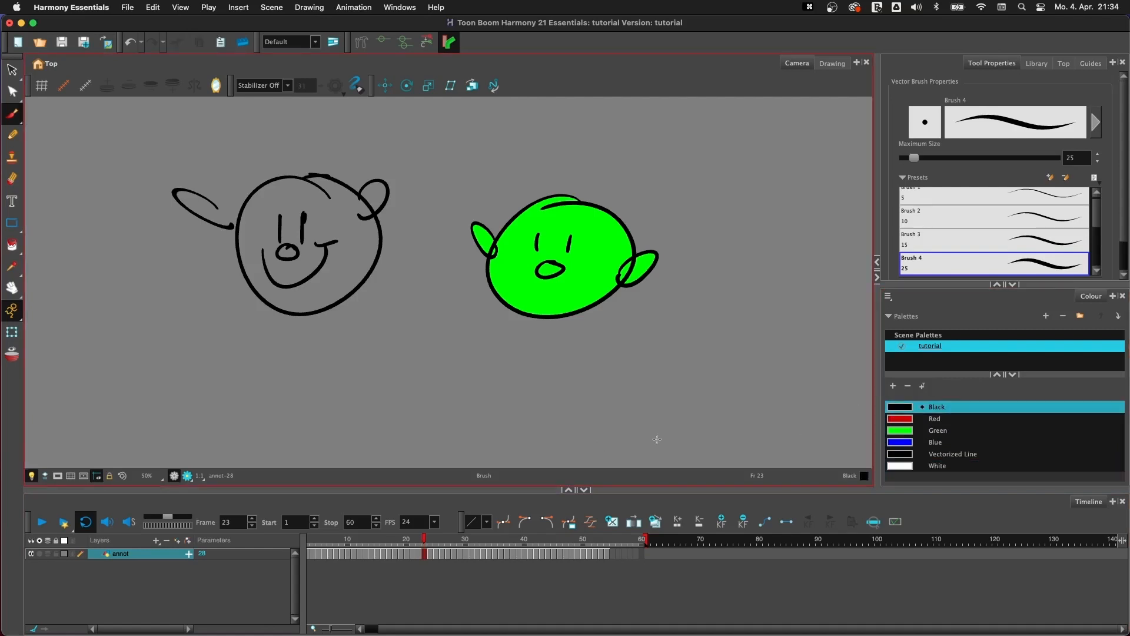
left_click(12, 117)
left_click(12, 121)
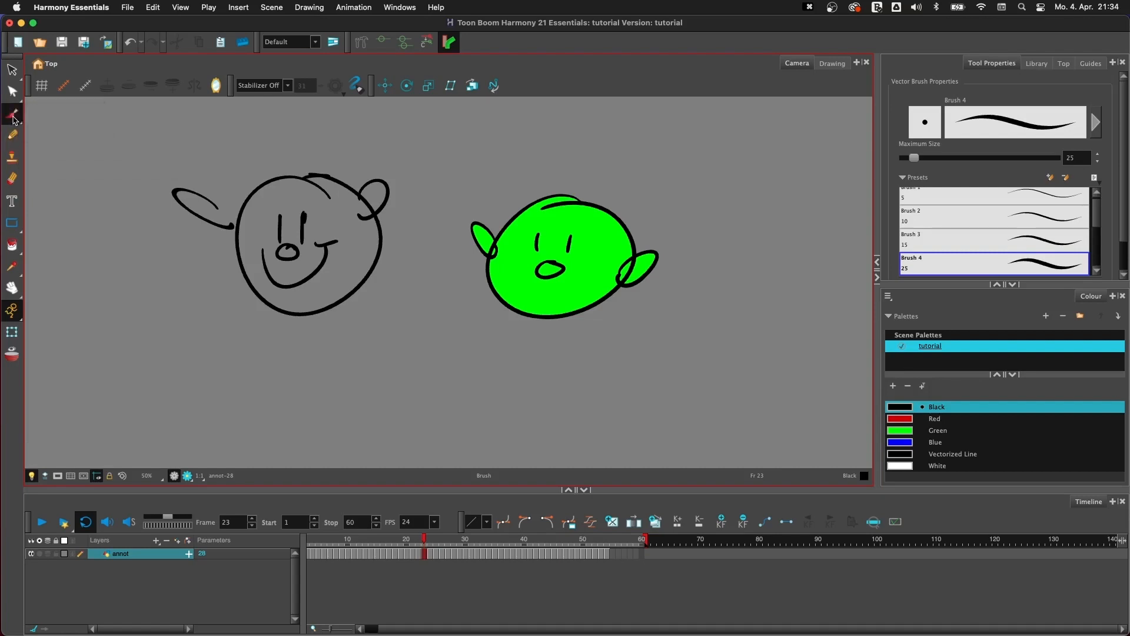
left_click(12, 119)
- Try a lasso selection around the first face's right ear with the Select tool, clear it and return to the Brush tool
left_click(14, 72)
left_click(13, 72)
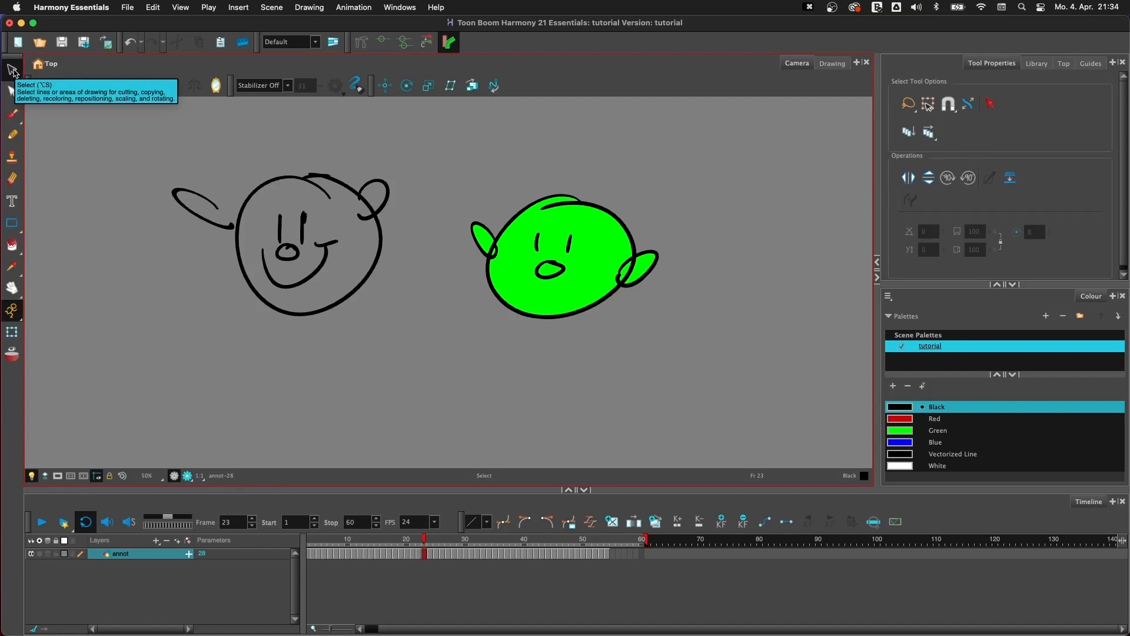
left_click(12, 114)
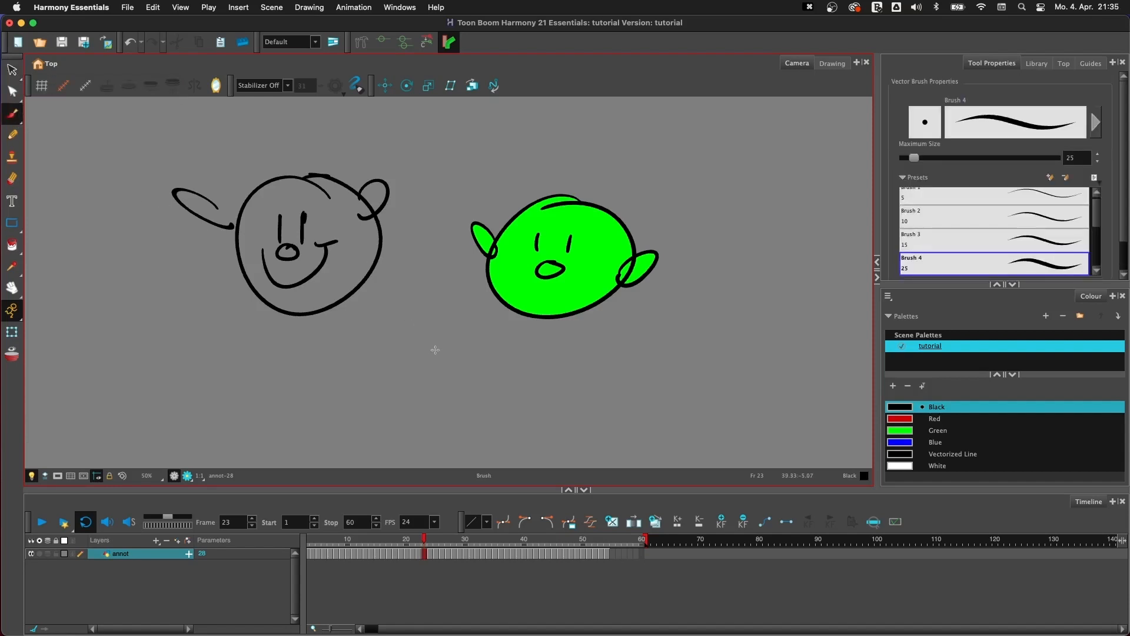
key("alt+s")
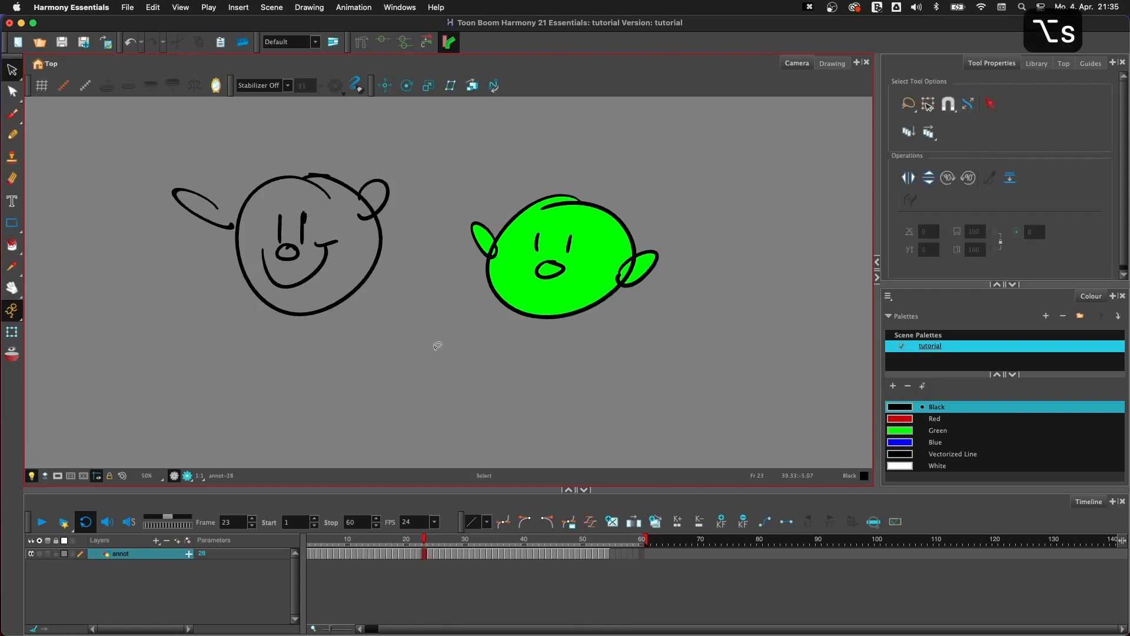
mouse_move(348, 221)
left_mouse_down()
mouse_move(456, 169)
mouse_move(455, 195)
left_mouse_up()
left_click(434, 353)
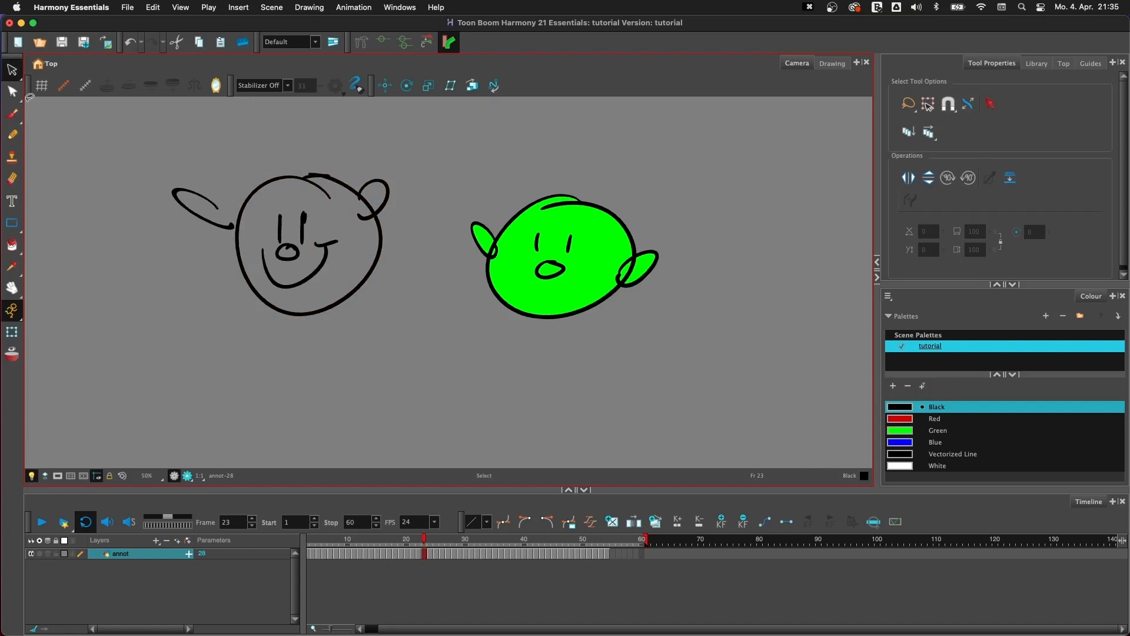
left_click(12, 113)
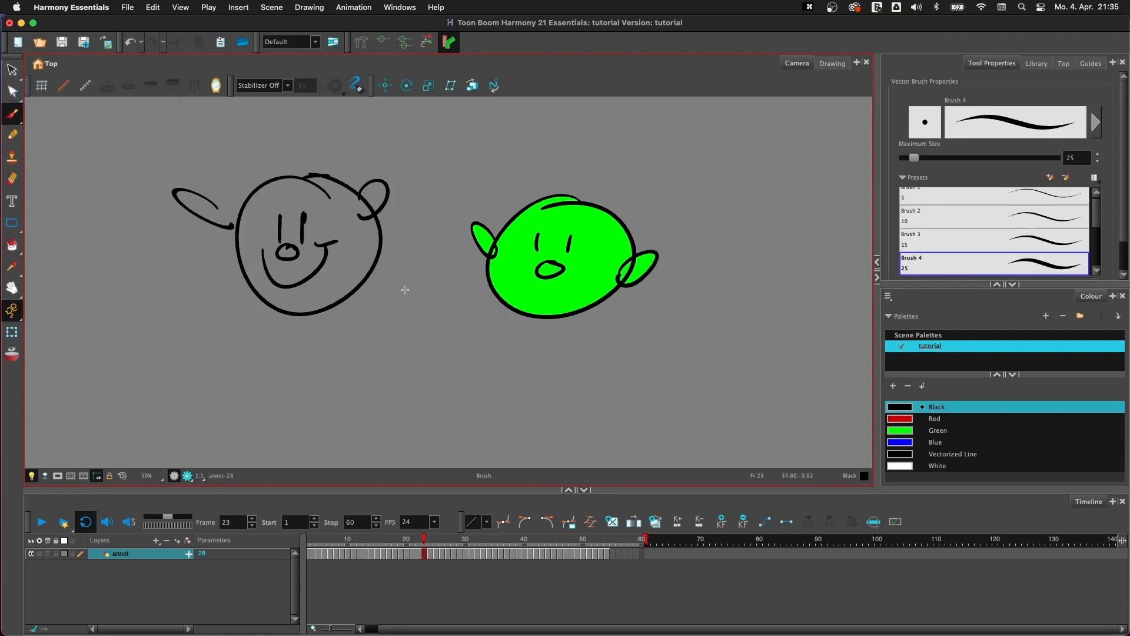
- Temporarily switch from the Brush to the Select tool and move the first face's right ear down along the head outline
key("s")
key("s")
key("s")
key("s")
key("s")
key("s")
key("s")
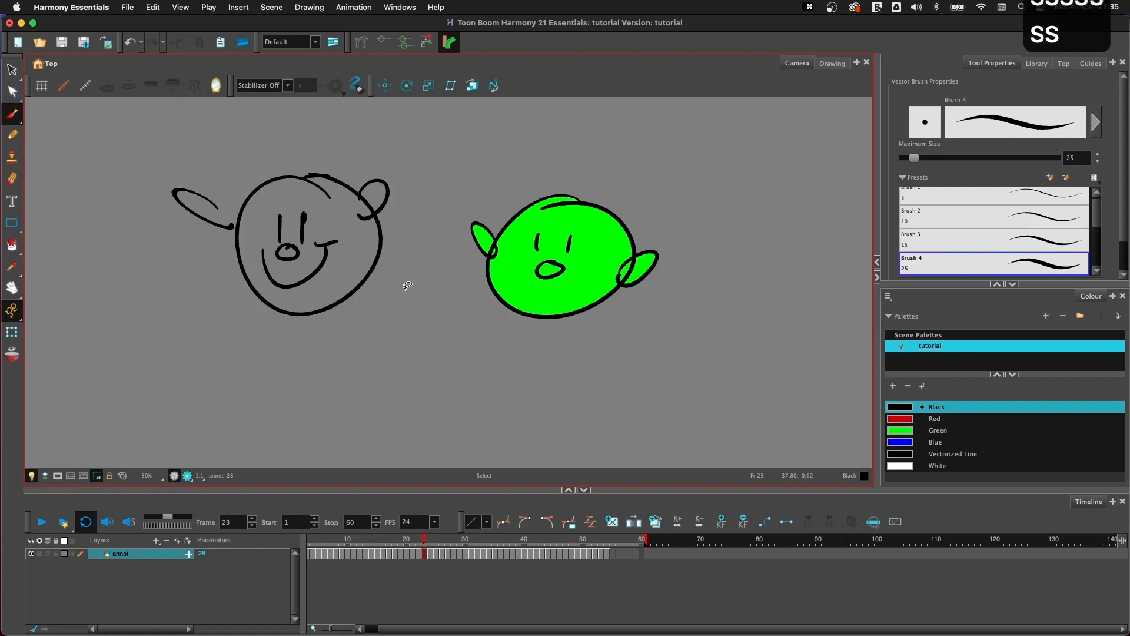
key("s")
key("s")
key("s")
key("s")
key("s")
key("s")
key("s")
key("s")
left_click(386, 207)
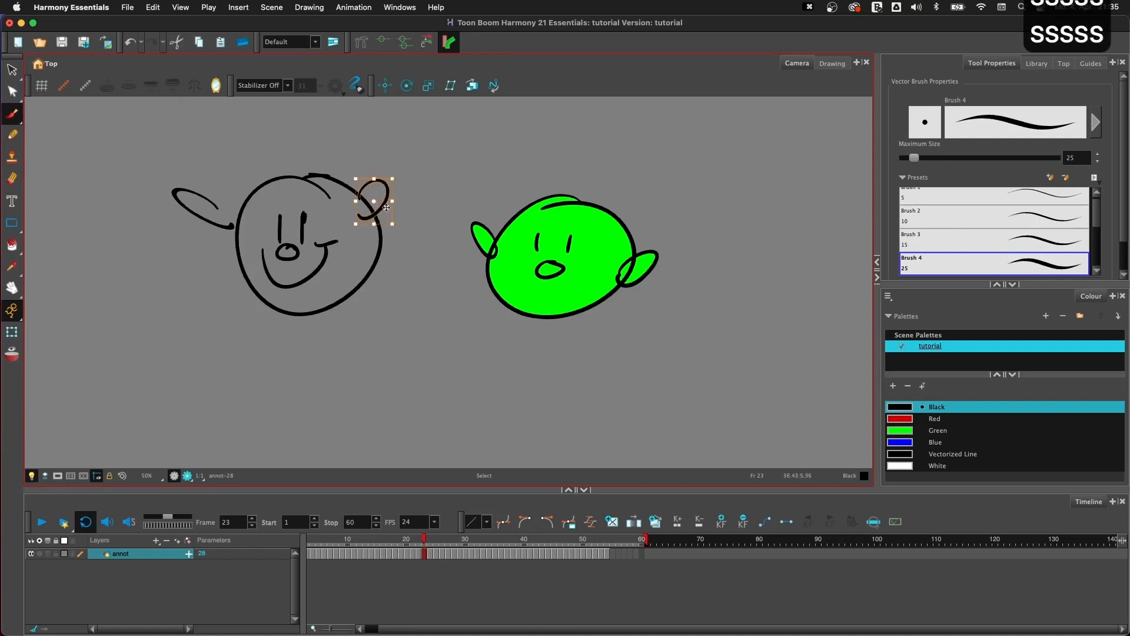
key("s")
key("s")
key("s")
key("s")
- Draw a zigzag scribble below the two faces, select it with the temporary Select tool and delete it
mouse_move(386, 207)
left_mouse_down()
mouse_move(406, 266)
mouse_move(373, 339)
mouse_move(465, 399)
left_mouse_up()
key("alt+b")
key("s")
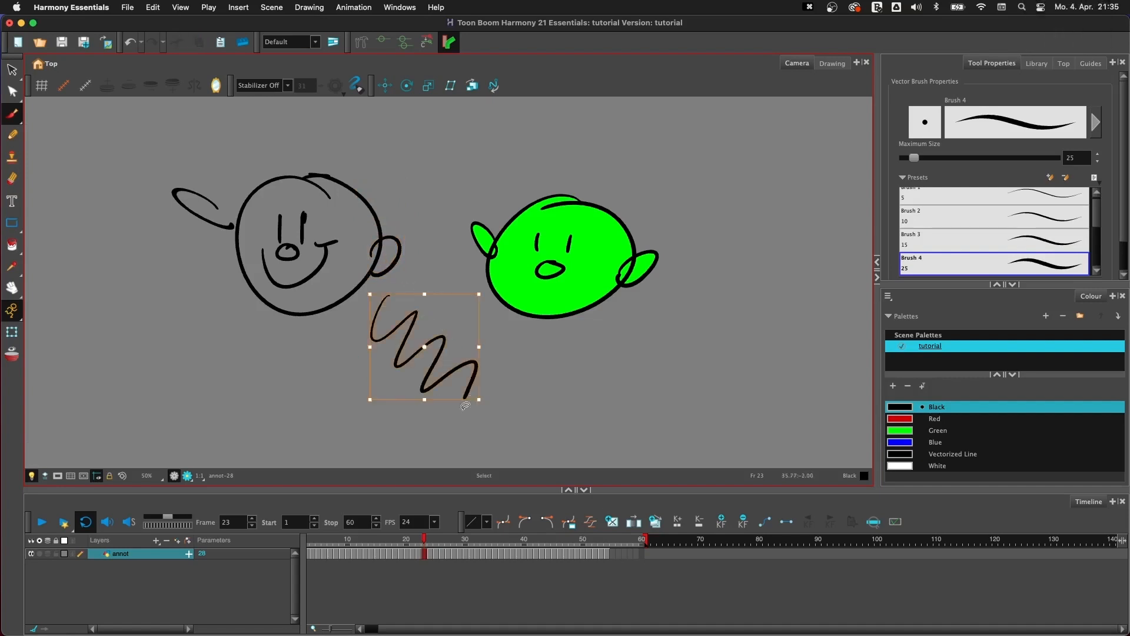
key("BackSpace")
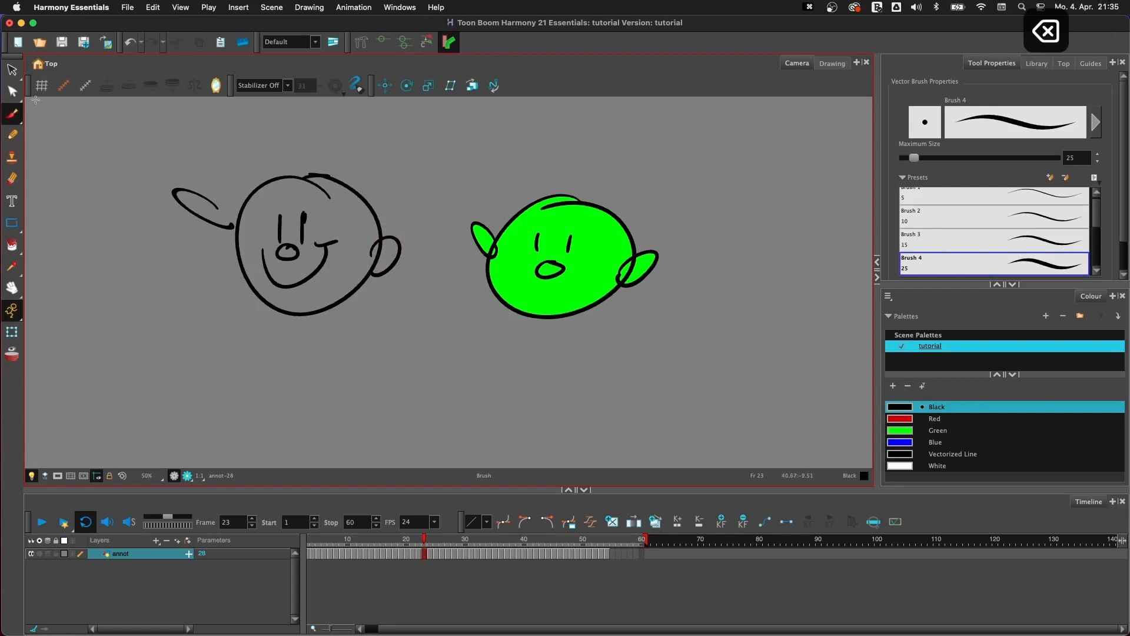
key("s")
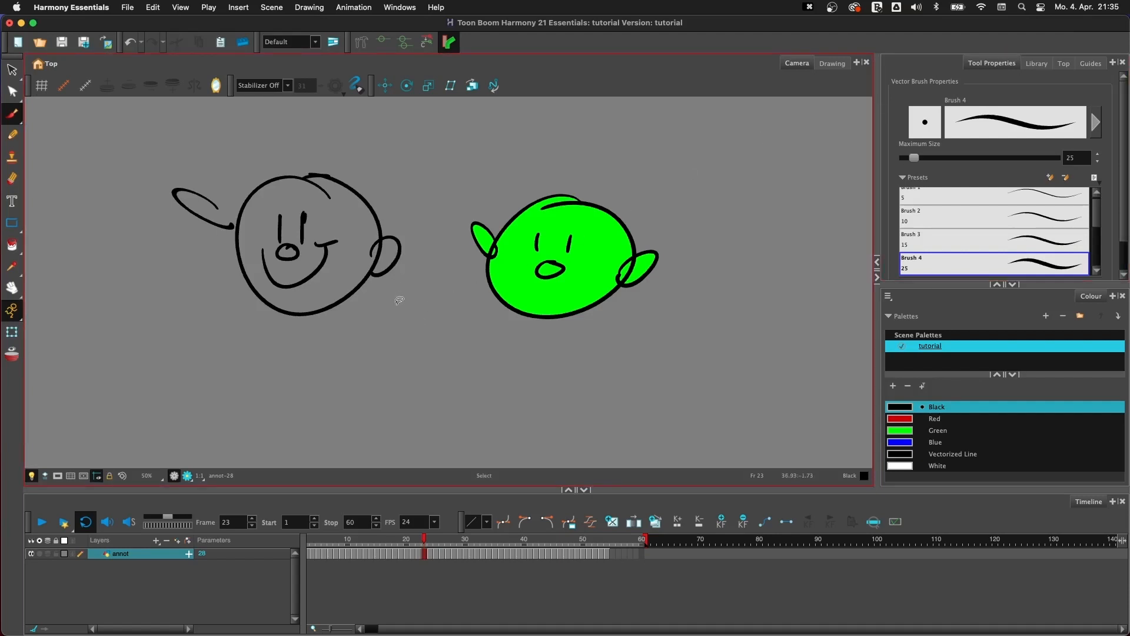
key("s")
left_click_drag(387, 292, 398, 274)
key("s")
key("s")
key("s")
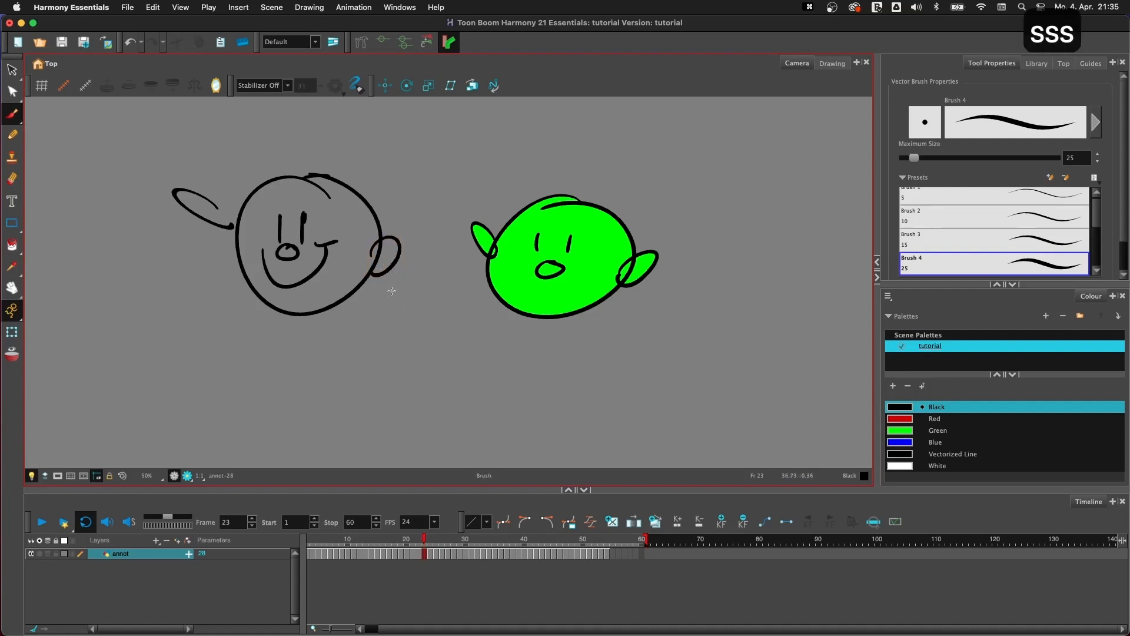
- Fill the first face's head, right ear and nose with Green using the Paint tool
left_click_drag(12, 244, 33, 246)
left_click(32, 243)
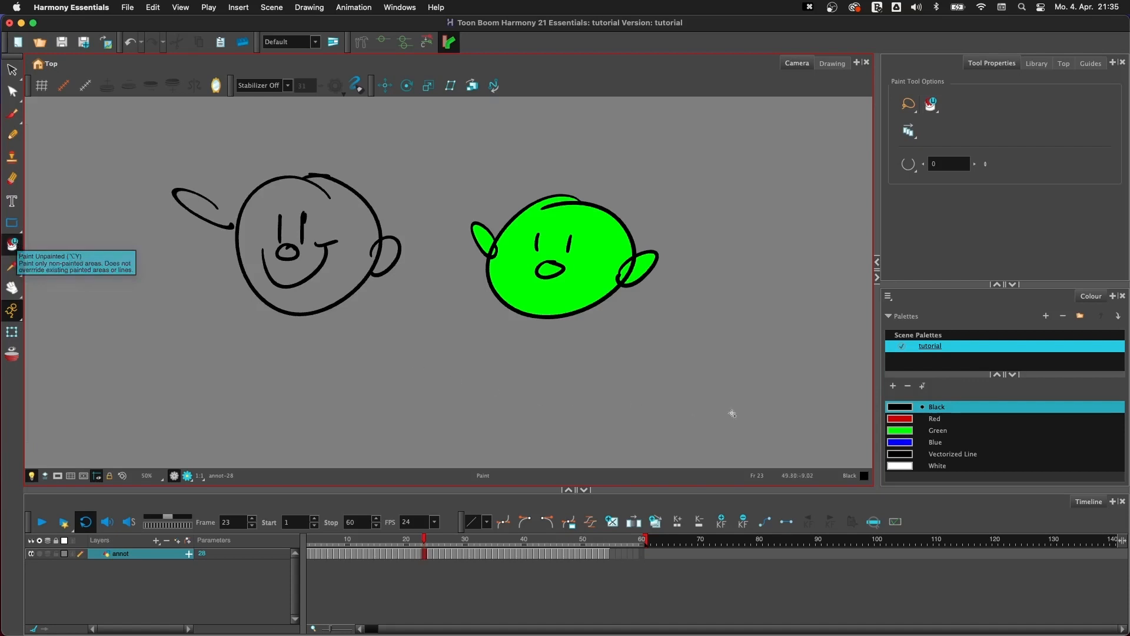
left_click(937, 430)
key("y")
key("y")
key("y")
key("y")
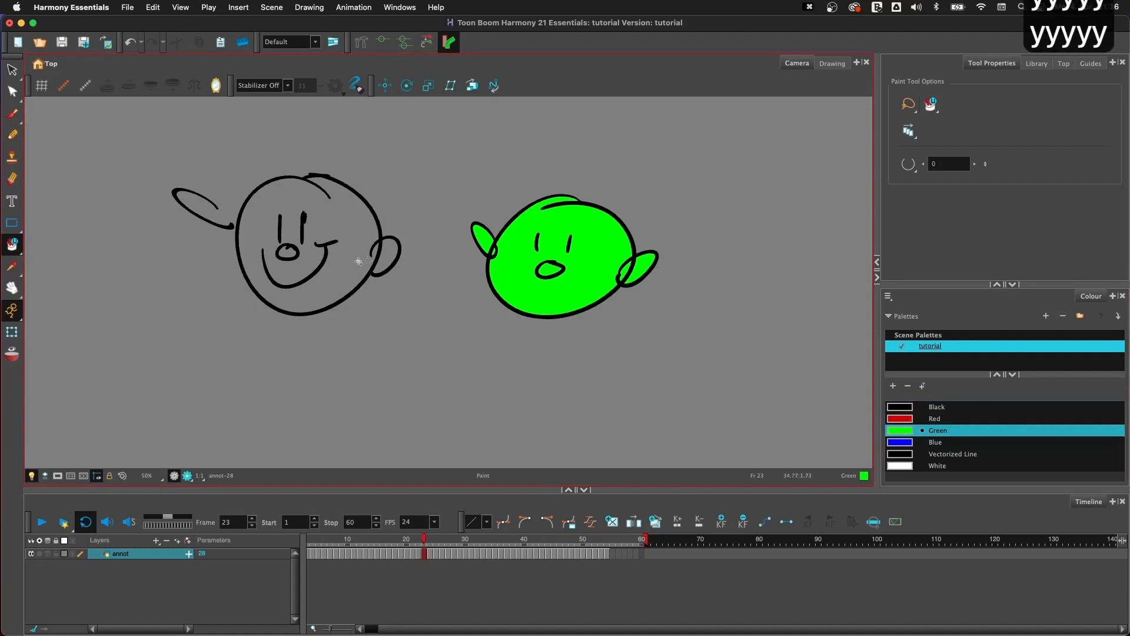
left_click(355, 249)
left_click(389, 256)
left_click(287, 252)
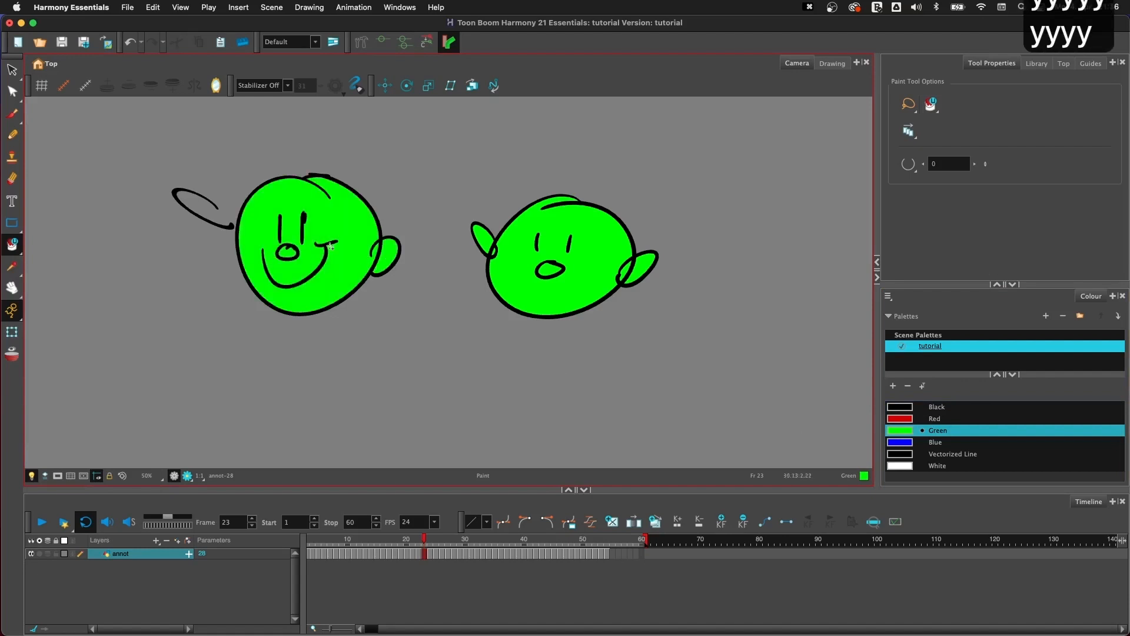
- Brush a green ear outline at the upper right of the first face's head and fill it using the temporary Paint tool
left_click(11, 113)
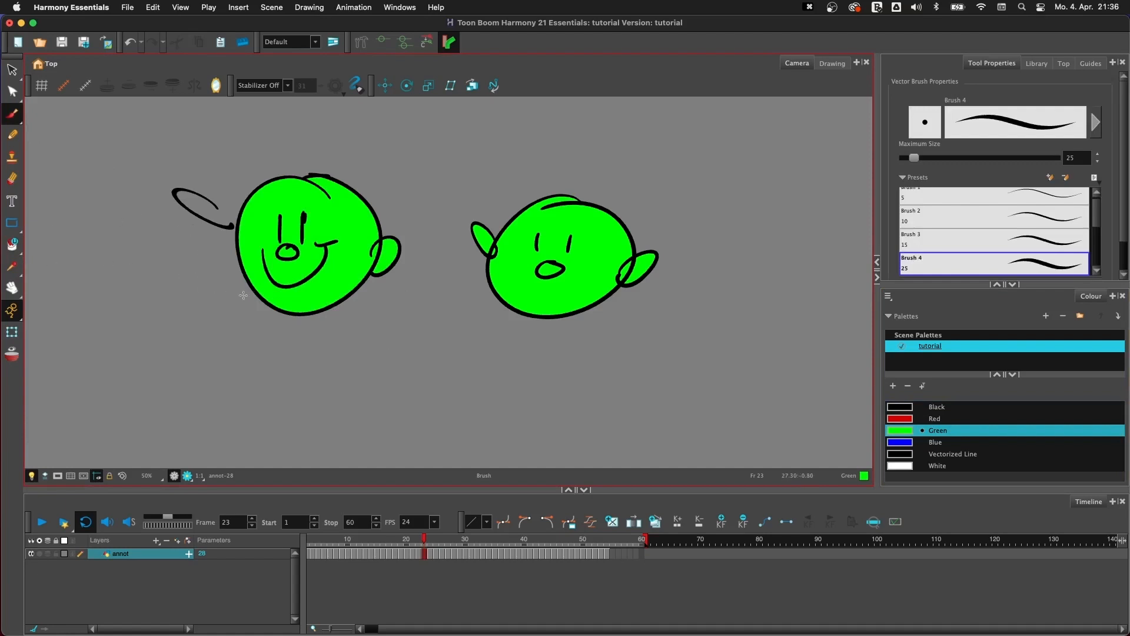
left_click_drag(355, 195, 373, 207)
key("y")
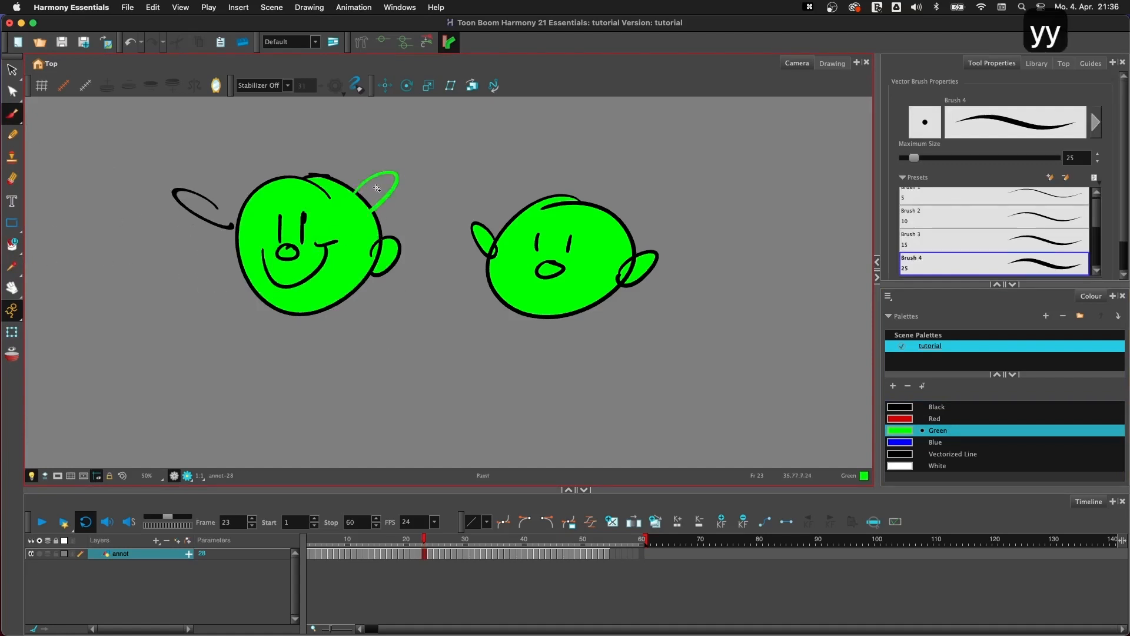
left_click(378, 191)
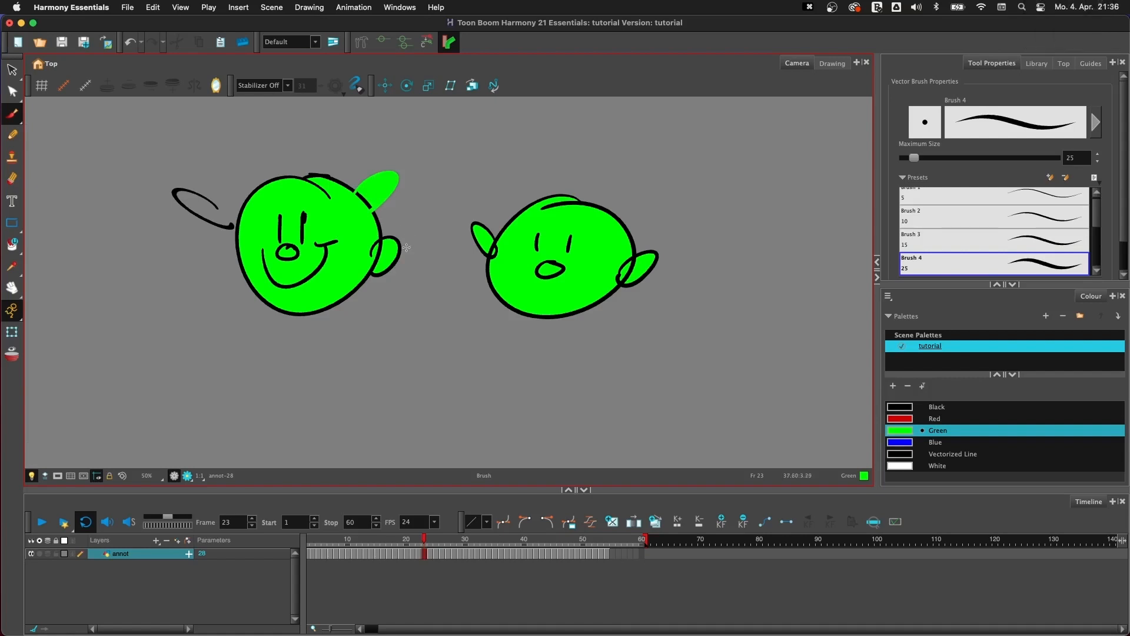
- Return to the "ANIMATE WITH SPEED!" title on the canvas and make Black the active colour
key("space")
left_click_drag(307, 340, 585, 350)
key("1")
key("space")
left_click_drag(360, 332, 572, 336)
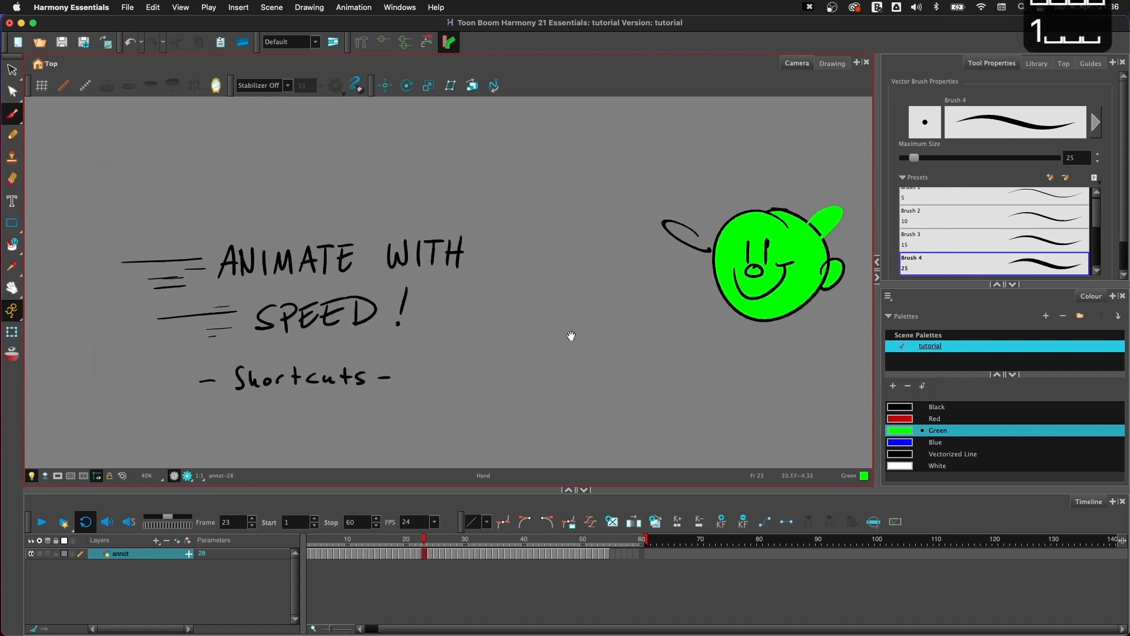
key("2")
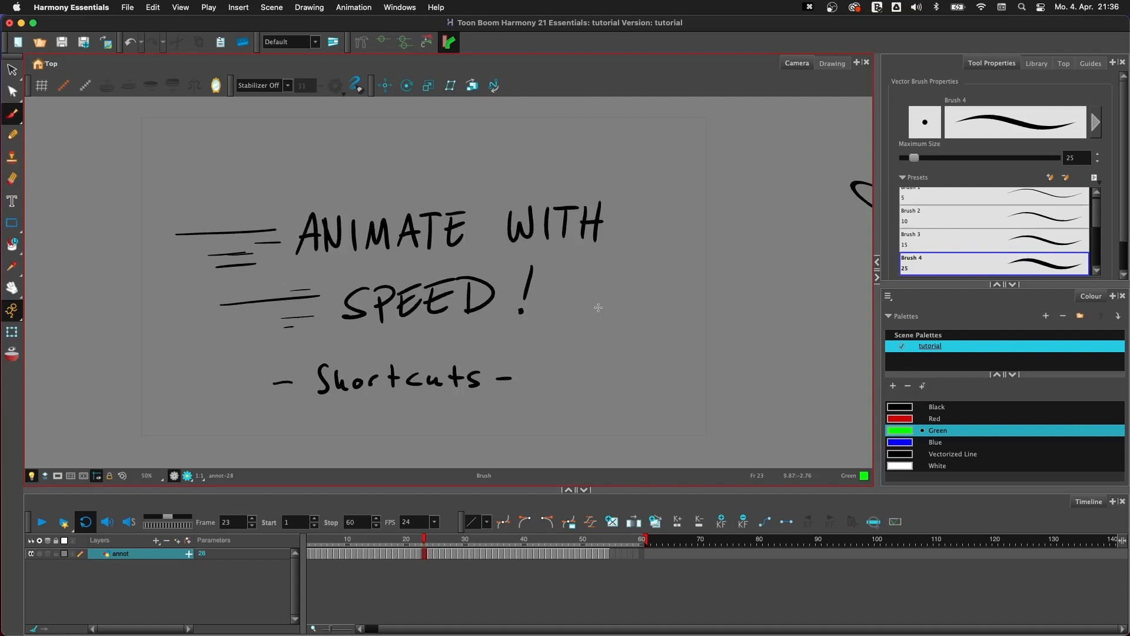
left_click(899, 409)
- Look through the Brush and Select tool variants, and underline "SPEED!" in the title with two black brush strokes
left_click(18, 123)
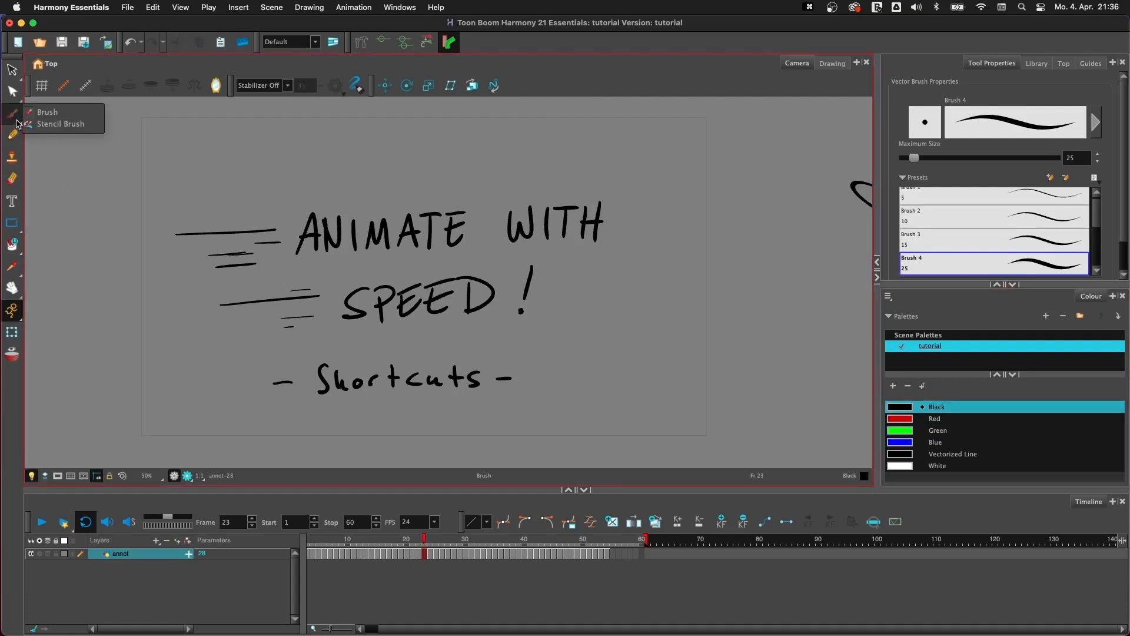
left_click(18, 75)
left_click(13, 72)
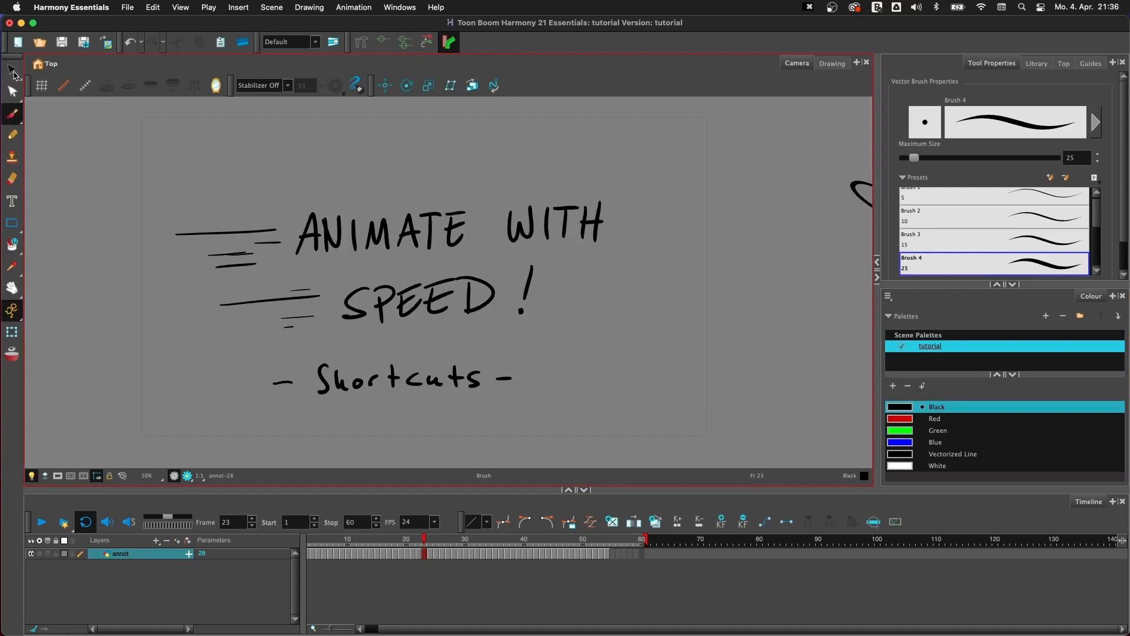
left_click(14, 72)
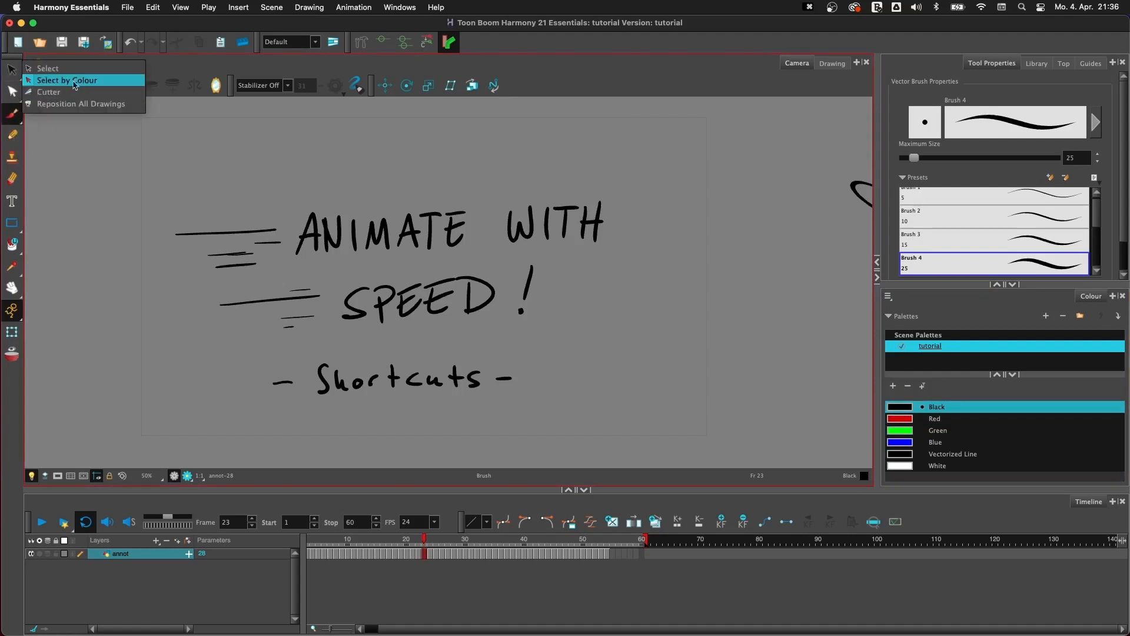
left_click(8, 64)
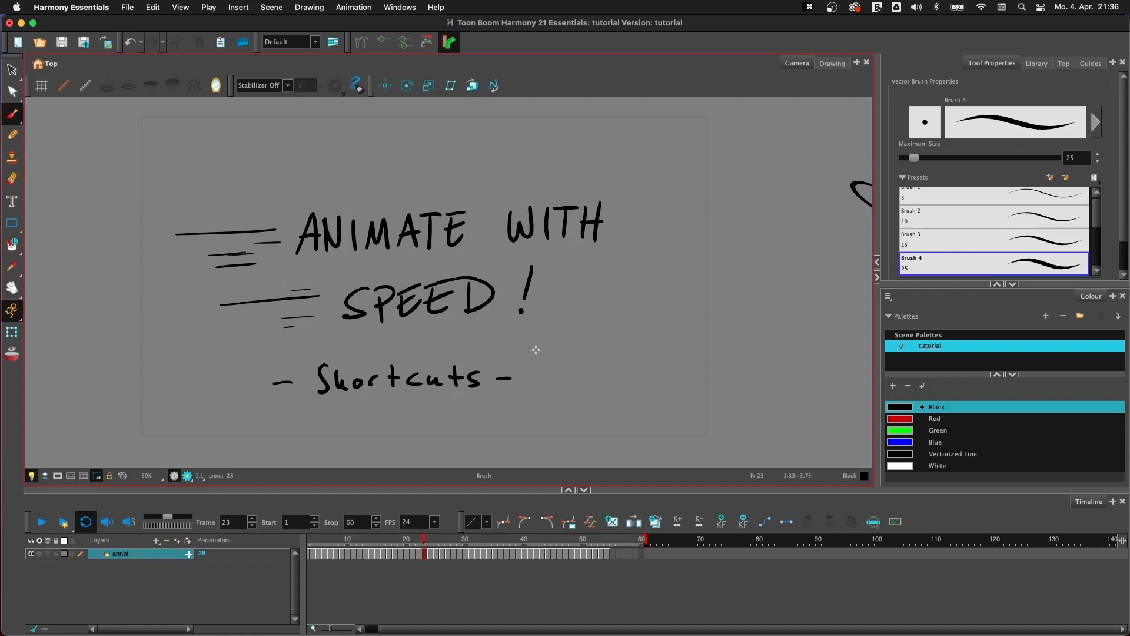
mouse_move(328, 339)
left_mouse_down()
mouse_move(555, 328)
mouse_move(430, 348)
left_mouse_up()
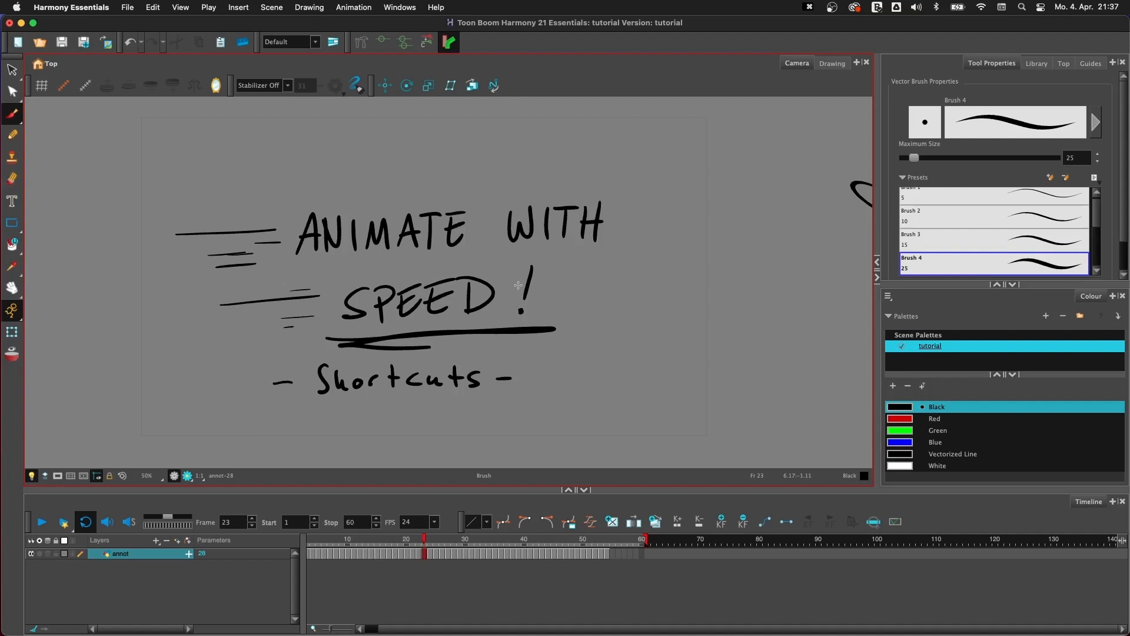
- Flip between the "ANIMATE WITH SPEED!" drawing on frame 23 and the "DRAWING" sketch on frame 24
key("g")
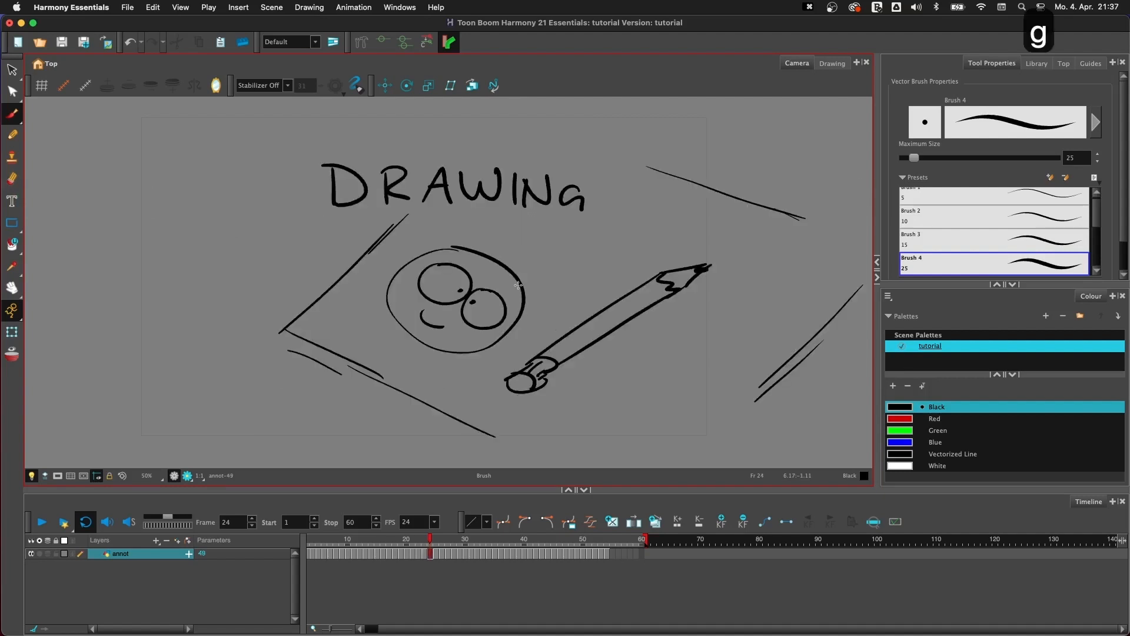
key("f")
key("g")
key("f")
- Disable the annot layer and add a new drawing layer above it
left_click(32, 553)
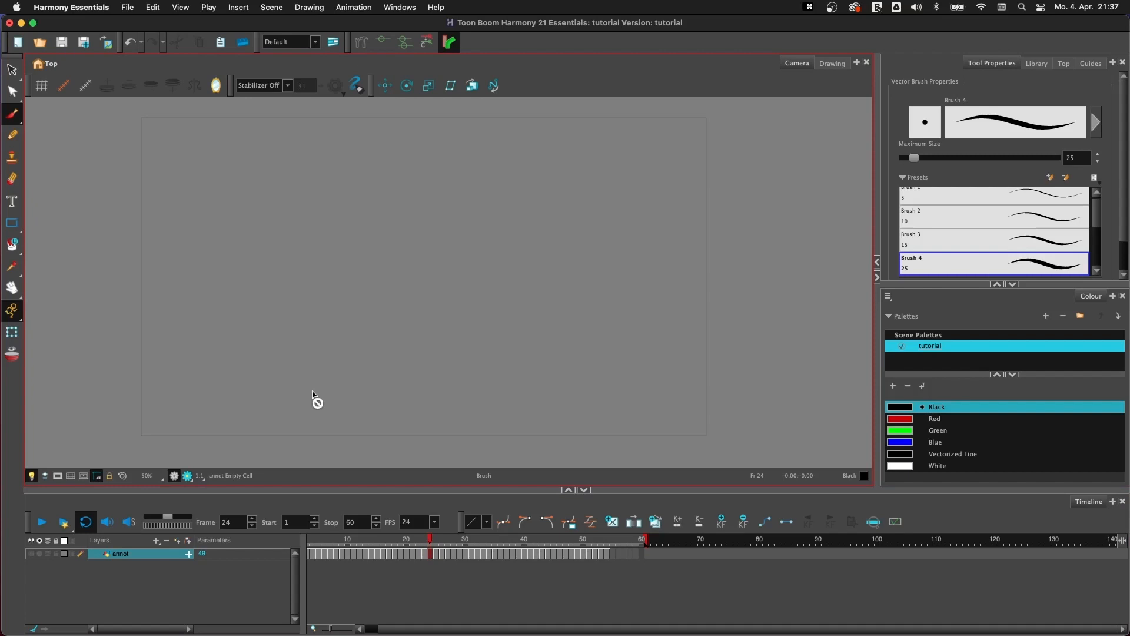
left_click(177, 541)
left_click(607, 342)
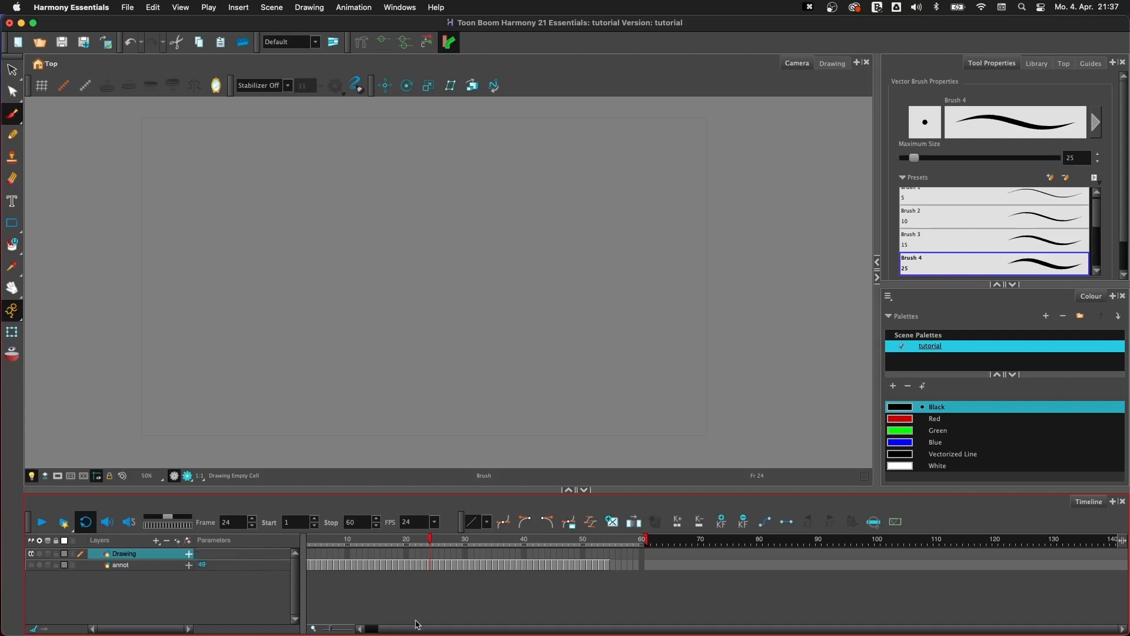
- On frame 1 of the new layer, draw a vertical black Brush stroke with the maximum size set to 94.4
mouse_move(436, 633)
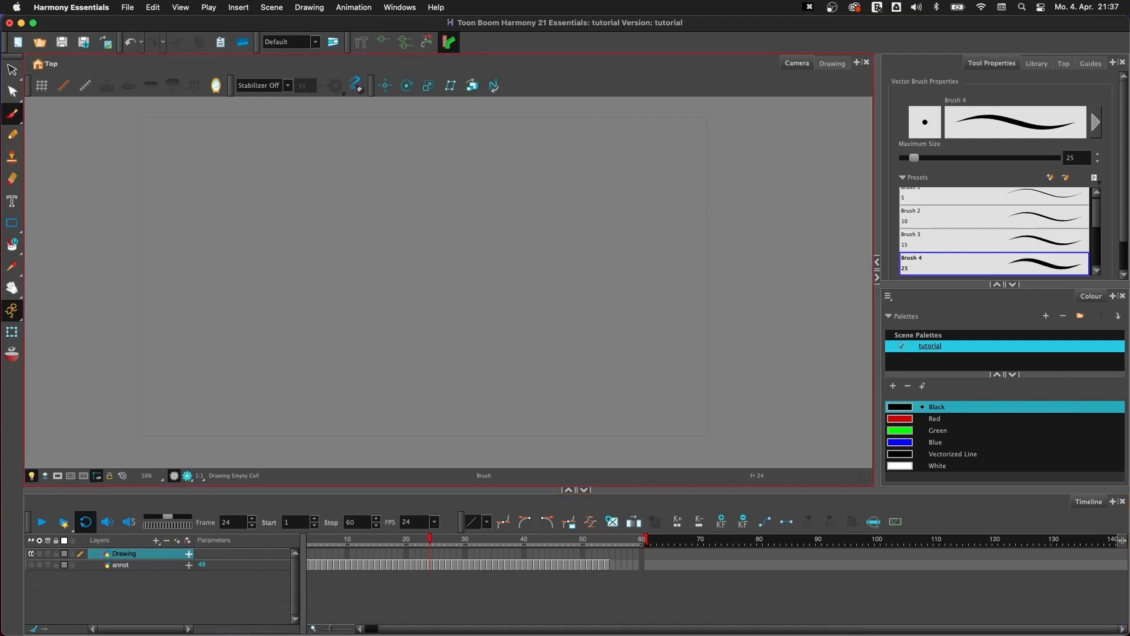
left_click(388, 541)
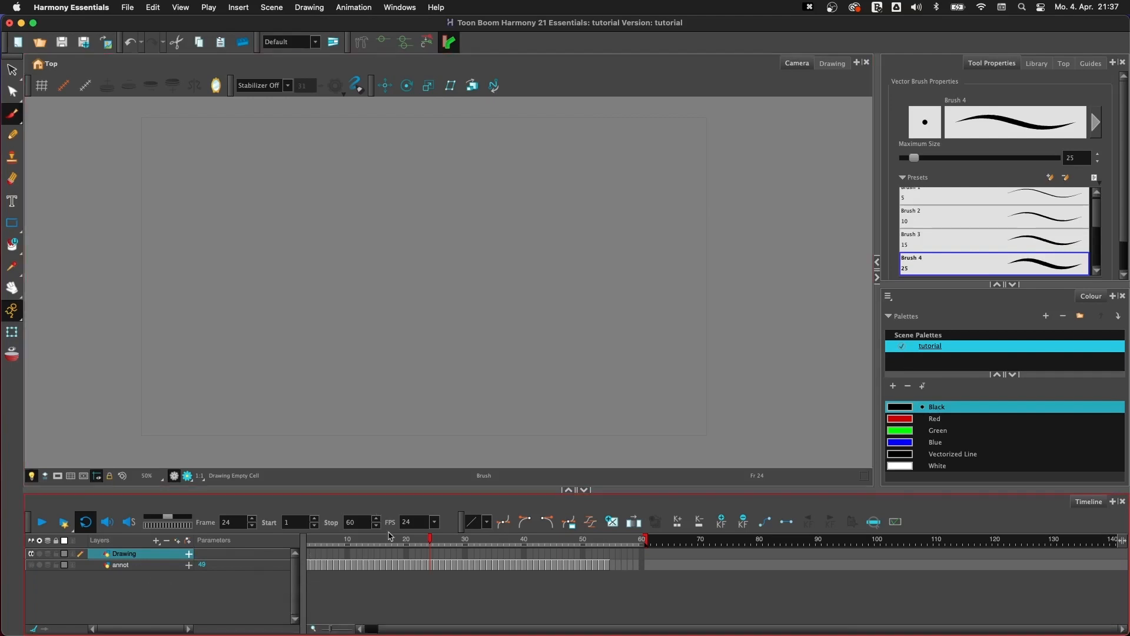
left_click_drag(406, 629, 379, 629)
left_click(309, 553)
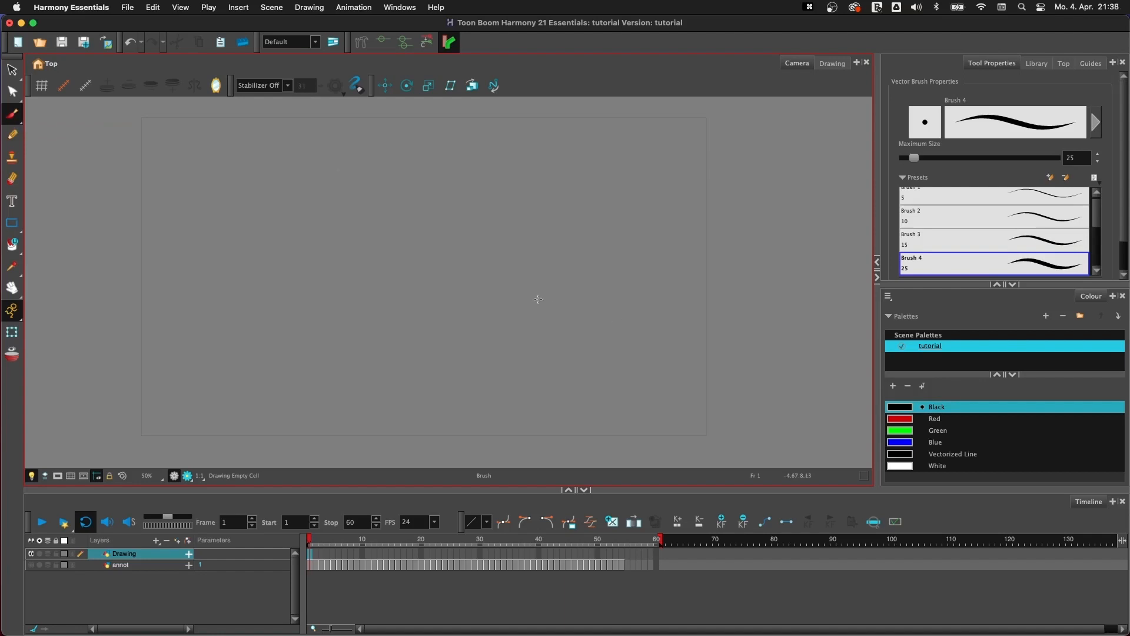
left_click_drag(914, 158, 940, 158)
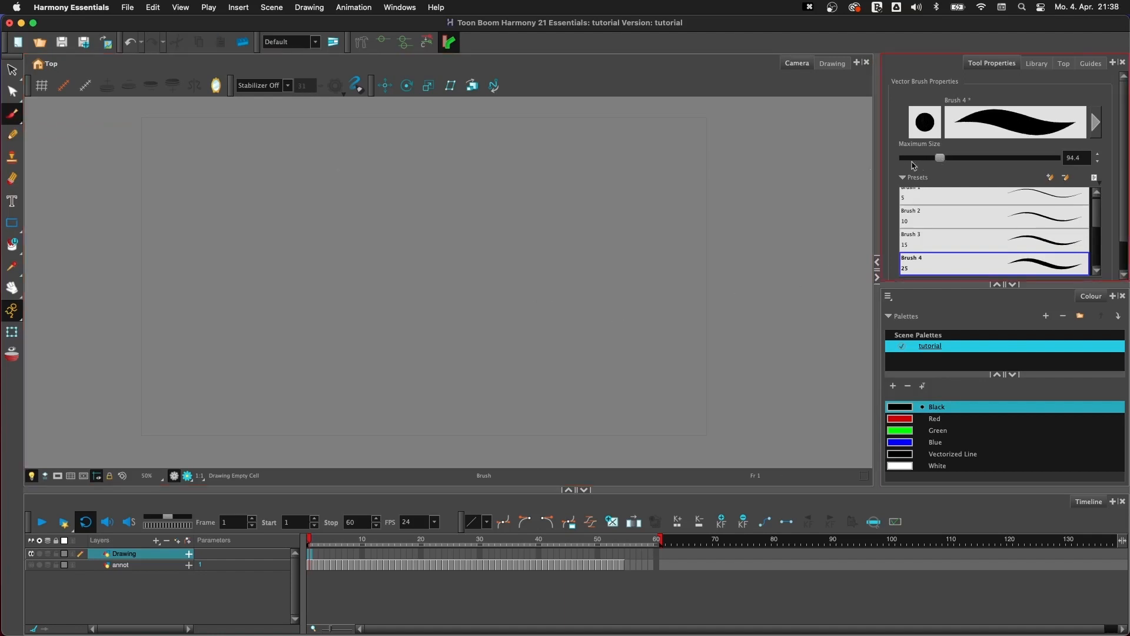
left_click_drag(332, 131, 336, 416)
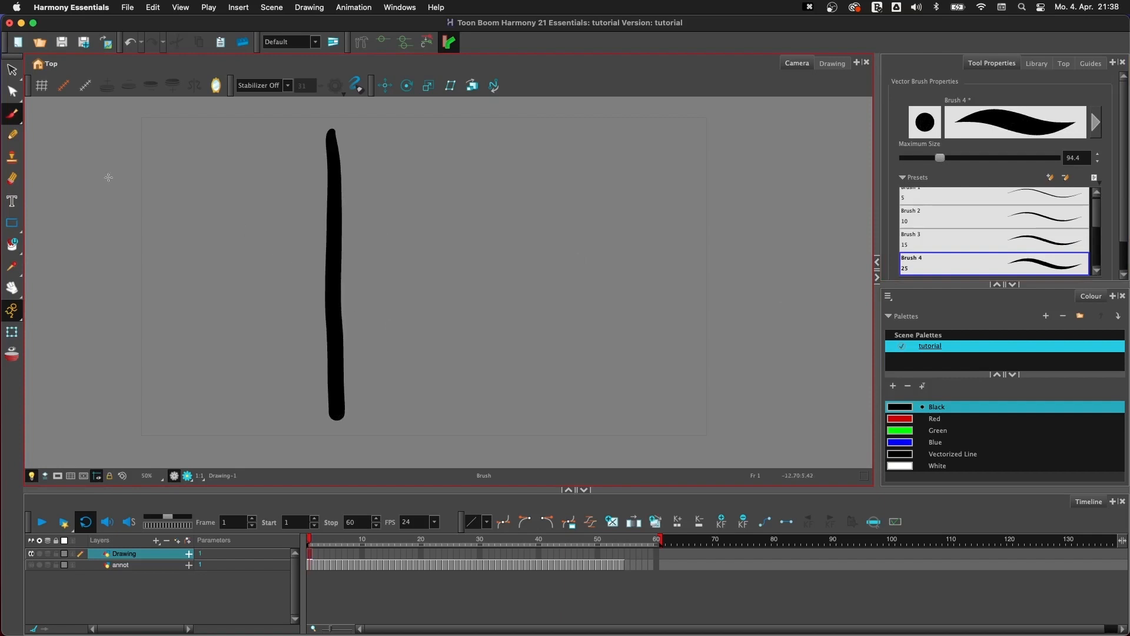
- Draw a vertical black Pencil line beside the brush stroke with the maximum size set to 100.8
left_click(11, 134)
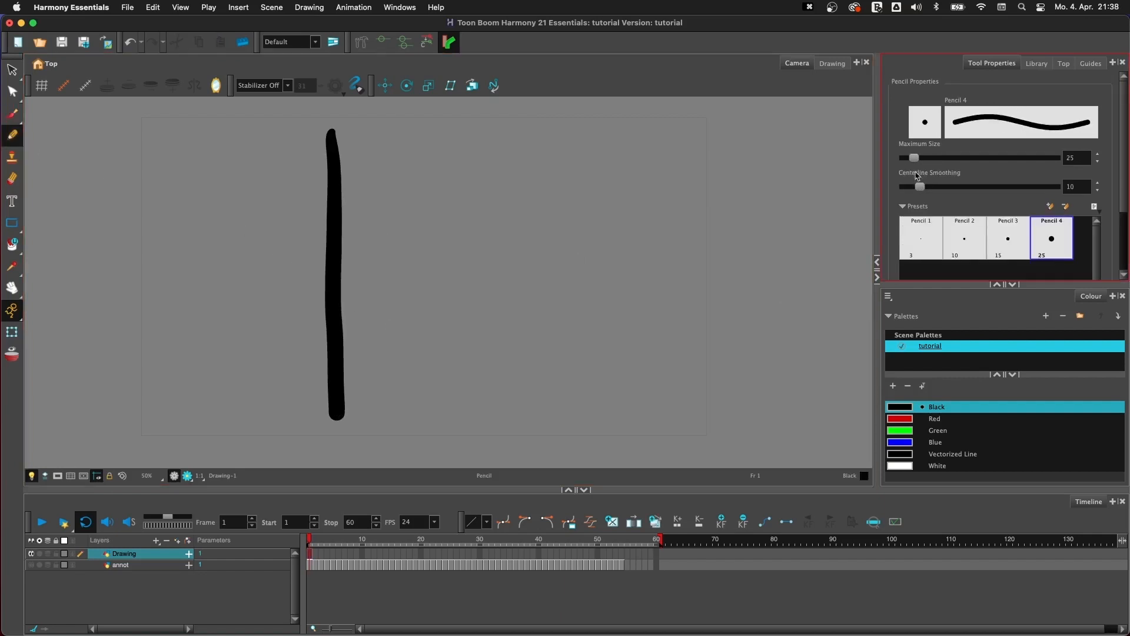
left_click_drag(914, 158, 942, 157)
left_click_drag(411, 132, 409, 419)
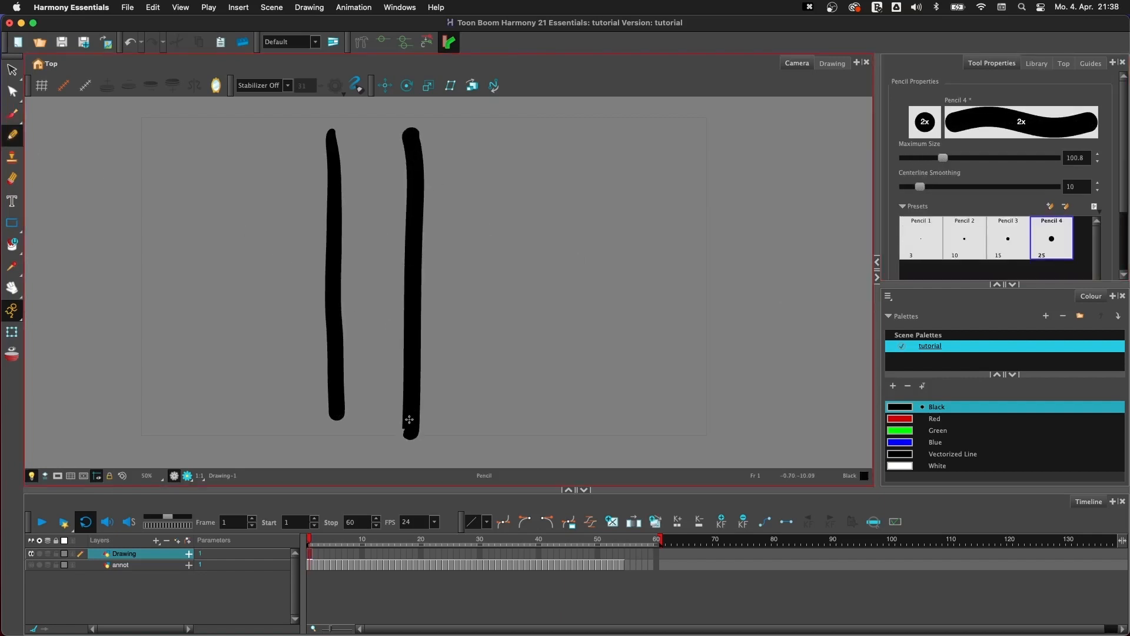
- Pull the brush stroke's outline points outward with the Contour Editor to form an irregular bulge in its upper half
left_click(12, 91)
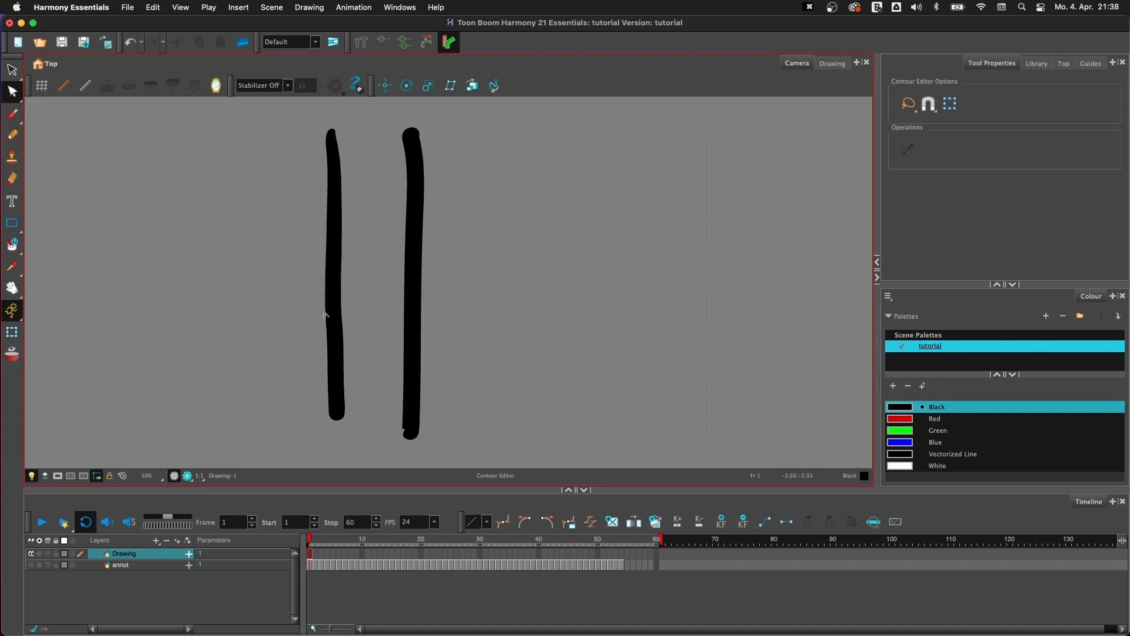
left_click(331, 222)
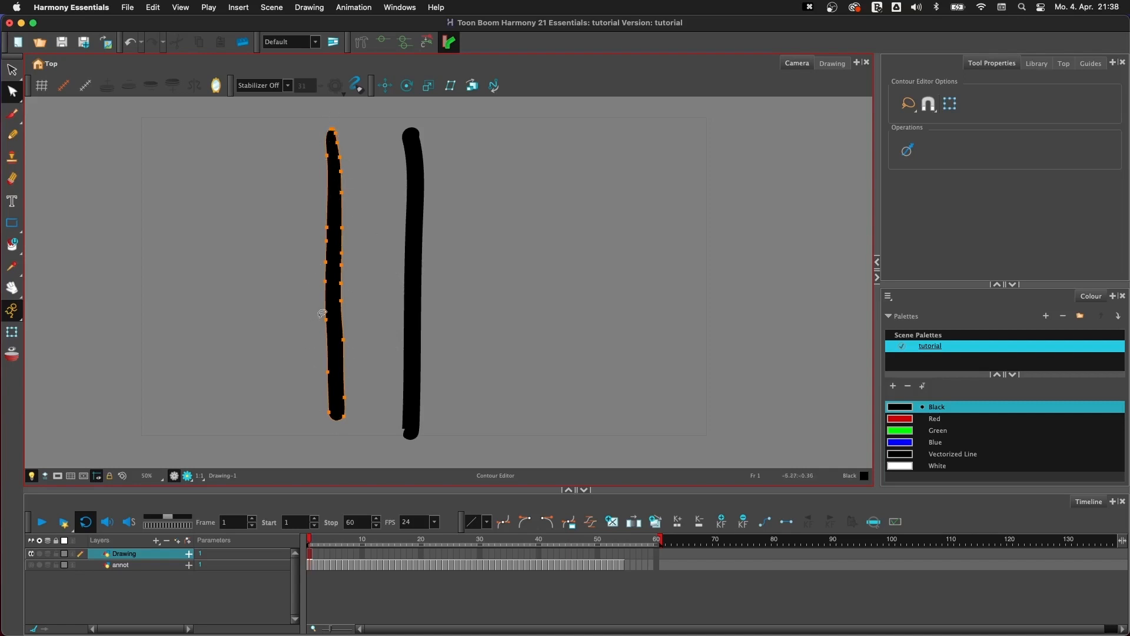
mouse_move(342, 228)
left_mouse_down()
mouse_move(358, 226)
mouse_move(352, 266)
mouse_move(304, 265)
mouse_move(315, 225)
left_mouse_up()
left_click(451, 232)
- Bend the pencil line into a zigzag by moving its central anchor points with the Contour Editor
left_click(412, 231)
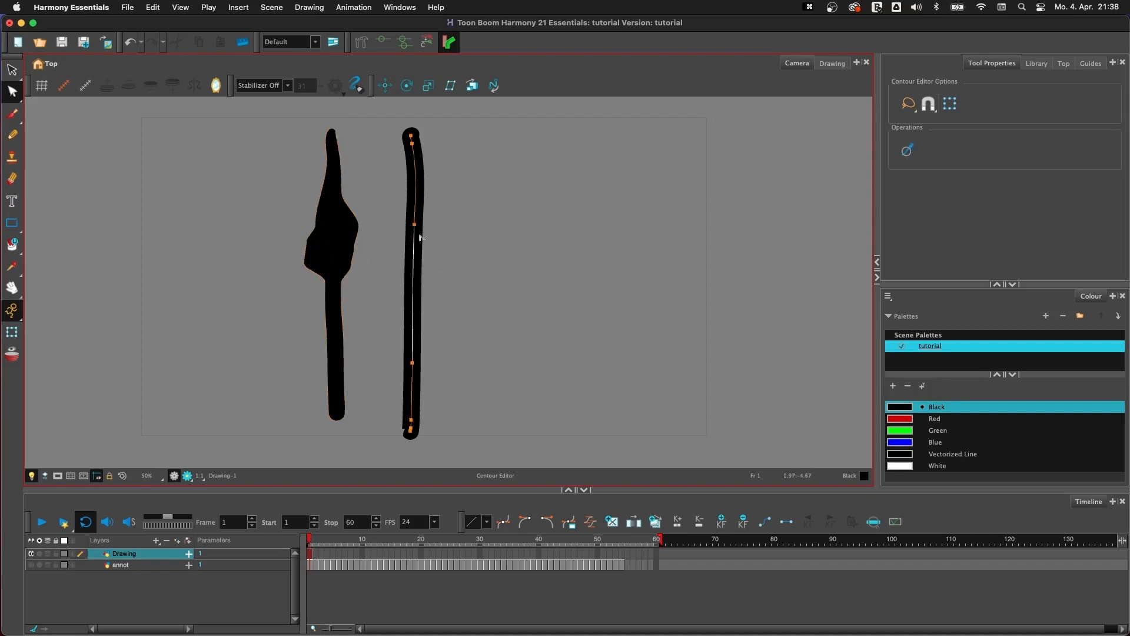
left_click_drag(413, 234, 474, 206)
left_click_drag(413, 362, 537, 320)
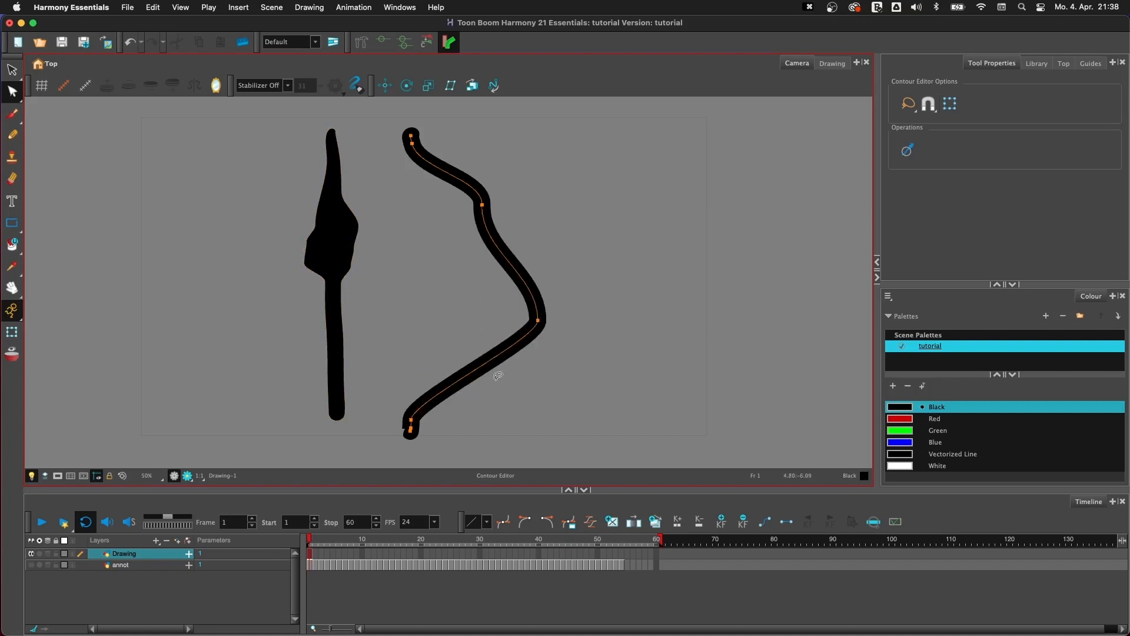
left_click_drag(411, 421, 394, 303)
left_click(479, 397)
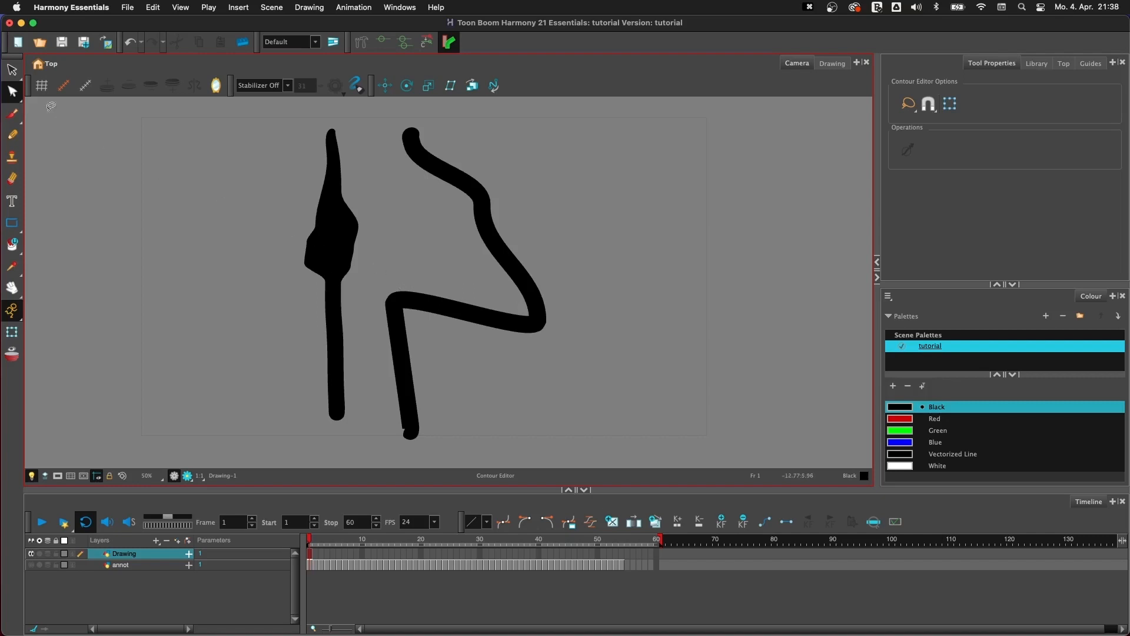
- Bend the lower half of the brush stroke into a zigzag by moving its centre points with the Centerline Editor
left_click(13, 93)
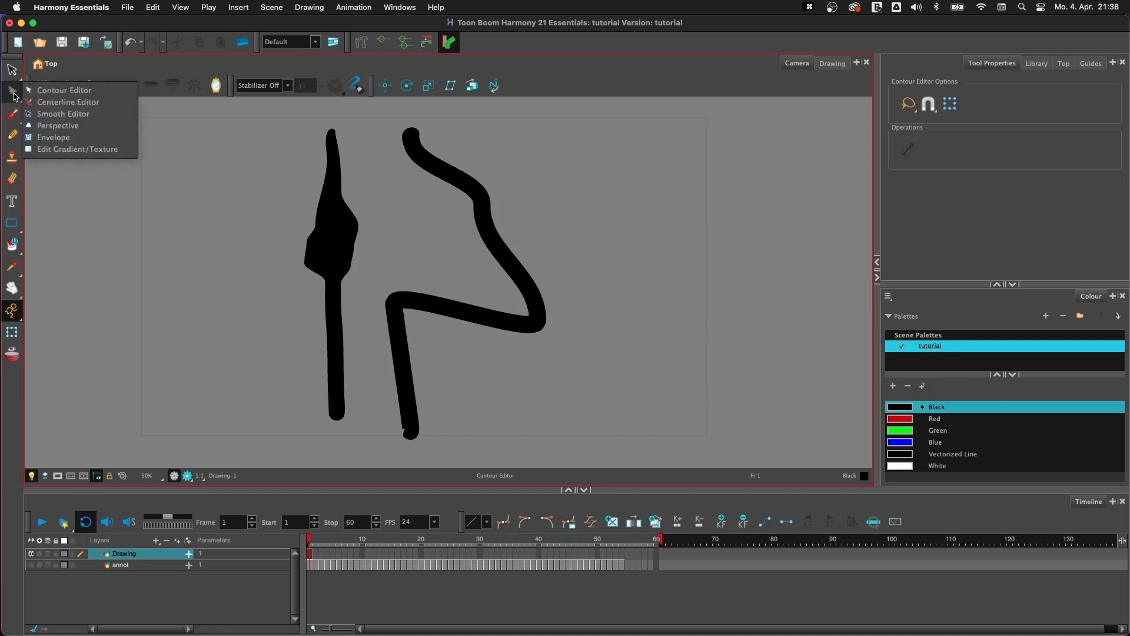
left_click(68, 101)
left_click(12, 93)
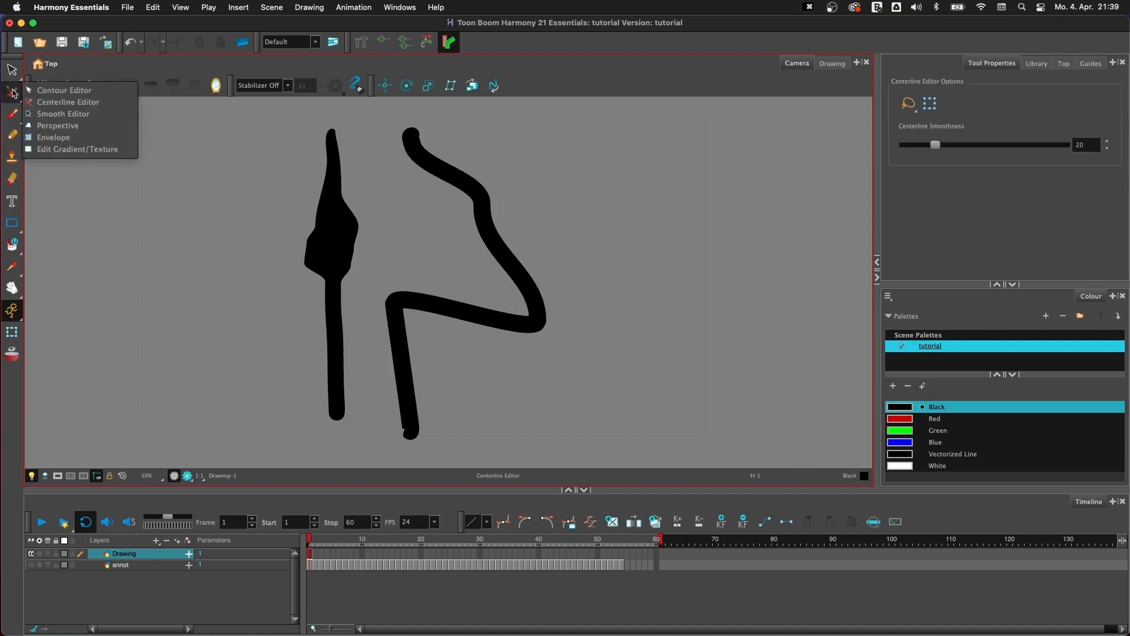
left_click(106, 105)
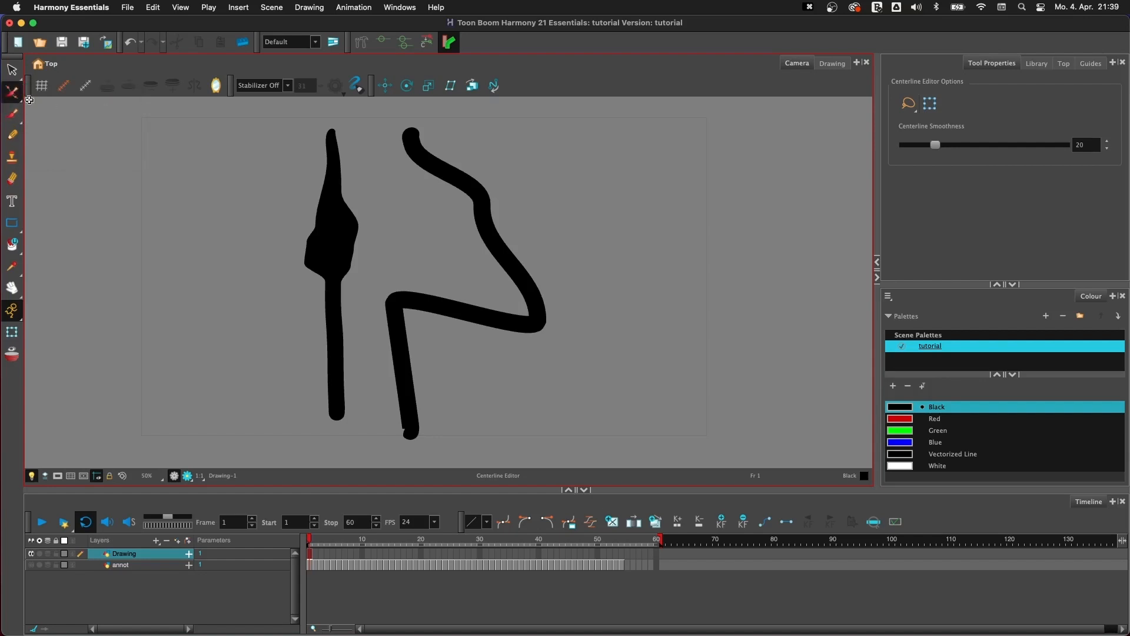
left_click(330, 305)
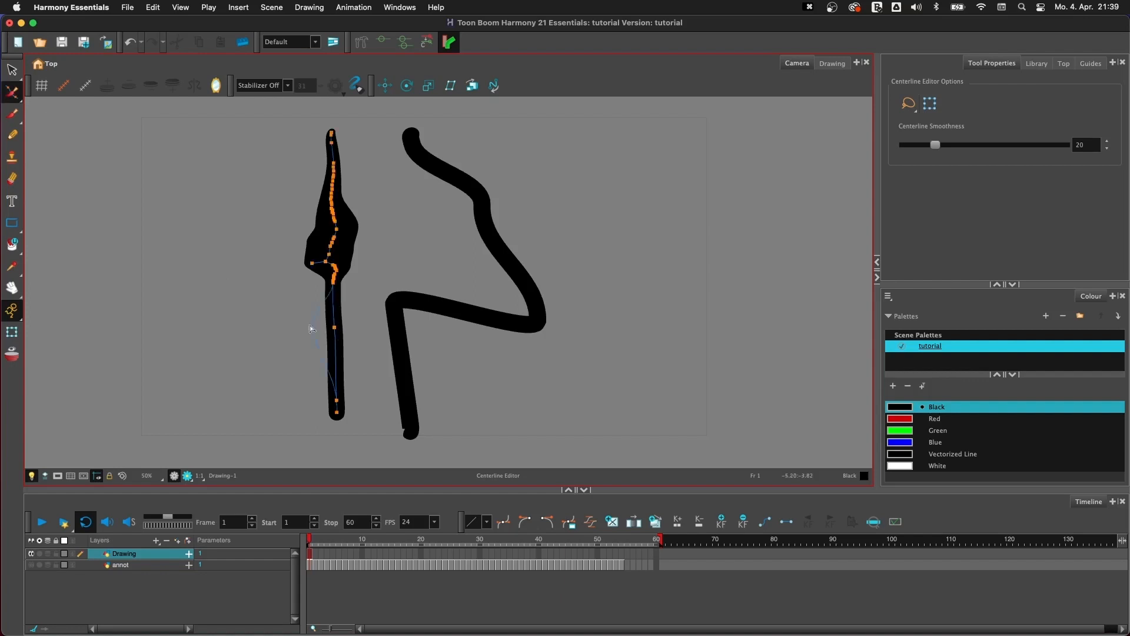
left_click_drag(334, 329, 269, 320)
left_click_drag(338, 400, 360, 357)
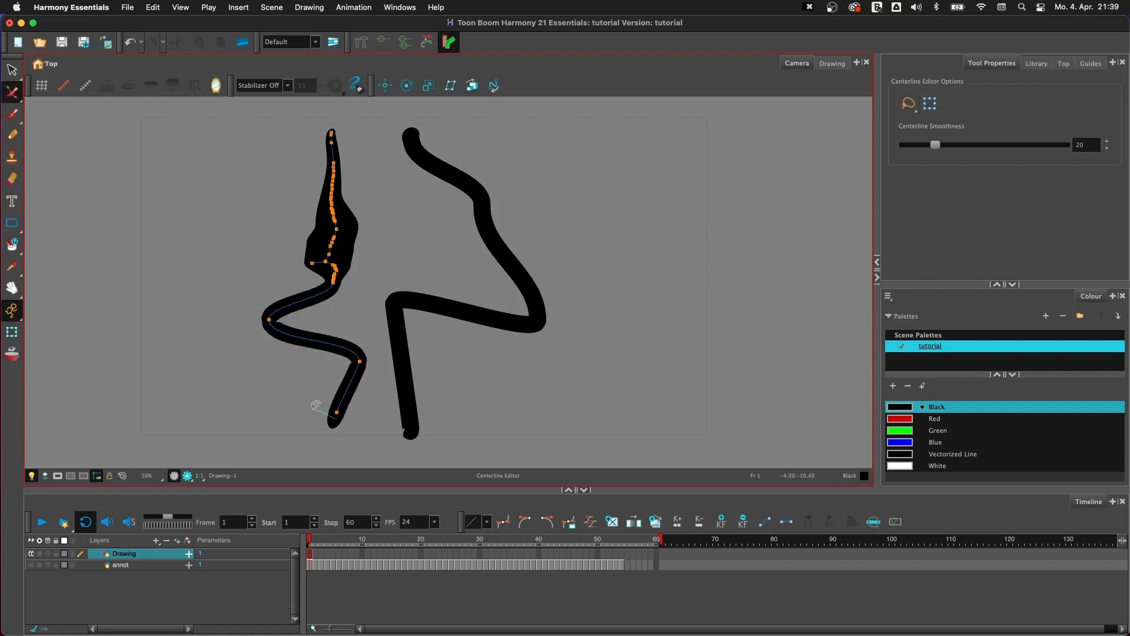
left_click(275, 384)
left_click(333, 407)
left_click_drag(336, 408, 316, 398)
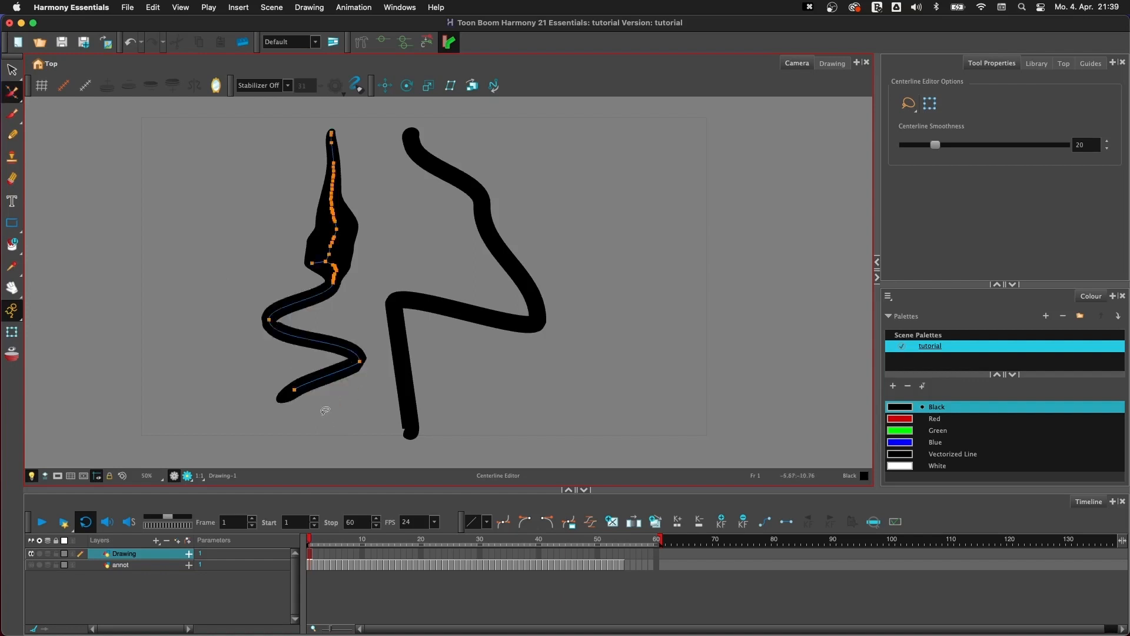
- Bend the upper end of the brush stroke into a zigzag by moving its centre points with the Centerline Editor
mouse_move(331, 139)
left_mouse_down()
mouse_move(366, 140)
mouse_move(301, 147)
mouse_move(356, 89)
left_mouse_up()
left_click(388, 199)
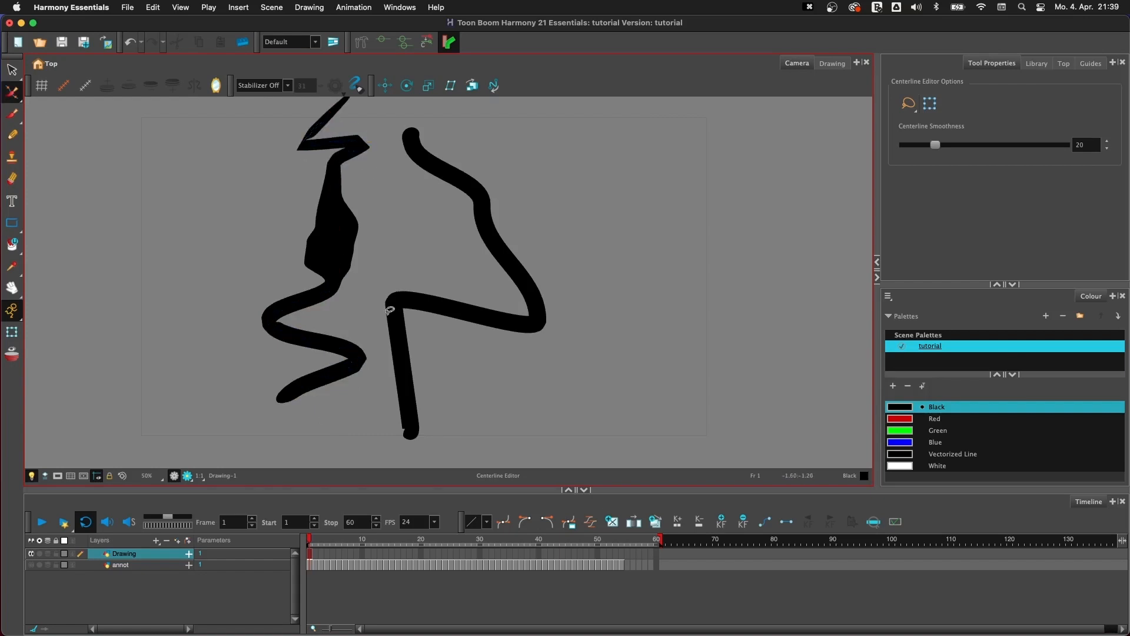
- Clear the whole drawing and draw a rough black circle from two overlapping Brush strokes
left_click(11, 113)
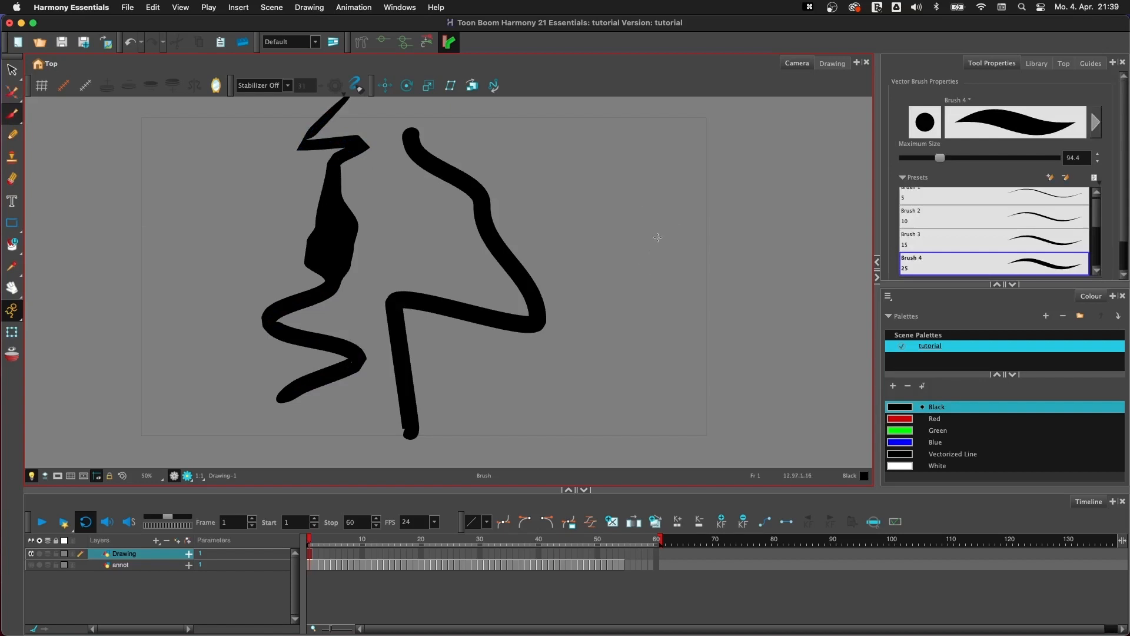
key("super+a")
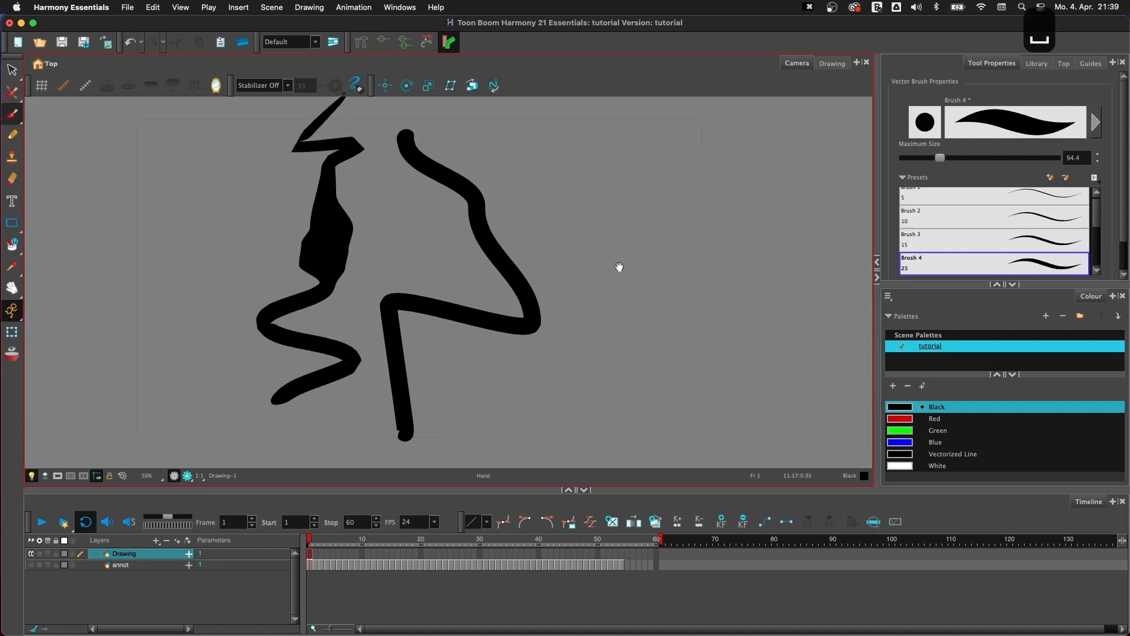
key("BackSpace")
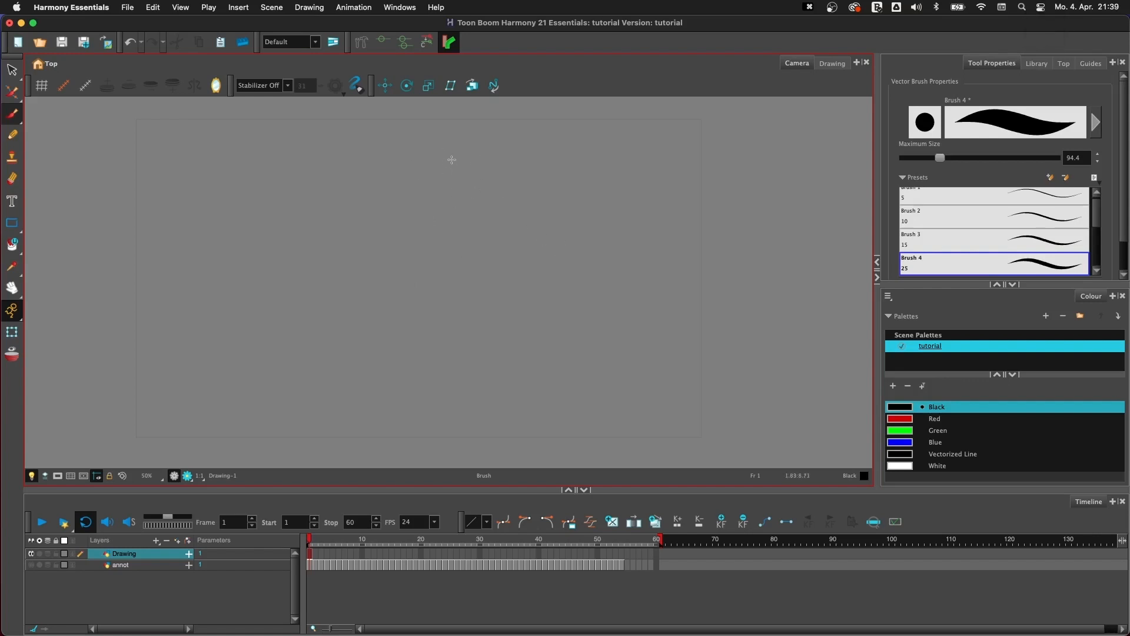
mouse_move(451, 159)
left_mouse_down()
mouse_move(381, 259)
mouse_move(512, 276)
left_mouse_up()
mouse_move(444, 157)
left_mouse_down()
mouse_move(487, 165)
mouse_move(494, 293)
left_mouse_up()
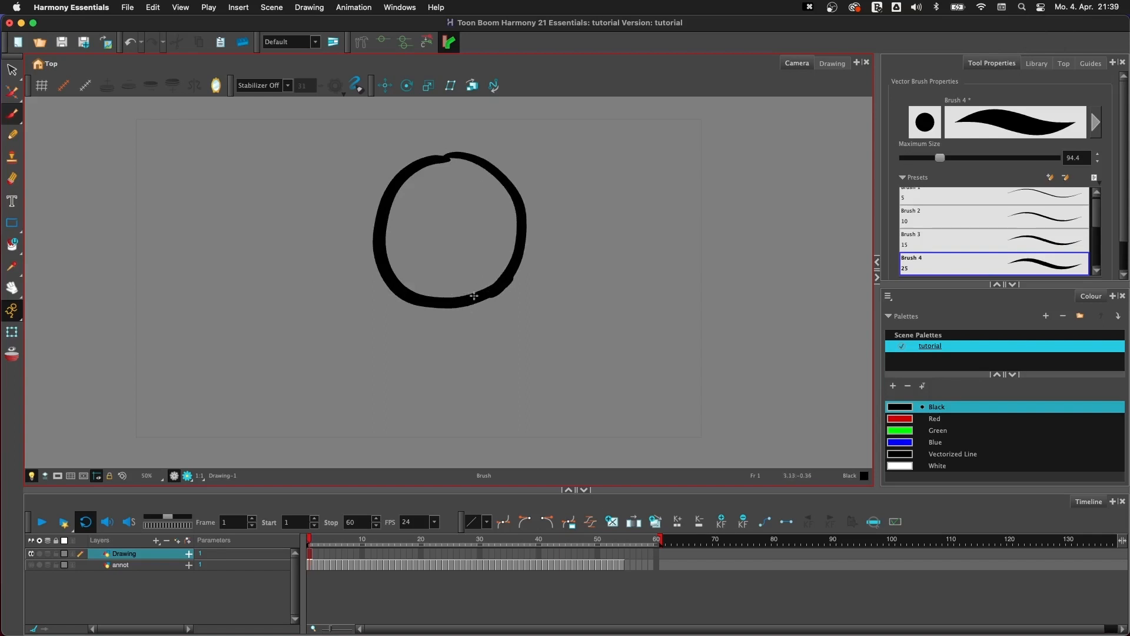
- Move the loose upper tip of the circle's left stroke onto the right stroke with the Centerline Editor so both lines join smoothly
key("2")
key("2")
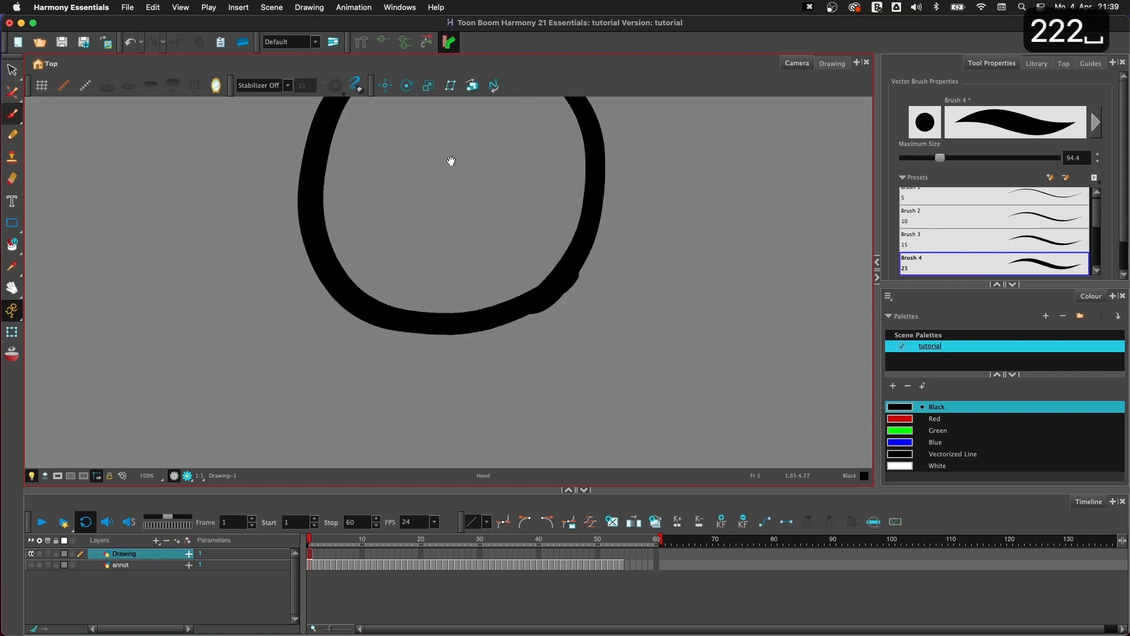
left_click(12, 92)
left_click(450, 166)
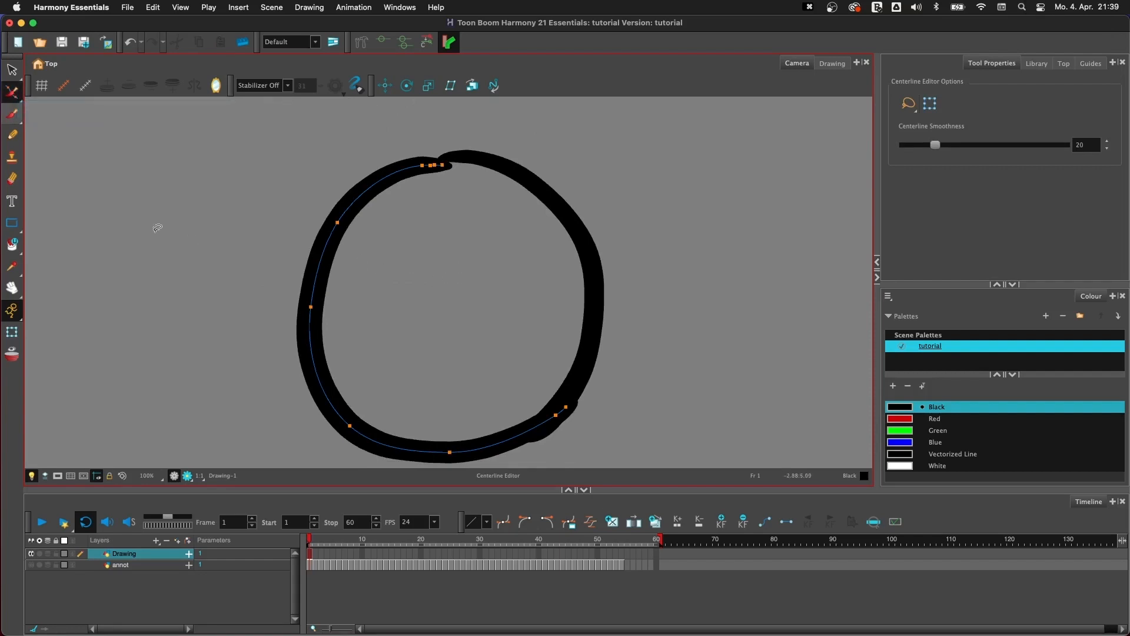
left_click(13, 115)
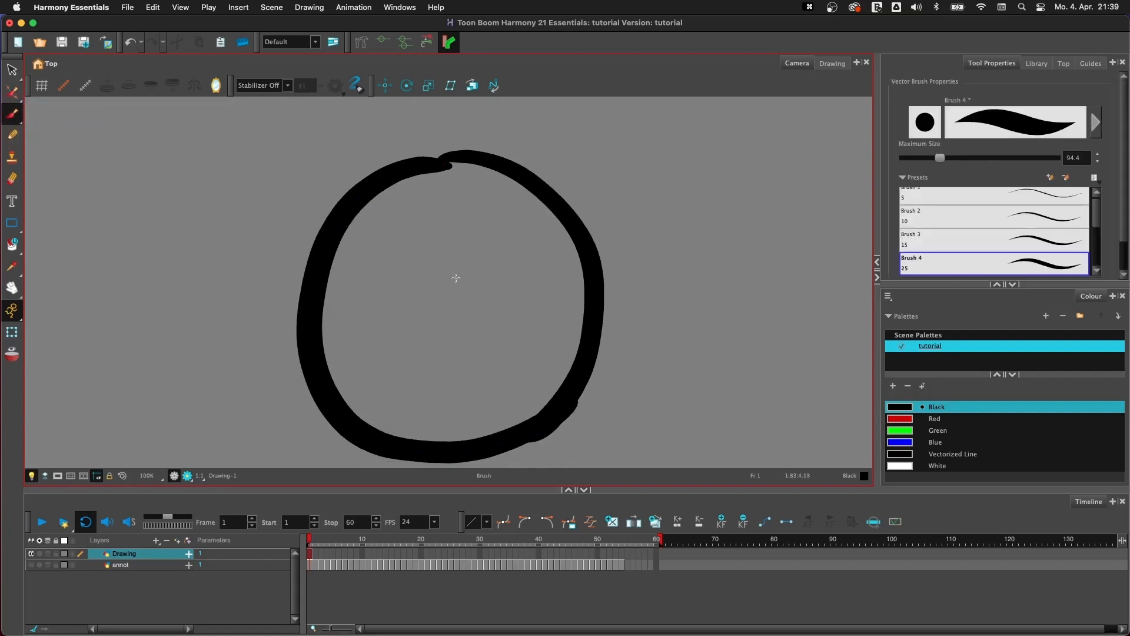
key("w")
left_click(444, 167)
left_click_drag(445, 168, 420, 166)
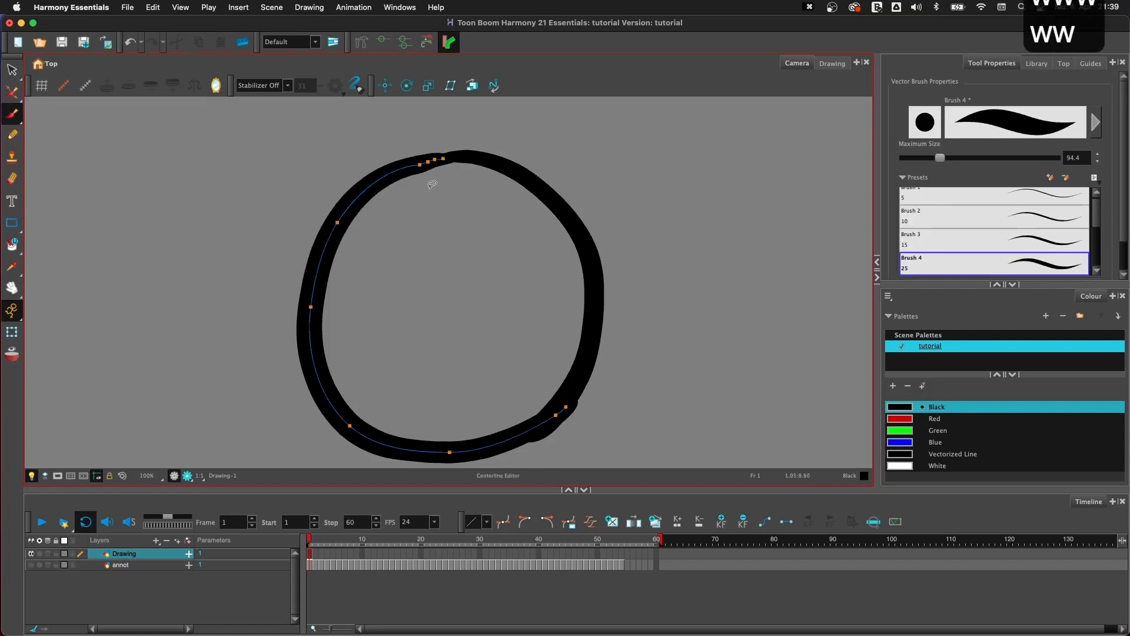
- Select both strokes of the circle and delete them
key("1")
key("1")
key("1")
key("2")
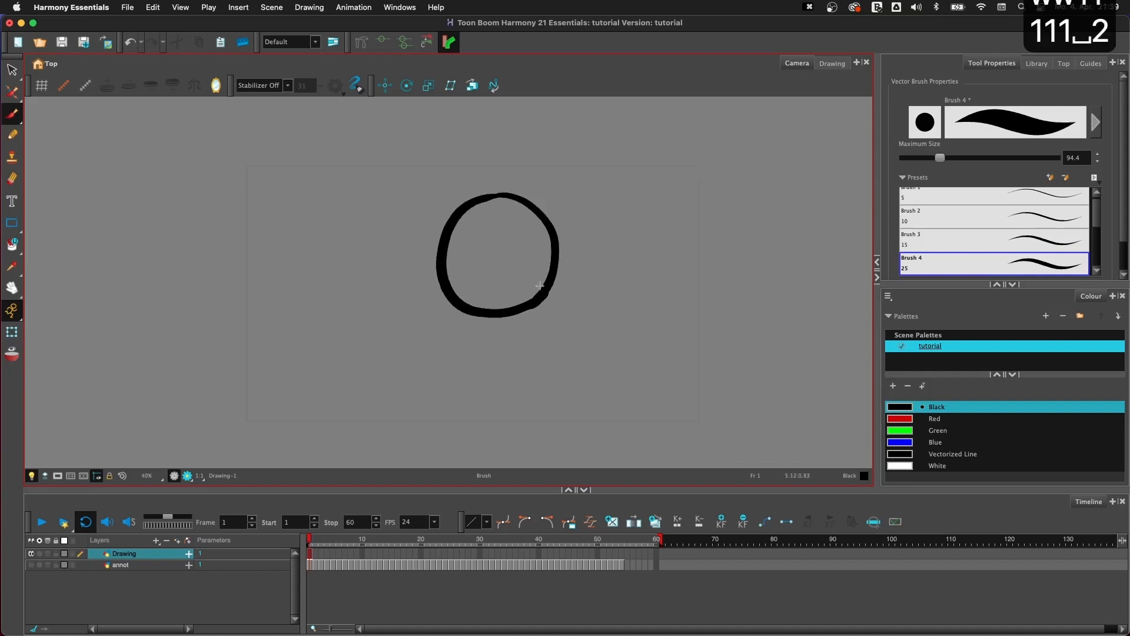
key("2")
key("2")
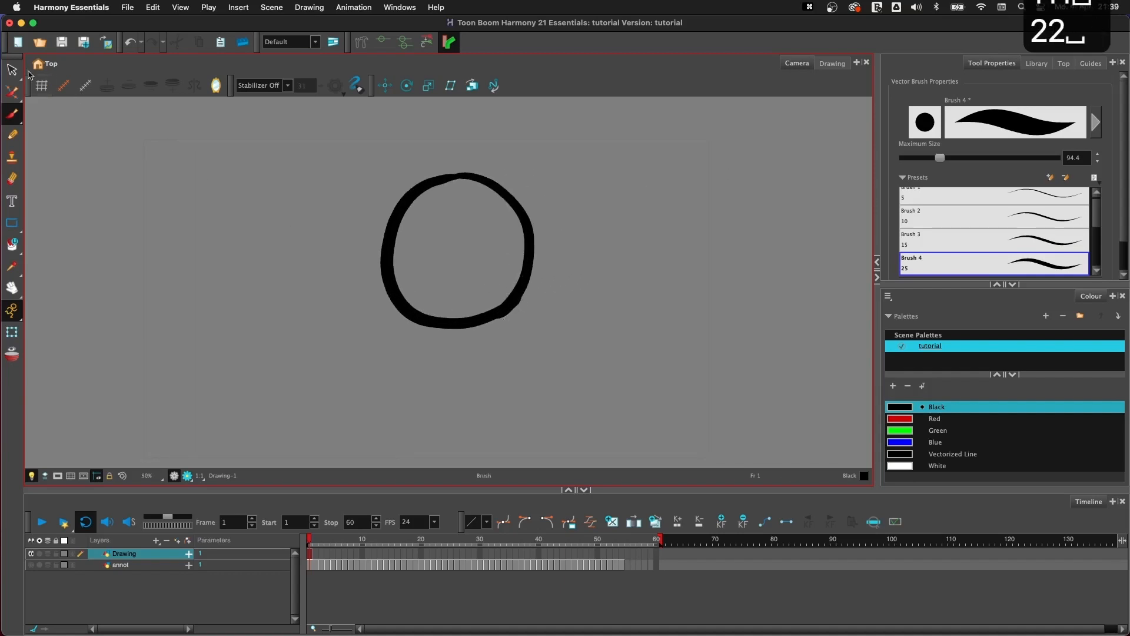
left_click_drag(494, 357, 552, 360)
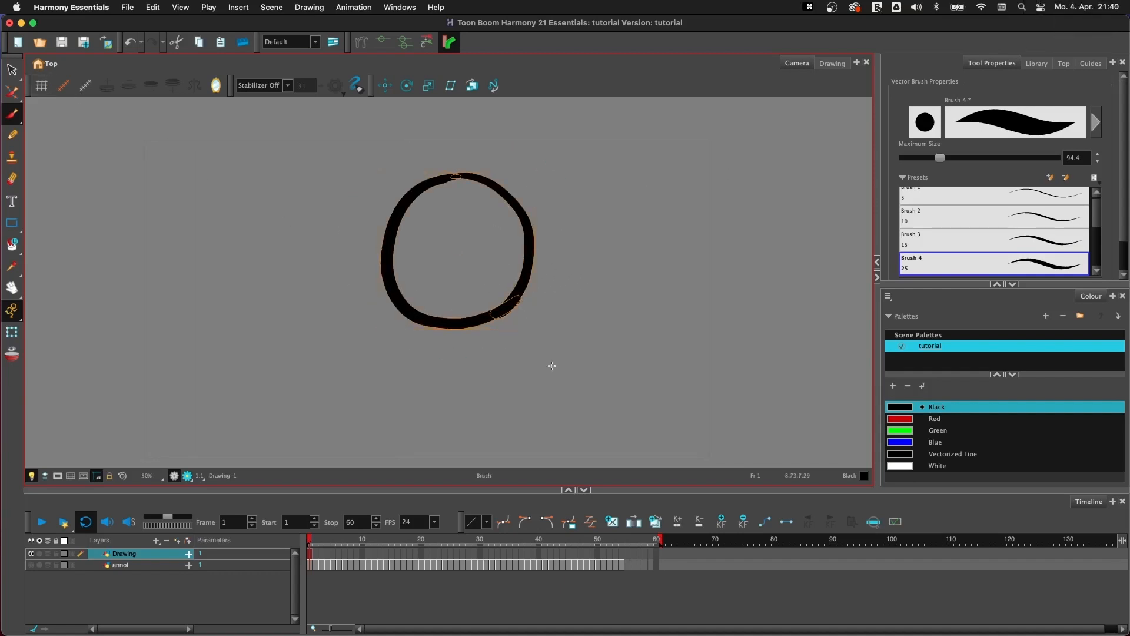
key("BackSpace")
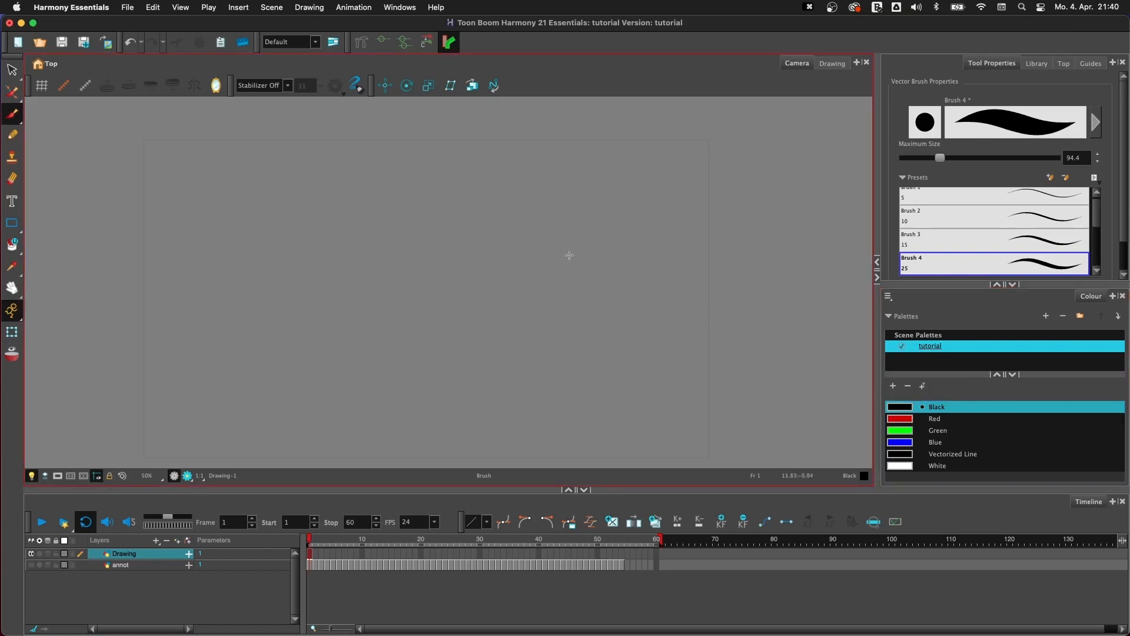
- Draw a figure's torso sides, legs and feet with the Brush 4 preset at size 25
left_click(958, 259)
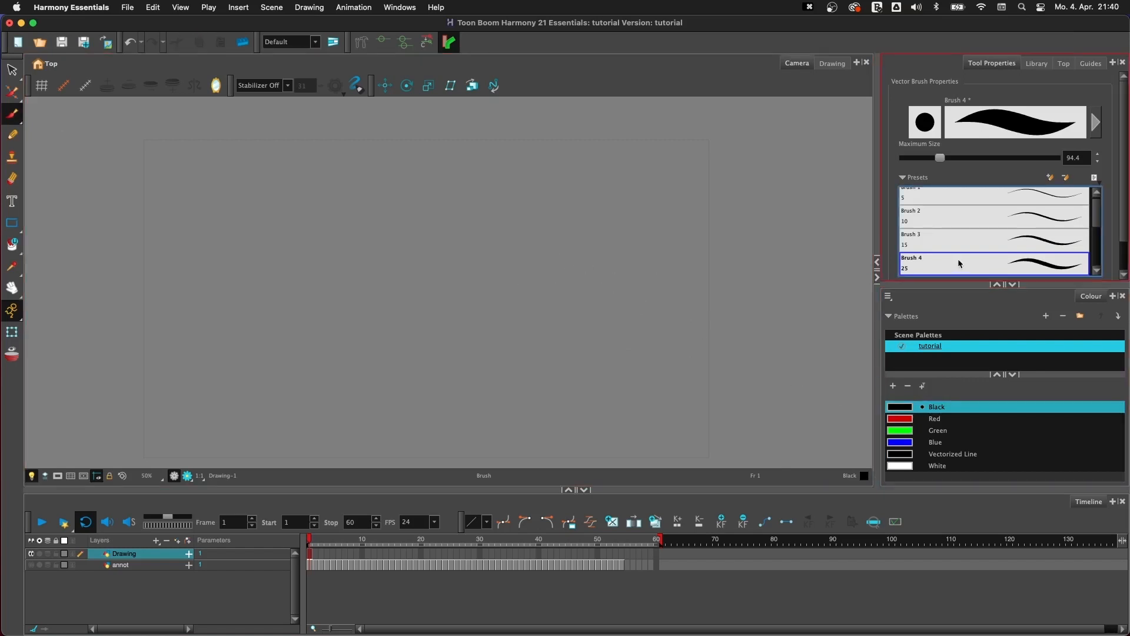
left_click_drag(368, 251, 355, 353)
mouse_move(381, 218)
left_mouse_down()
mouse_move(359, 350)
mouse_move(361, 318)
left_mouse_up()
left_click_drag(446, 234, 437, 343)
left_click_drag(453, 236, 448, 371)
mouse_move(447, 364)
left_mouse_down()
mouse_move(484, 414)
mouse_move(413, 298)
mouse_move(378, 315)
mouse_move(362, 404)
mouse_move(350, 382)
left_mouse_up()
left_click_drag(363, 321, 356, 359)
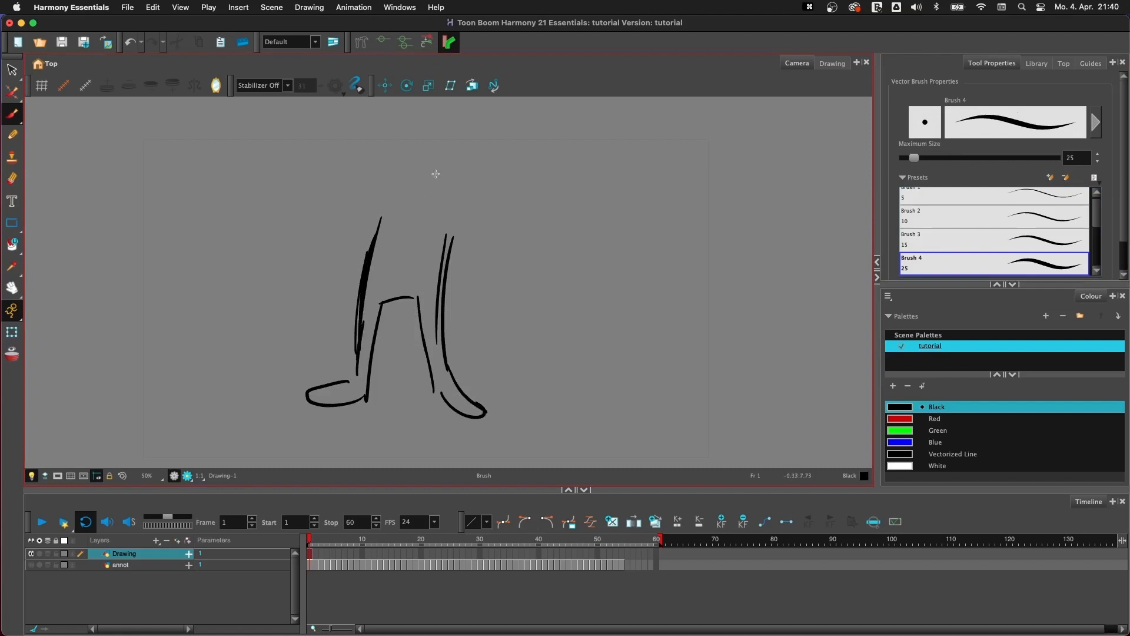
- Complete the figure with a grinning head, two arms with spread hands and a thicker inner line on the right leg
mouse_move(436, 173)
left_mouse_down()
mouse_move(420, 180)
mouse_move(423, 197)
mouse_move(435, 183)
mouse_move(427, 154)
left_mouse_up()
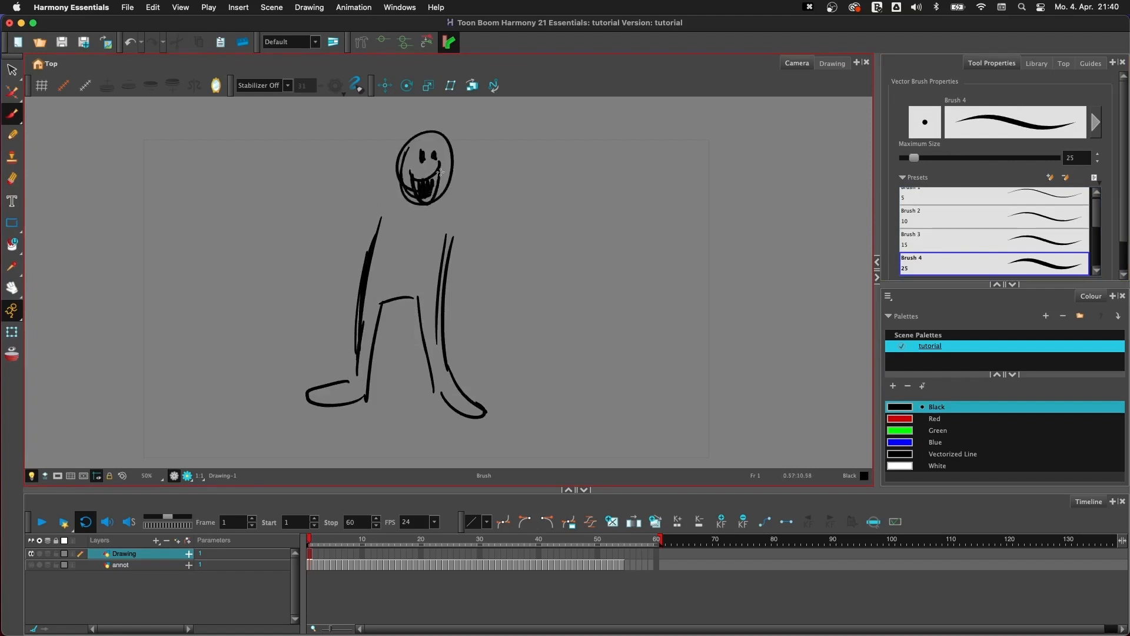
left_click_drag(447, 195, 500, 294)
mouse_move(452, 246)
left_mouse_down()
mouse_move(498, 294)
mouse_move(521, 287)
mouse_move(524, 321)
mouse_move(486, 306)
mouse_move(488, 291)
left_mouse_up()
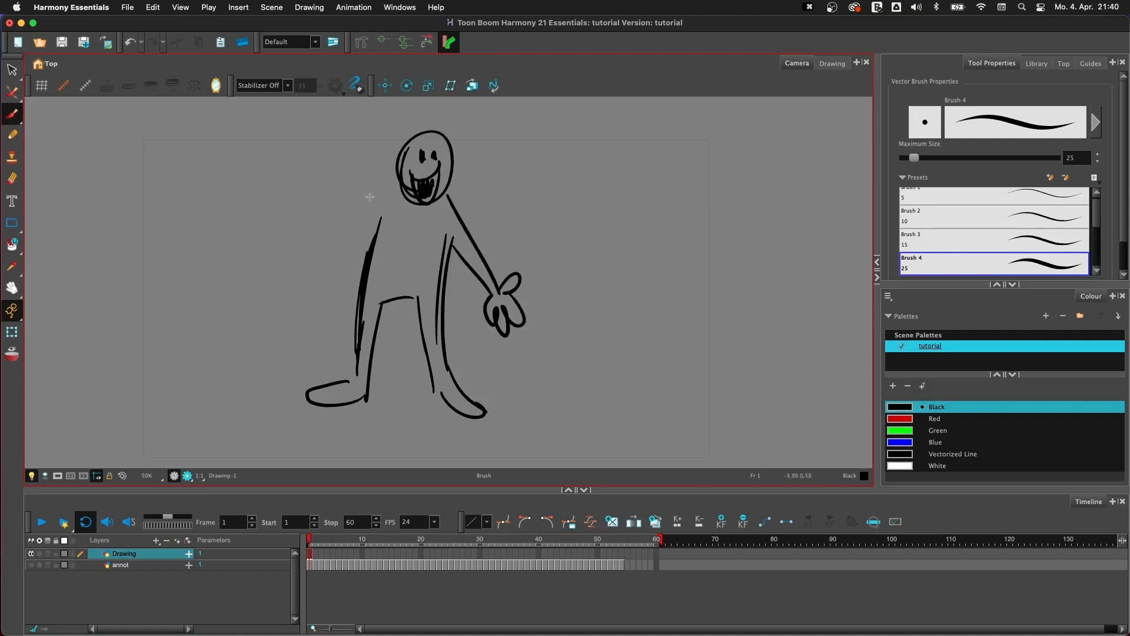
mouse_move(390, 190)
left_mouse_down()
mouse_move(312, 253)
mouse_move(303, 301)
mouse_move(381, 220)
left_mouse_up()
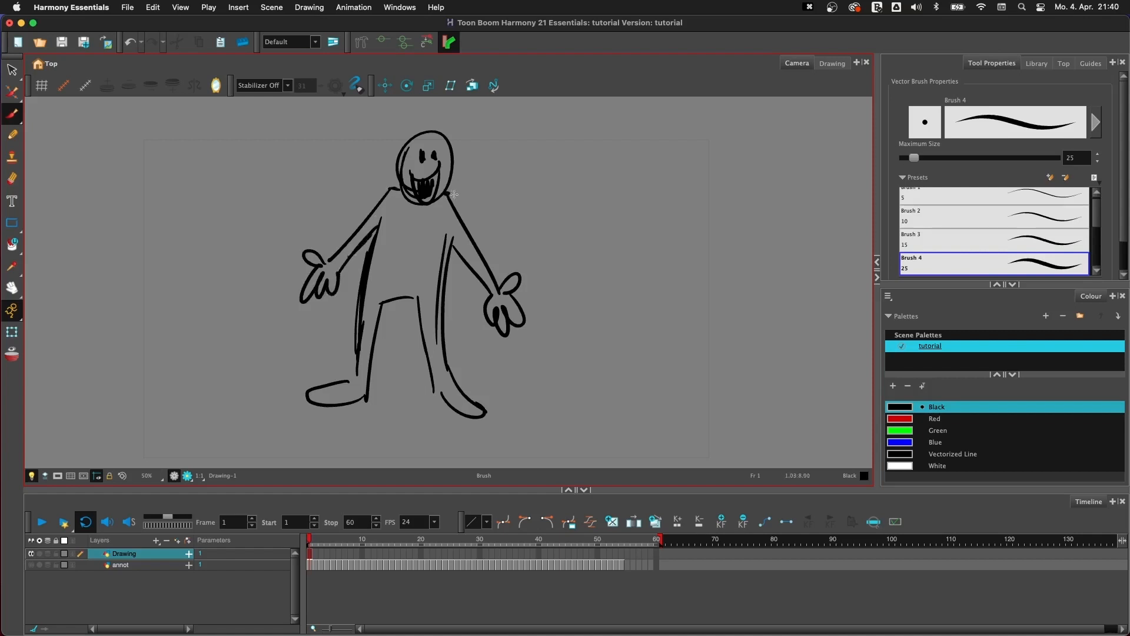
key("super+z")
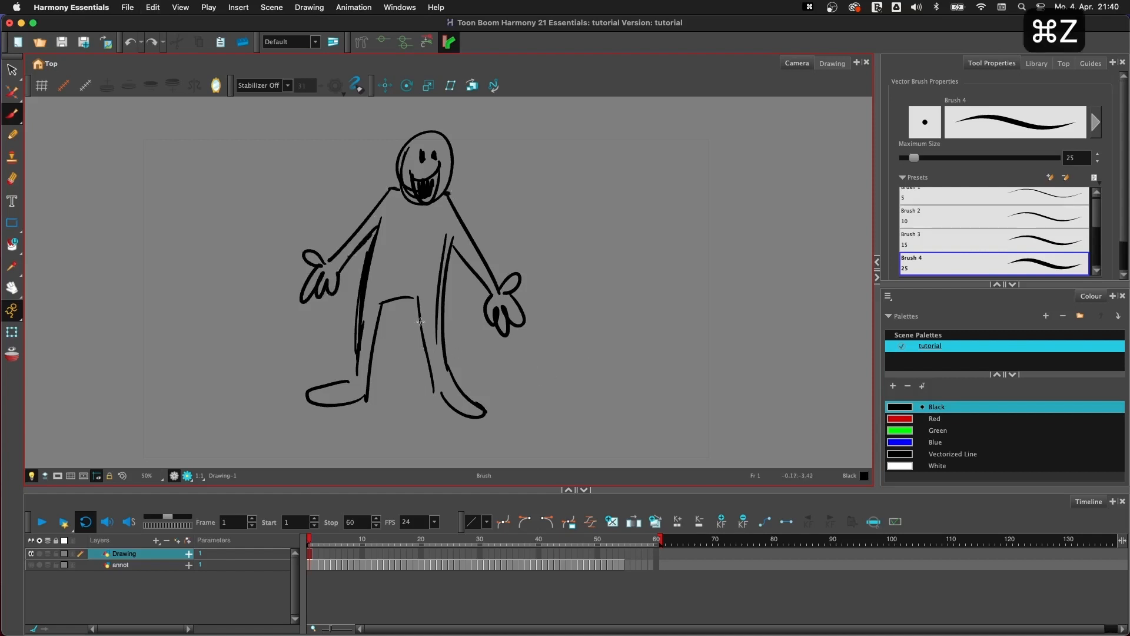
mouse_move(419, 299)
left_mouse_down()
mouse_move(429, 390)
mouse_move(468, 417)
left_mouse_up()
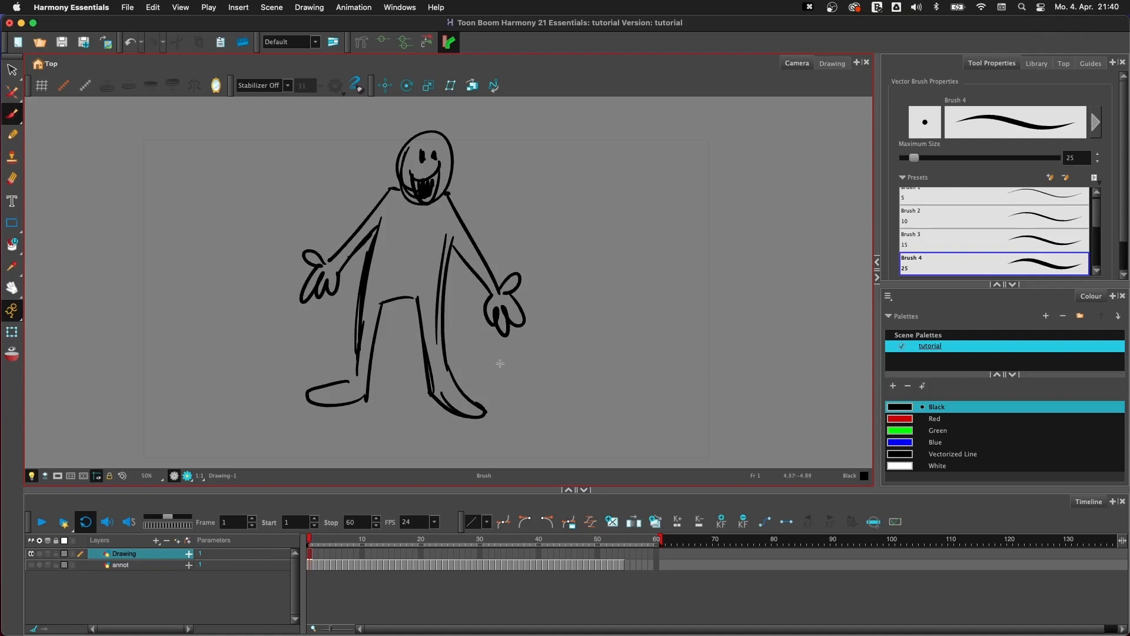
- Delete the surplus sketch stroke on each side of the figure's torso
left_click(435, 292, "super")
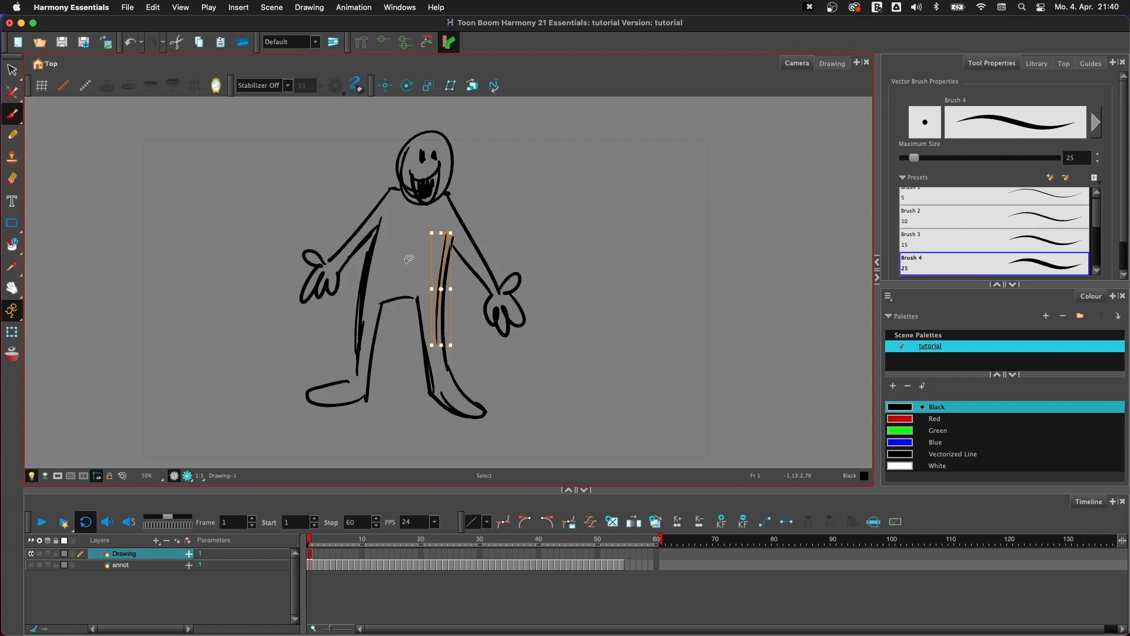
key("super+BackSpace")
key("BackSpace")
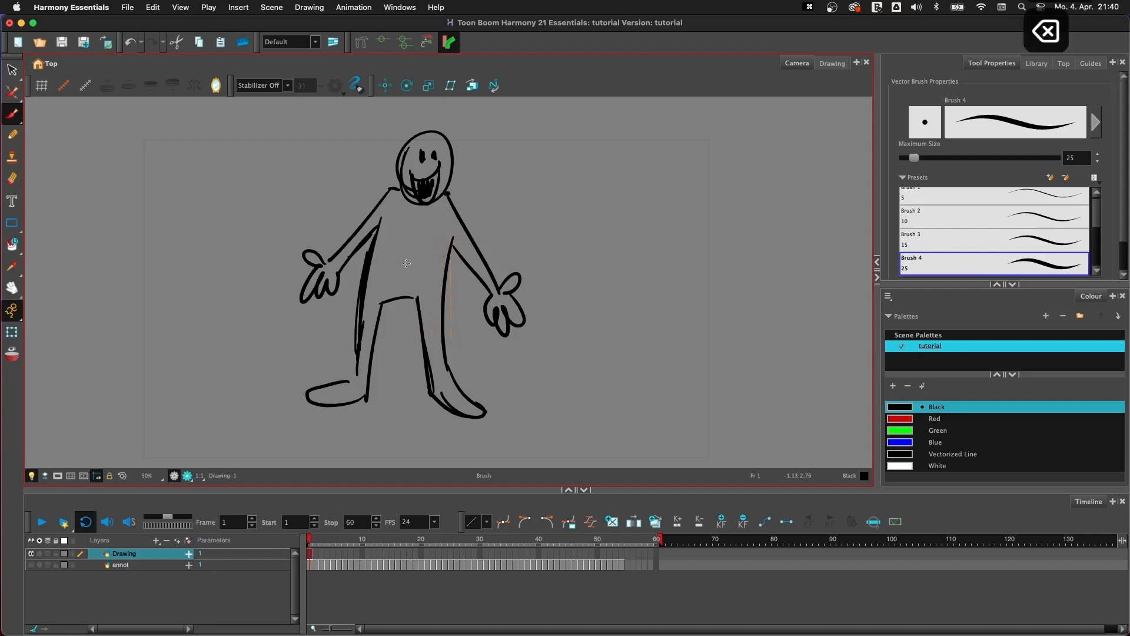
left_click(366, 260)
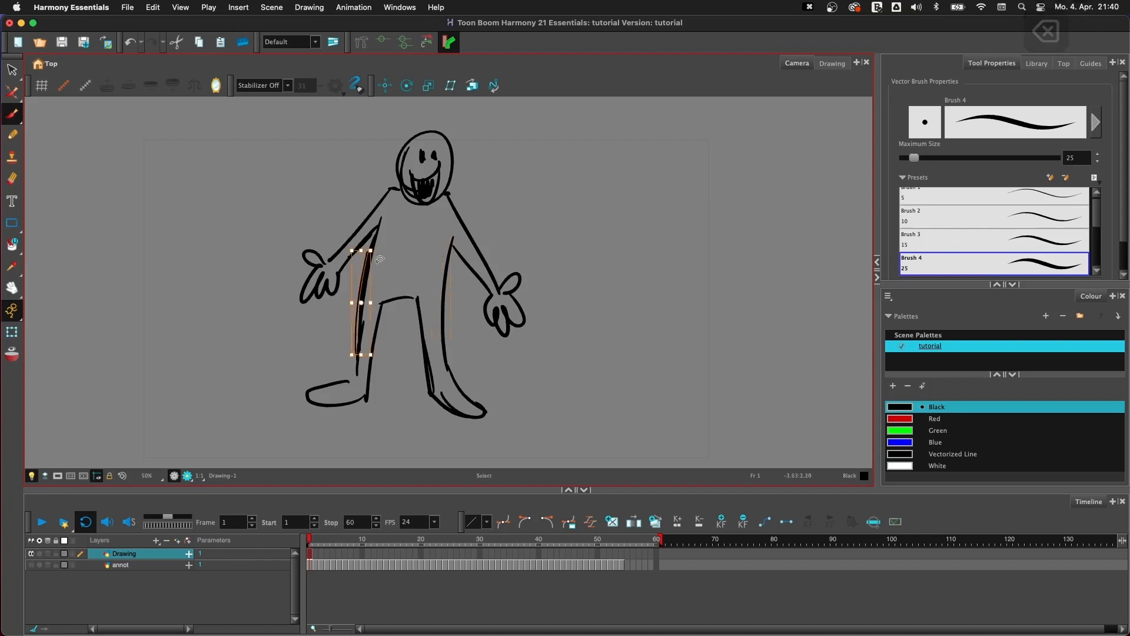
key("BackSpace")
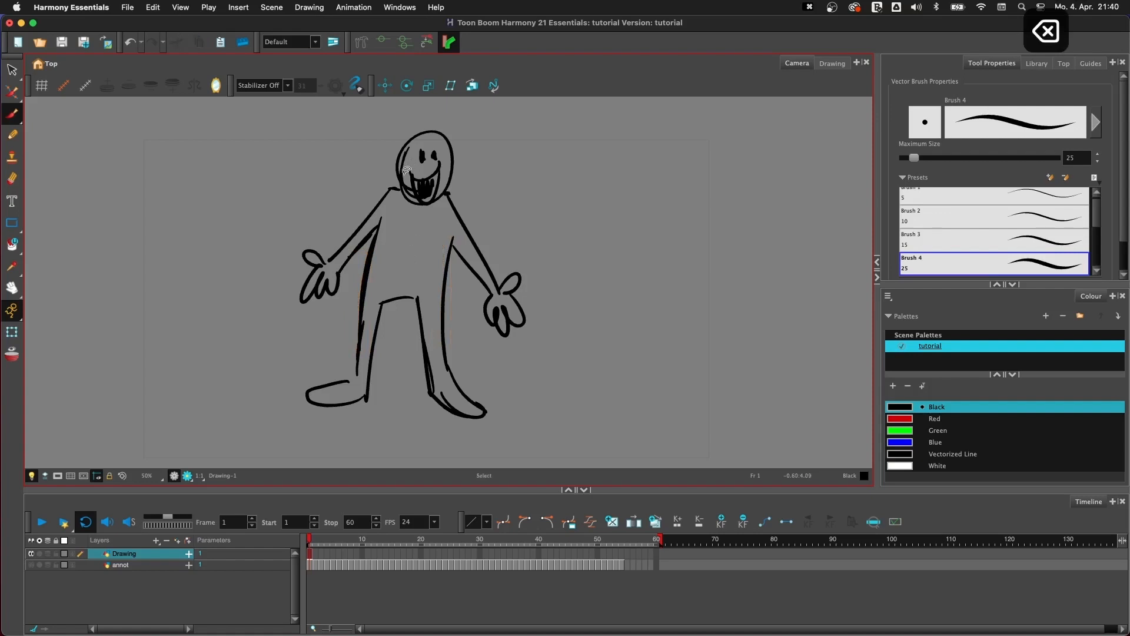
- Select the figure's head together with its face and move it slightly down and to the left
left_click(411, 186)
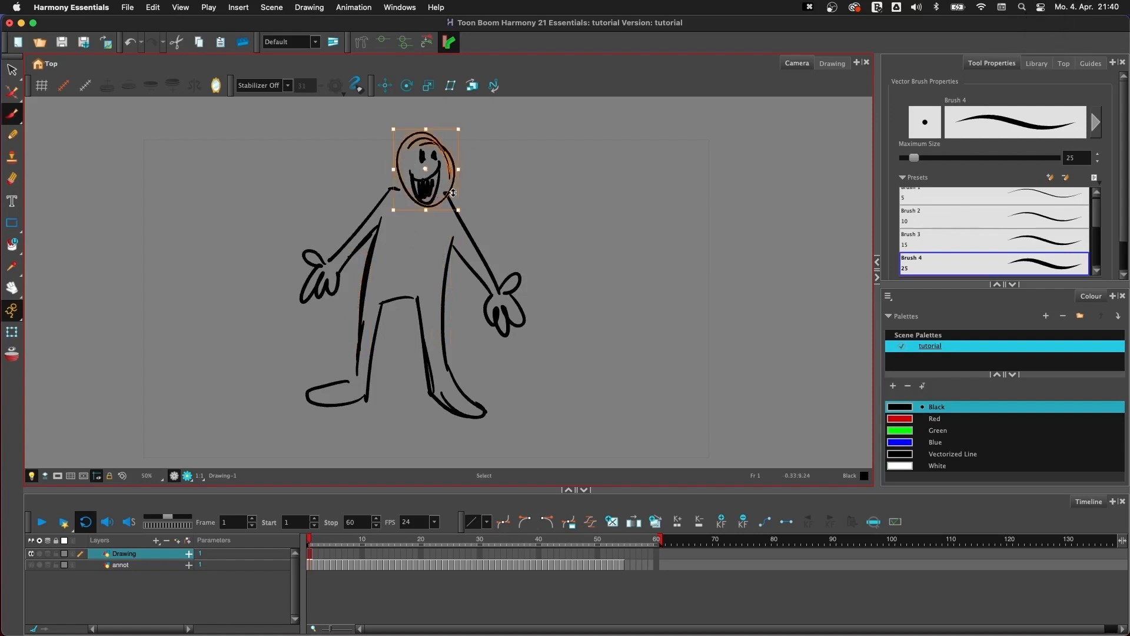
key("super+z")
mouse_move(489, 145)
left_mouse_down()
mouse_move(431, 120)
mouse_move(455, 181)
mouse_move(443, 184)
left_mouse_up()
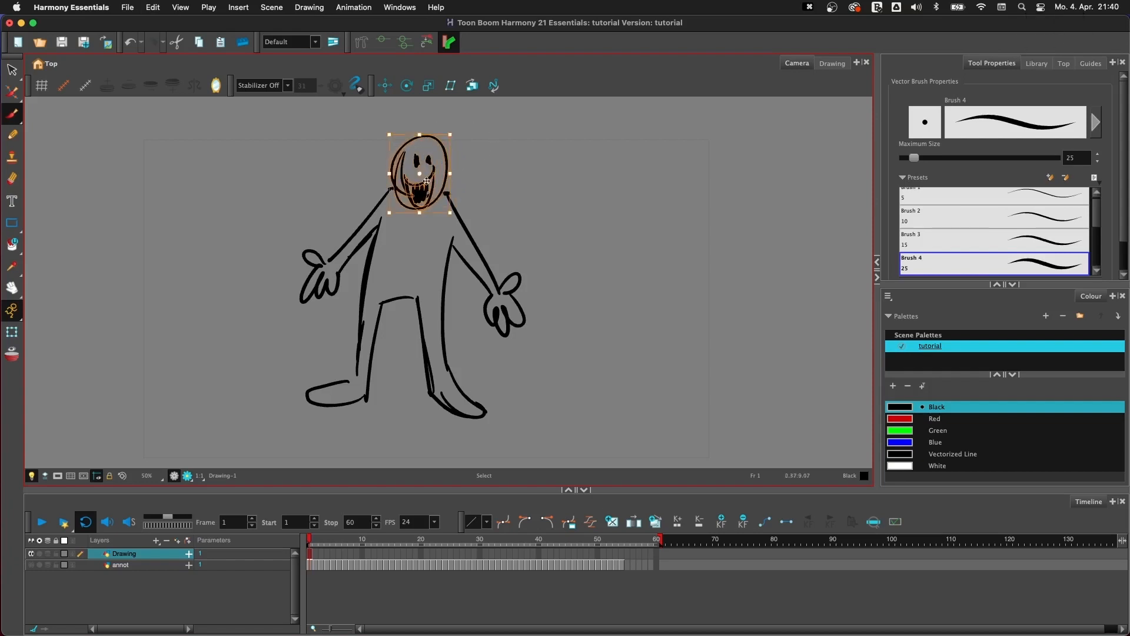
left_click(469, 180)
- Select the arm and hand on the figure's right side and rotate them about the shoulder, closer to the body
mouse_move(483, 220)
left_mouse_down()
mouse_move(469, 308)
mouse_move(535, 250)
left_mouse_up()
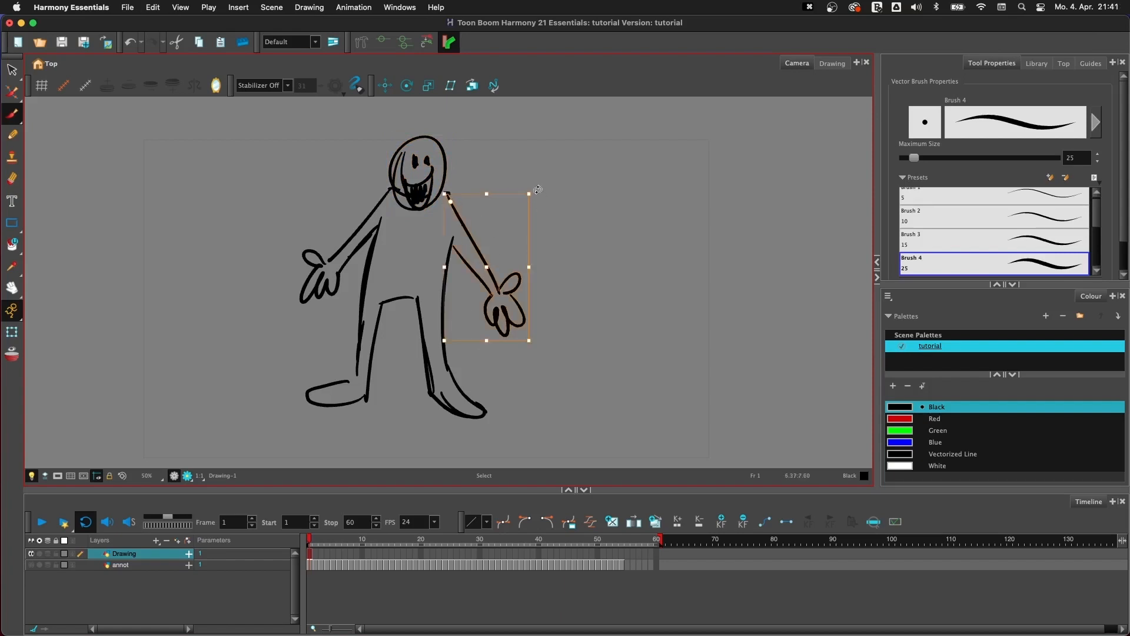
left_click_drag(538, 189, 540, 224)
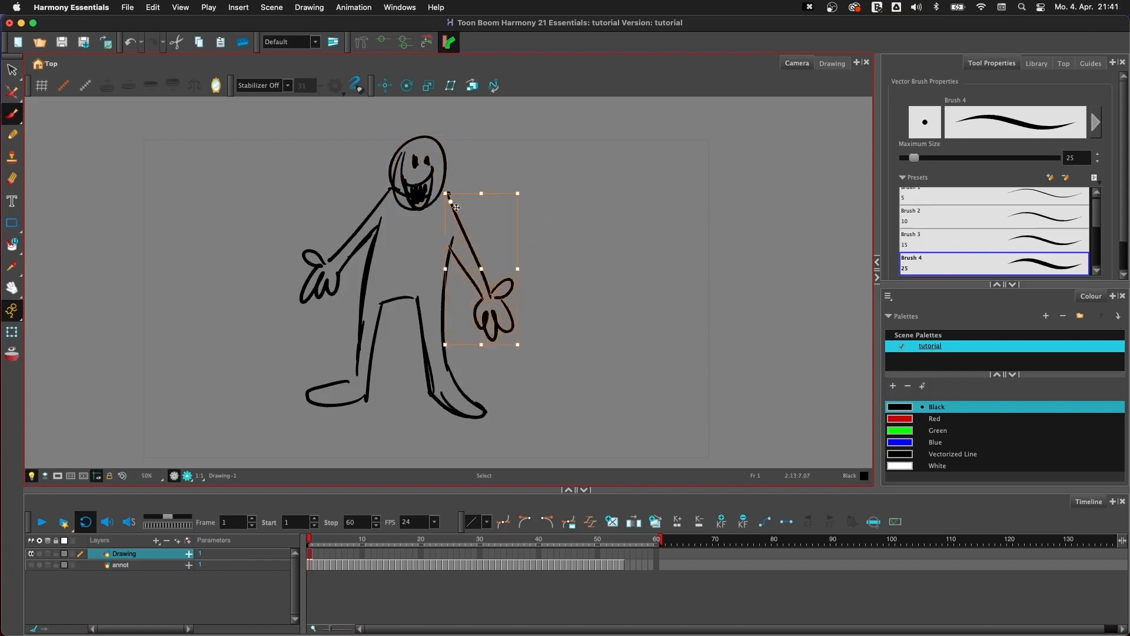
mouse_move(450, 202)
left_mouse_down()
mouse_move(480, 281)
mouse_move(448, 199)
left_mouse_up()
mouse_move(523, 347)
left_mouse_down()
mouse_move(598, 240)
mouse_move(589, 213)
mouse_move(523, 344)
left_mouse_up()
key("alt+b")
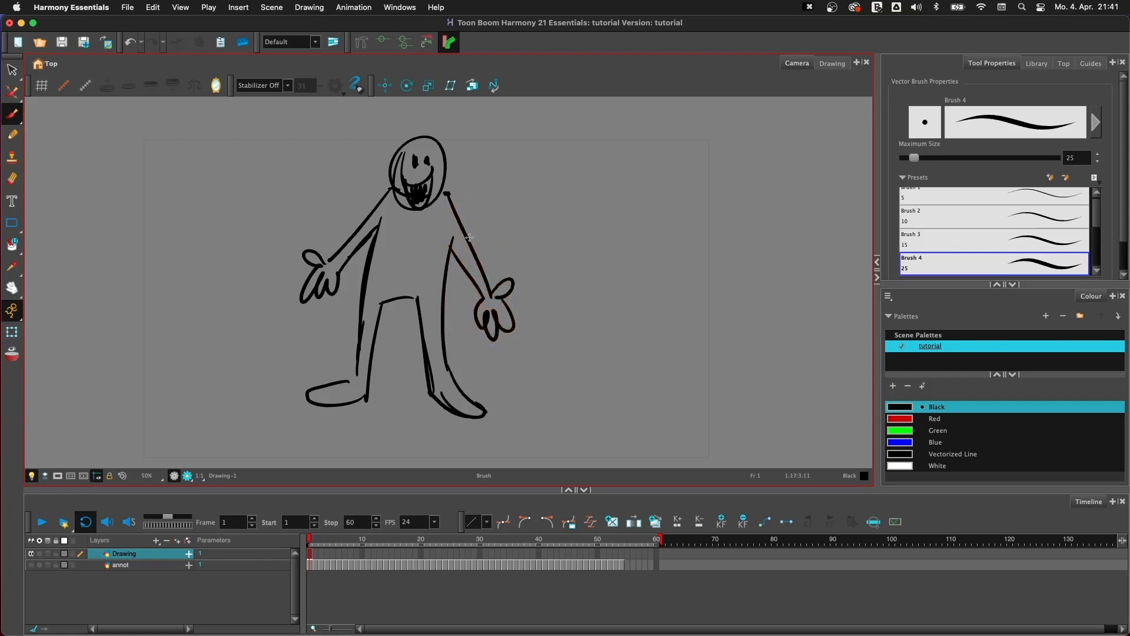
- Select the whole figure, move it slightly down and to the right, and return to the Brush tool
key("alt+s")
mouse_move(518, 150)
left_mouse_down()
mouse_move(347, 131)
mouse_move(323, 451)
left_mouse_up()
left_click_drag(424, 330, 438, 353)
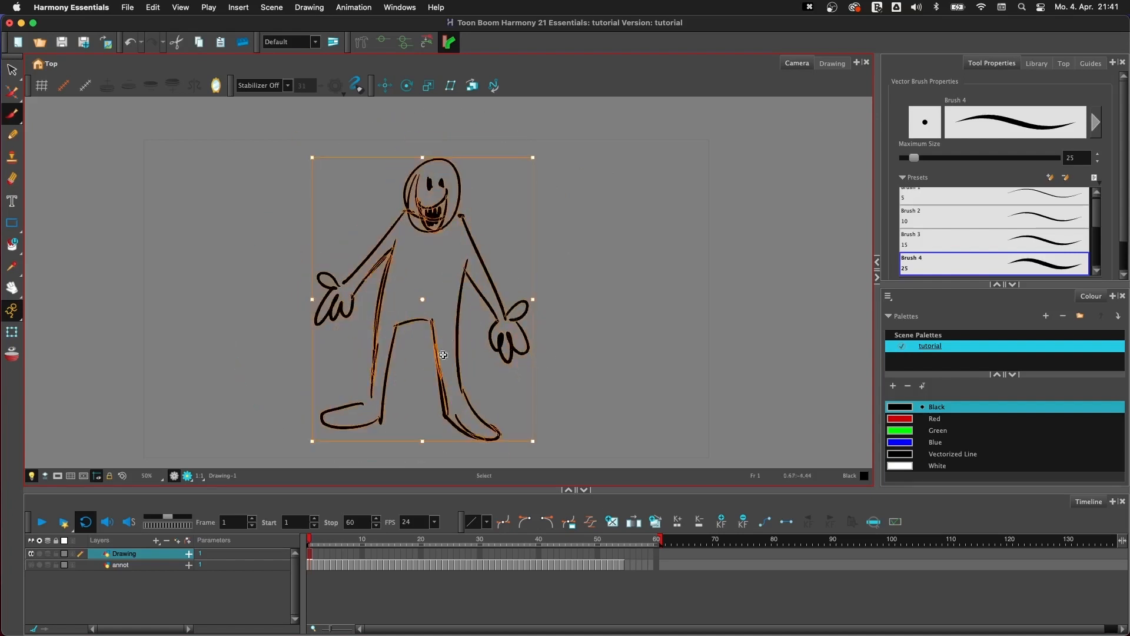
key("alt+b")
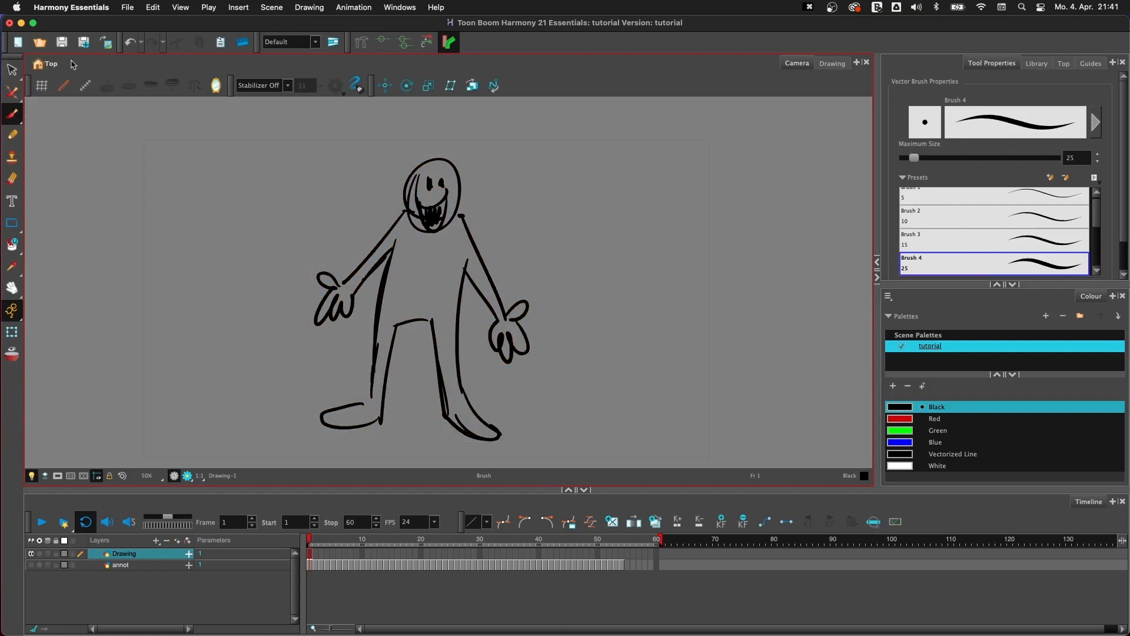
- Activate the Envelope tool and lasso the whole figure to enclose it in an envelope
left_click(15, 94)
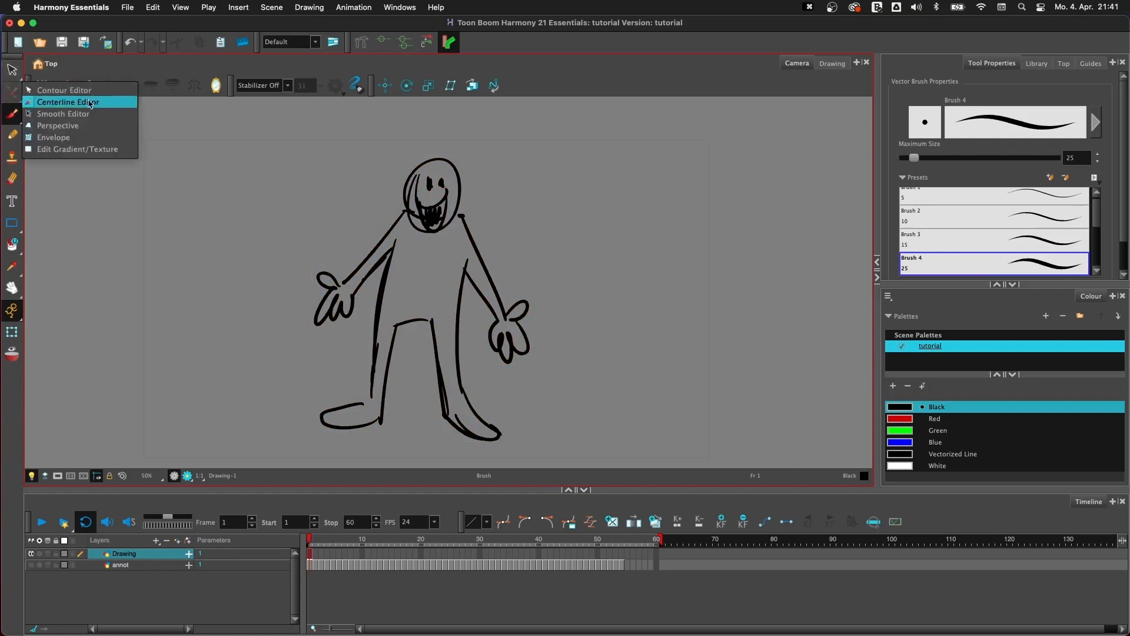
left_click(85, 139)
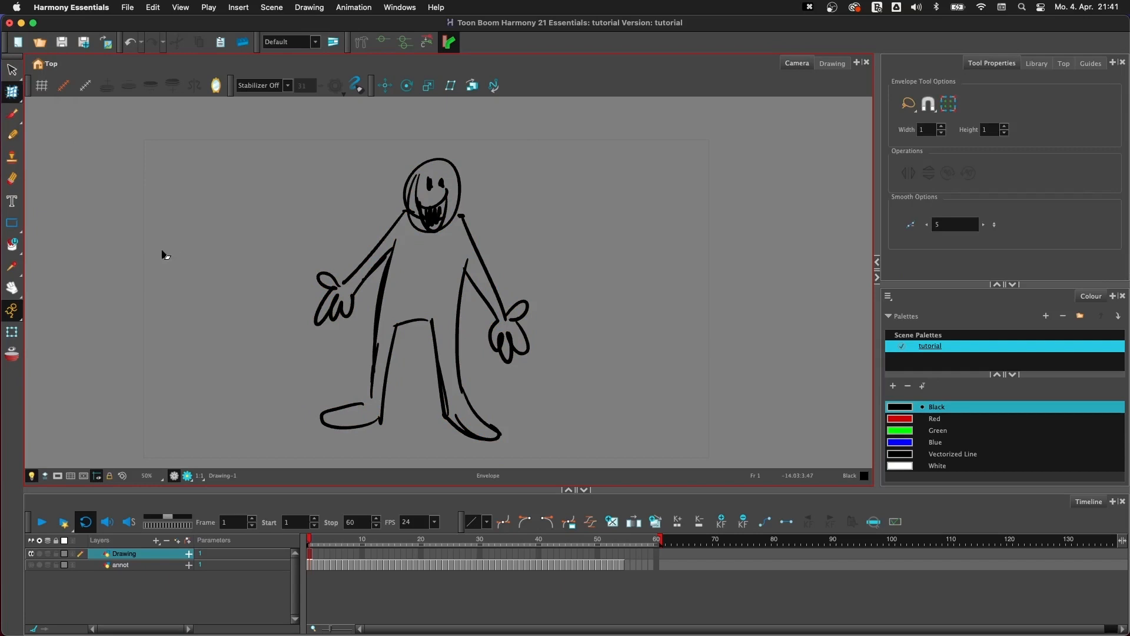
left_click(15, 94)
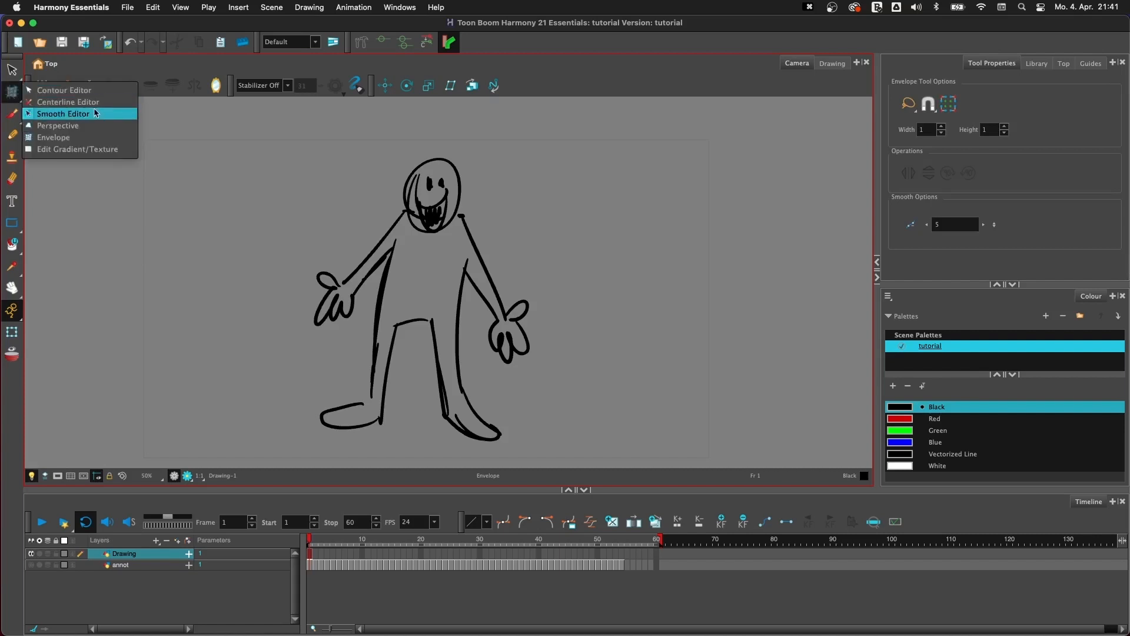
left_click(97, 139)
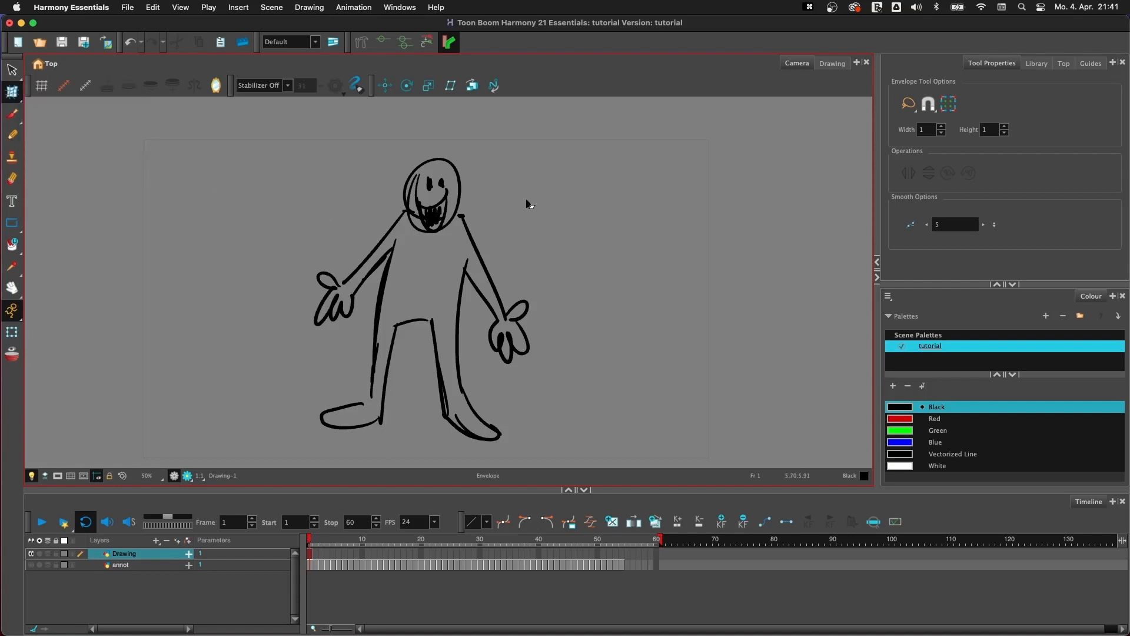
mouse_move(542, 196)
left_mouse_down()
mouse_move(345, 471)
mouse_move(522, 182)
mouse_move(490, 185)
left_mouse_up()
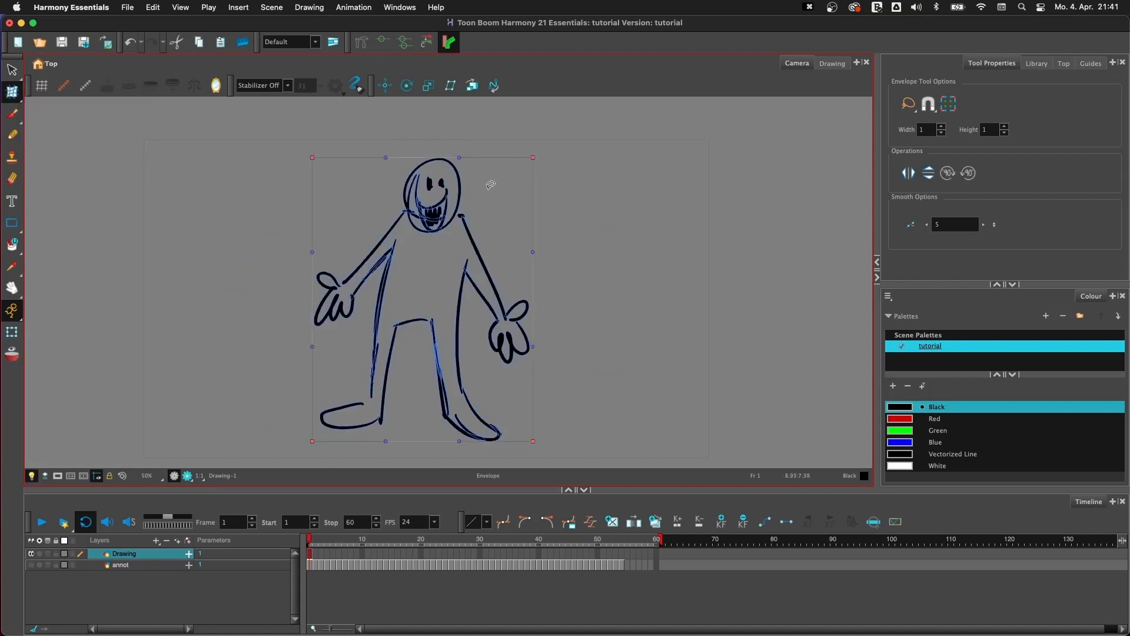
- Deform the figure with the outer envelope points, shifting the upper corners left, bending the sides inward and lifting the lower corners slightly
left_click_drag(532, 157, 508, 165)
left_click_drag(312, 159, 292, 155)
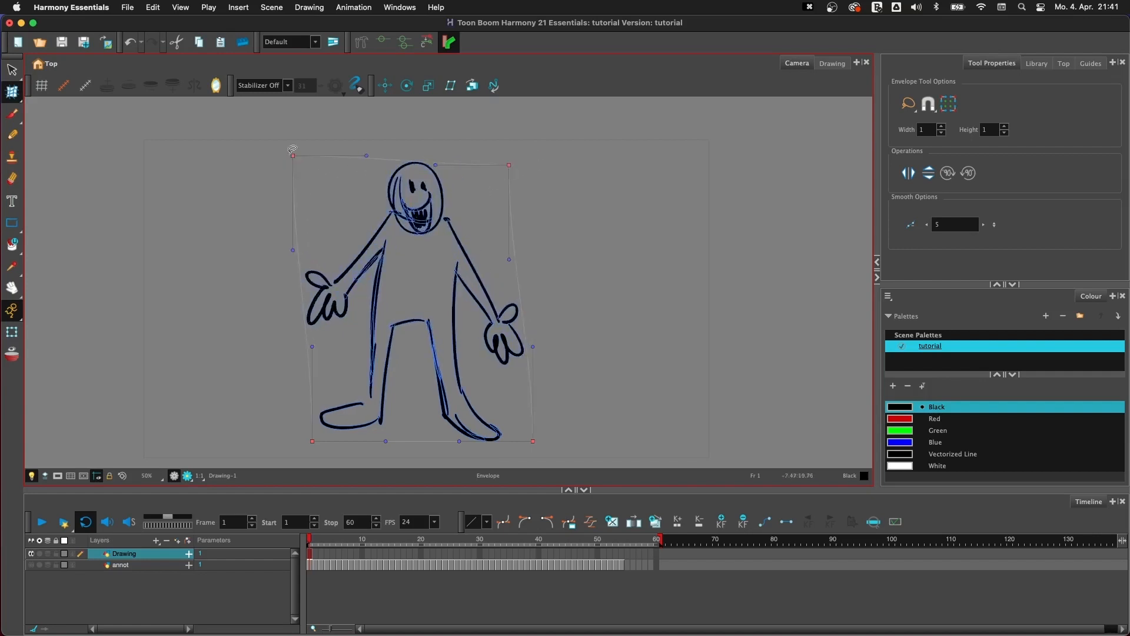
left_click_drag(312, 252, 315, 237)
left_click_drag(509, 259, 492, 242)
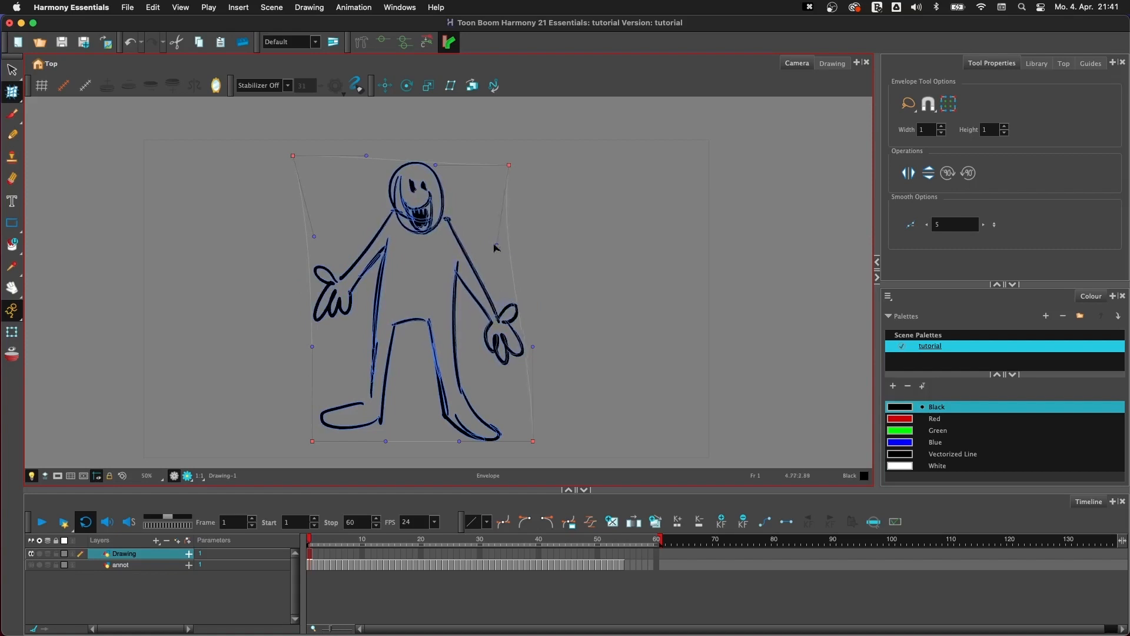
left_click_drag(532, 346, 515, 350)
left_click_drag(533, 441, 530, 425)
left_click_drag(313, 440, 296, 436)
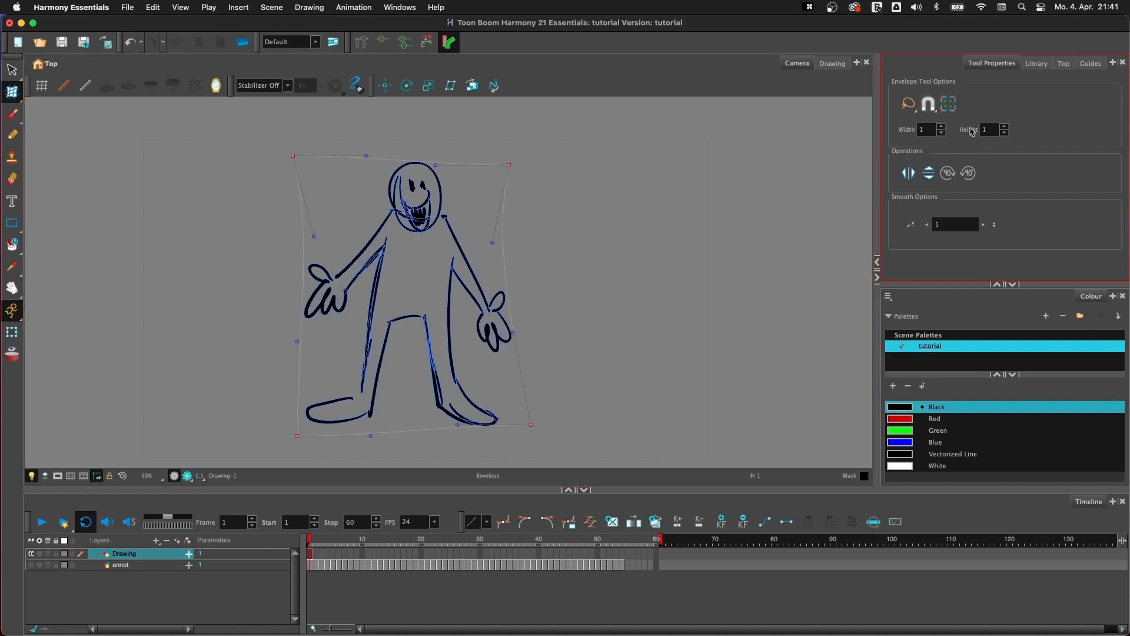
- Show the envelope's advanced controls and move its four inner control points to reshape the torso and legs
left_click(945, 105)
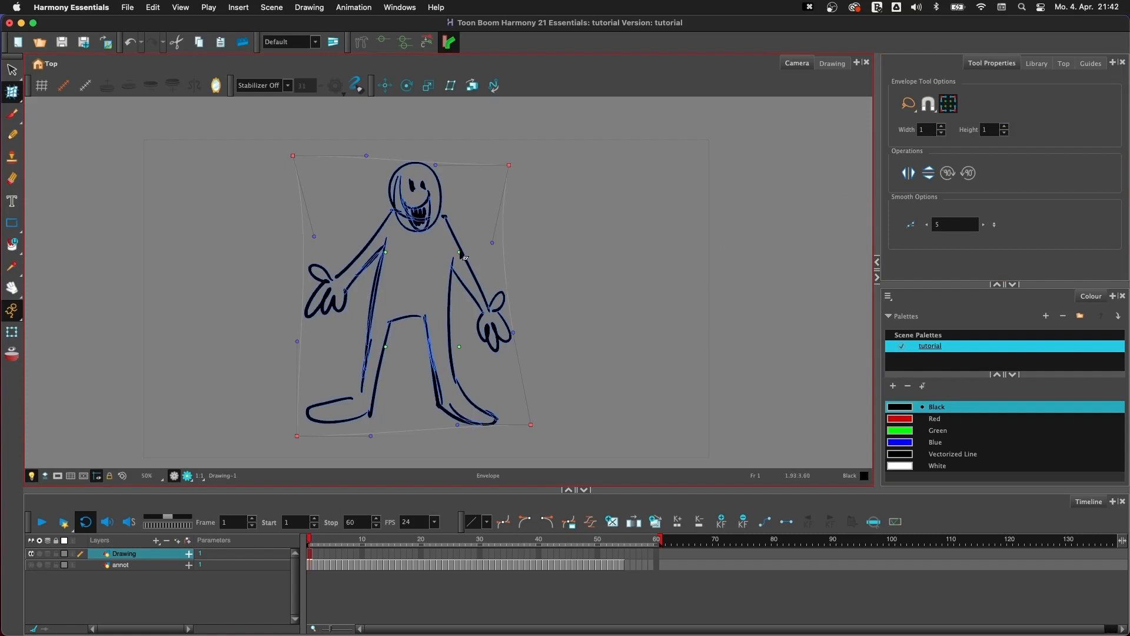
left_click_drag(460, 251, 461, 229)
left_click_drag(386, 251, 370, 297)
left_click_drag(385, 346, 360, 363)
left_click_drag(463, 345, 469, 357)
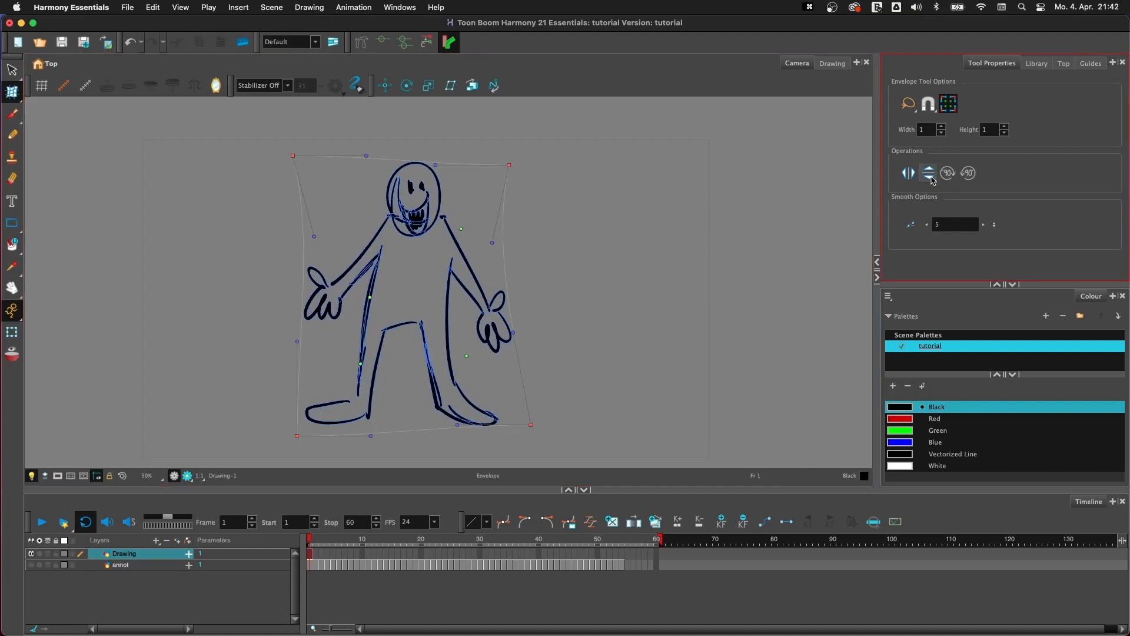
- Set the envelope grid to width 2 and height 2, adjust its centre and inner points around the torso and legs, and deselect the figure
left_click(941, 127)
left_click(1004, 127)
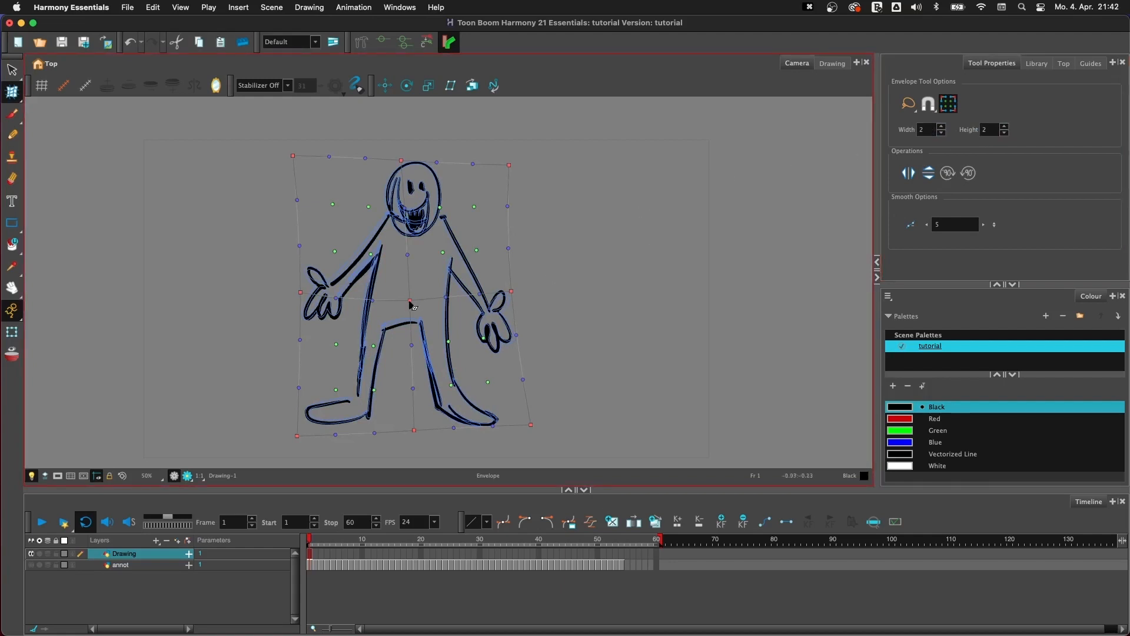
left_click_drag(410, 300, 375, 264)
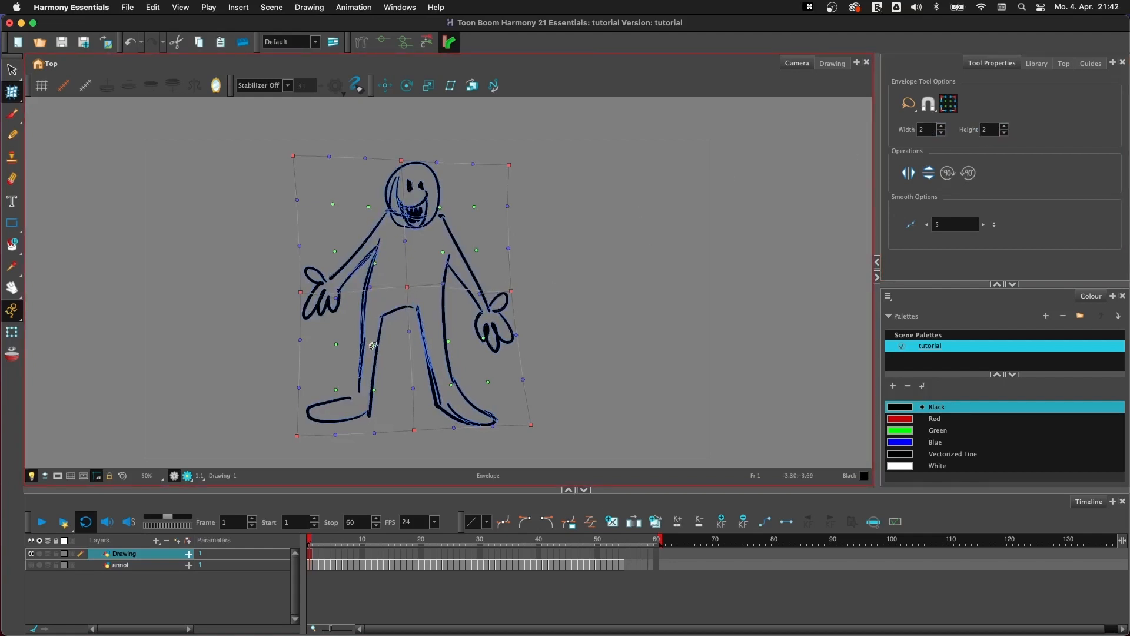
mouse_move(373, 346)
left_mouse_down()
mouse_move(384, 349)
mouse_move(380, 391)
left_mouse_up()
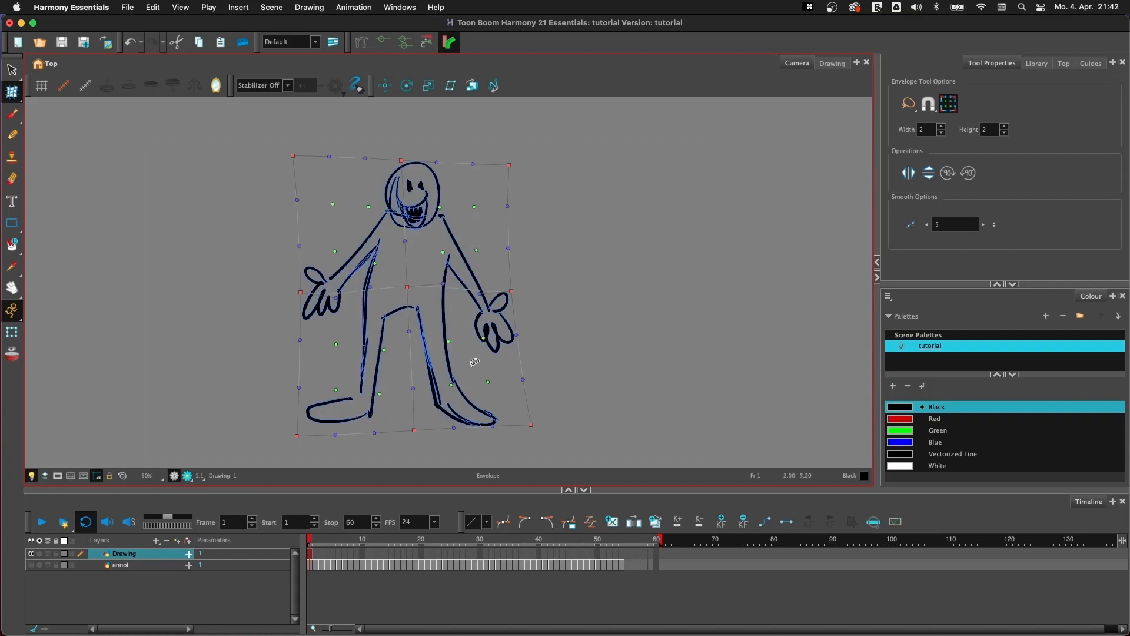
left_click_drag(449, 341, 444, 338)
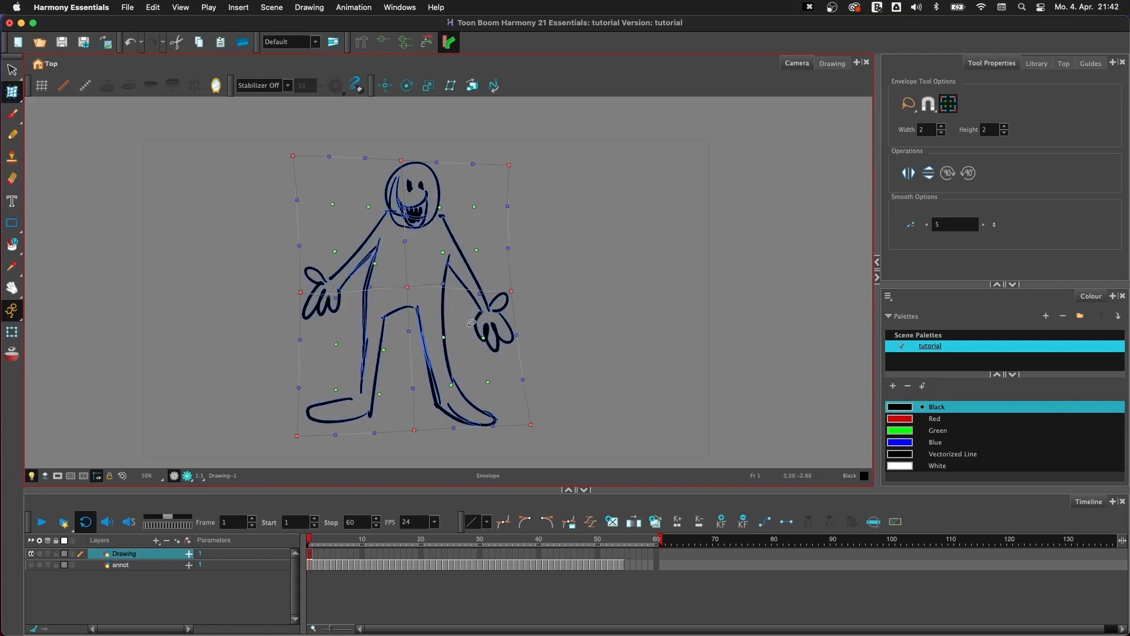
left_click_drag(487, 382, 482, 379)
left_click_drag(483, 338, 478, 339)
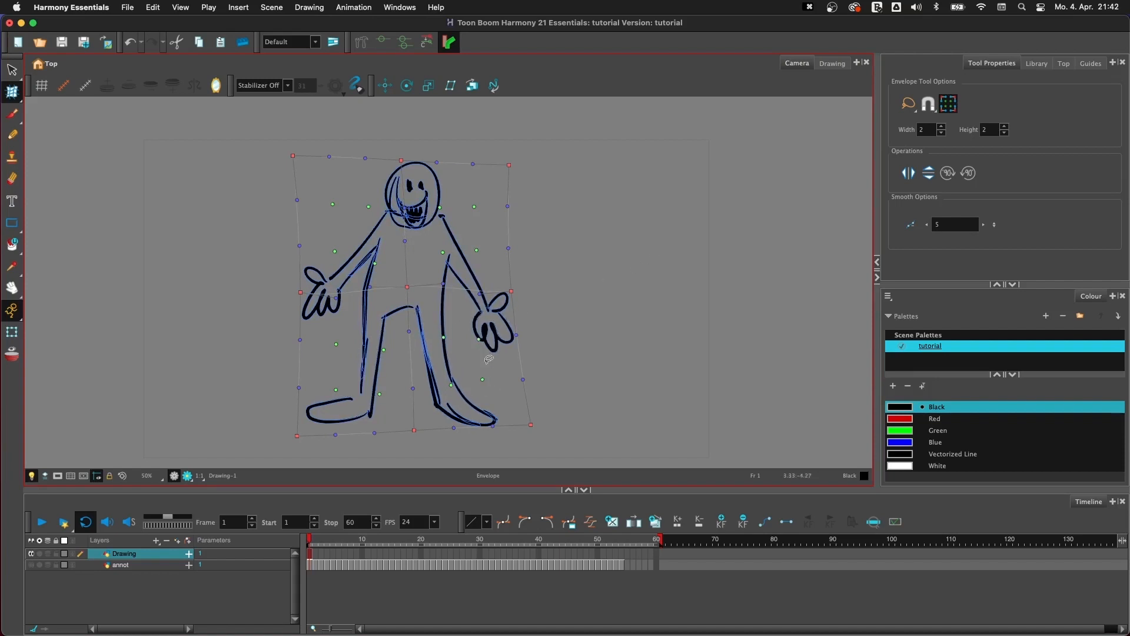
left_click(590, 275)
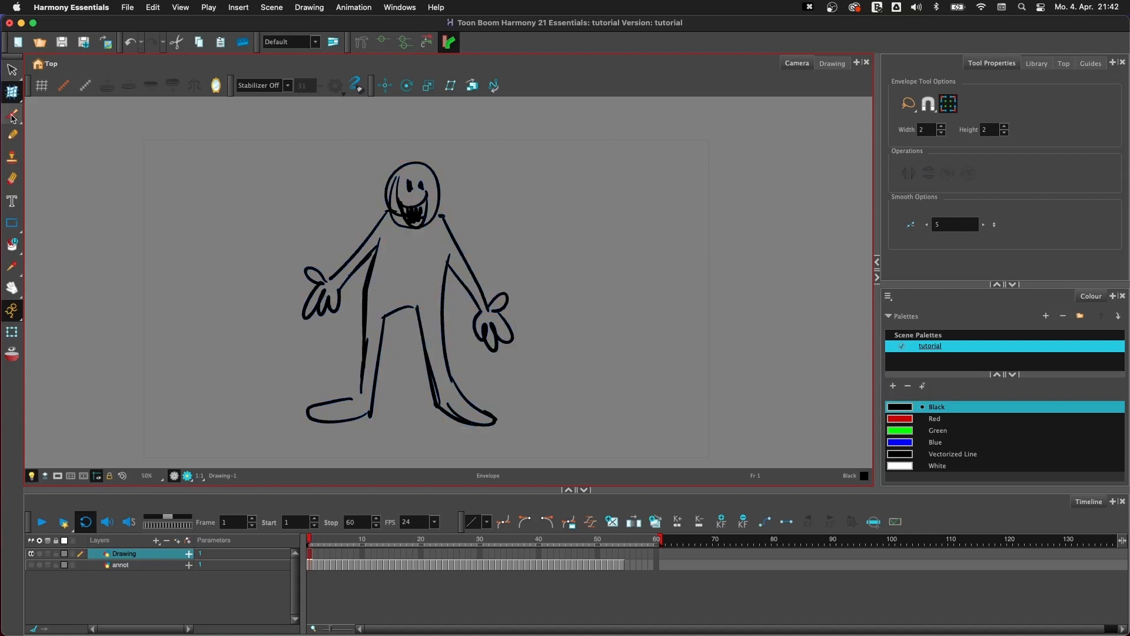
- Turn on Mirror View and brush a large round head with two line eyes and a toothy mouth beside the figure
left_click(12, 114)
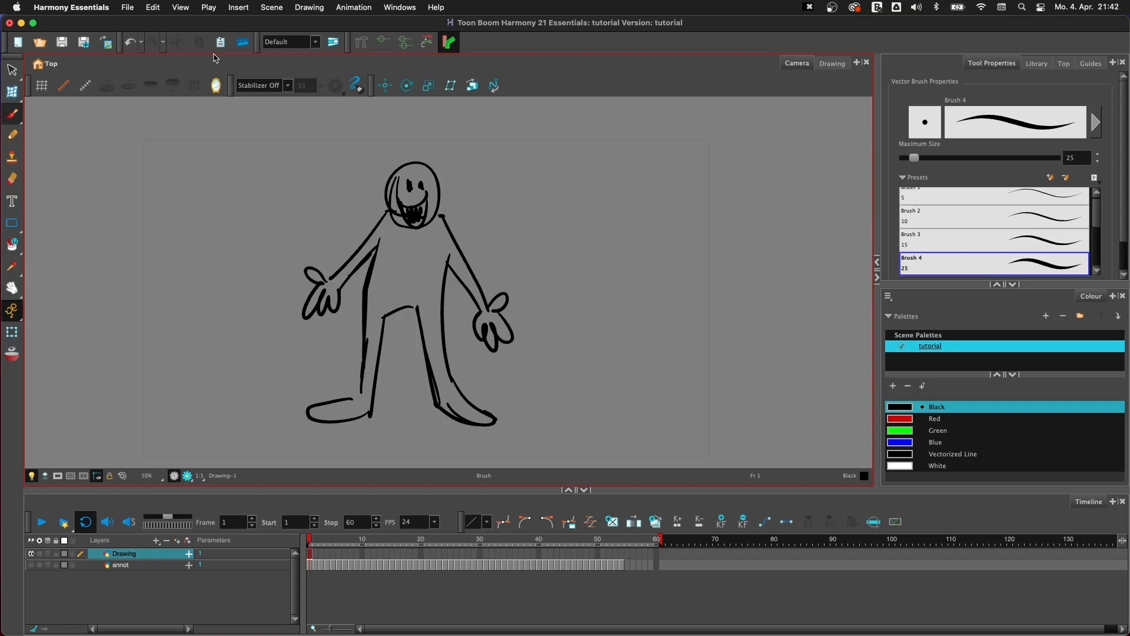
left_click(216, 87)
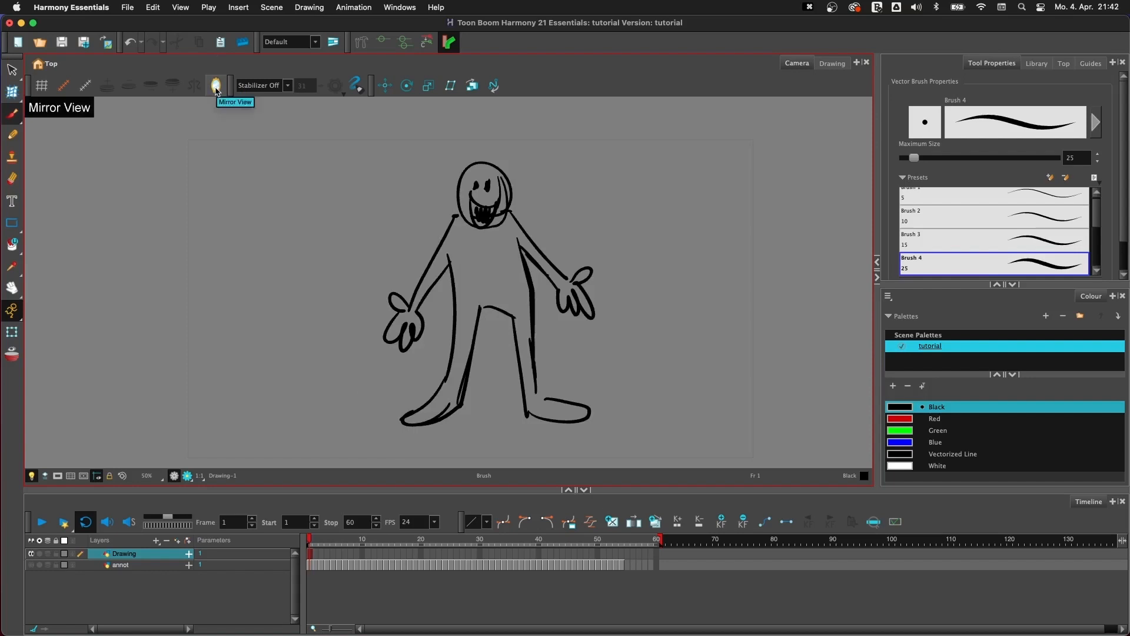
mouse_move(318, 172)
left_mouse_down()
mouse_move(297, 212)
mouse_move(338, 257)
left_mouse_up()
left_click_drag(339, 191, 339, 219)
mouse_move(357, 188)
left_mouse_down()
mouse_move(372, 220)
mouse_move(365, 284)
mouse_move(353, 277)
mouse_move(368, 253)
mouse_move(339, 260)
left_mouse_up()
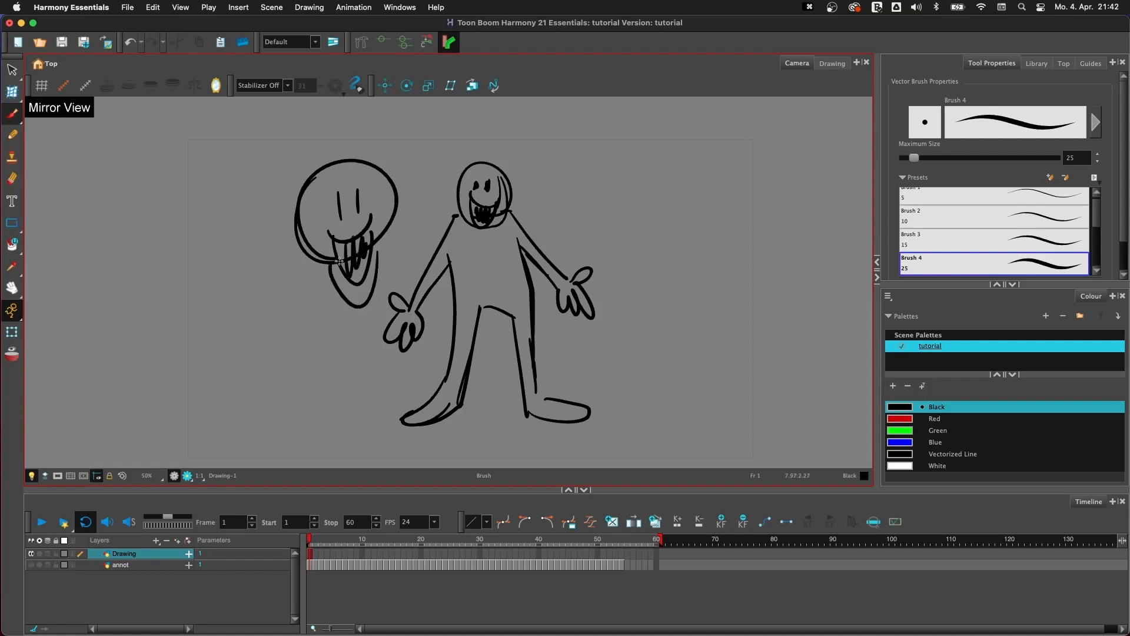
- Delete the jaw line below the large head's mouth and turn Mirror View off
left_click(356, 300)
key("BackSpace")
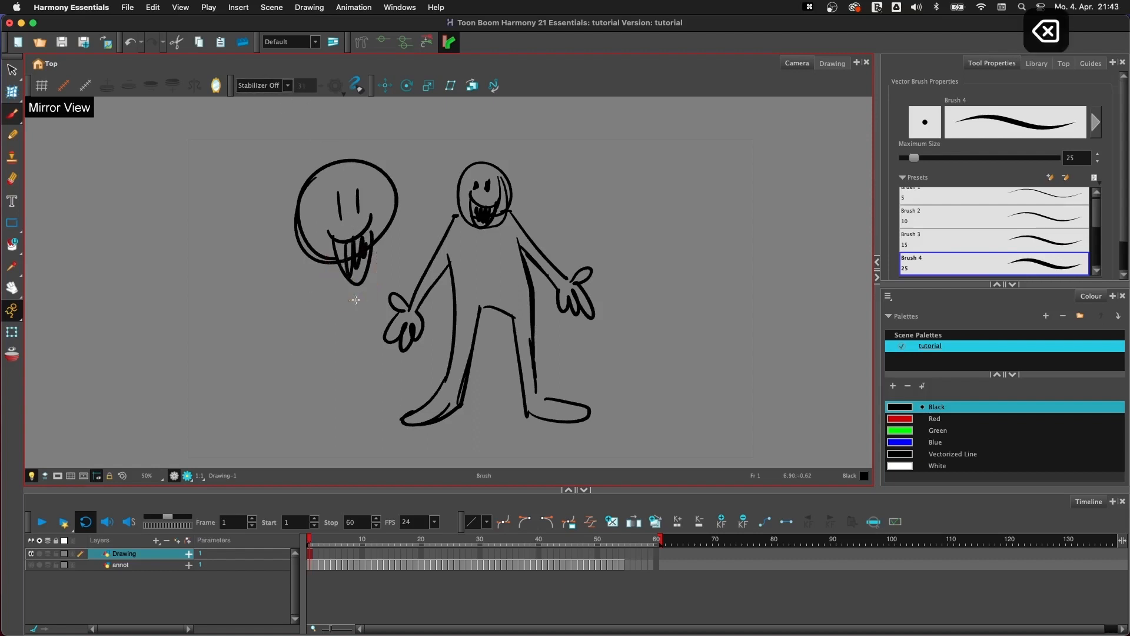
left_click(216, 86)
- Pan the camera view slightly, rotate it clockwise, and reset its rotation
key("space")
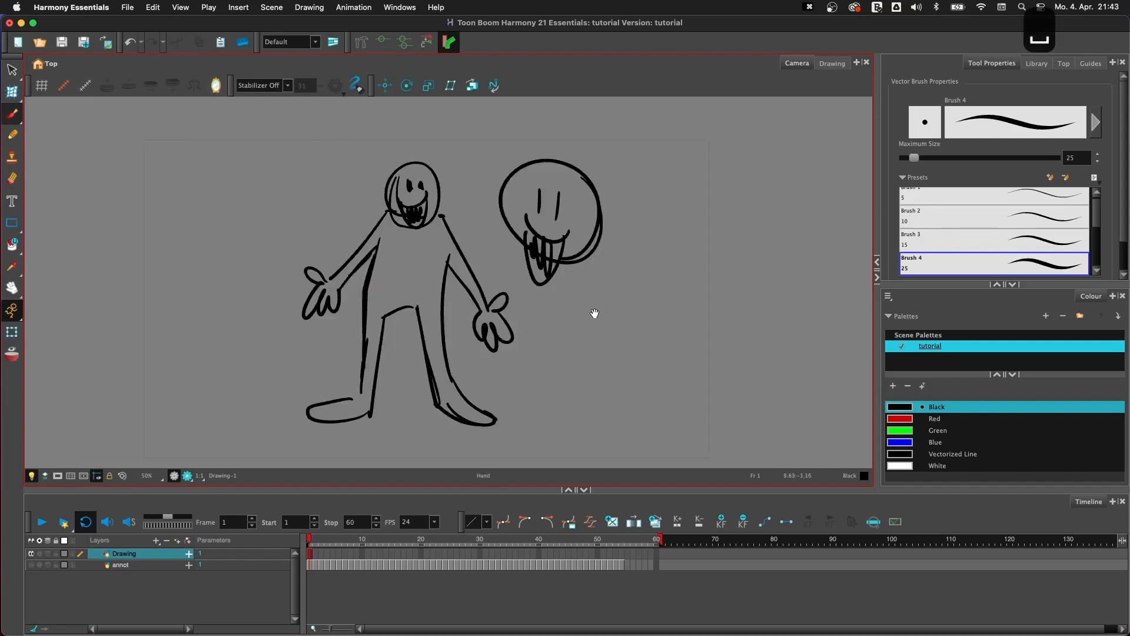
left_click_drag(595, 312, 565, 300)
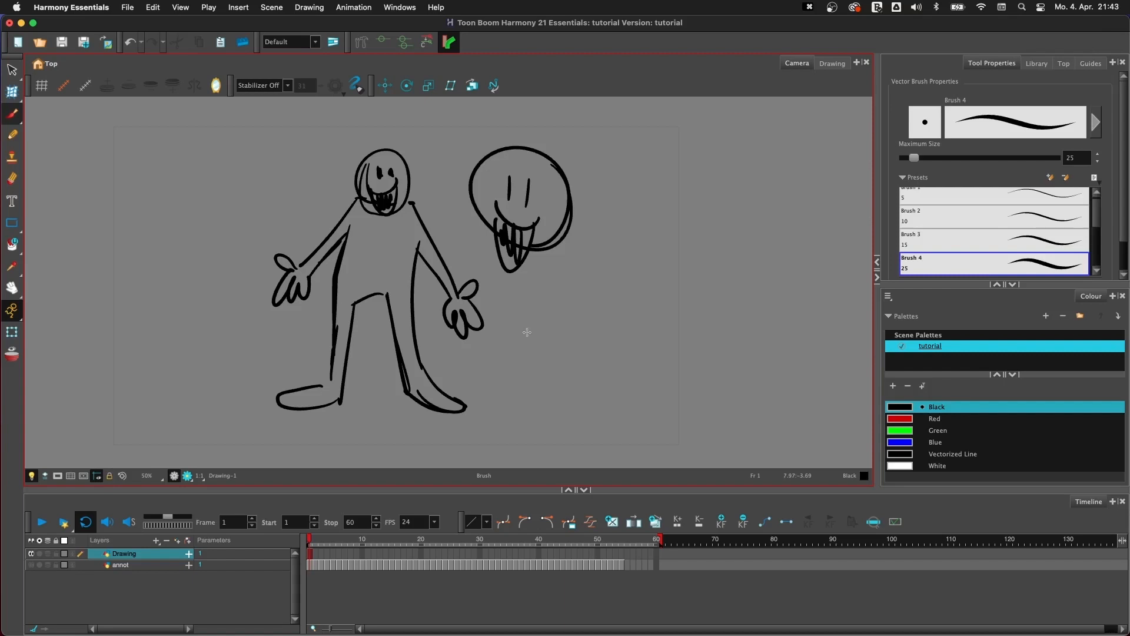
key("super+alt")
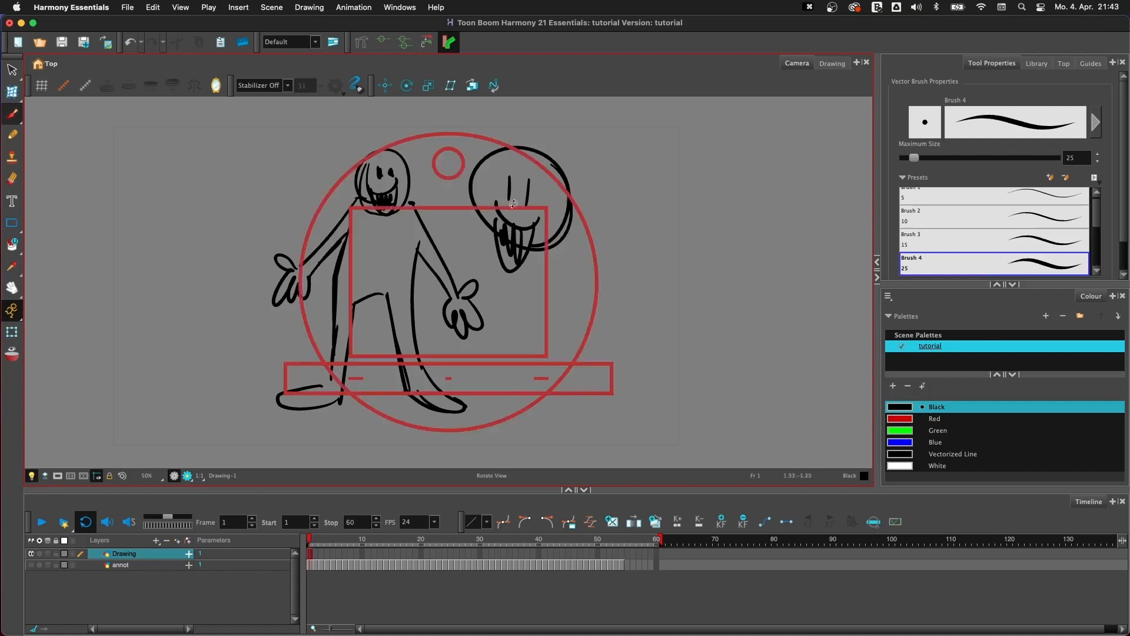
mouse_move(531, 358)
left_mouse_down()
mouse_move(564, 321)
mouse_move(319, 395)
mouse_move(615, 277)
mouse_move(612, 229)
mouse_move(585, 197)
mouse_move(358, 435)
mouse_move(412, 447)
mouse_move(402, 421)
left_mouse_up()
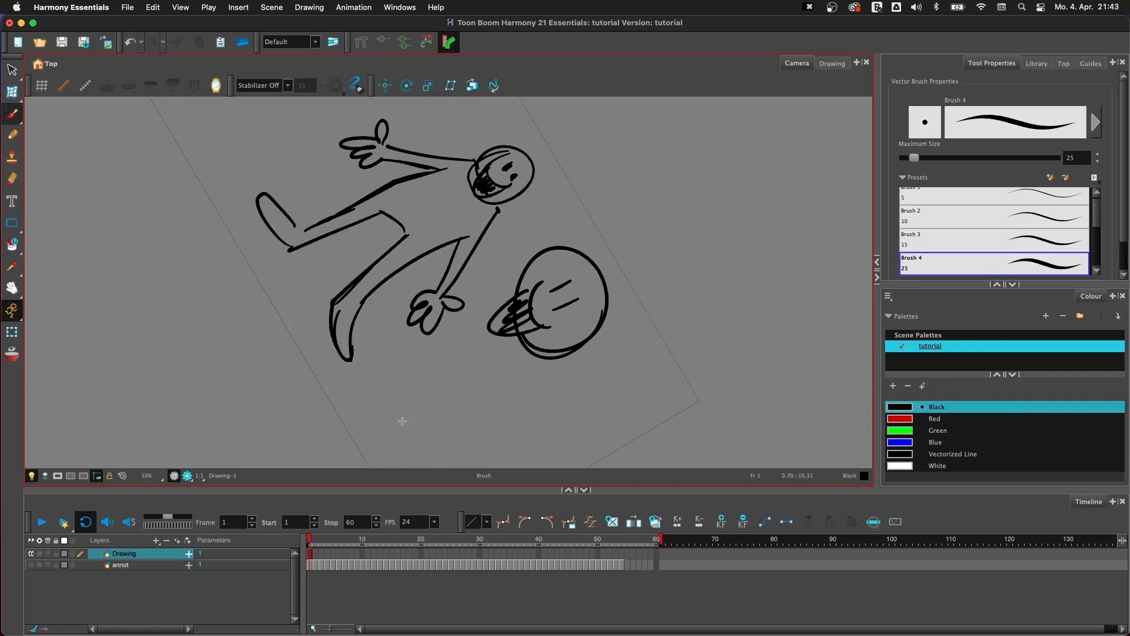
key("shift+x")
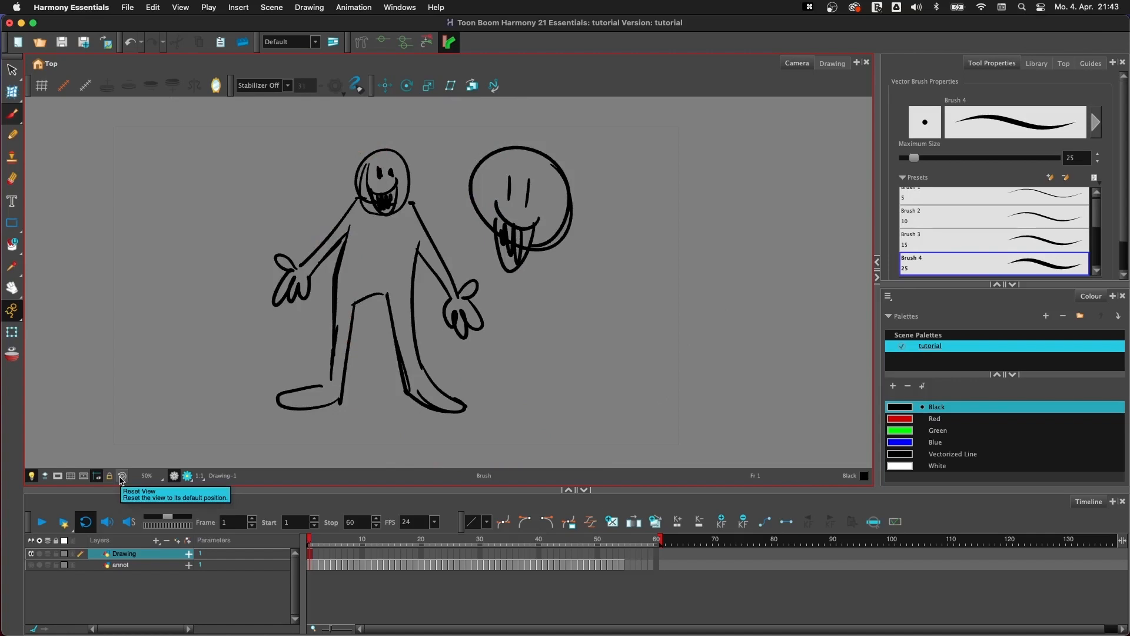
- Zoom in on the drawing, rotate the camera view, and reset it to its default position with a 50% zoom
key("2")
key("2")
left_click_drag(450, 332, 528, 275)
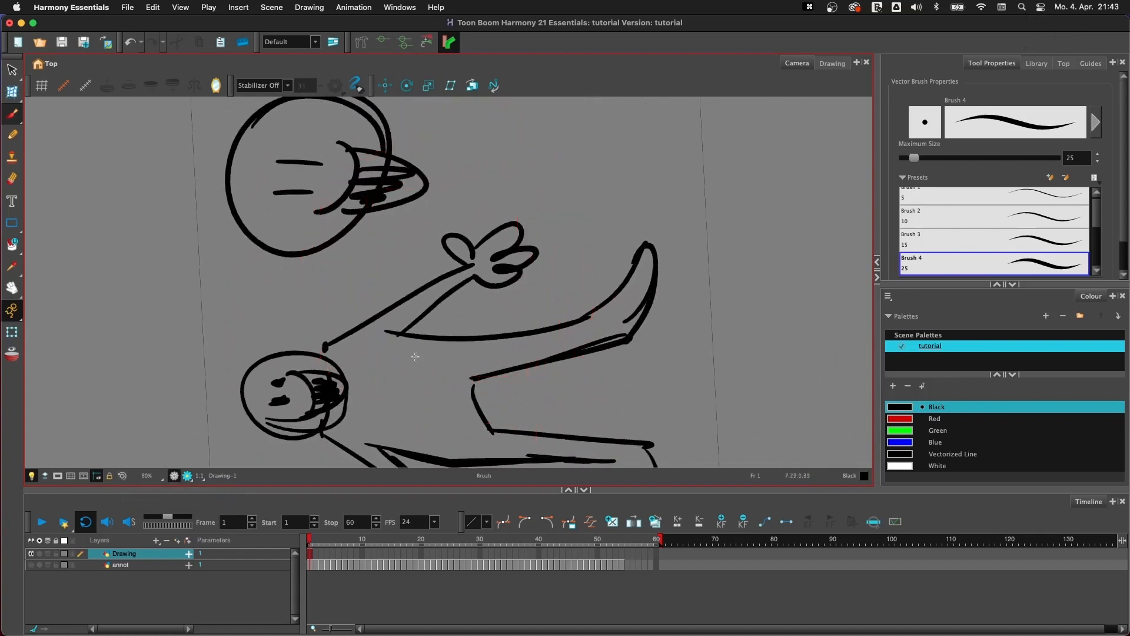
left_click(123, 475)
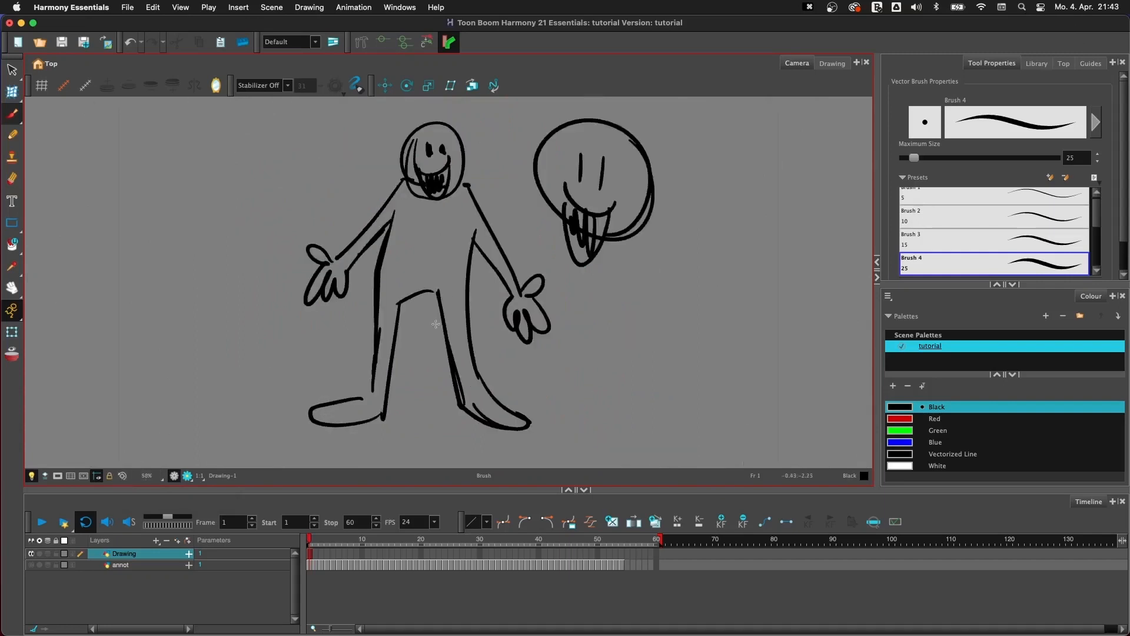
key("1")
key("2")
key("1")
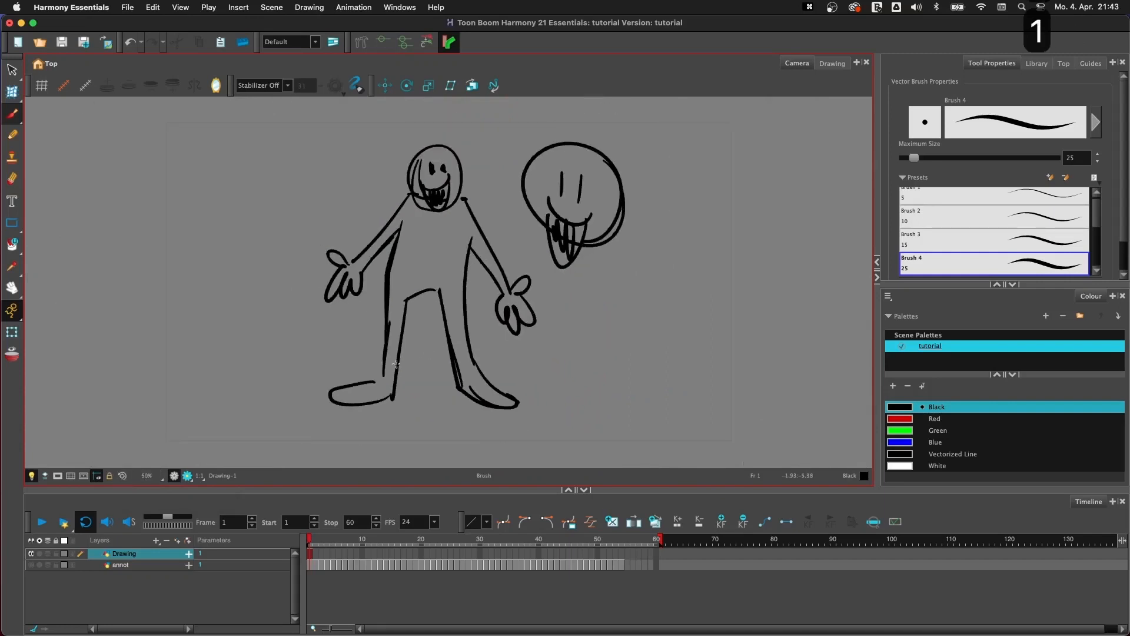
- Select the figure and the large head together and delete them to clear the drawing
key("space")
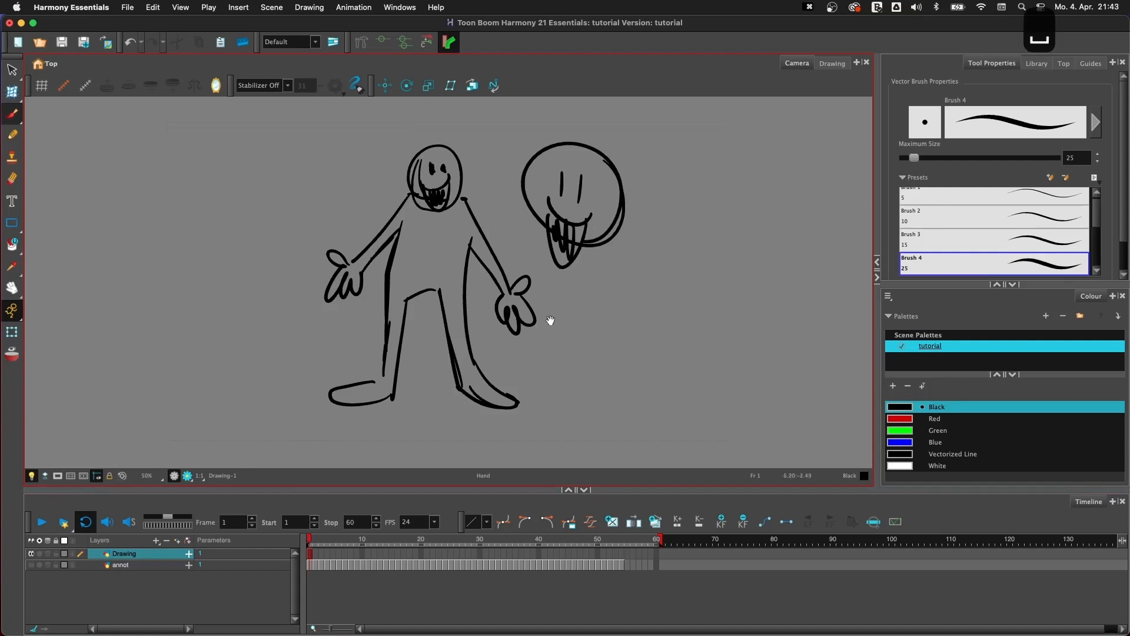
left_click_drag(550, 320, 499, 322)
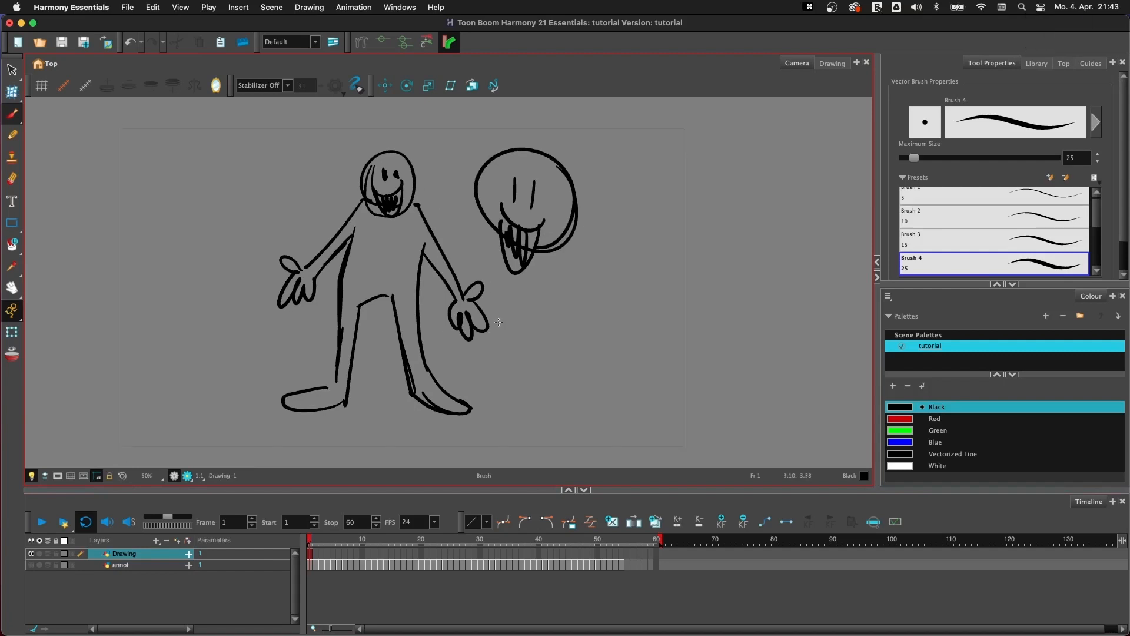
key("space")
left_click_drag(582, 312, 575, 312)
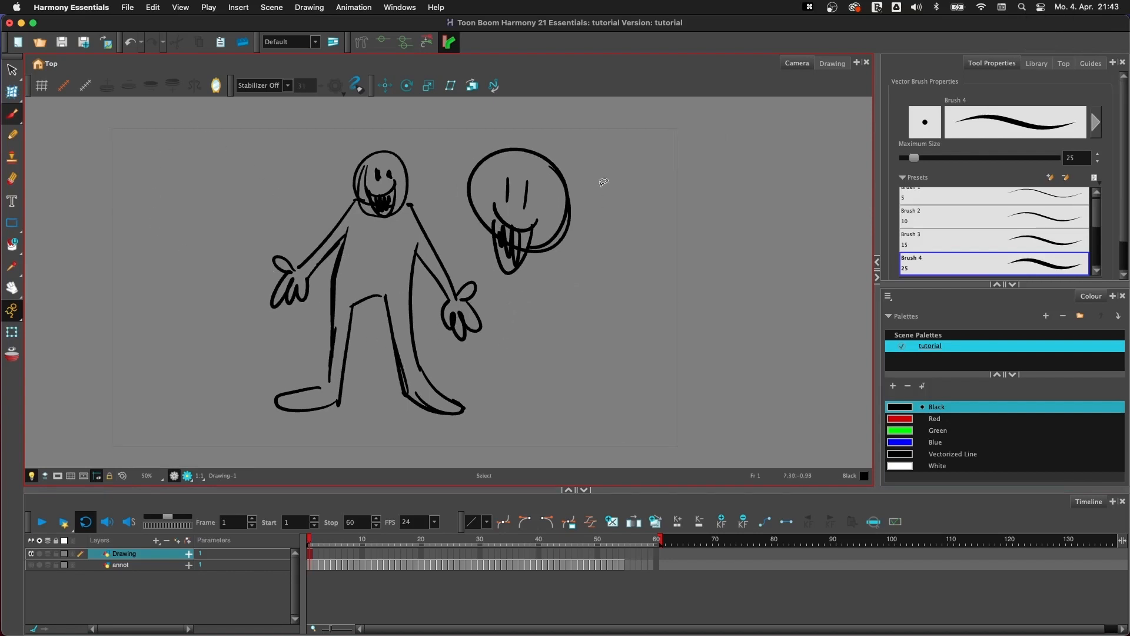
mouse_move(602, 181)
left_mouse_down()
mouse_move(510, 393)
mouse_move(588, 343)
left_mouse_up()
key("BackSpace")
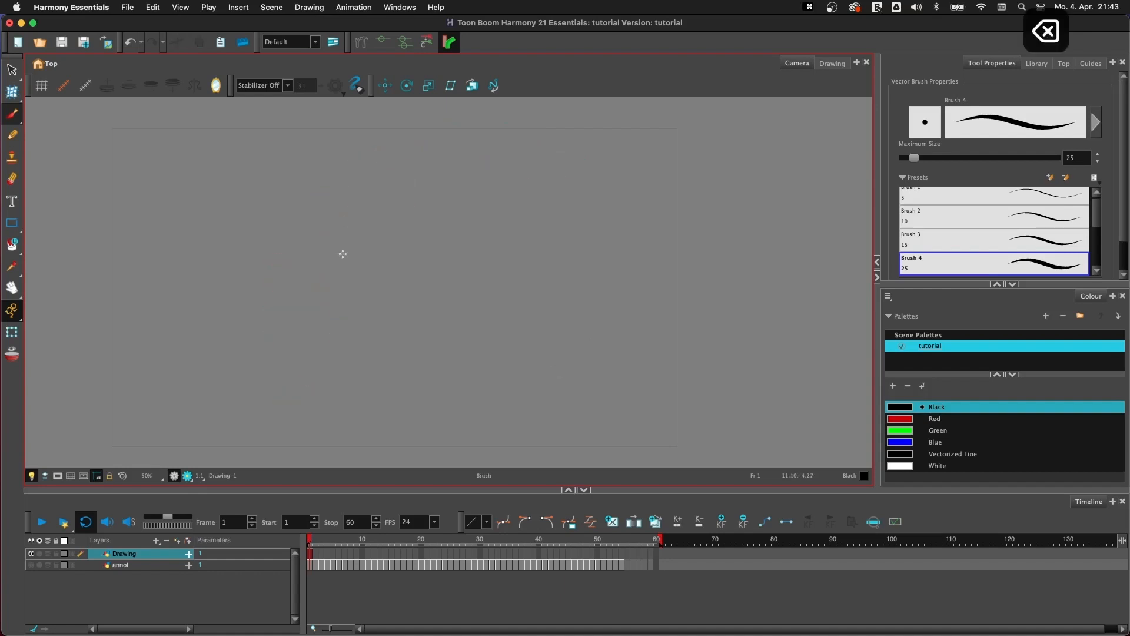
- Brush the outline of a new head, sketching a rounded cranium and a jaw beneath it
left_click_drag(335, 207, 354, 334)
mouse_move(333, 198)
left_mouse_down()
mouse_move(421, 180)
mouse_move(386, 331)
left_mouse_up()
left_click_drag(454, 221, 351, 339)
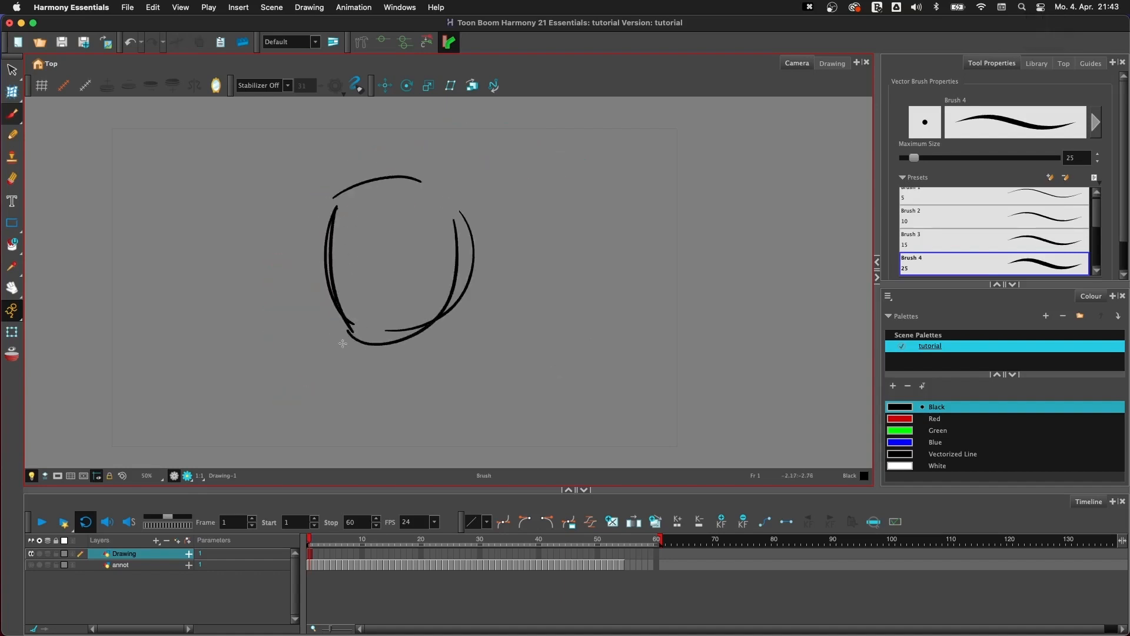
left_click_drag(336, 292, 372, 392)
left_click_drag(365, 374, 460, 344)
left_click_drag(448, 276, 457, 345)
- Brush the face with two narrow eyes under flat brows, a pointed nose and a short mouth line
mouse_move(389, 260)
left_mouse_down()
mouse_move(350, 272)
mouse_move(401, 252)
left_mouse_up()
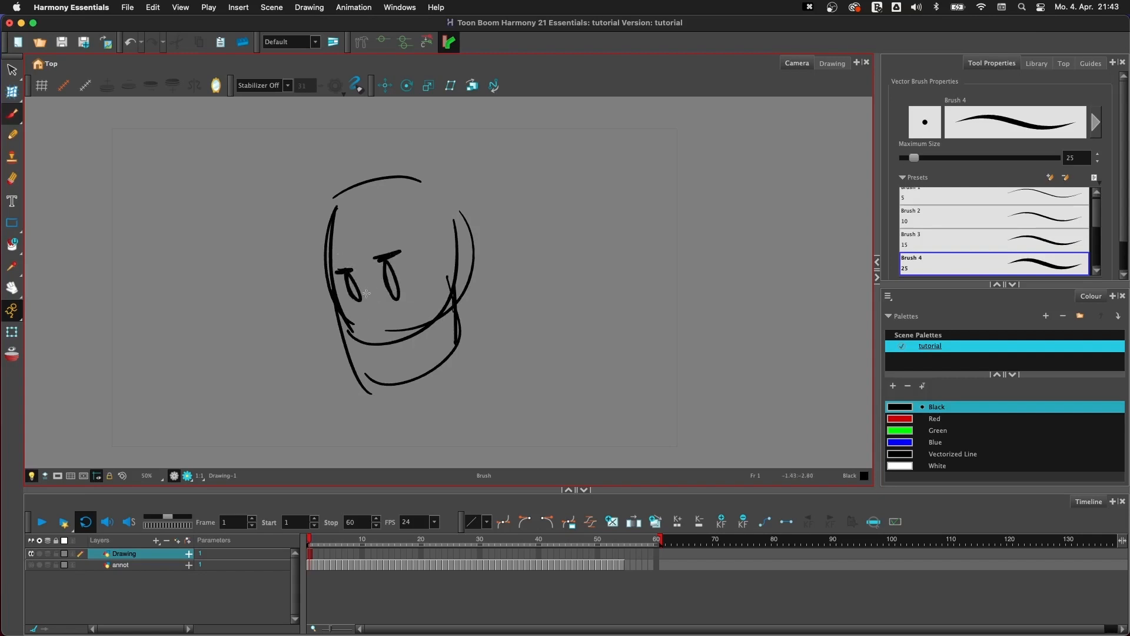
left_click_drag(364, 285, 347, 321)
left_click_drag(345, 326, 386, 328)
left_click_drag(381, 315, 387, 329)
left_click_drag(360, 356, 402, 349)
- Brush the ear and the hair, with a wavy fringe over the forehead and outlines around the top and sides of the head
left_click_drag(451, 288, 445, 282)
mouse_move(334, 198)
left_mouse_down()
mouse_move(385, 234)
mouse_move(379, 227)
left_mouse_up()
left_click_drag(382, 222, 443, 211)
mouse_move(318, 193)
left_mouse_down()
mouse_move(296, 224)
mouse_move(325, 274)
left_mouse_up()
left_click_drag(323, 184, 453, 175)
mouse_move(463, 188)
left_mouse_down()
mouse_move(474, 244)
mouse_move(442, 294)
mouse_move(454, 277)
left_mouse_up()
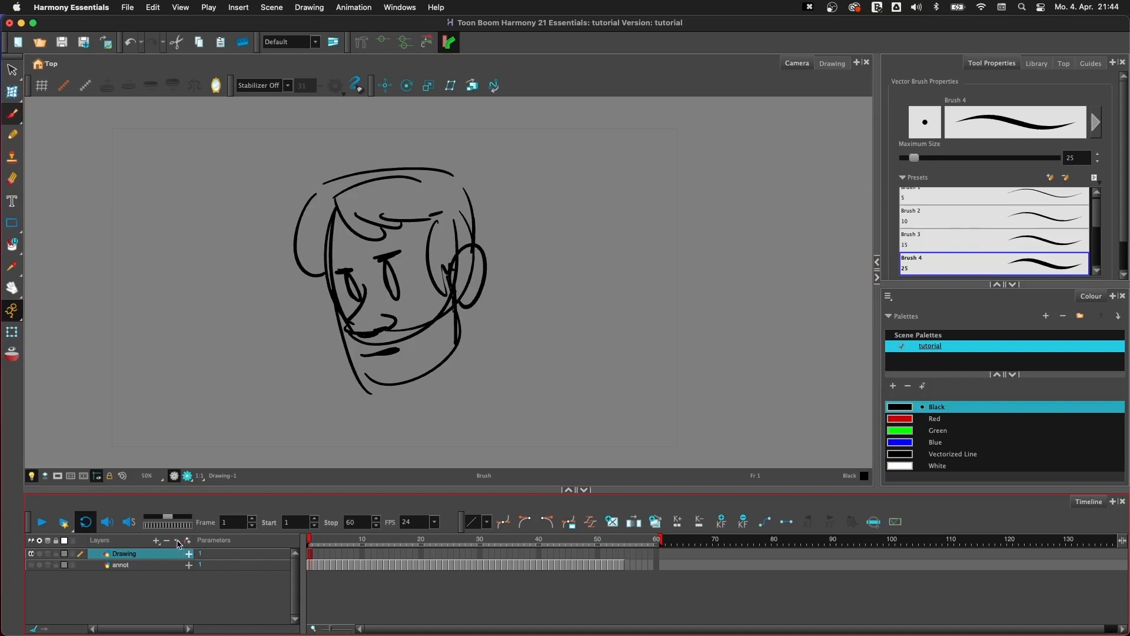
- Add a new drawing layer above the head sketch, keeping the suggested name
left_click(178, 542)
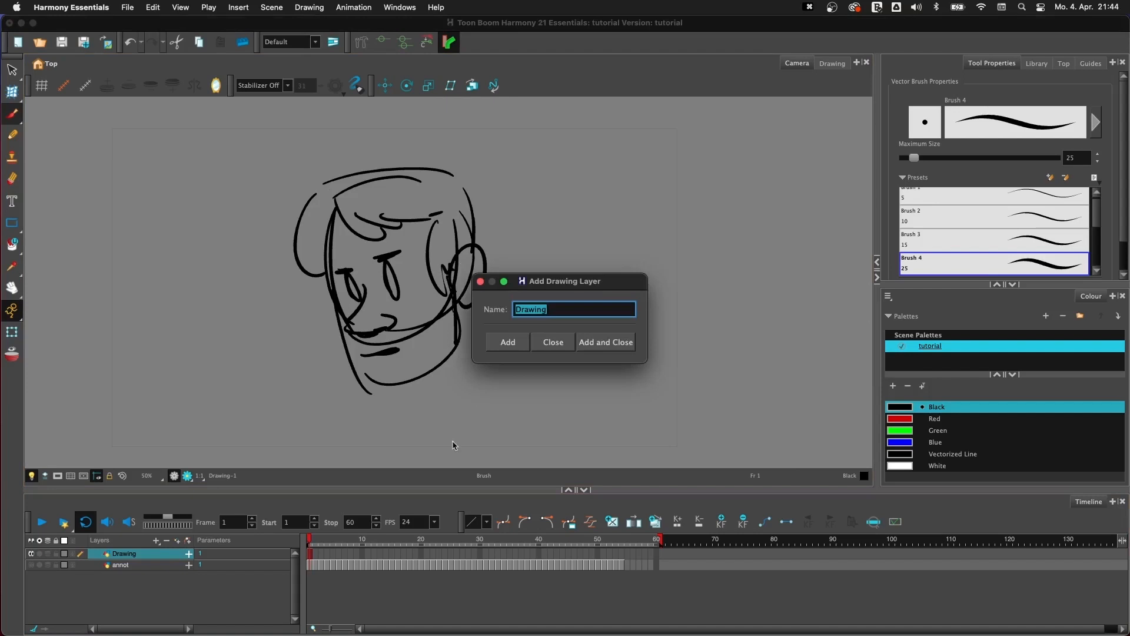
left_click(608, 343)
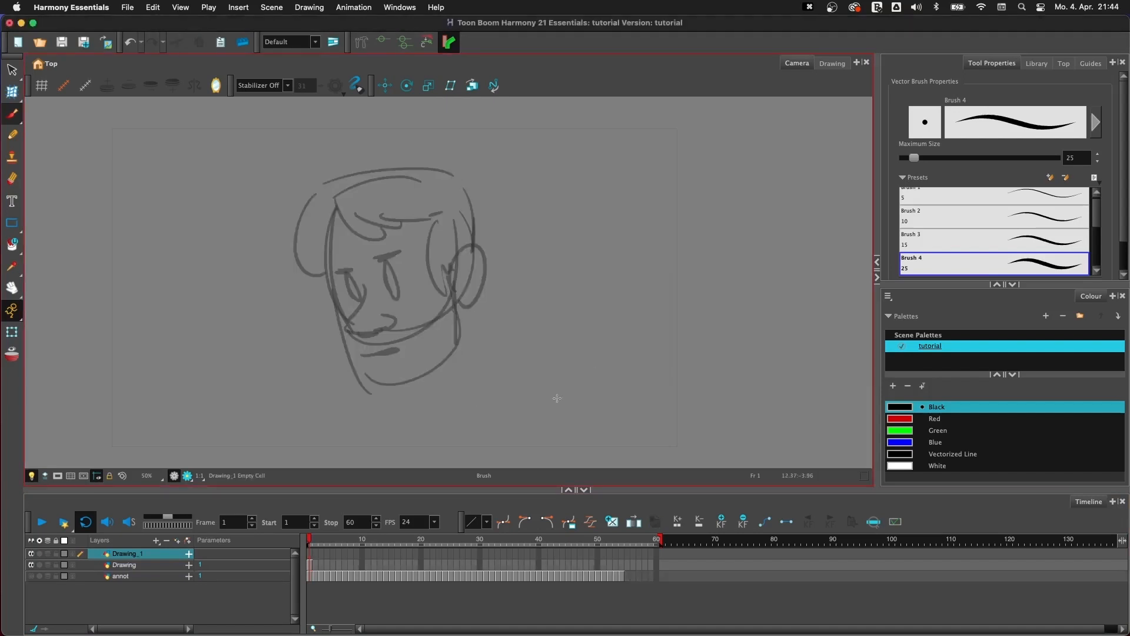
- Try tracing the face outline on the new layer with the light table off, and undo the attempt
left_click(32, 476)
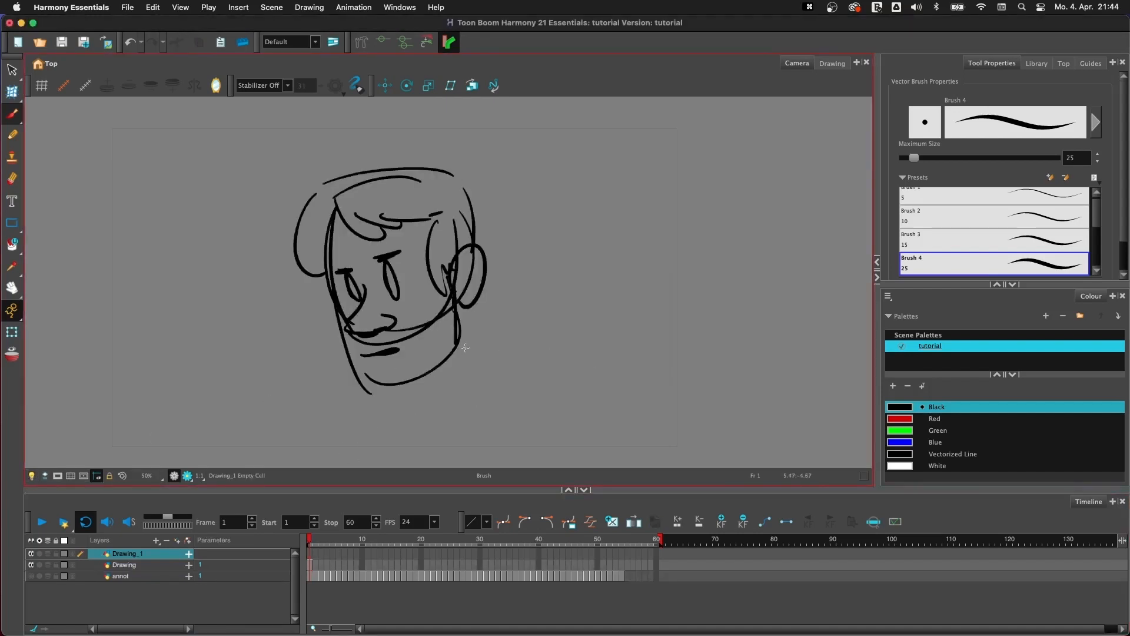
left_click(173, 556)
mouse_move(333, 209)
left_mouse_down()
mouse_move(335, 300)
mouse_move(361, 374)
mouse_move(408, 369)
mouse_move(455, 327)
left_mouse_up()
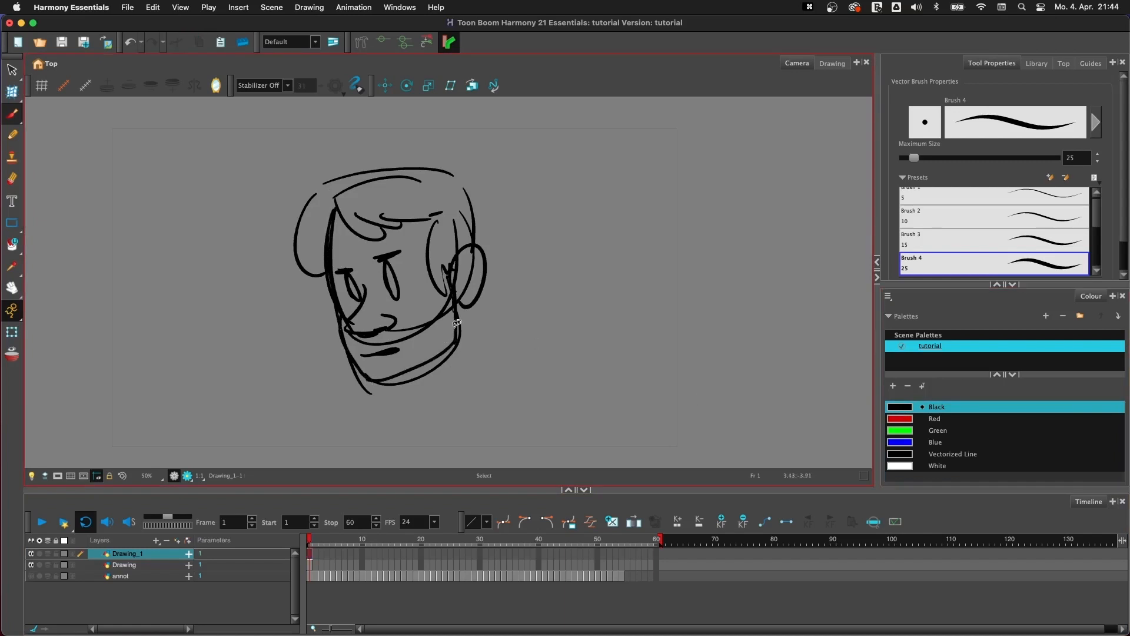
key("super+z")
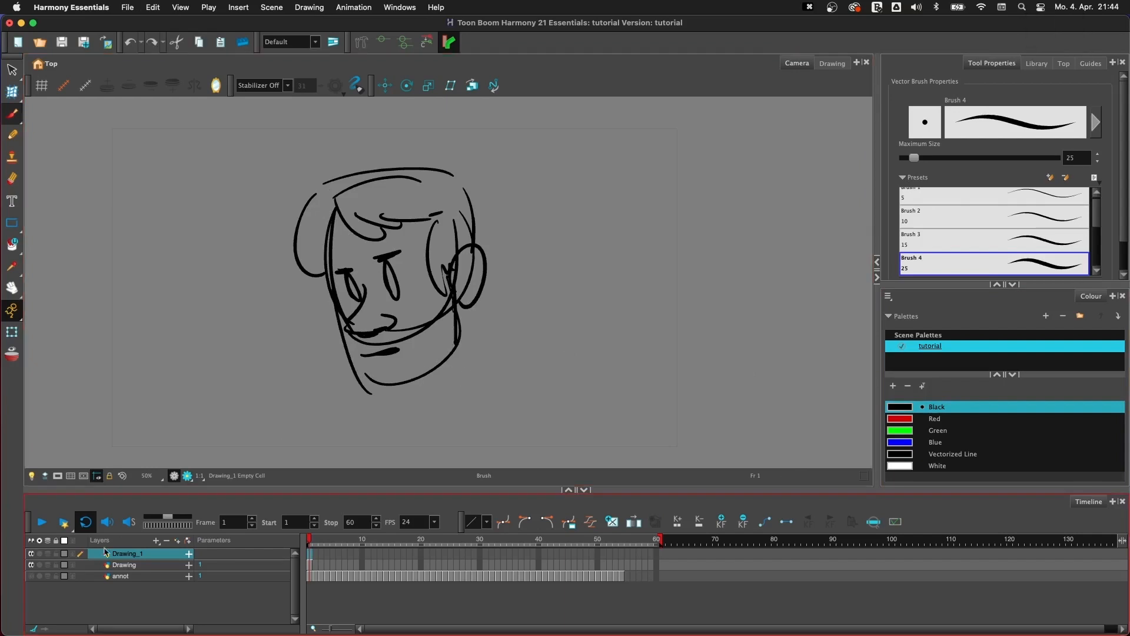
left_click(31, 475)
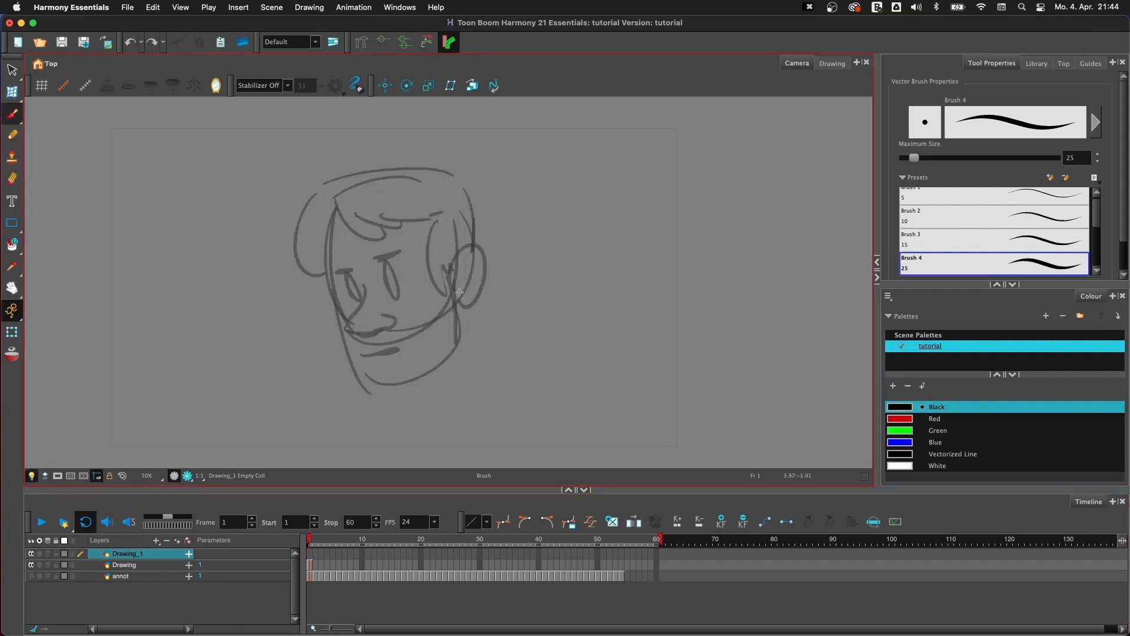
- Compare the light table display by showing annot temporarily and selecting each layer in turn, ending on Drawing_1
left_click(31, 575)
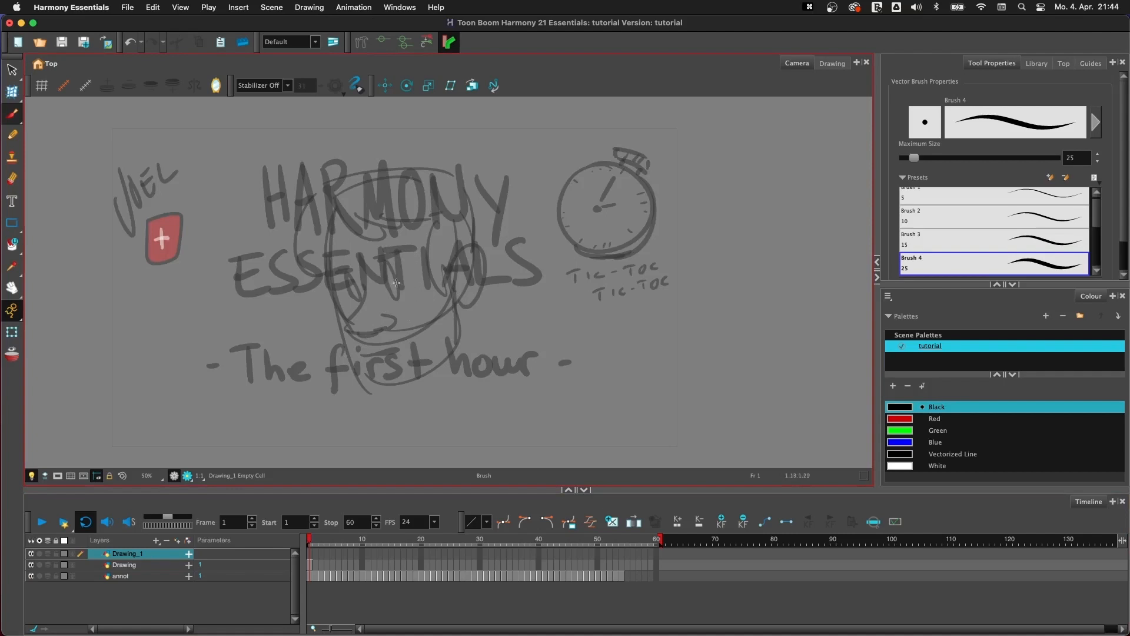
left_click(139, 576)
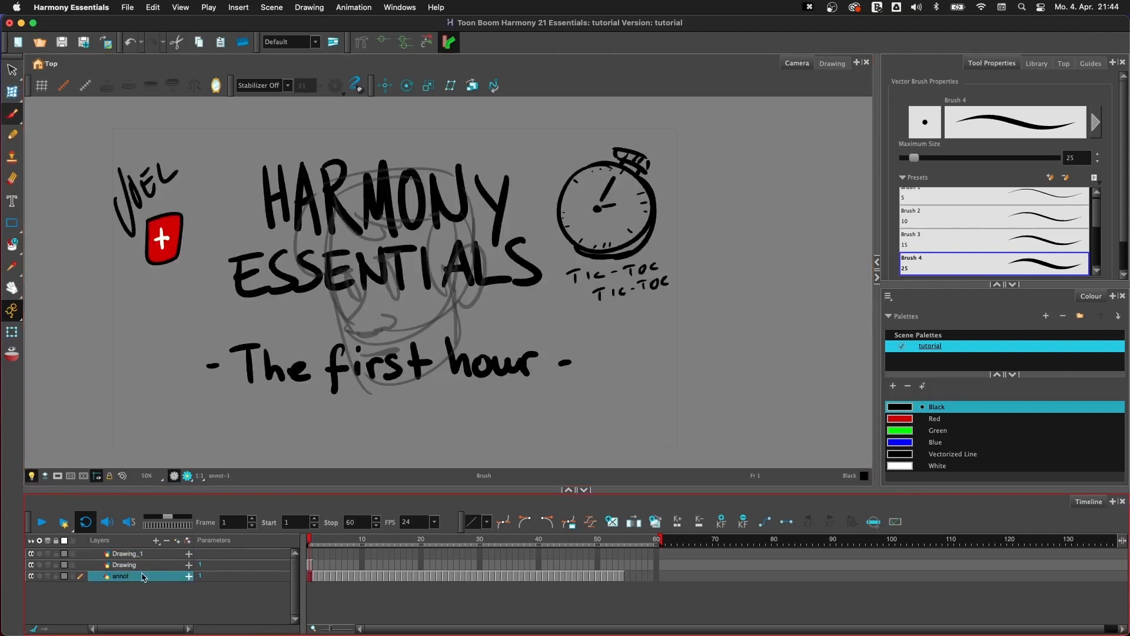
left_click(146, 566)
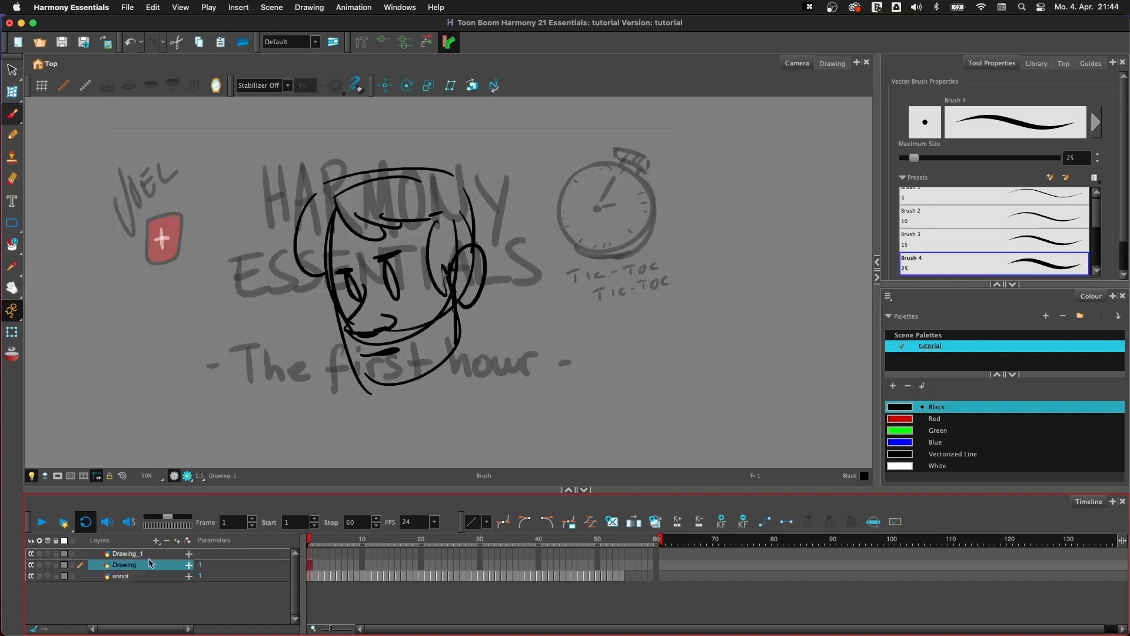
left_click(142, 554)
left_click(32, 576)
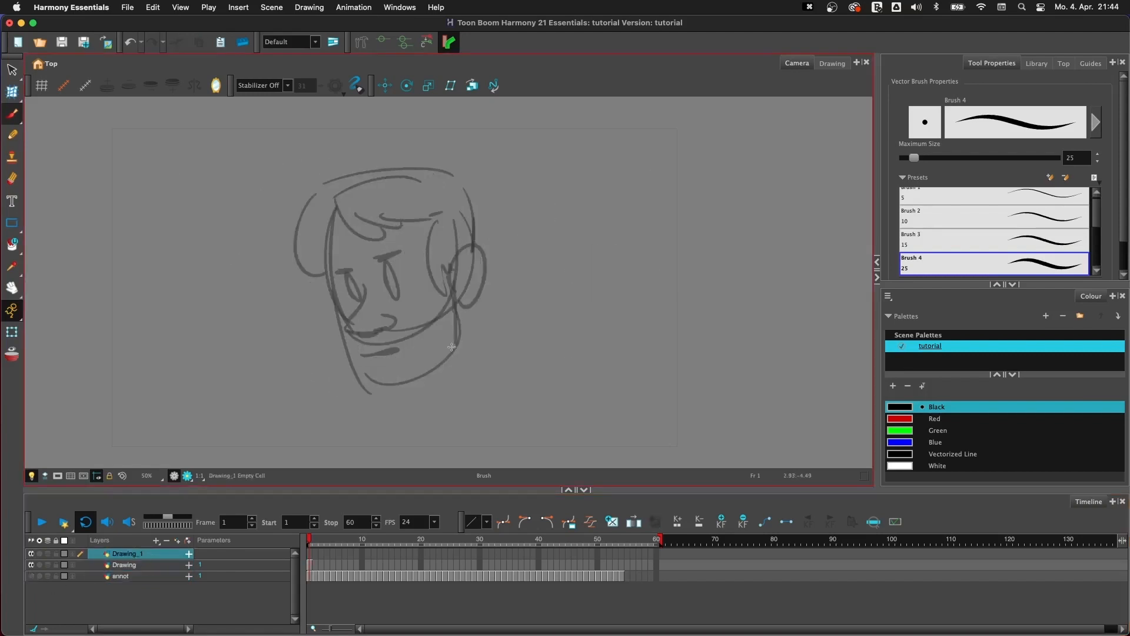
- Trace the face over the faded sketch on Drawing_1, brushing the angular jaw, ear, eyes, nose and mouth
mouse_move(328, 216)
left_mouse_down()
mouse_move(346, 299)
mouse_move(336, 321)
mouse_move(377, 379)
mouse_move(459, 338)
left_mouse_up()
mouse_move(452, 279)
left_mouse_down()
mouse_move(458, 334)
mouse_move(477, 243)
mouse_move(457, 304)
left_mouse_up()
mouse_move(388, 269)
left_mouse_down()
mouse_move(391, 292)
mouse_move(387, 272)
left_mouse_up()
mouse_move(377, 270)
left_mouse_down()
mouse_move(397, 262)
mouse_move(354, 275)
mouse_move(349, 318)
mouse_move(417, 339)
left_mouse_up()
mouse_move(353, 287)
left_mouse_down()
mouse_move(344, 296)
mouse_move(352, 278)
mouse_move(392, 288)
left_mouse_up()
- Trace the hair on Drawing_1 with a wavy fringe, a squared crown and a rounded outline beside the face
mouse_move(335, 196)
left_mouse_down()
mouse_move(405, 223)
mouse_move(439, 219)
mouse_move(450, 281)
left_mouse_up()
mouse_move(327, 184)
left_mouse_down()
mouse_move(479, 180)
mouse_move(481, 240)
left_mouse_up()
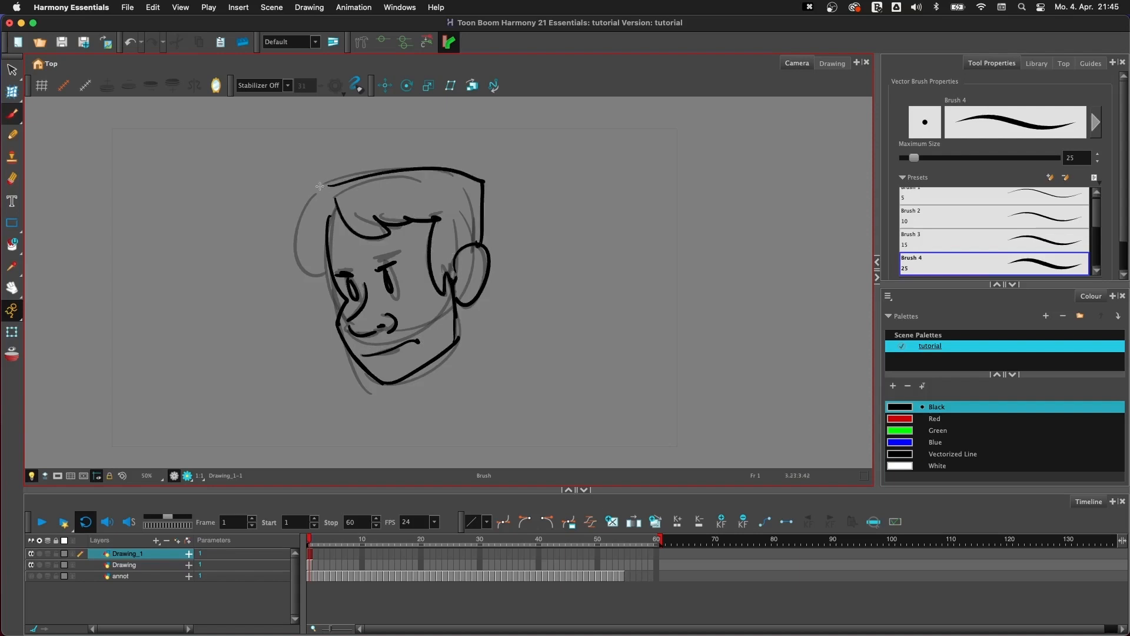
mouse_move(332, 184)
left_mouse_down()
mouse_move(308, 200)
mouse_move(330, 285)
left_mouse_up()
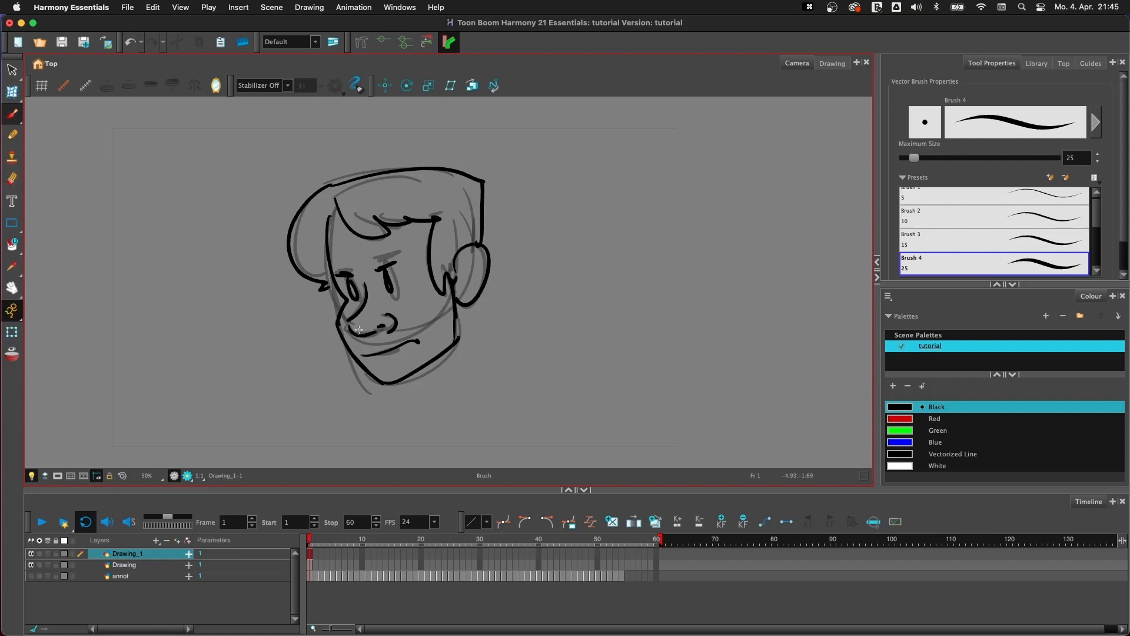
- Delete the Drawing_1 layer with its tracing and clear all artwork from the remaining Drawing layer
mouse_move(507, 295)
left_mouse_down()
mouse_move(391, 423)
mouse_move(559, 244)
mouse_move(529, 333)
left_mouse_up()
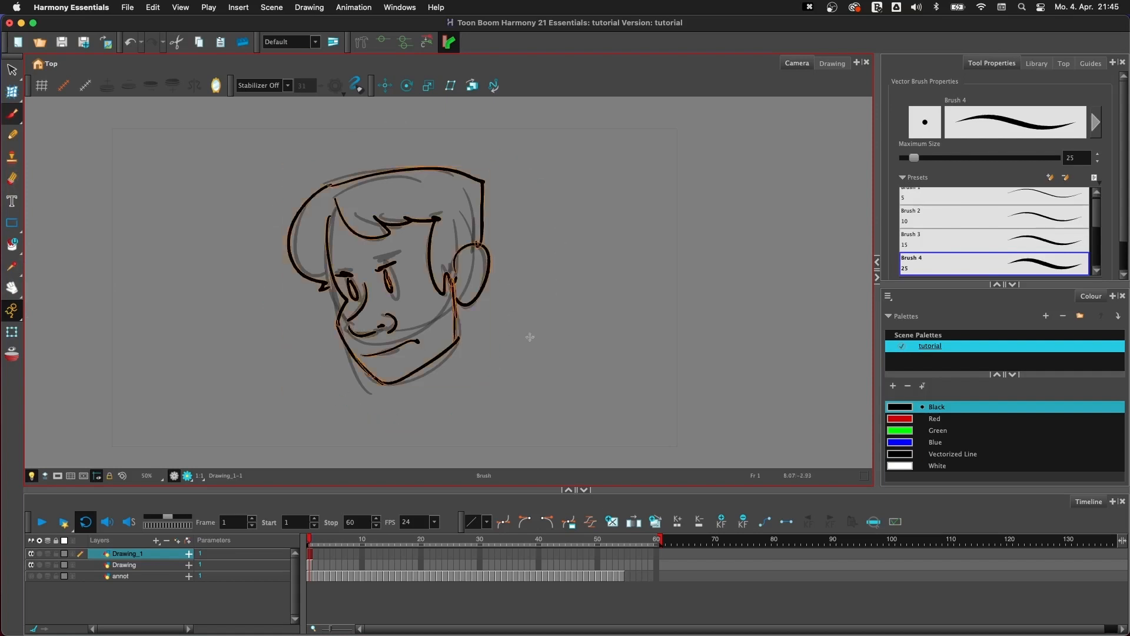
left_click(167, 541)
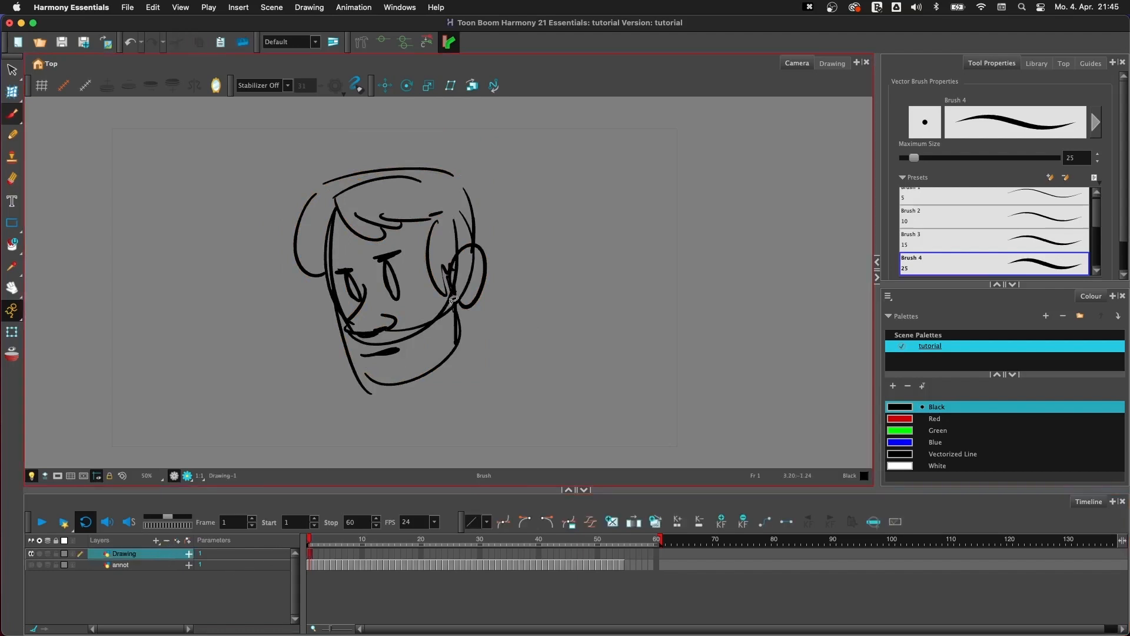
key("super+a")
key("BackSpace")
- Show the annot layer in place of the Drawing layer and go to frame 21
left_click(31, 564)
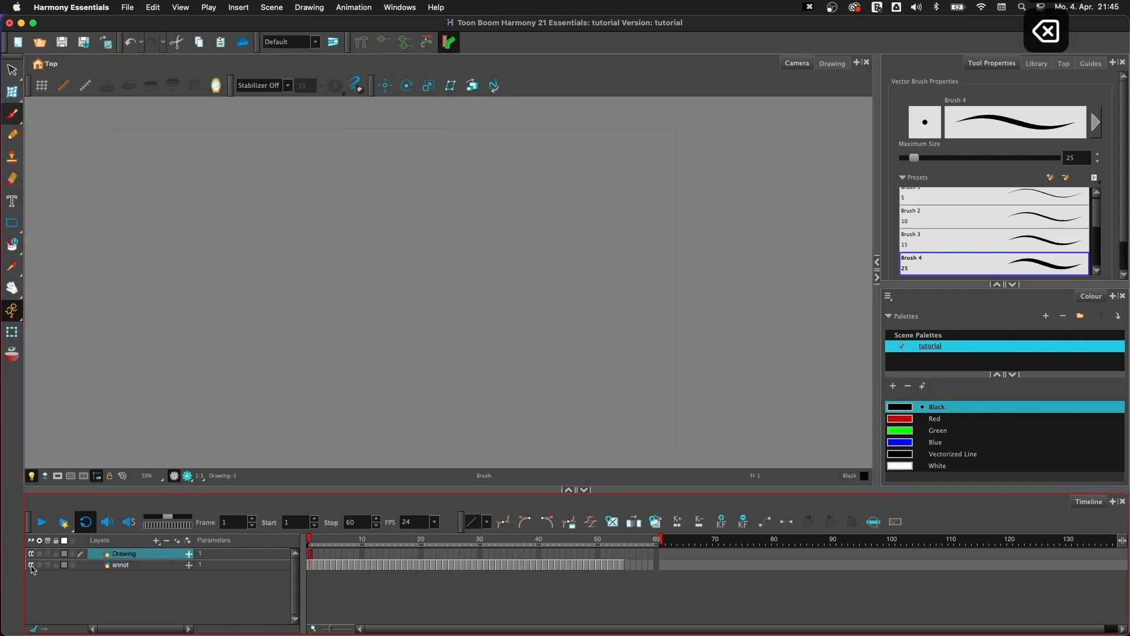
left_click(30, 554)
left_click(427, 565)
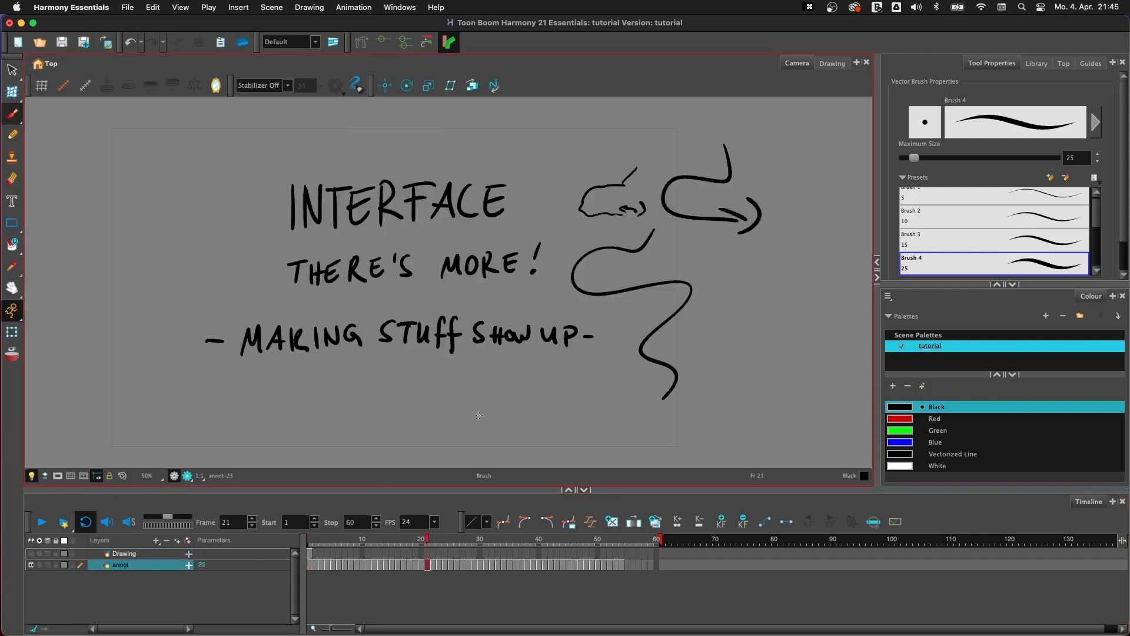
- Advance through the annot slides to frame 27, with the three face cards under "Drawing ≠ Frame"
key("period")
key("period")
key("period")
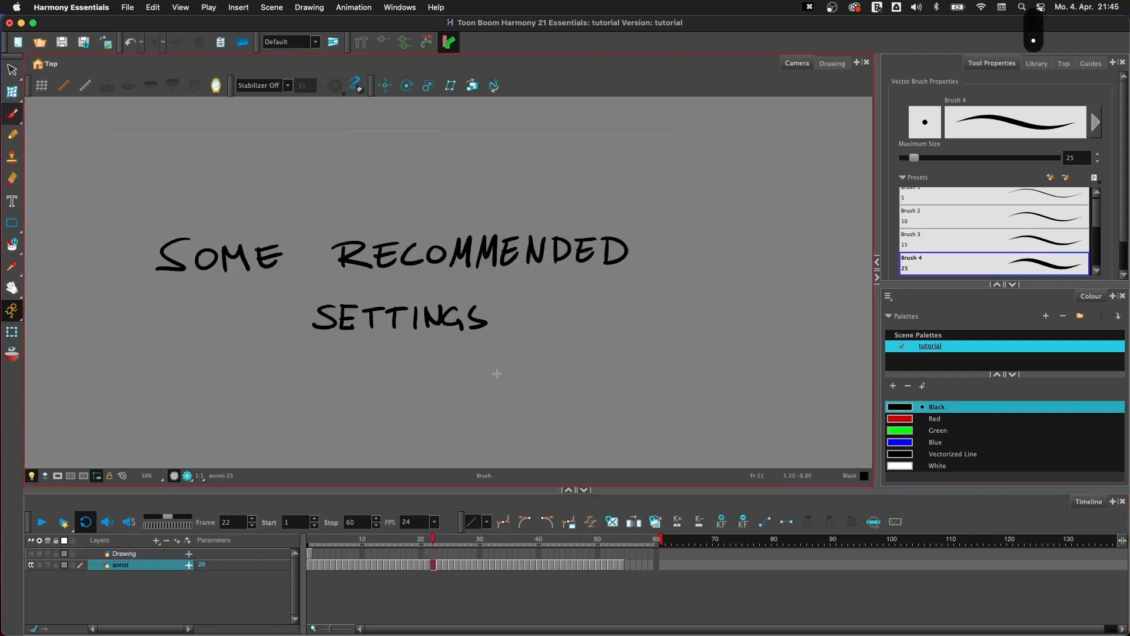
key("period")
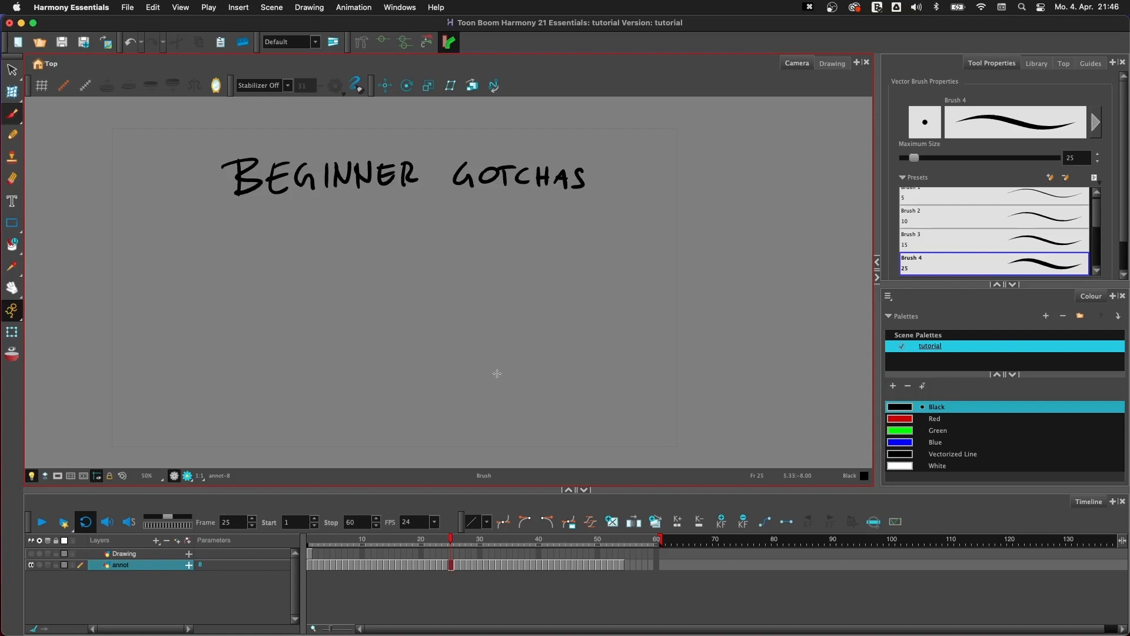
key("period")
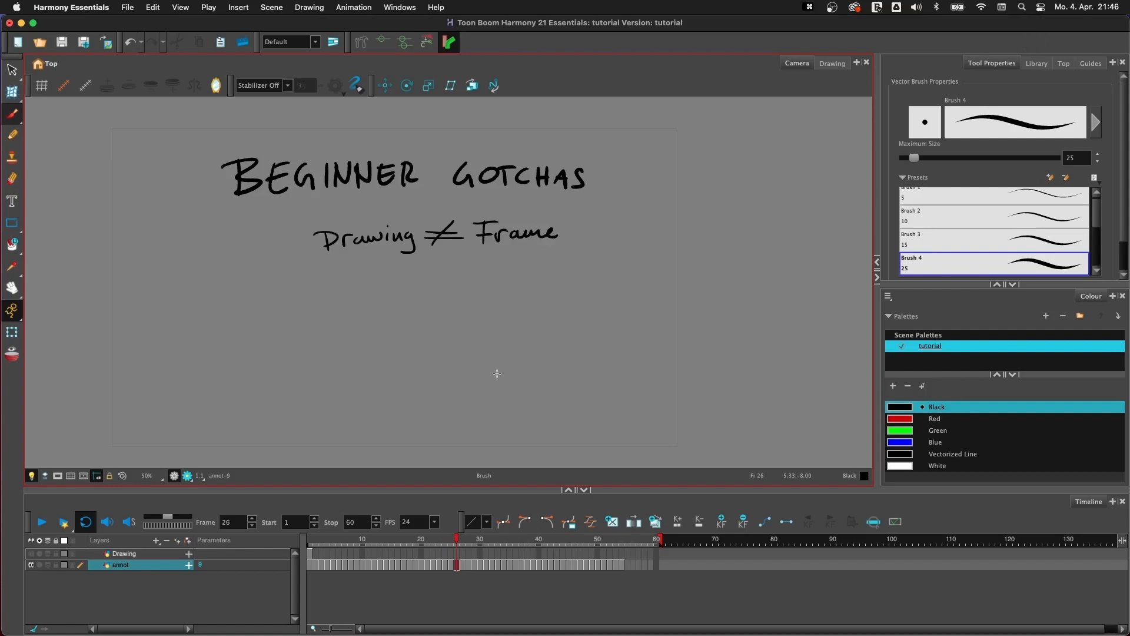
key("period")
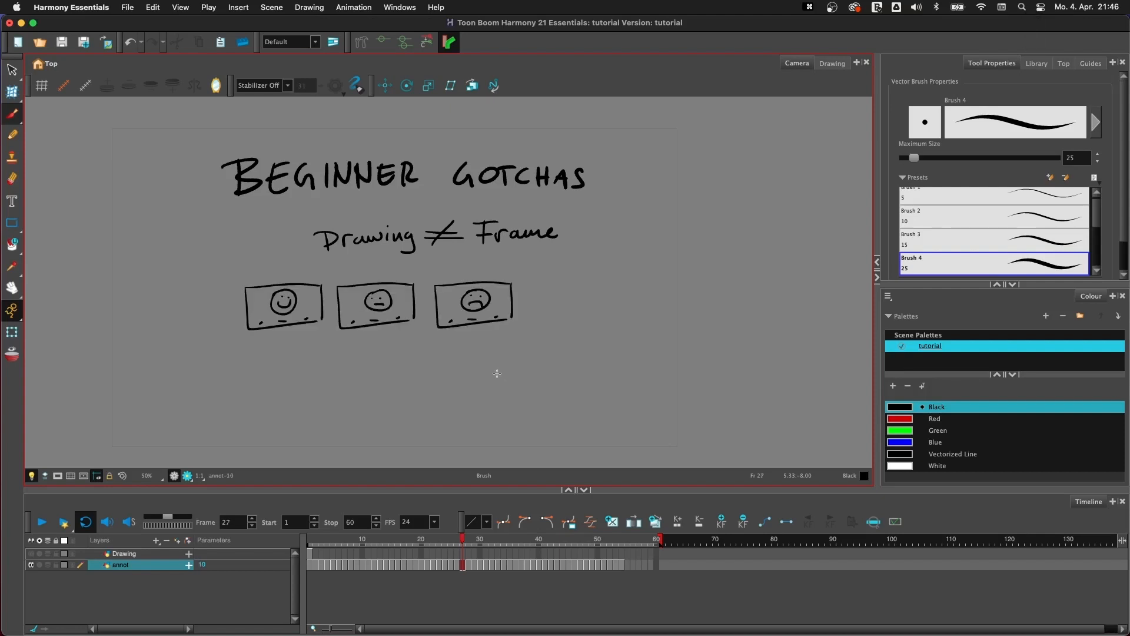
- Examine the face cards and camera diagram closely, advancing frame by frame to the reused card on frame 34
key("2")
key("space")
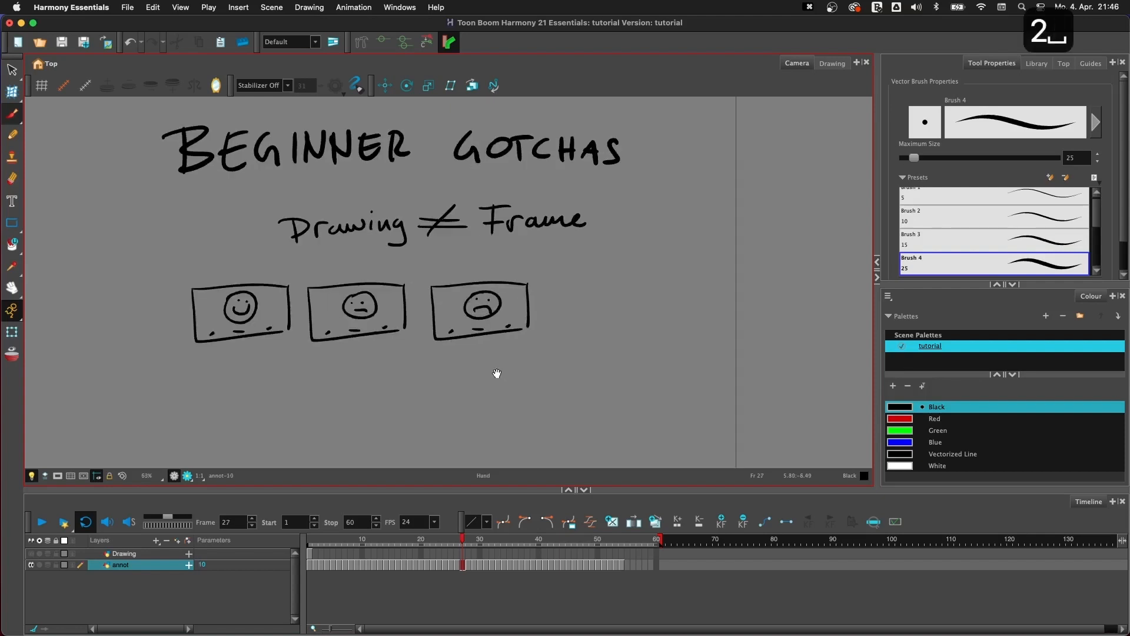
mouse_move(484, 325)
left_mouse_down()
mouse_move(555, 316)
mouse_move(608, 288)
left_mouse_up()
key("space")
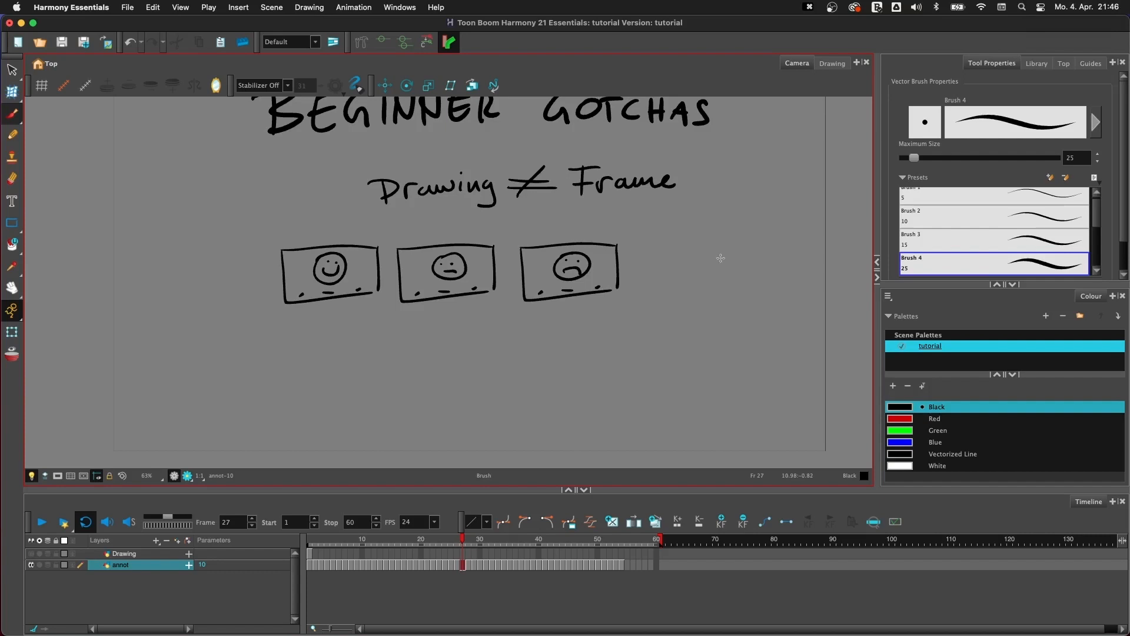
key("period")
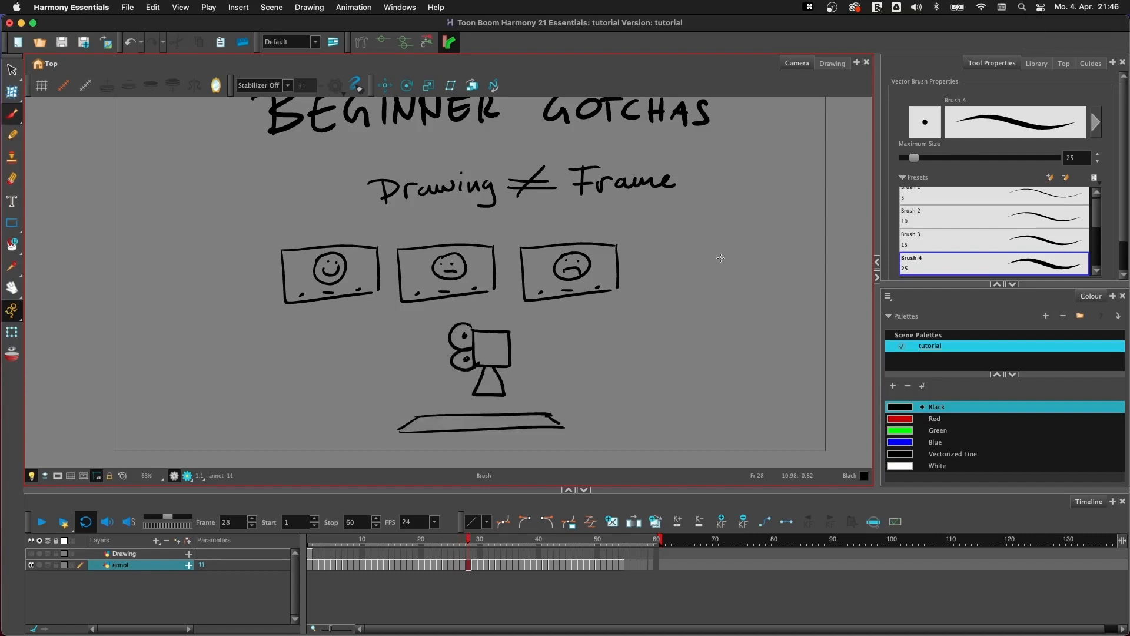
key("period")
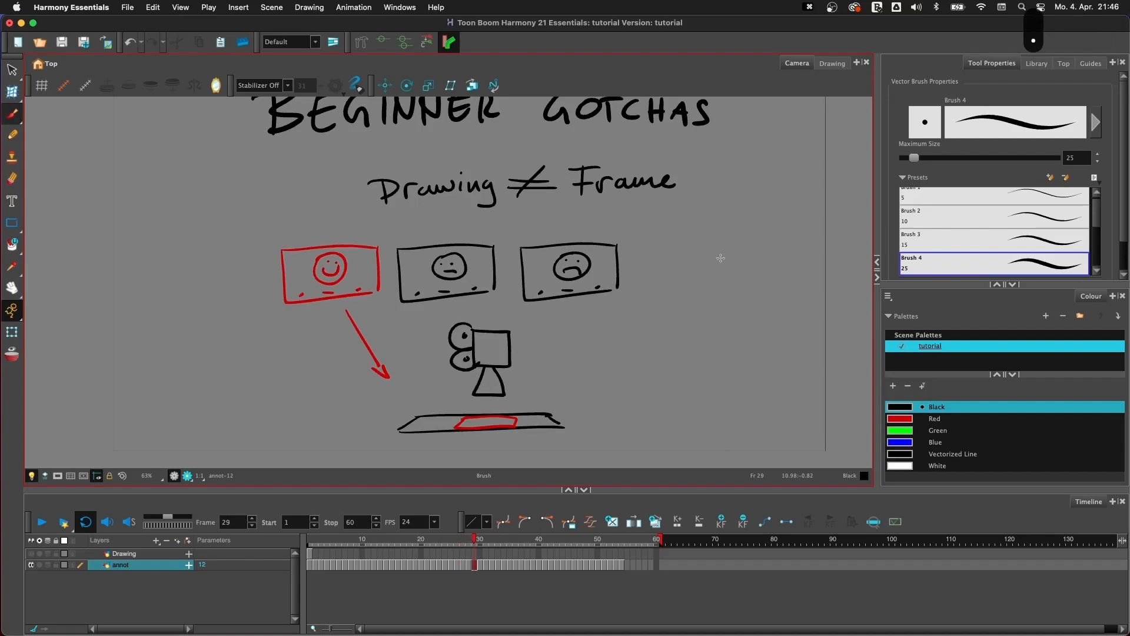
key("period")
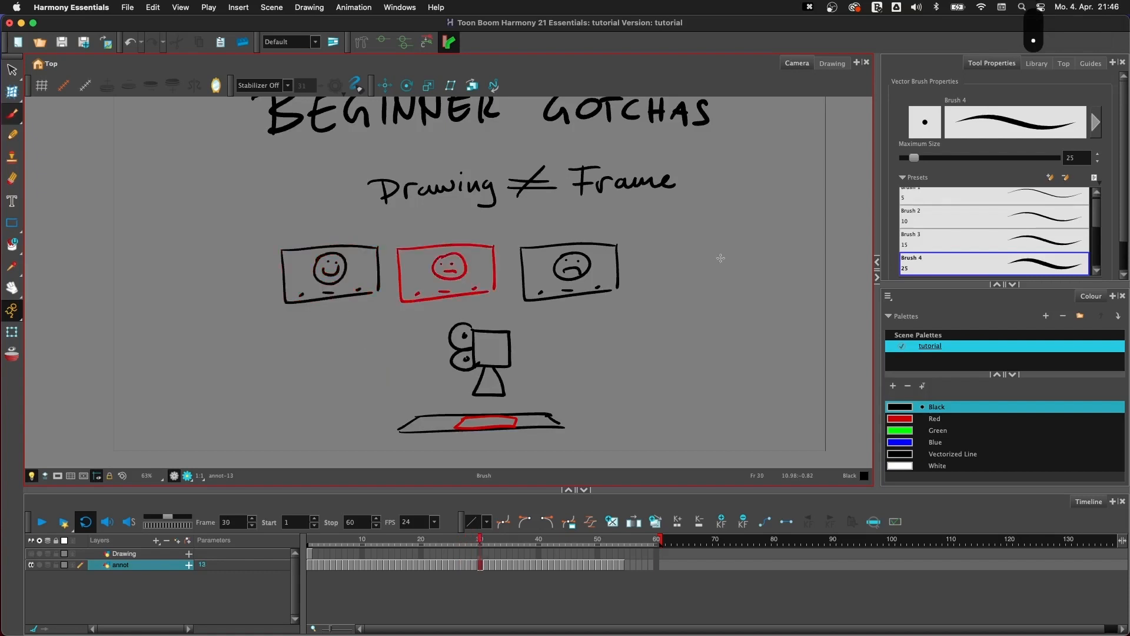
key("period")
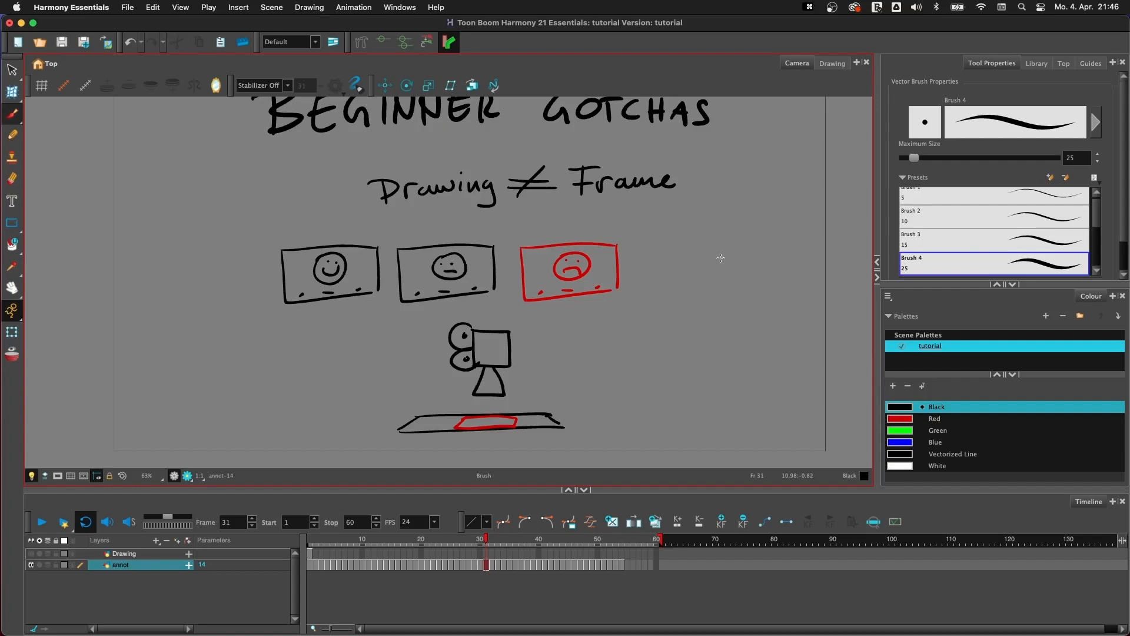
key("period")
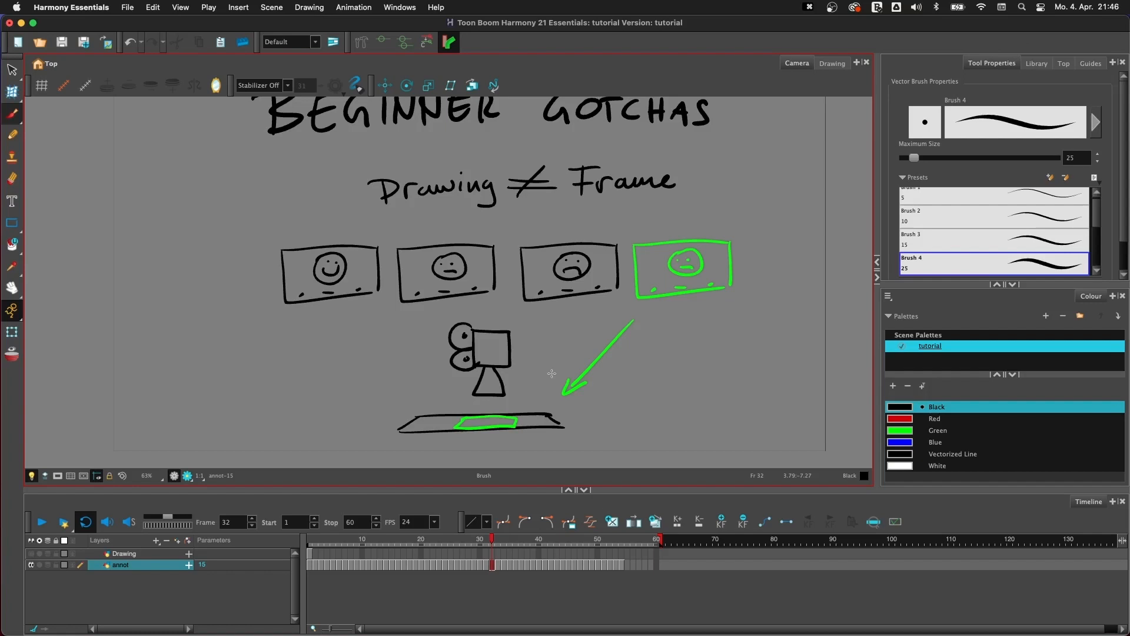
key("period")
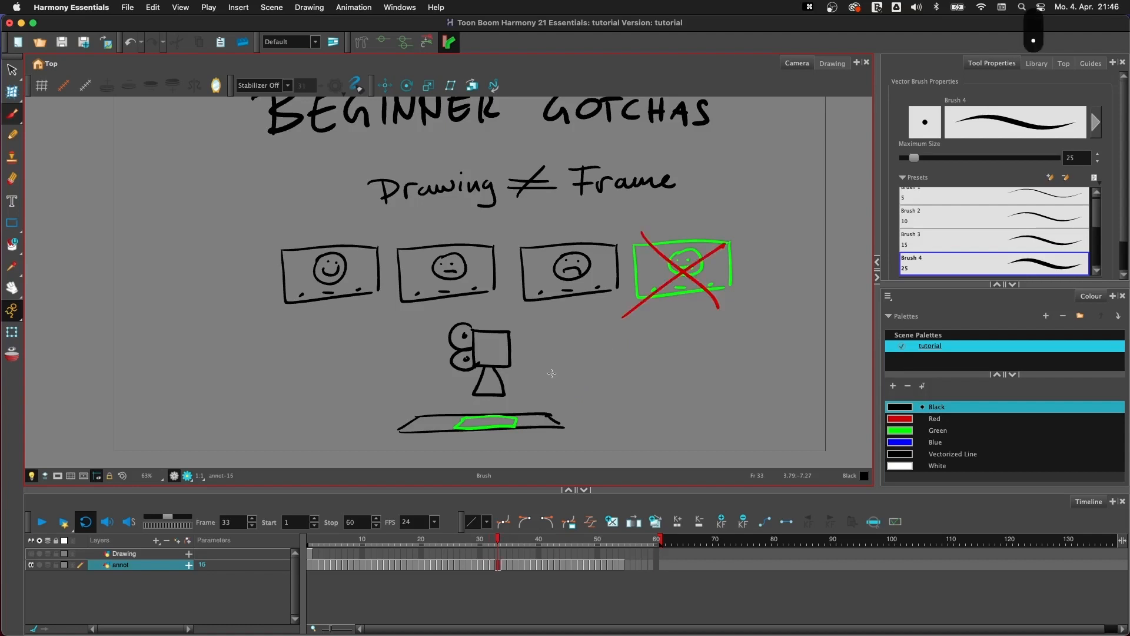
key("period")
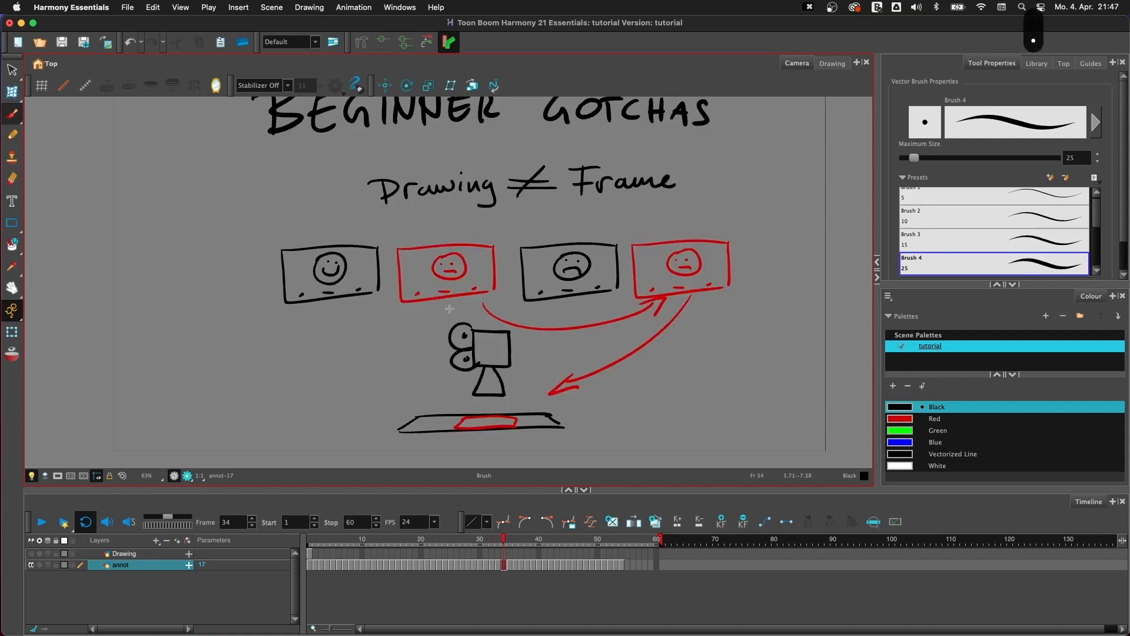
- Brush a black 2 beneath each of the two red face cards
left_click_drag(435, 306, 455, 316)
left_click_drag(693, 306, 716, 316)
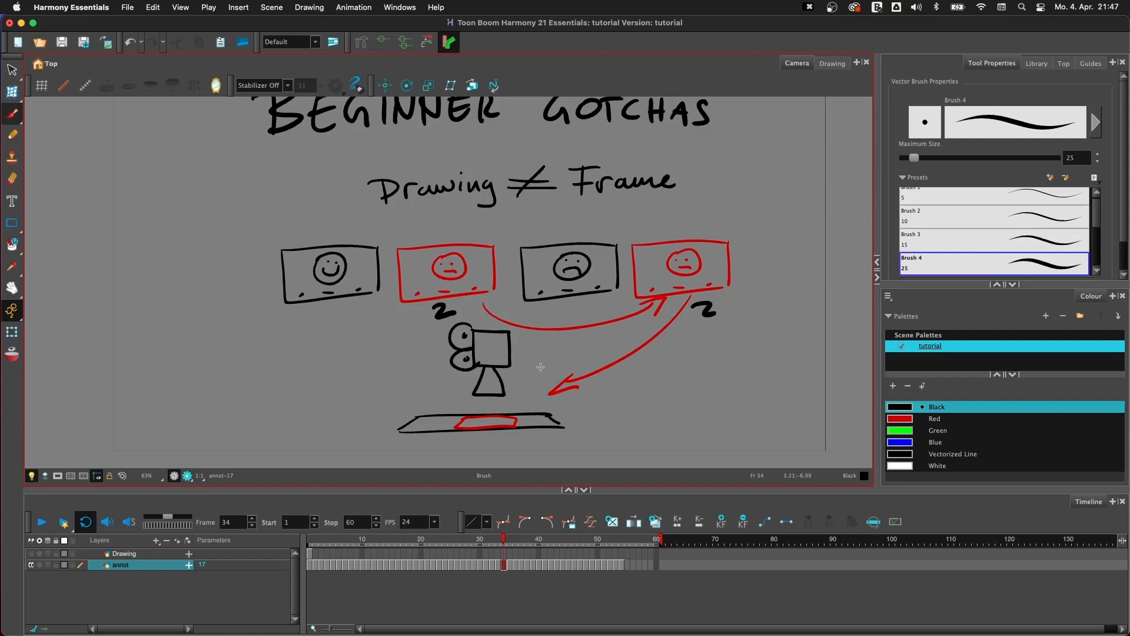
- Brush a tall box holding a column of numbers beside the cards, and a horizontal double-headed arrow above them
mouse_move(759, 224)
left_mouse_down()
mouse_move(831, 325)
mouse_move(837, 222)
mouse_move(836, 327)
left_mouse_up()
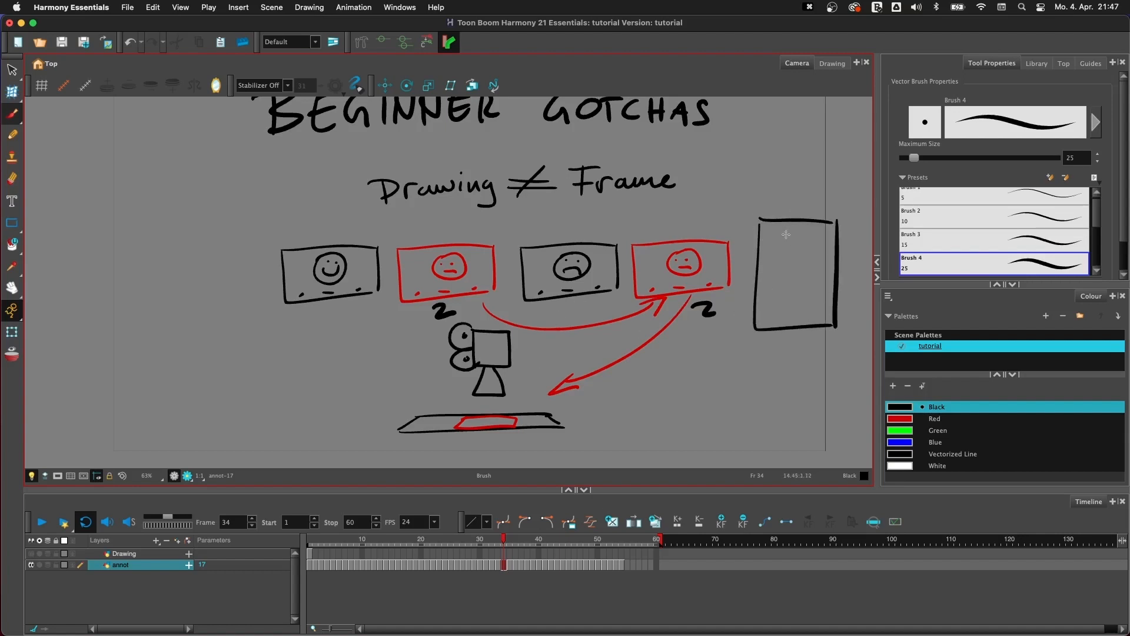
mouse_move(785, 233)
left_mouse_down()
mouse_move(800, 259)
mouse_move(791, 284)
left_mouse_up()
mouse_move(789, 286)
left_mouse_down()
mouse_move(801, 297)
mouse_move(792, 328)
left_mouse_up()
mouse_move(437, 222)
left_mouse_down()
mouse_move(606, 224)
mouse_move(437, 232)
left_mouse_up()
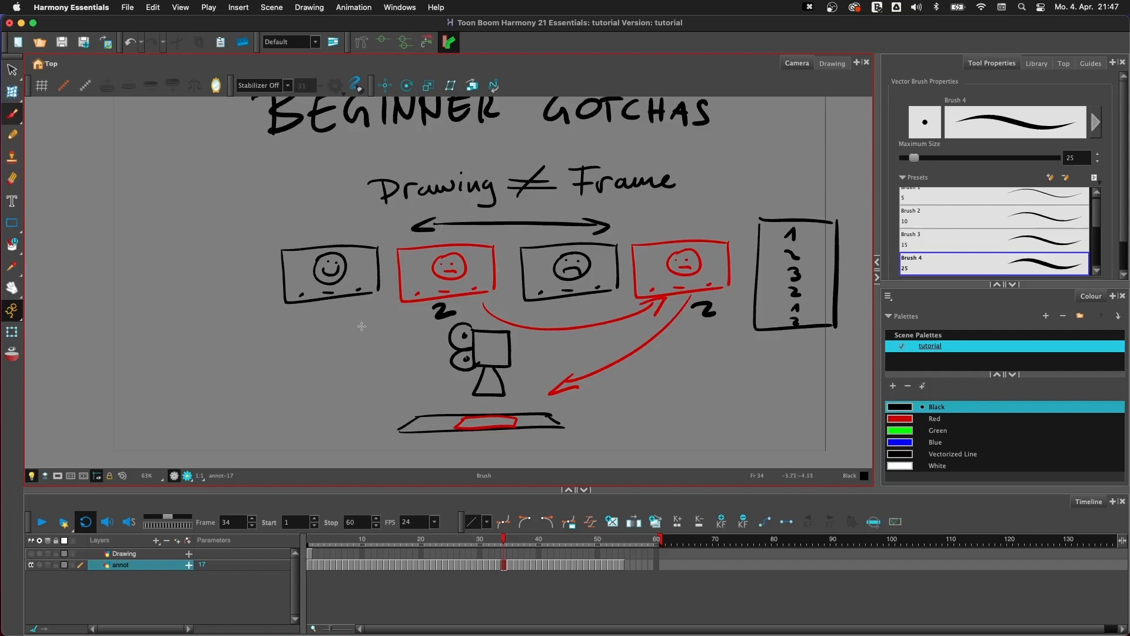
- Advance past the matching-card and glasses slides to the "FBF Demo!" slide on frame 37
key("period")
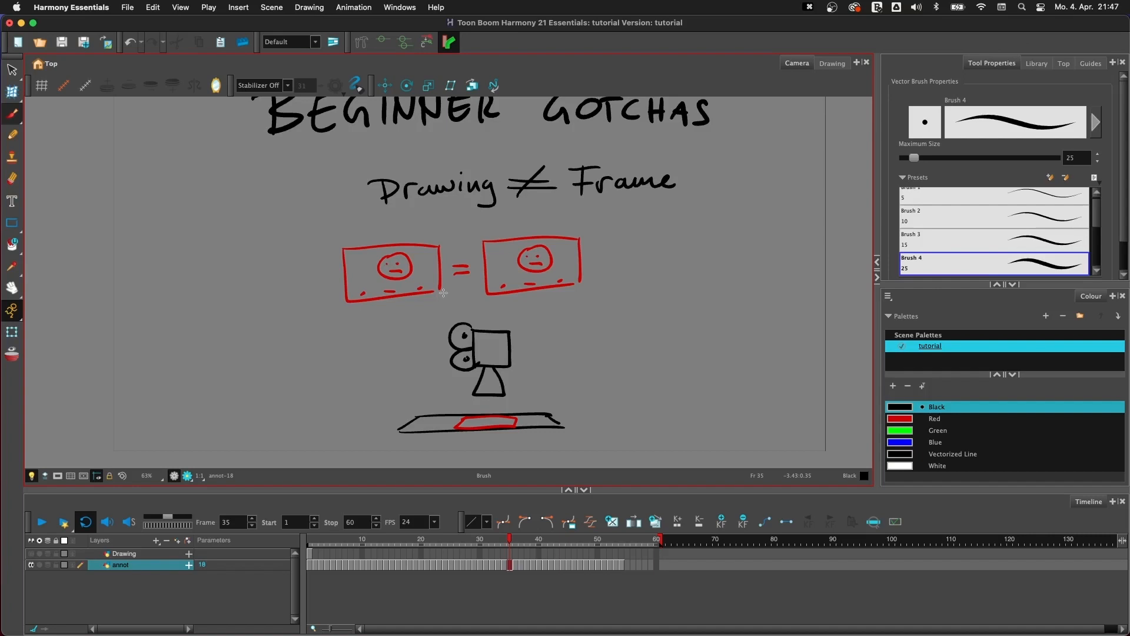
key("period")
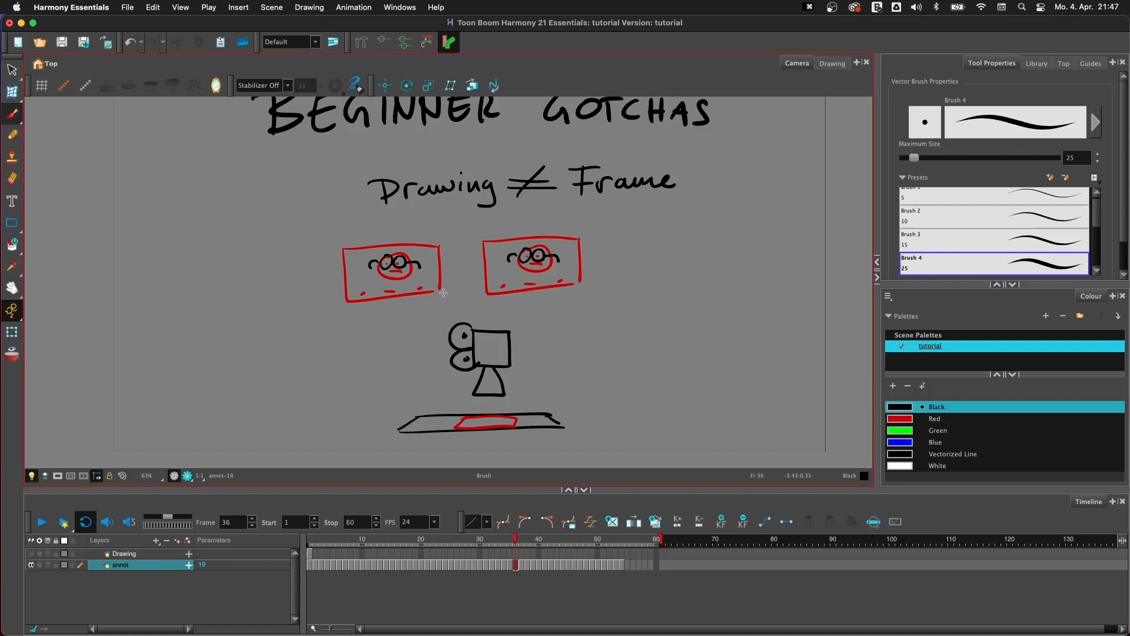
key(".")
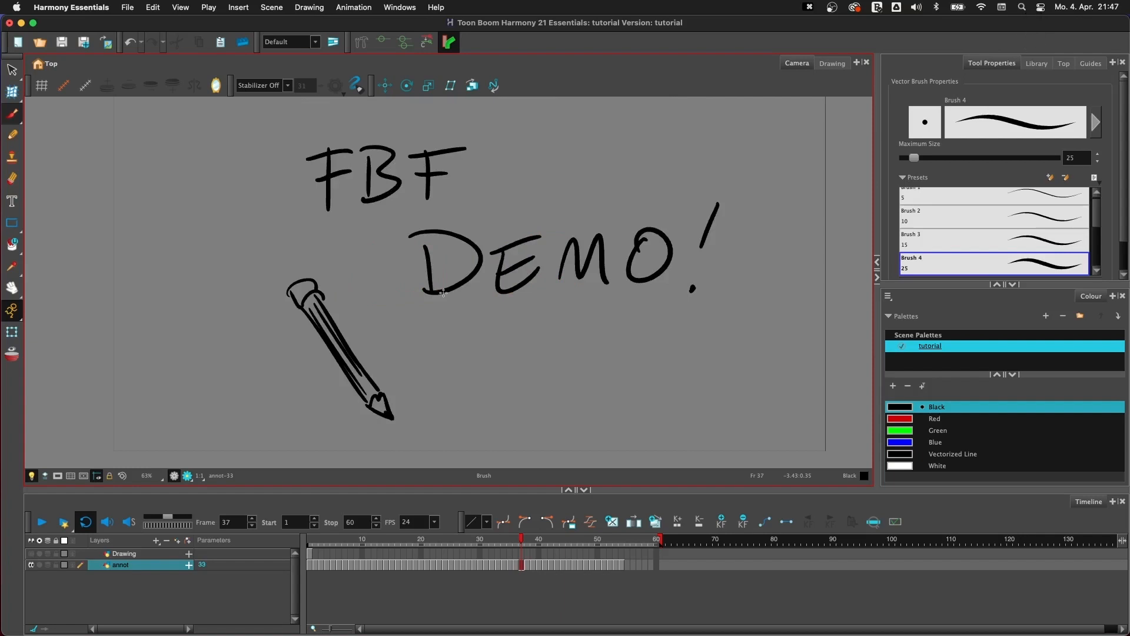
- Make the Drawing layer active, hide the annot layer, and go to frame 1
key("1")
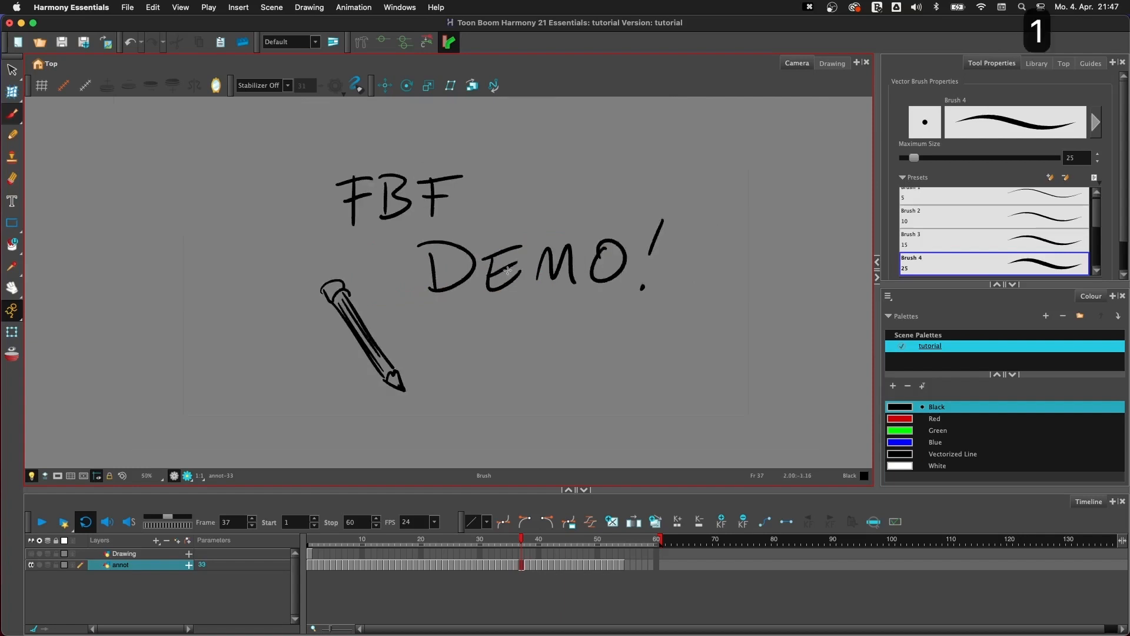
key("space")
left_click_drag(521, 263, 487, 296)
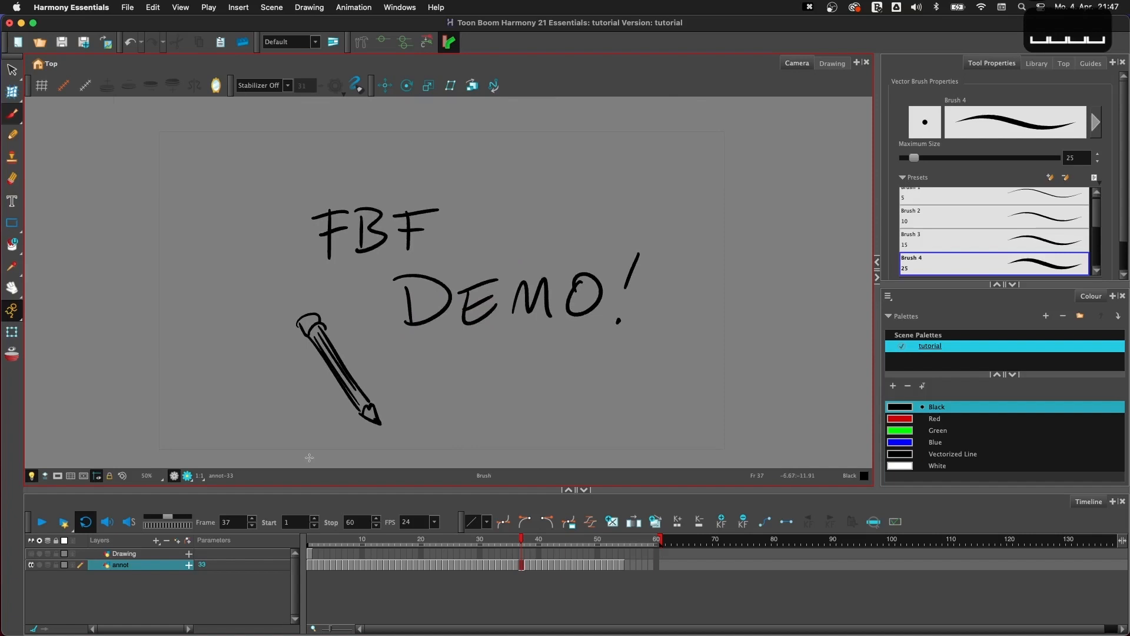
left_click(126, 555)
left_click(32, 566)
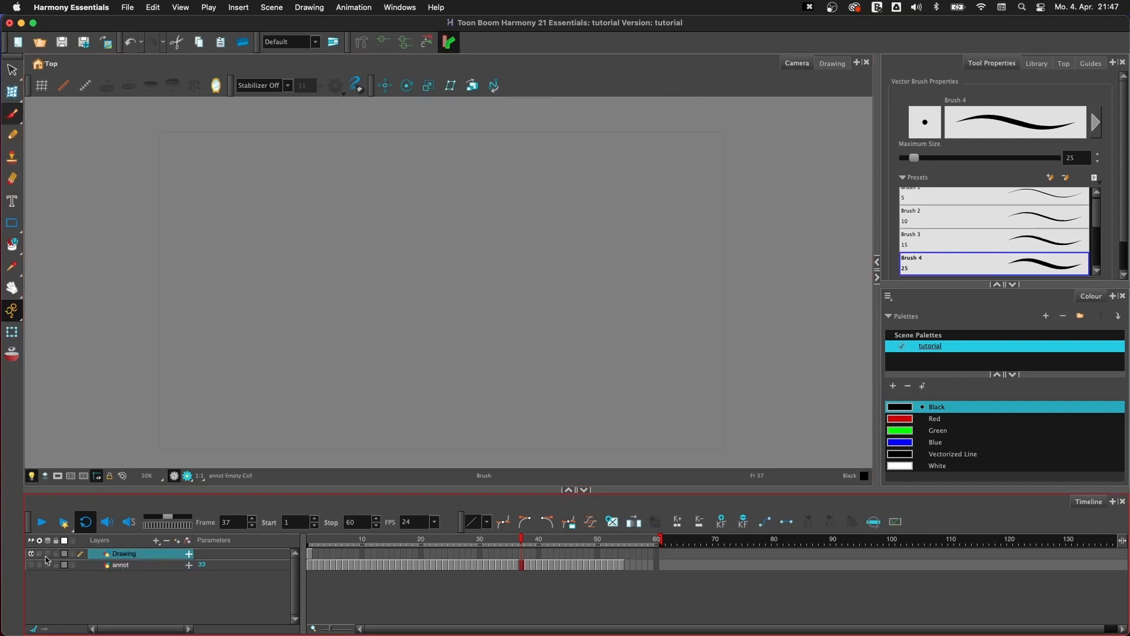
key("space")
left_click_drag(529, 296, 571, 287)
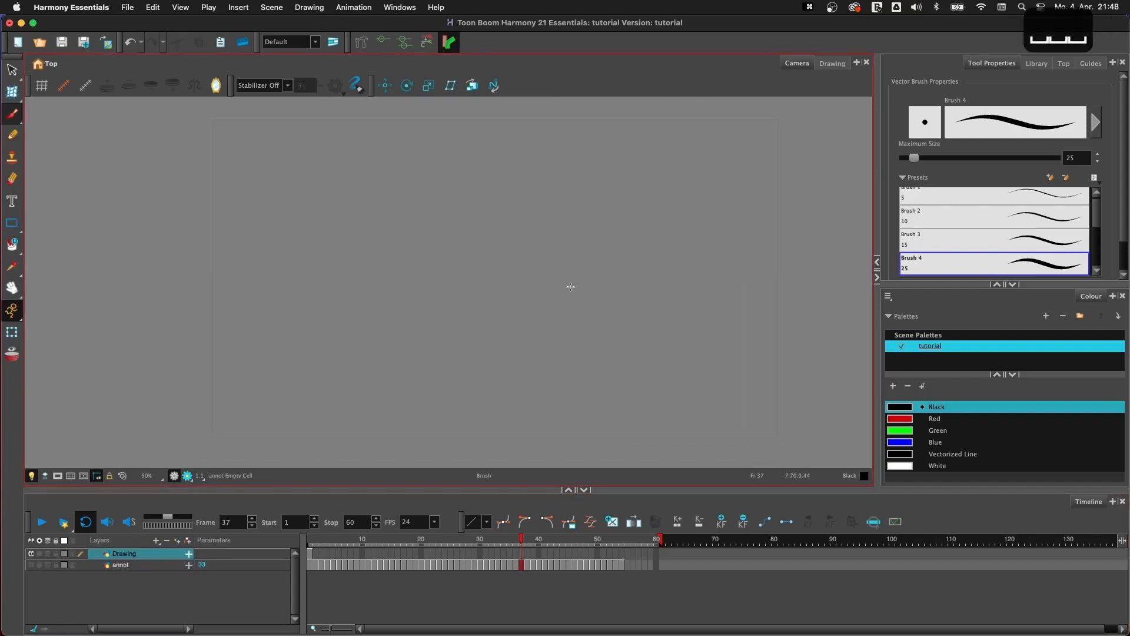
left_click(310, 539)
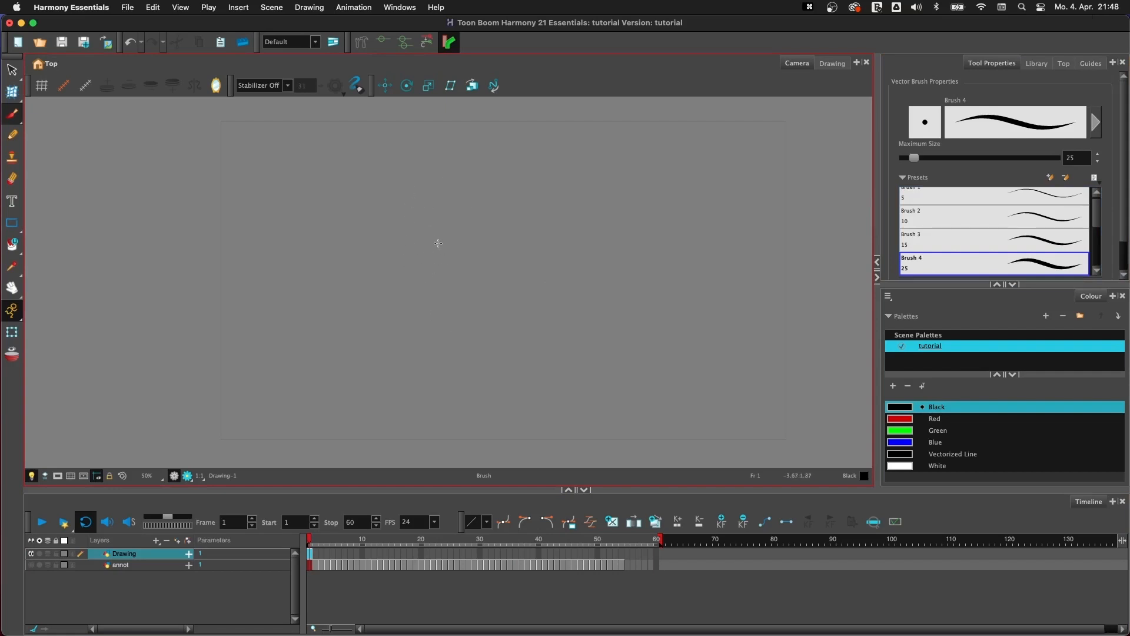
- Brush a rough faceless figure on frame 1 with a domed head, sloping shoulders and hanging arms
mouse_move(448, 224)
left_mouse_down()
mouse_move(398, 256)
mouse_move(468, 283)
mouse_move(407, 275)
left_mouse_up()
mouse_move(397, 244)
left_mouse_down()
mouse_move(461, 242)
mouse_move(469, 257)
left_mouse_up()
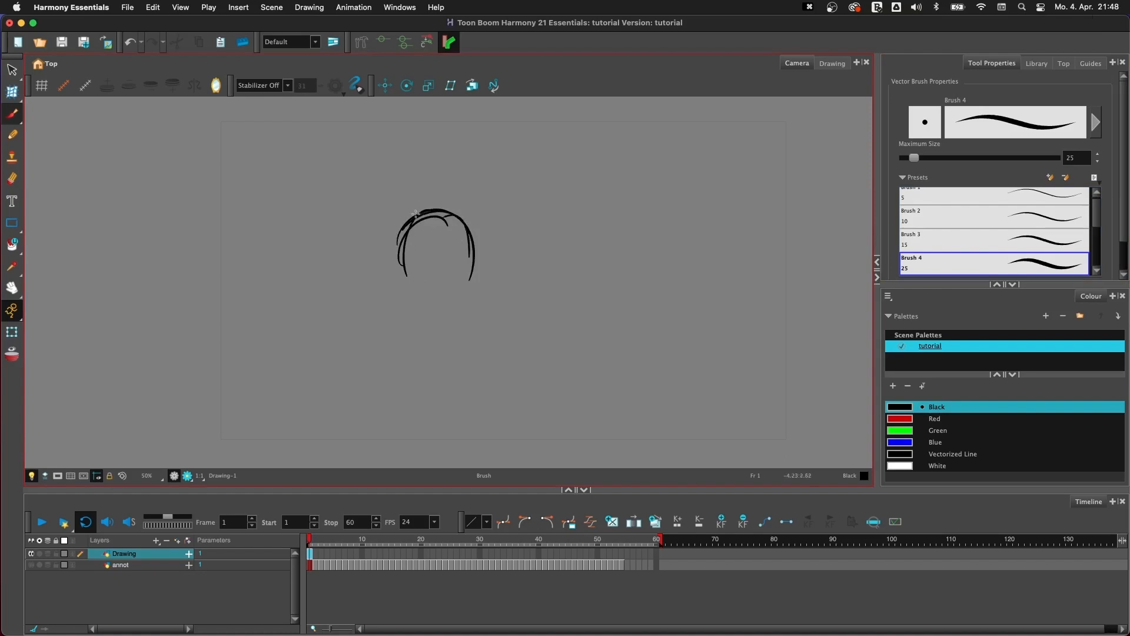
mouse_move(416, 214)
left_mouse_down()
mouse_move(420, 284)
mouse_move(375, 390)
mouse_move(503, 364)
mouse_move(381, 431)
left_mouse_up()
left_click_drag(375, 349, 373, 425)
left_click_drag(476, 281, 508, 427)
left_click_drag(394, 330, 391, 430)
left_click_drag(508, 382, 510, 437)
left_click_drag(485, 359, 491, 425)
mouse_move(402, 264)
left_mouse_down()
mouse_move(418, 296)
mouse_move(393, 301)
left_mouse_up()
- Rough out the second pose on frame 2 with an upright head, an eye, shoulders and long arm lines
key(".")
left_click_drag(407, 233, 405, 293)
left_click_drag(391, 313, 392, 419)
left_click_drag(415, 213, 463, 279)
key("super+z")
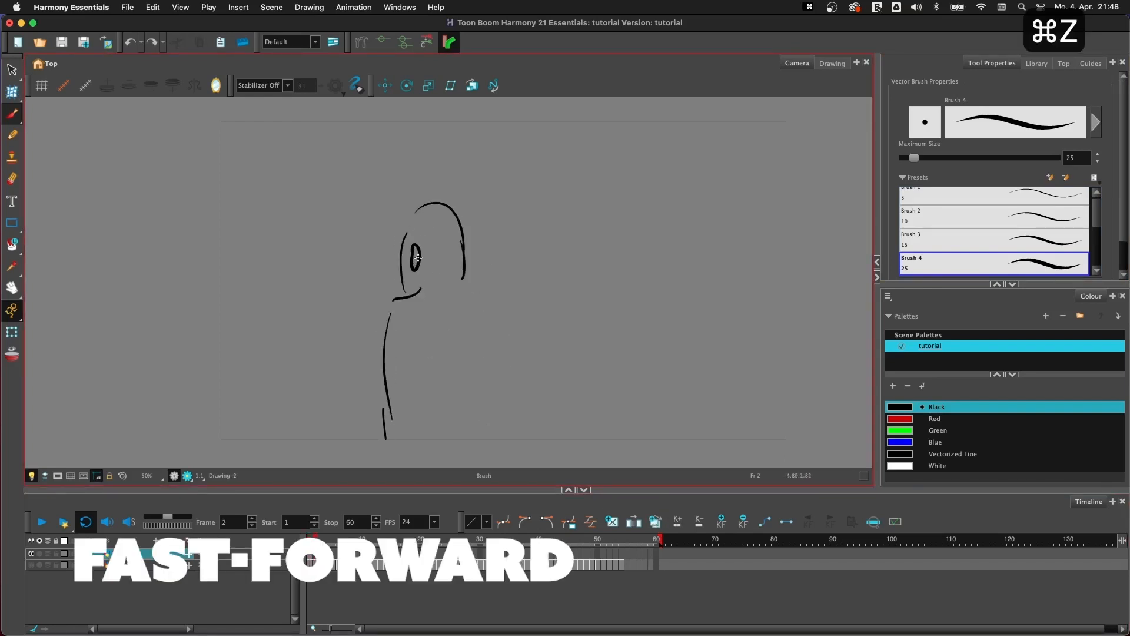
left_click_drag(402, 234, 469, 232)
left_click_drag(467, 279, 501, 353)
left_click_drag(505, 323, 508, 441)
key(".")
key(".")
left_click_drag(389, 312, 385, 434)
- Brush a crouching figure on frame 3 with its head sunk between raised shoulders and long hanging arms
key(".")
left_click_drag(475, 273, 471, 275)
left_click_drag(441, 294, 499, 337)
mouse_move(439, 303)
left_mouse_down()
mouse_move(468, 333)
mouse_move(489, 330)
mouse_move(403, 277)
mouse_move(375, 463)
left_mouse_up()
key("super+a")
left_click_drag(406, 352, 390, 466)
left_click_drag(502, 304, 501, 448)
left_click_drag(482, 386, 472, 464)
- Select the whole frame 3 drawing and squash it downward
key("super+a")
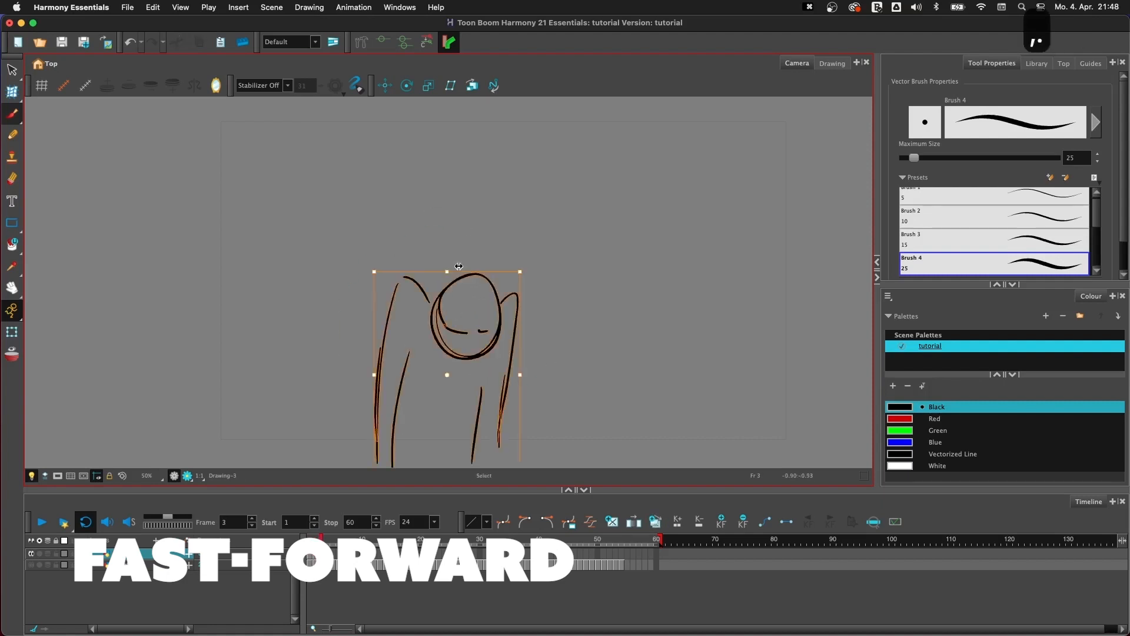
left_click_drag(447, 272, 447, 296)
left_click_drag(468, 339, 454, 338)
- Brush a tall slanted head with narrow eyes and an open frowning mouth on frame 4, and move it upward
key(".")
- Add long leaning shoulders and arm lines beneath the screaming head on frame 4
key(".")
left_click_drag(429, 291, 433, 247)
left_click_drag(466, 223, 470, 225)
left_click_drag(482, 228, 472, 275)
left_click_drag(439, 320, 463, 334)
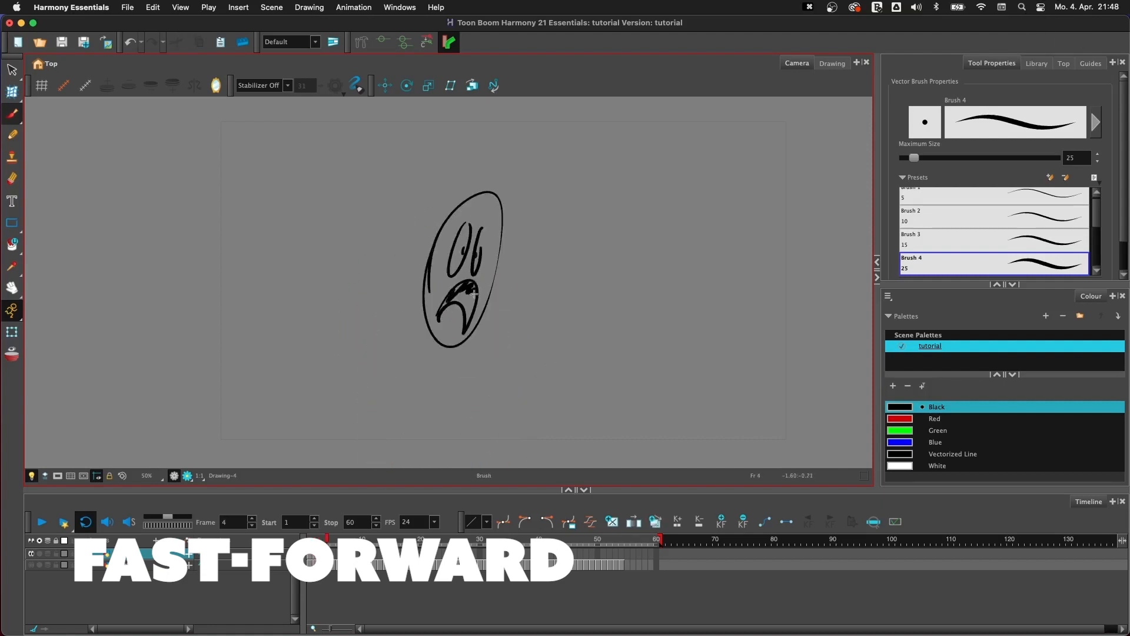
key("super+a")
left_click_drag(503, 269, 479, 247)
key(".")
left_click_drag(428, 276, 357, 466)
mouse_move(482, 301)
left_mouse_down()
mouse_move(485, 348)
mouse_move(448, 462)
left_mouse_up()
left_click_drag(408, 316, 365, 464)
left_click_drag(463, 357, 442, 434)
- Brush a round head with wide eyes and a tiny mouth on frame 5, with arms bent toward the chest
key(".")
key(".")
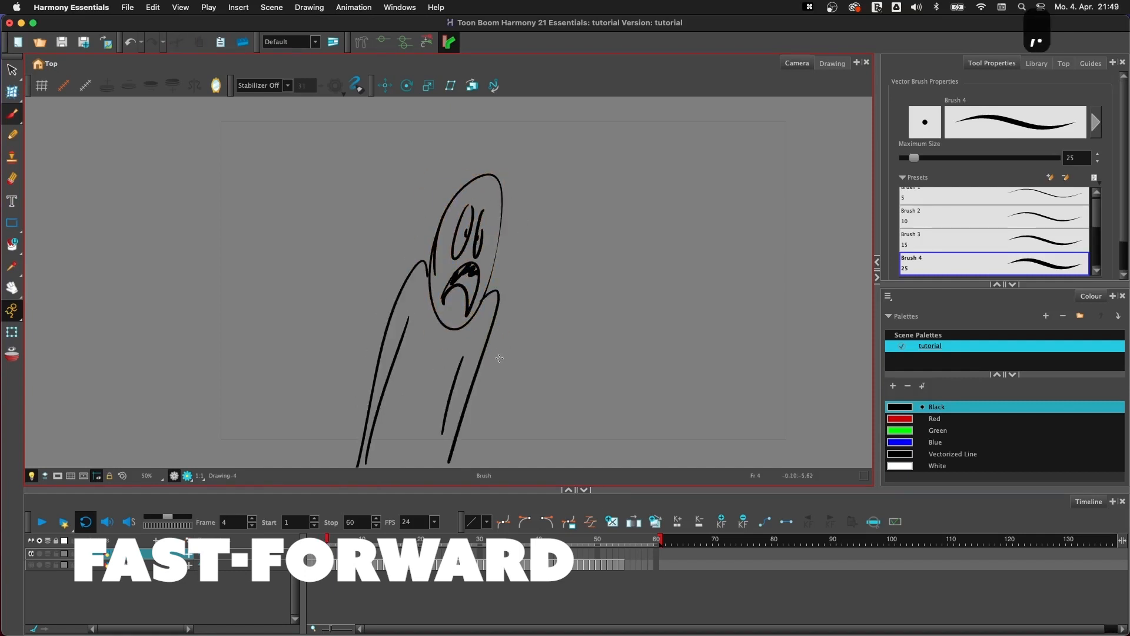
key(".")
left_click_drag(454, 223, 465, 268)
mouse_move(458, 285)
left_mouse_down()
mouse_move(385, 431)
mouse_move(493, 316)
mouse_move(385, 450)
left_mouse_up()
mouse_move(470, 296)
left_mouse_down()
mouse_move(494, 311)
mouse_move(502, 461)
left_mouse_up()
left_click_drag(401, 372, 399, 448)
key("BackSpace")
left_click_drag(397, 377, 441, 351)
left_click_drag(420, 349, 446, 321)
left_click_drag(456, 319, 451, 344)
left_click_drag(493, 302, 507, 400)
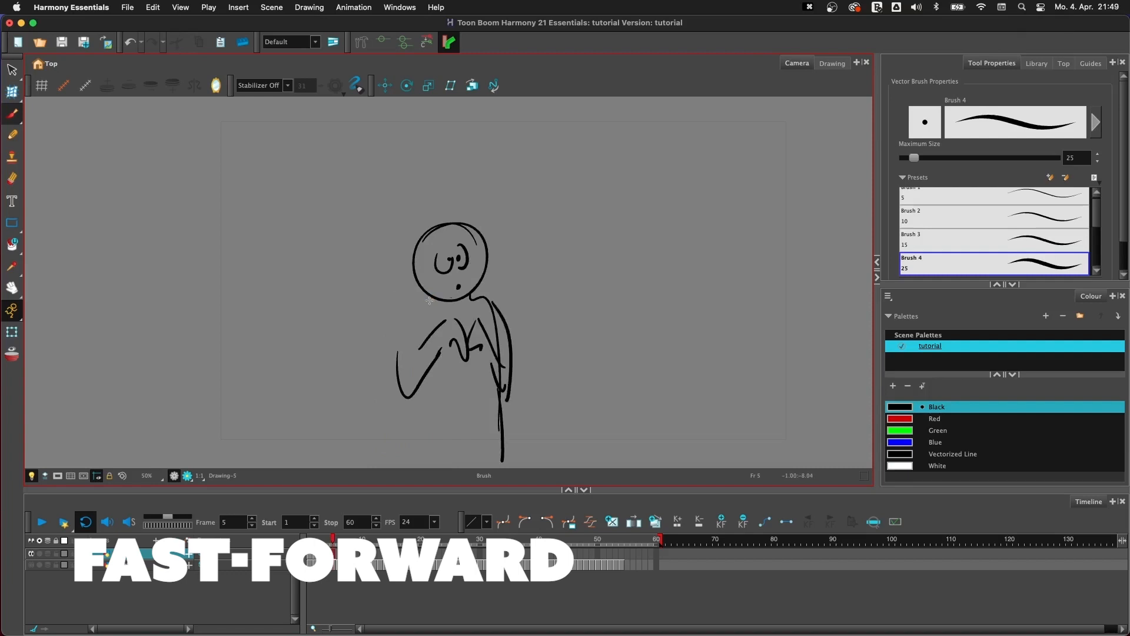
- Complete the shoulder and torso outline on frame 5, and nudge the whole drawing to the left
left_click_drag(433, 316, 395, 365)
left_click_drag(401, 381, 399, 467)
left_click_drag(397, 451, 512, 453)
key(".")
key("super+a")
key("Left")
key("Left")
key("Left")
key("Left")
key("Left")
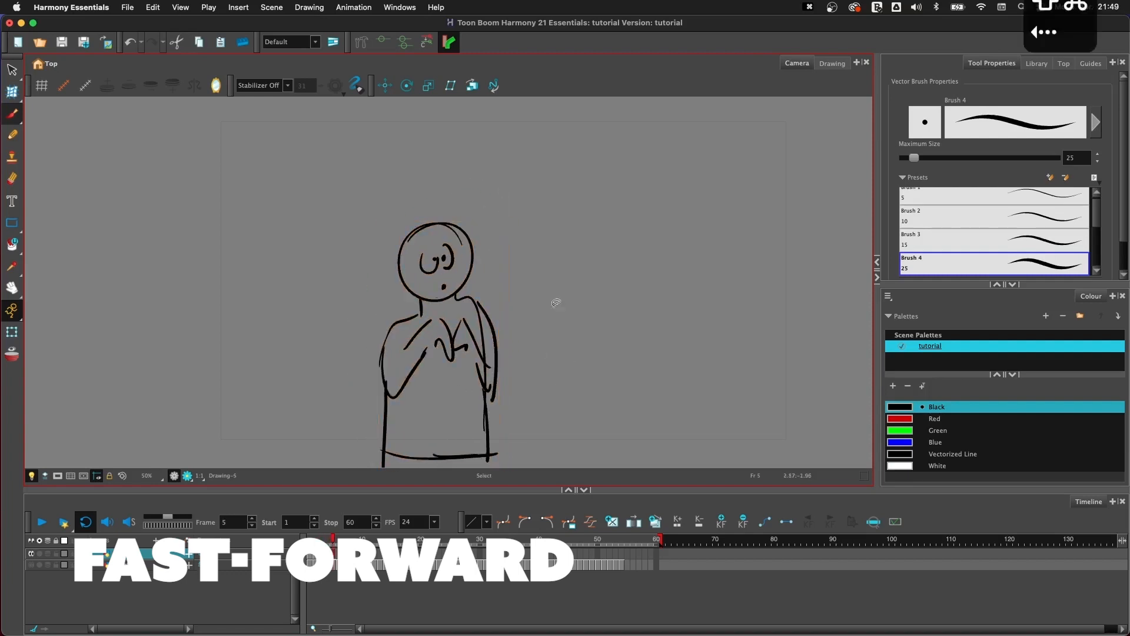
- Return to frame 4 and scale its whole figure slightly taller and narrower
key(".")
key(".")
key(".")
key(".")
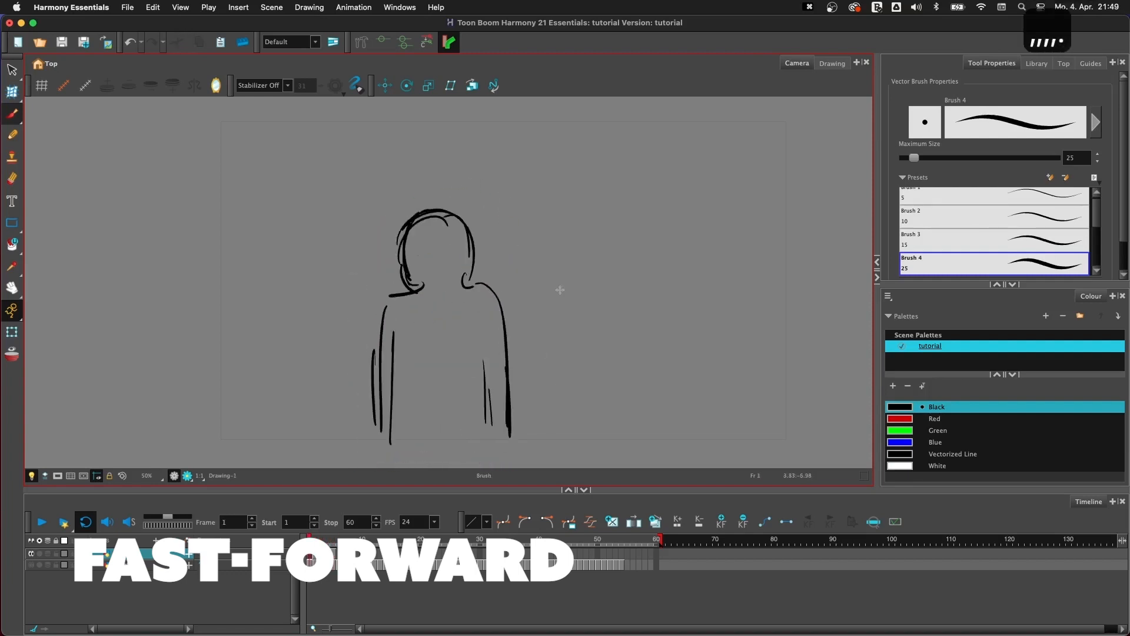
key(".")
key(".")
key("super+a")
left_click_drag(504, 172, 495, 152)
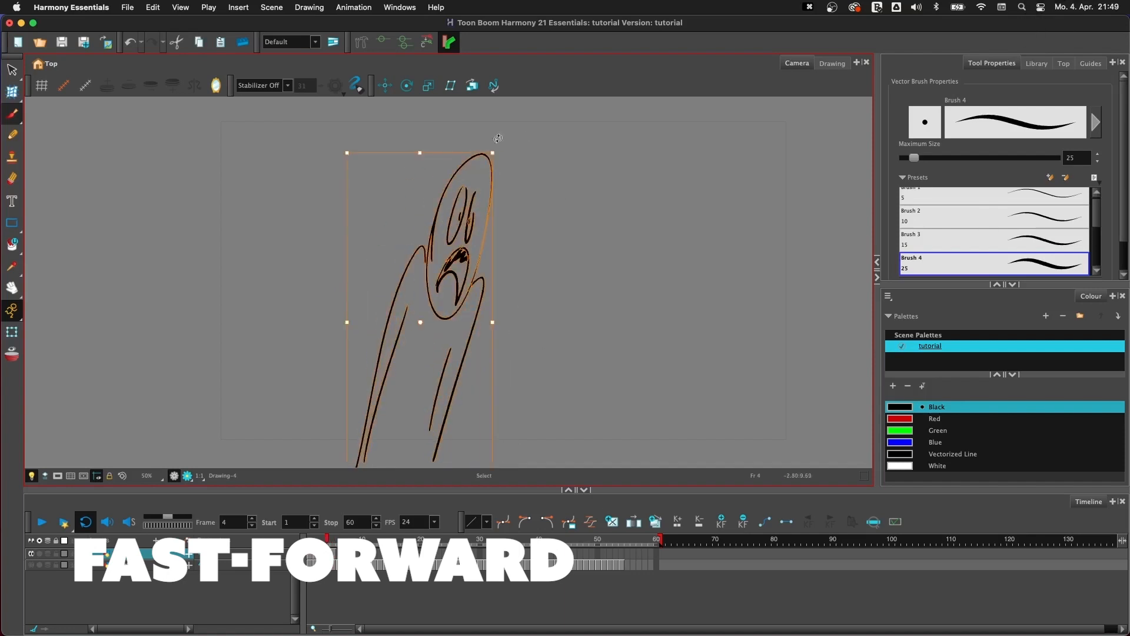
- Flip back and forth through the rough figure drawings to check the motion, ending on frame 1
key(".")
key(".")
key("comma")
key("comma")
key("comma")
key("comma")
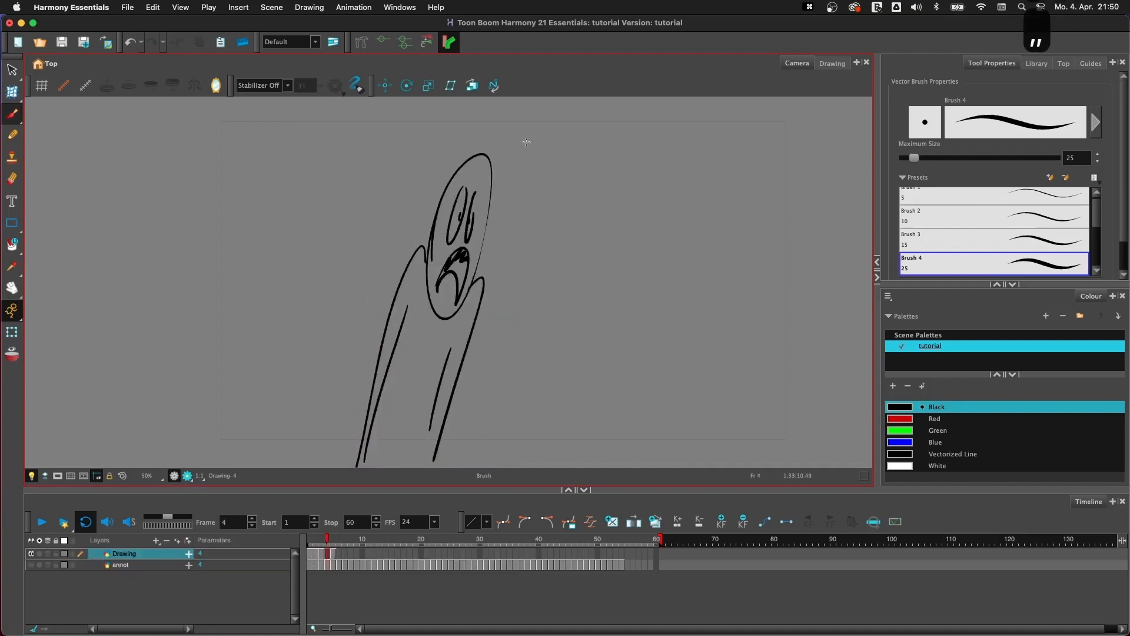
key(".")
key("comma")
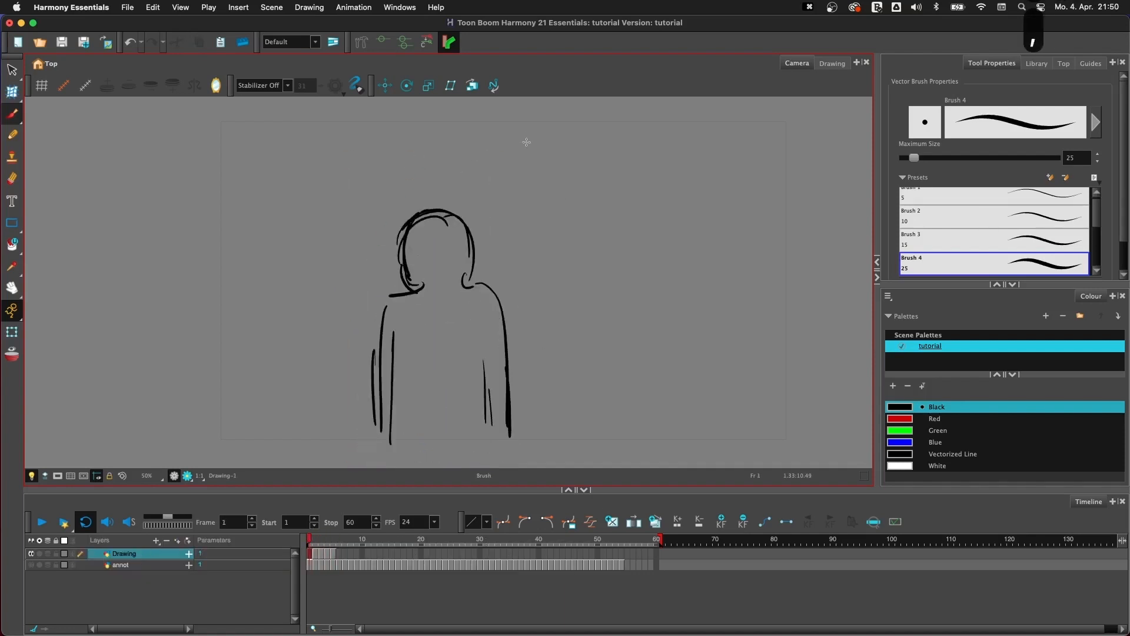
key(".")
key(".")
key(".")
key("comma")
key("comma")
key("comma")
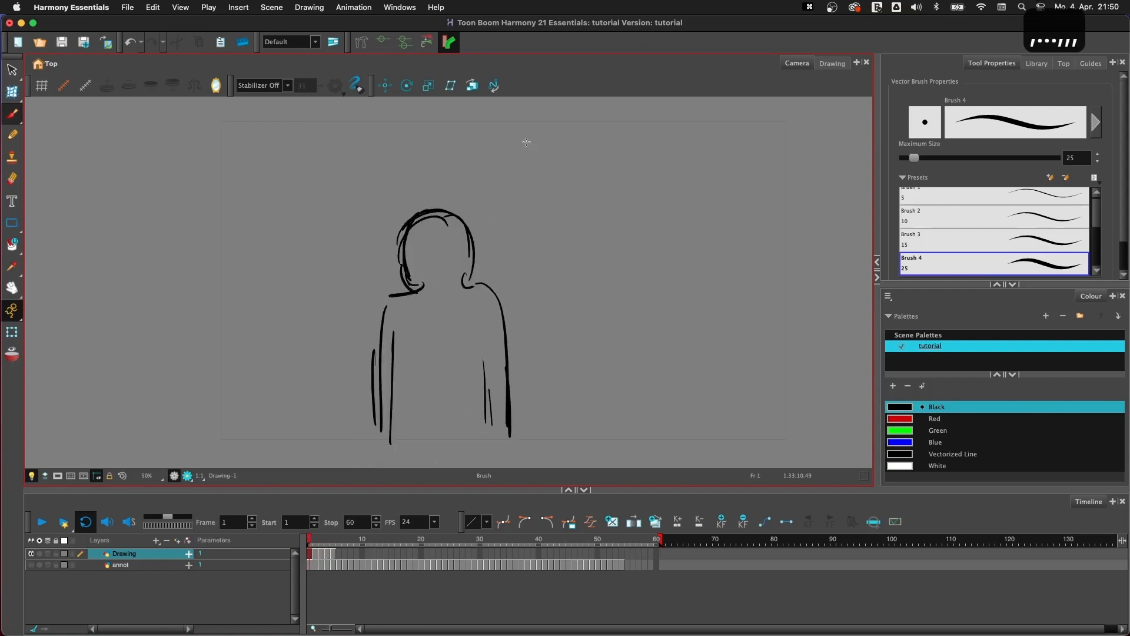
key(".")
key("comma")
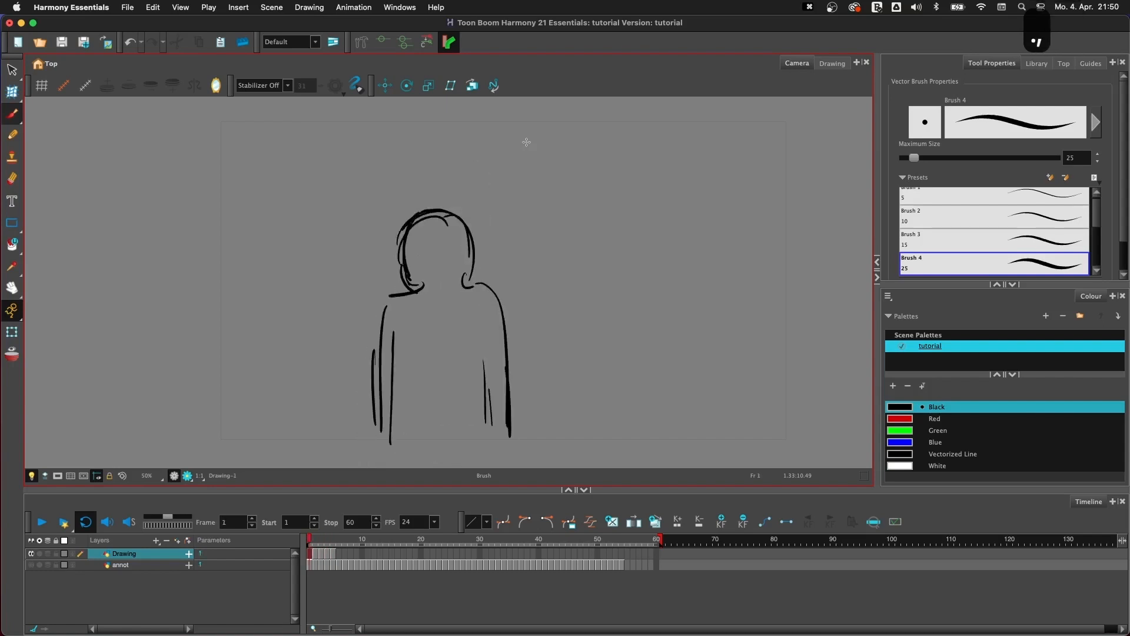
- Add a new drawing layer above the rough Drawing layer
key("super+r")
left_click(606, 342)
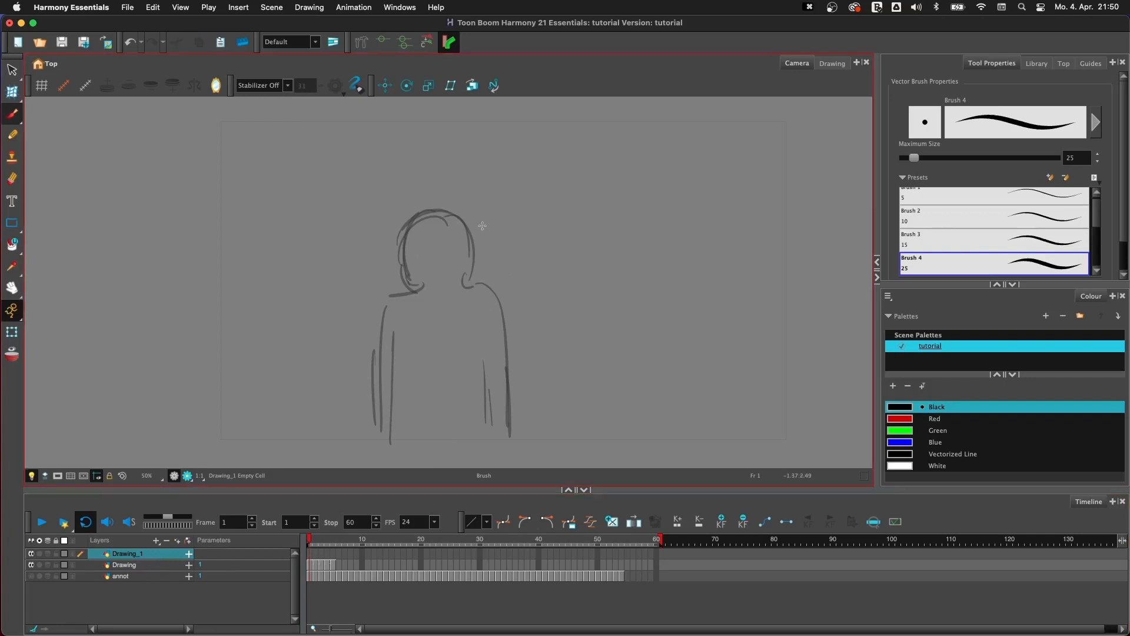
left_click_drag(389, 235, 417, 392)
left_click_drag(469, 171, 491, 377)
left_click_drag(462, 187, 400, 329)
left_click_drag(416, 242, 498, 382)
mouse_move(473, 187)
left_mouse_down()
mouse_move(366, 244)
mouse_move(511, 356)
left_mouse_up()
mouse_move(360, 249)
left_mouse_down()
mouse_move(343, 303)
mouse_move(512, 309)
left_mouse_up()
mouse_move(399, 242)
left_mouse_down()
mouse_move(386, 263)
mouse_move(502, 232)
left_mouse_up()
mouse_move(437, 215)
left_mouse_down()
mouse_move(475, 330)
mouse_move(496, 235)
left_mouse_up()
mouse_move(437, 202)
left_mouse_down()
mouse_move(373, 329)
mouse_move(514, 282)
left_mouse_up()
mouse_move(437, 202)
left_mouse_down()
mouse_move(414, 218)
mouse_move(493, 284)
left_mouse_up()
- Turn on Apply to Visible Drawing Layers for the Select tool and select the rough figure's strokes from the new layer
left_click(12, 70)
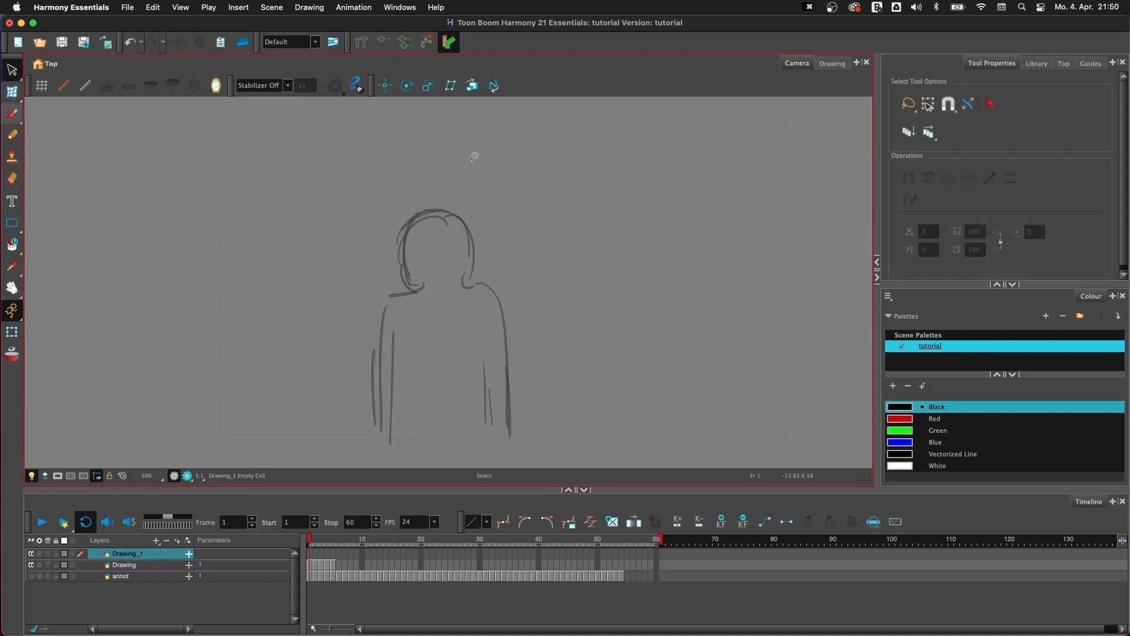
mouse_move(461, 171)
left_mouse_down()
mouse_move(388, 435)
mouse_move(462, 176)
mouse_move(514, 367)
left_mouse_up()
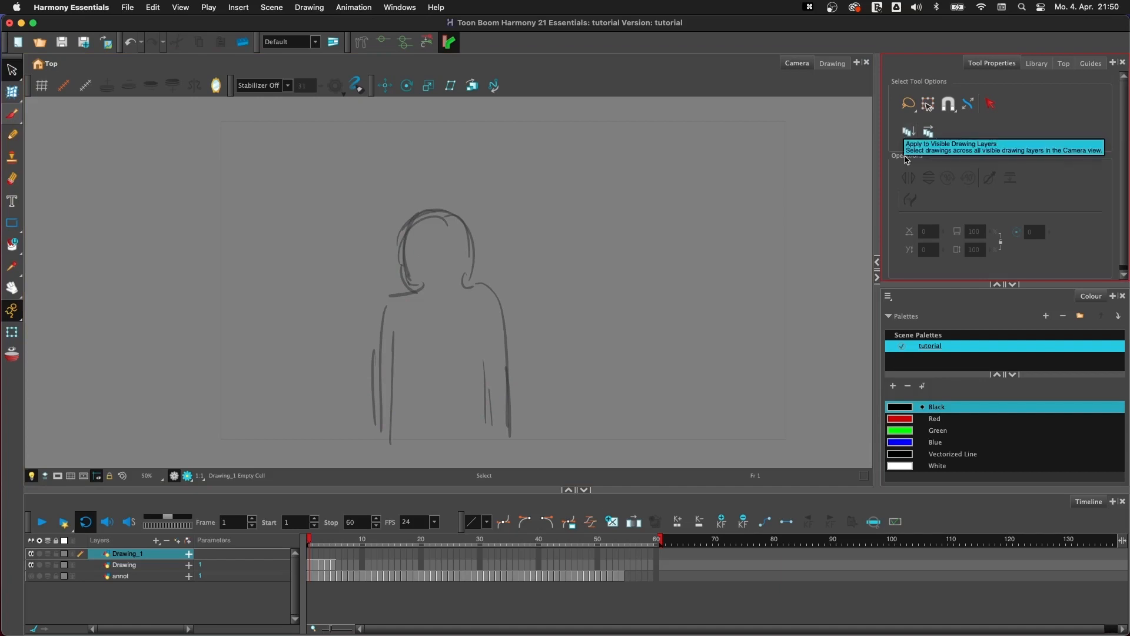
left_click(907, 135)
left_click_drag(511, 191, 571, 212)
left_click(627, 235)
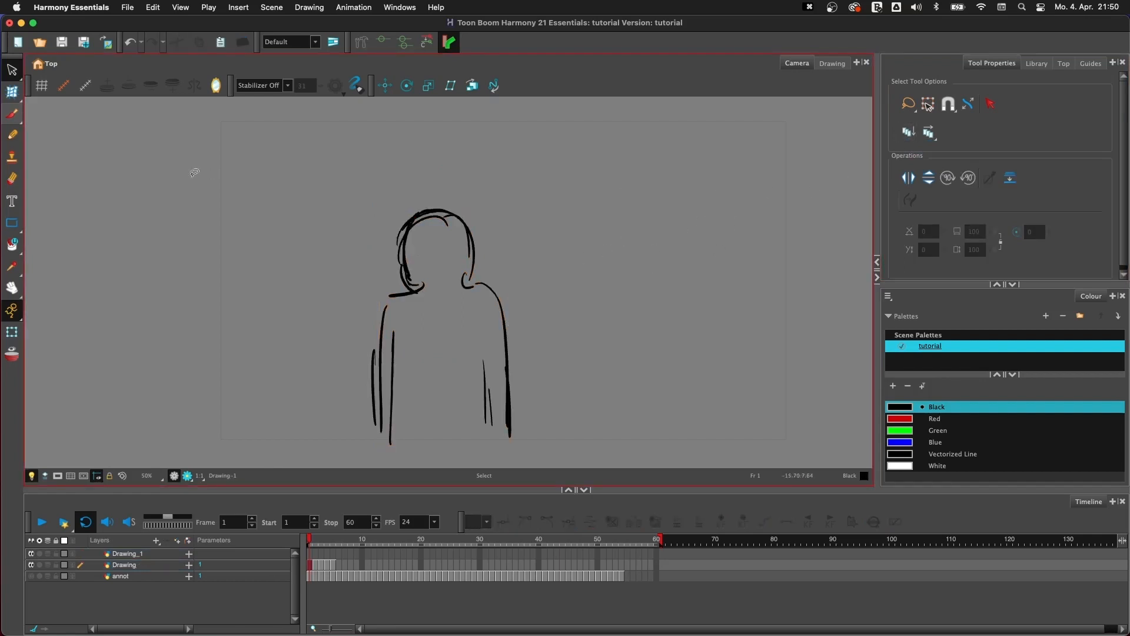
- Trace the rough figure's head, shoulders and outer arms on frame 1 of the Drawing_1 layer with the brush
left_click(141, 553)
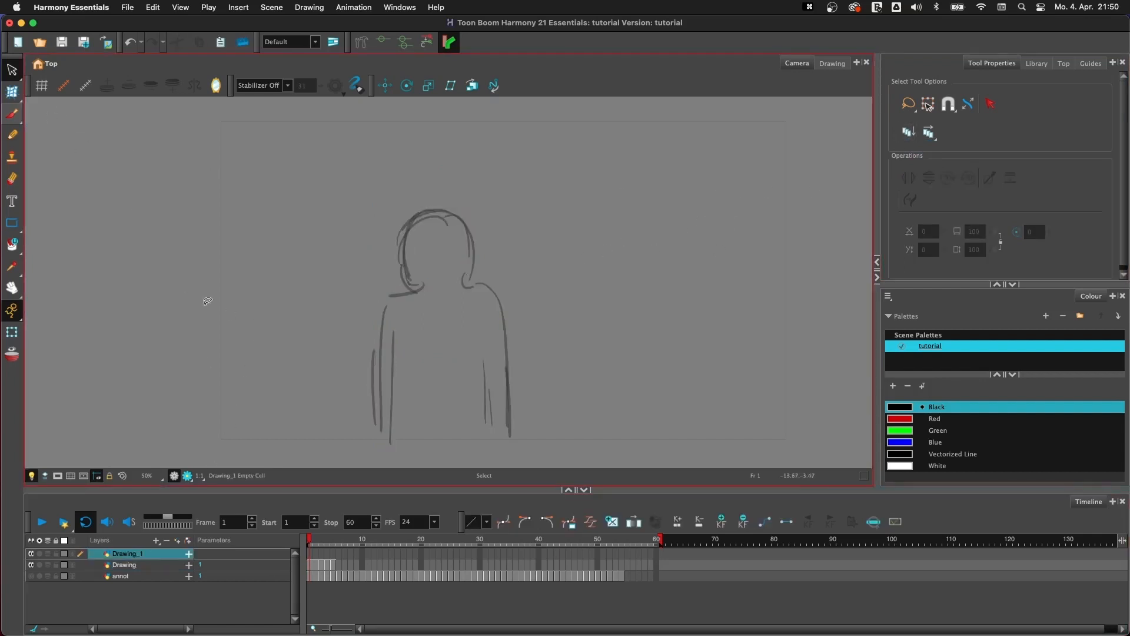
left_click(11, 113)
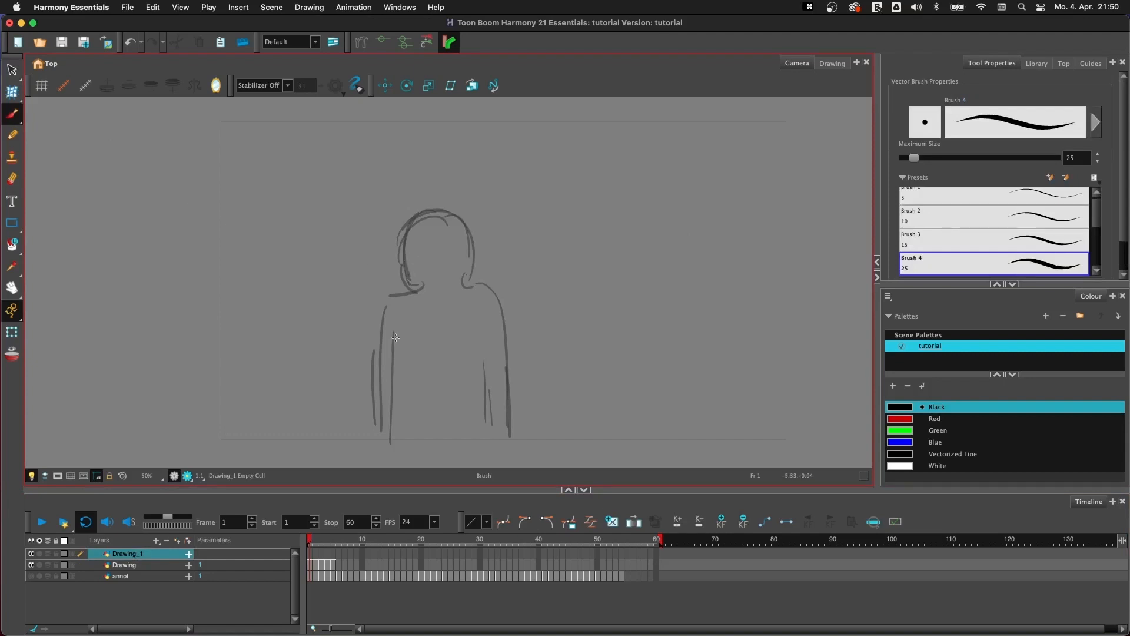
left_click(309, 556)
key("2")
key("2")
key("2")
key("2")
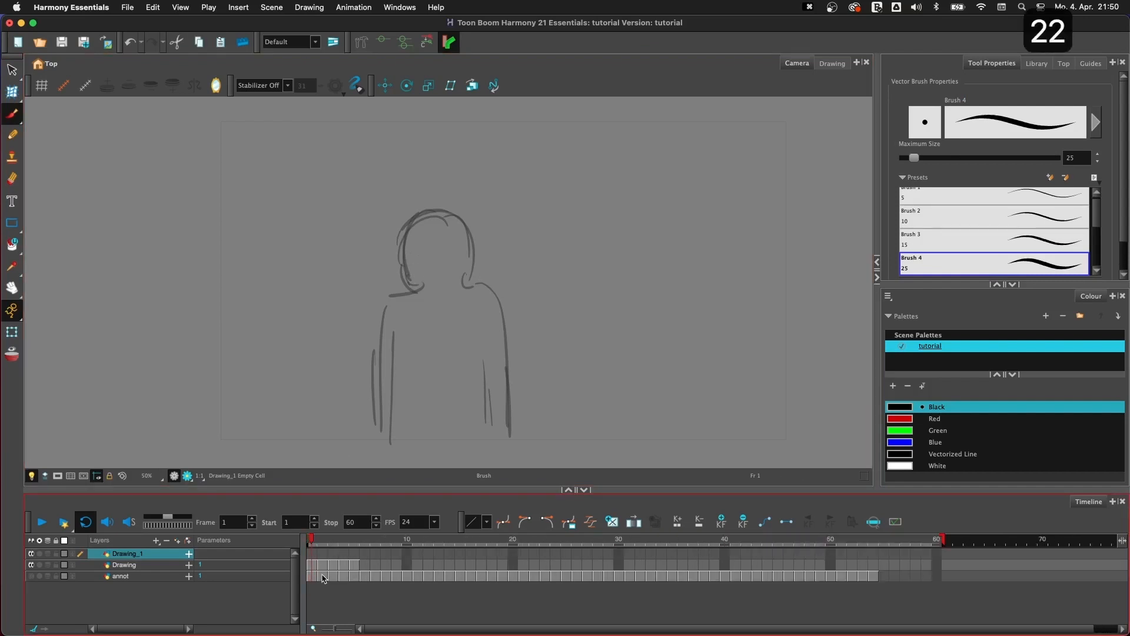
key("1")
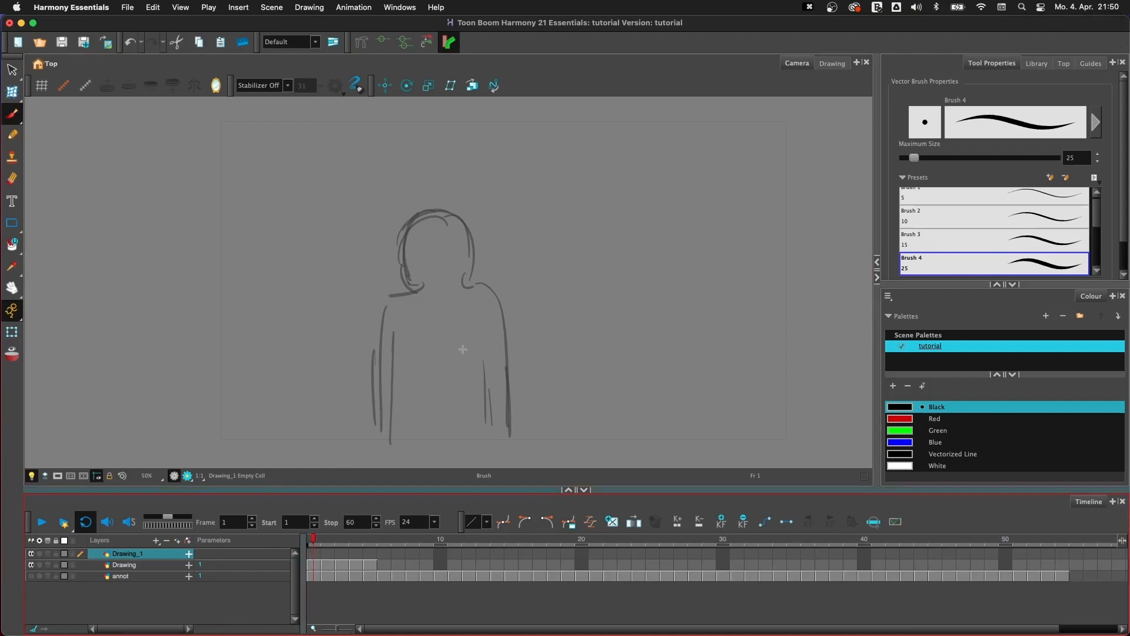
mouse_move(413, 291)
left_mouse_down()
mouse_move(424, 212)
mouse_move(469, 262)
mouse_move(466, 282)
mouse_move(375, 438)
mouse_move(376, 466)
left_mouse_up()
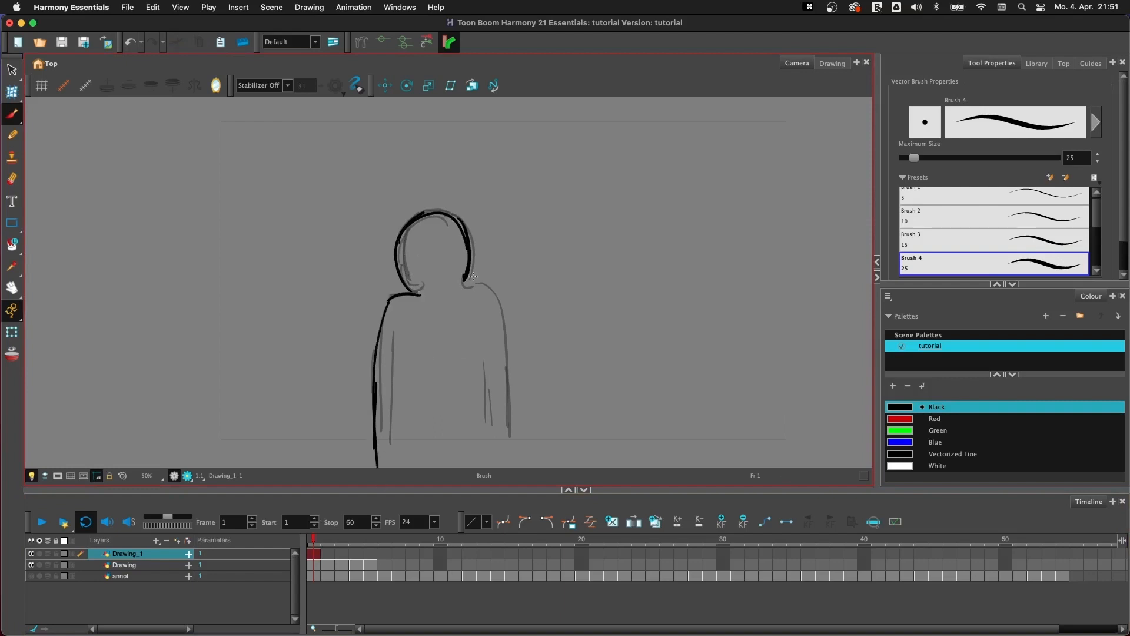
left_click_drag(464, 287, 508, 452)
- Hide the rough Drawing layer and brush the figure's inner arm lines on Drawing_1
left_click(31, 565)
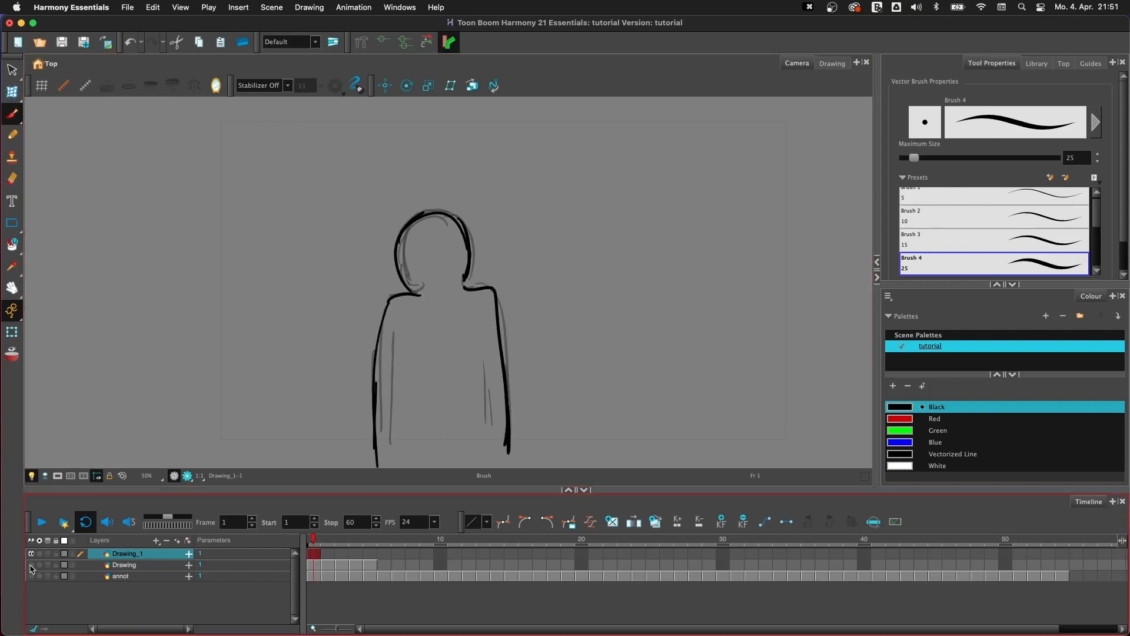
left_click_drag(398, 326, 389, 468)
left_click_drag(482, 327, 500, 454)
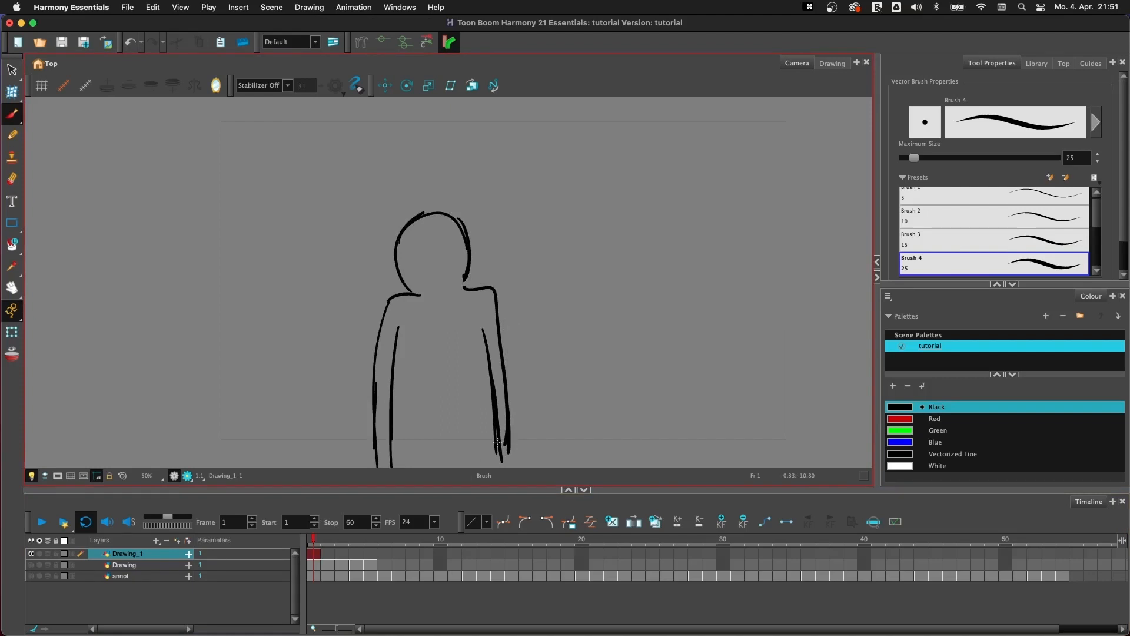
- Brush angled shoulders and long outer arm lines on frame 2 of Drawing_1, comparing against frame 1
left_click(328, 540)
left_click(313, 541)
key("period")
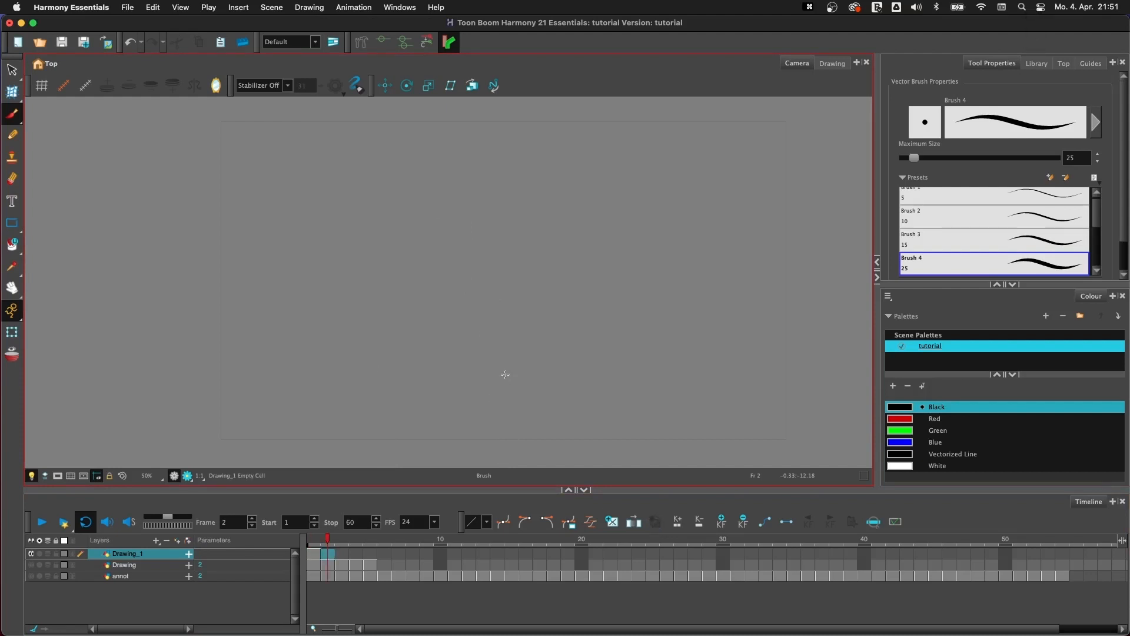
key("comma")
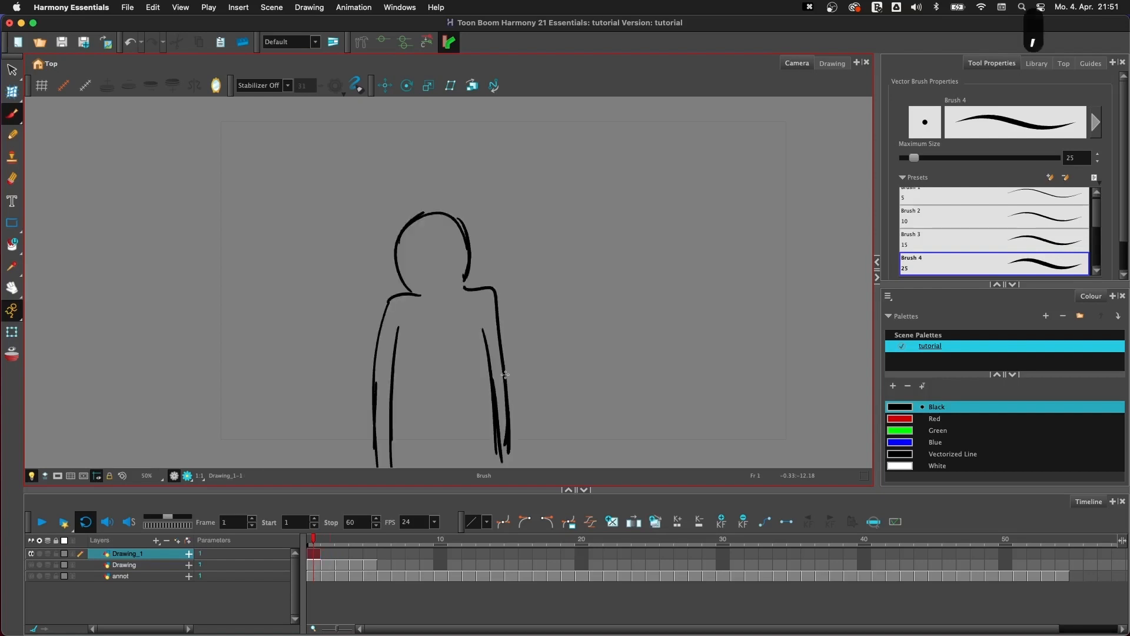
key("period")
key("comma")
key("period")
mouse_move(379, 289)
left_mouse_down()
mouse_move(401, 305)
mouse_move(382, 450)
left_mouse_up()
mouse_move(449, 303)
left_mouse_down()
mouse_move(475, 287)
mouse_move(495, 445)
left_mouse_up()
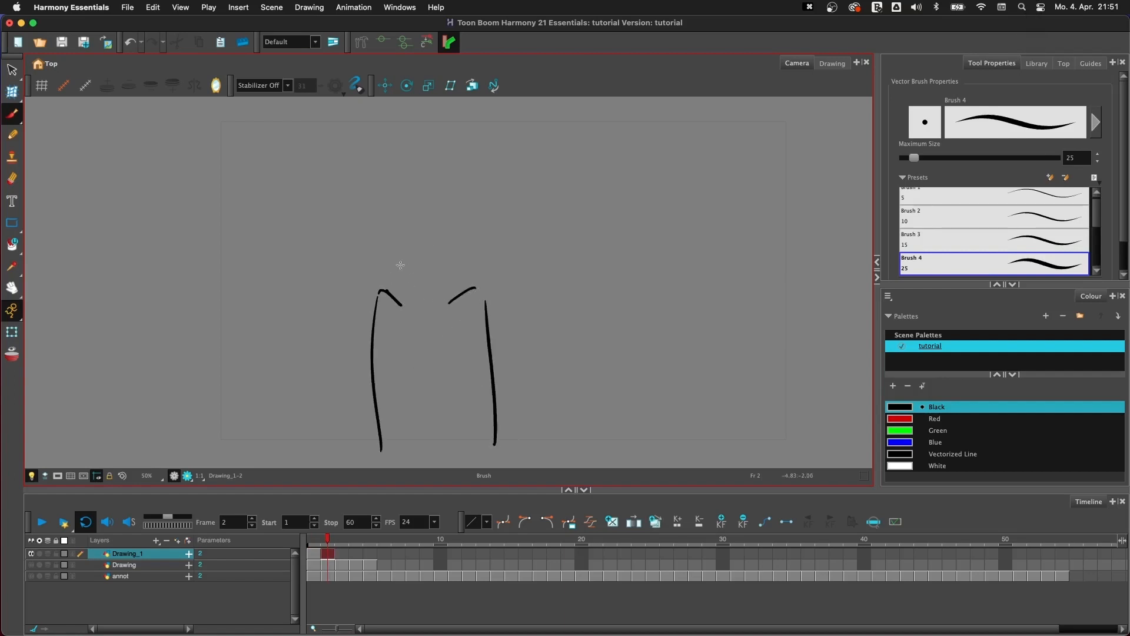
- Add a lowered, domed head and the inner arm strokes to the frame 2 figure
left_click_drag(393, 278, 444, 295)
mouse_move(411, 253)
left_mouse_down()
mouse_move(449, 272)
mouse_move(449, 296)
left_mouse_up()
mouse_move(396, 265)
left_mouse_down()
mouse_move(415, 250)
mouse_move(450, 277)
left_mouse_up()
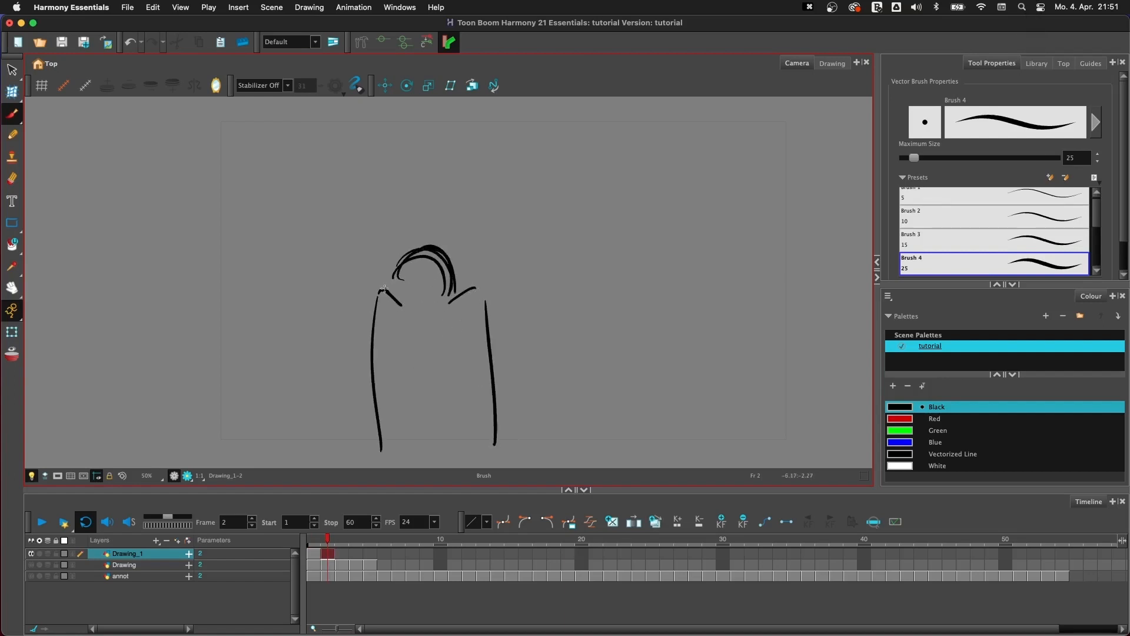
left_click_drag(377, 308, 376, 467)
left_click_drag(393, 352, 396, 465)
left_click_drag(471, 349, 484, 452)
left_click_drag(478, 369, 483, 451)
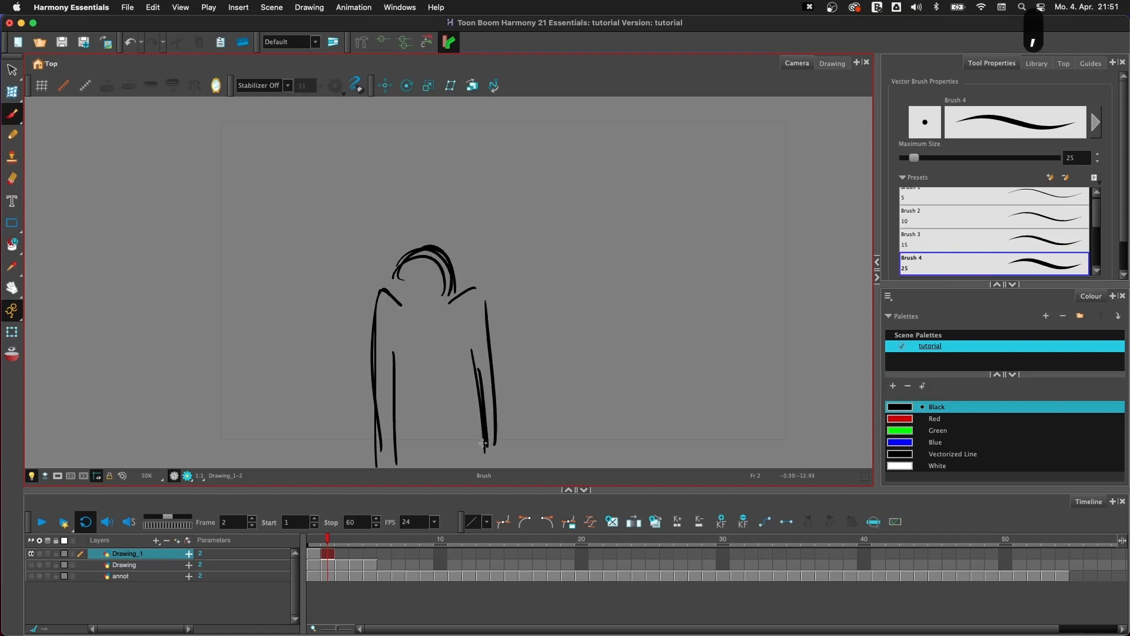
- Flip between frames 1 and 2 of Drawing_1 to compare the two poses
key("comma")
key("period")
key("comma")
key("period")
key("comma")
- Brush a tilted oval head with two small eyes on the empty frame 3 of Drawing_1, comparing against the earlier frames
key("period")
key("comma")
key("period")
key("comma")
key("period")
key("comma")
key("period")
key("comma")
key("period")
key("period")
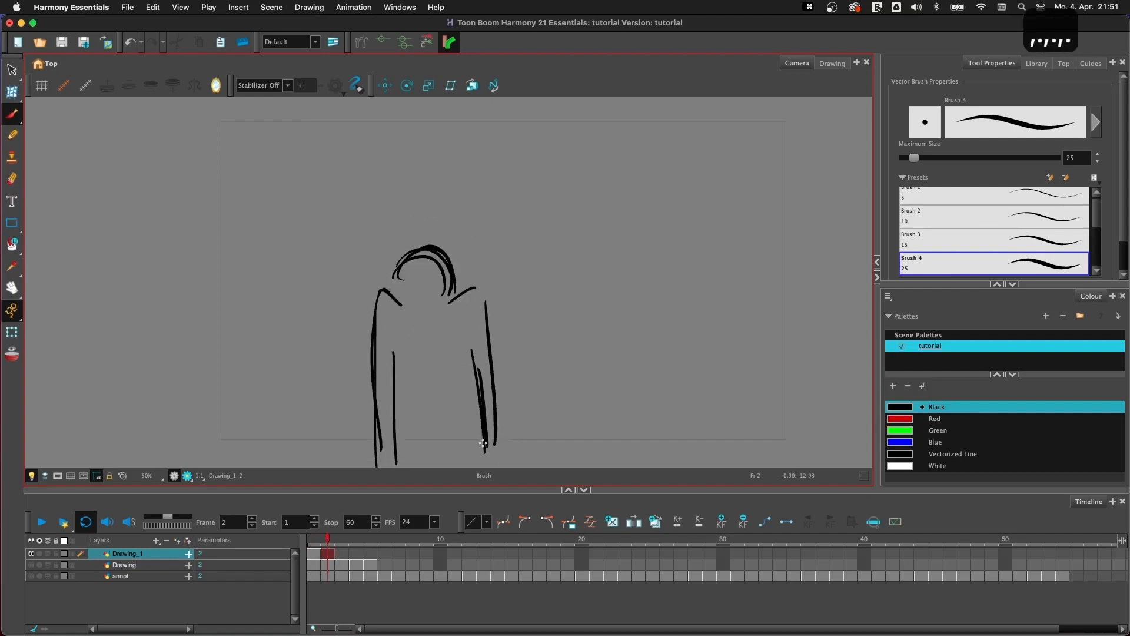
key("period")
key("comma")
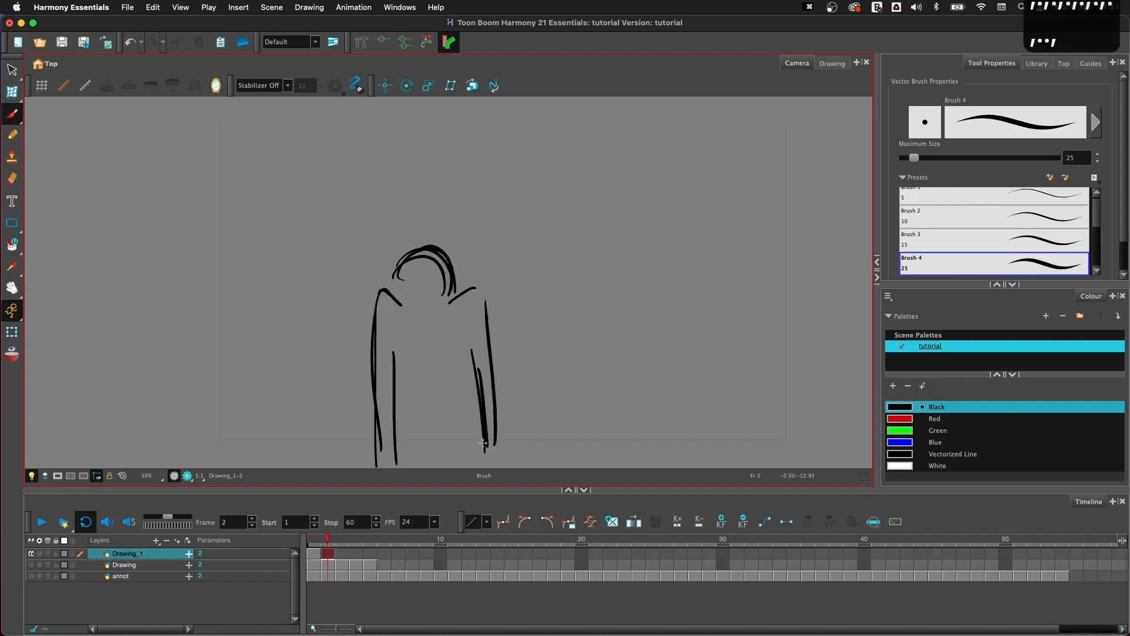
key("comma")
key("comma")
key("period")
key("period")
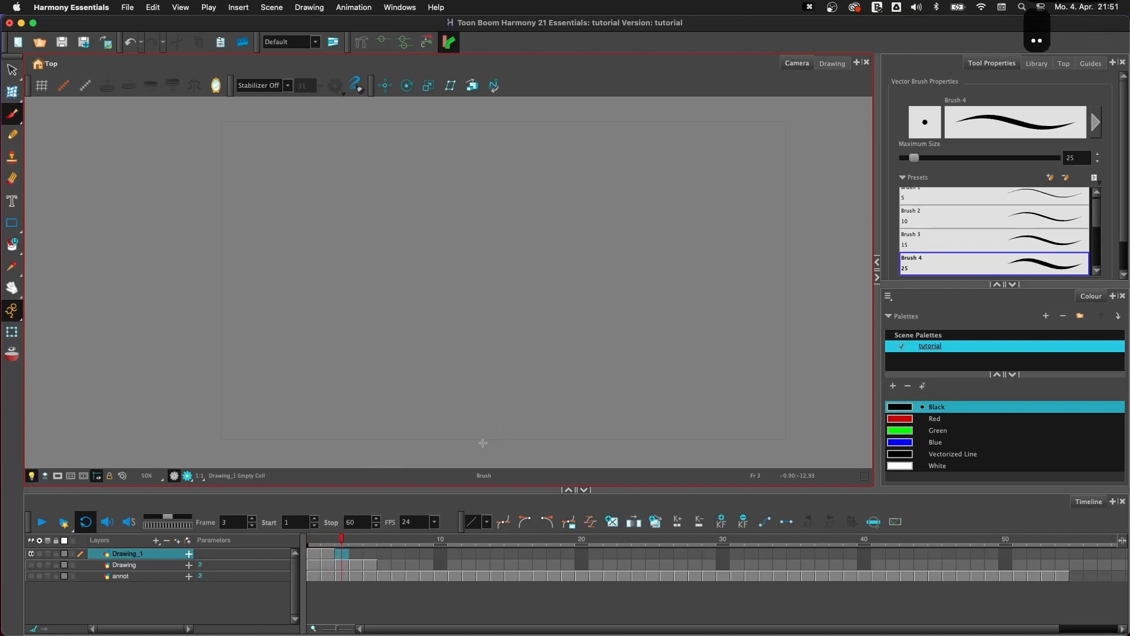
mouse_move(412, 222)
left_mouse_down()
mouse_move(438, 305)
mouse_move(396, 310)
left_mouse_up()
mouse_move(397, 259)
left_mouse_down()
mouse_move(398, 269)
mouse_move(412, 266)
left_mouse_up()
- Brush the shoulder curve, long inner and outer arm lines and dark mouth strokes on the frame 3 figure
mouse_move(415, 306)
left_mouse_down()
mouse_move(441, 288)
mouse_move(442, 335)
left_mouse_up()
left_click_drag(447, 288, 456, 458)
left_click_drag(455, 386, 447, 456)
left_click_drag(383, 321, 400, 466)
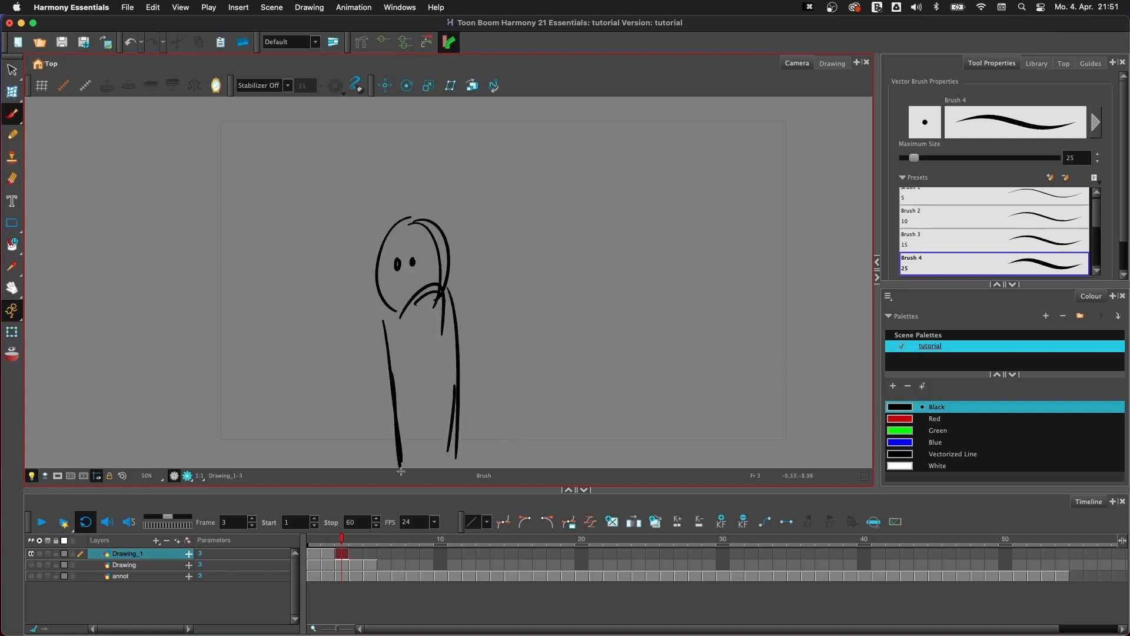
left_click_drag(409, 356, 425, 466)
mouse_move(403, 284)
left_mouse_down()
mouse_move(393, 298)
mouse_move(424, 285)
left_mouse_up()
left_click_drag(402, 303, 406, 298)
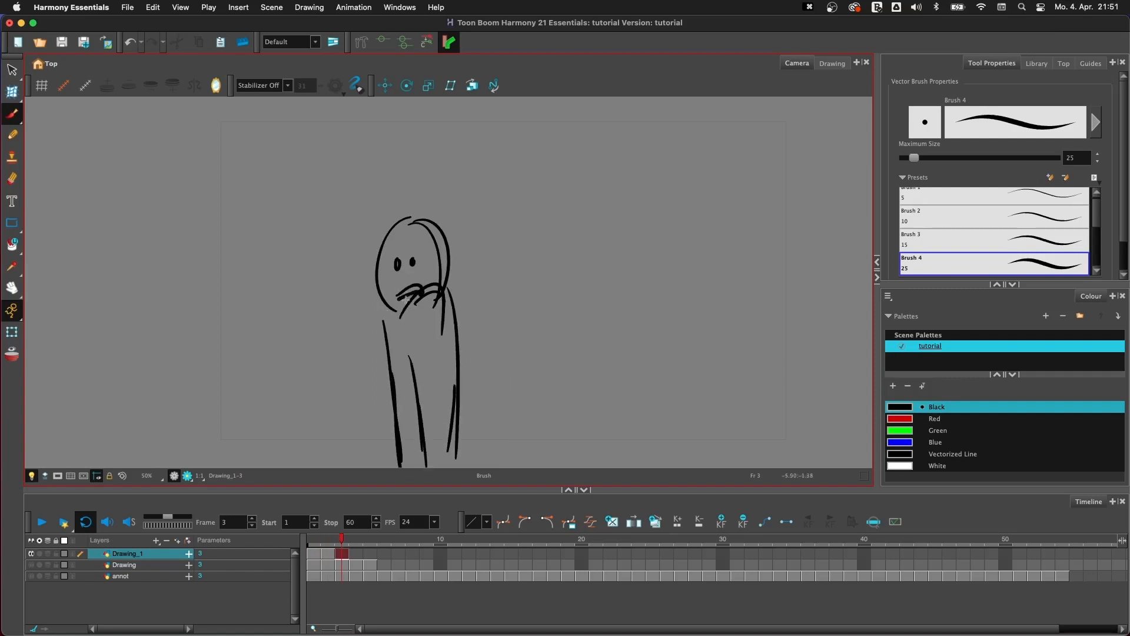
- Flip back and forth through frames 1 to 3 of Drawing_1 to examine how the poses move
key("comma")
key("comma")
key("period")
key("period")
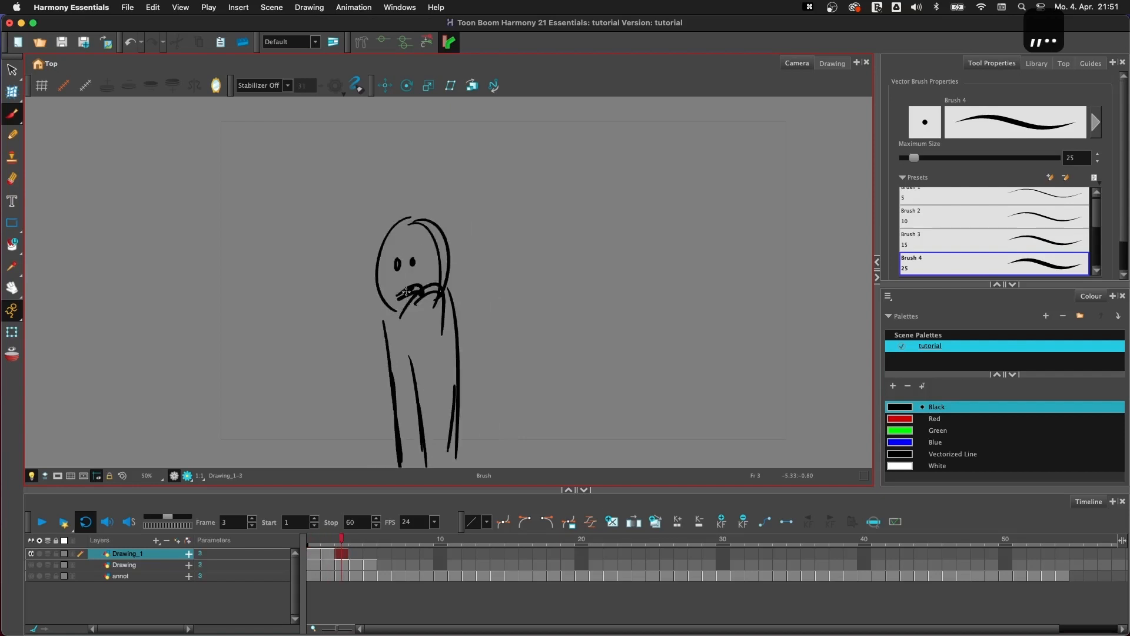
key("comma")
key("period")
key("comma")
key("period")
key("comma")
key("comma")
key("comma")
key("period")
key("period")
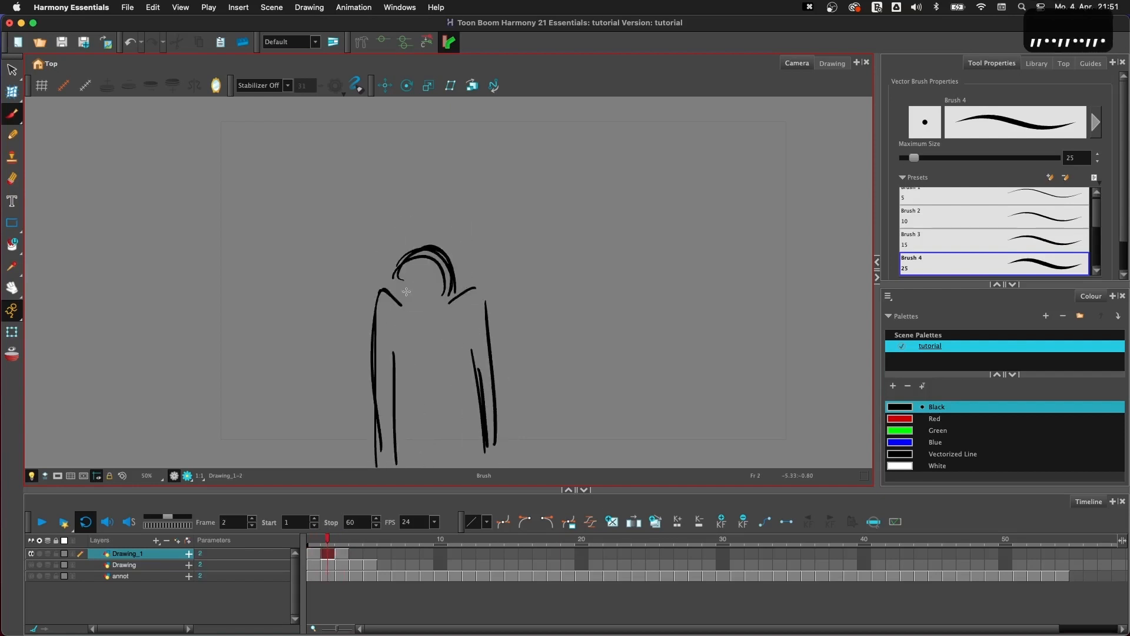
key("comma")
key("comma")
key("period")
key("period")
key("period")
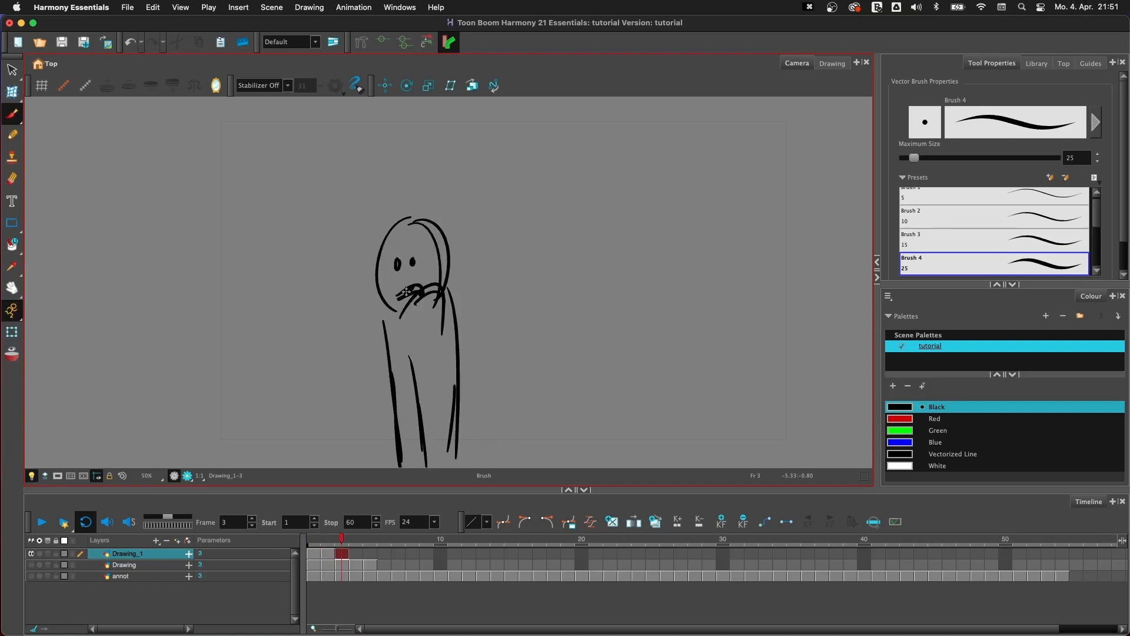
- Turn on onion skin and shorten its range to one previous drawing
left_click(15, 359)
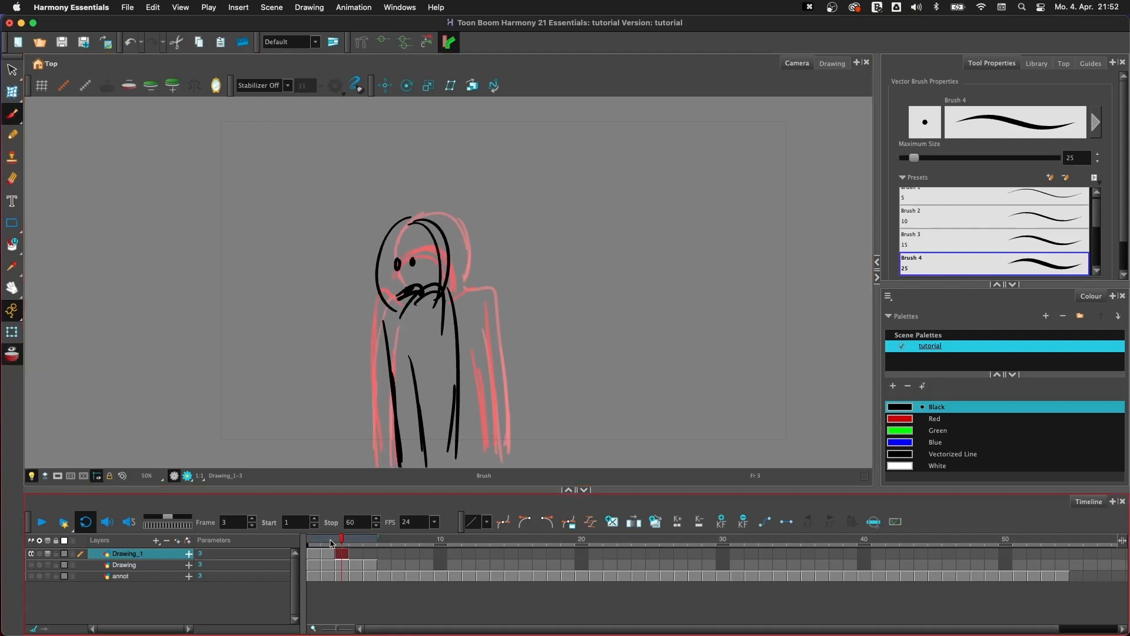
mouse_move(340, 542)
left_mouse_down()
mouse_move(309, 542)
mouse_move(412, 542)
mouse_move(359, 545)
left_mouse_up()
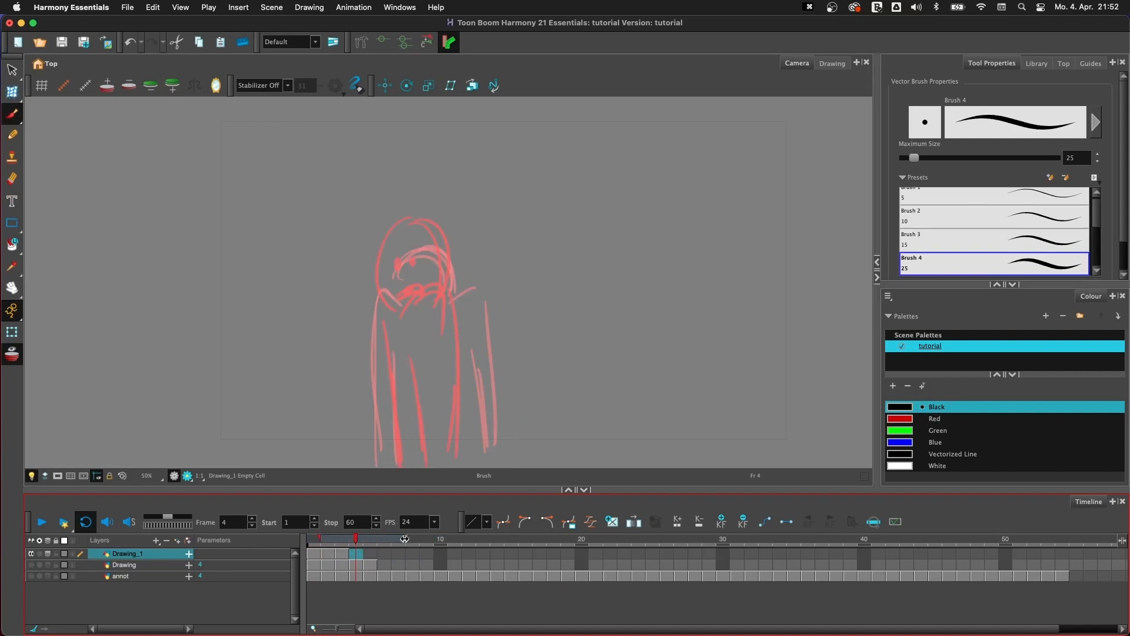
left_click_drag(322, 540, 347, 541)
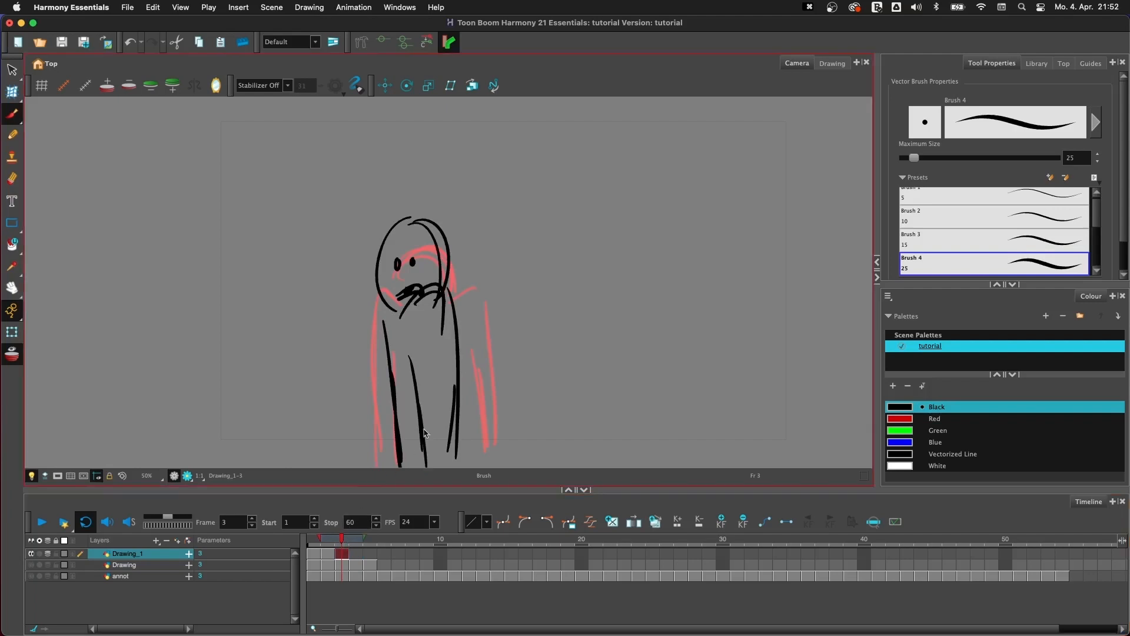
- Step through the frames of Drawing_1 with onion skin on to compare each pose with its neighbours
key(".")
key(".")
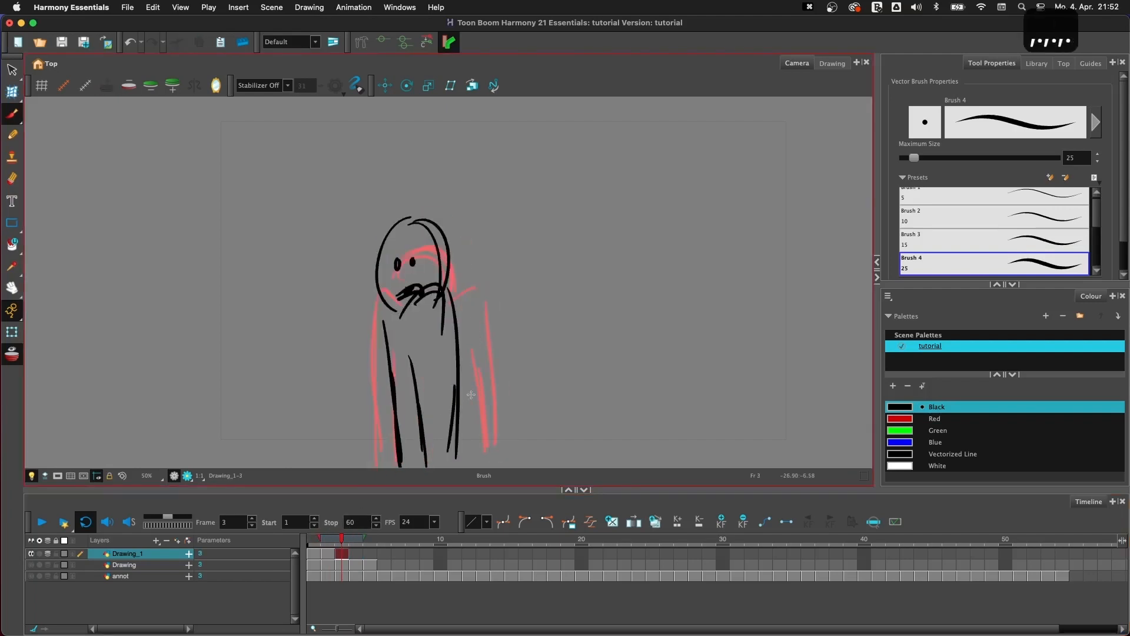
key(".")
key(".")
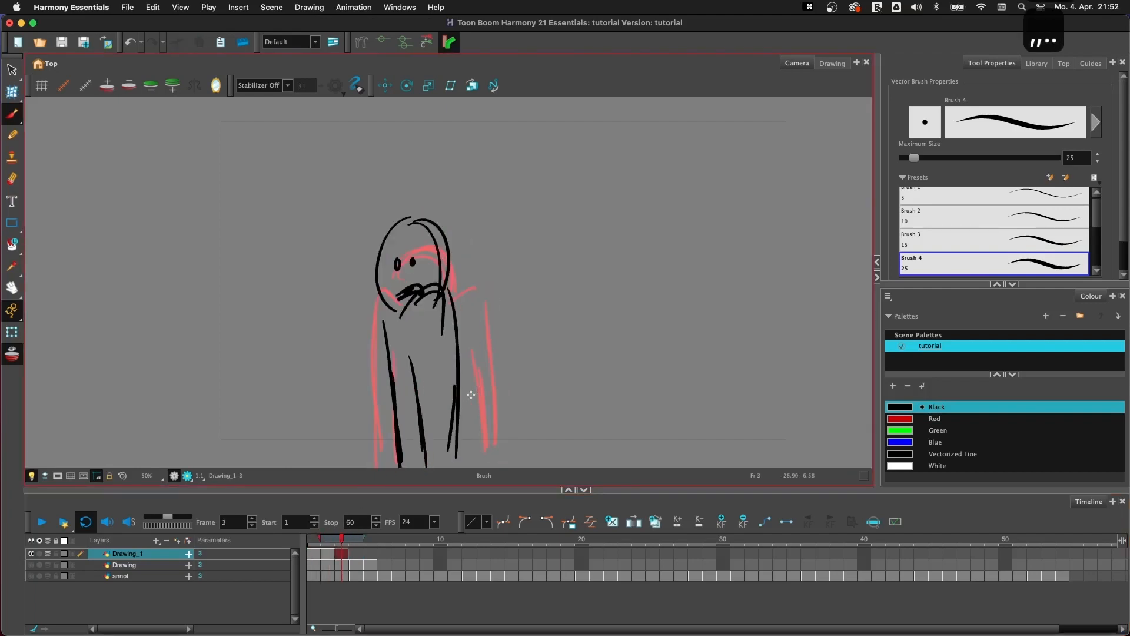
key(".")
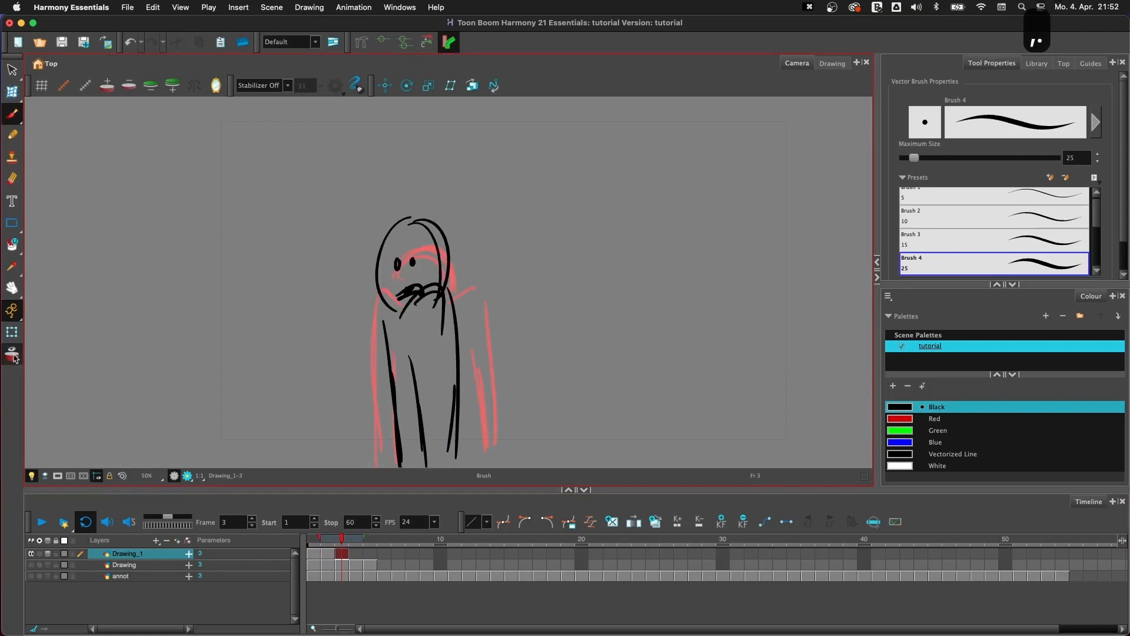
- Add and remove one previous drawing in the onion skin, and add and remove two next drawings
left_click(108, 87)
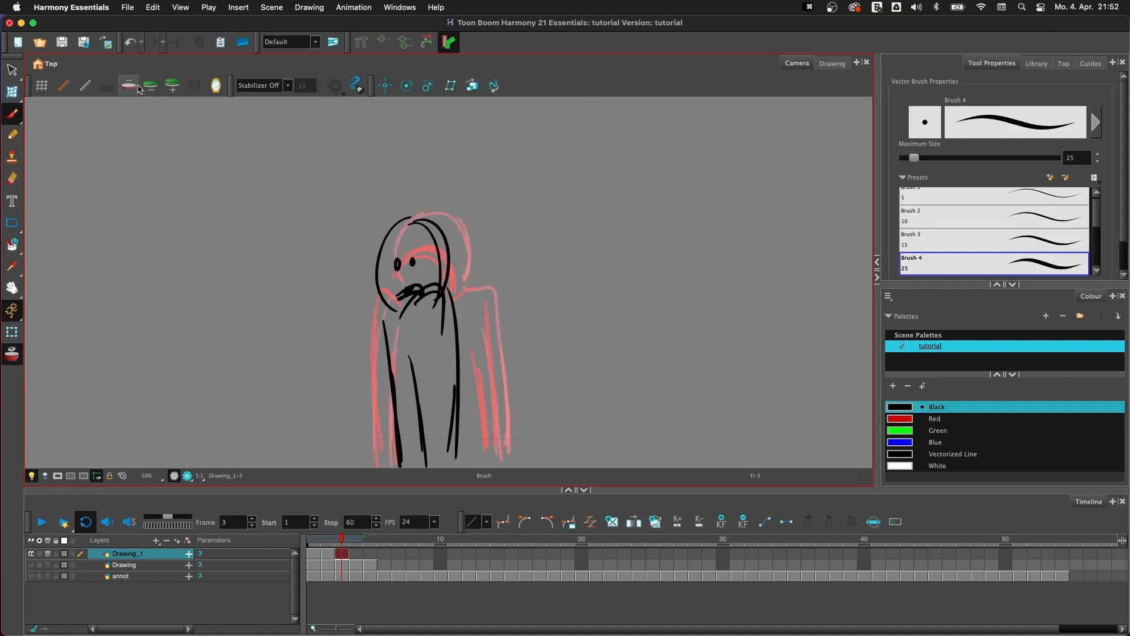
left_click(128, 86)
left_click(173, 87)
left_click(173, 88)
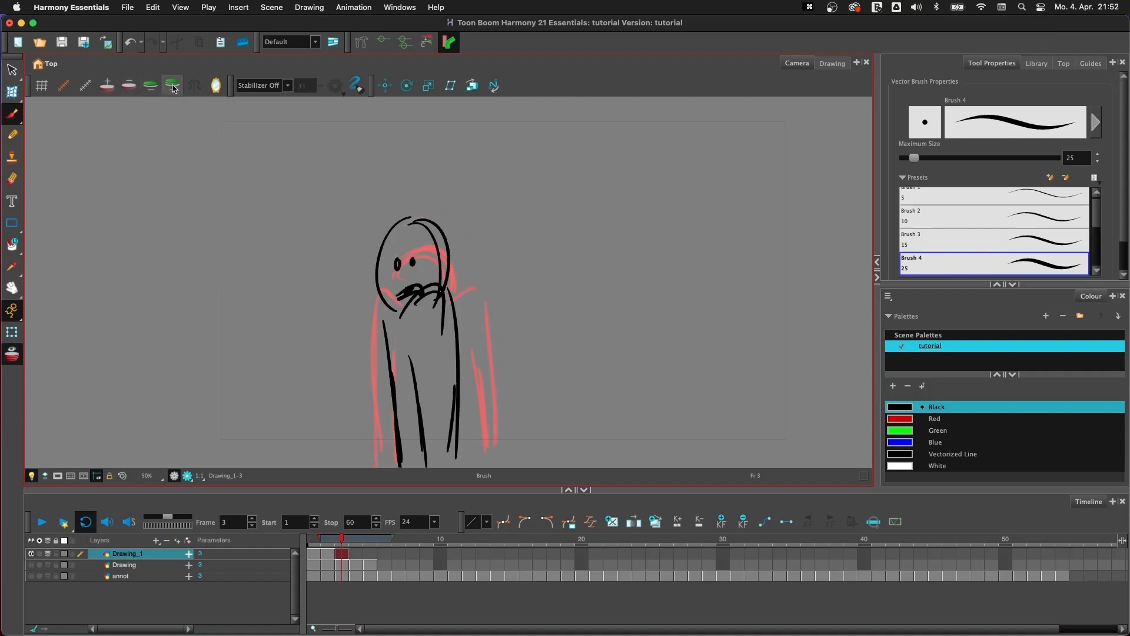
left_click(153, 89)
left_click(153, 88)
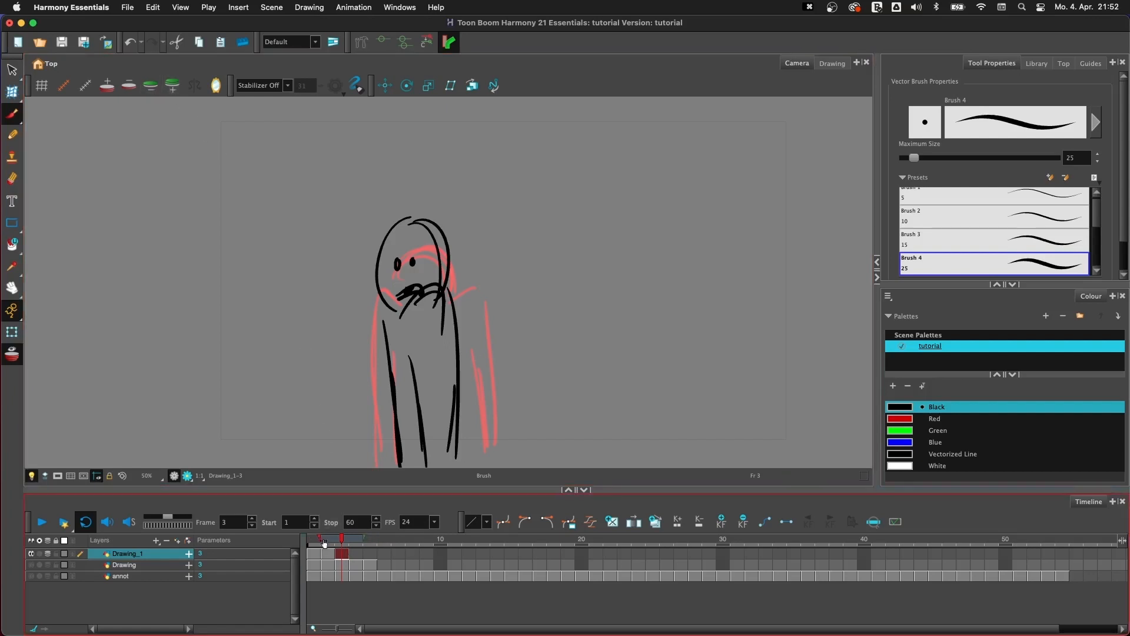
- Check frame 2 against its onion-skinned neighbours and turn onion skin off
key("comma")
key("period")
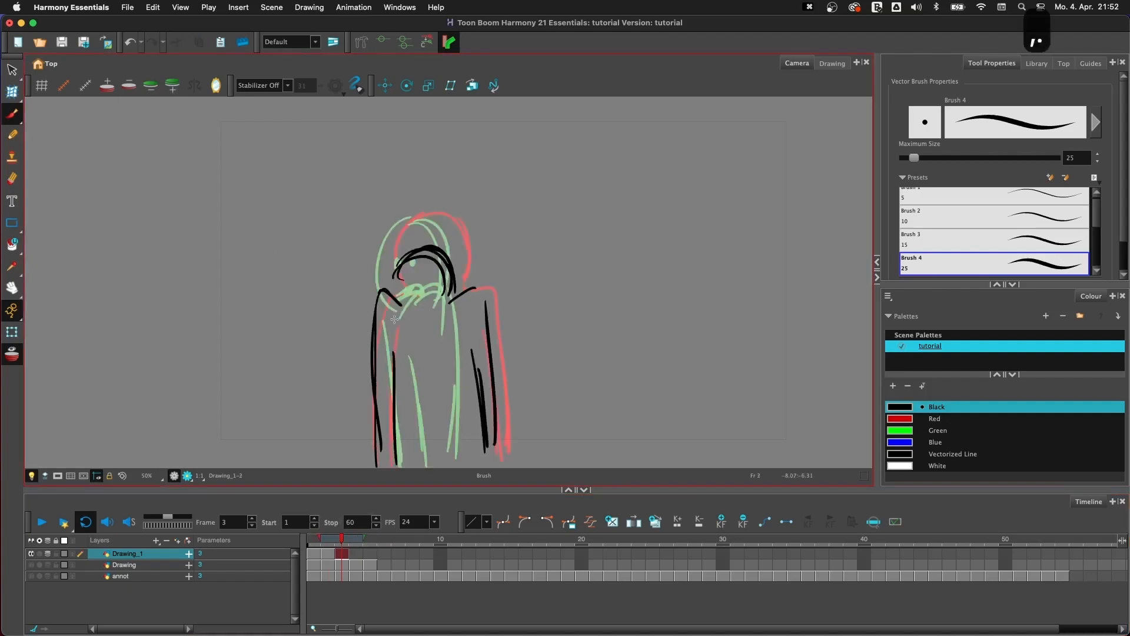
left_click(15, 355)
- Flip repeatedly through frames 1 to 3 of Drawing_1 without onion skin to judge the motion between the poses
key("comma")
key("period")
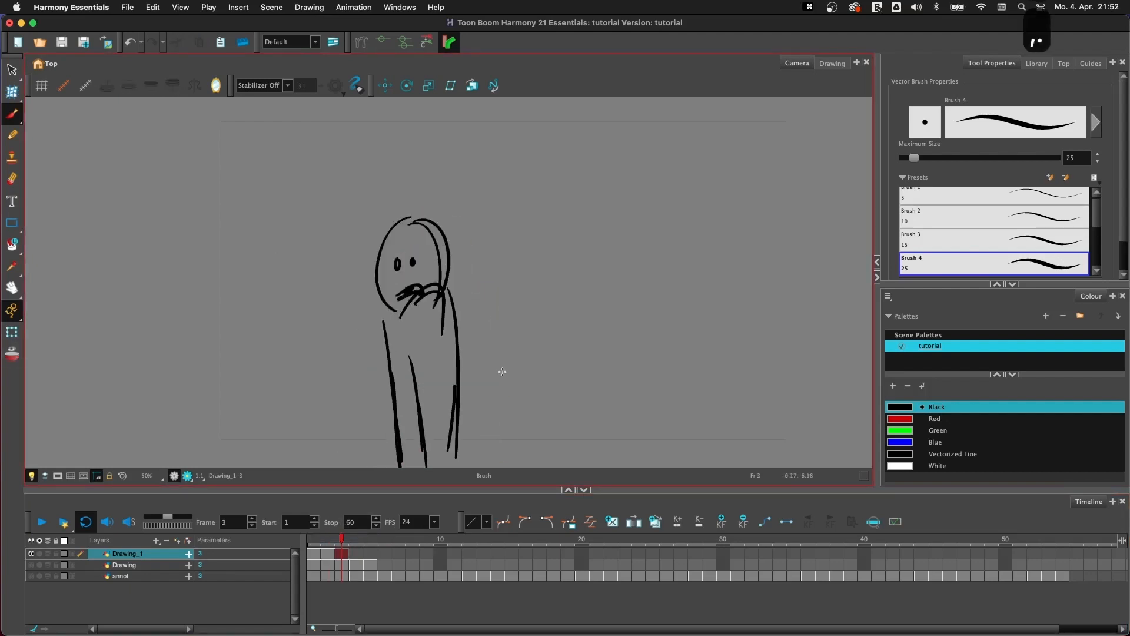
key("comma")
key("comma")
key("period")
key("period")
key("comma")
key("comma")
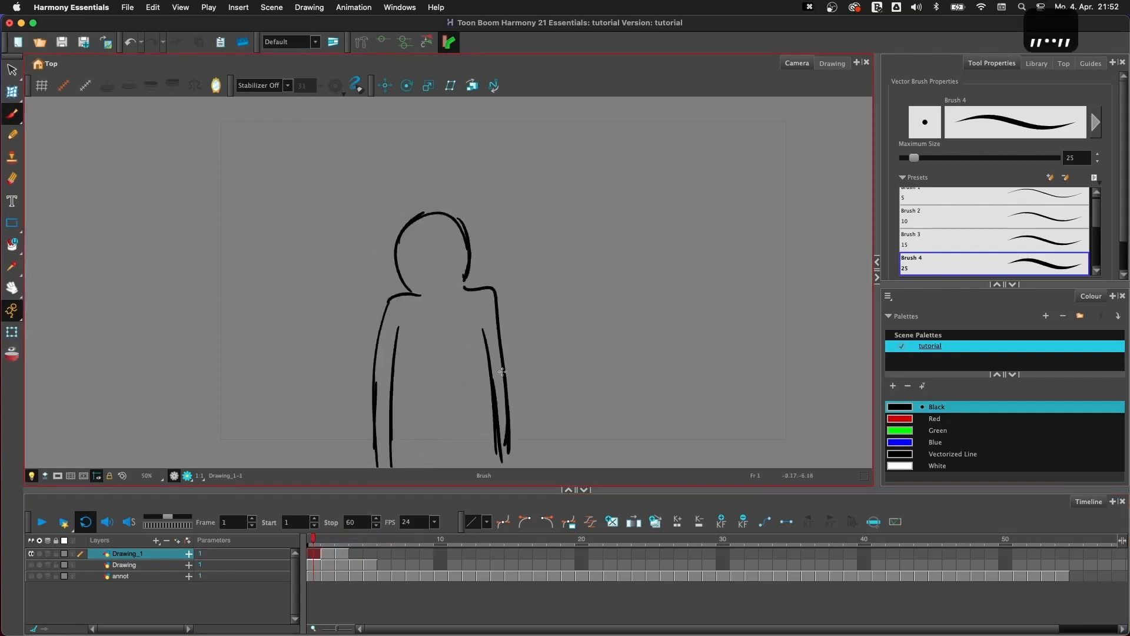
key("period")
key("period")
key("comma")
key("comma")
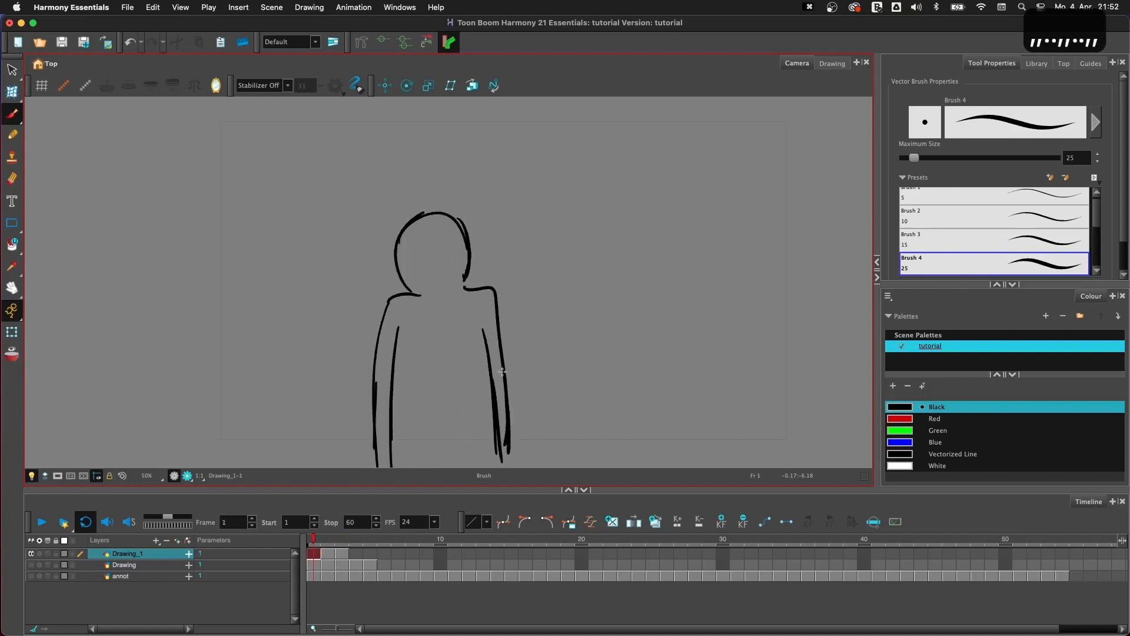
key("period")
key("period")
key("comma")
key("period")
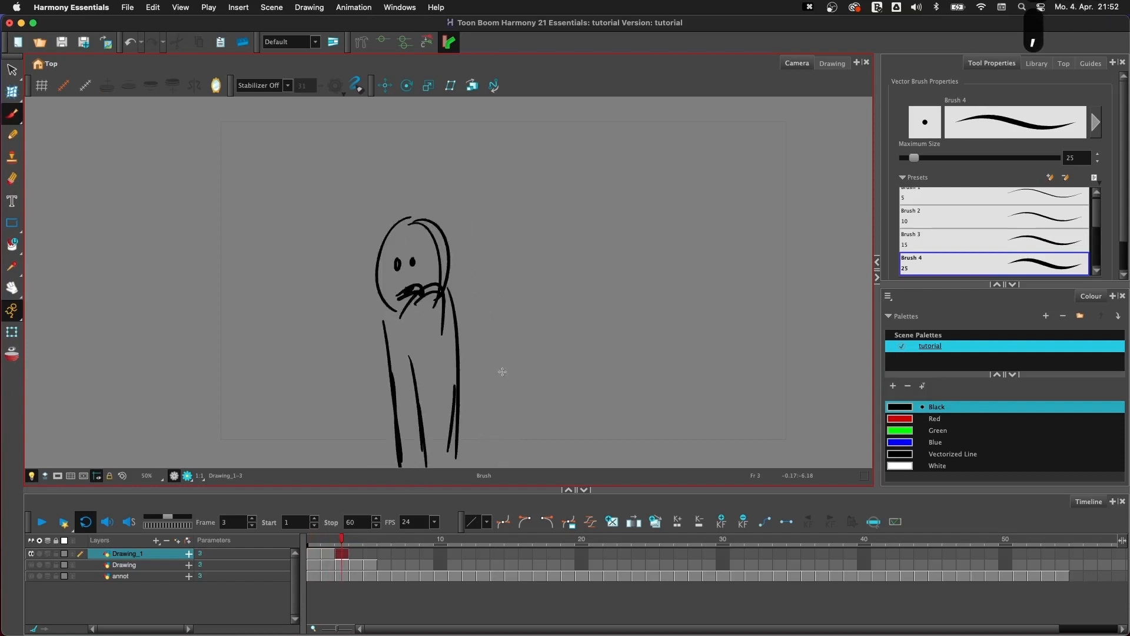
key("comma")
key("comma")
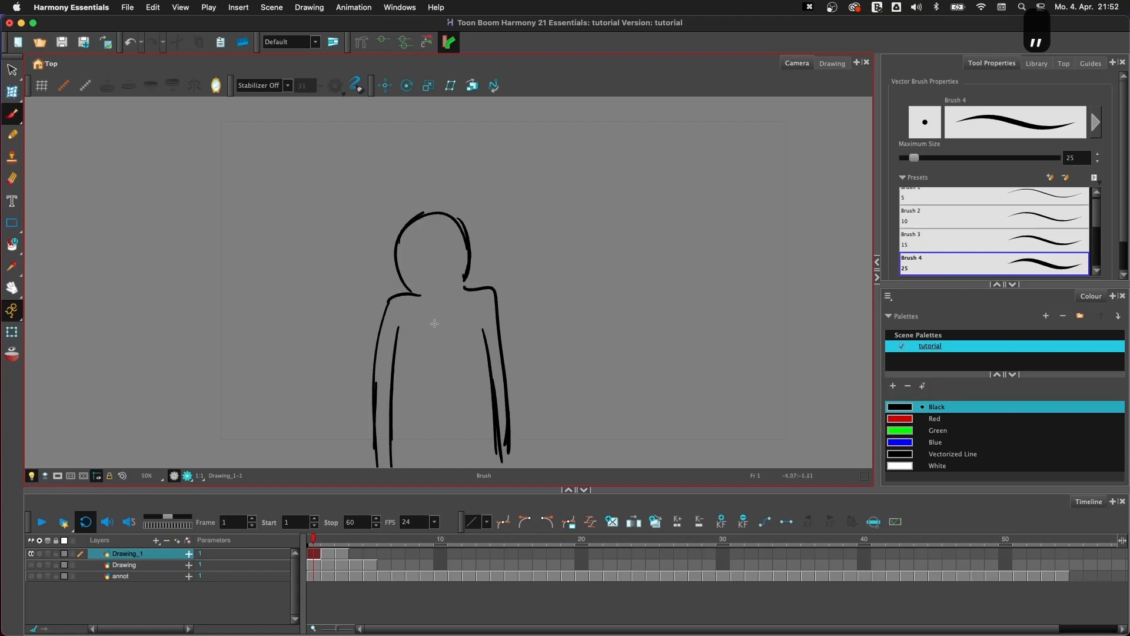
key("period")
key("period")
- Copy the frame 1 drawing of Drawing_1 and paste it on frame 4
left_click(314, 554)
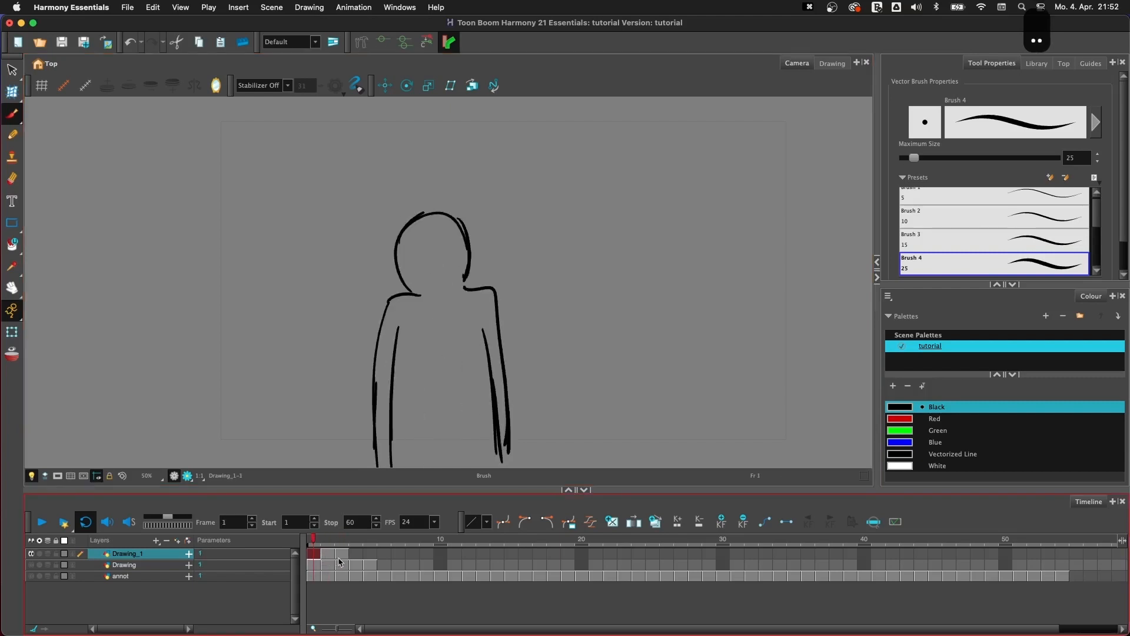
key("super+c")
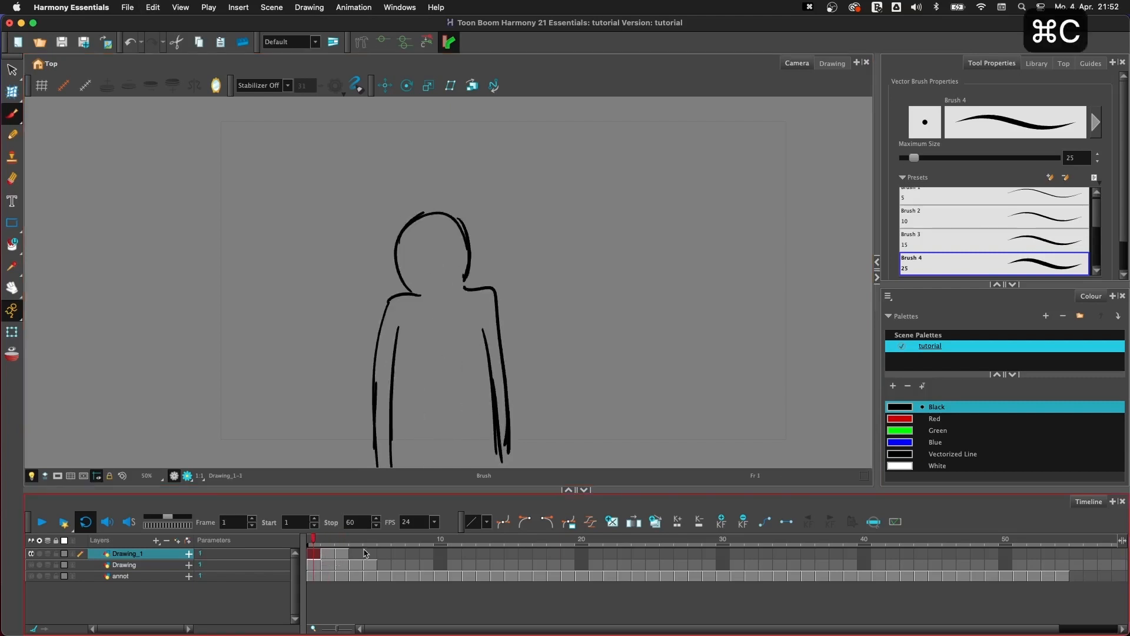
left_click(356, 554)
left_click(318, 554)
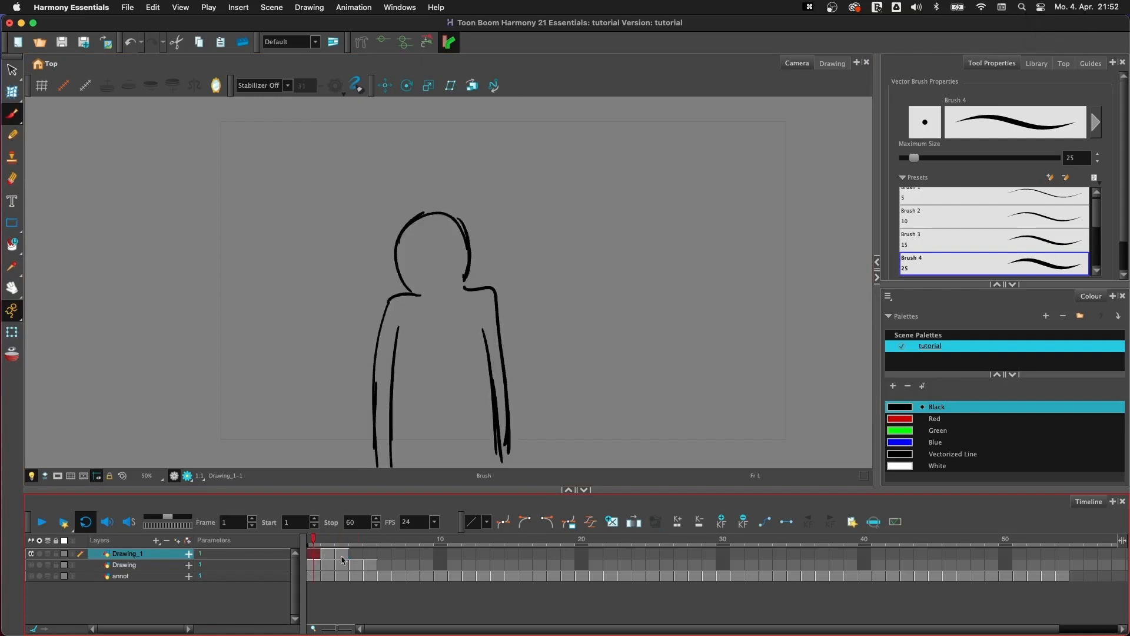
key("super+c")
left_click(356, 554)
key("super+v")
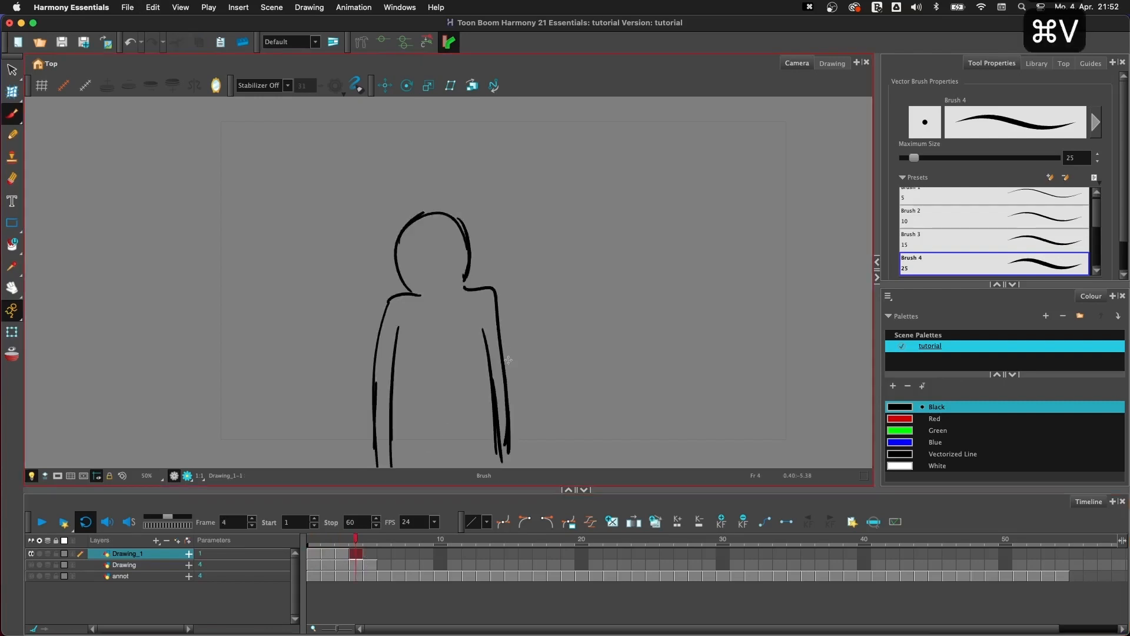
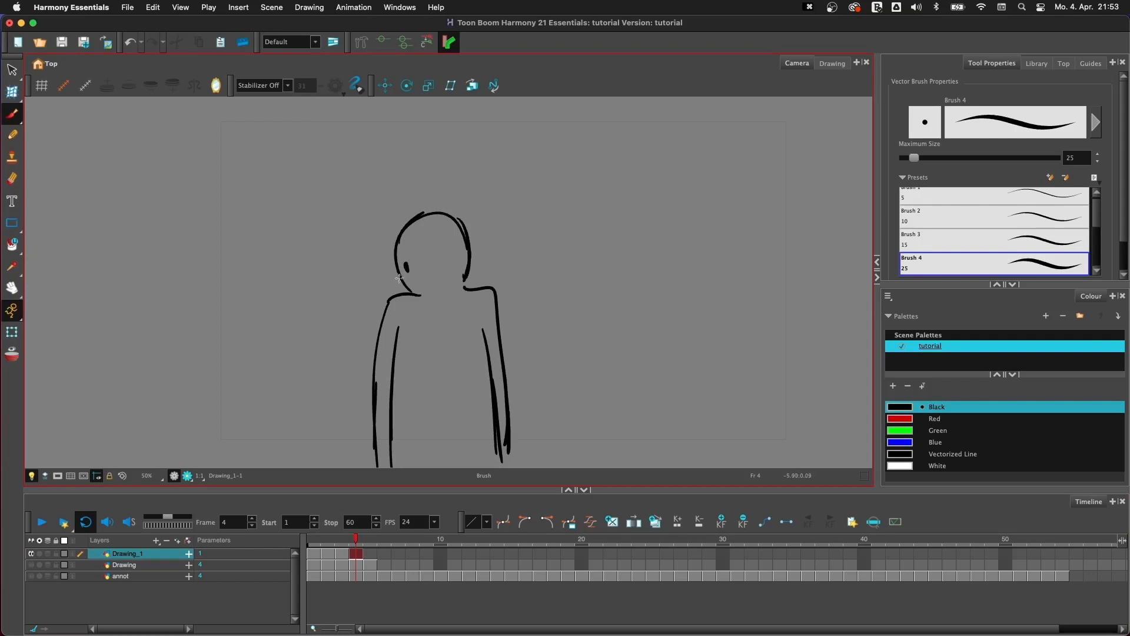
- Draw a small mouth on the face in the frame 4 drawing and compare it with the preceding frames
left_click_drag(400, 276, 405, 284)
key("comma")
key("comma")
key("period")
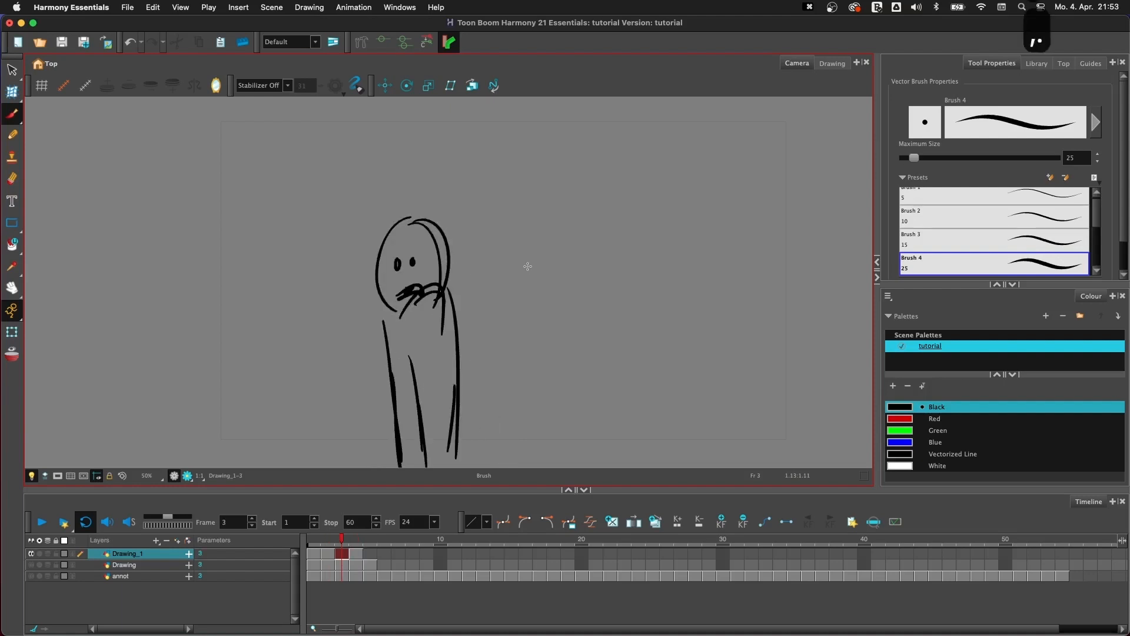
key("period")
- Flip repeatedly between frames 1 and 4 of Drawing_1 to compare the mouth in the first and last poses
key("comma")
key("period")
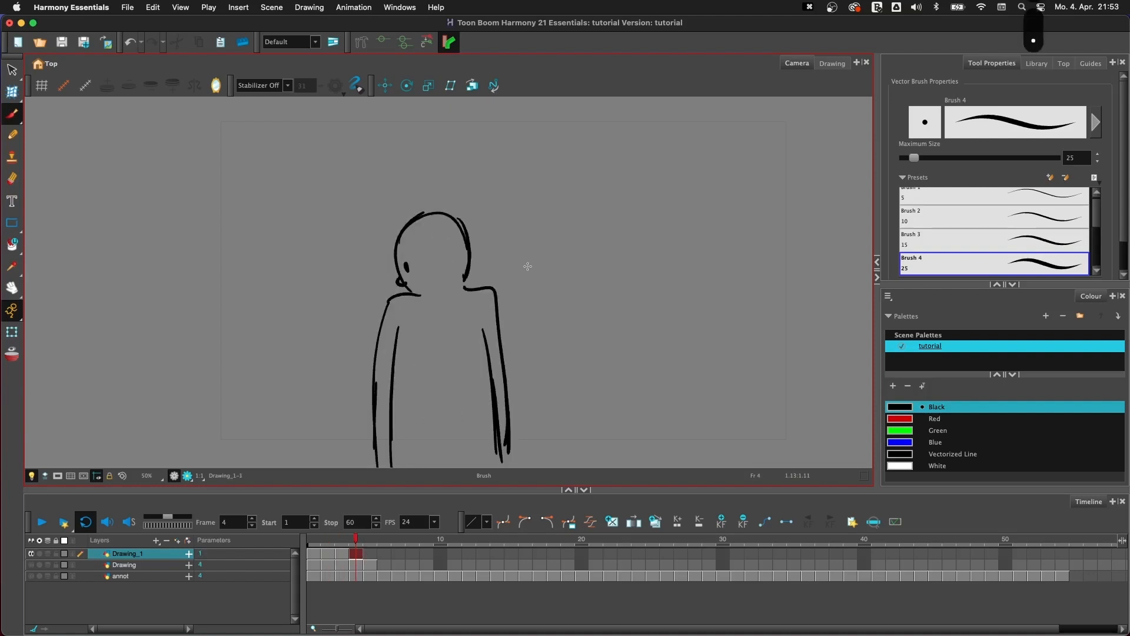
key("comma")
key("comma")
key("comma")
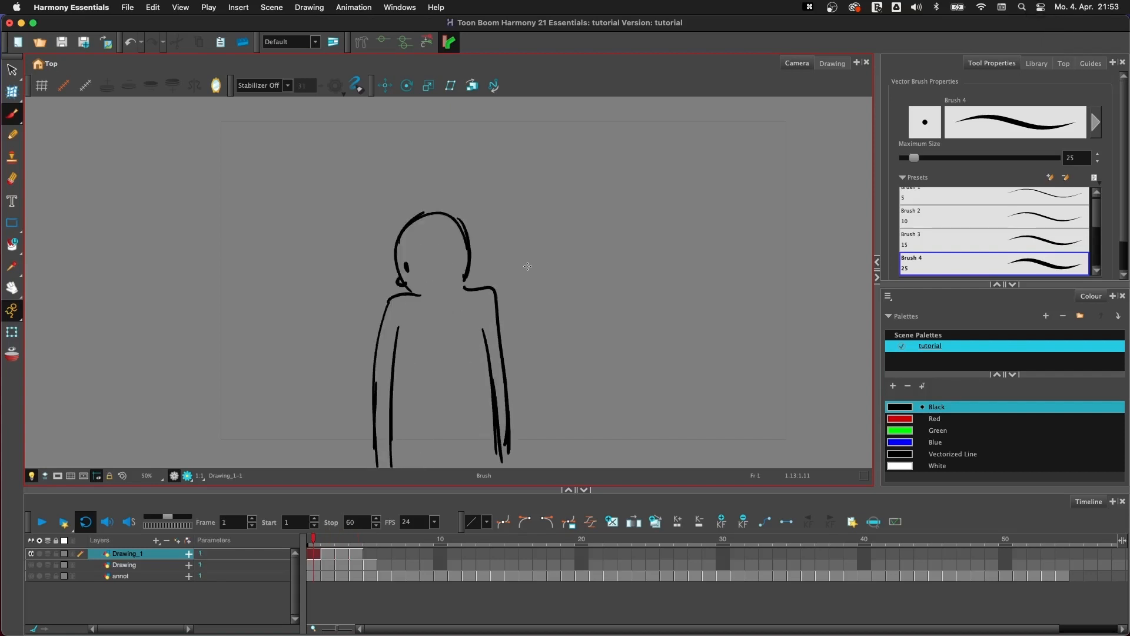
key("period")
key("period")
key("period")
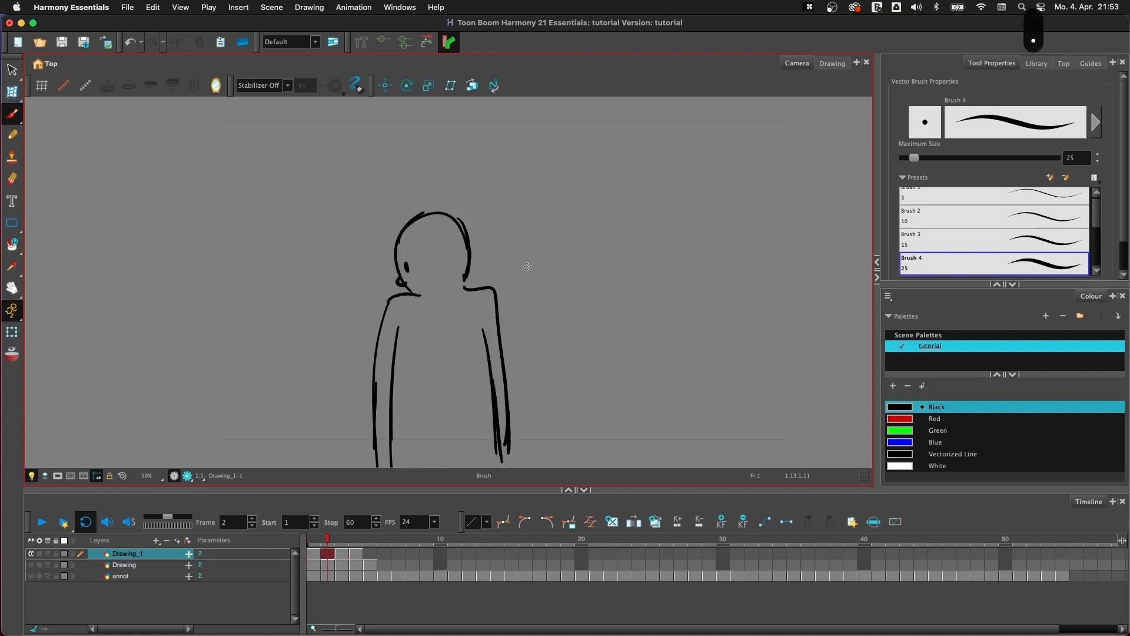
key("comma")
key("comma")
key("comma")
key("period")
key("period")
key("period")
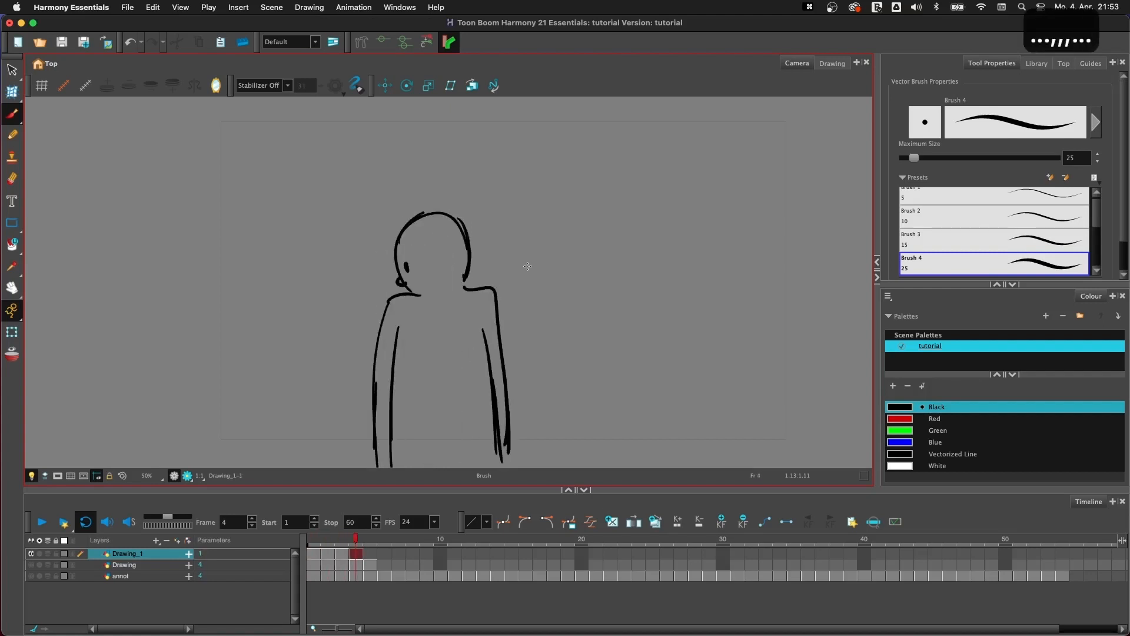
key("comma")
key("comma")
key("comma")
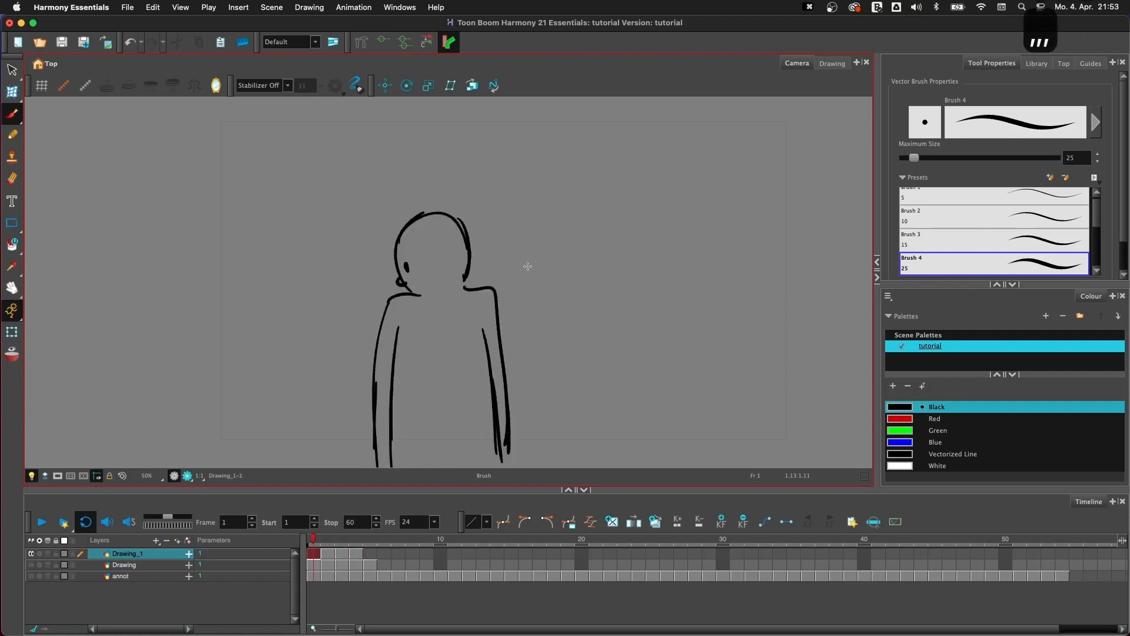
key("period")
key("period")
key("period")
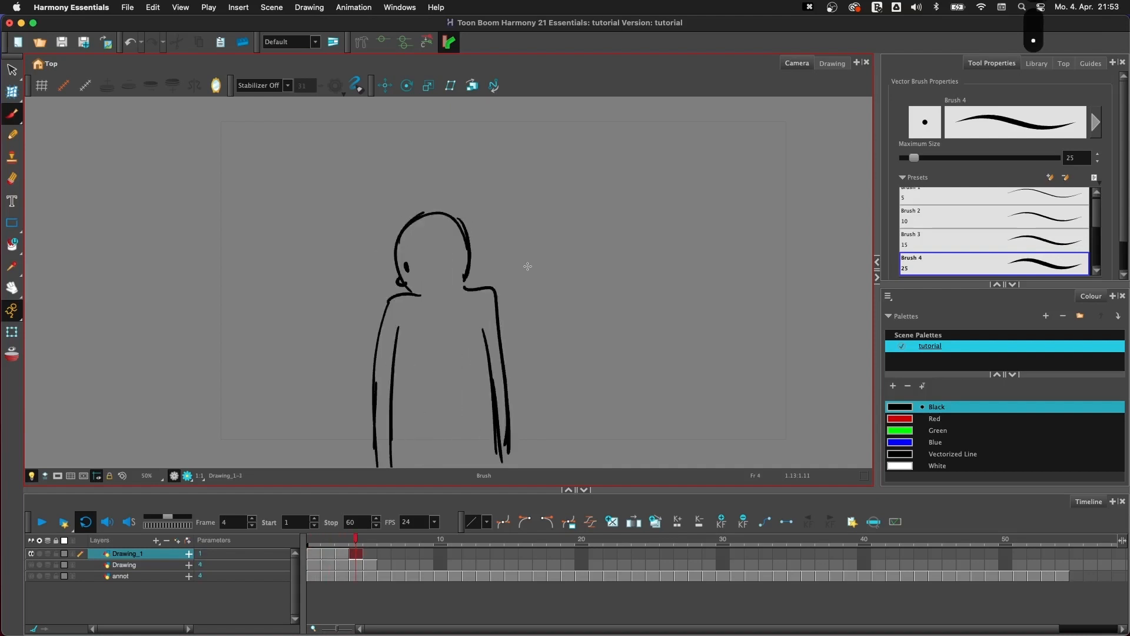
key("comma")
key("comma")
key("comma")
key("period")
key("period")
key("period")
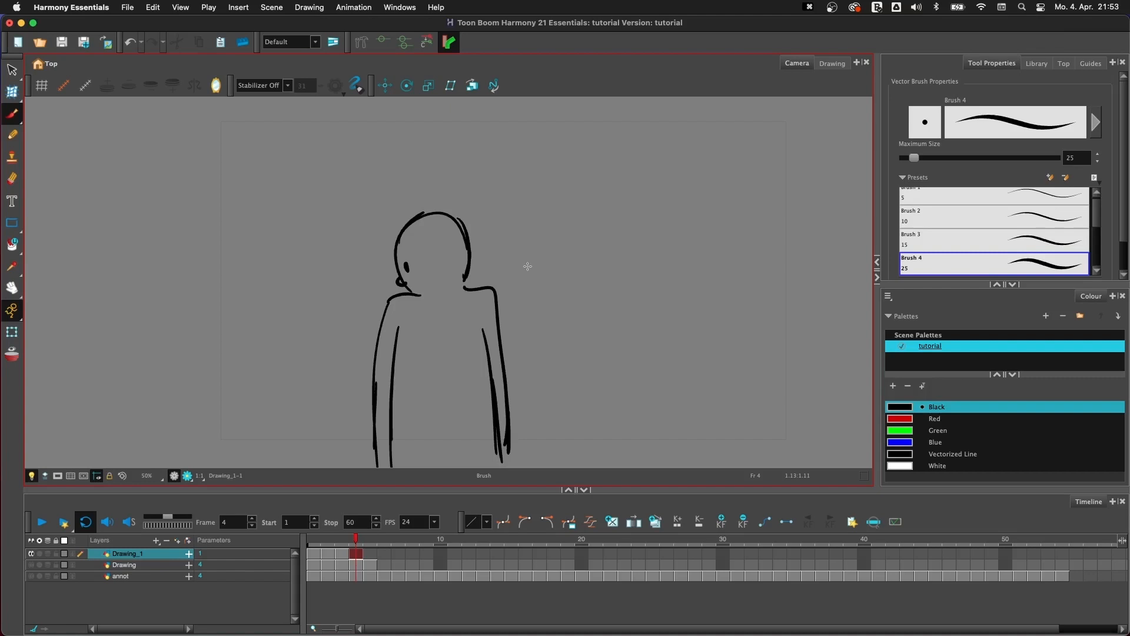
- Add the Drawing Substitutions view and enlarge it so all thumbnails of Drawing_1 fit
left_click(1113, 62)
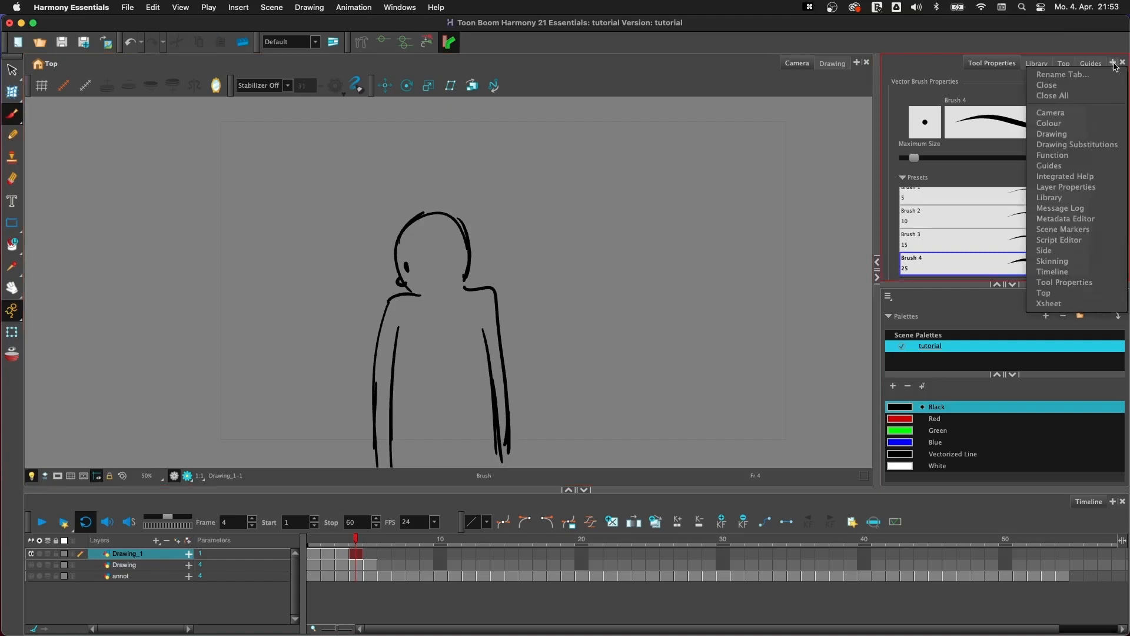
left_click(1082, 148)
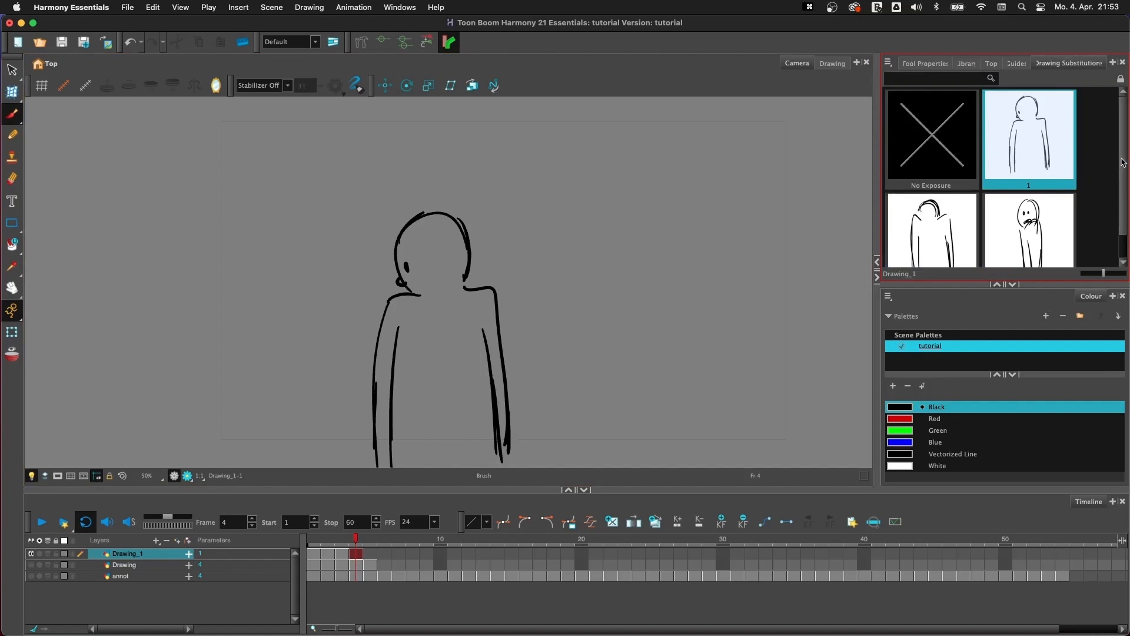
scroll(1121, 196, "down", 1)
scroll(1118, 196, "up", 1)
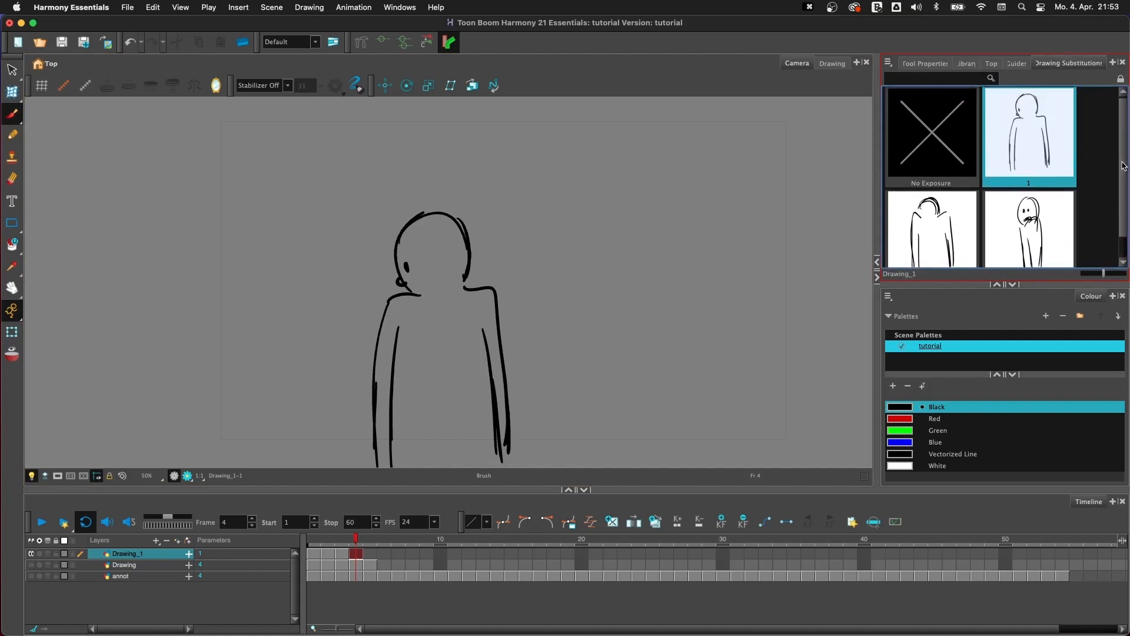
scroll(1115, 195, "down", 1)
left_click_drag(955, 285, 956, 350)
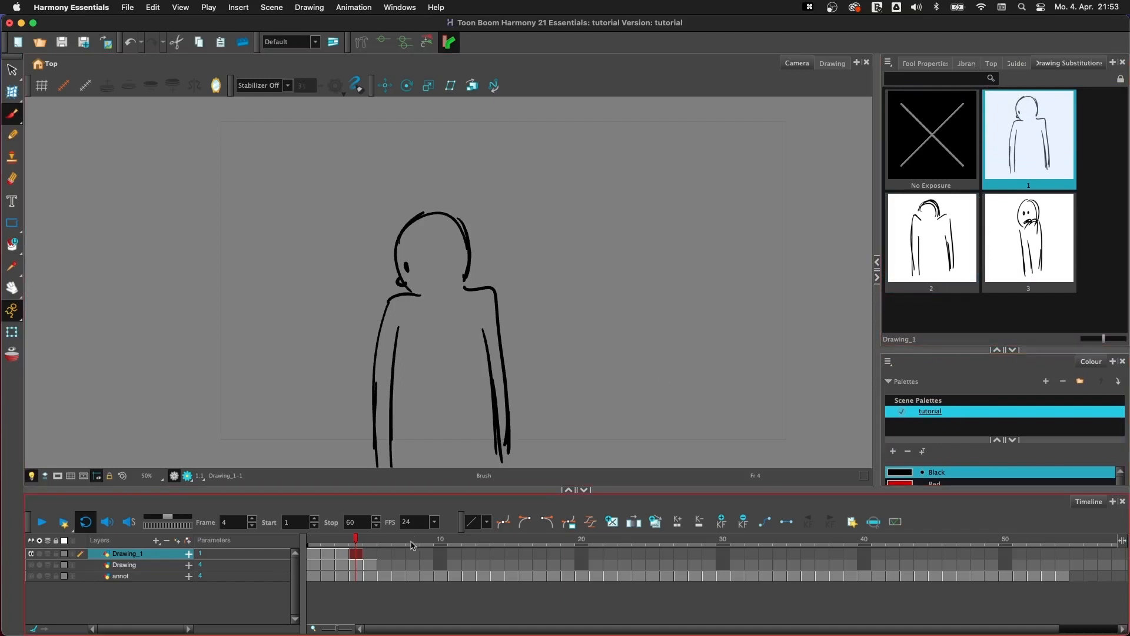
- Clear the exposure on frame 3 of Drawing_1 and substitute drawing 2 there
left_click(347, 555)
key("BackSpace")
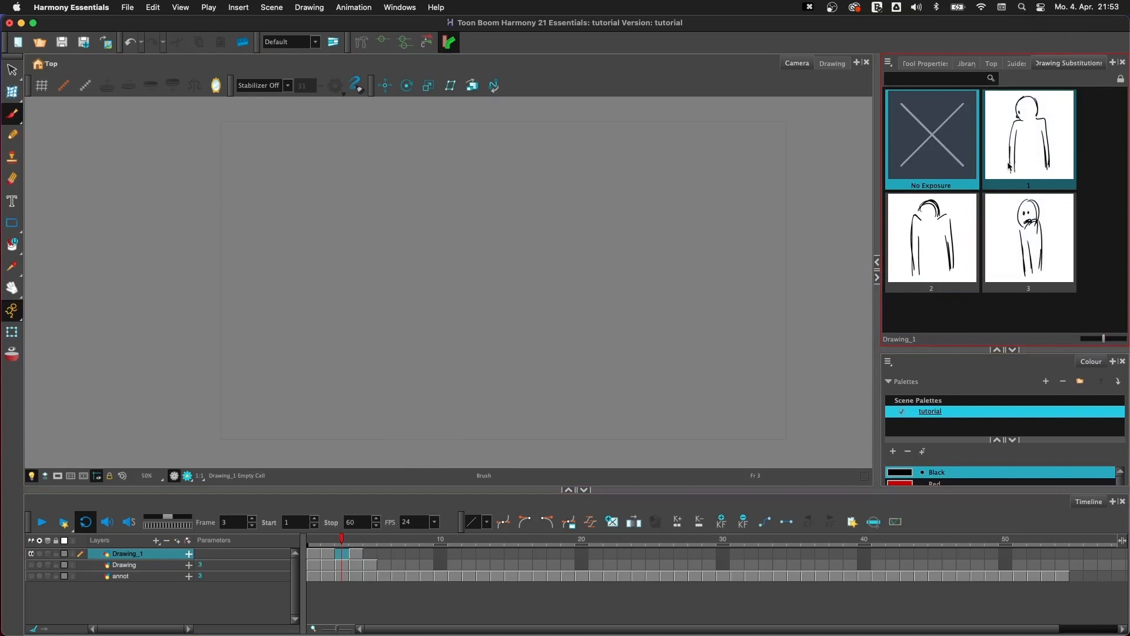
left_click(952, 223)
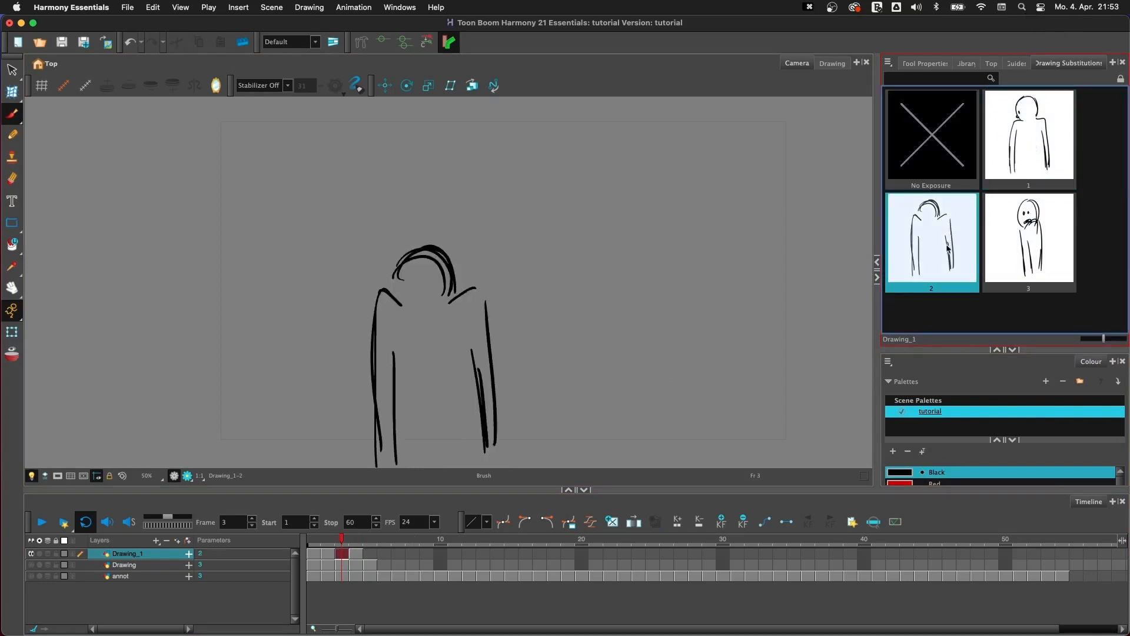
- Compare frame 2 and substitute drawing 3 on frame 3 of Drawing_1
left_click(333, 555)
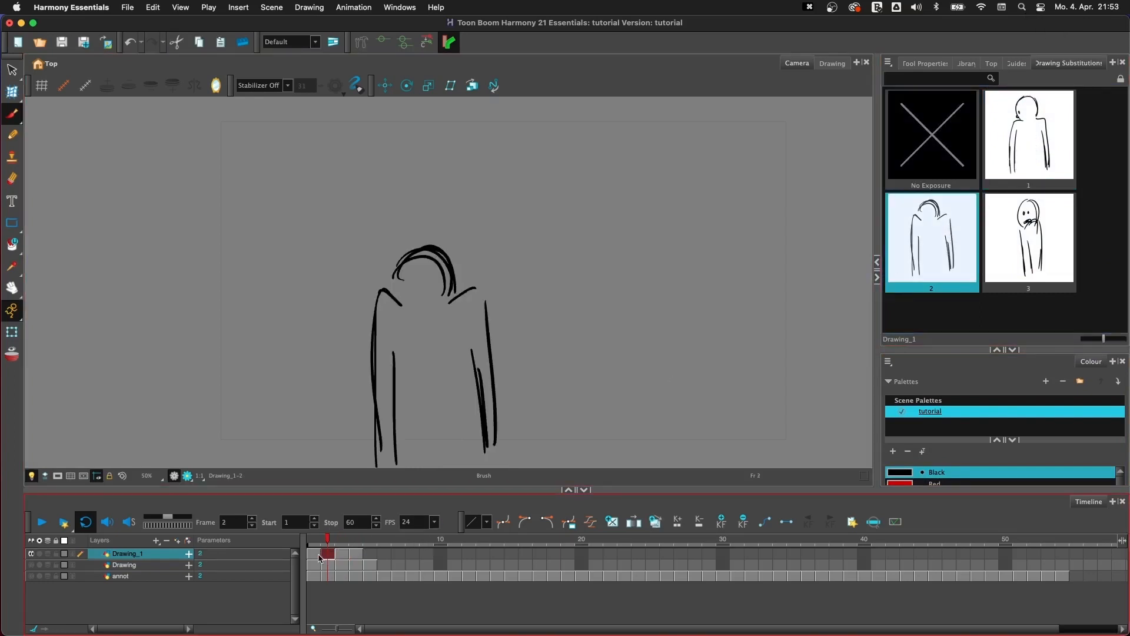
left_click(343, 556)
left_click(1018, 233)
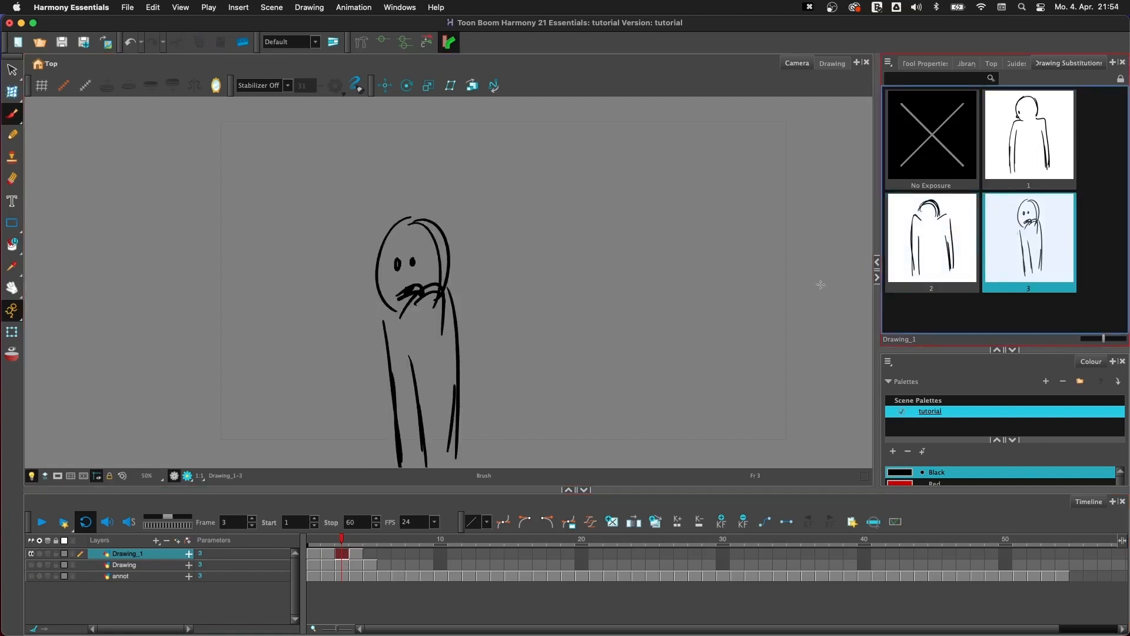
- Flip repeatedly through frames 1 to 3 of Drawing_1 to see which substitution each frame exposes
left_click(314, 555)
key("period")
key("period")
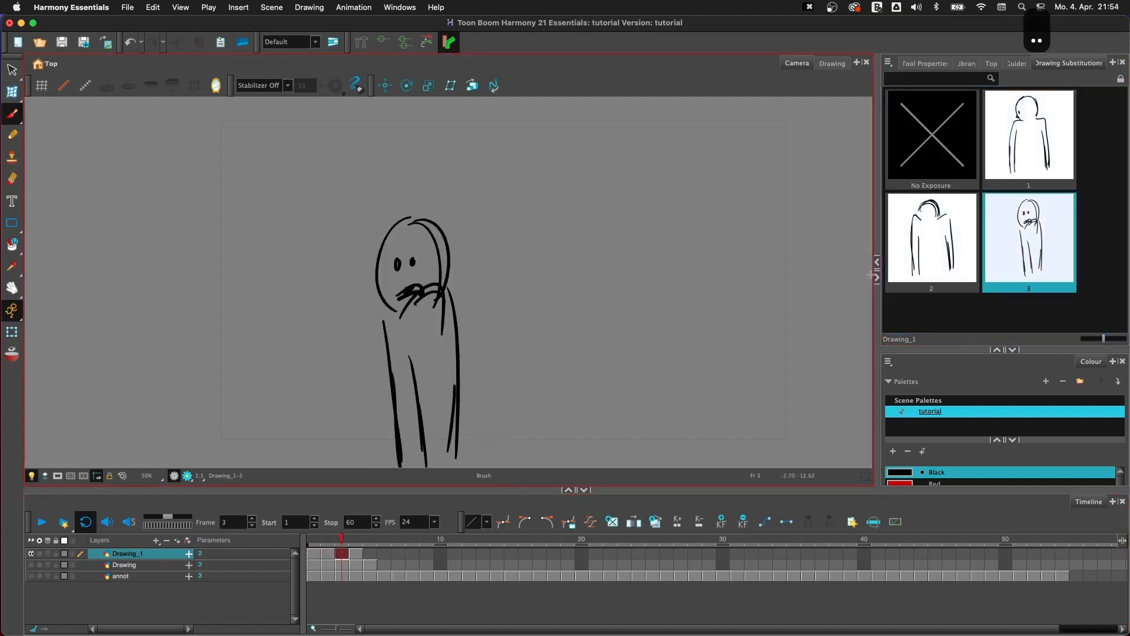
key("comma")
key("comma")
key("period")
key("period")
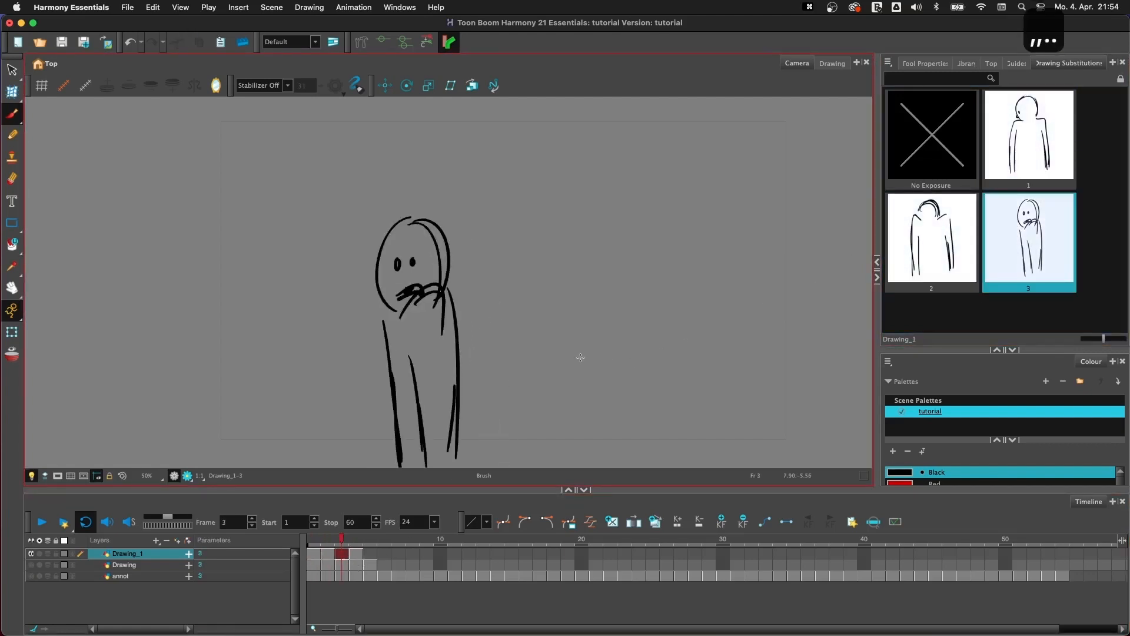
key("comma")
key("period")
key("comma")
key("comma")
key("period")
key("period")
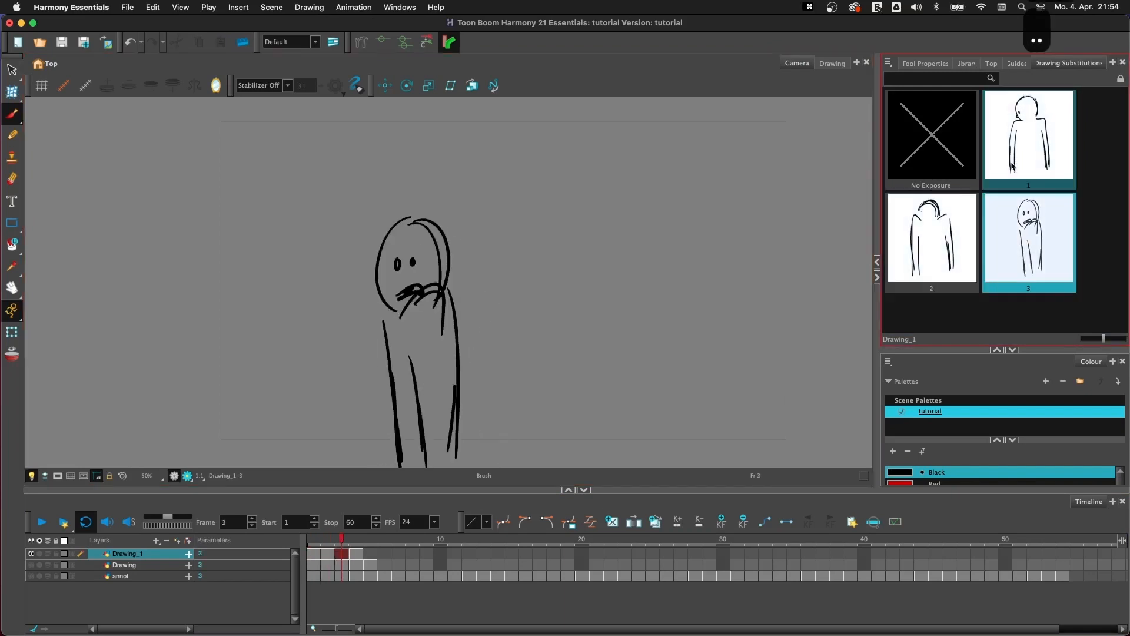
key("comma")
key("comma")
key("period")
key("period")
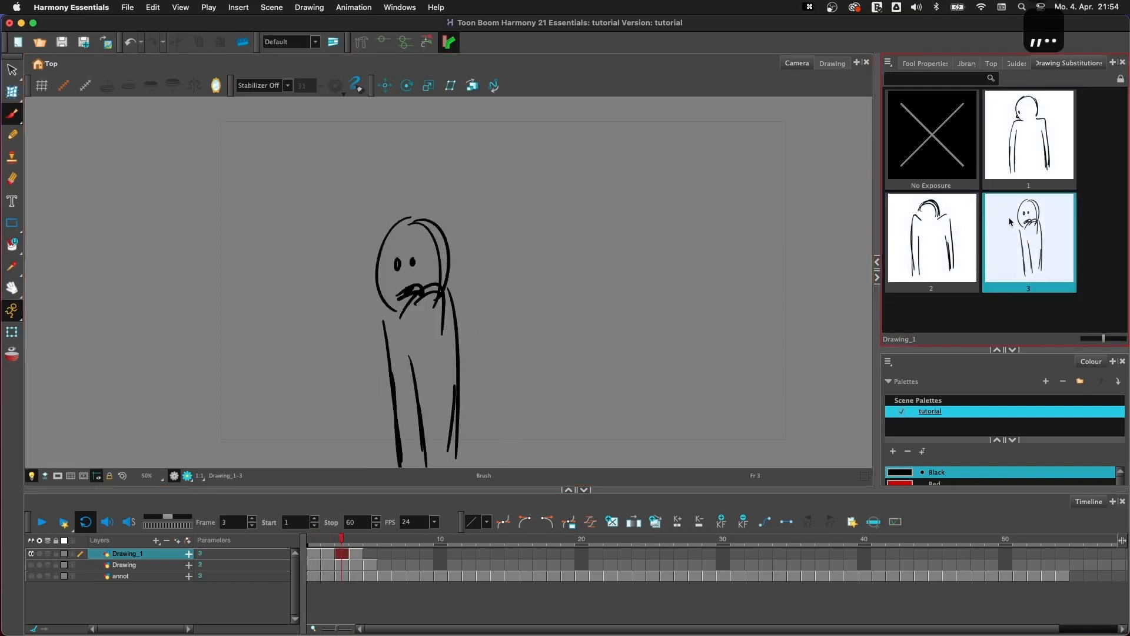
- Flip through frames 1 to 4 of Drawing_1 to compare the drawings exposed on the first and last frames
key("period")
key("comma")
key("comma")
key("comma")
key("period")
key("period")
key("period")
key("comma")
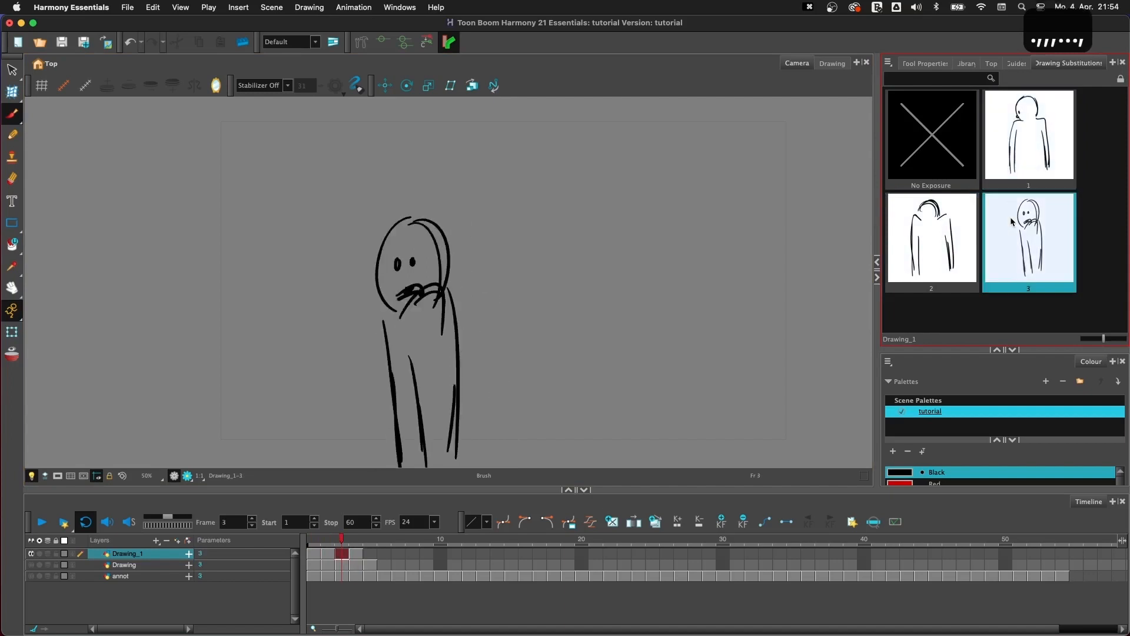
key("comma")
key("comma")
key("period")
key("period")
key("period")
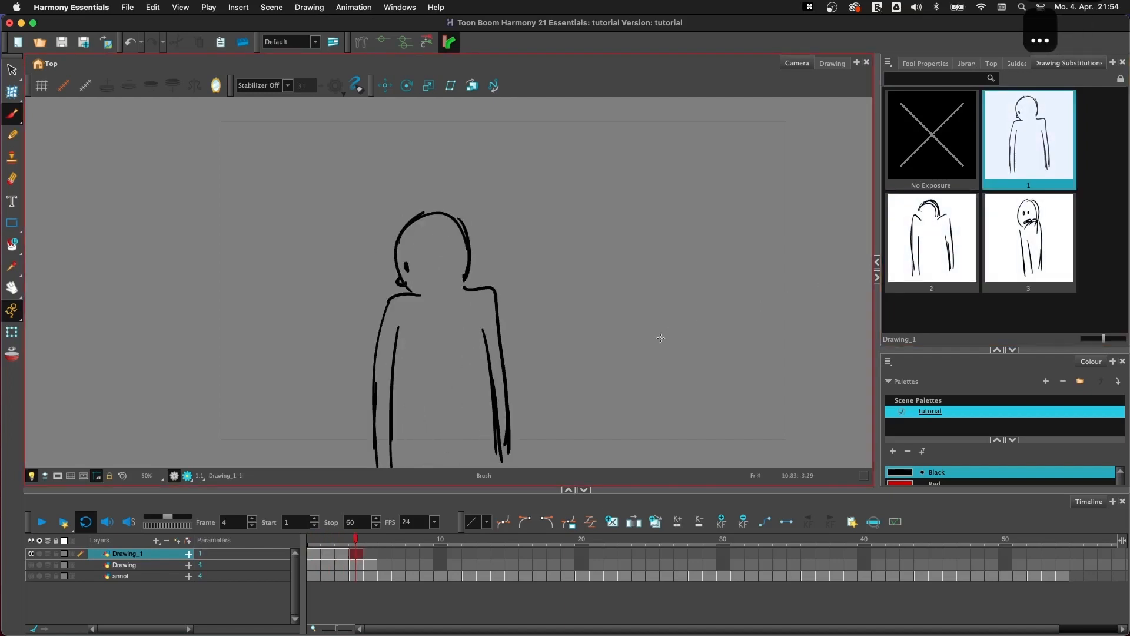
- Delete the eye and mouth from the frame 1 drawing and check the drawing on frame 4
key("comma")
key("comma")
key("comma")
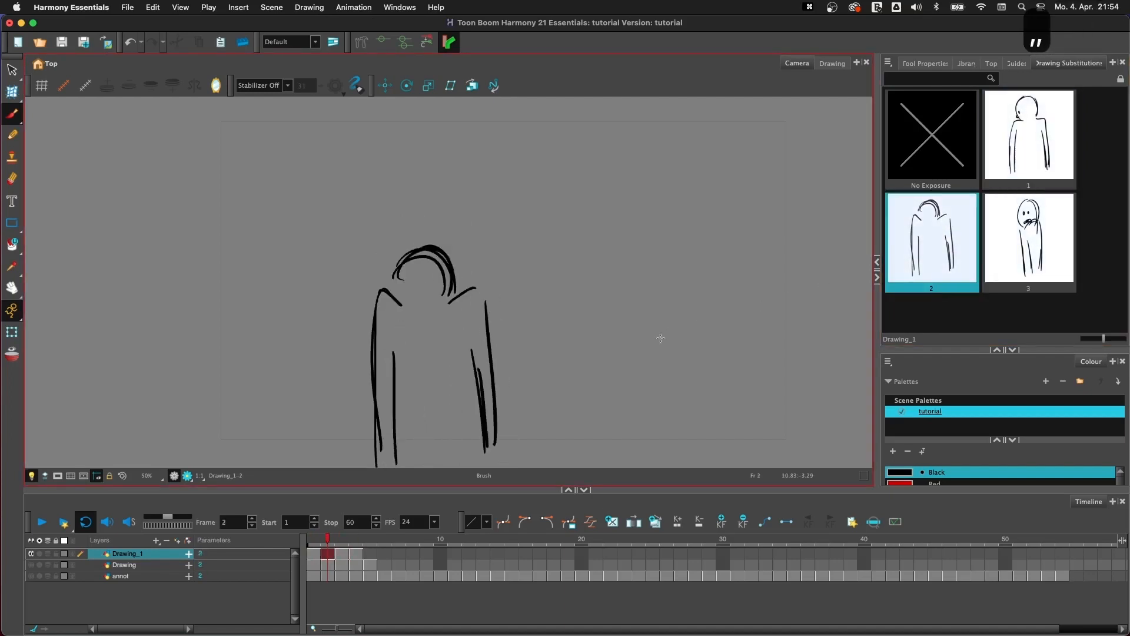
left_click_drag(393, 275, 416, 257)
key("BackSpace")
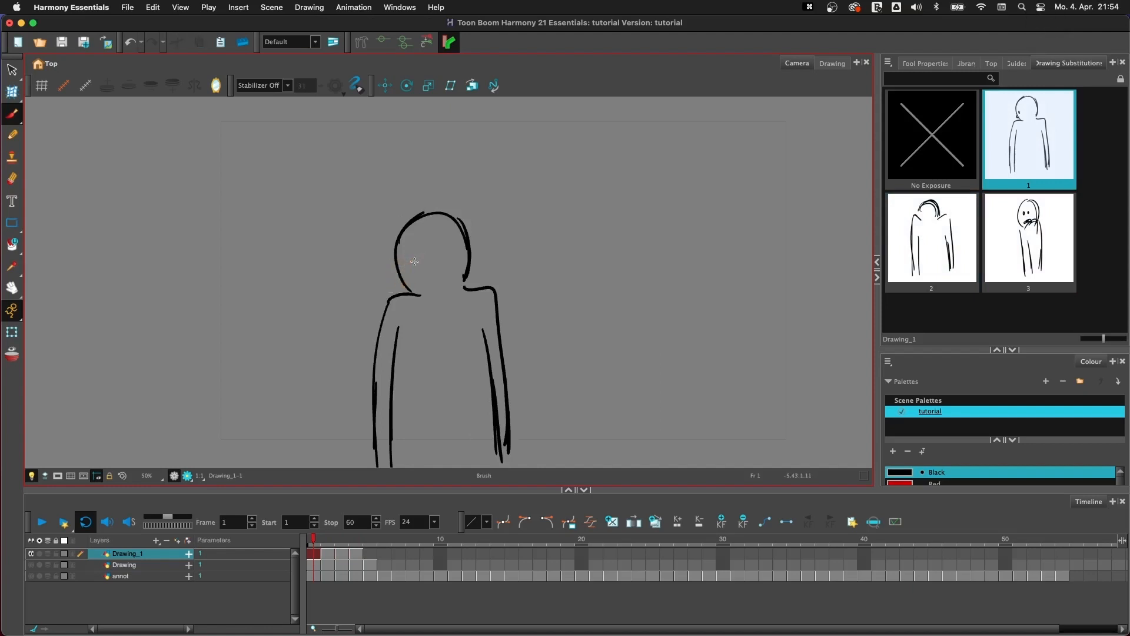
key("period")
key("period")
key("period")
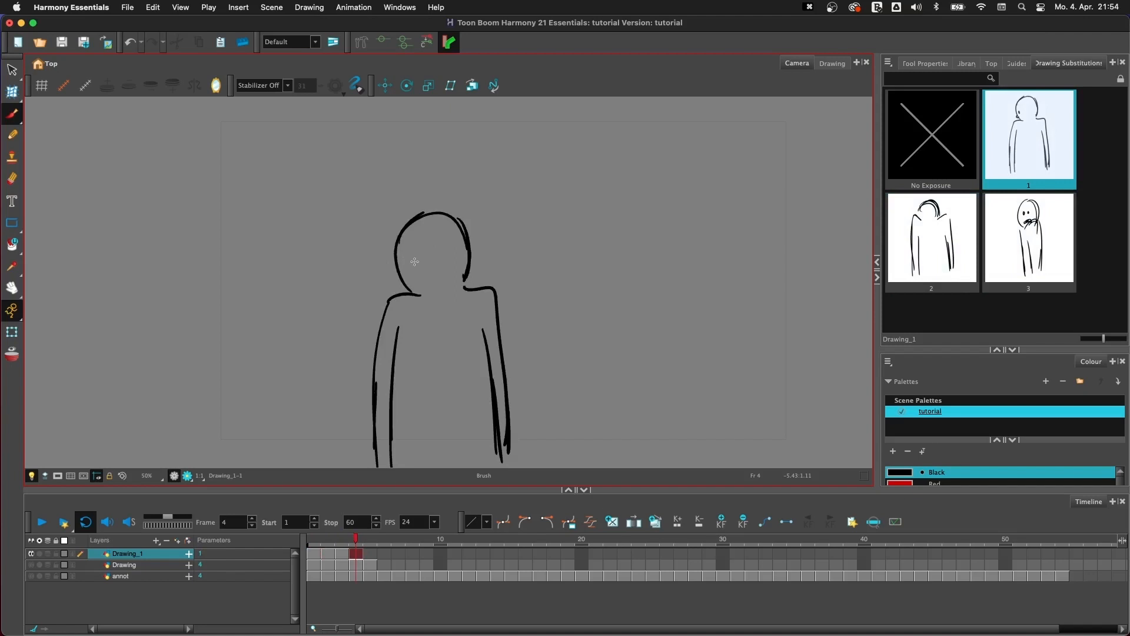
- Create an empty drawing on frame 4 of Drawing_1 and paste all the artwork from frame 1 into it
left_click(612, 522)
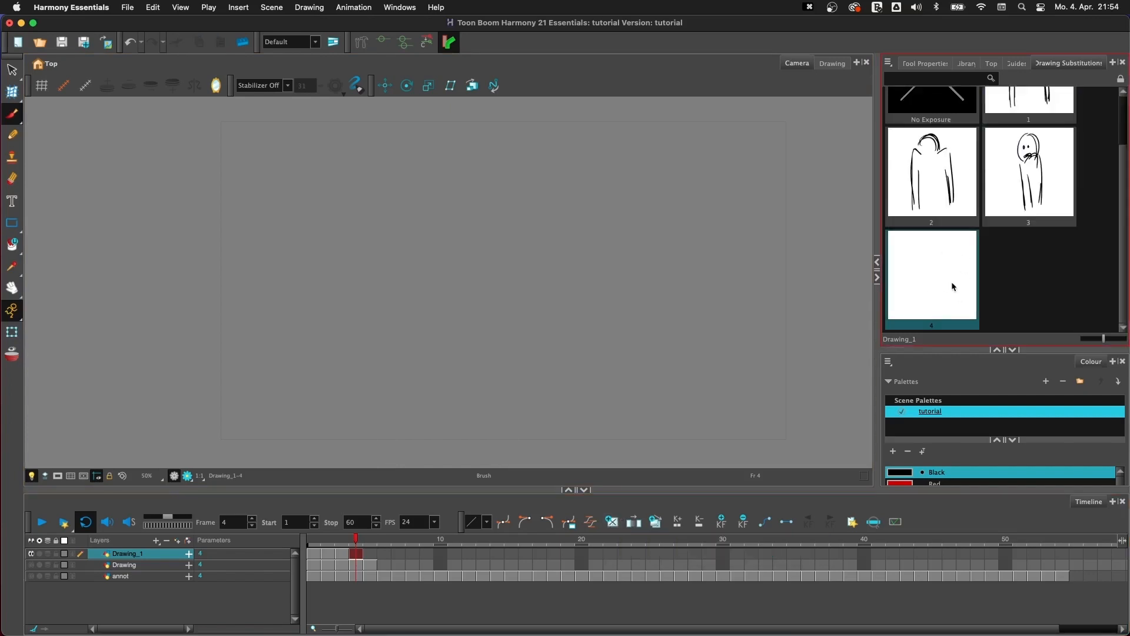
left_click(312, 555)
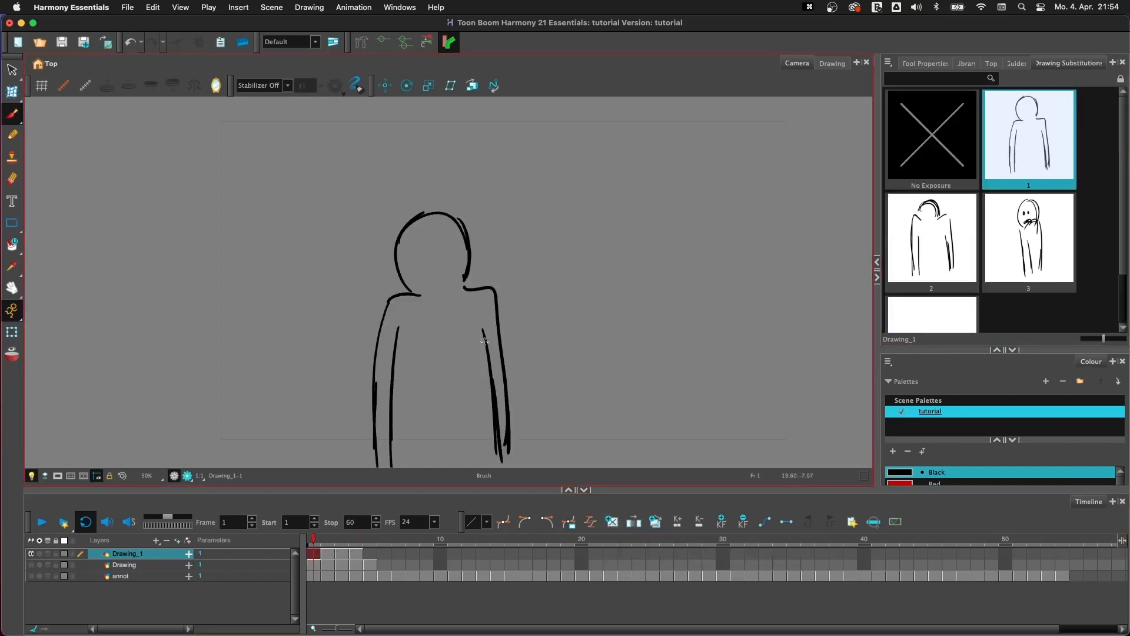
key("super+a")
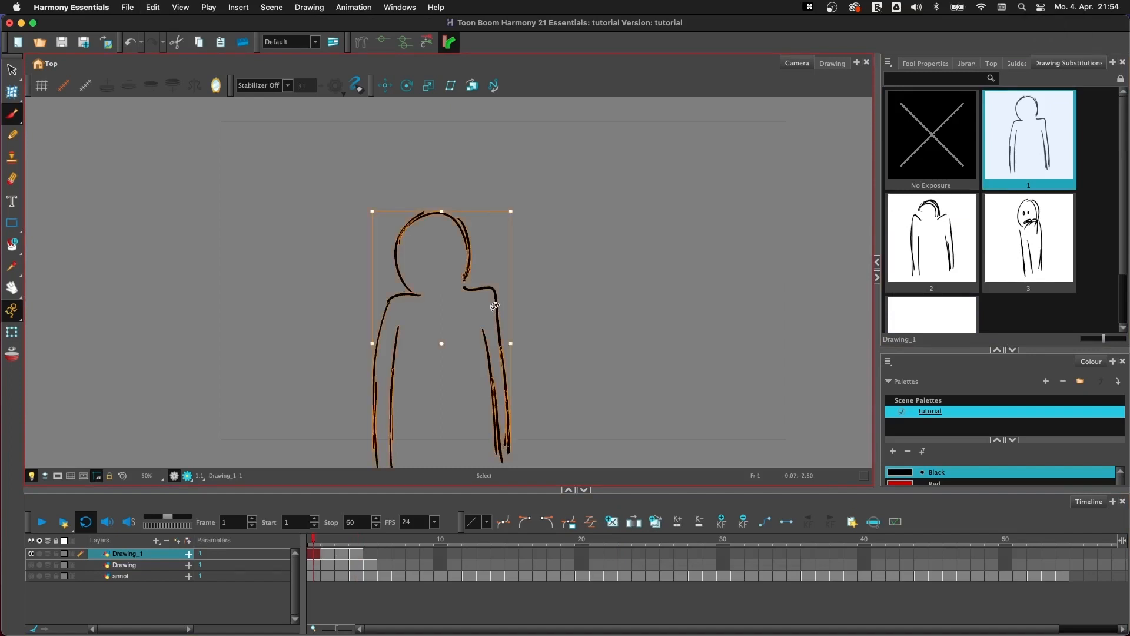
key("super+c")
key("period")
key("period")
key("period")
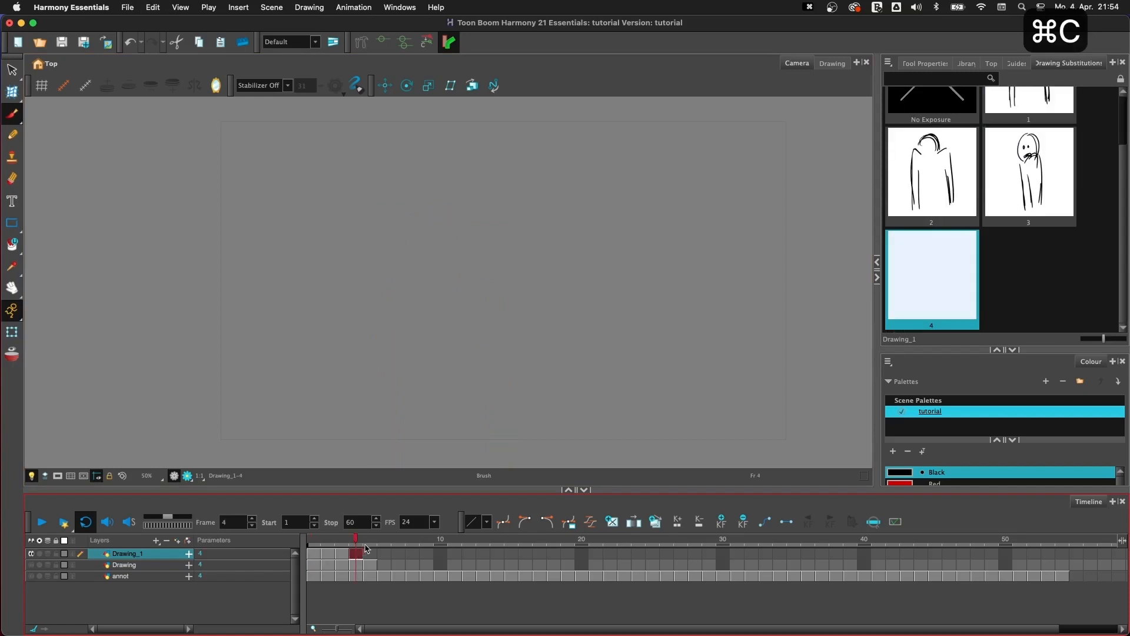
key("super+v")
left_click(569, 324)
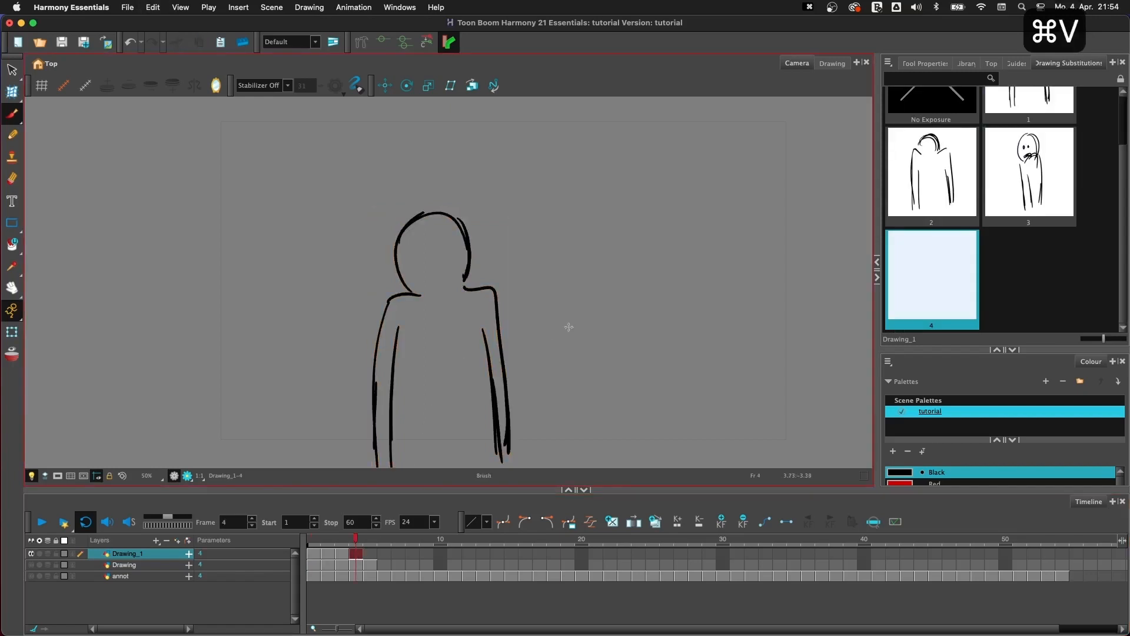
- Sketch rough eyes and a small mouth on the face in the frame 4 drawing
mouse_move(407, 245)
left_mouse_down()
mouse_move(439, 265)
mouse_move(445, 256)
left_mouse_up()
left_click_drag(437, 282, 441, 284)
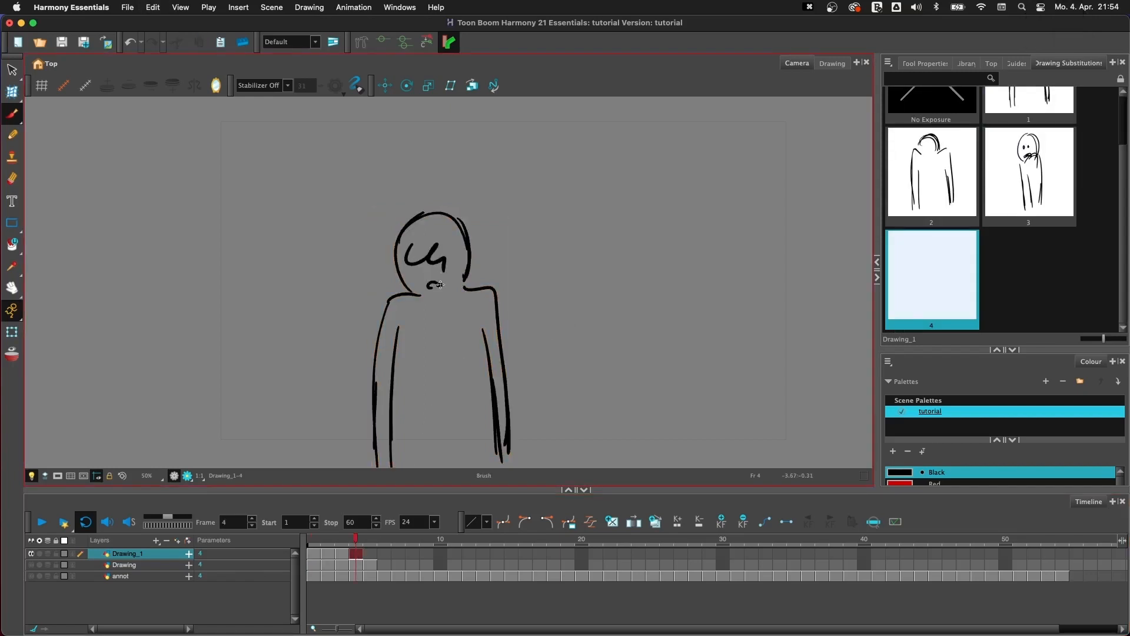
- Substitute drawing 3 on frame 4, switch it back to drawing 4, and flip back to frame 1
left_click(1027, 176)
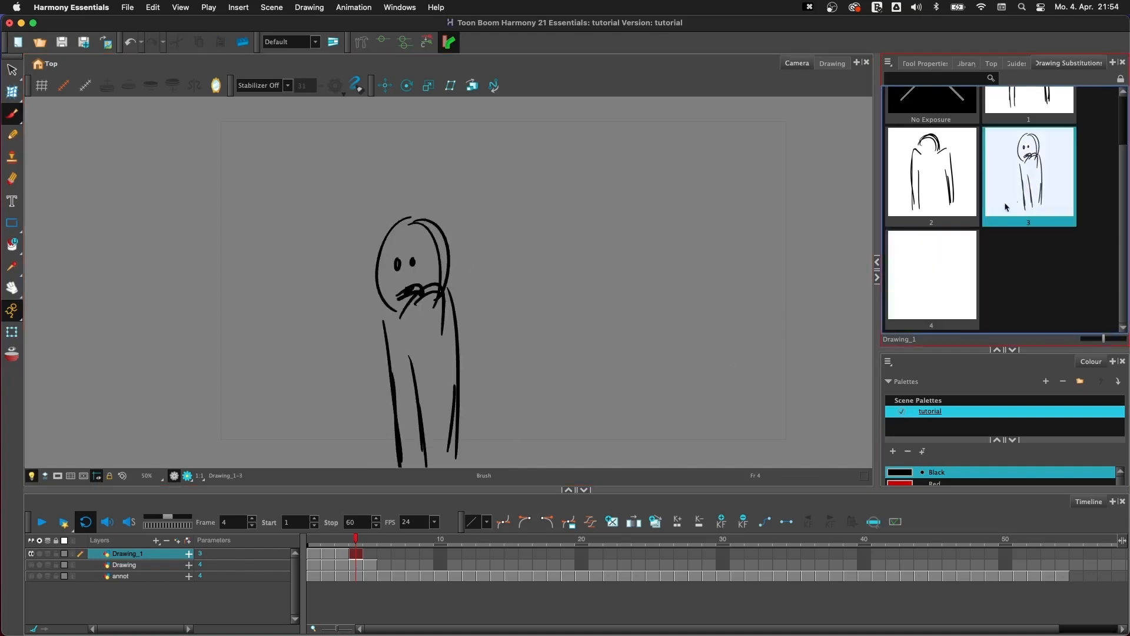
left_click(951, 255)
key("comma")
key("comma")
key("comma")
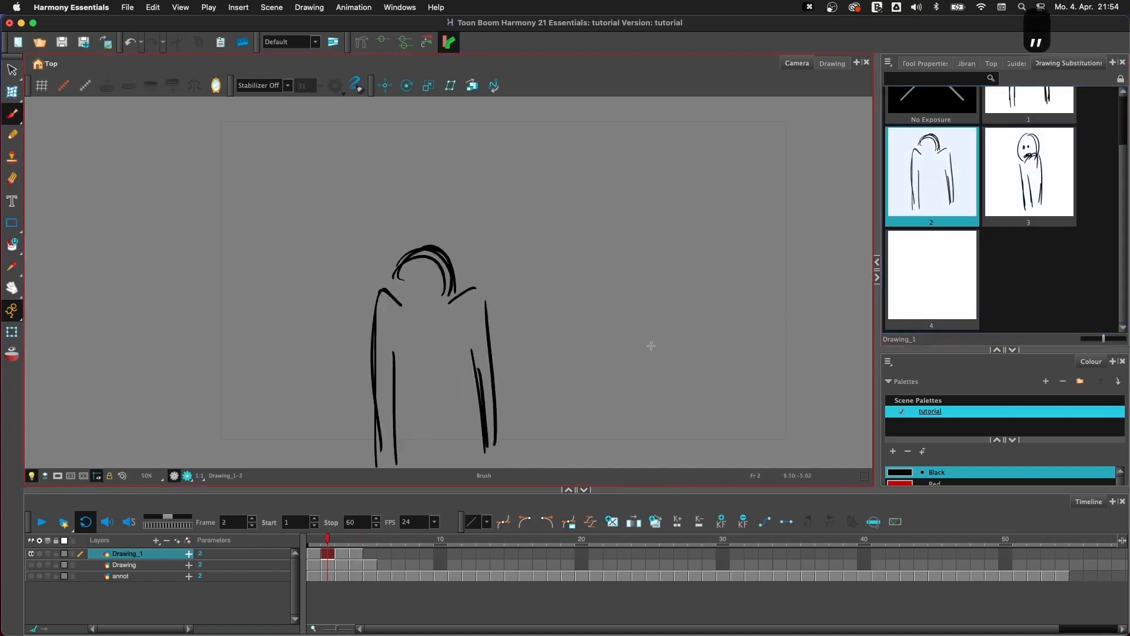
- Reduce the thumbnail size in Drawing Substitutions to fit more of Drawing_1's drawings
scroll(1000, 206, "down", 3)
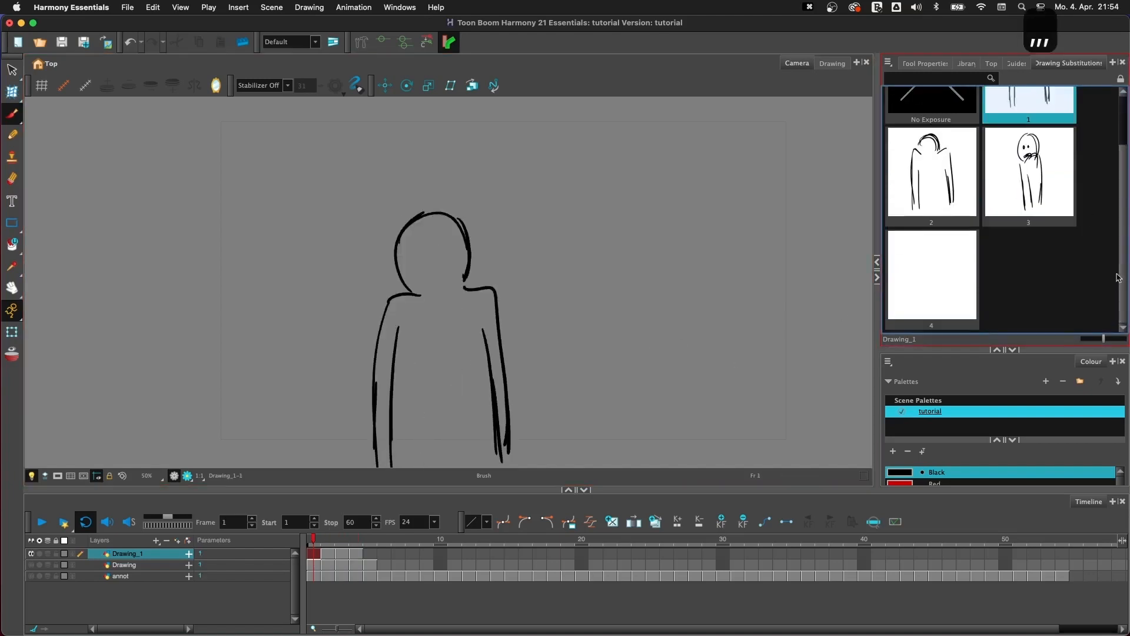
scroll(1030, 265, "up", 3)
left_click_drag(1103, 338, 1099, 340)
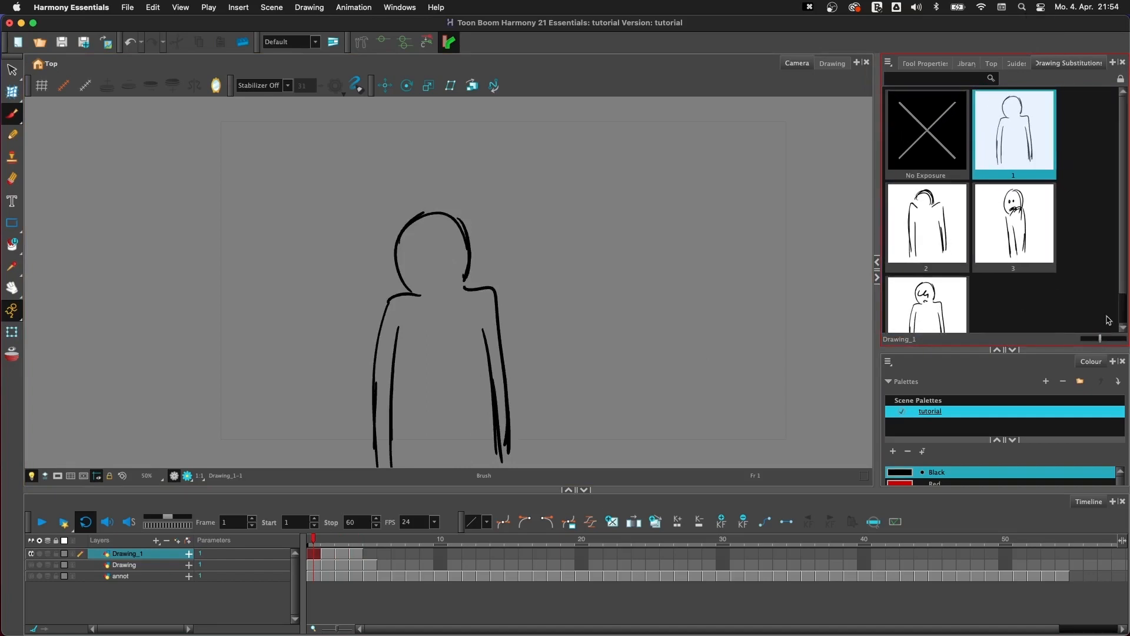
- Flip back and forth through frames 1 to 4 of Drawing_1 while checking its drawing substitutions
scroll(972, 288, "down", 2)
key("period")
key("period")
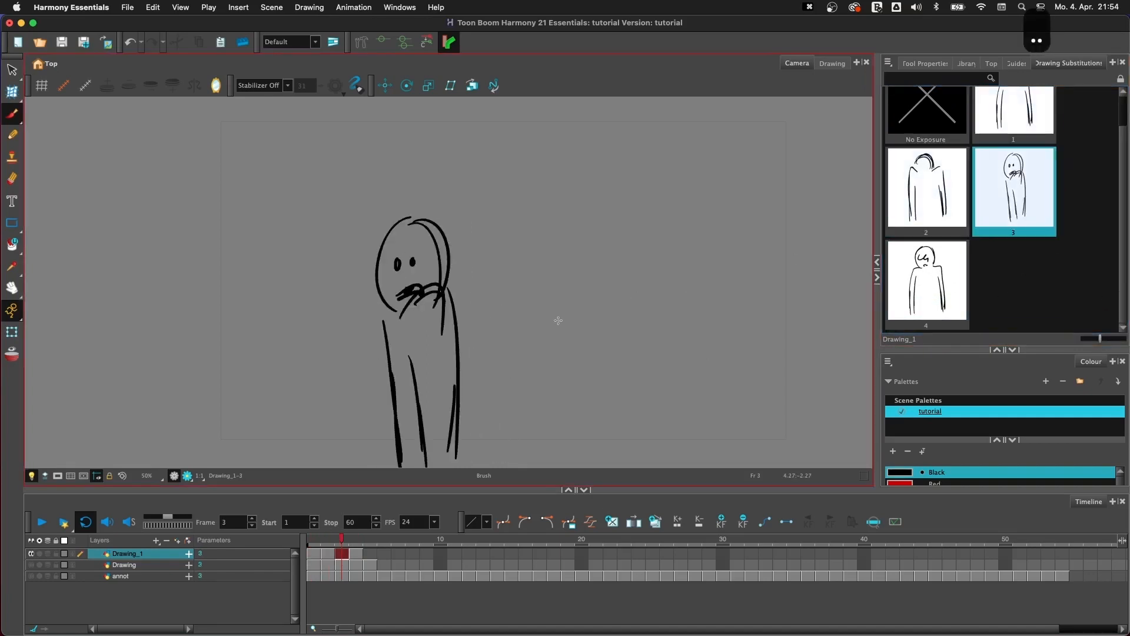
key("period")
key("comma")
key("comma")
key("comma")
key("period")
key("period")
key("period")
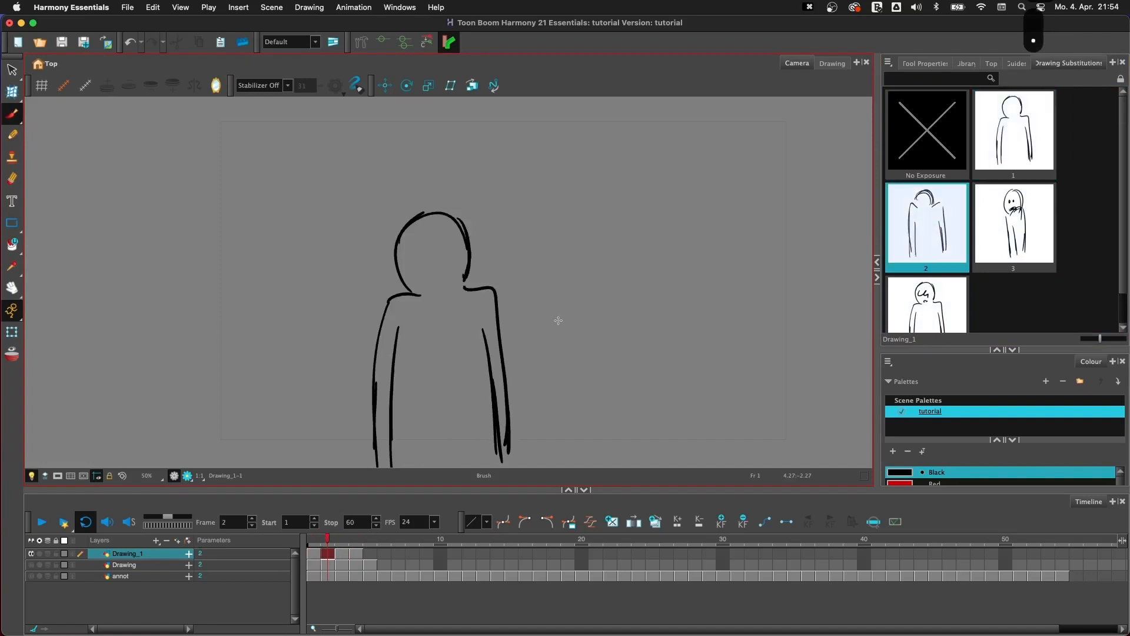
- Undo the face sketch and pasted artwork on frame 4 of Drawing_1, and delete that frame's exposure
key("super+z")
key("super+z")
key("super+z")
key("super+z")
key("super+z")
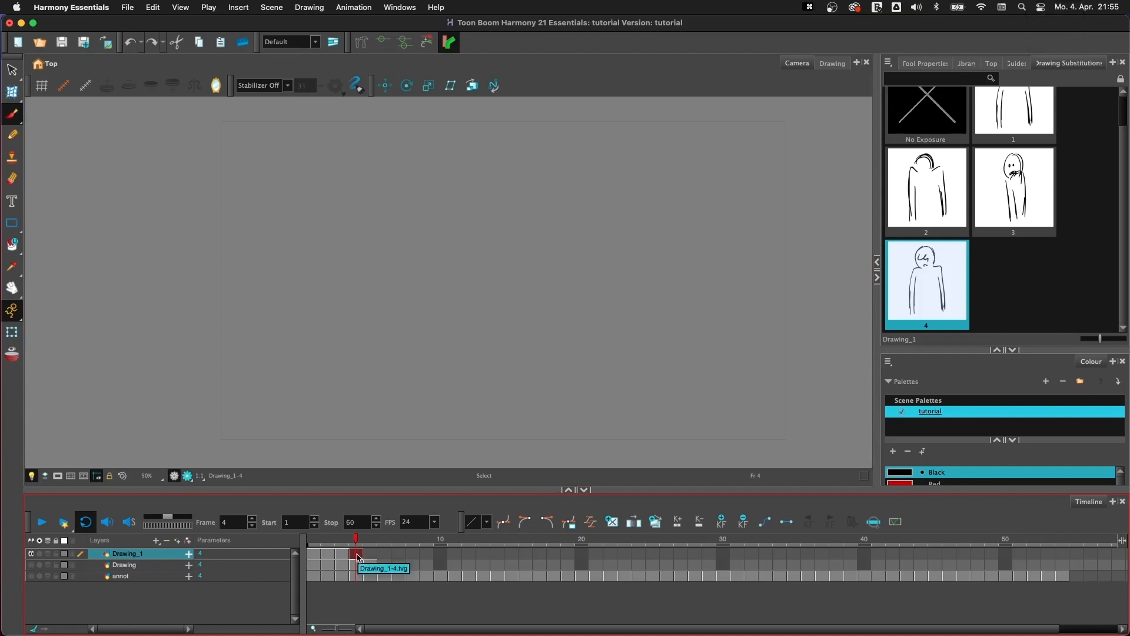
key("BackSpace")
- Copy the frame 1 cell of Drawing_1 into frame 4 and duplicate it there as an independent drawing
left_click(317, 554)
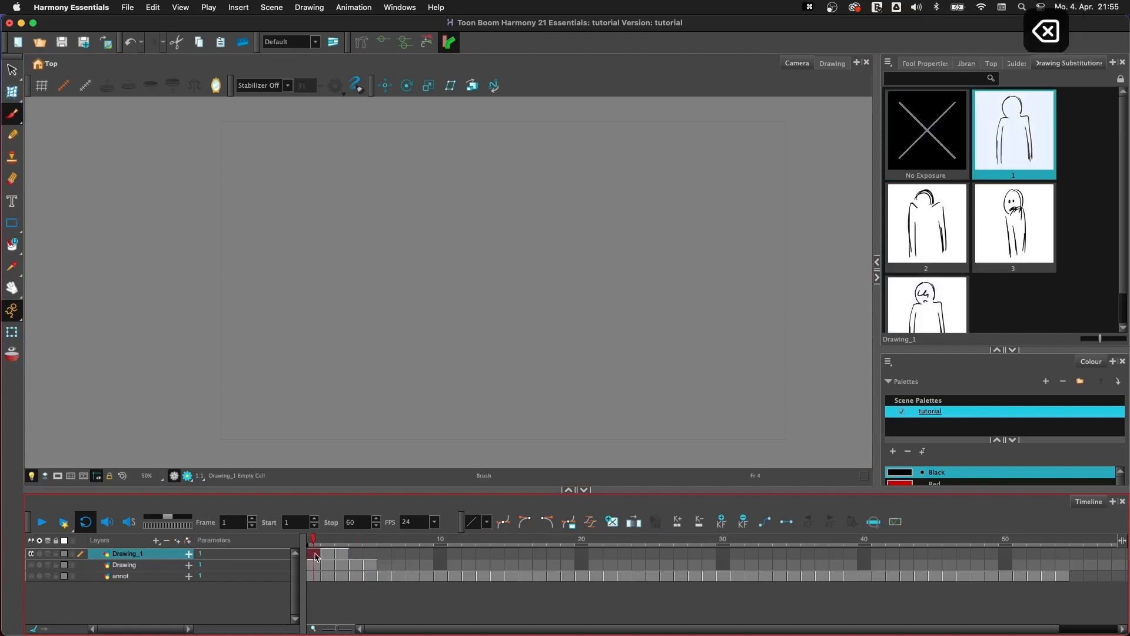
key("super+c")
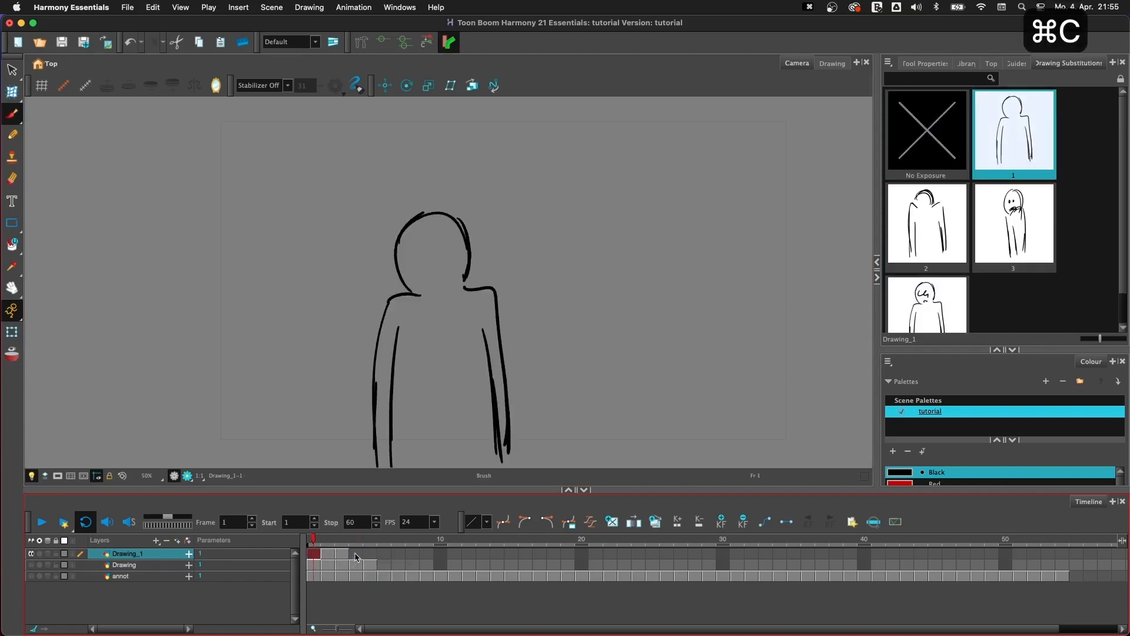
left_click(356, 554)
key("super+v")
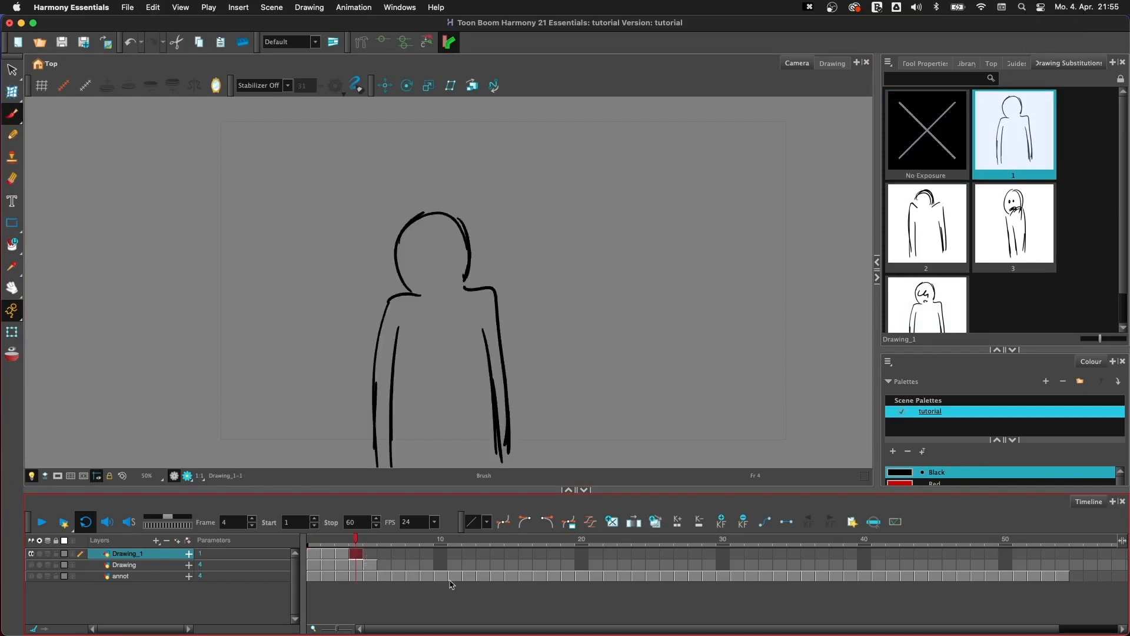
left_click(653, 524)
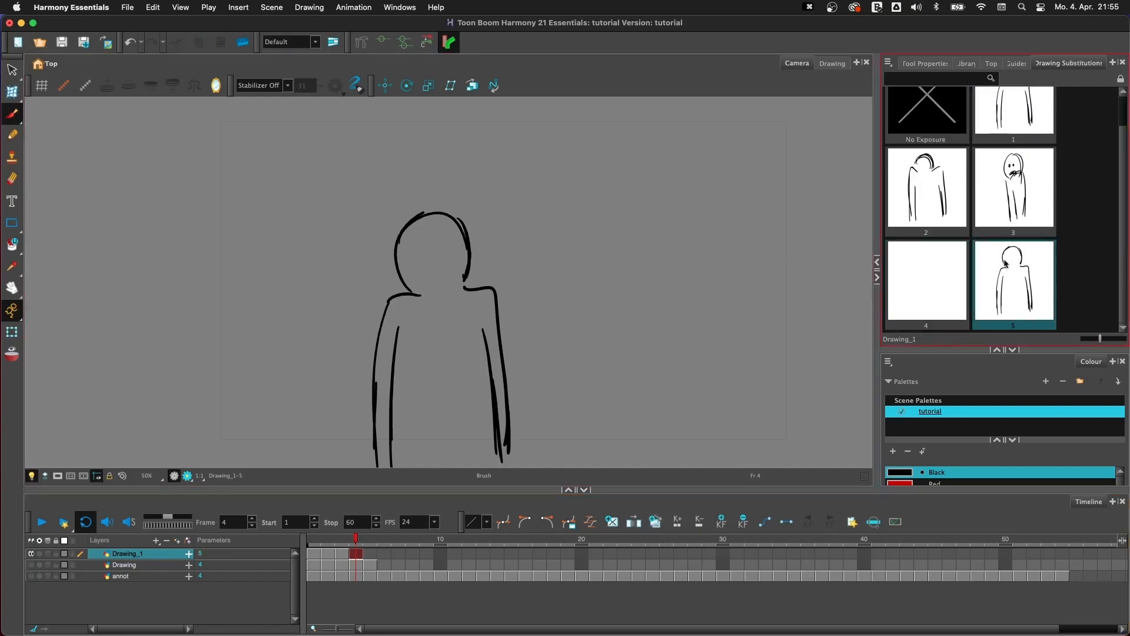
mouse_move(1123, 203)
left_mouse_down()
mouse_move(1126, 160)
mouse_move(1124, 206)
left_mouse_up()
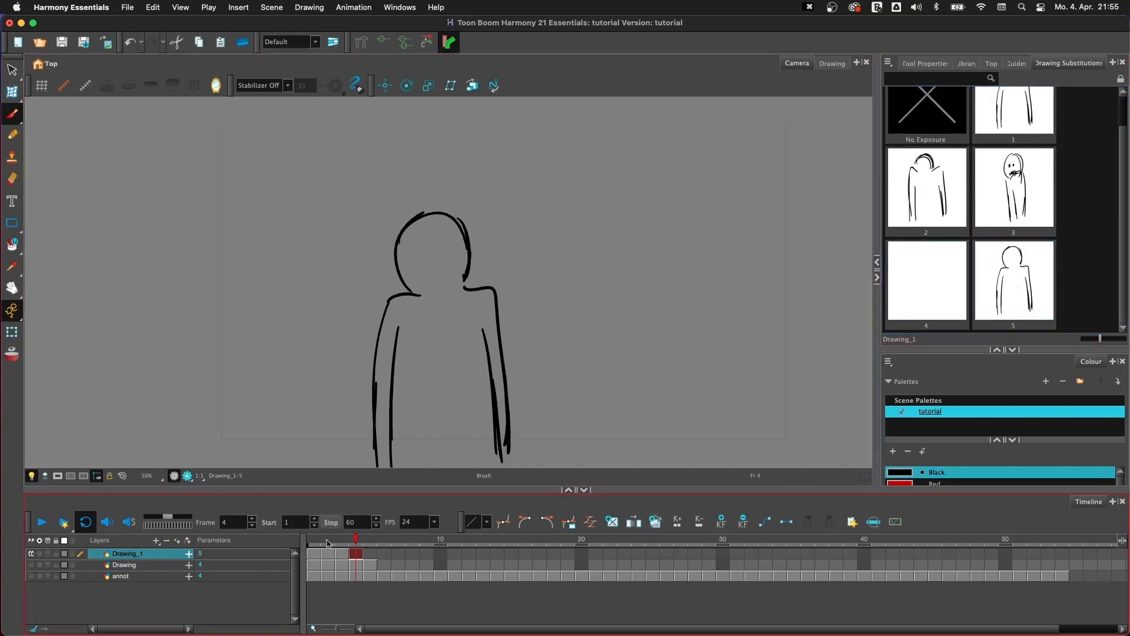
- Sketch a small nose, an eye, collar lines and a chin and torso outline on the figure in frame 4
left_click(319, 556)
left_click(355, 554)
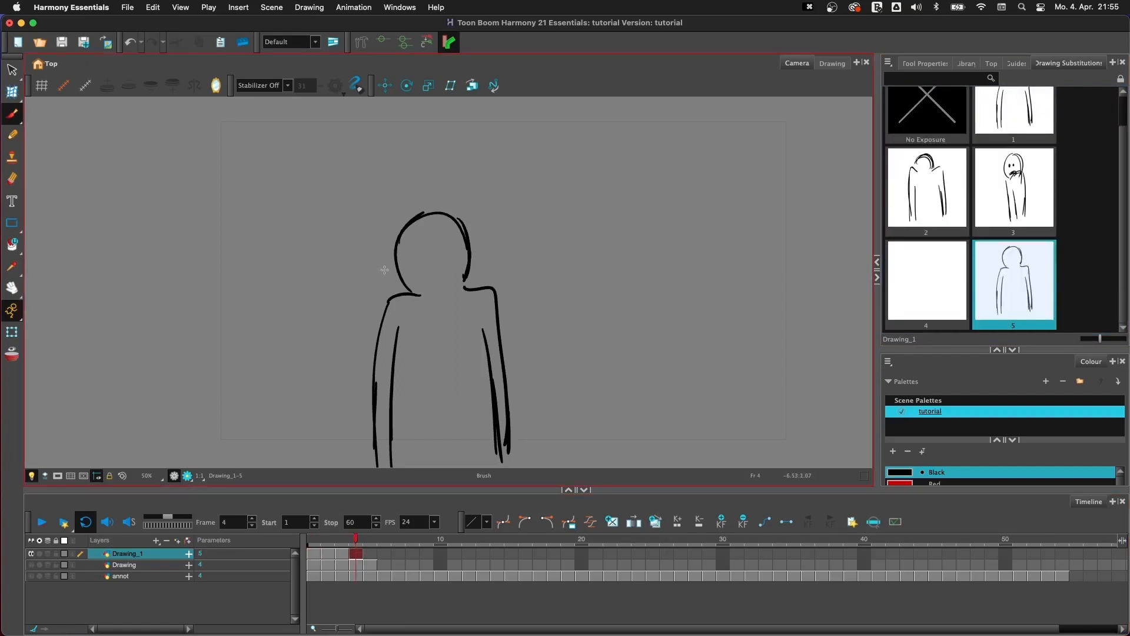
left_click_drag(391, 273, 400, 268)
mouse_move(408, 296)
left_mouse_down()
mouse_move(433, 475)
mouse_move(504, 413)
mouse_move(484, 280)
mouse_move(453, 294)
mouse_move(449, 325)
left_mouse_up()
left_click_drag(447, 286, 463, 330)
left_click_drag(465, 291, 477, 338)
left_click_drag(417, 295, 460, 279)
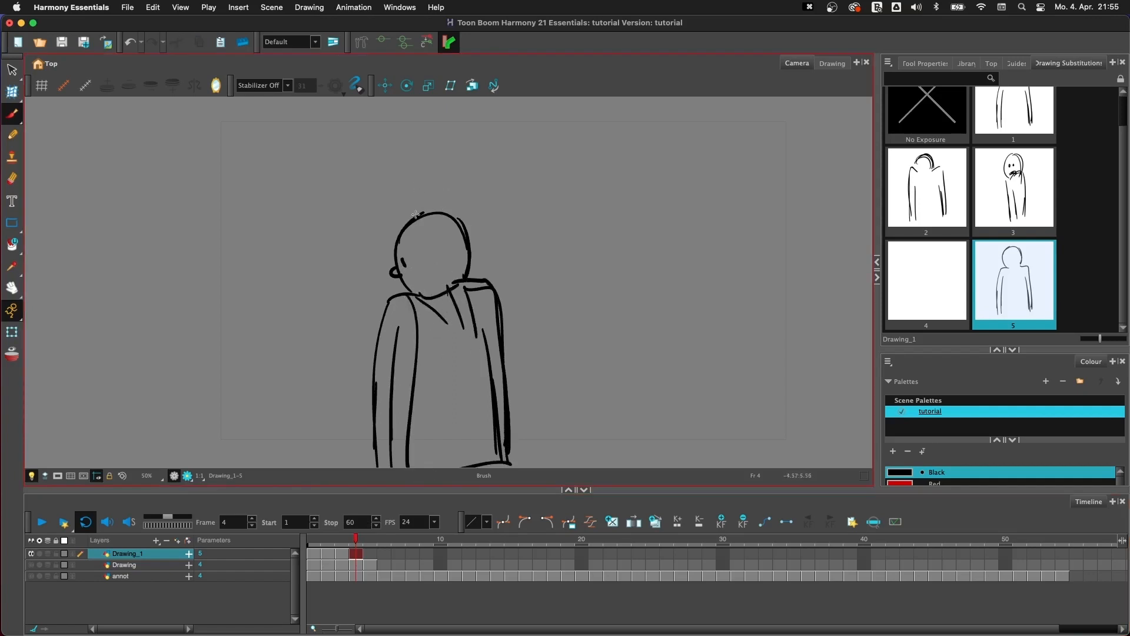
- Sketch a pointed party hat with a pompom and small spots on the figure's head in frame 4
mouse_move(415, 216)
left_mouse_down()
mouse_move(427, 162)
mouse_move(452, 222)
left_mouse_up()
left_click_drag(437, 139, 453, 145)
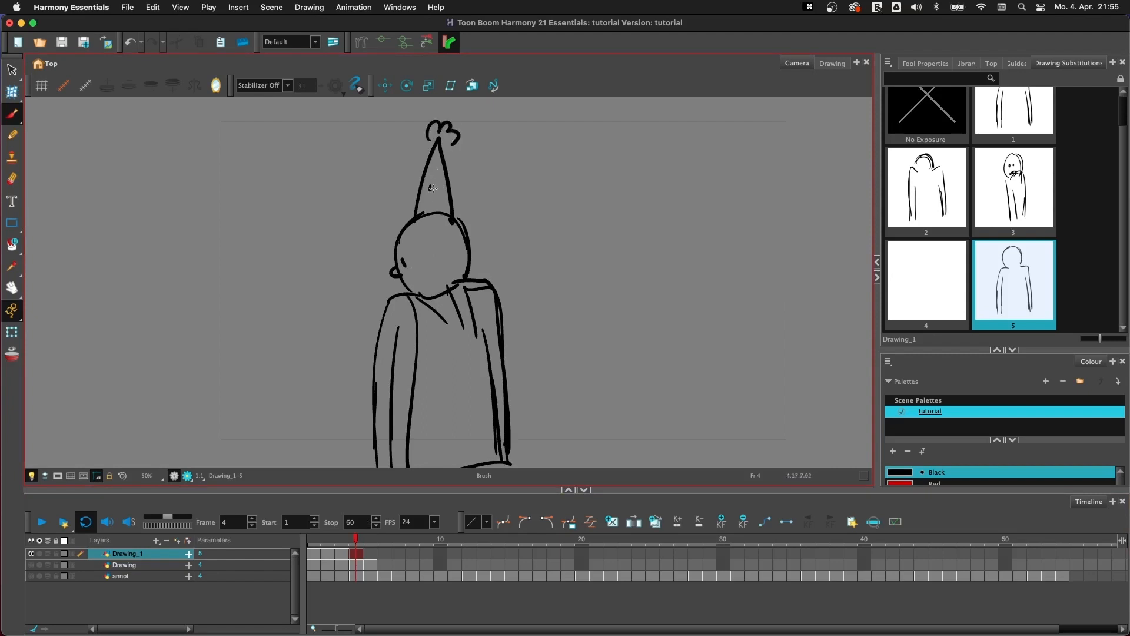
left_click_drag(430, 184, 434, 194)
mouse_move(441, 188)
left_mouse_down()
mouse_move(444, 199)
mouse_move(431, 207)
left_mouse_up()
- Flip repeatedly between frames 1 and 4 of Drawing_1 to compare the original with the edited duplicate
left_click(312, 553)
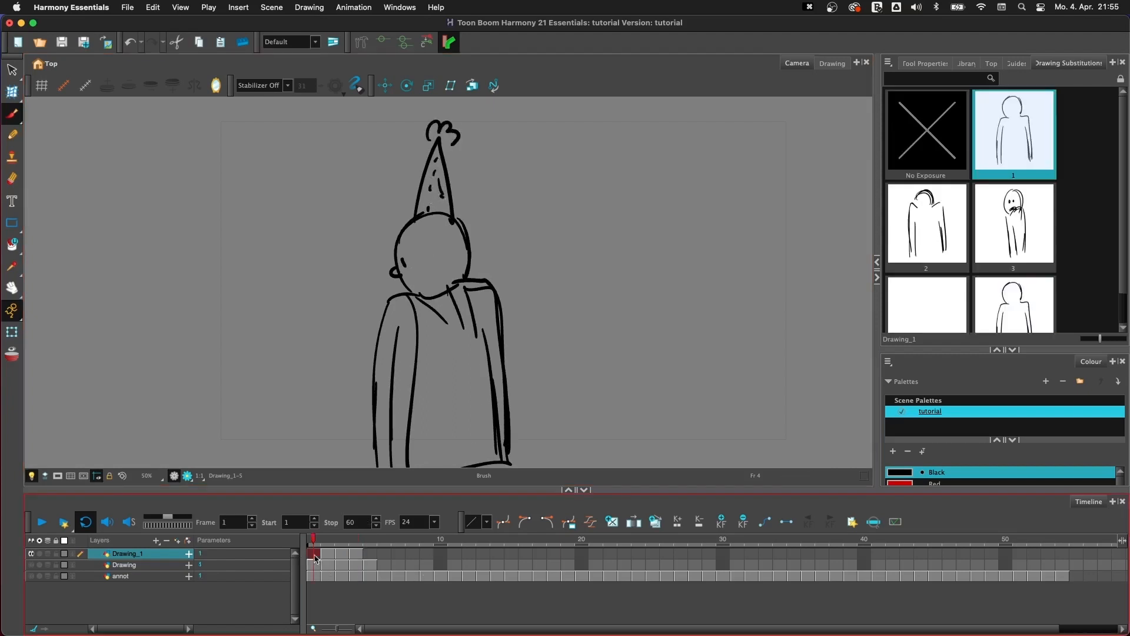
key("1")
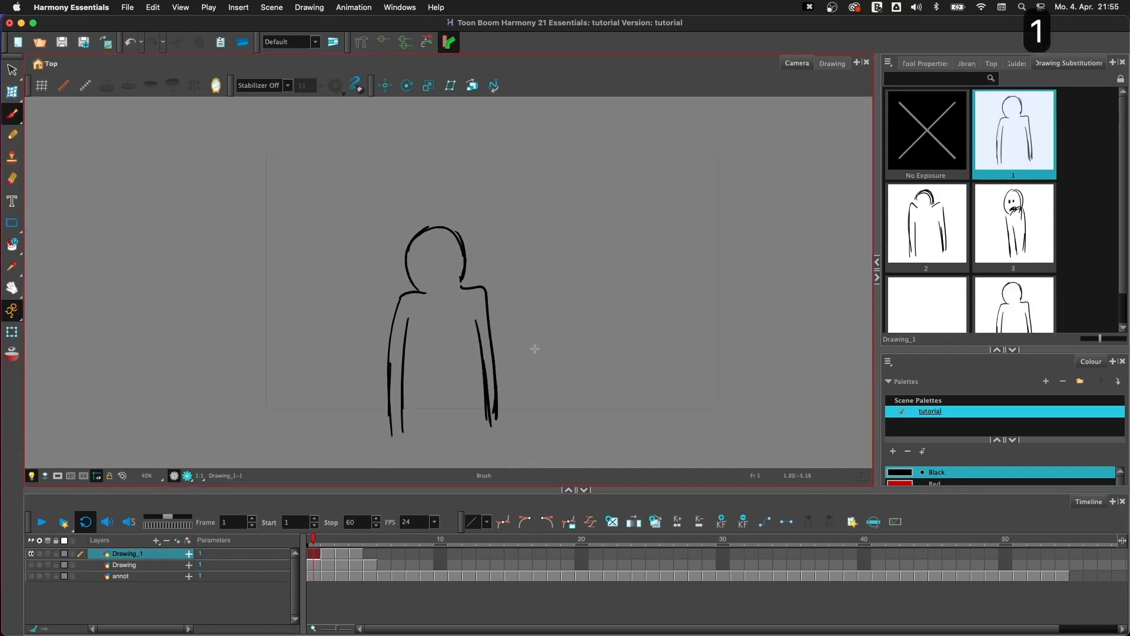
key("period")
key("period")
key("period")
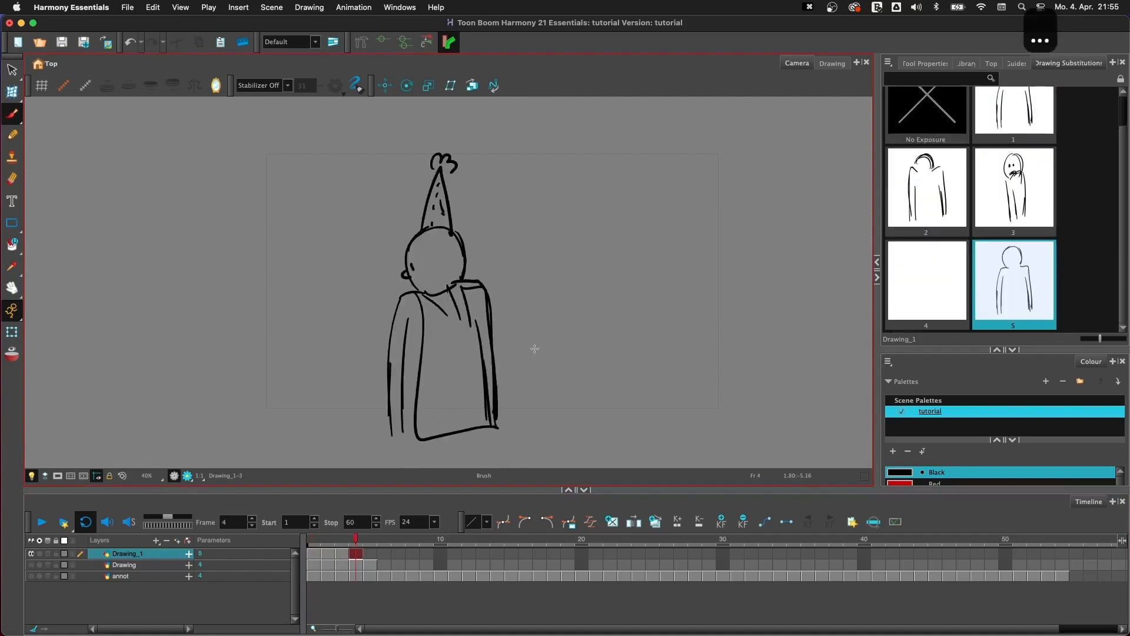
key("comma")
key("comma")
key("comma")
key("period")
key("period")
key("period")
key("comma")
key("comma")
key("comma")
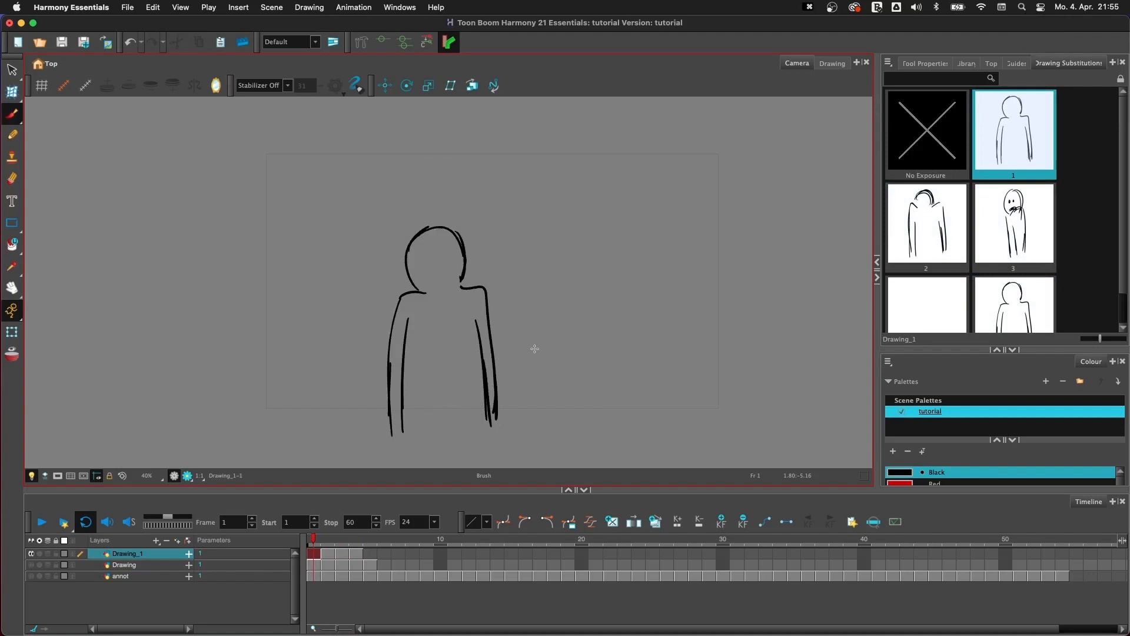
key("period")
key("period")
key("period")
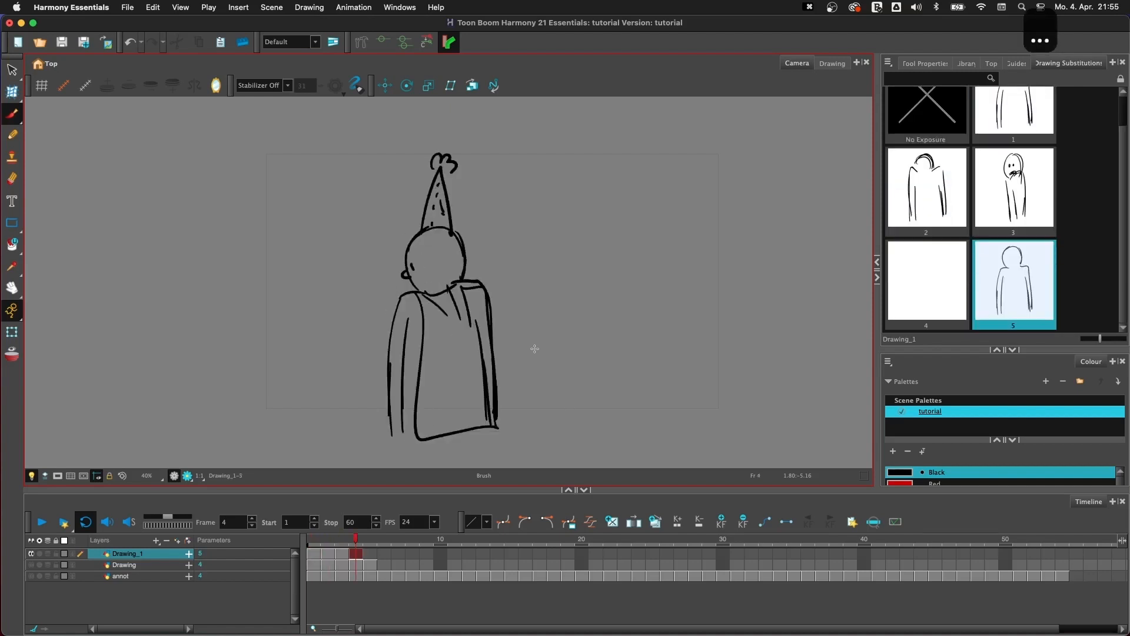
key("comma")
key("comma")
key("comma")
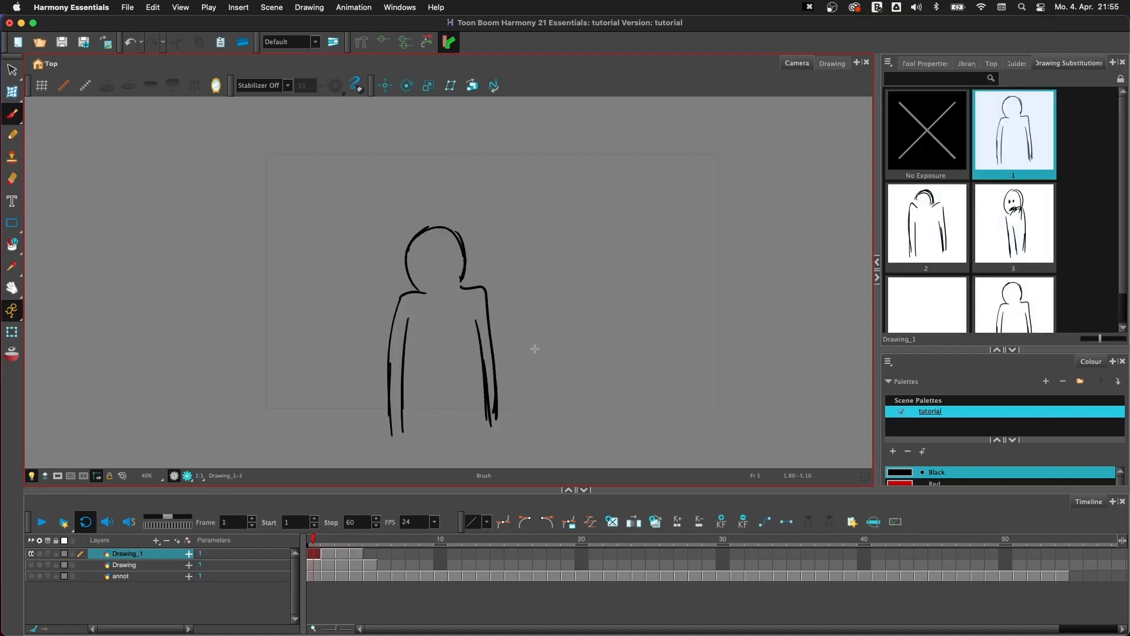
- Show the brush's tool properties and flip through the first frames of Drawing_1
left_click(923, 65)
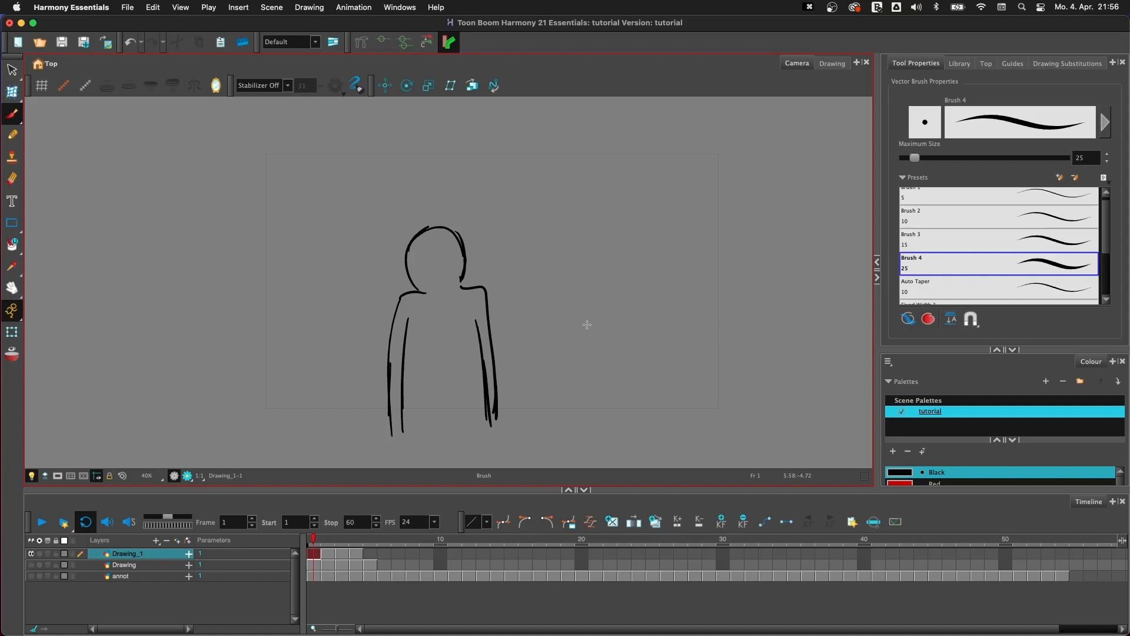
left_click(313, 553)
key("period")
key("period")
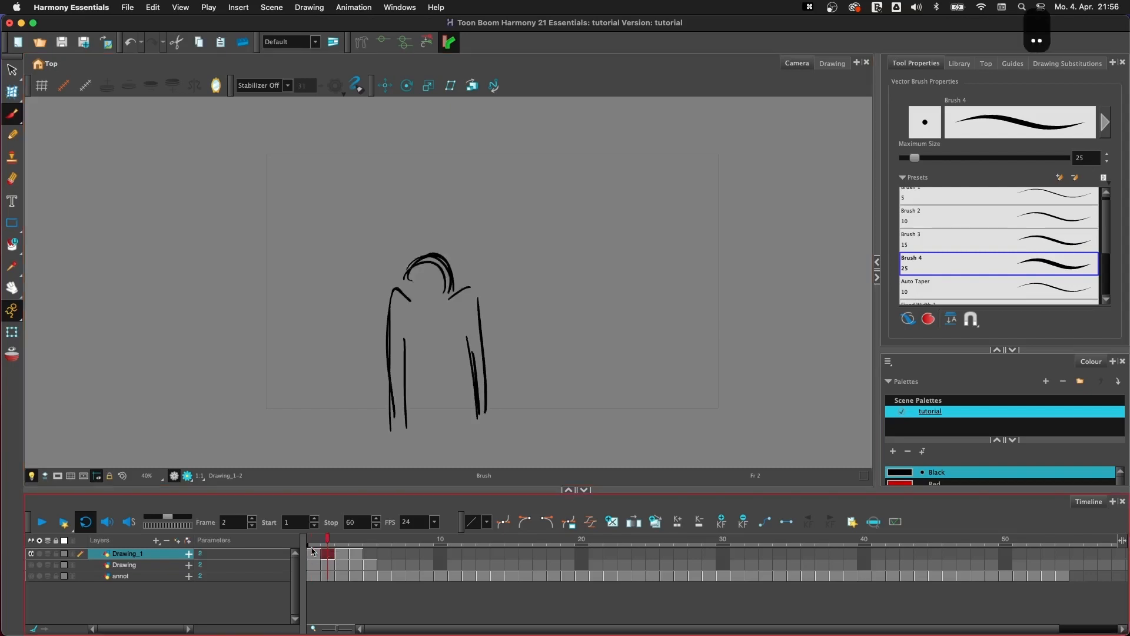
key("comma")
key("comma")
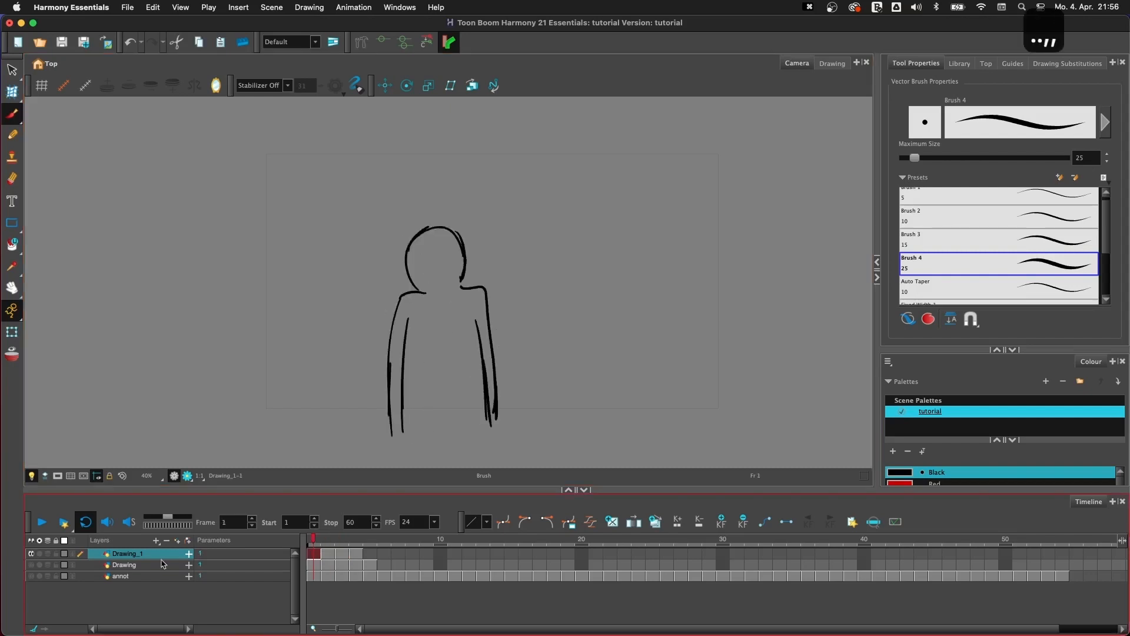
- Turn off solo for the Drawing_1 layer, solo the Drawing layer instead and select it
left_click(32, 553)
left_click(32, 565)
left_click(131, 565)
- Flip forwards and backwards through the first four frames of the Drawing layer to examine its poses
key("period")
key("period")
key("period")
key("period")
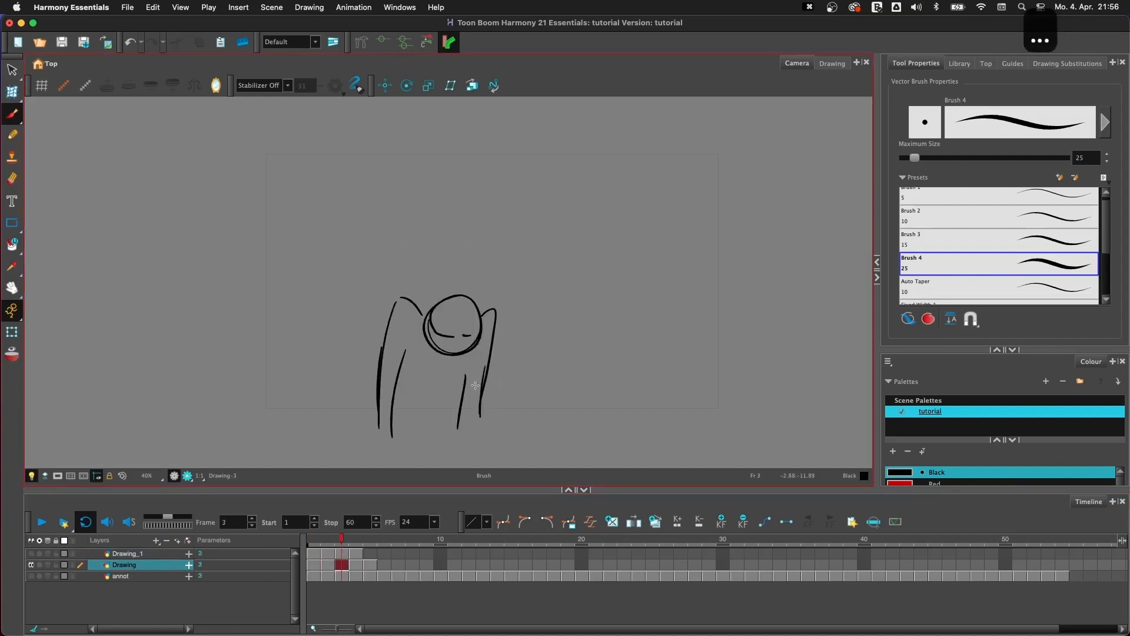
key("comma")
key("comma")
key("comma")
key("comma")
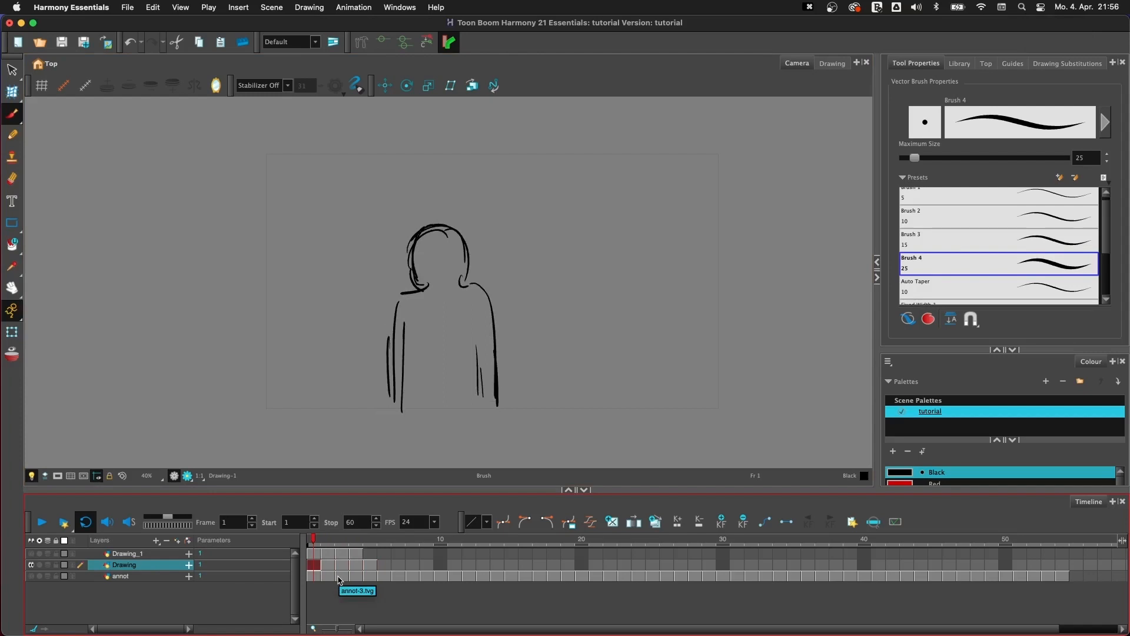
key("period")
key("period")
key("period")
key("comma")
key("comma")
key("comma")
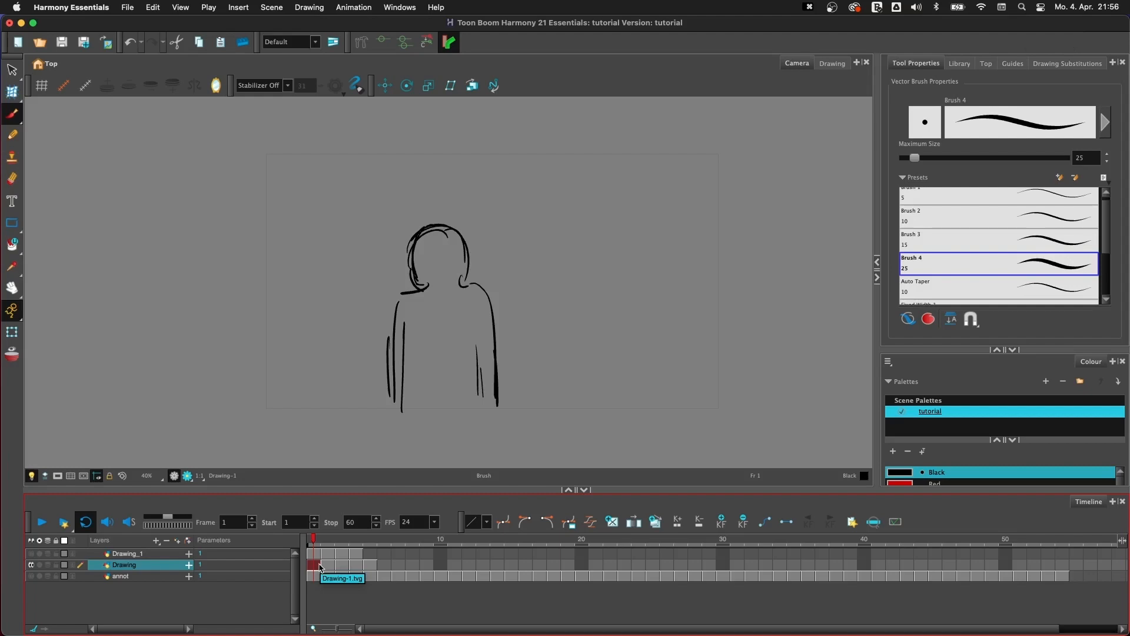
- Extend the exposure of the first drawing on the Drawing layer to 24 frames
key("plus")
key("plus")
key("plus")
key("plus")
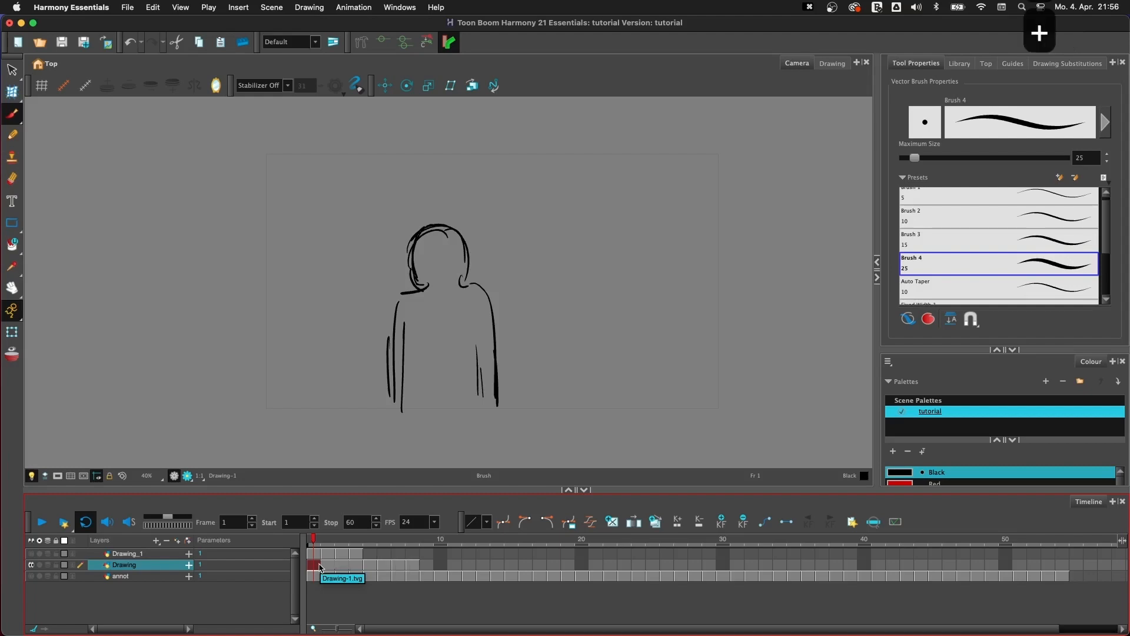
key("plus")
key("plus")
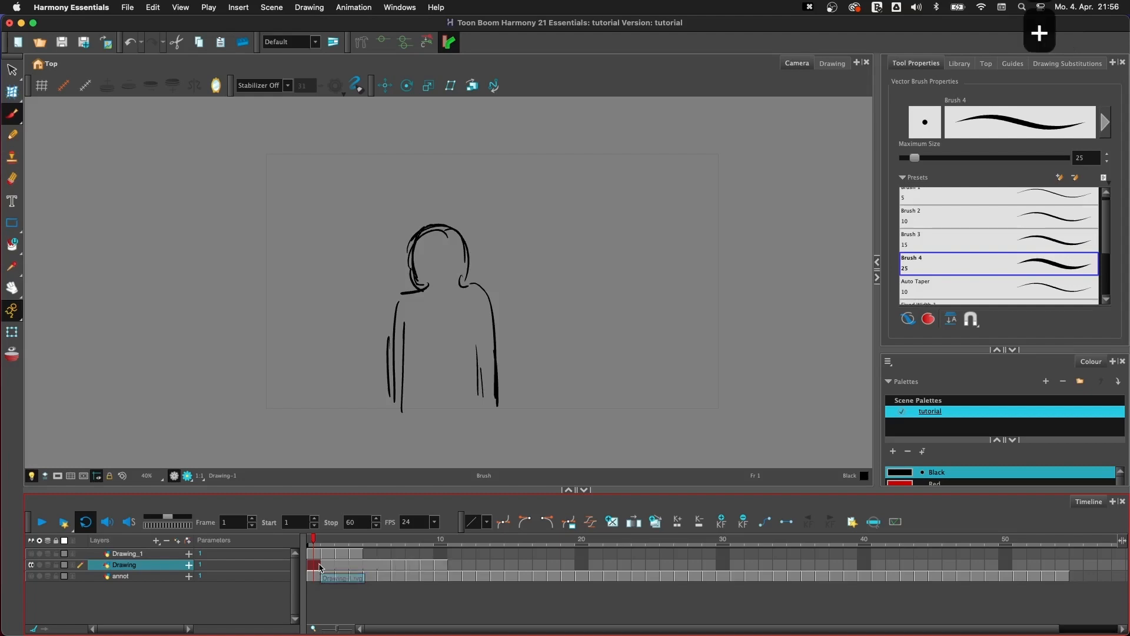
key("plus")
key("plus")
key("plus")
key("plus")
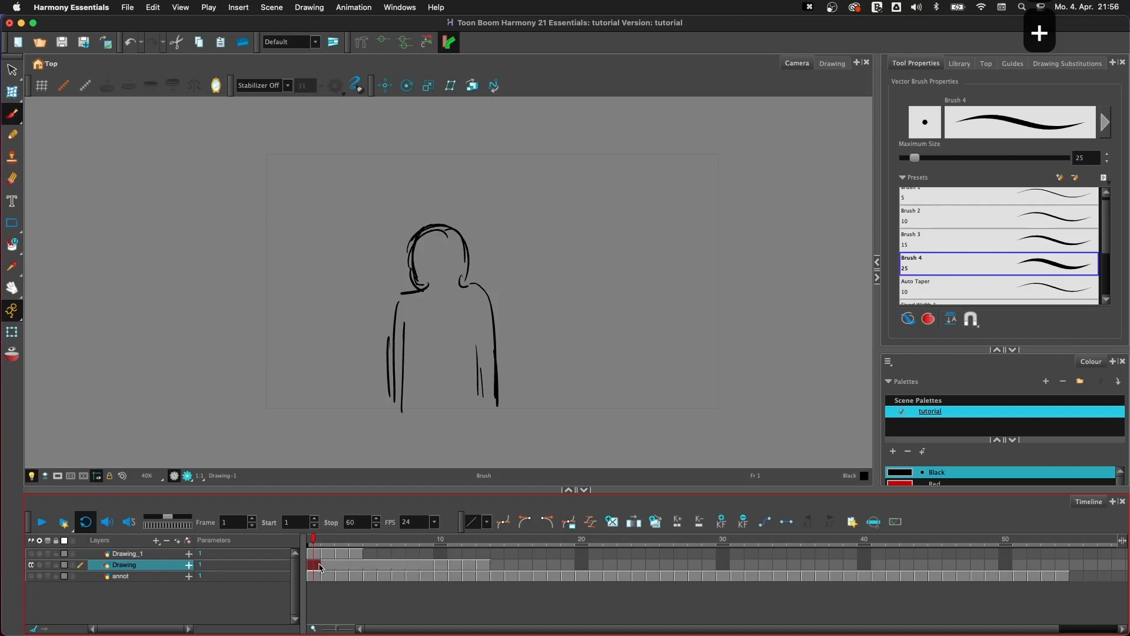
key("plus")
key("plus")
key("plus")
key("plus")
key("plus")
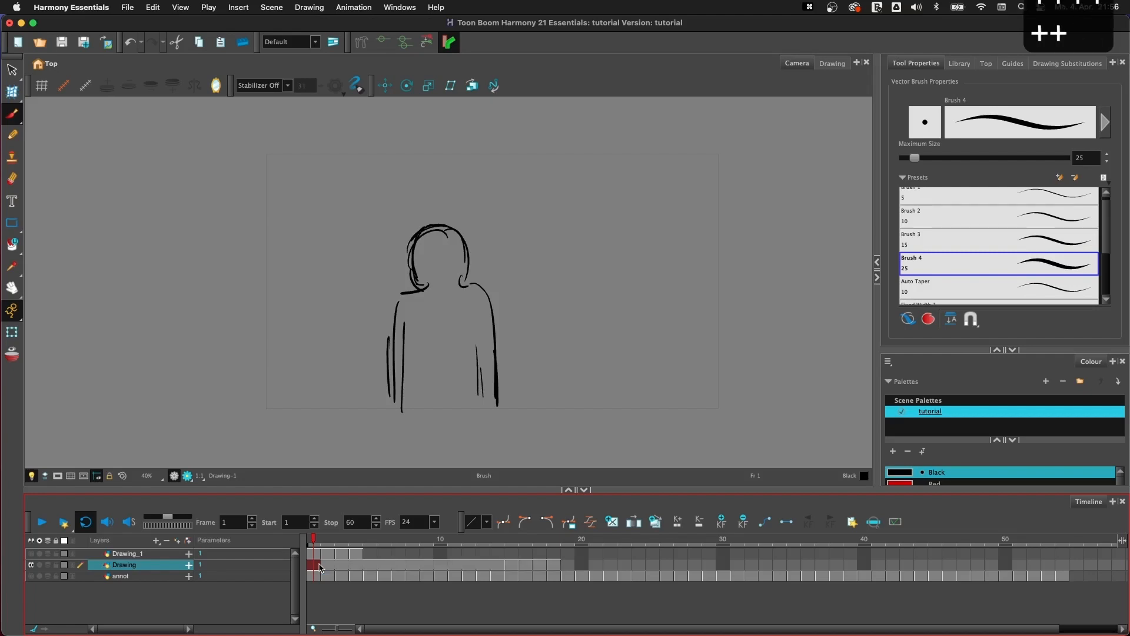
key("plus")
key("plus")
key("plus")
key("plus")
key("plus")
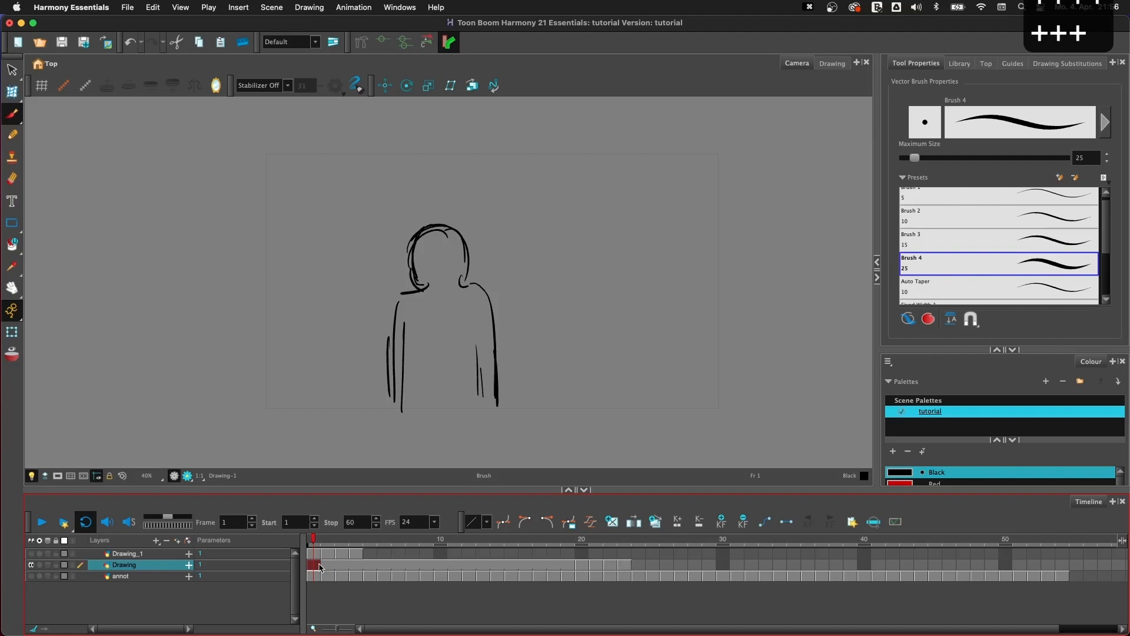
key("plus")
key("plus")
key("plus")
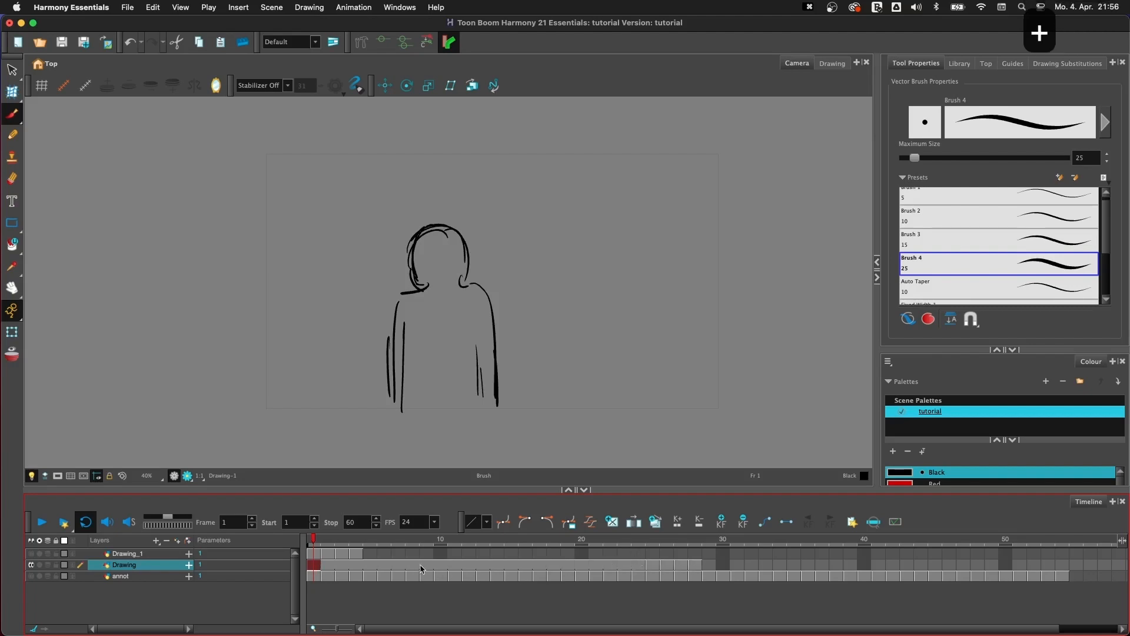
- Play the scene briefly to check the held drawing's timing, stop it and return to frame 1
left_click(41, 523)
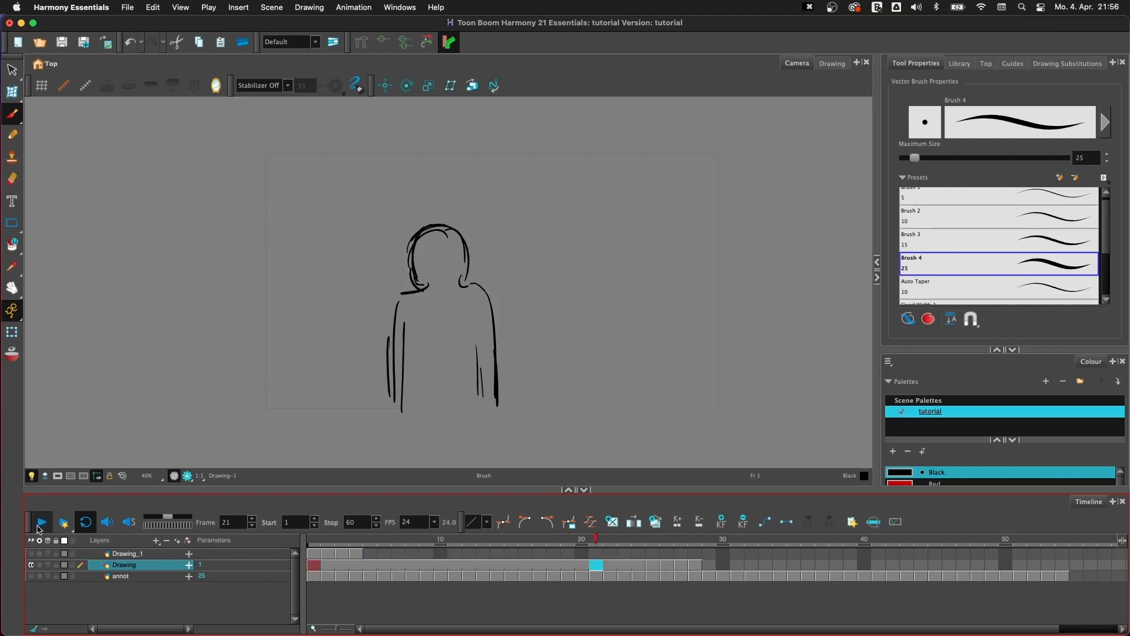
left_click(38, 525)
left_click(312, 542)
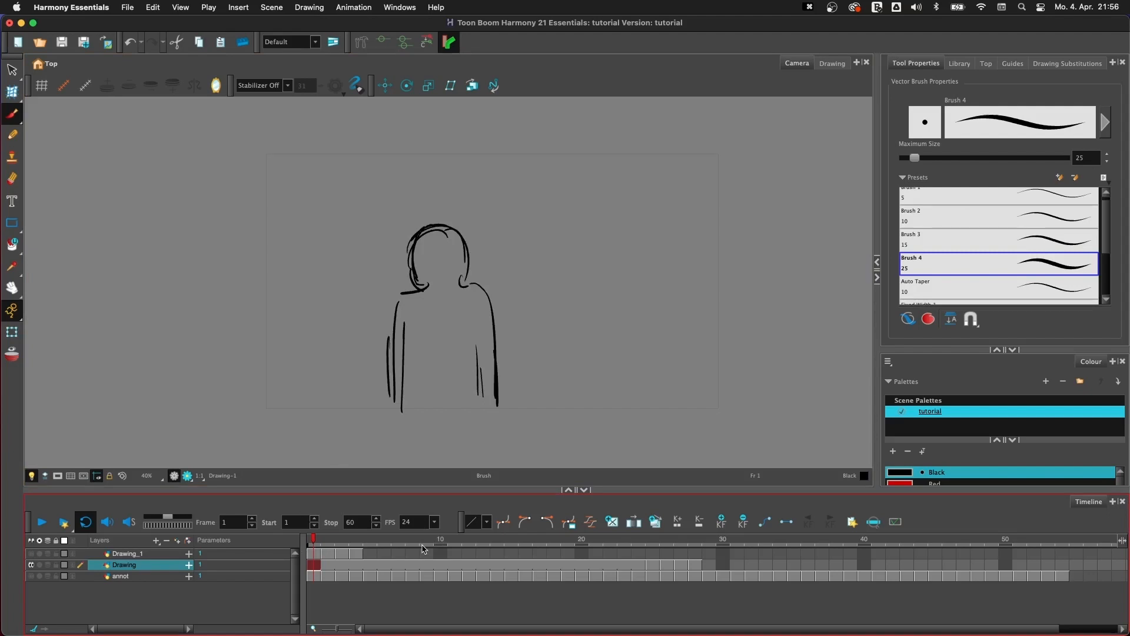
- Step through the Drawing layer from frame 1 to frame 24 to examine the extended exposure
key("period")
key("period")
key("period")
key("period")
key("period")
key("period")
key("period")
key("period")
key("period")
key("period")
key("period")
key("period")
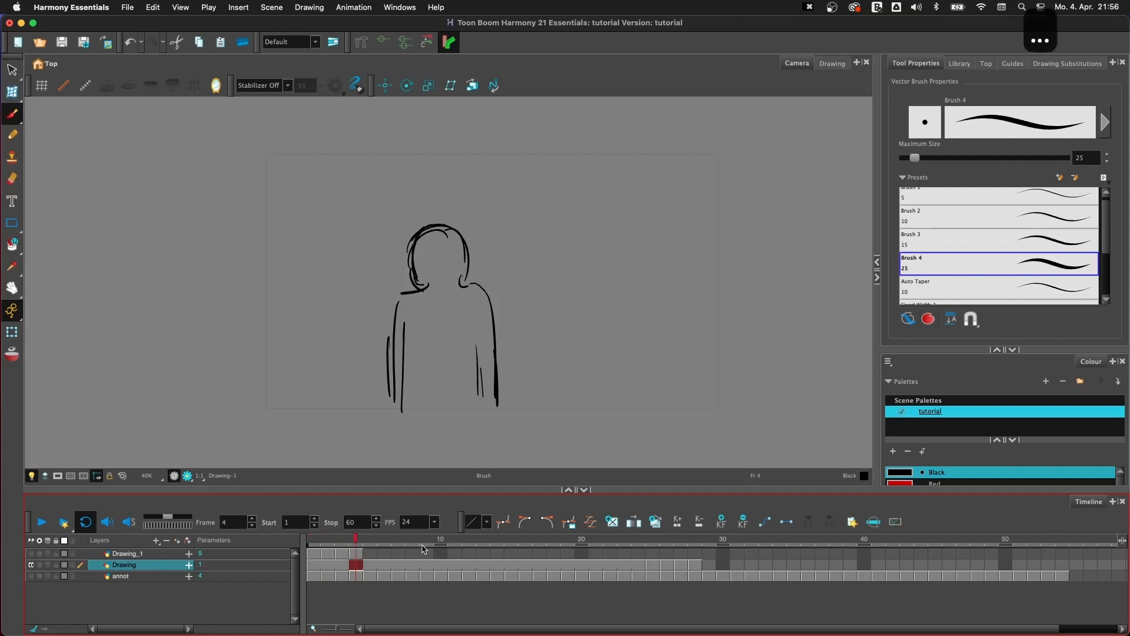
key("period")
key("period")
key("period")
key("period")
key("period")
key("period")
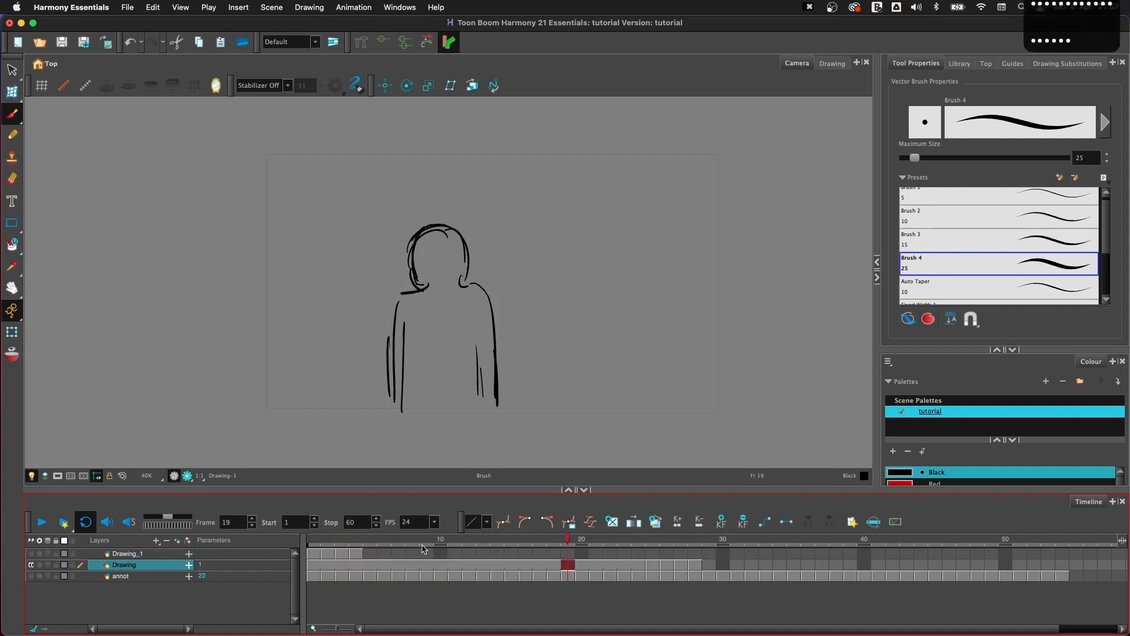
key("period")
key("period")
key("period")
key("period")
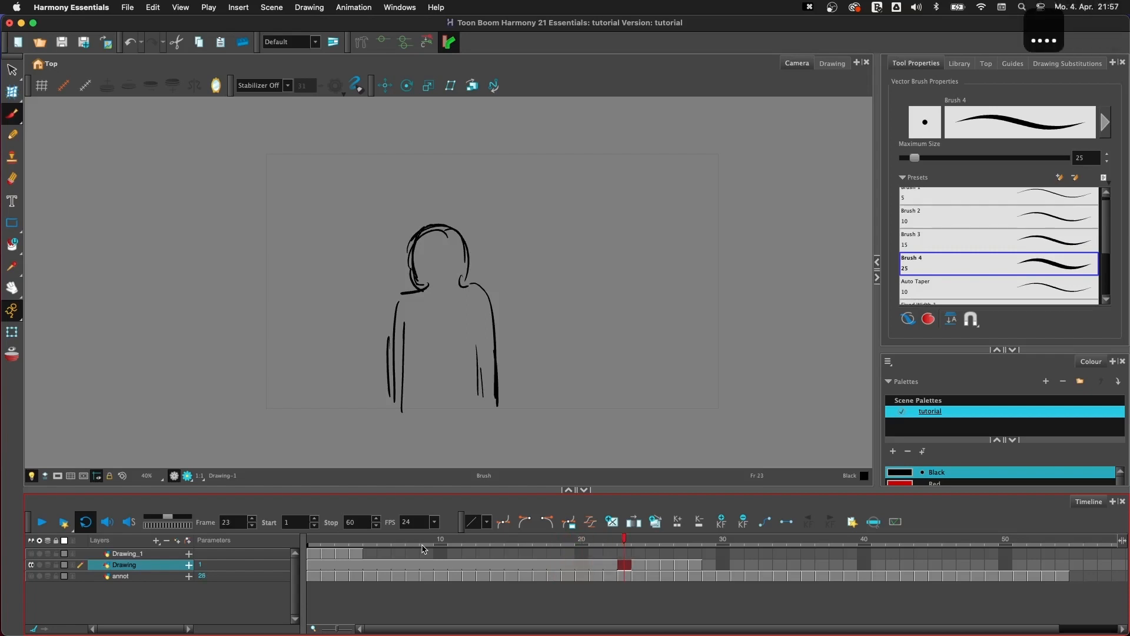
key("period")
key("comma")
key("period")
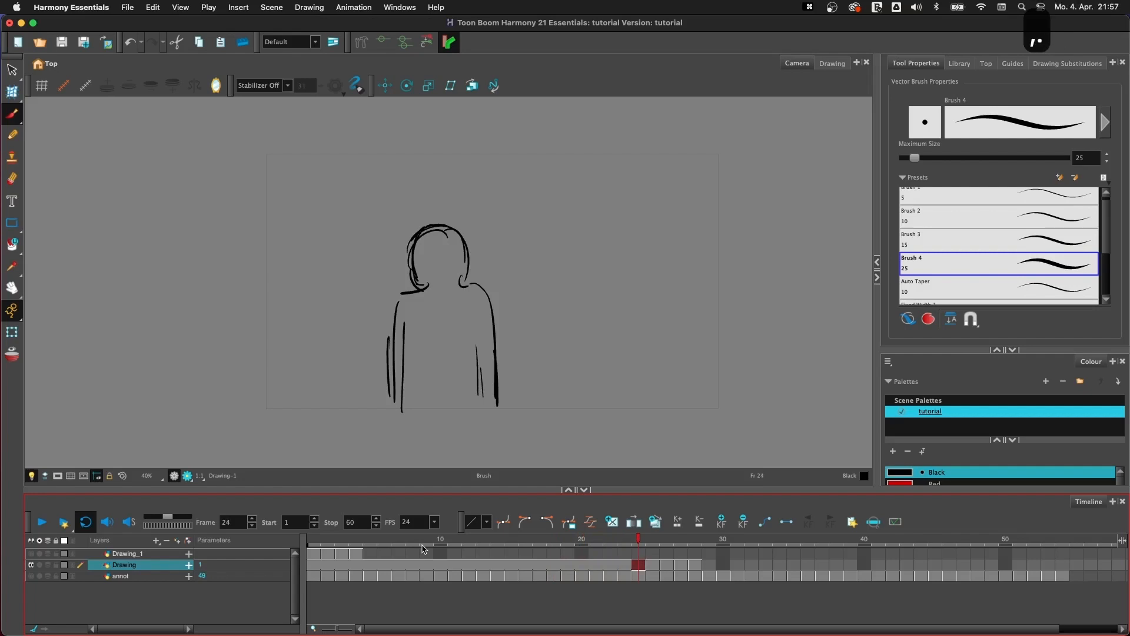
- Step back and forth through frames 21 to 26 of the Drawing layer to examine where the held pose changes
key("comma")
key("period")
key("comma")
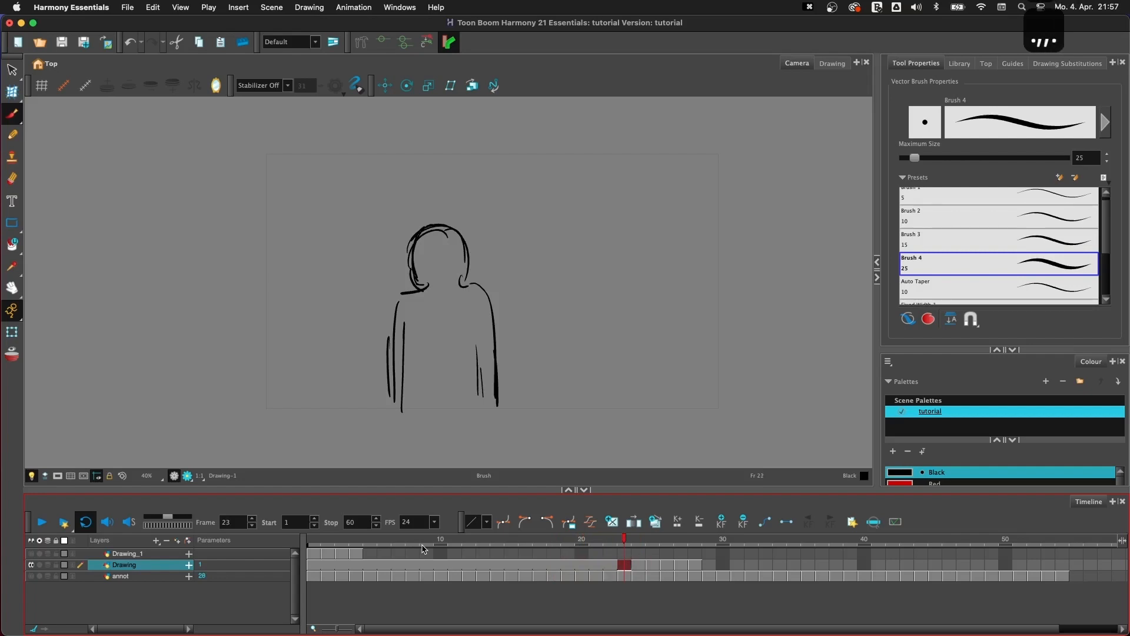
key("period")
key("period")
key("comma")
key("period")
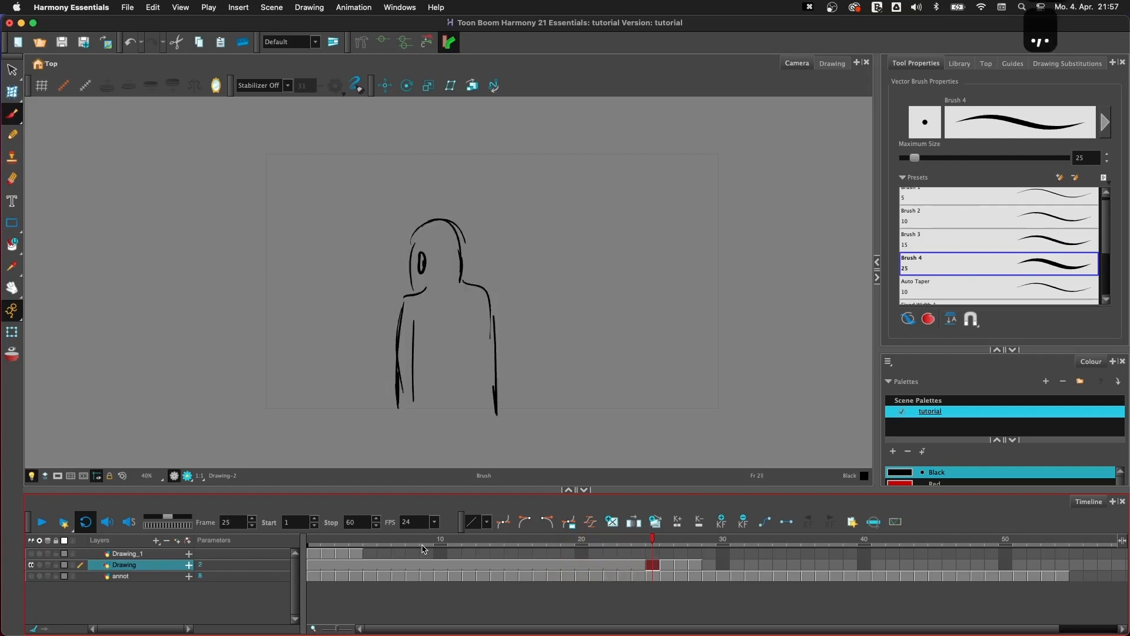
key("period")
key("period")
key("comma")
key("comma")
key("comma")
key("period")
key("period")
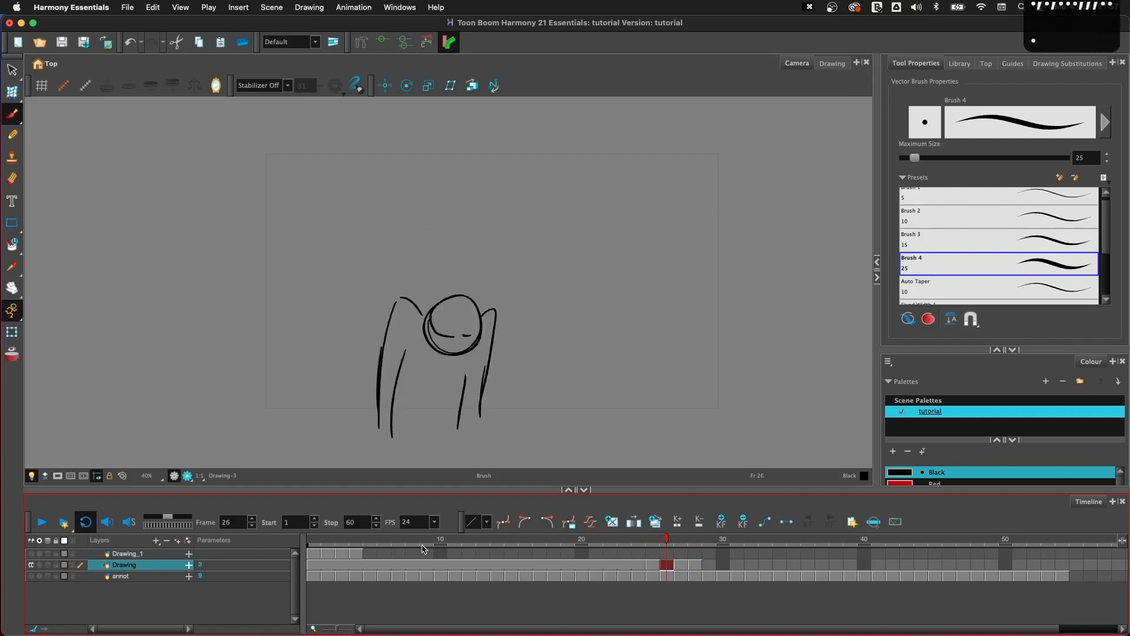
key("comma")
key("comma")
key("comma")
key("comma")
key("comma")
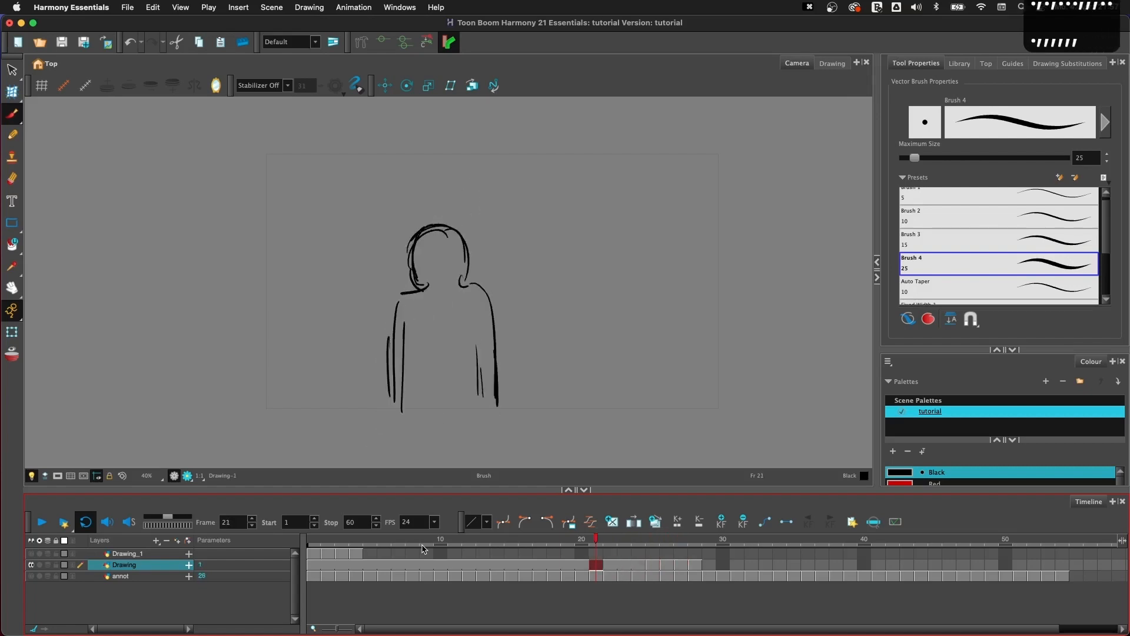
- Extend the exposure of the Drawing layer's second drawing at frame 25 to three frames
left_click(650, 571)
key("plus")
key("plus")
- Extend the exposure of the Drawing layer's third drawing at frame 28 to four frames
key("period")
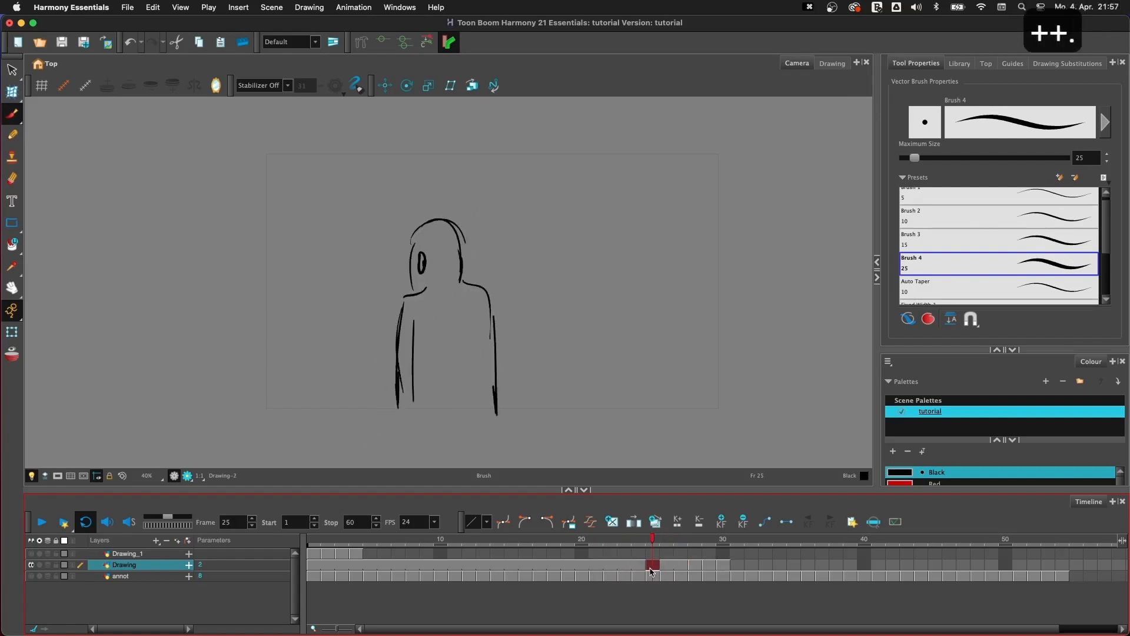
key("period")
- Extend the exposure of the Drawing layer's fourth drawing at frame 32 to four frames
key("period")
key("plus")
key("plus")
key("plus")
- Extend the exposure of the Drawing layer's last drawing, starting at frame 36, through frame 50
key("period")
key("period")
key("period")
key("period")
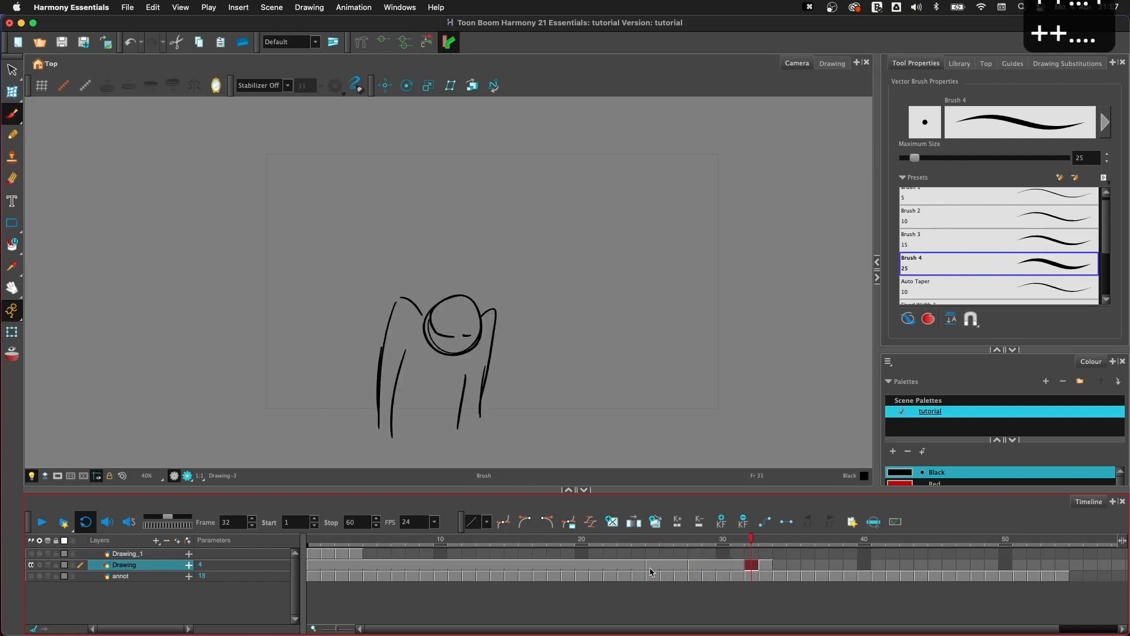
key("plus")
key("plus")
key("plus")
key("period")
key("period")
key("period")
key("period")
key("plus")
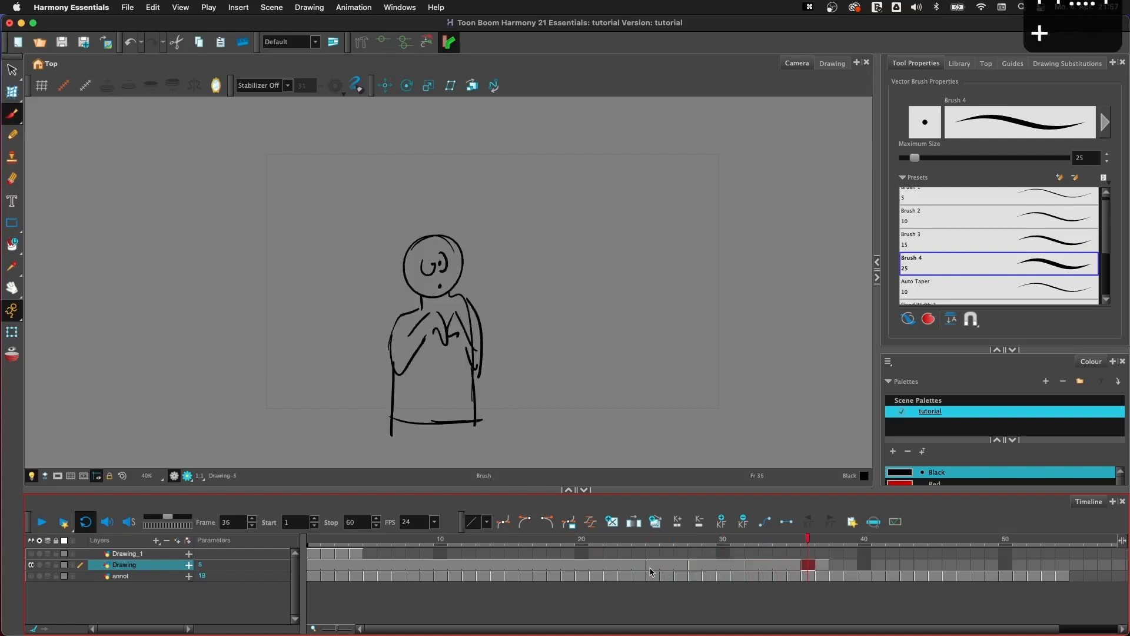
key("plus")
key("plus")
key("plus")
key("plus")
key("plus")
key("plus")
key("plus")
key("plus")
key("plus")
- Step backwards and forwards through frames 30 to 36 of the Drawing layer to examine the retimed poses
key("comma")
key("comma")
key("comma")
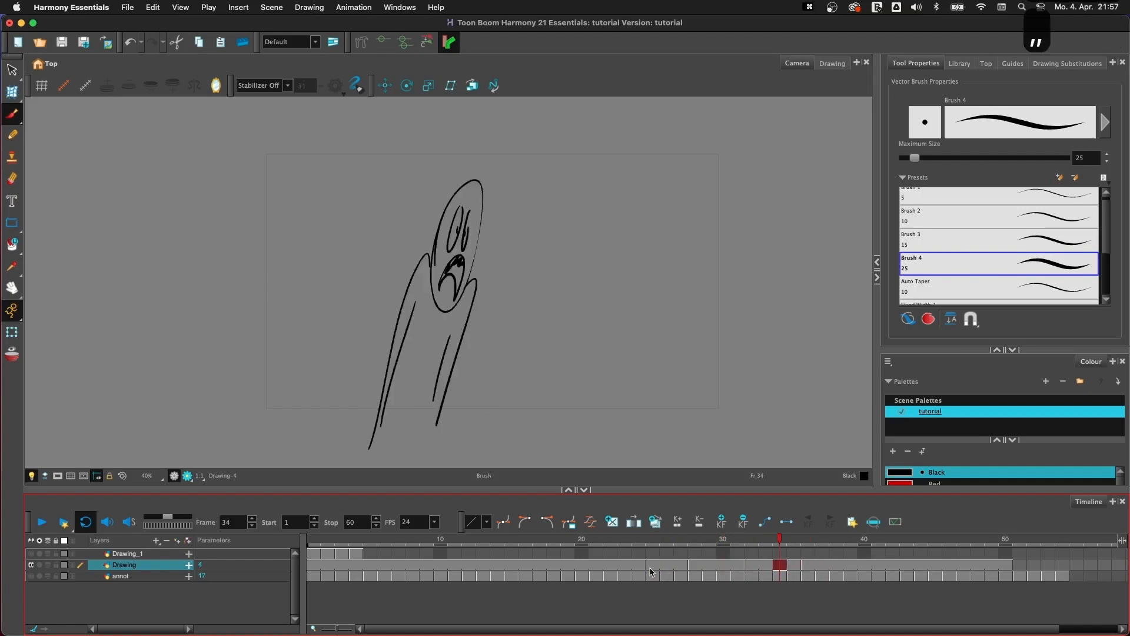
key("comma")
key("comma")
key("comma")
key("comma")
key("period")
key("period")
key("period")
key("period")
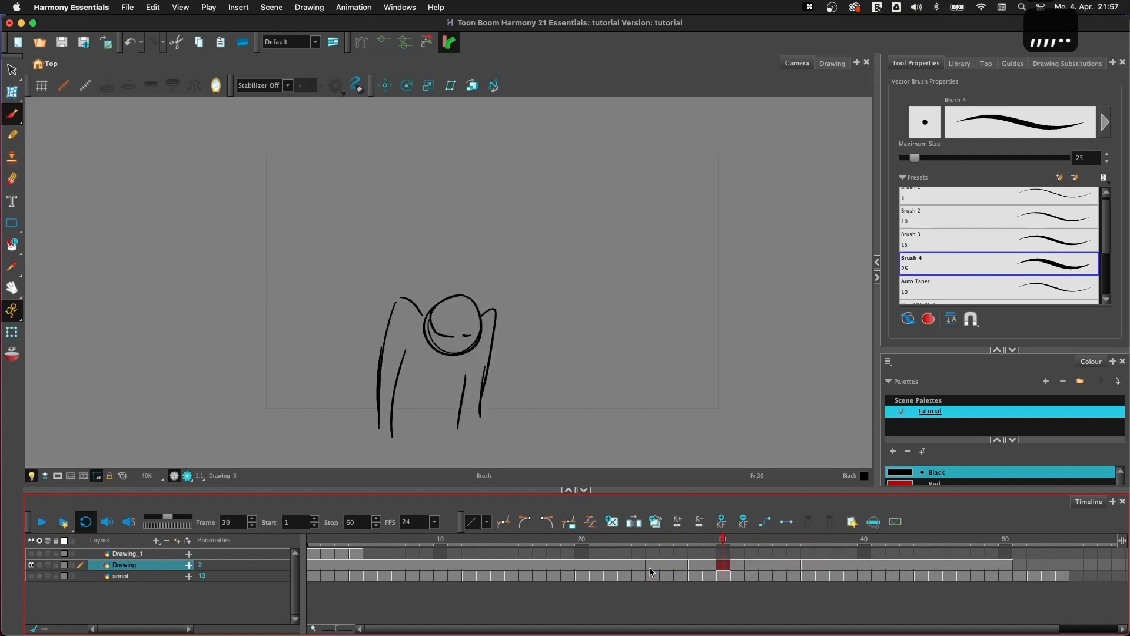
key("period")
key("period")
key("period")
- Create an empty drawing at frame 34 of the Drawing layer, between the stretched pose and the final pose
key("comma")
key("comma")
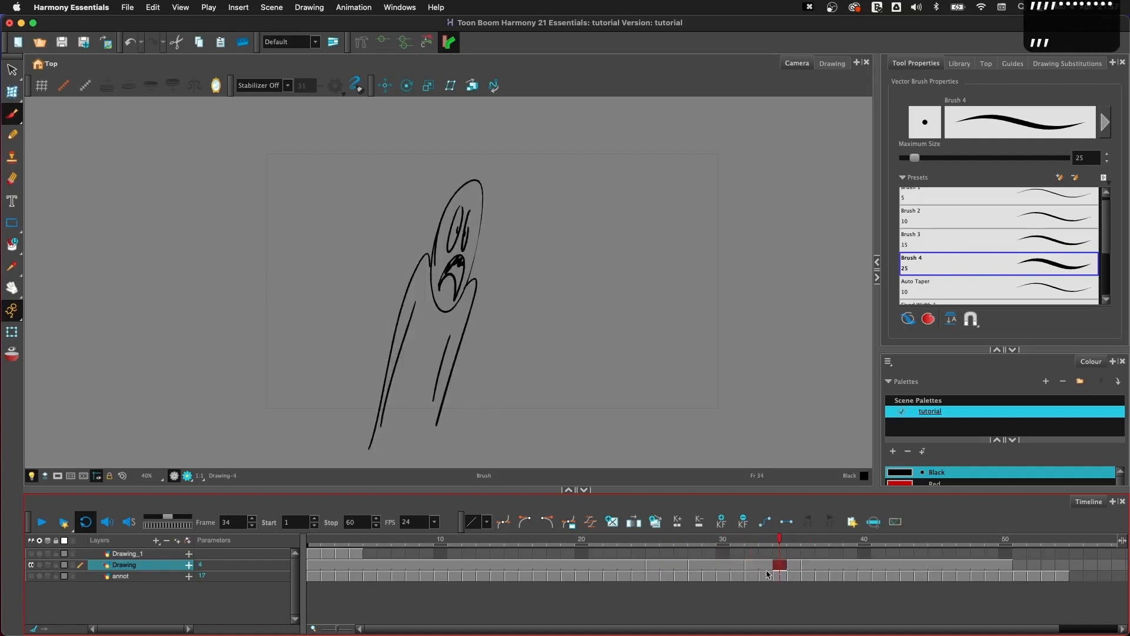
key("alt+shift+r")
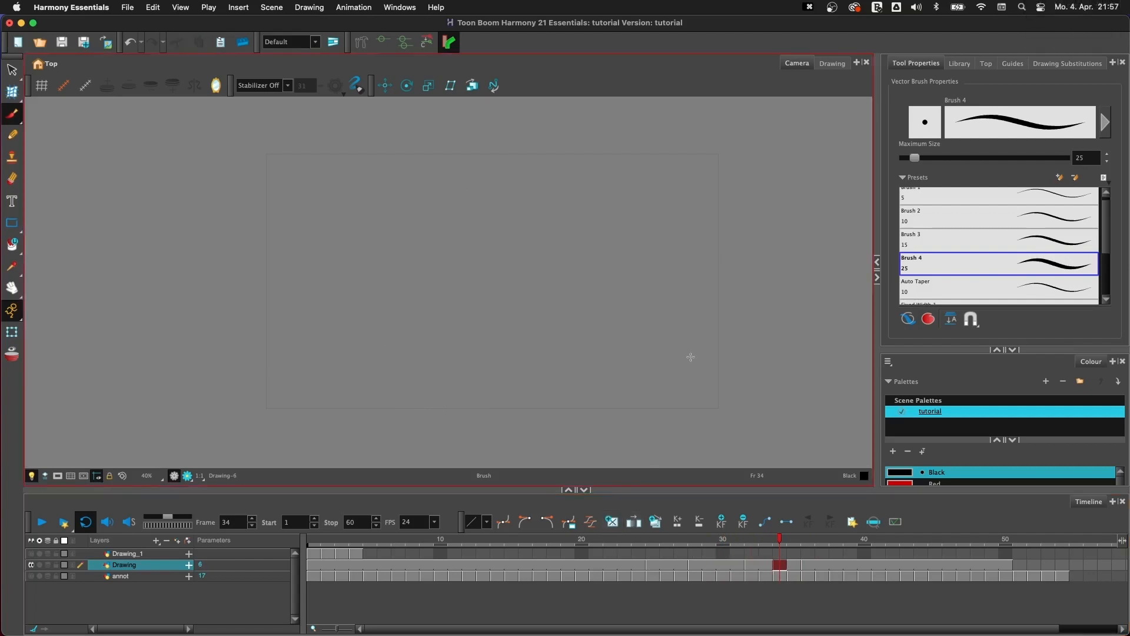
- Step frame by frame between frames 33 and 36 to examine the empty drawing against its neighbouring poses
key("period")
key("comma")
key("comma")
key("period")
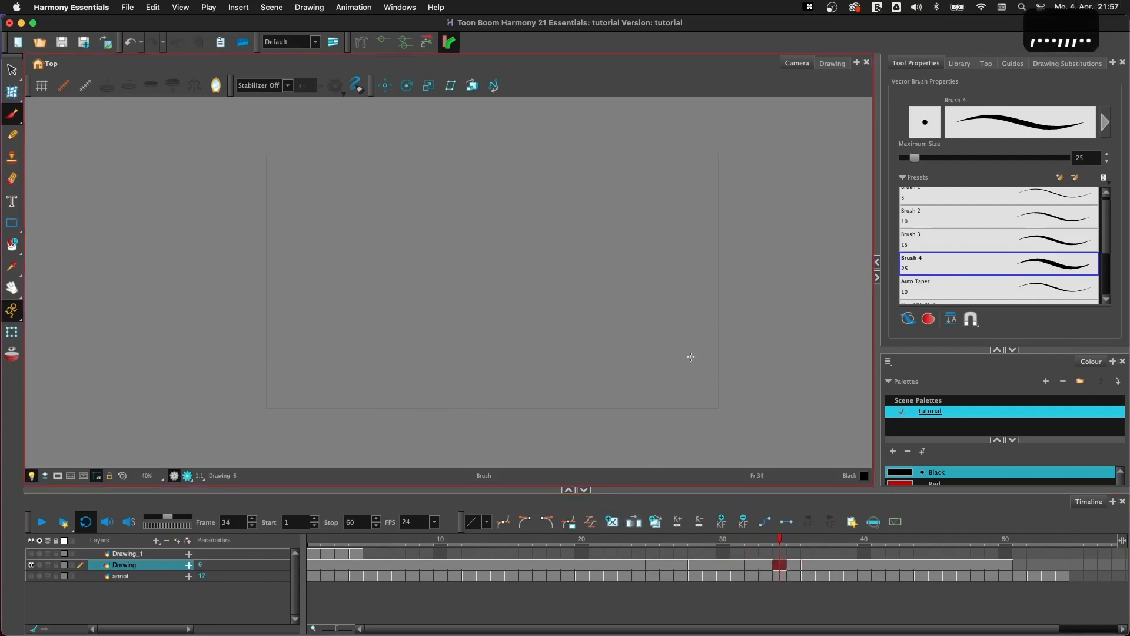
key("period")
key("period")
key("comma")
key("comma")
key("comma")
key("period")
key("period")
key("period")
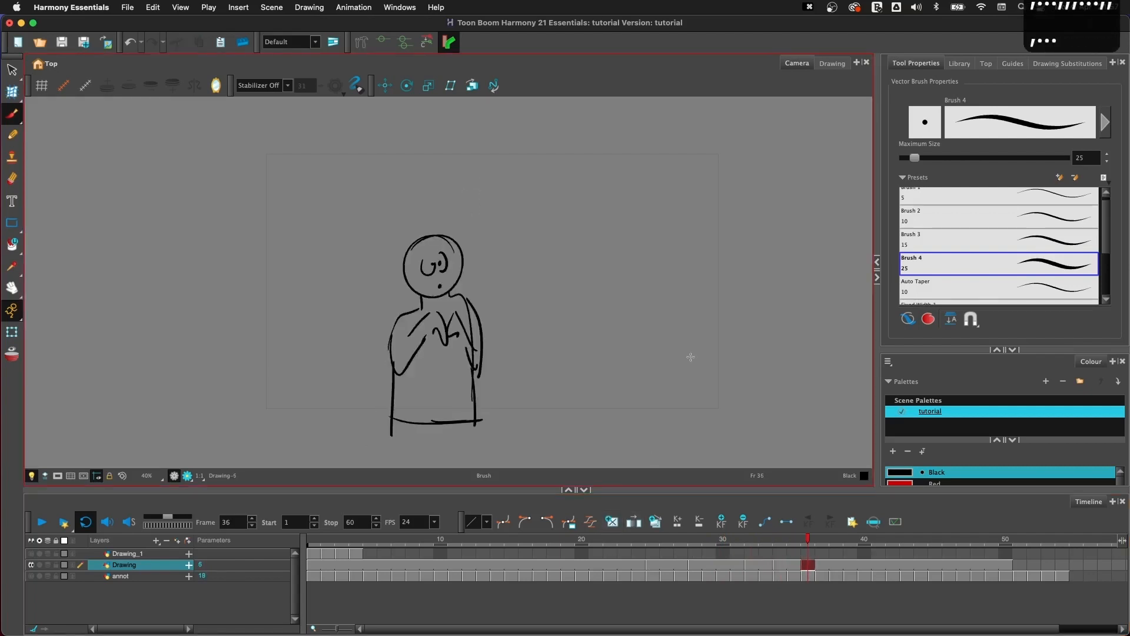
key("comma")
key("comma")
key("comma")
key("period")
key("period")
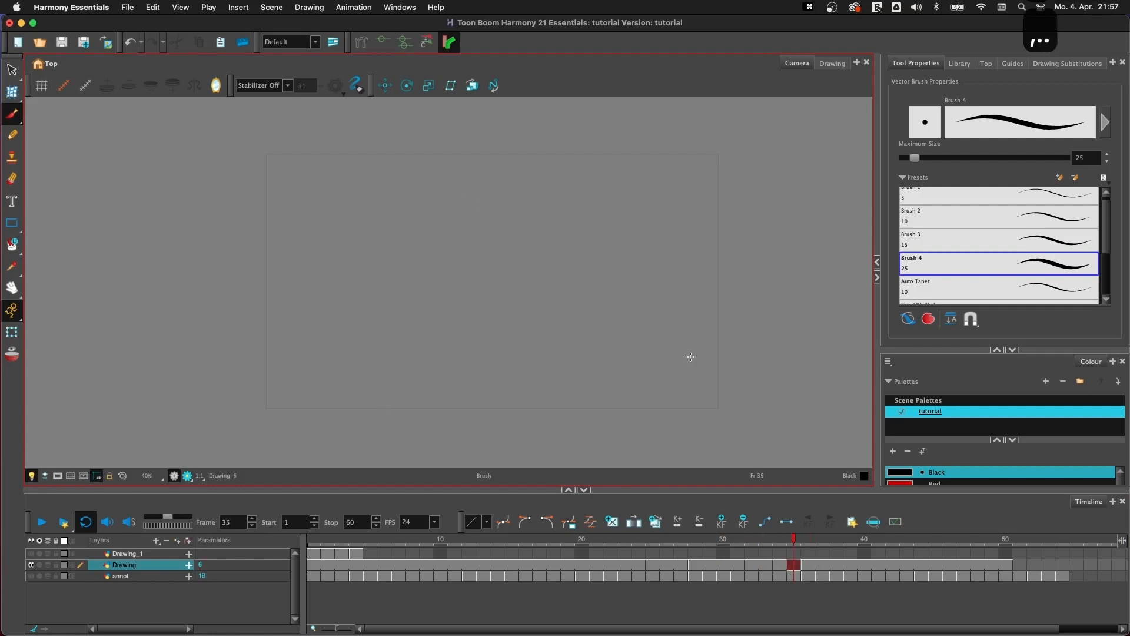
key("period")
key("comma")
key("comma")
key("comma")
key("period")
key("comma")
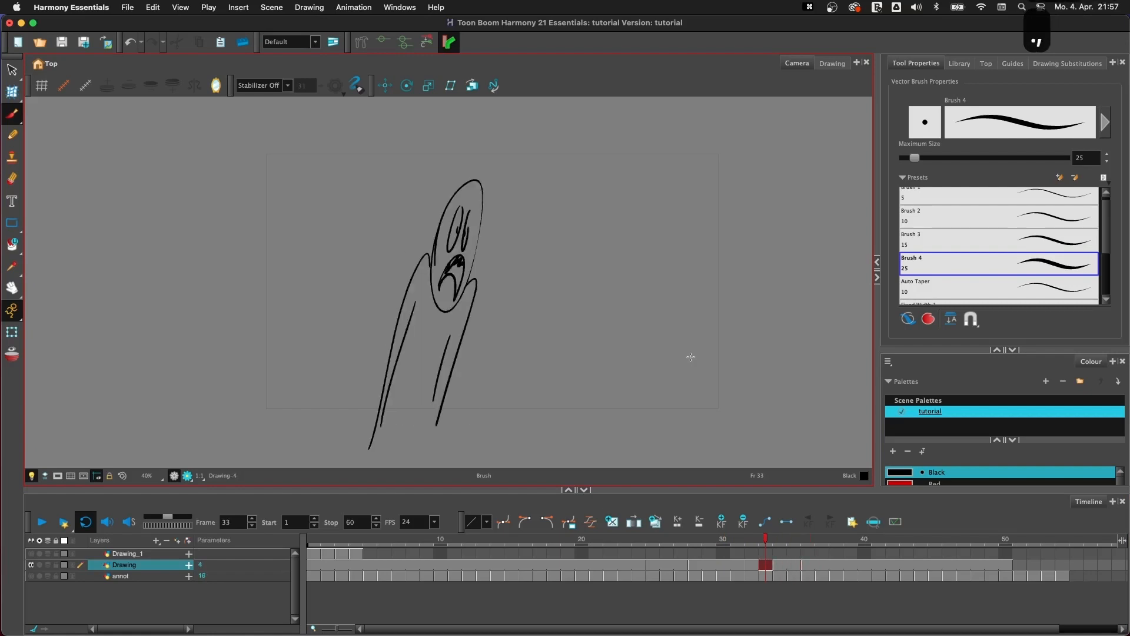
key("period")
key("period")
key("period")
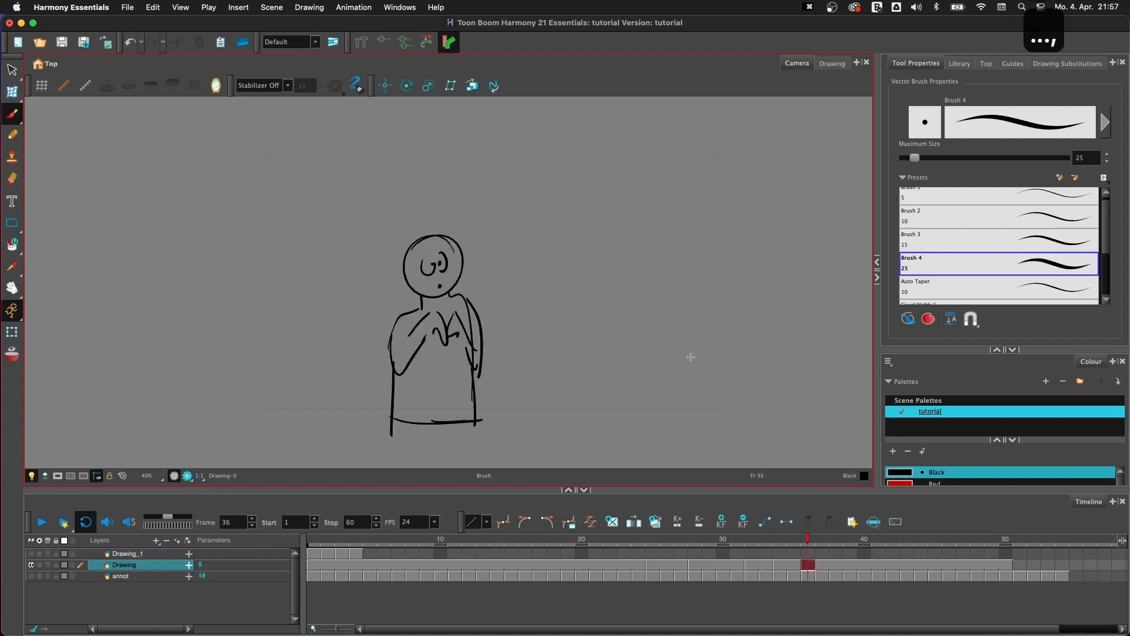
key("comma")
key("comma")
key("comma")
key("period")
key("period")
key("period")
key("comma")
key("comma")
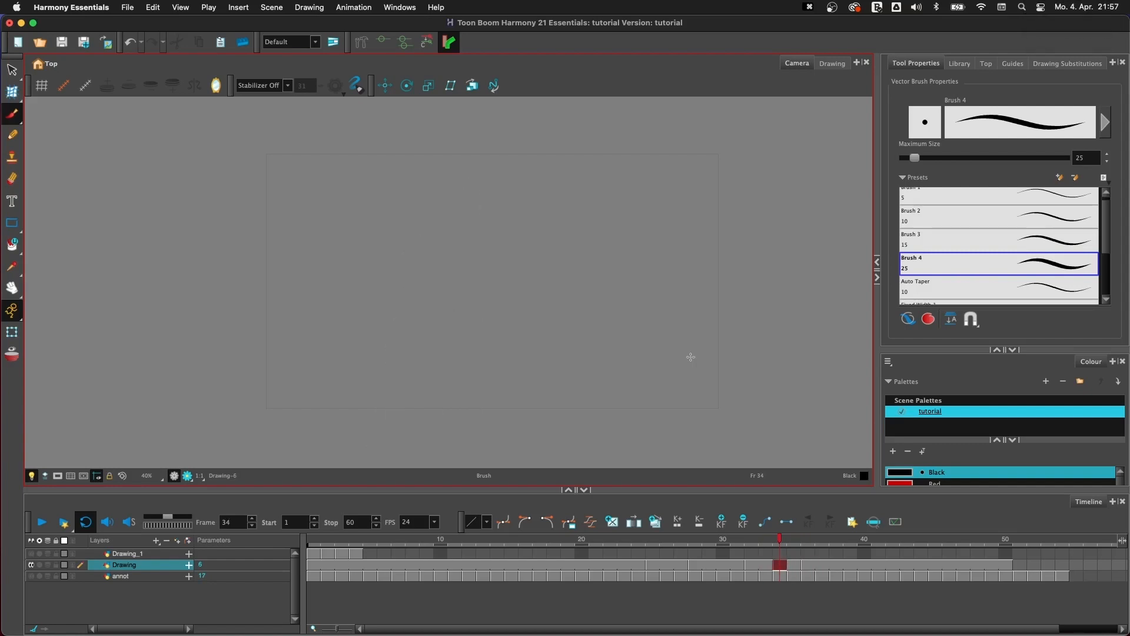
- Flip drawing by drawing through the Drawing layer, going back to frame 1 and forward again to compare the poses
key("f")
key("g")
key("g")
key("f")
key("f")
key("g")
key("g")
key("f")
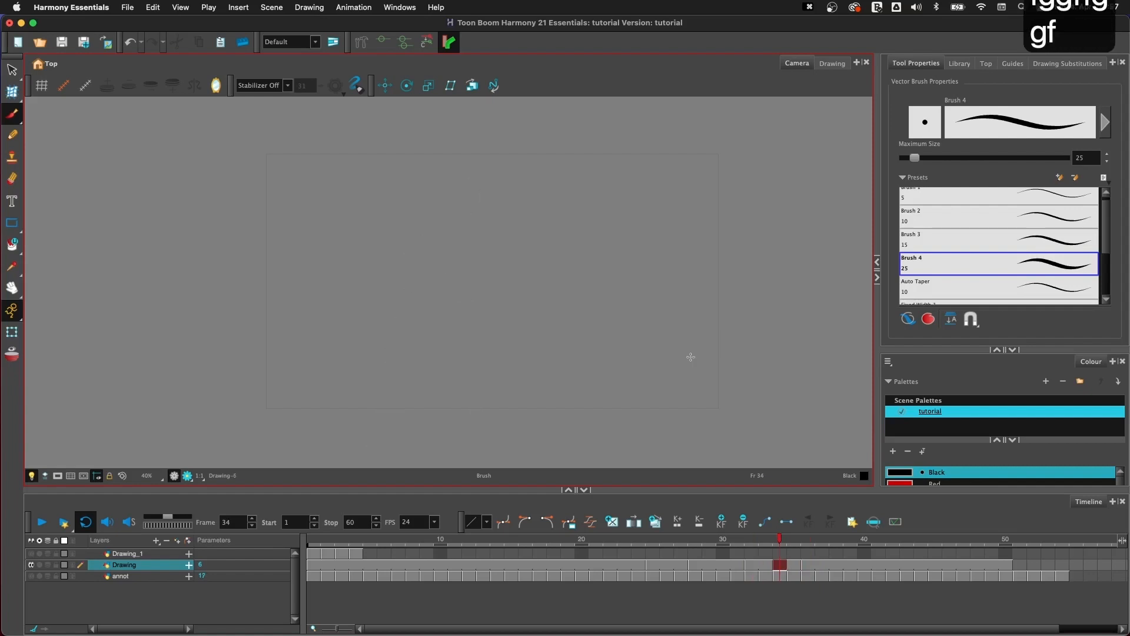
key("f")
key("g")
key("g")
key("f")
key("f")
key("f")
key("f")
key("f")
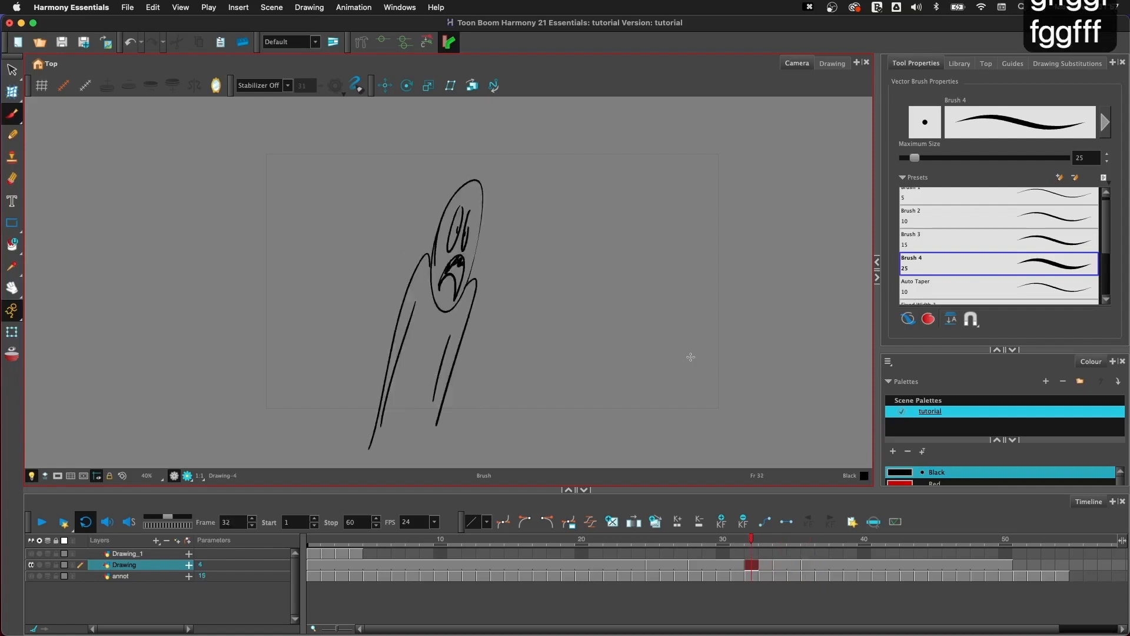
key("g")
key("g")
key("g")
key("g")
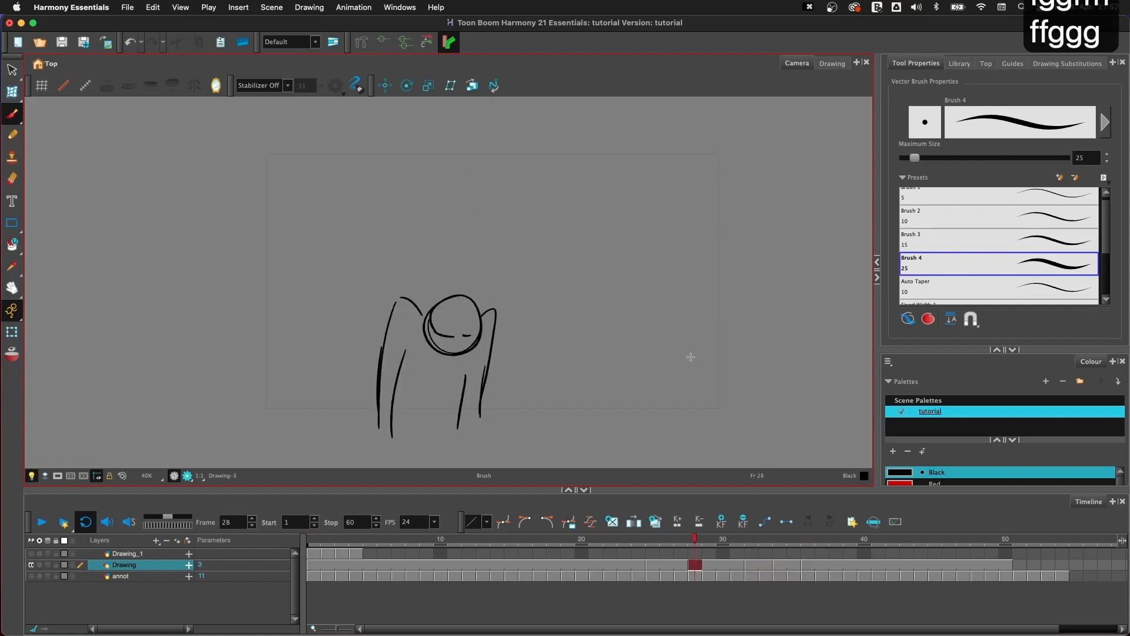
key("f")
key("f")
key("f")
key("f")
key("f")
key("f")
key("f")
key("f")
key("f")
key("f")
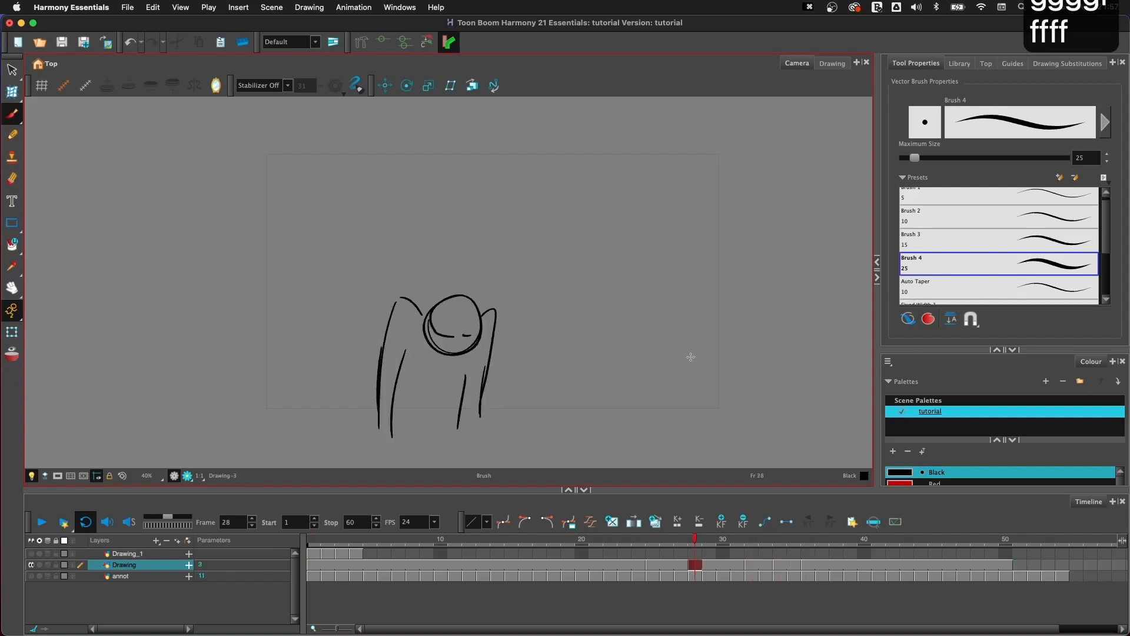
key("f")
key("f")
key("f")
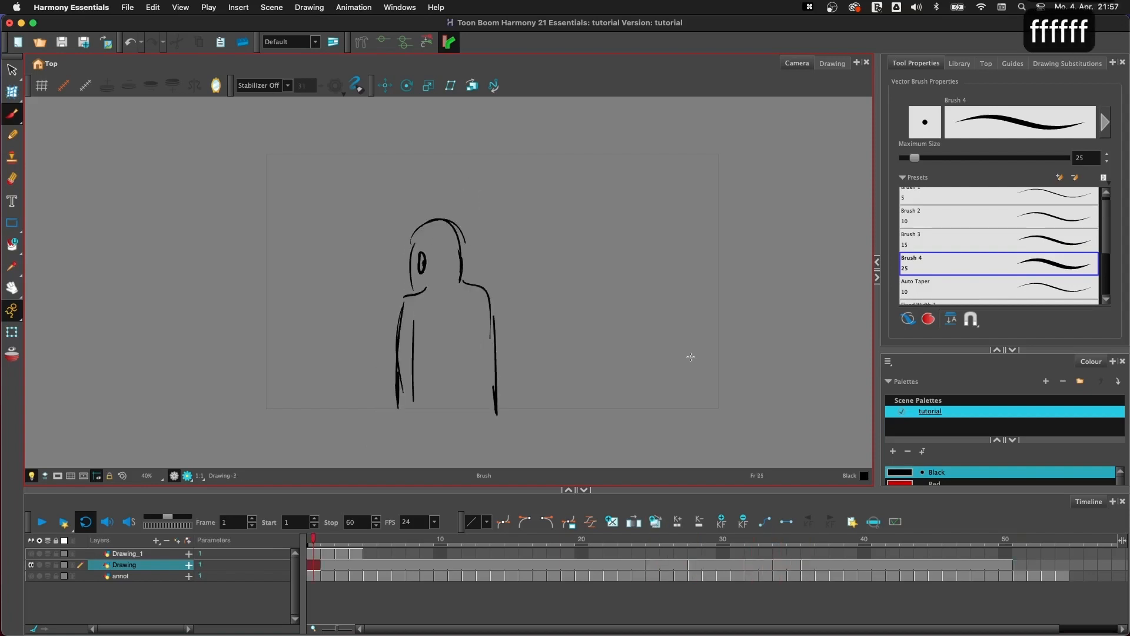
key("g")
key("g")
key("g")
key("g")
- Flip repeatedly between the drawings at frames 32, 34 and 36 to examine the poses around the empty drawing
key("f")
key("f")
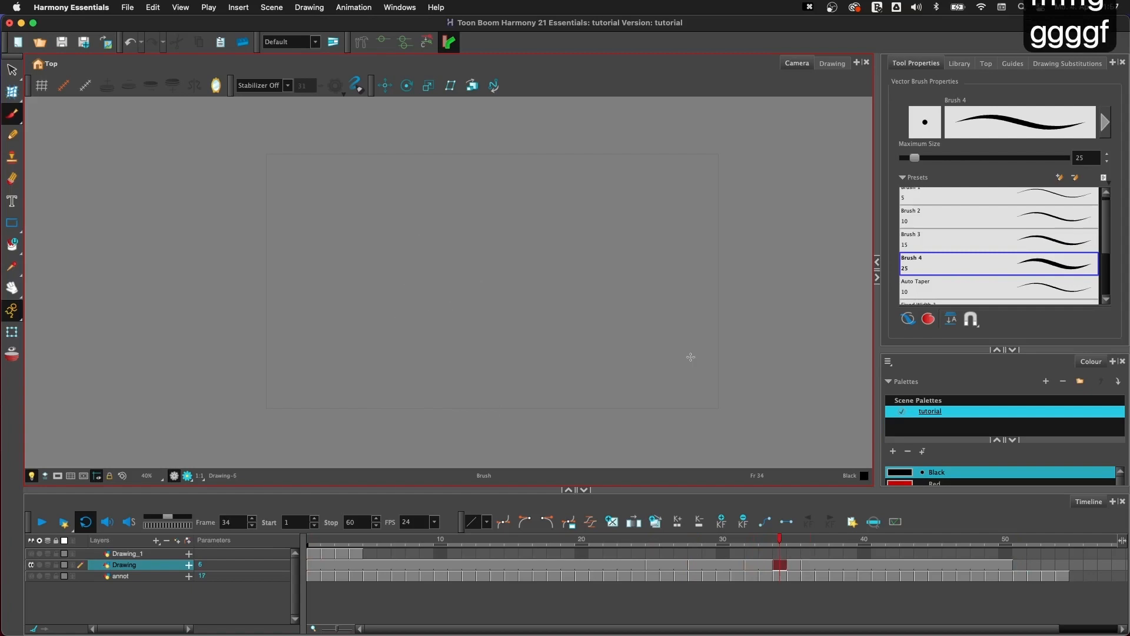
key("g")
key("g")
key("f")
key("f")
key("g")
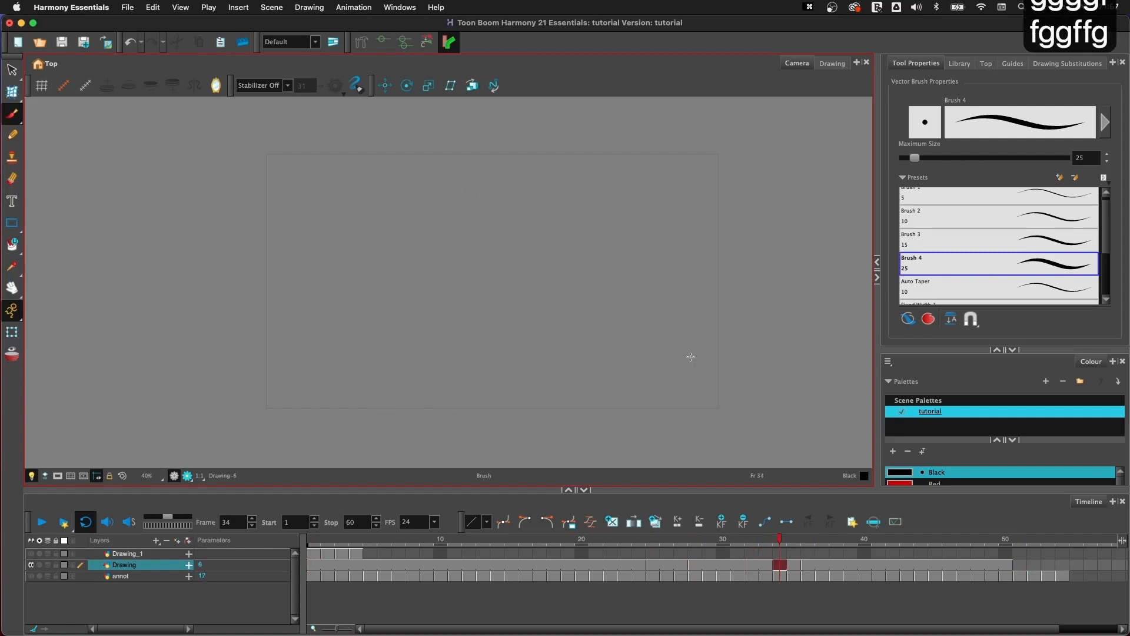
key("f")
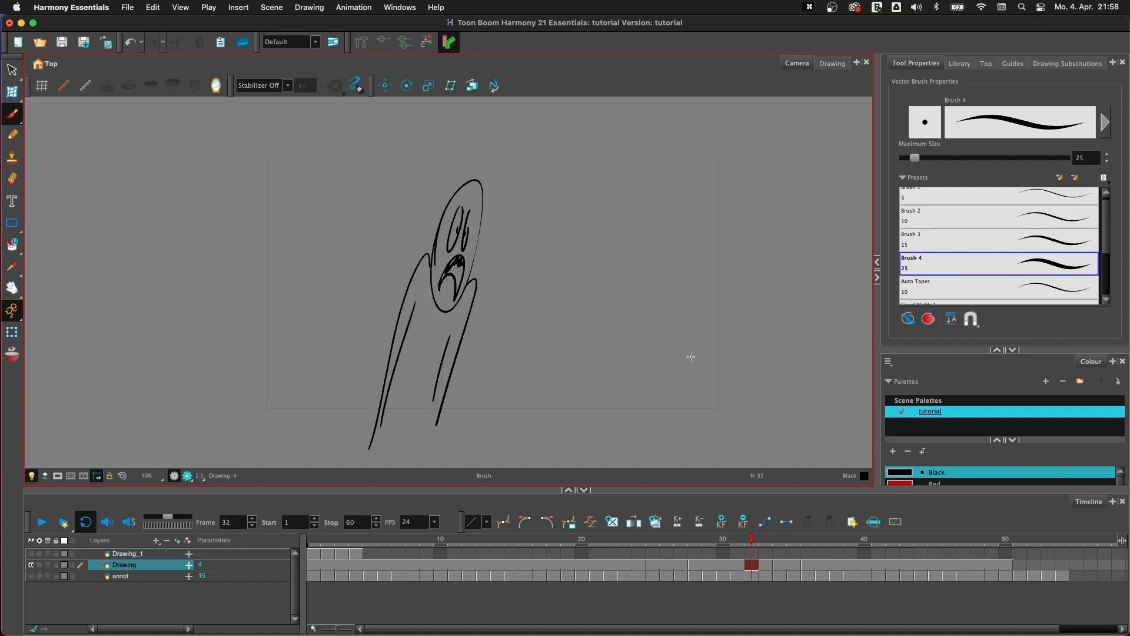
key("g")
key("g")
key("f")
key("g")
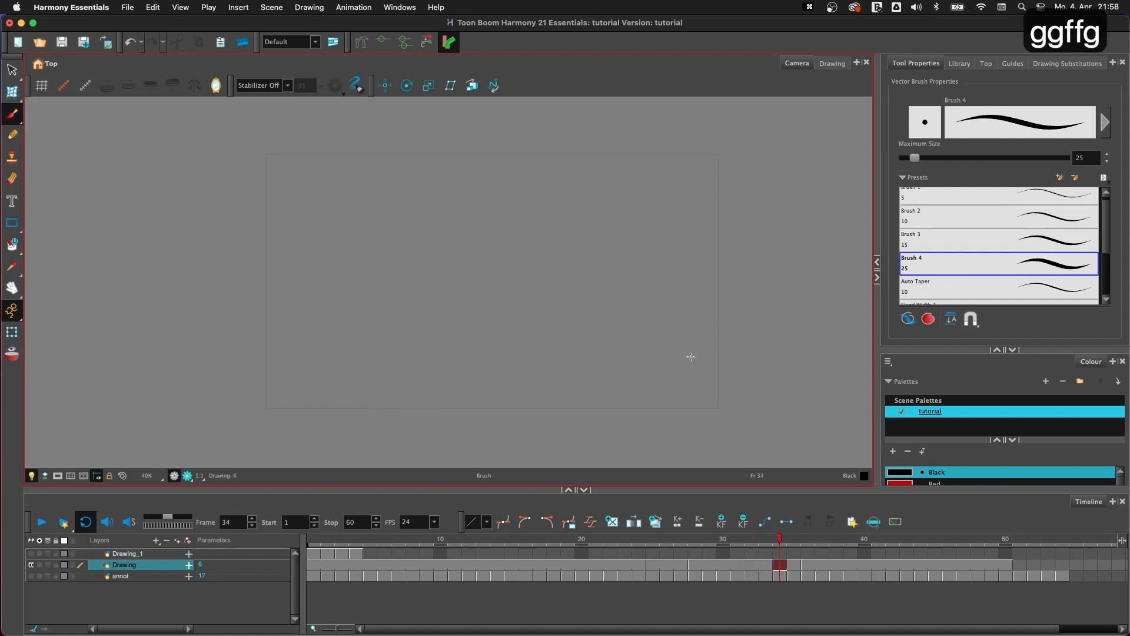
key("g")
key("f")
key("f")
key("g")
key("g")
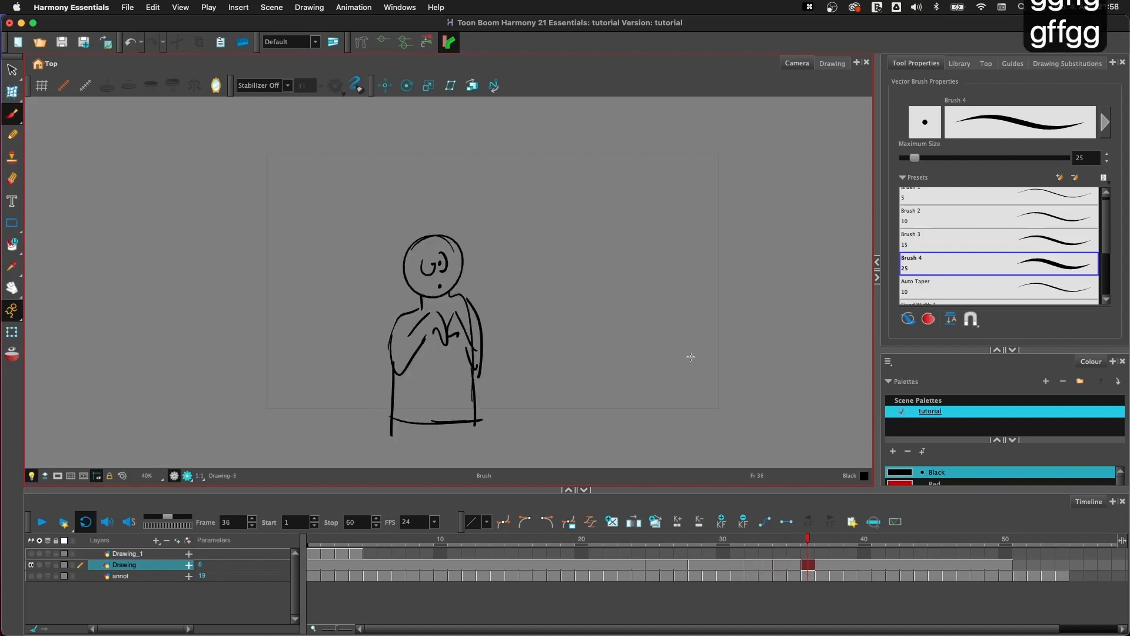
key("f")
key("f")
key("f")
key("g")
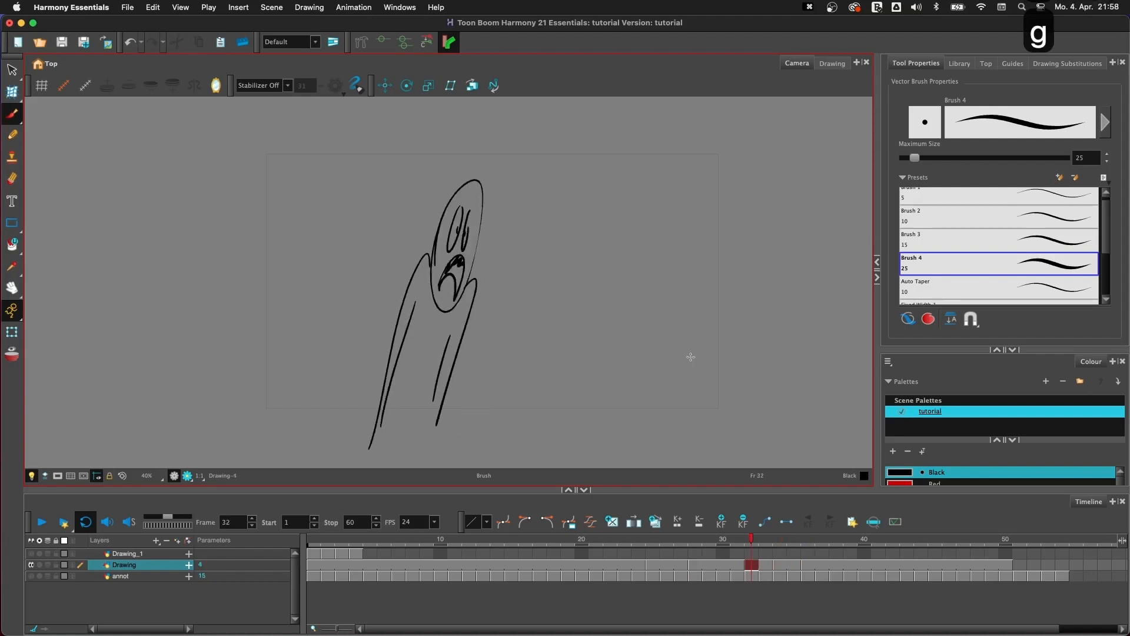
key("g")
key("g")
- Return to the empty drawing at frame 34, enable onion skin and extend its range forward to include frame 36
key("f")
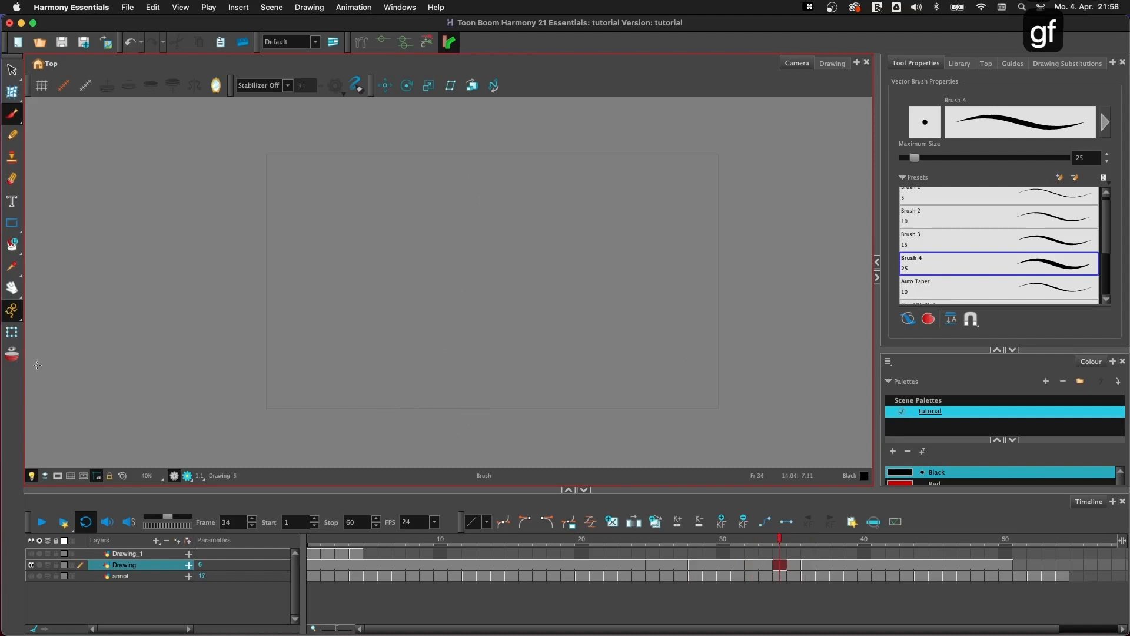
left_click(12, 354)
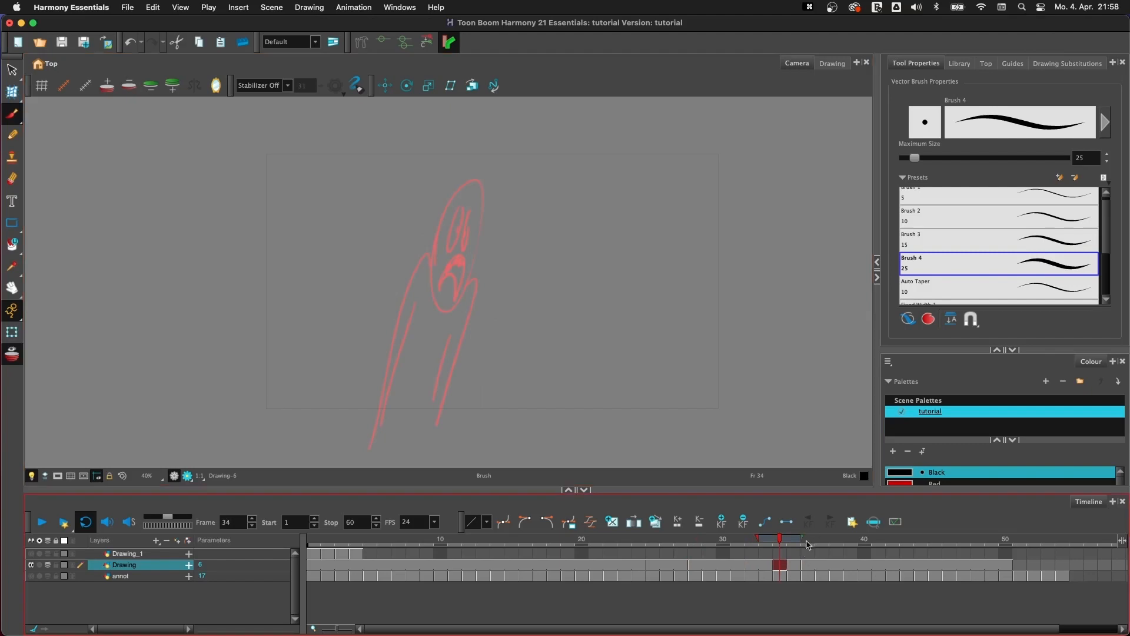
left_click_drag(802, 537, 816, 538)
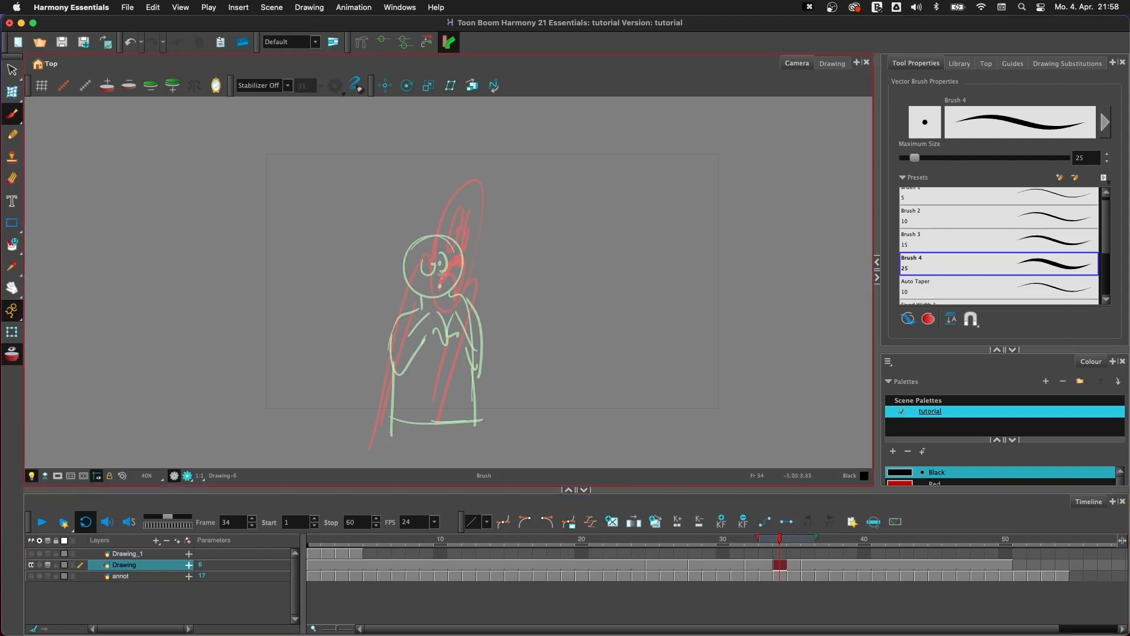
- Draw the in-between pose at frame 34 with the brush, sketching the head, face, bent arms, hands and body sides over the onion skin
mouse_move(432, 245)
left_mouse_down()
mouse_move(464, 238)
mouse_move(453, 293)
mouse_move(435, 301)
mouse_move(437, 262)
mouse_move(425, 264)
mouse_move(382, 363)
mouse_move(389, 378)
mouse_move(423, 380)
left_mouse_up()
left_click_drag(397, 344, 428, 360)
left_click_drag(432, 365, 423, 389)
mouse_move(453, 342)
left_mouse_down()
mouse_move(449, 378)
mouse_move(458, 356)
mouse_move(479, 362)
mouse_move(469, 369)
mouse_move(487, 347)
left_mouse_up()
mouse_move(486, 346)
left_mouse_down()
mouse_move(480, 322)
mouse_move(448, 295)
left_mouse_up()
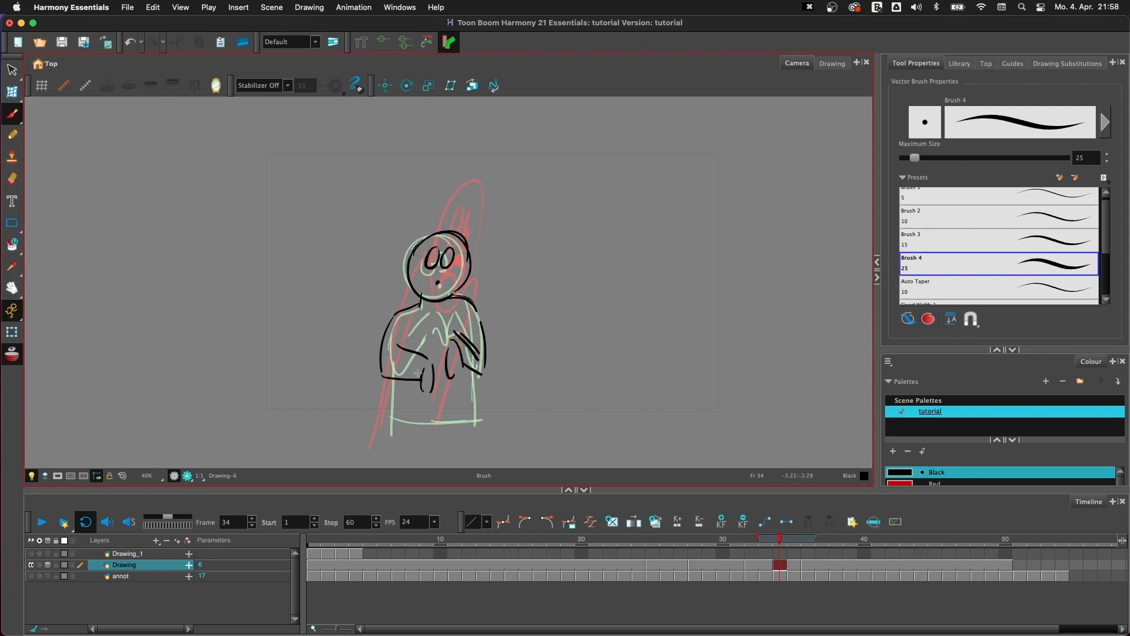
left_click_drag(390, 381, 388, 419)
left_click_drag(476, 372, 480, 414)
- Flip from the new in-between to the drawings at frames 32 and 36 to check the motion
key("f")
key("g")
key("g")
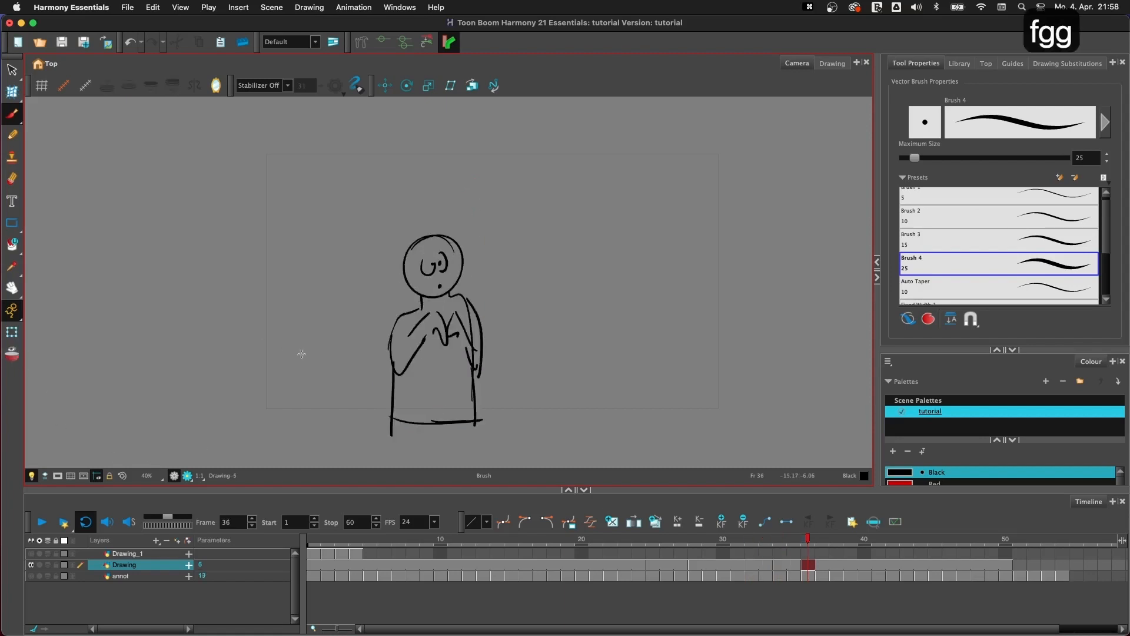
- Flip between the new in-between at frame 34 and the drawing at frame 36, and back through the earlier poses to check the motion
key("f")
key("f")
key("g")
key("g")
key("f")
key("f")
key("g")
key("g")
key("f")
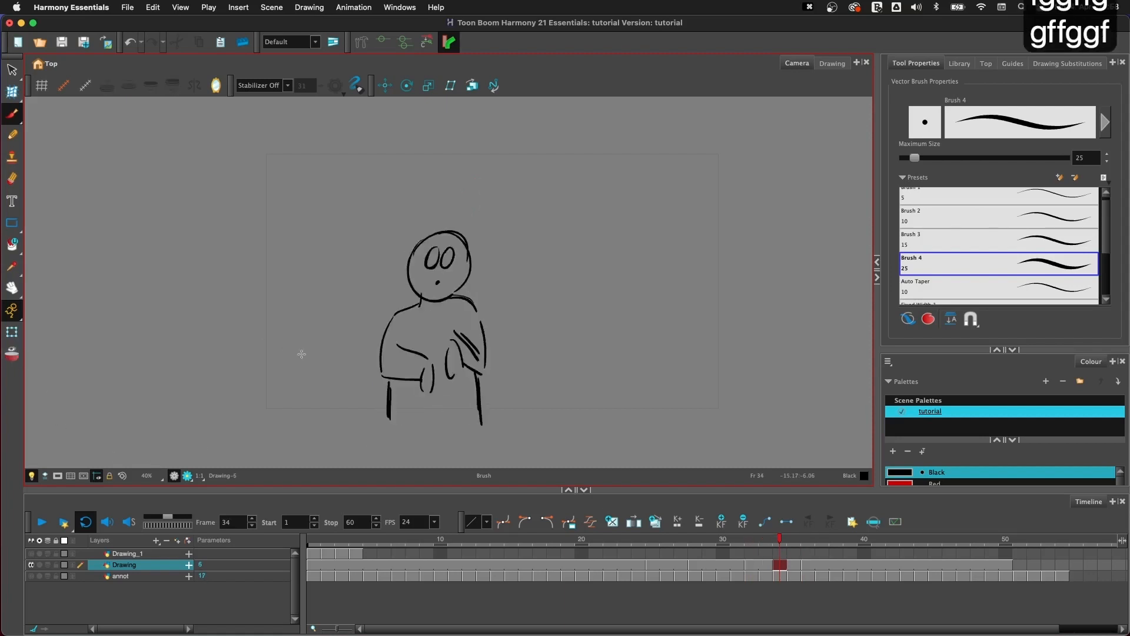
key("f")
key("f")
key("f")
key("f")
key("f")
key("f")
key("g")
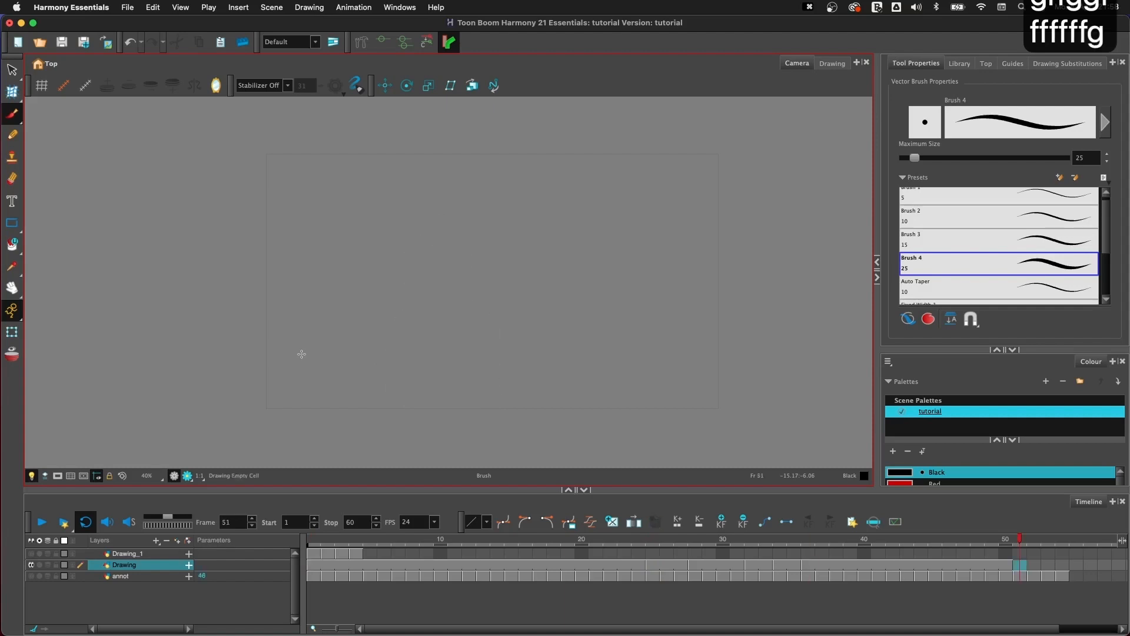
- Play the animation, return to frame 1 and play it again from the start to review the timing
left_click(41, 523)
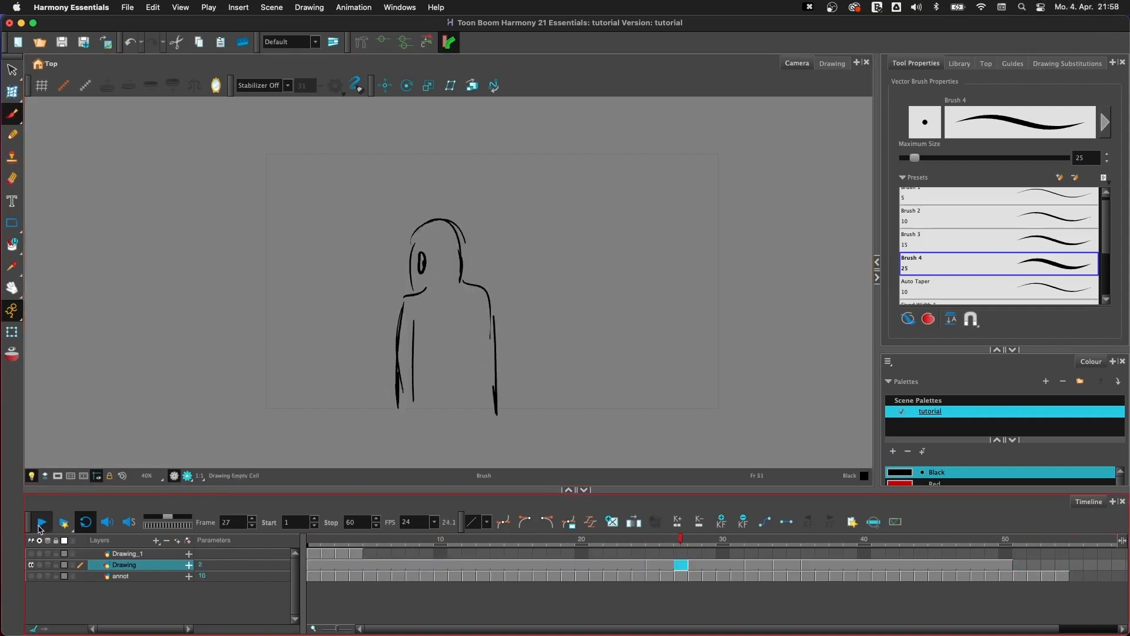
left_click(40, 526)
left_click(316, 542)
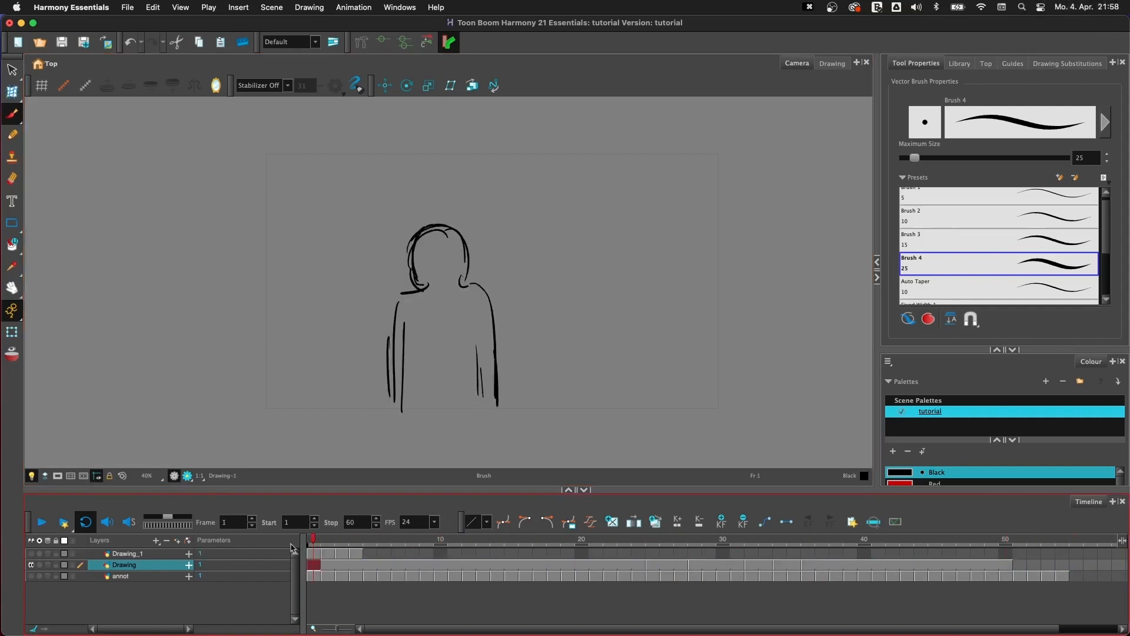
left_click(41, 526)
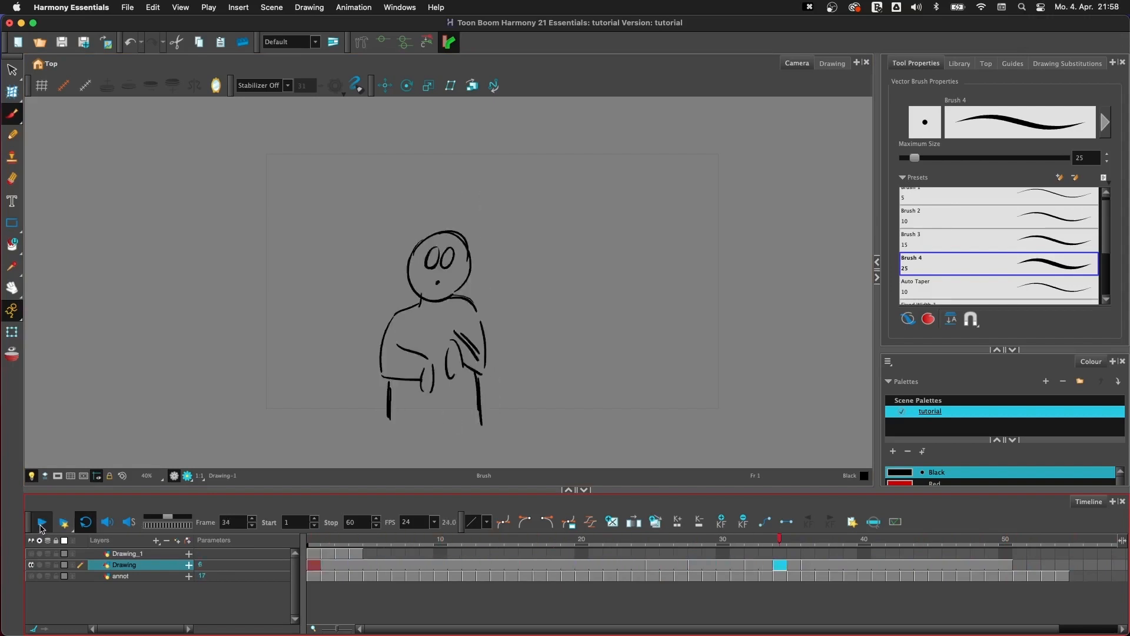
left_click(41, 528)
- Flip between the drawings at frames 1, 25 and 28 to examine the pose change that needs another in-between
key("f")
key("f")
key("f")
key("f")
key("f")
key("g")
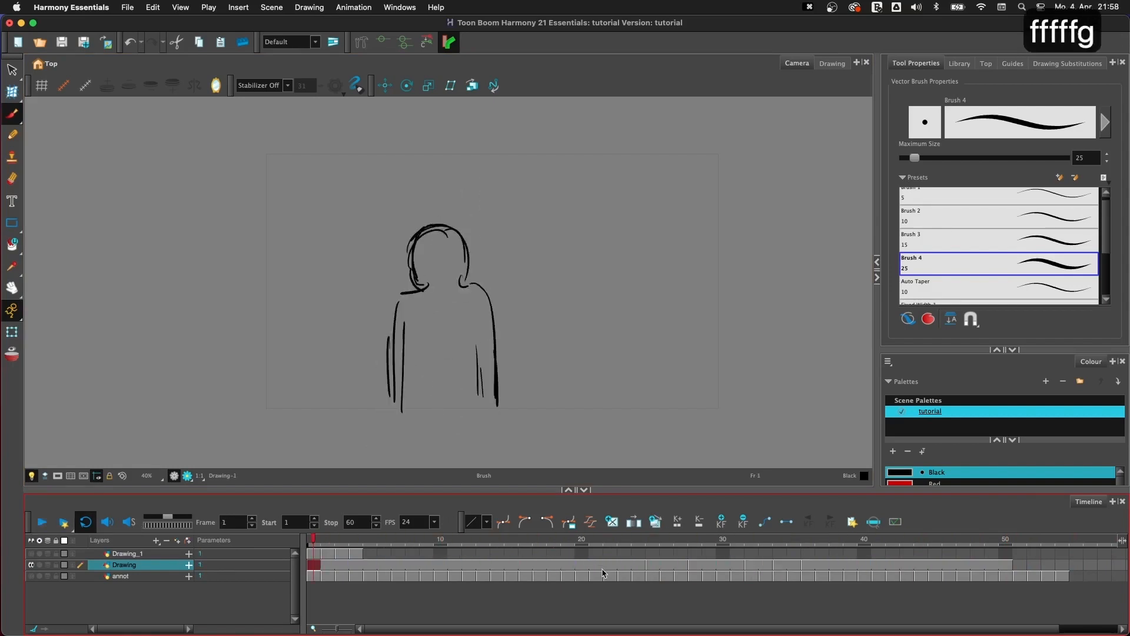
key("f")
key("g")
key("g")
key("f")
key("g")
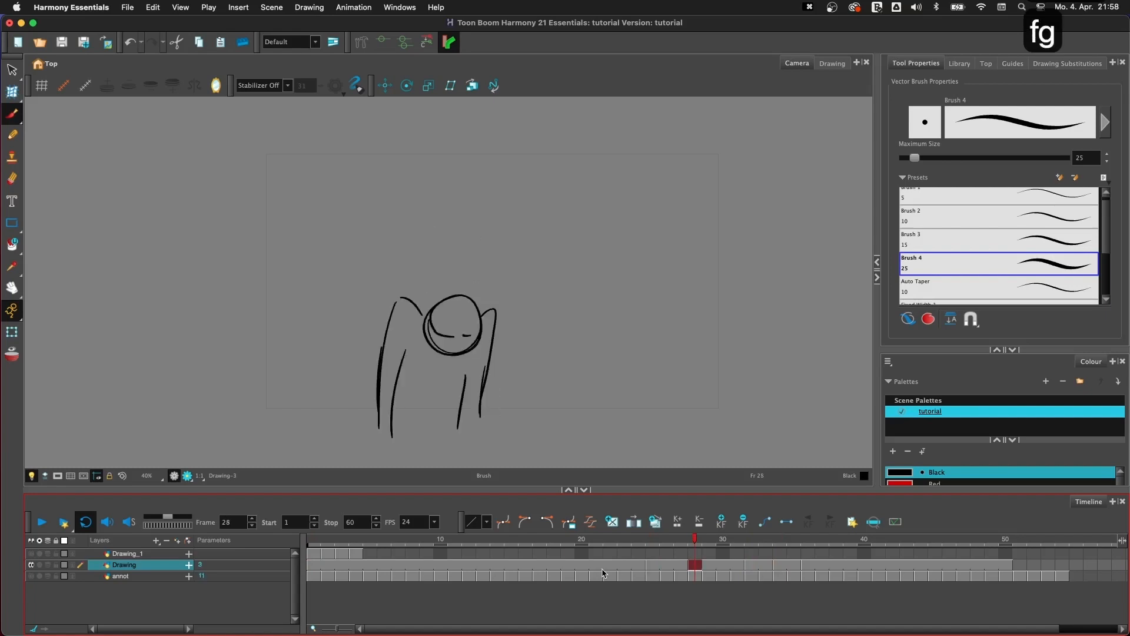
key("f")
key("f")
key("g")
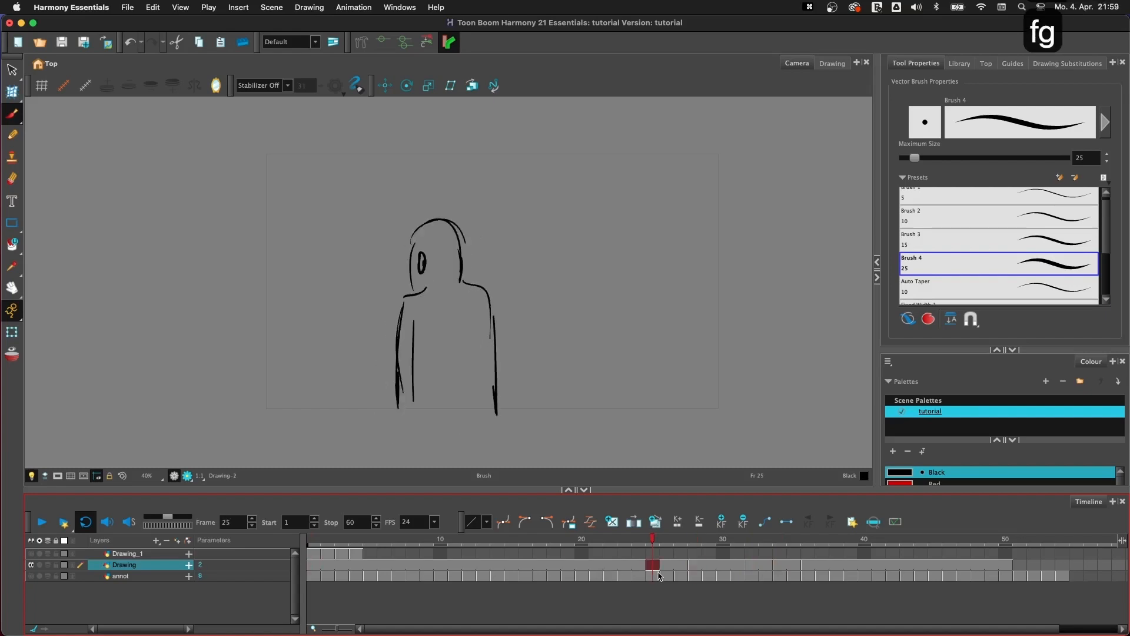
- Extend the exposure of the drawing at frame 25 through frame 33 and create an empty drawing at frame 30
key("plus")
key("plus")
key("plus")
key("plus")
key("plus")
key("plus")
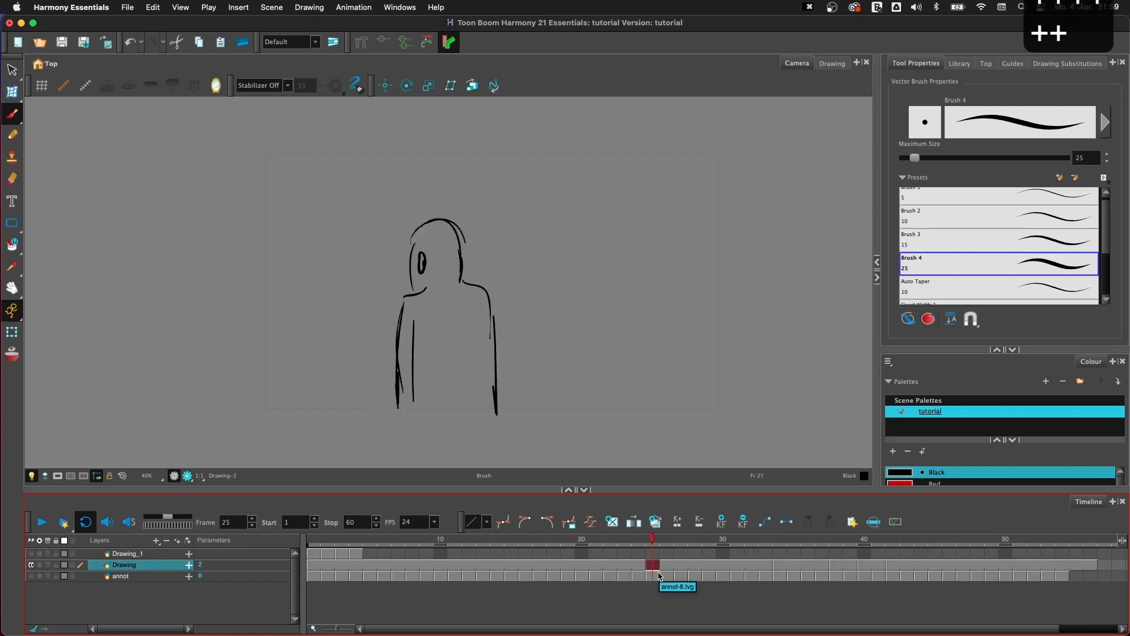
left_click(723, 565)
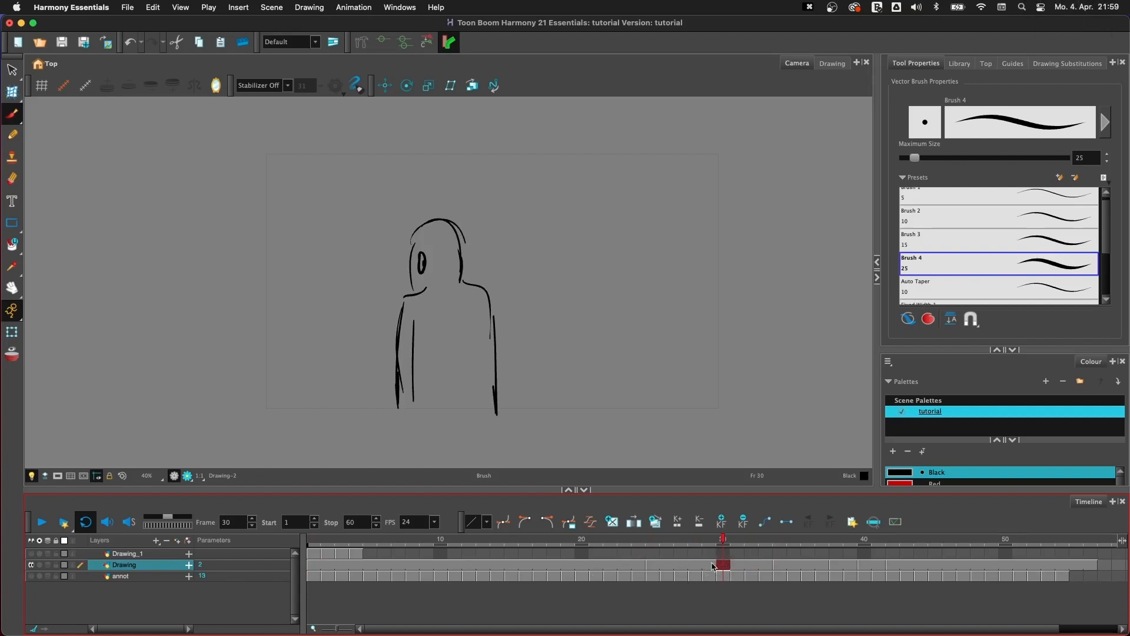
left_click(611, 525)
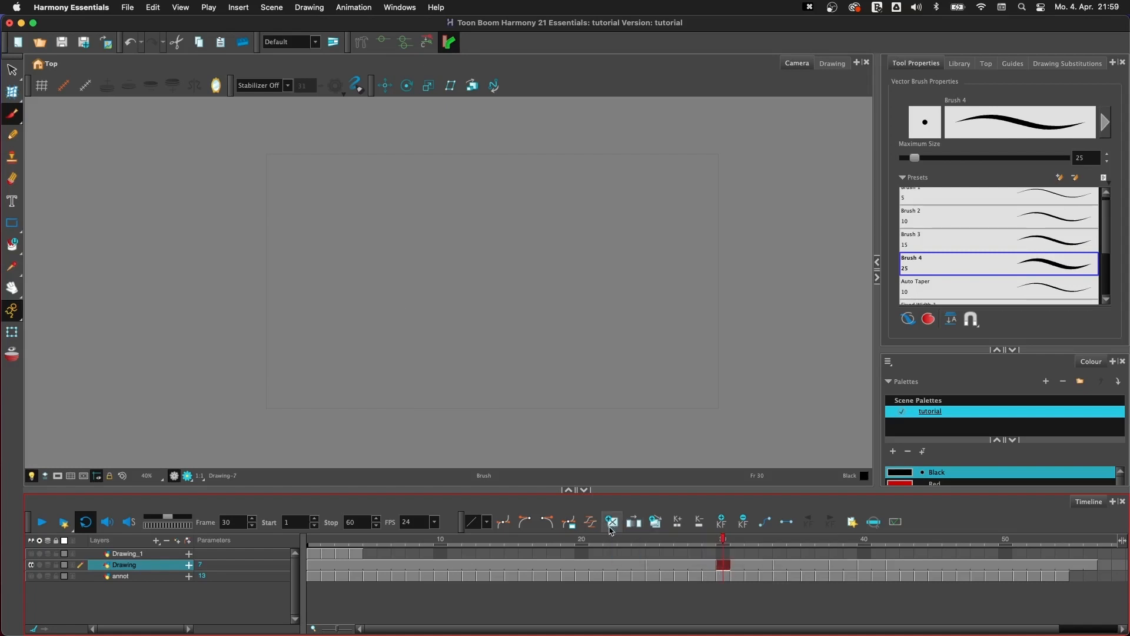
- Draw the lowered-head in-between pose at frame 30 with the brush, using onion skin extended forward to the drawing at frame 34
left_click(12, 355)
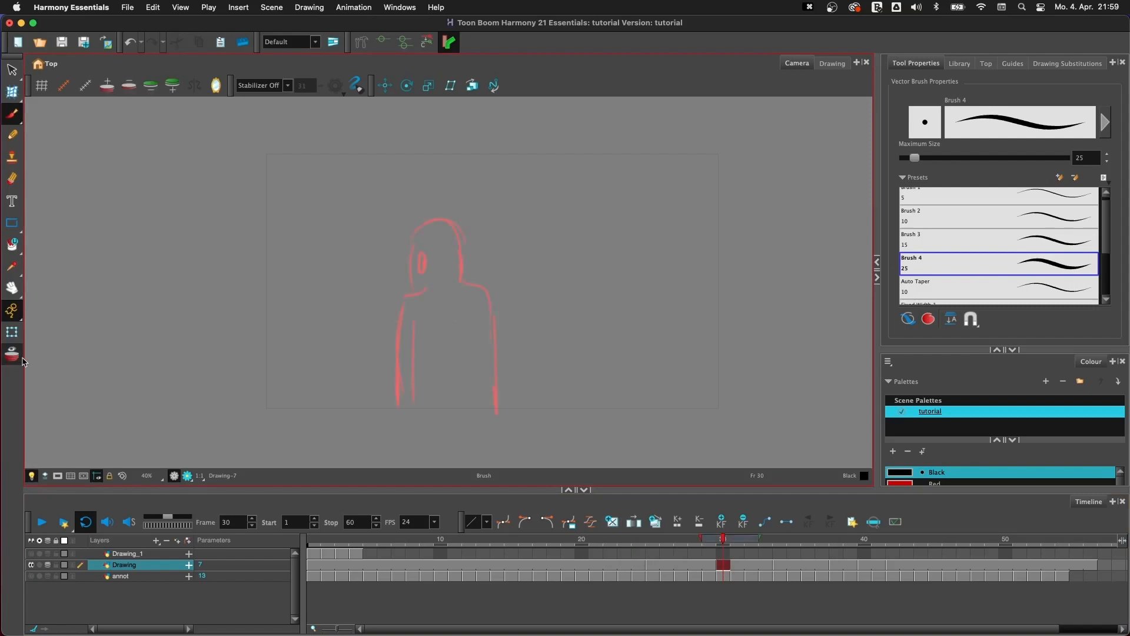
mouse_move(757, 541)
left_mouse_down()
mouse_move(778, 544)
mouse_move(728, 546)
mouse_move(787, 542)
left_mouse_up()
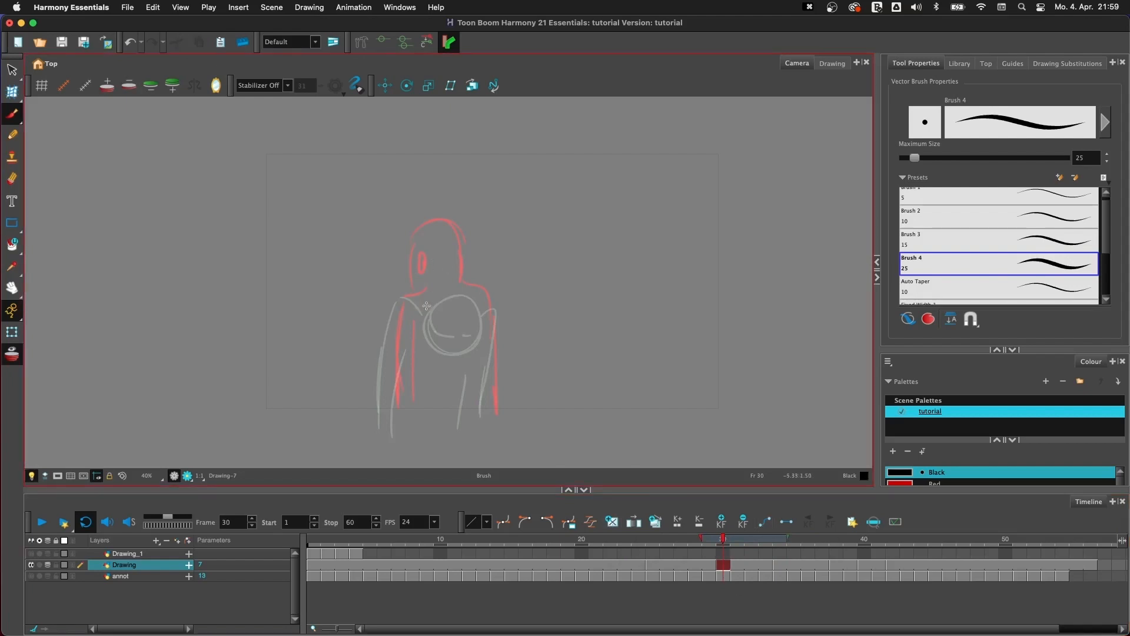
mouse_move(415, 239)
left_mouse_down()
mouse_move(459, 318)
mouse_move(412, 282)
mouse_move(453, 342)
mouse_move(424, 294)
mouse_move(399, 303)
mouse_move(383, 428)
left_mouse_up()
mouse_move(464, 290)
left_mouse_down()
mouse_move(485, 380)
mouse_move(486, 326)
mouse_move(487, 412)
left_mouse_up()
left_click_drag(420, 297, 428, 325)
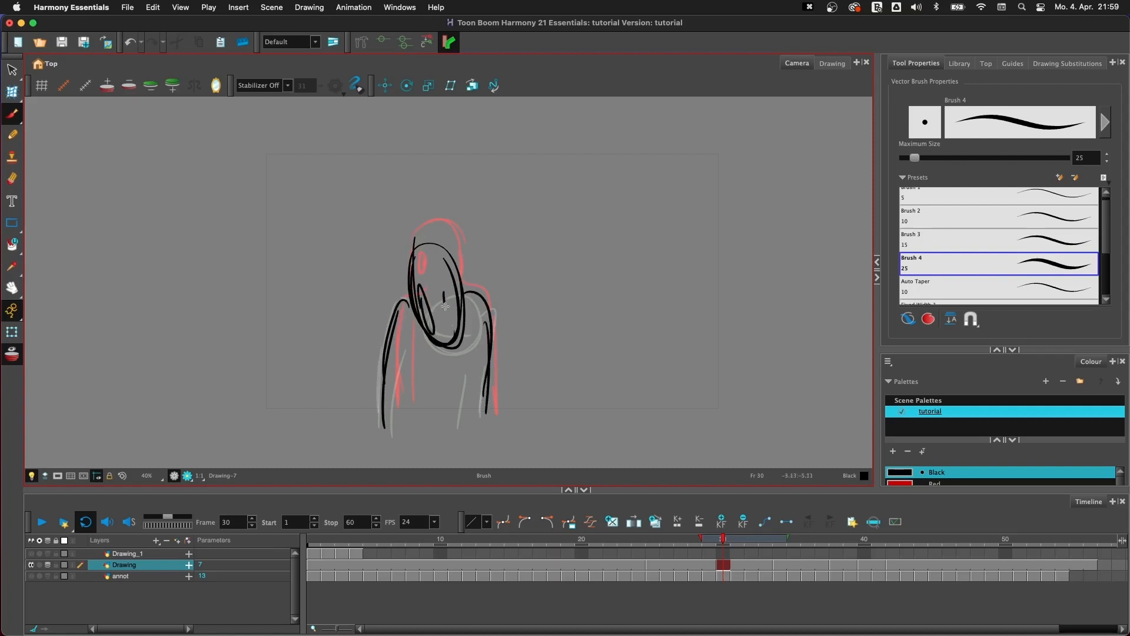
- Compare the new in-between at frame 30 with the drawings at frames 25 and 34, and turn off onion skin
key("f")
key("g")
key("g")
key("f")
key("g")
key("g")
key("g")
key("g")
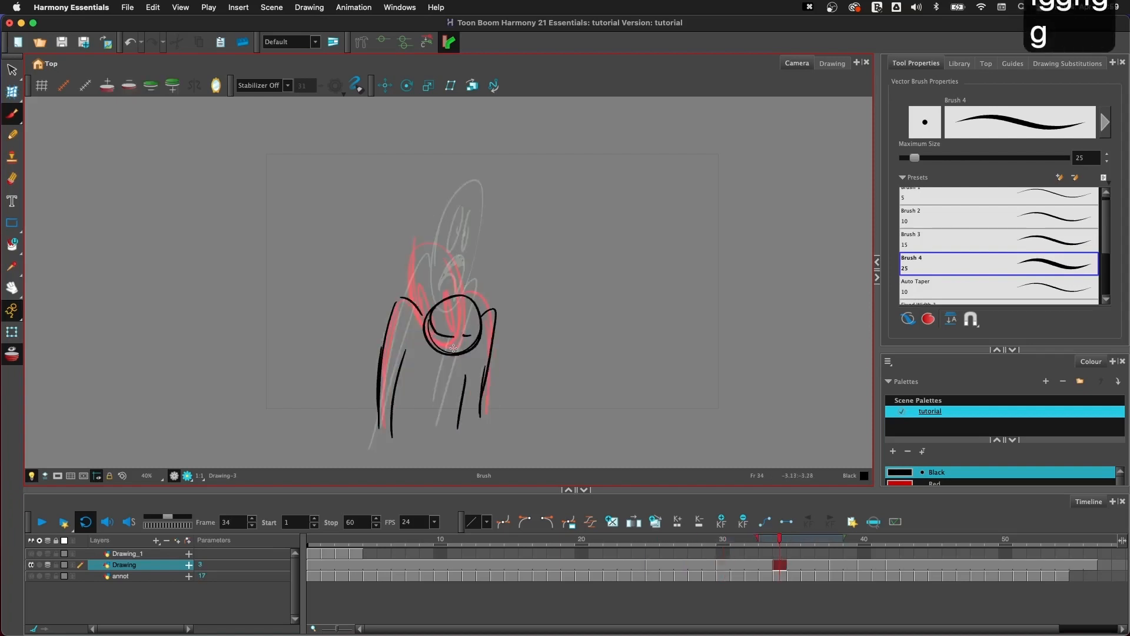
key("f")
key("f")
key("g")
- Flip repeatedly through the drawings at frames 25, 30 and 34 without onion skin to check the head-drop motion
key("g")
key("f")
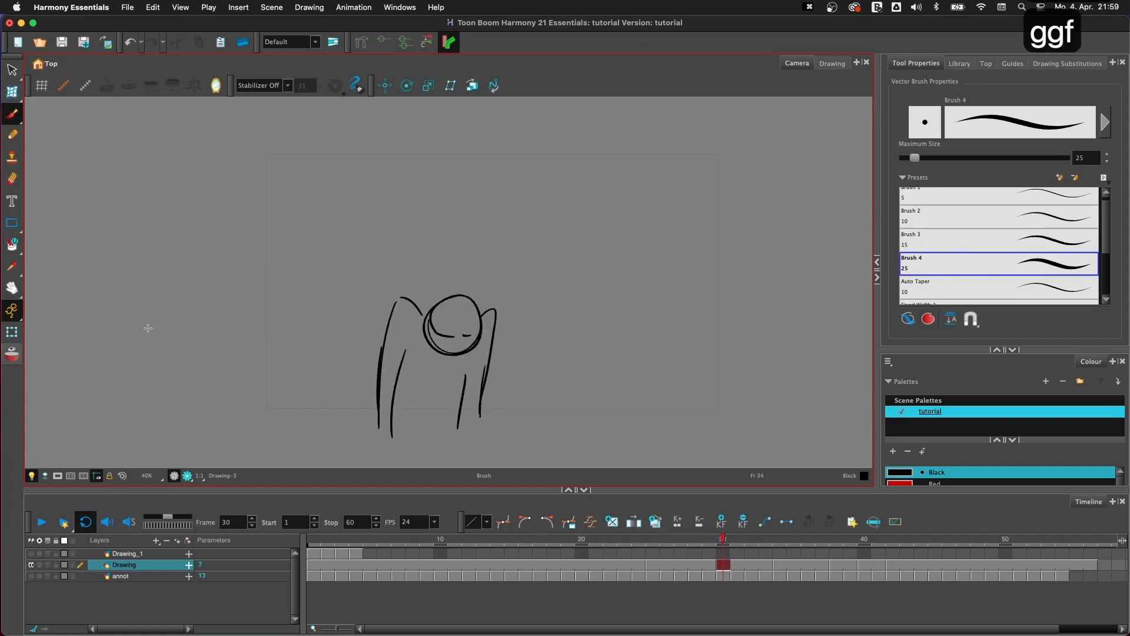
key("g")
key("g")
key("f")
key("f")
key("g")
key("g")
key("g")
key("f")
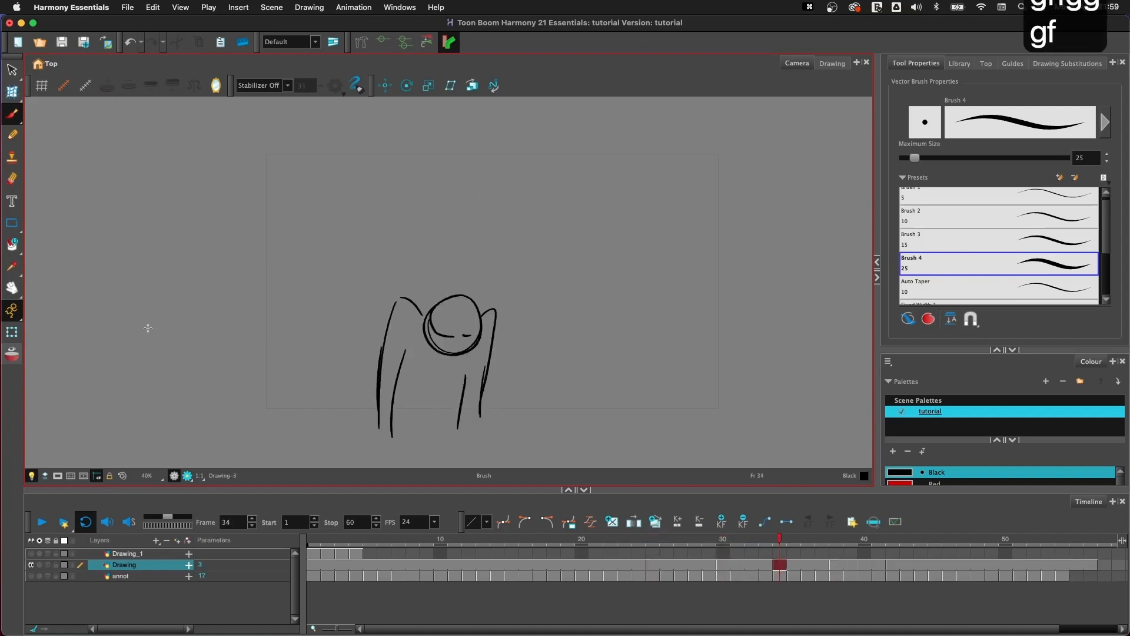
key("f")
key("f")
key("g")
key("g")
key("g")
key("f")
key("f")
key("f")
key("f")
key("f")
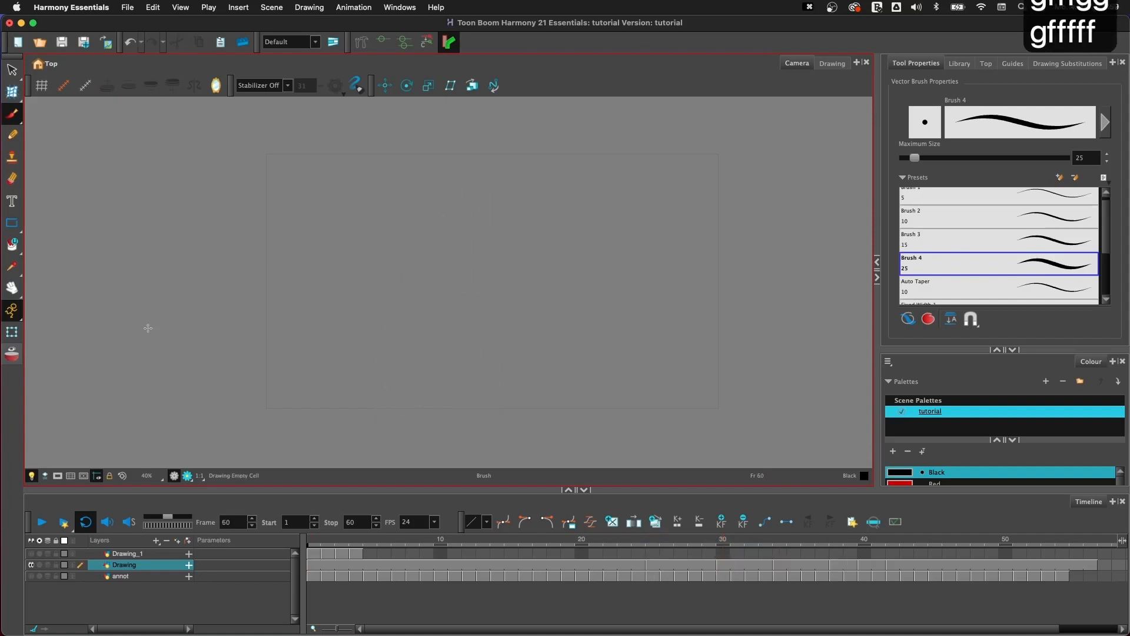
key("g")
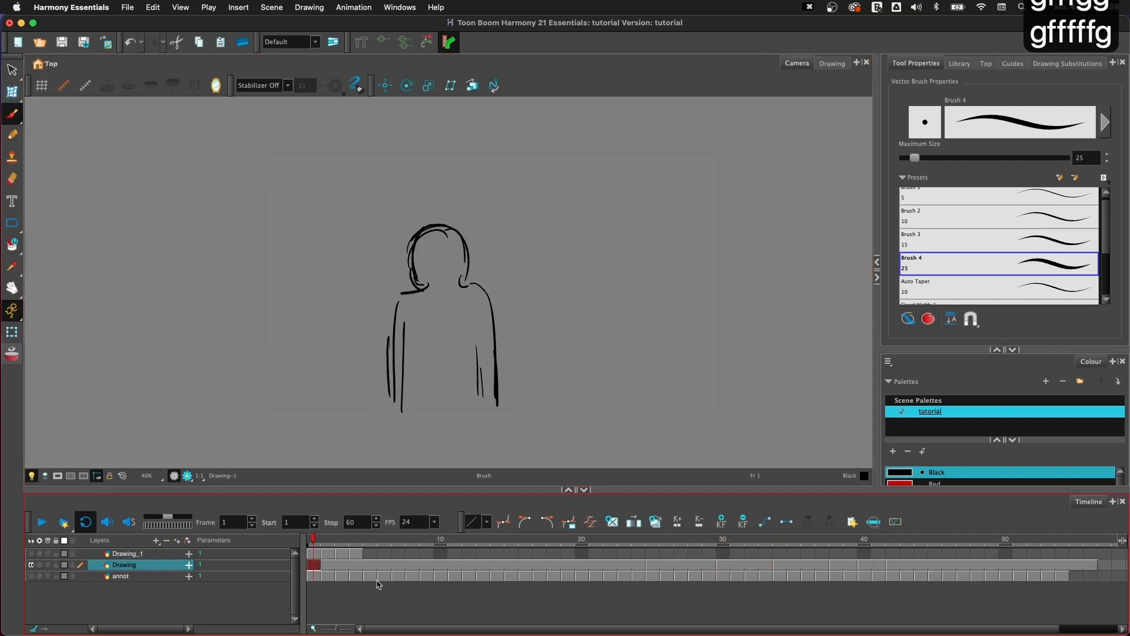
- Shorten the drawing at frame 25, the new in-between and the bent-down pose after it to two frames of exposure each
key("g")
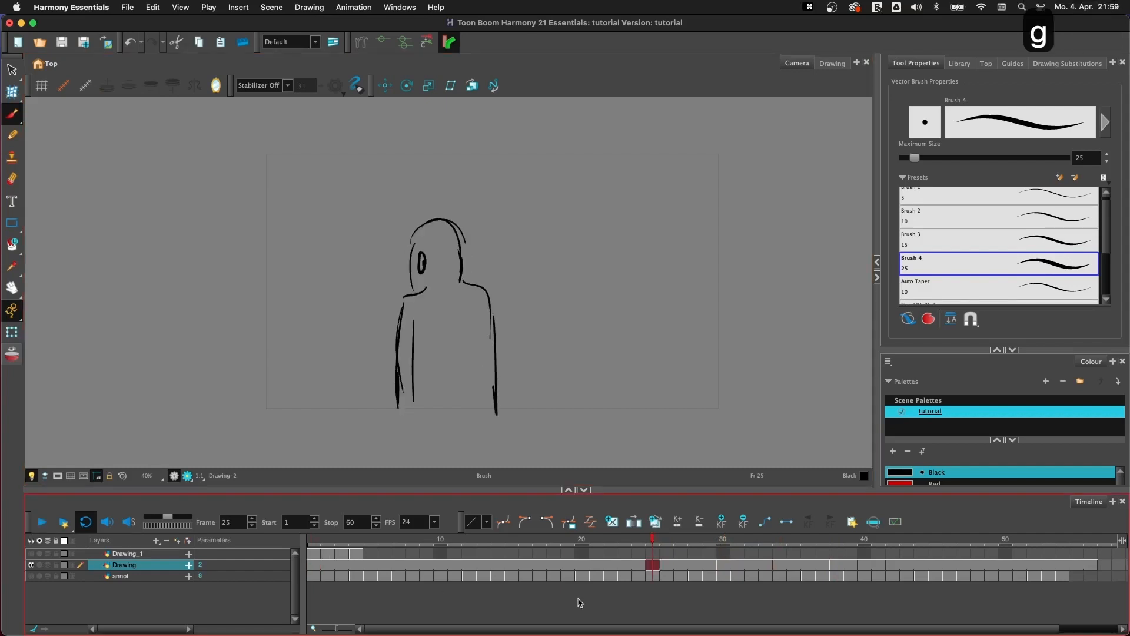
key("minus")
key("minus")
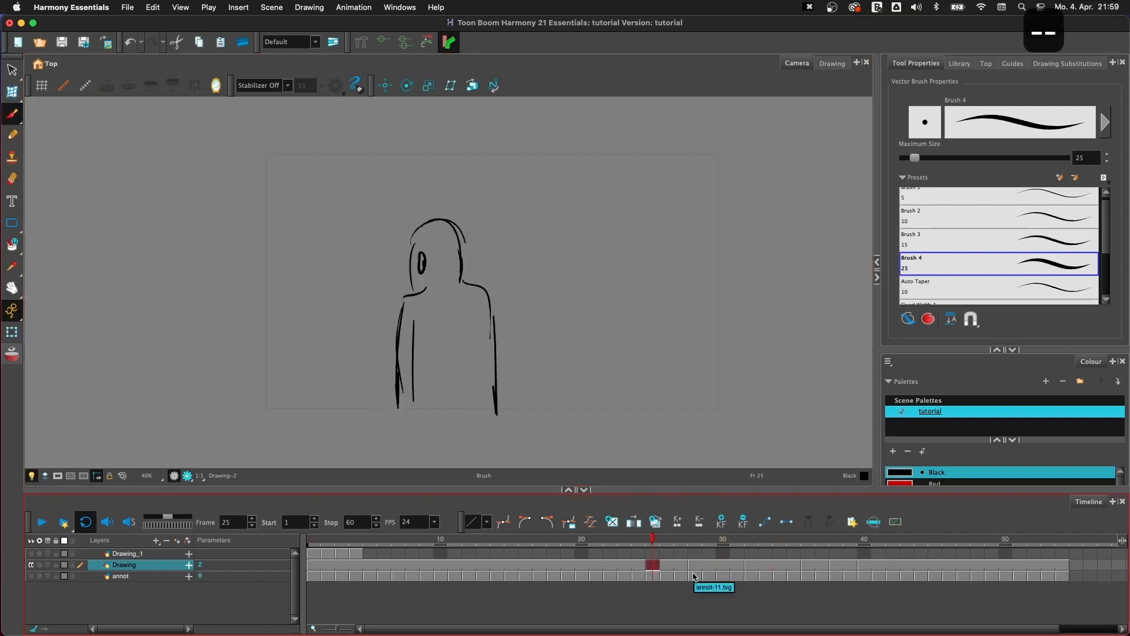
key("minus")
key("g")
key("minus")
key("minus")
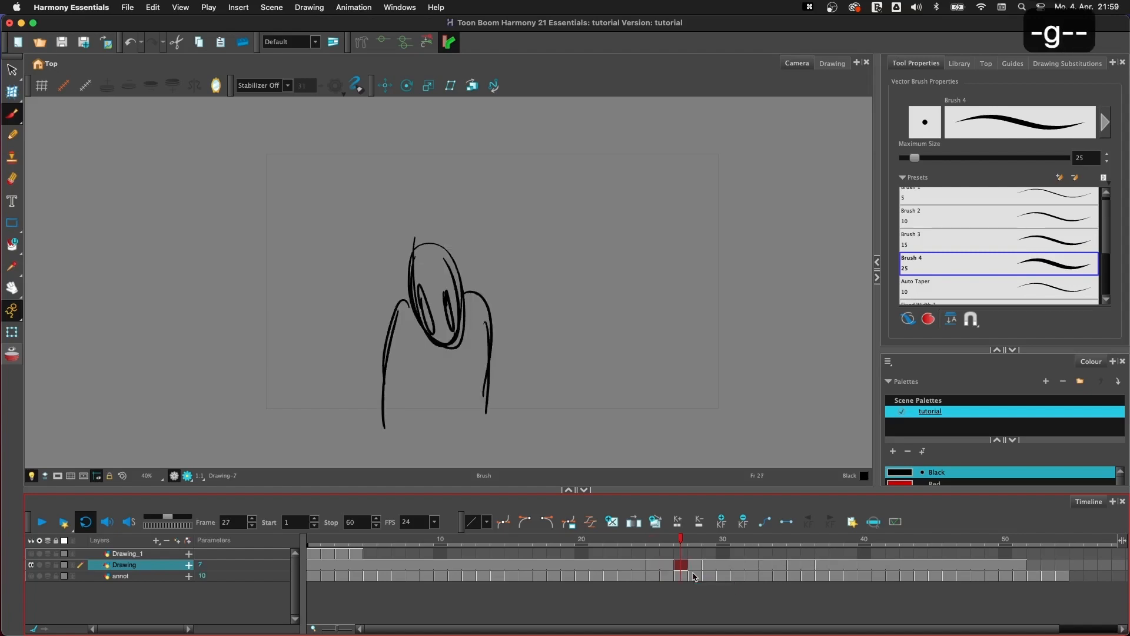
key("g")
key("minus")
key("minus")
- Flip back to the first drawing and select all exposed cells of the Drawing layer from frame 49 to frame 1
key("f")
key("f")
key("f")
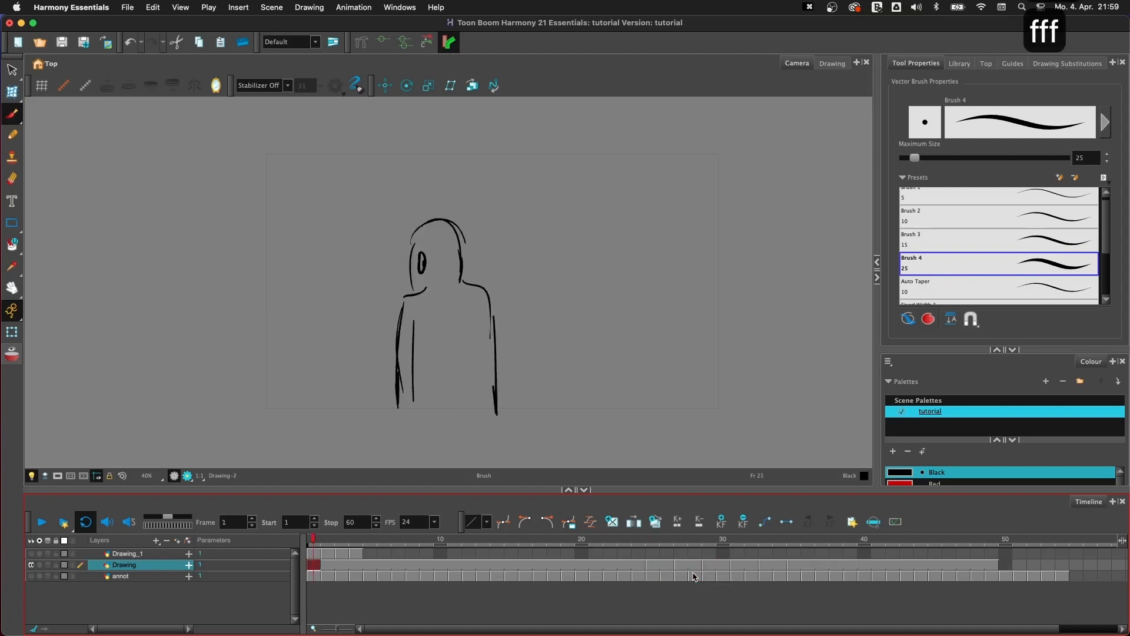
key("f")
key("g")
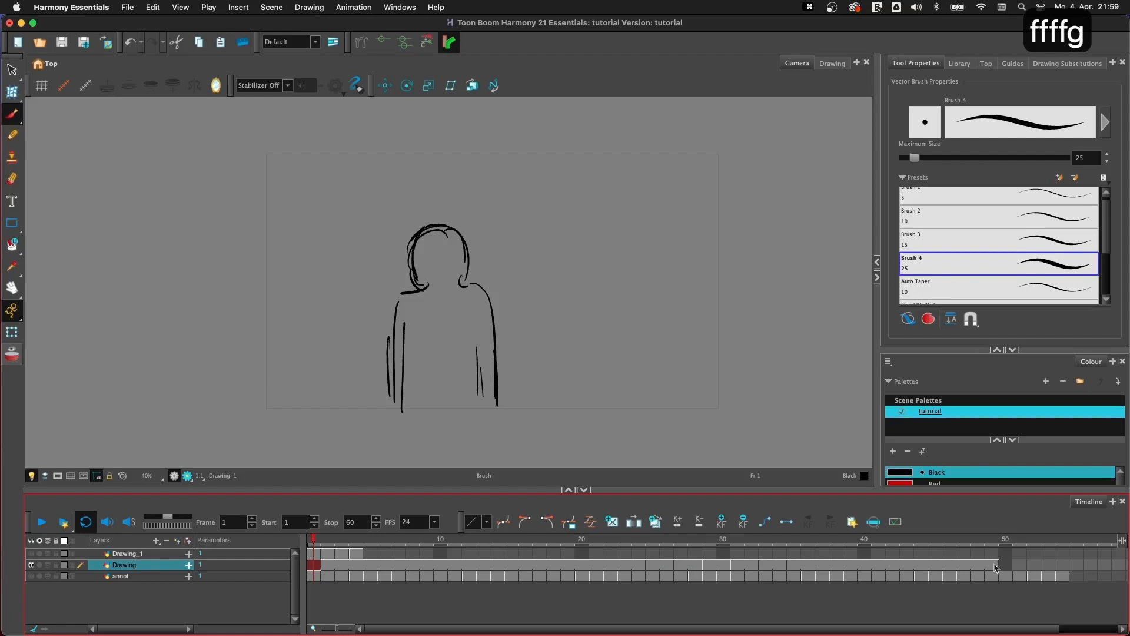
left_click_drag(995, 568, 309, 569)
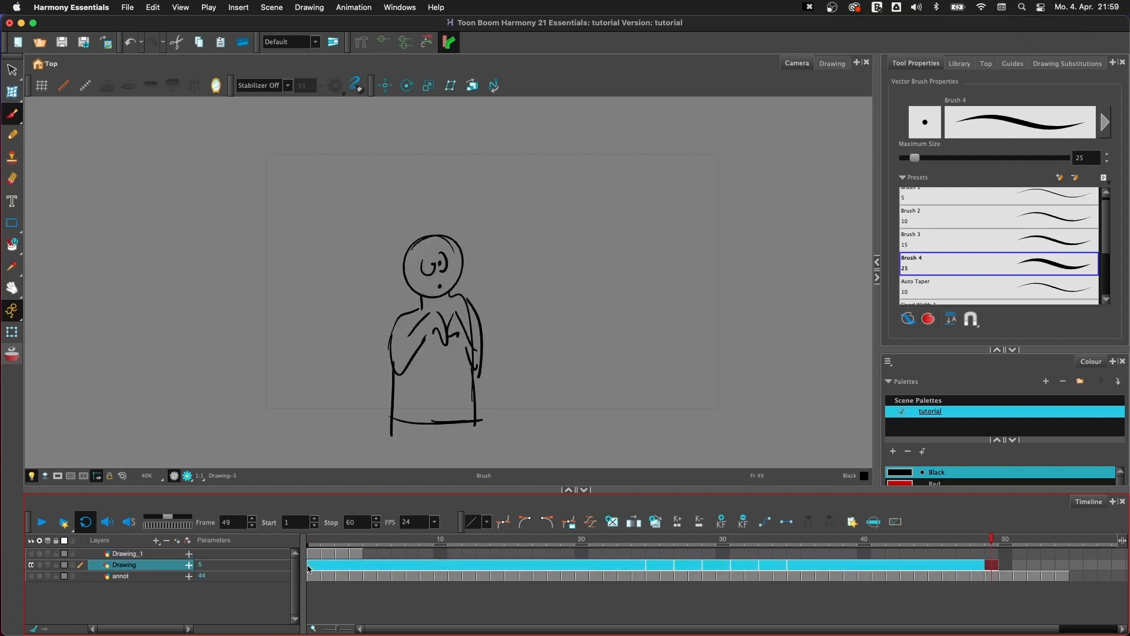
- Set the exposure of all four drawings on the Drawing_1 layer to 3 frames
left_click(314, 556)
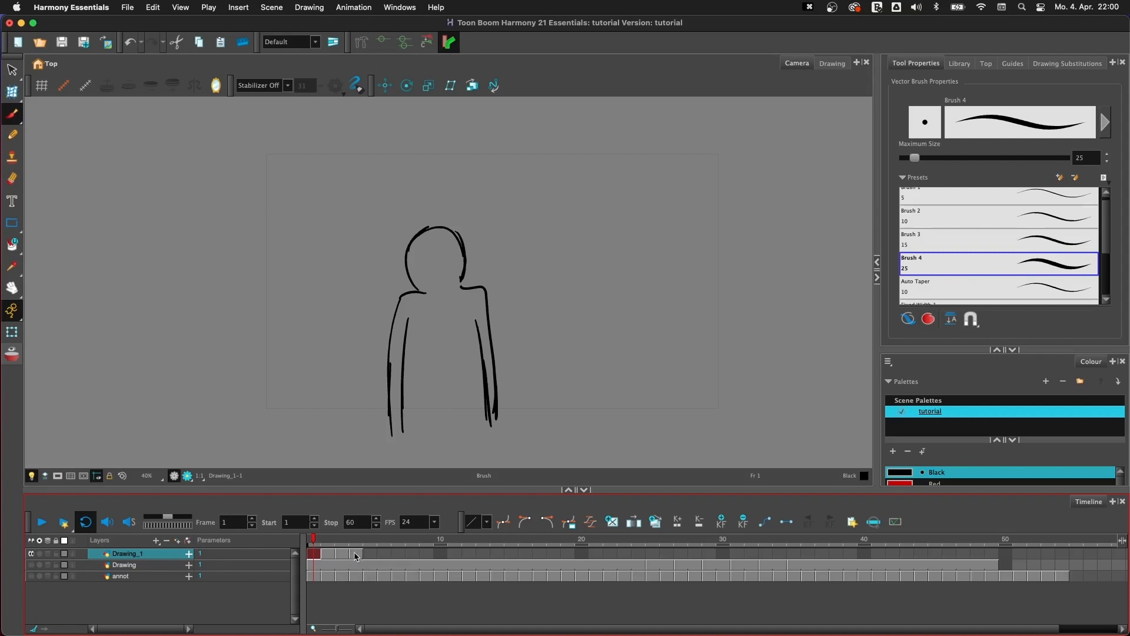
left_click_drag(356, 557, 356, 557)
right_click(356, 557)
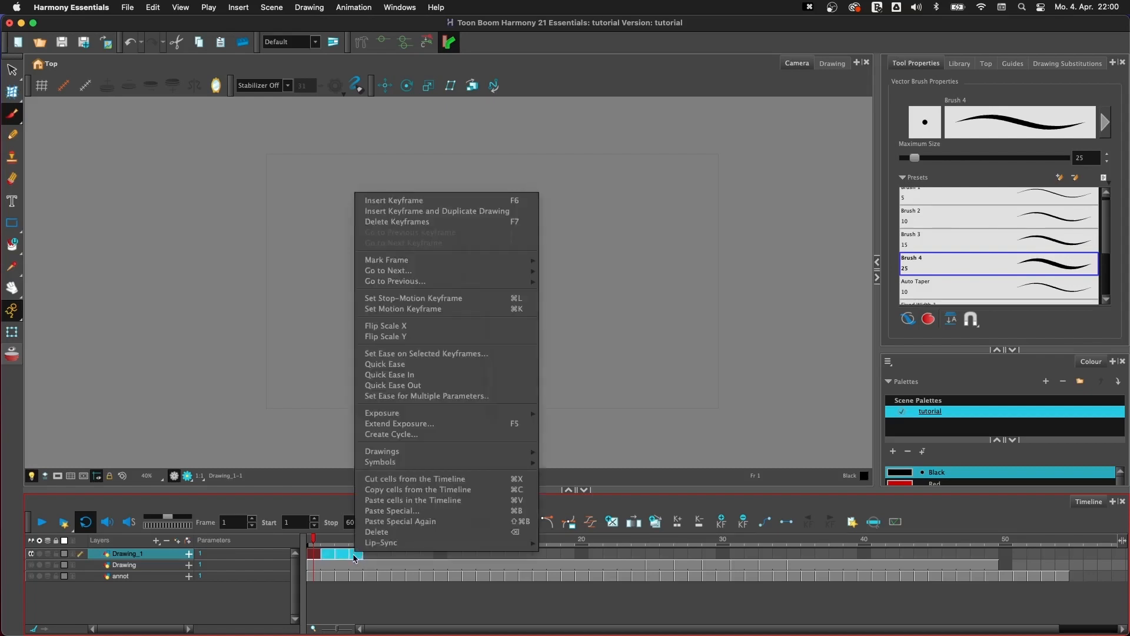
mouse_move(471, 414)
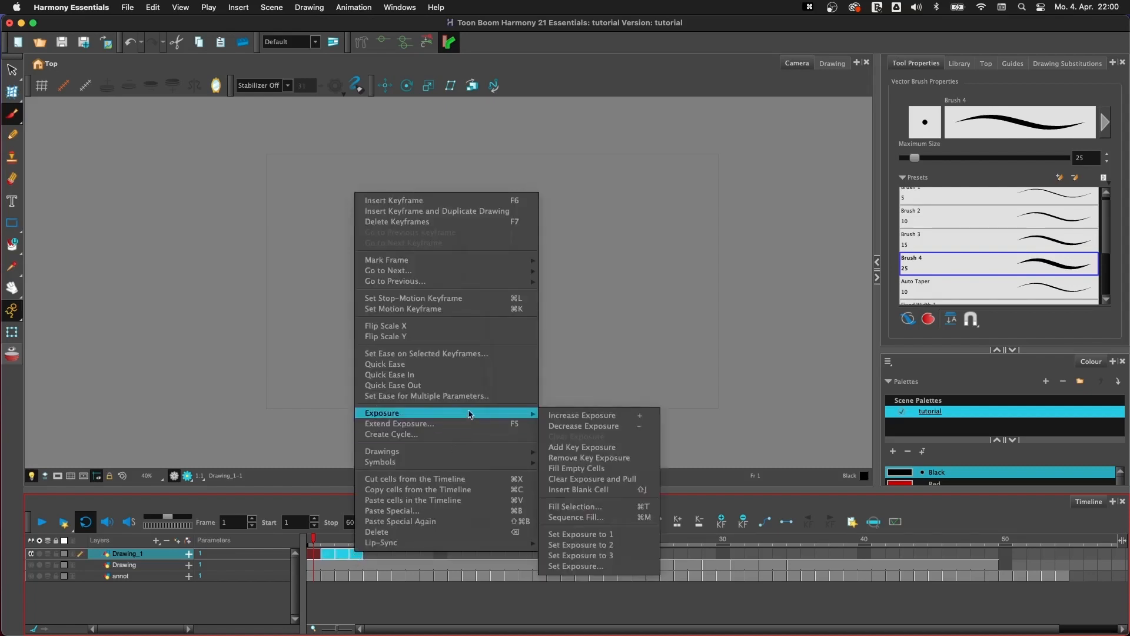
left_click(616, 557)
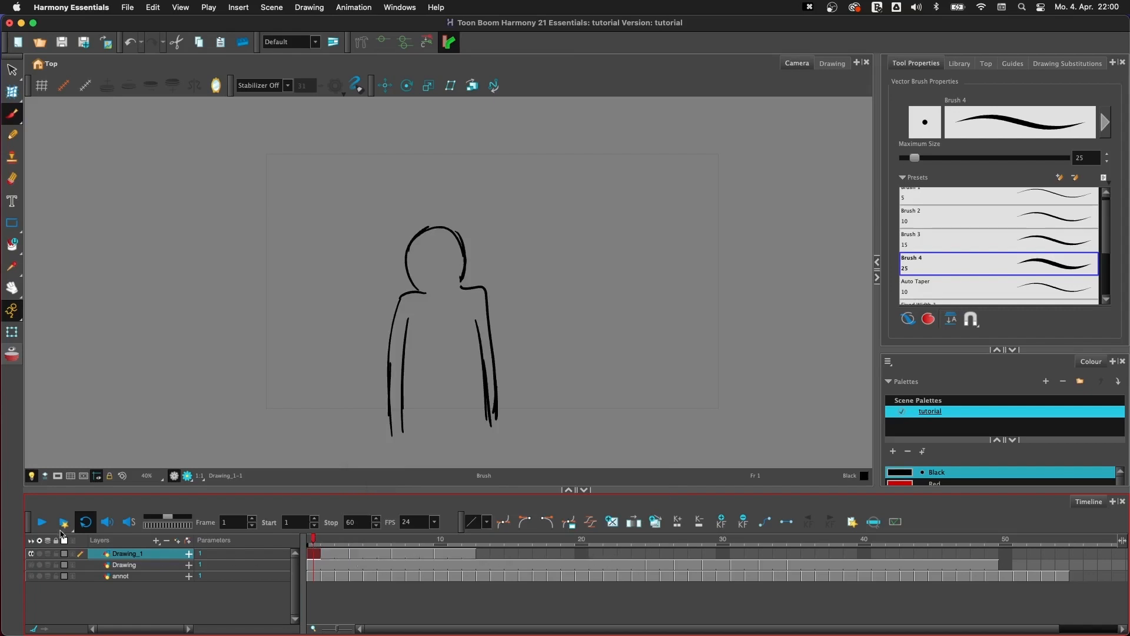
- Play and scrub the Drawing_1 animation to review its timing, and return to frame 1
left_click(40, 523)
left_click(466, 545)
left_click_drag(465, 545, 309, 545)
left_click(40, 523)
left_click(39, 527)
left_click(308, 543)
- Set the exposure of all drawings on the Drawing_1 layer to 10 frames and play the animation
left_click_drag(471, 560, 472, 559)
right_click(470, 556)
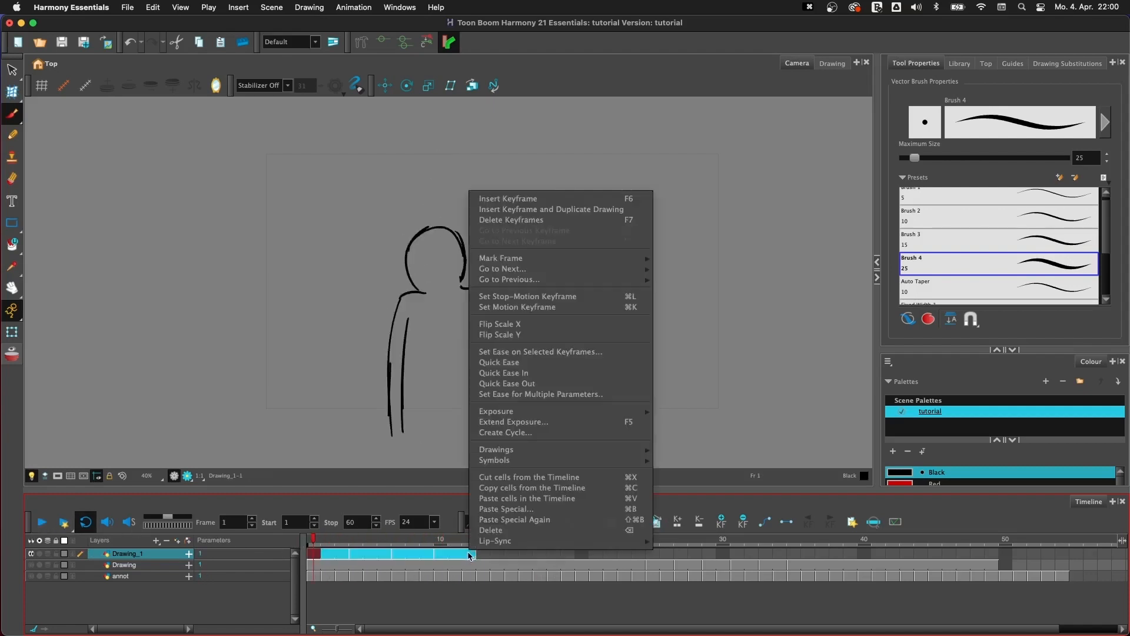
mouse_move(553, 415)
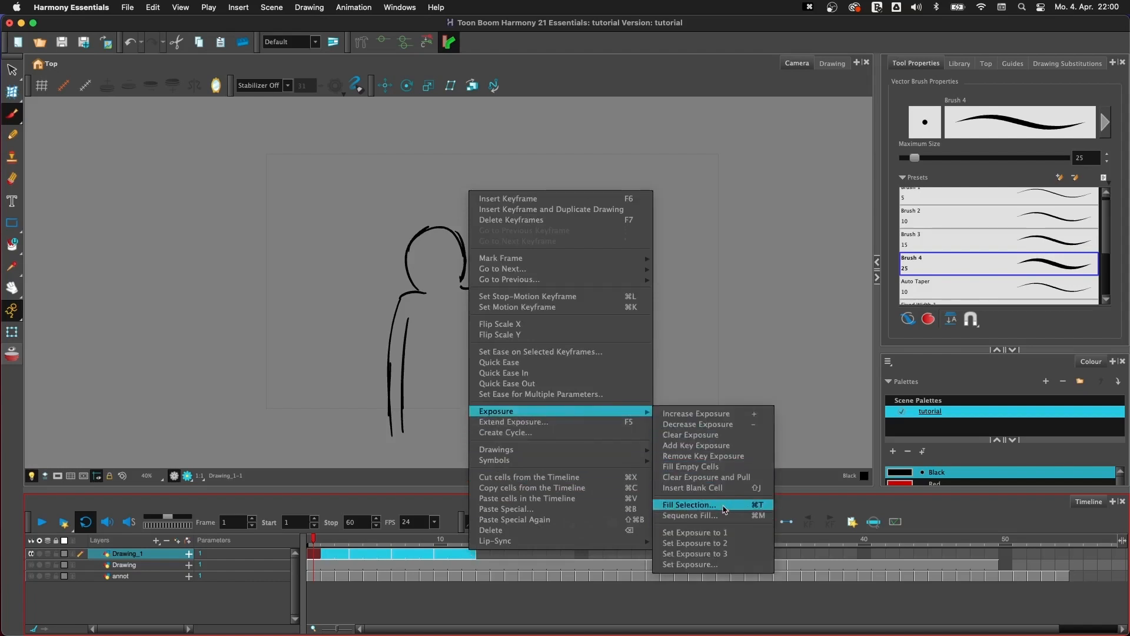
left_click(716, 564)
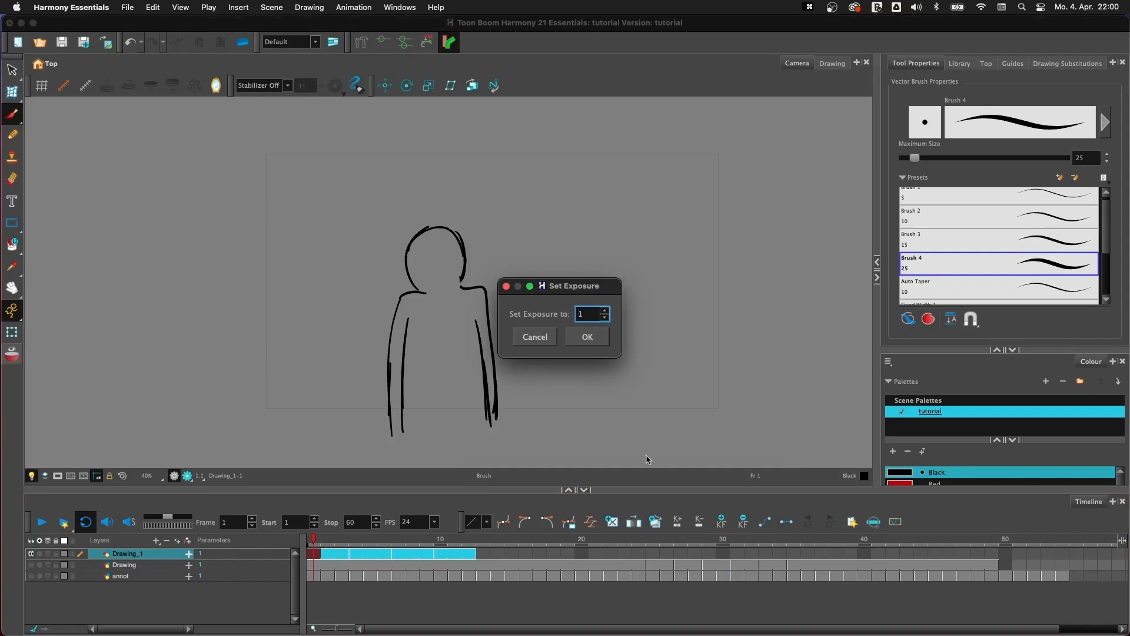
type("10")
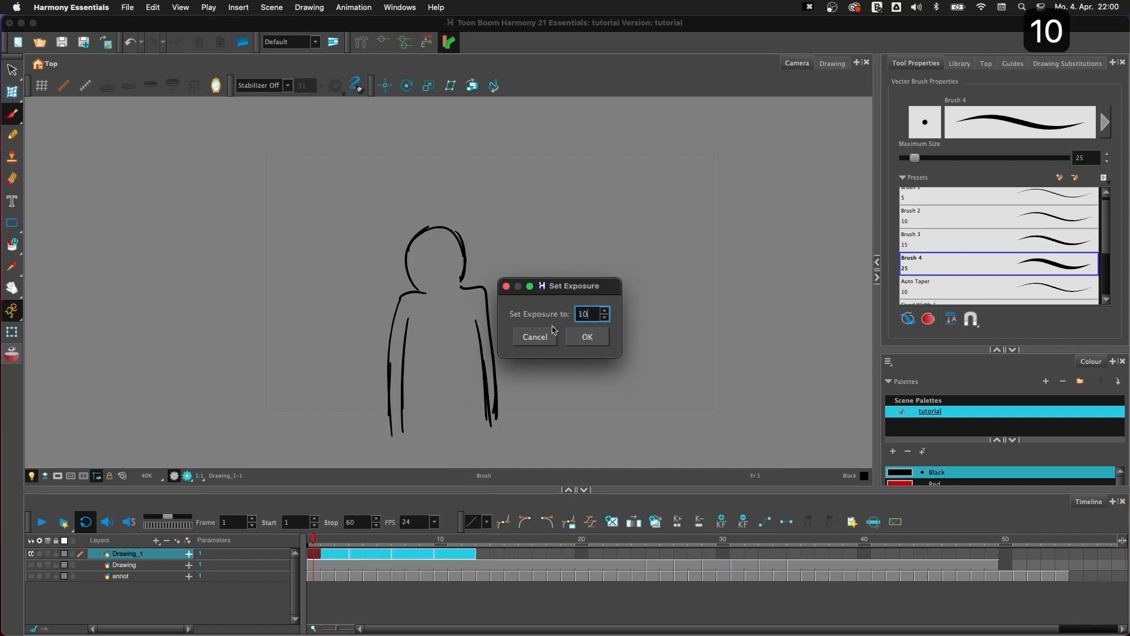
left_click(588, 337)
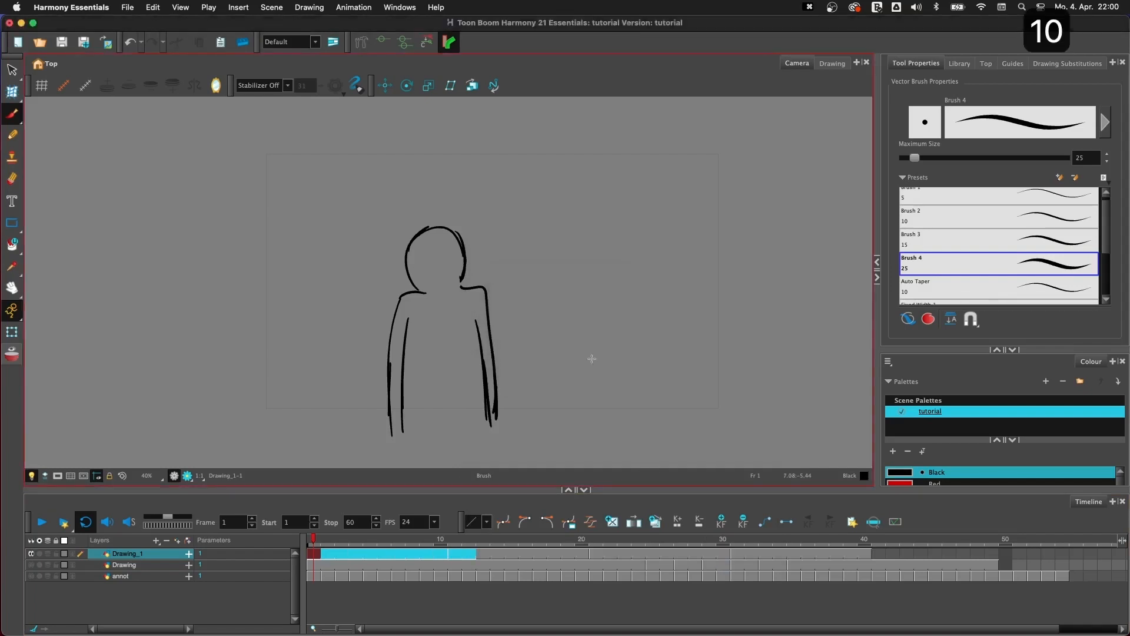
left_click(42, 522)
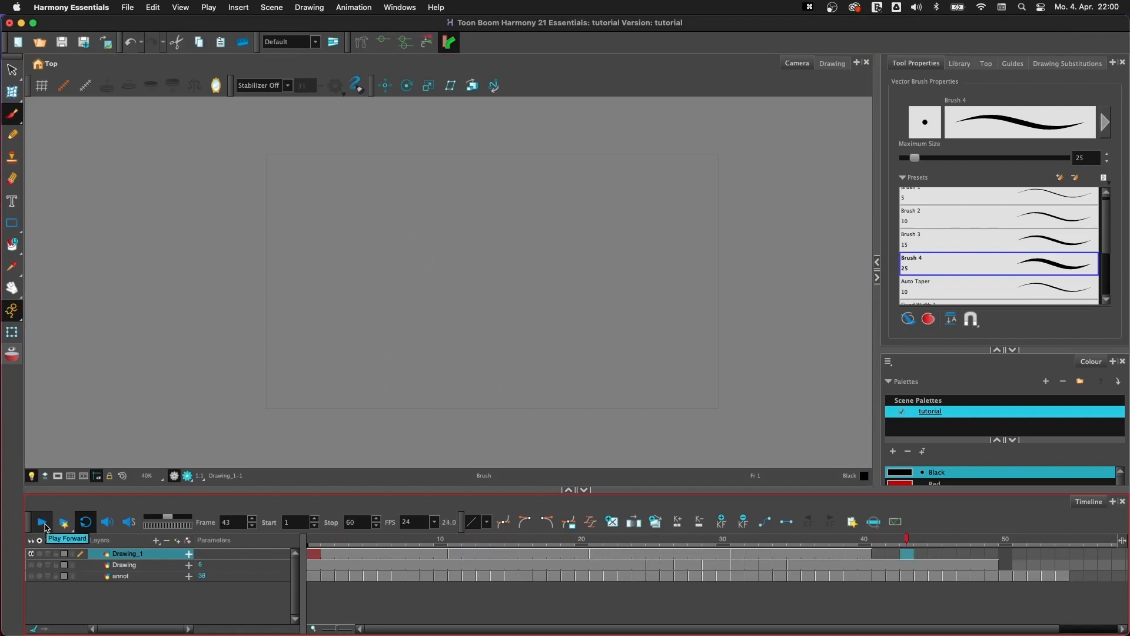
- Stop the playback at frame 1 and show the Drawing layer instead of Drawing_1
left_click(45, 527)
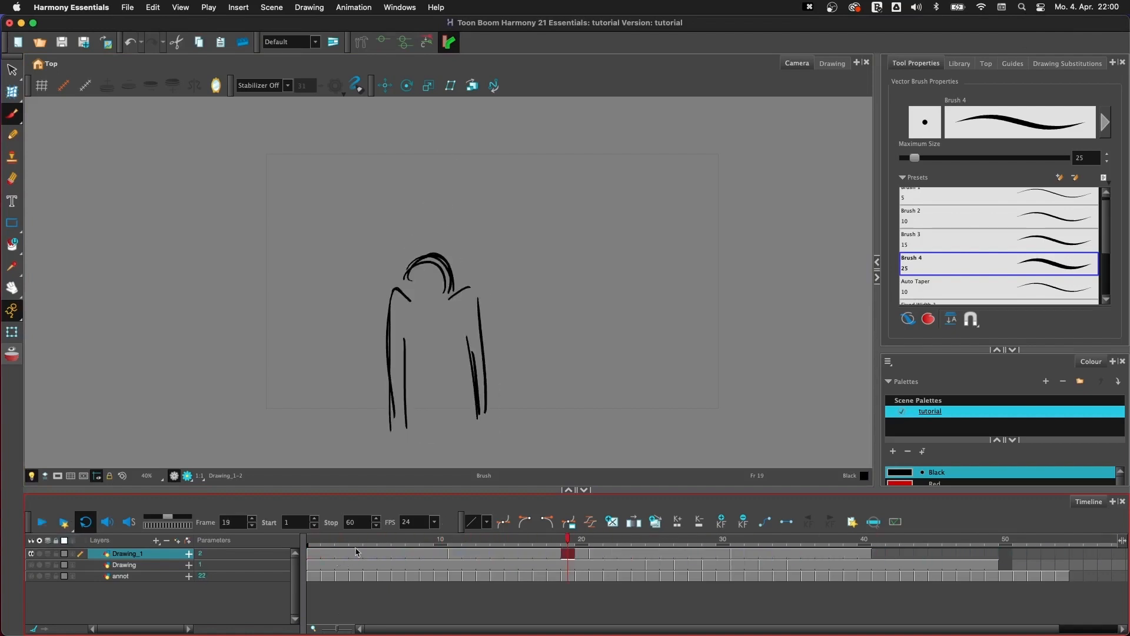
left_click_drag(340, 540, 32, 558)
left_click(32, 565)
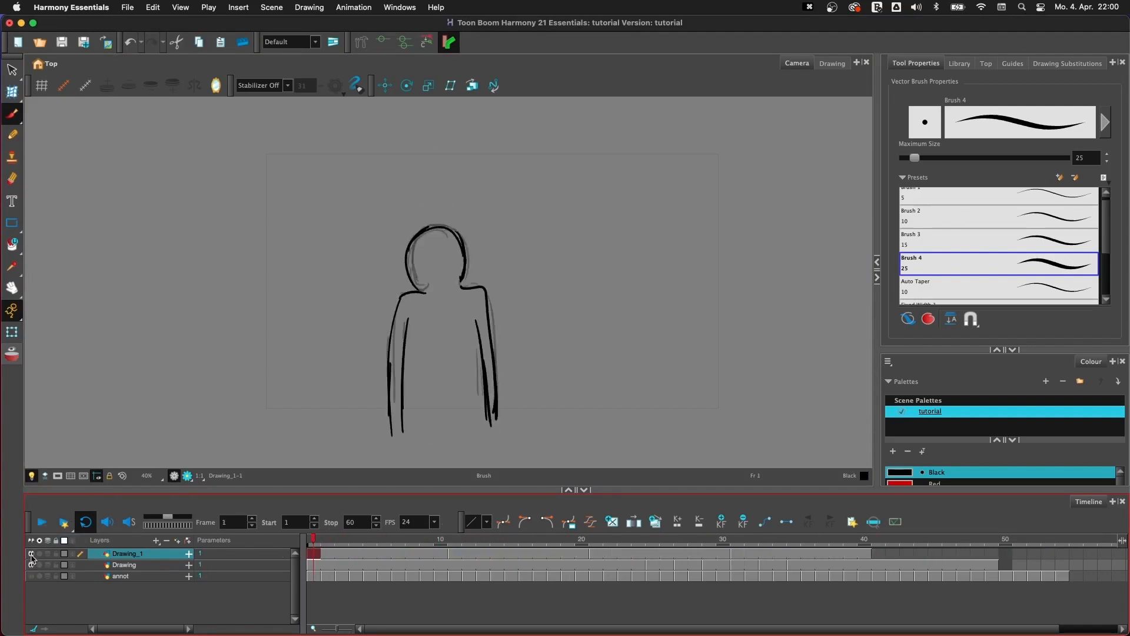
- Select all cells of the Drawing layer from frame 1 to 49 and set their exposure to 1 frame
left_click(313, 567)
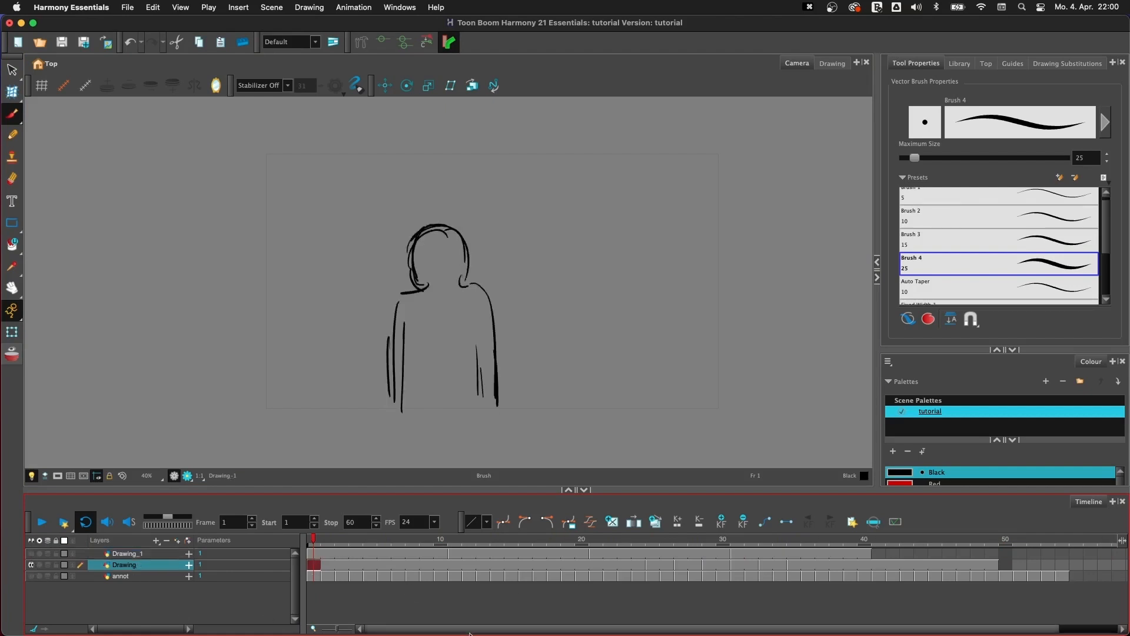
scroll(889, 575, "right", 3)
left_click(927, 564, "shift")
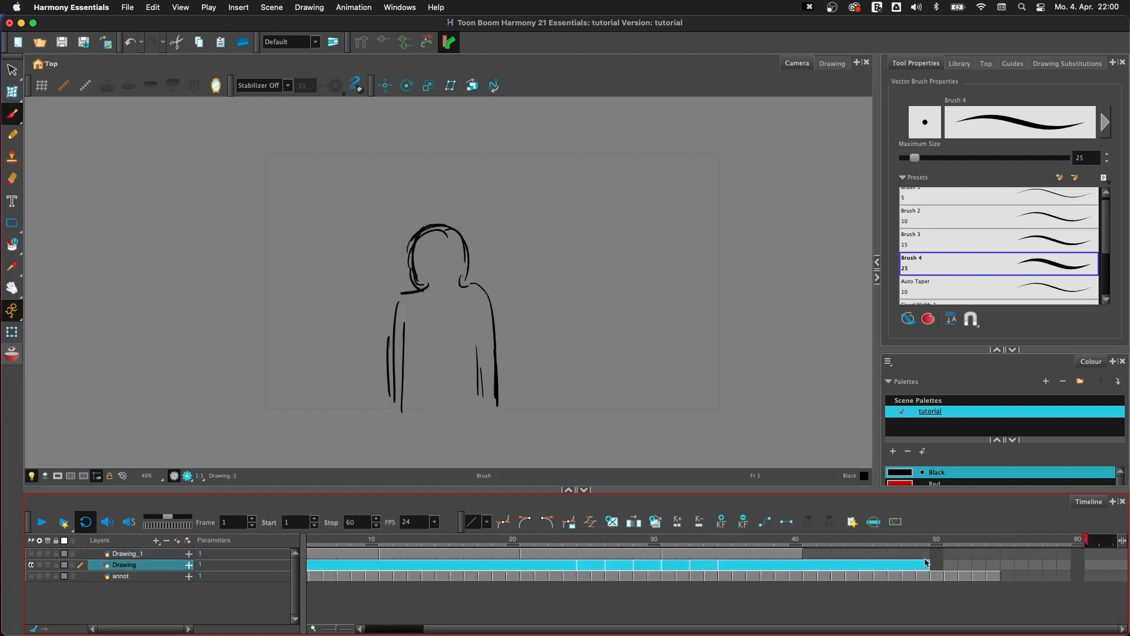
right_click(926, 566)
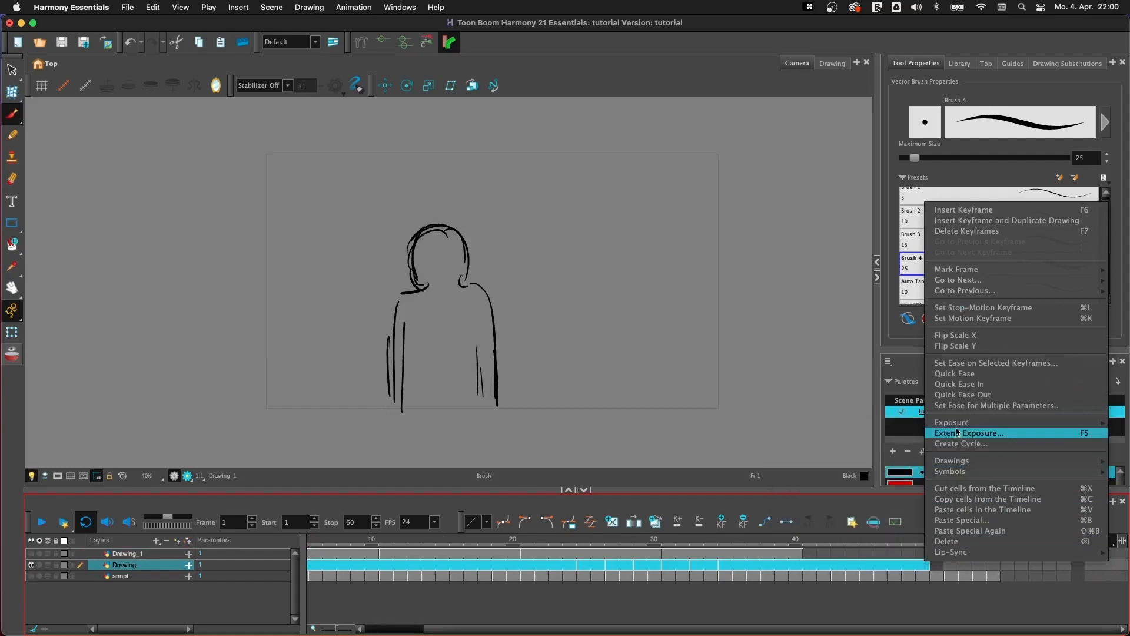
mouse_move(939, 427)
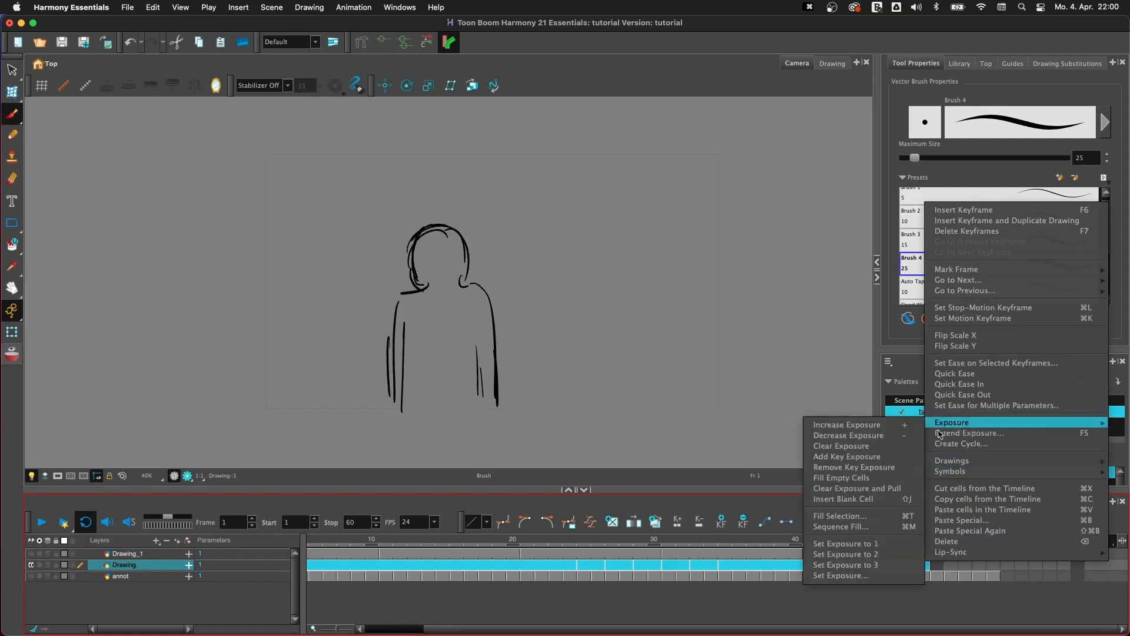
left_click(875, 549)
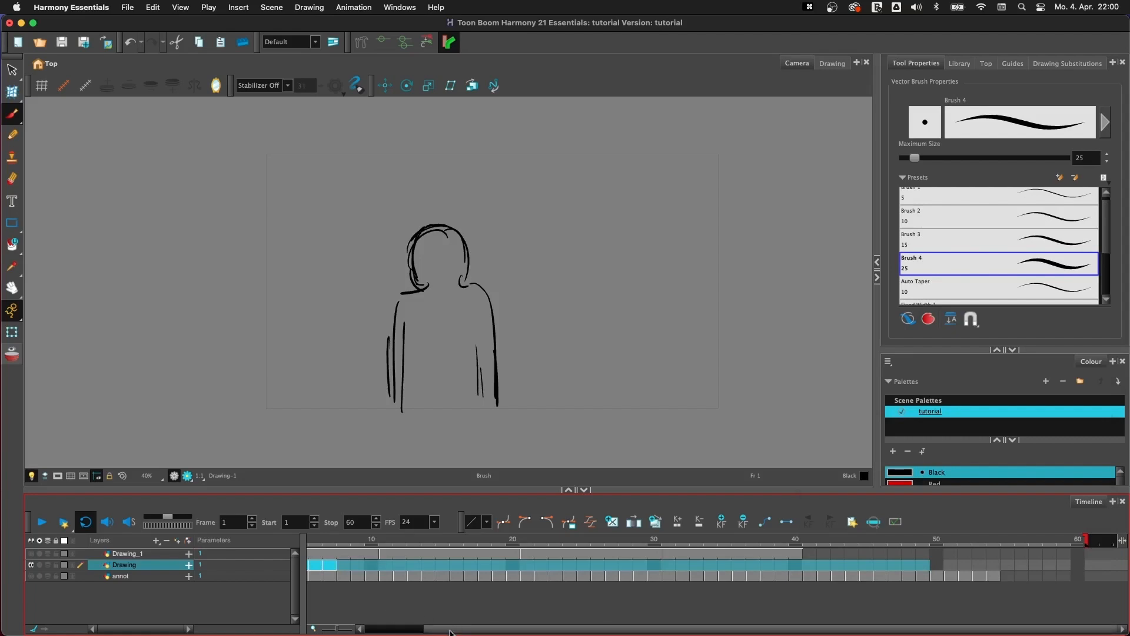
- Flip forward and back through the first drawings of the Drawing layer, and undo the exposure change
scroll(333, 625, "left", 3)
left_click(328, 567)
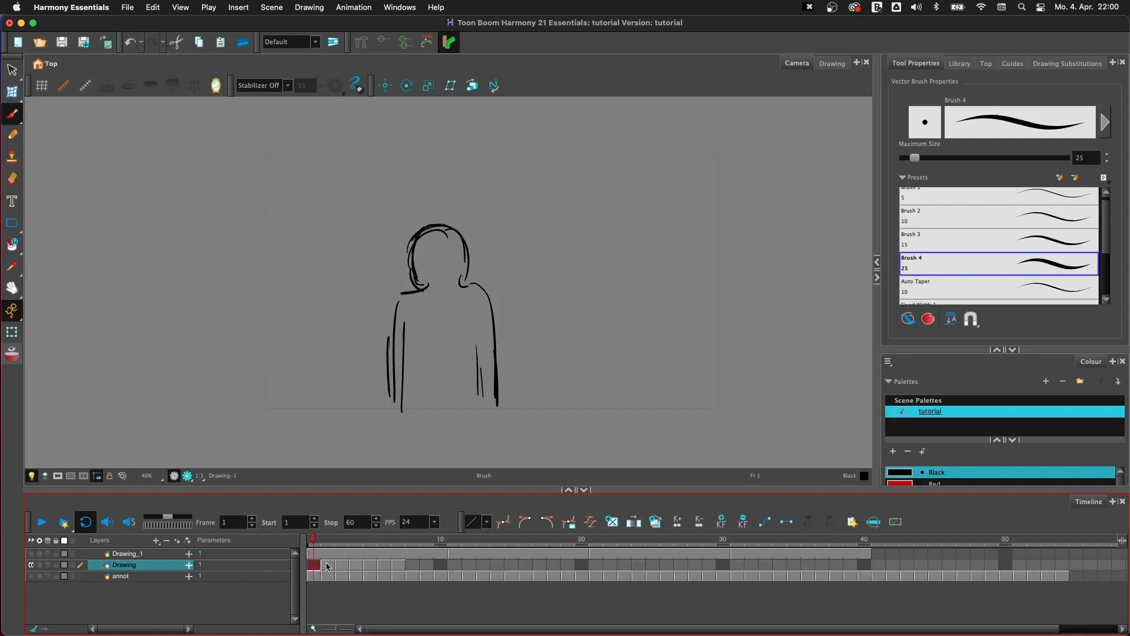
key("period")
key("period")
key("period")
key("period")
key("comma")
key("comma")
key("comma")
key("comma")
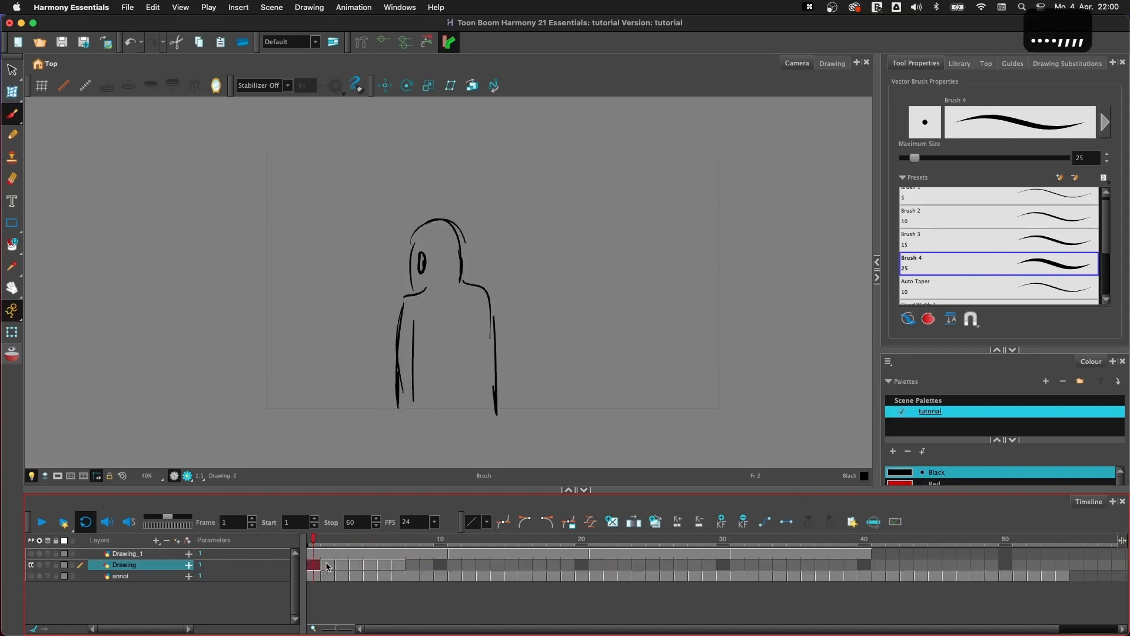
key("super+z")
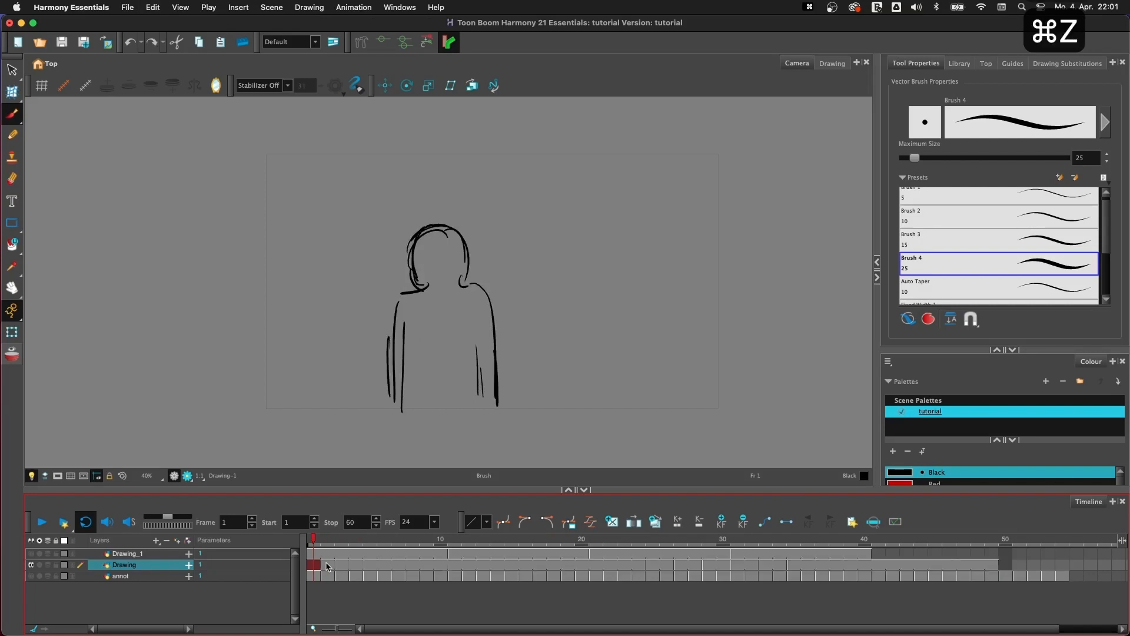
left_click(990, 569, "shift")
right_click(990, 569)
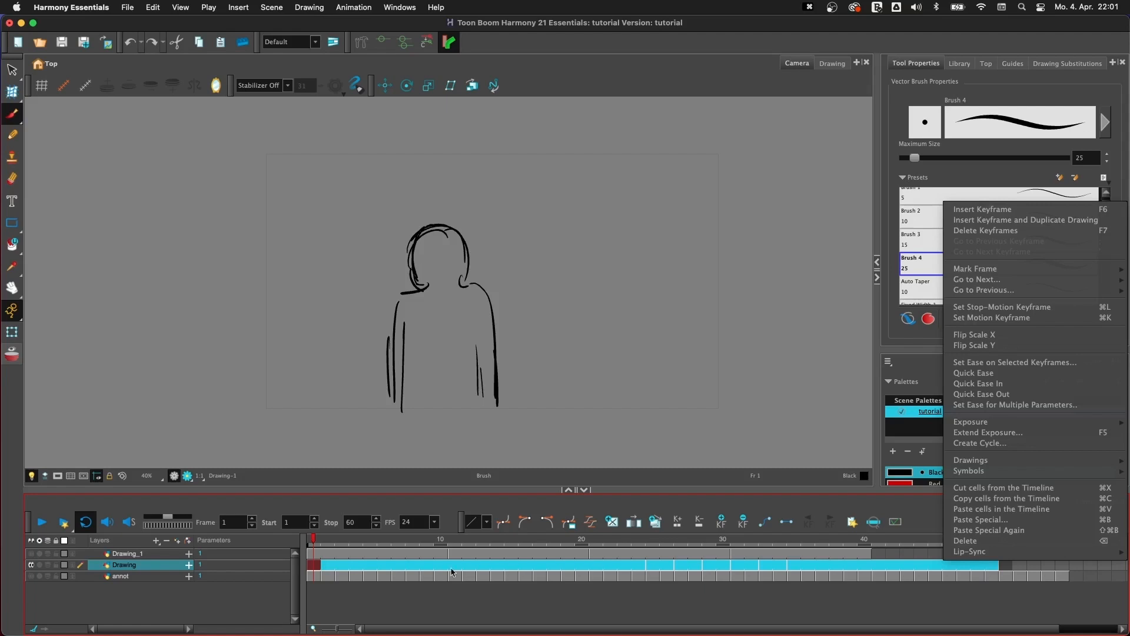
left_click(351, 569)
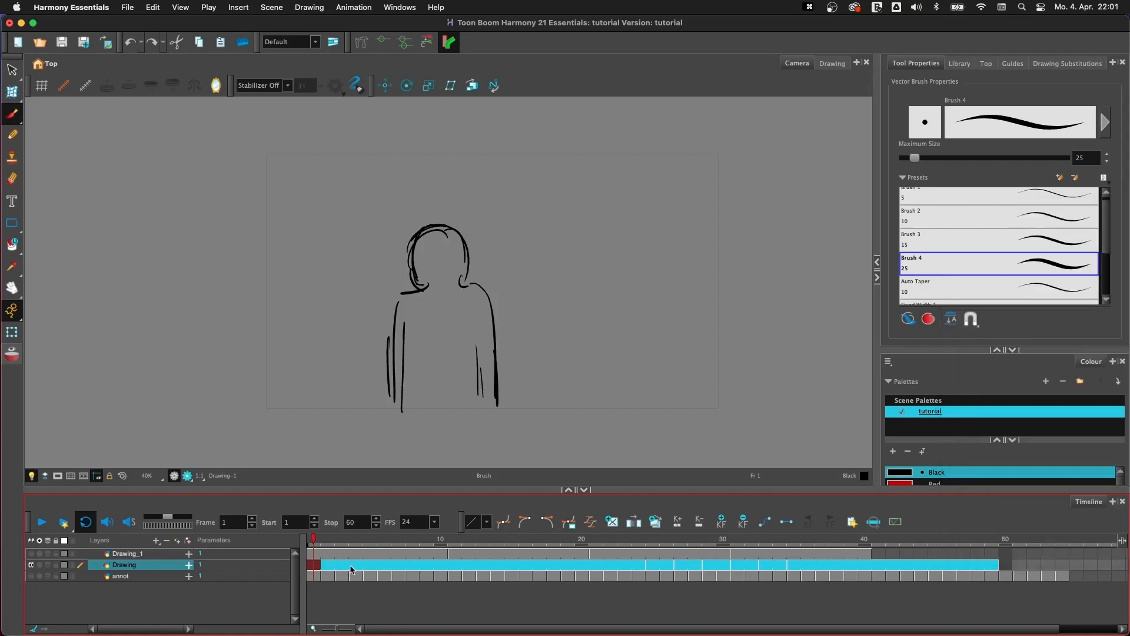
left_click(483, 565)
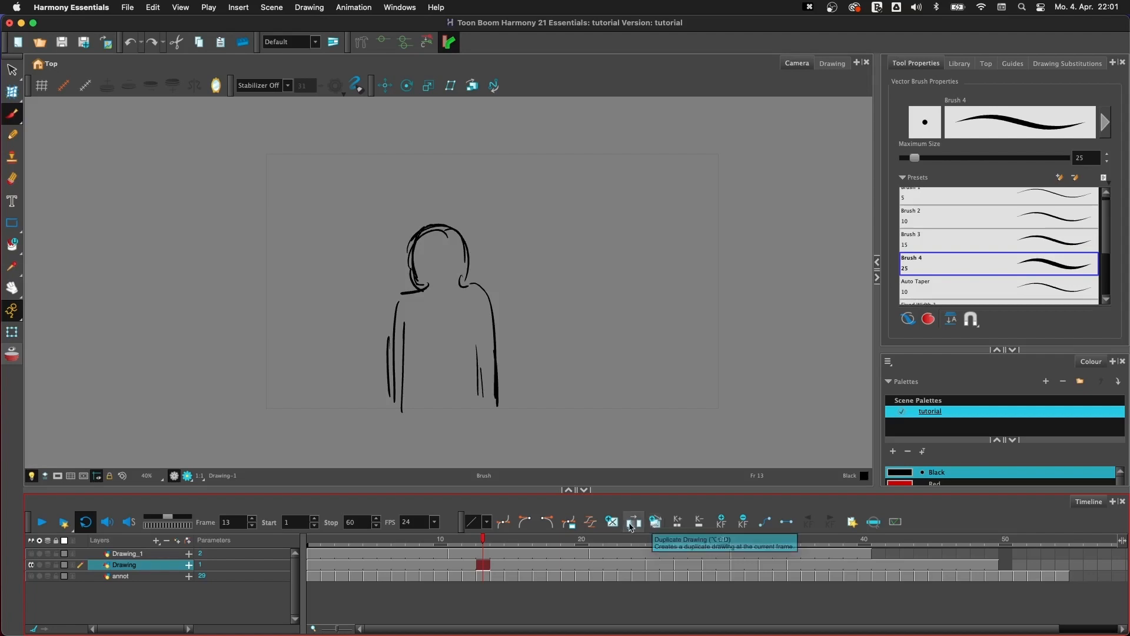
- Show Drawing_1 instead of the Drawing layer and set the exposure of all its drawings to 2 frames
left_click(457, 553)
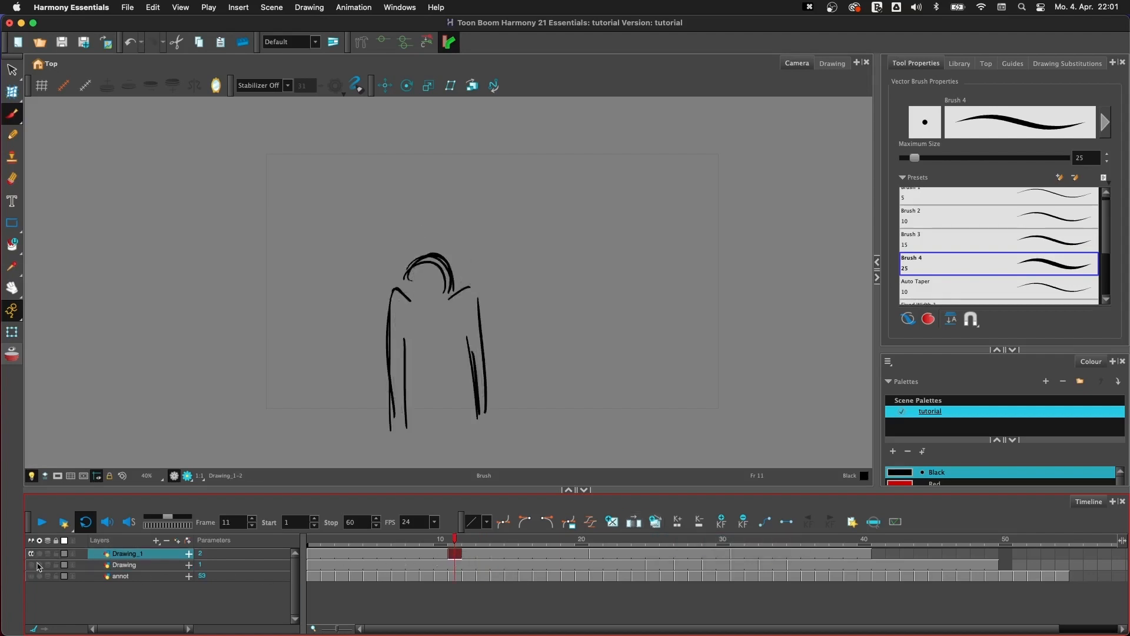
left_click(312, 554)
left_click_drag(312, 555, 866, 555)
right_click(834, 556)
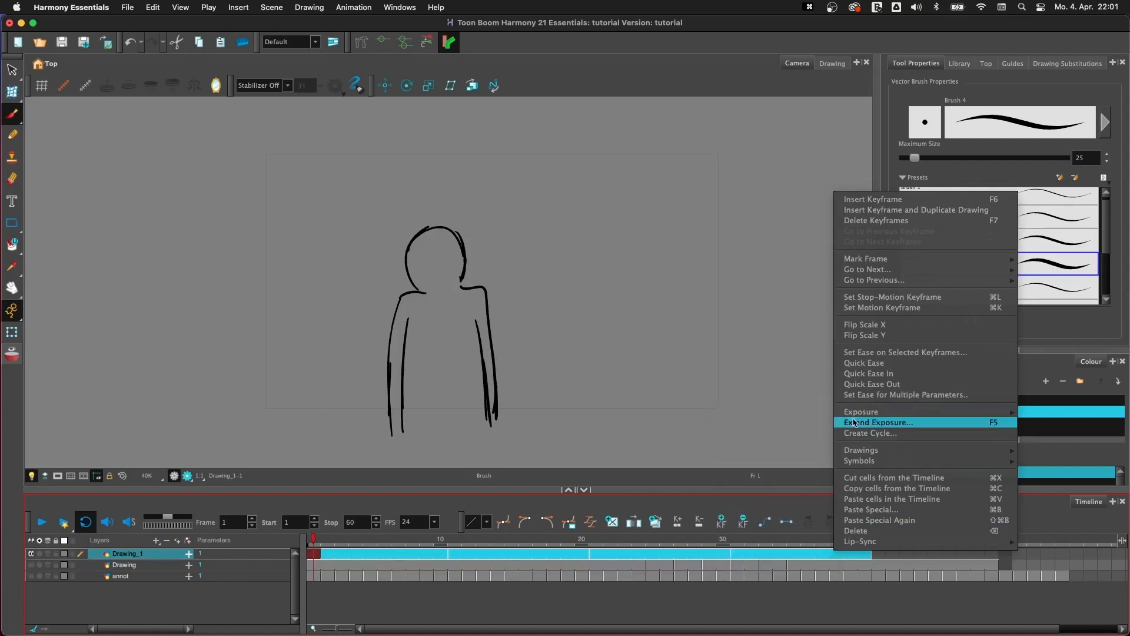
mouse_move(848, 412)
left_click(784, 546)
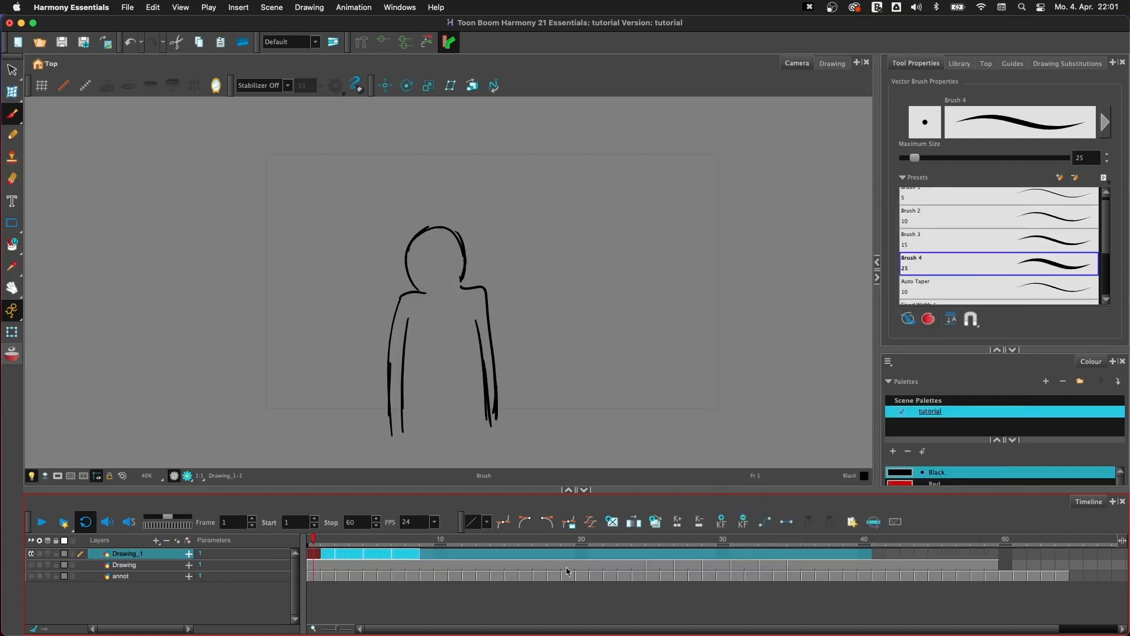
- Delete the third drawing's cells at frames 5 and 6 on Drawing_1 and scrub the start of the timeline
left_click(356, 560)
left_click(384, 558)
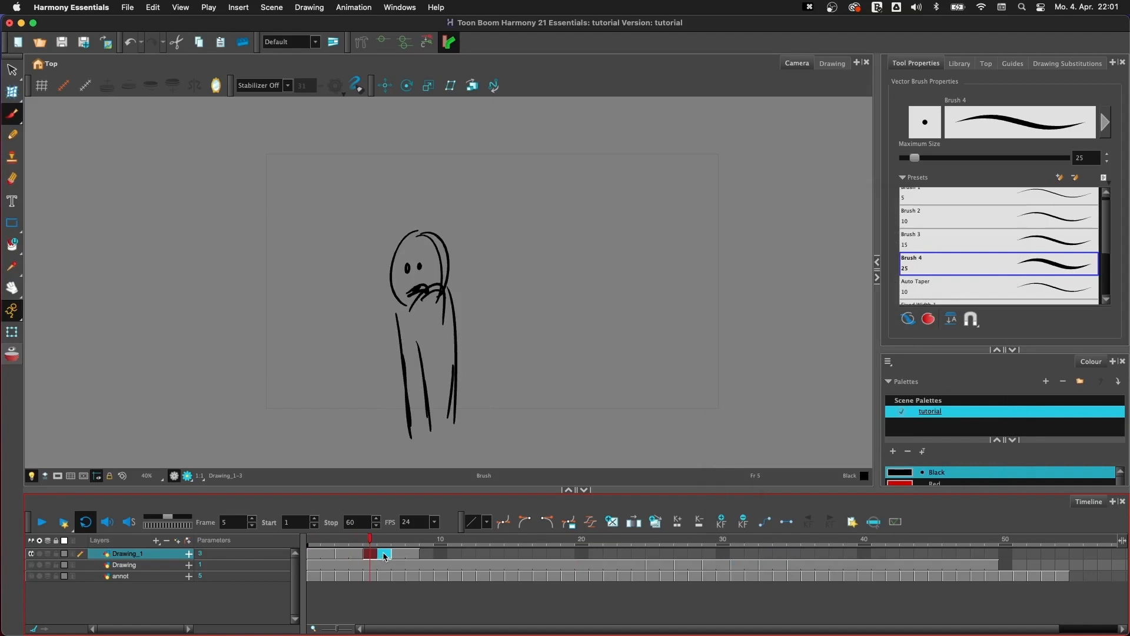
key("BackSpace")
left_click(313, 554)
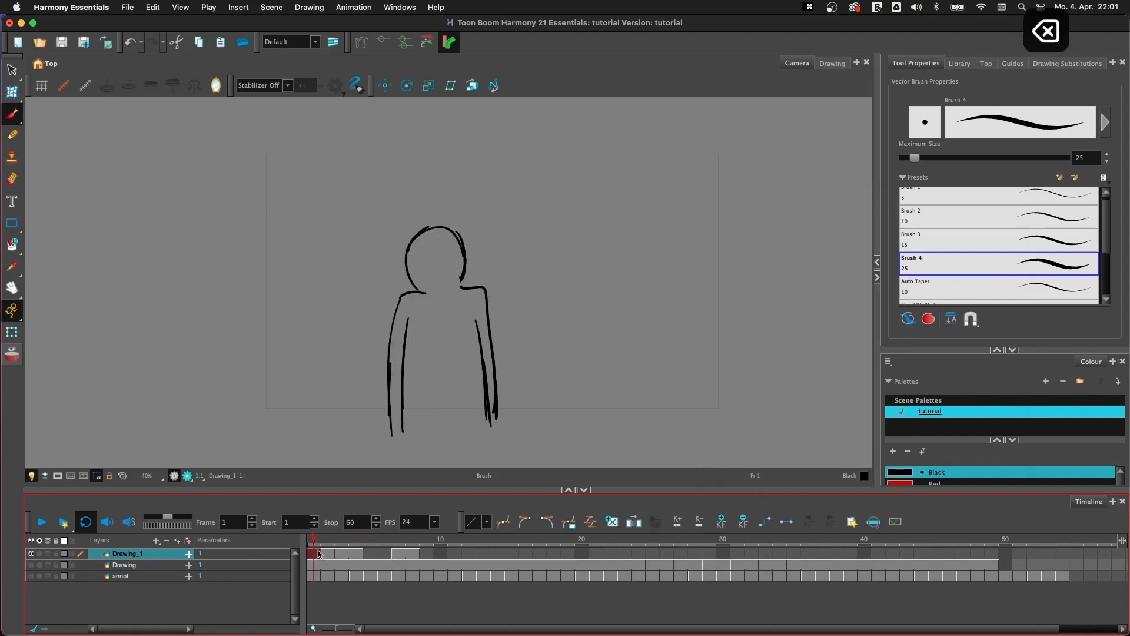
mouse_move(342, 542)
left_mouse_down()
mouse_move(407, 543)
mouse_move(314, 543)
left_mouse_up()
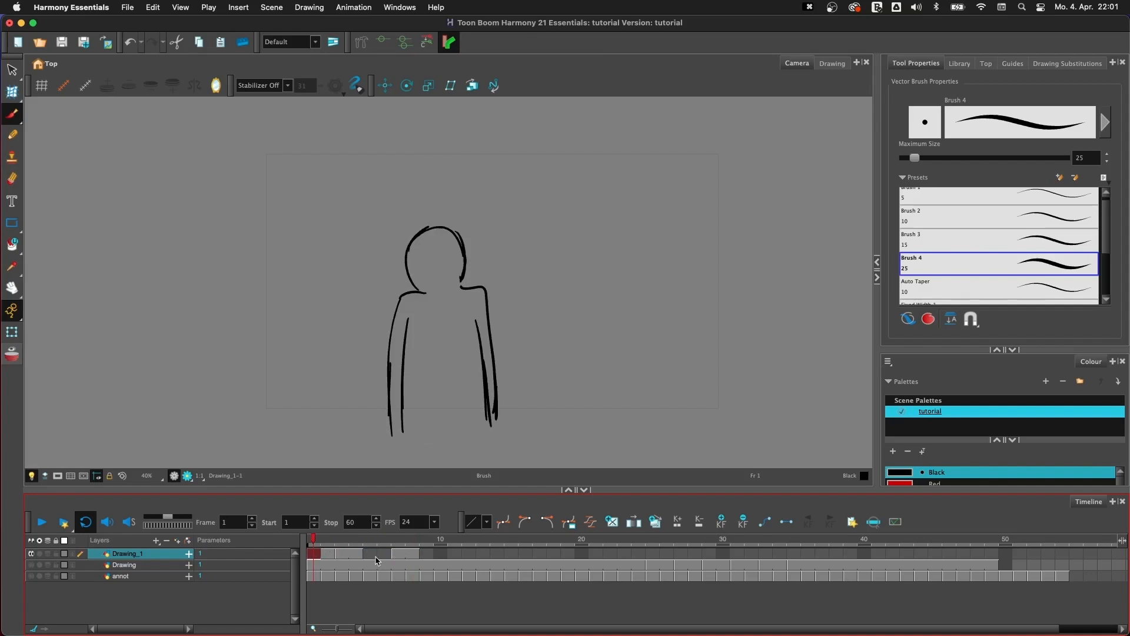
- Select frames 1 to 8 on Drawing_1, fill the empty cells between the drawings, and scrub the result
left_click(417, 555, "shift")
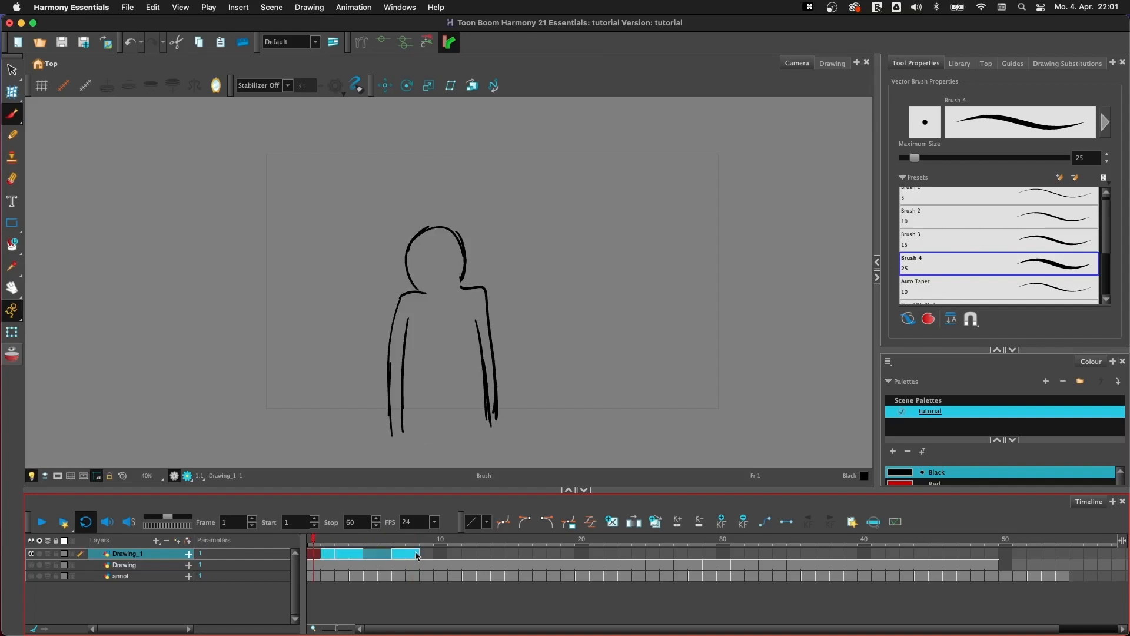
left_click(632, 530)
left_click(440, 554)
mouse_move(337, 543)
left_mouse_down()
mouse_move(400, 546)
mouse_move(337, 550)
left_mouse_up()
- Undo the empty-cell fill and extend the second drawing's exposure up to frame 6 on Drawing_1
left_click(386, 554)
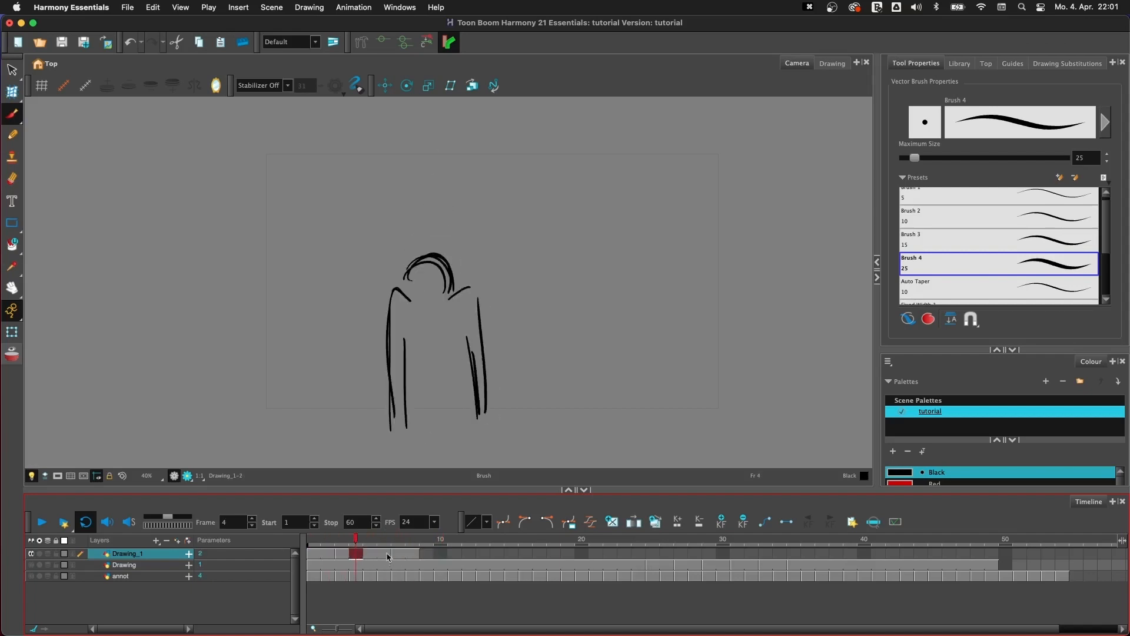
key("super+z")
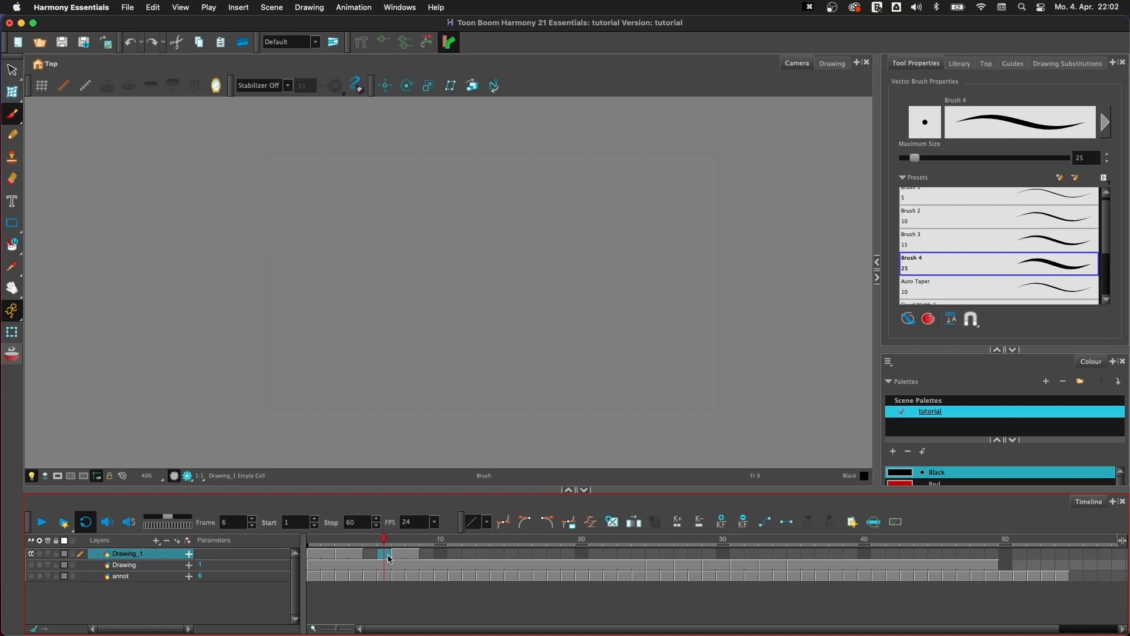
key("F5")
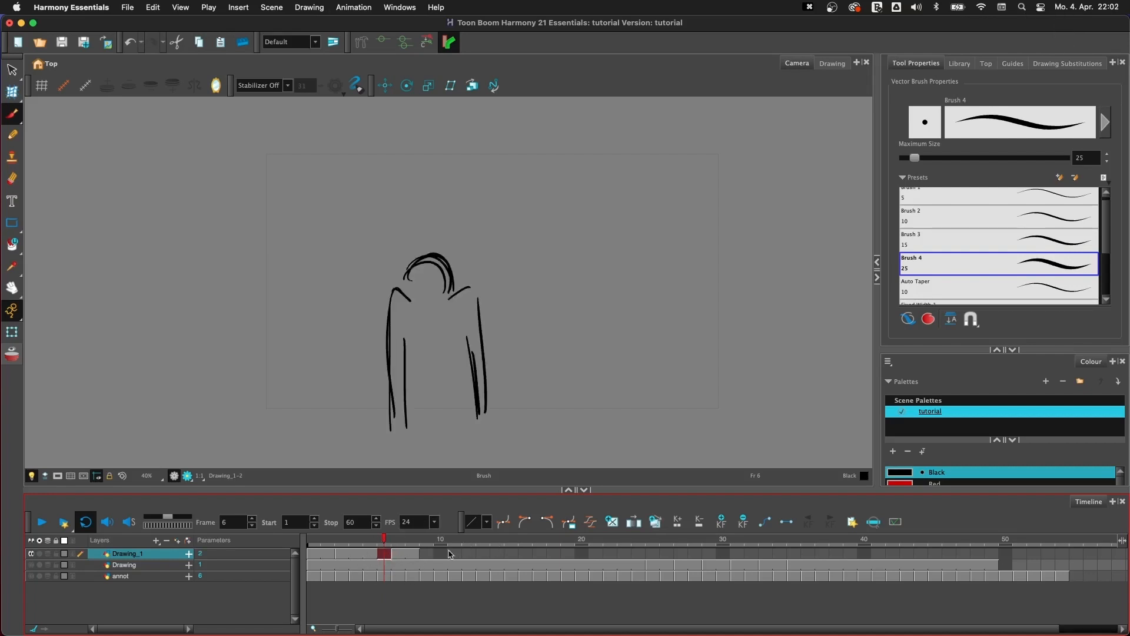
- Extend the last drawing's exposure on Drawing_1 successively to frames 20, 30, 40 and 53
left_click(581, 553)
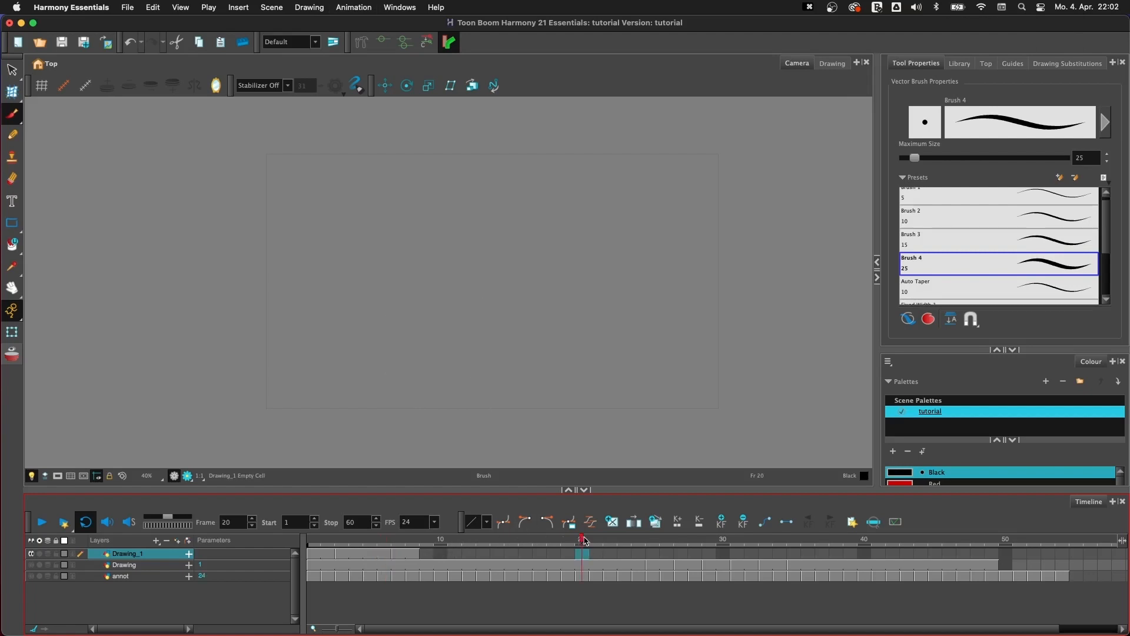
key("F5")
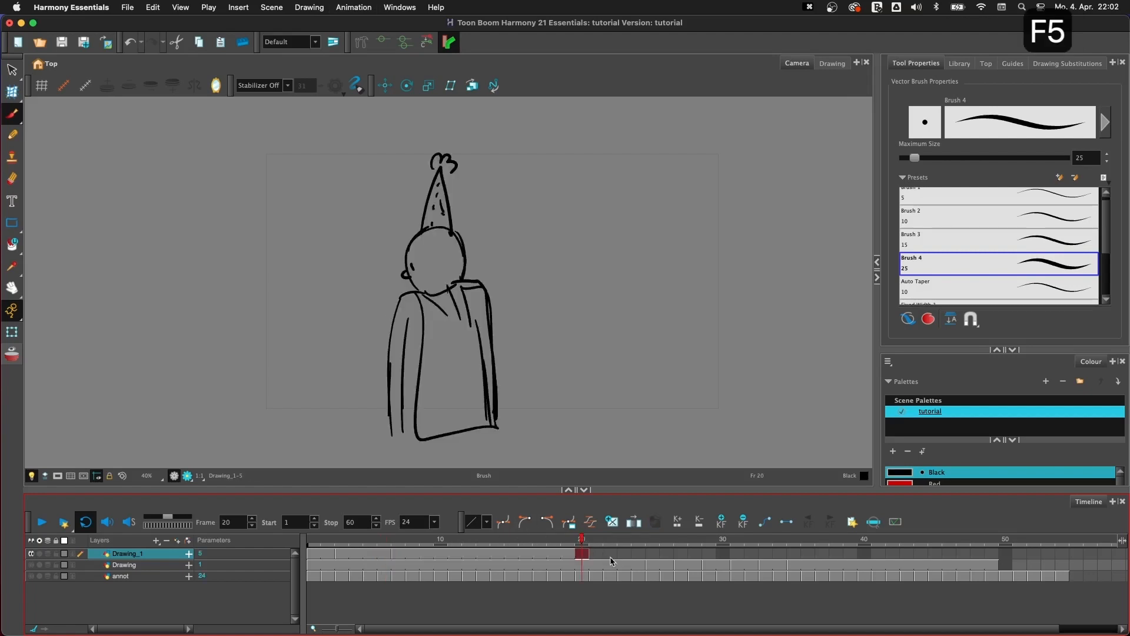
left_click(722, 553)
key("F5")
left_click(868, 540)
key("F5")
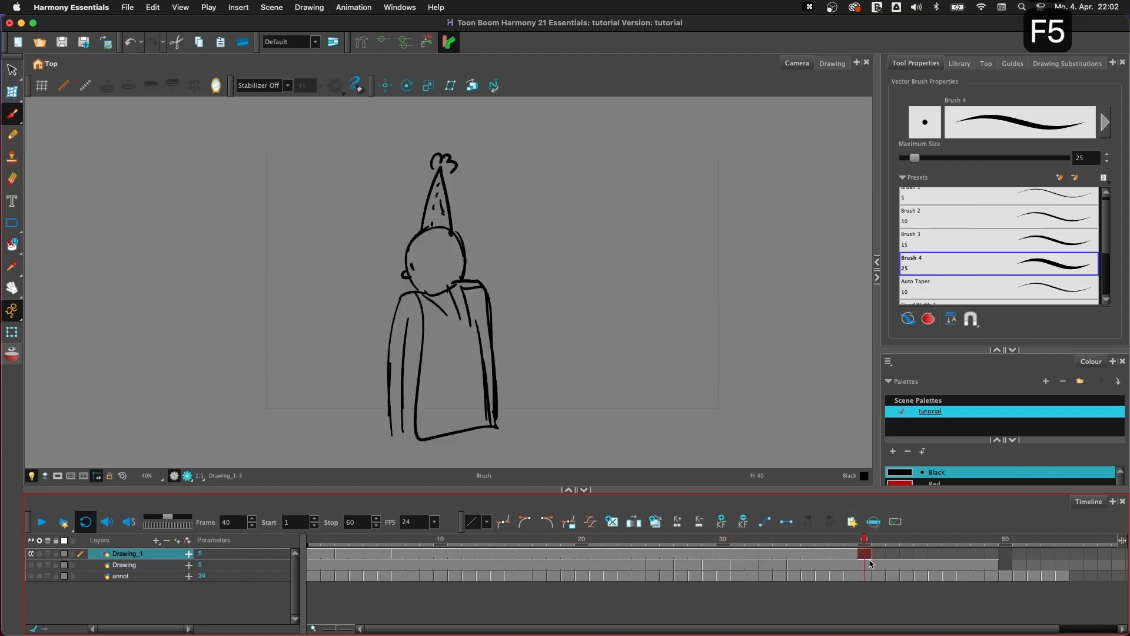
left_click(949, 544)
left_click(1021, 546)
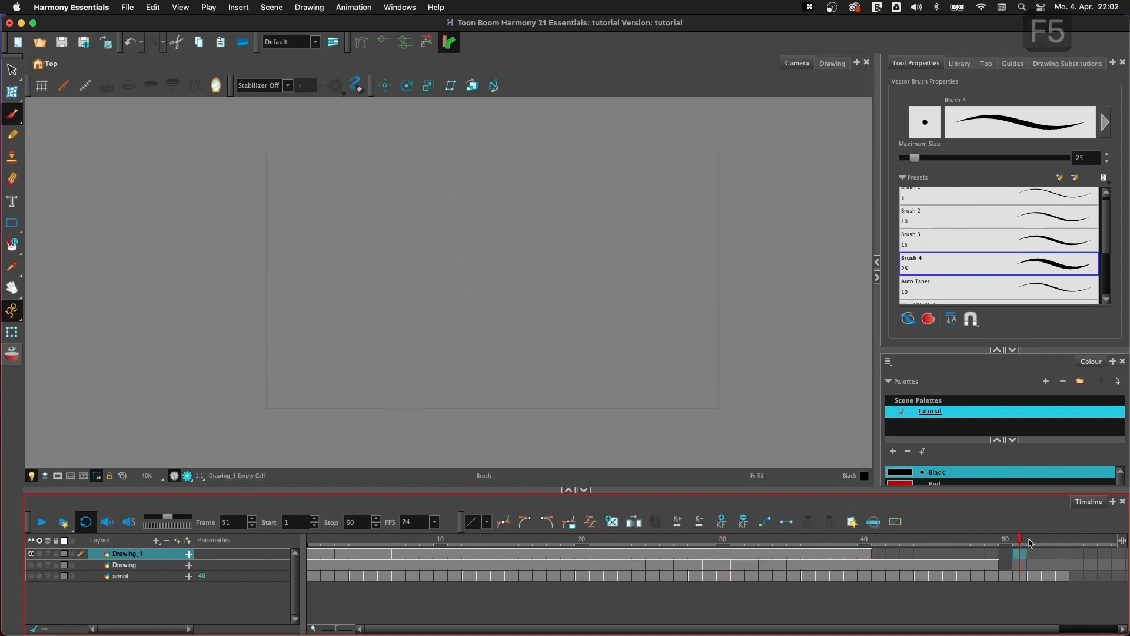
left_click(1048, 547)
key("F5")
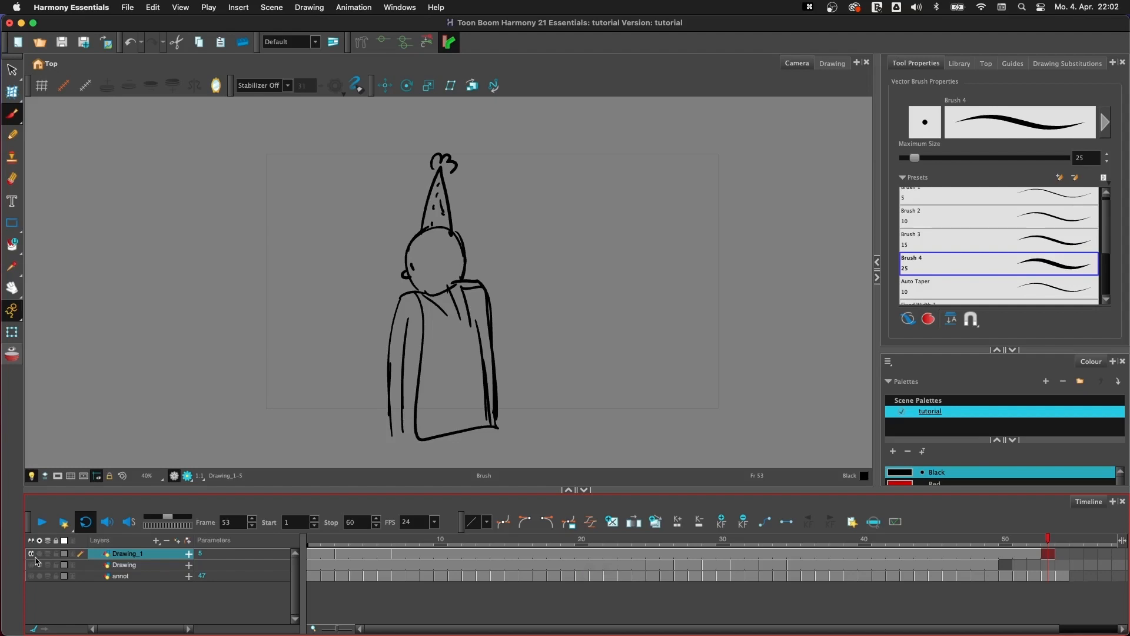
- Return to frame 1, show only the annot layer, and make it the active layer
left_click(309, 553)
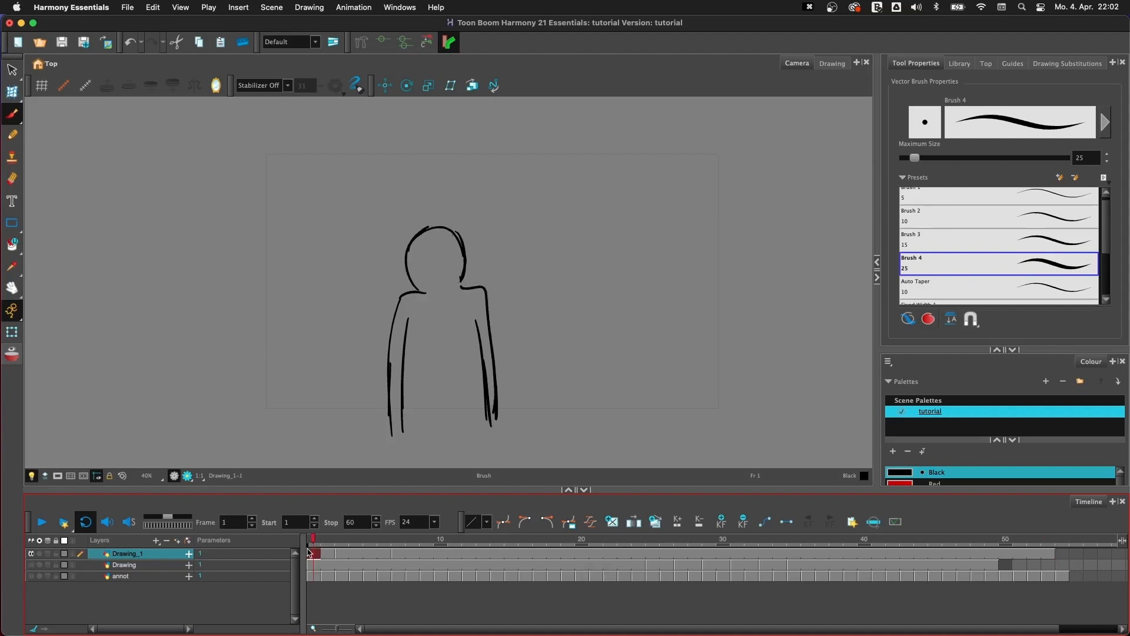
left_click(31, 553)
left_click(32, 564)
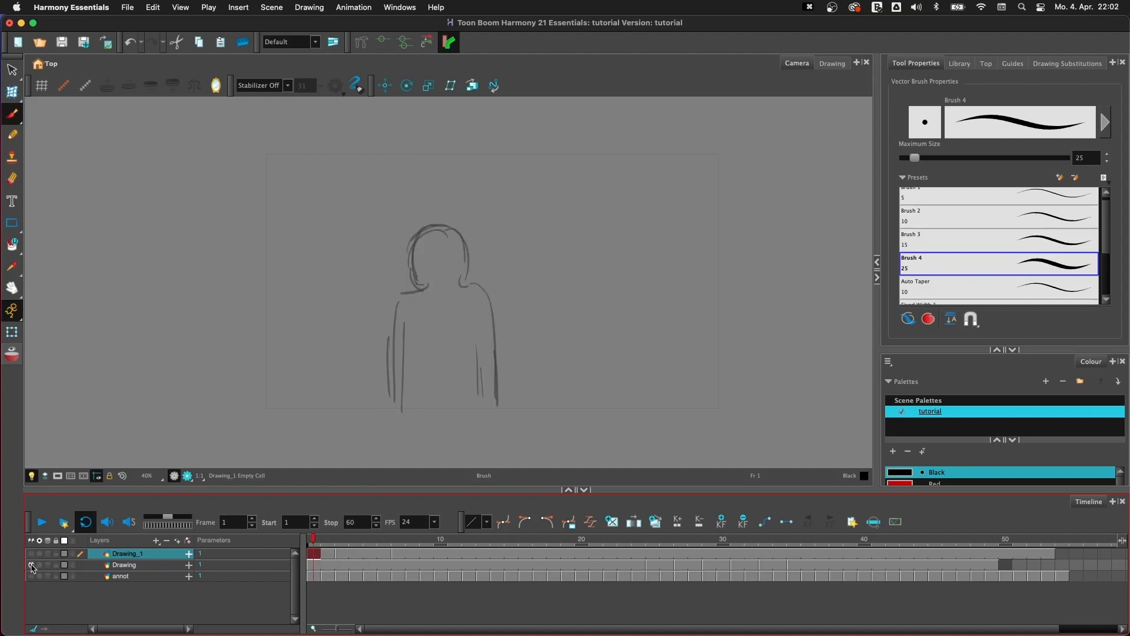
left_click(31, 576)
left_click(31, 565)
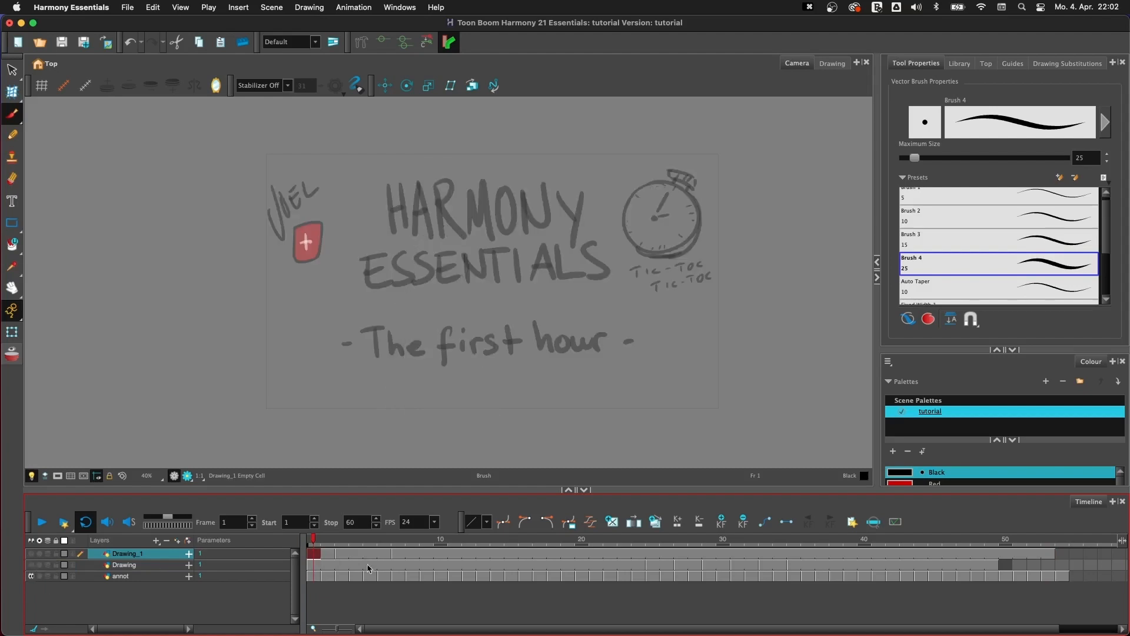
left_click(153, 577)
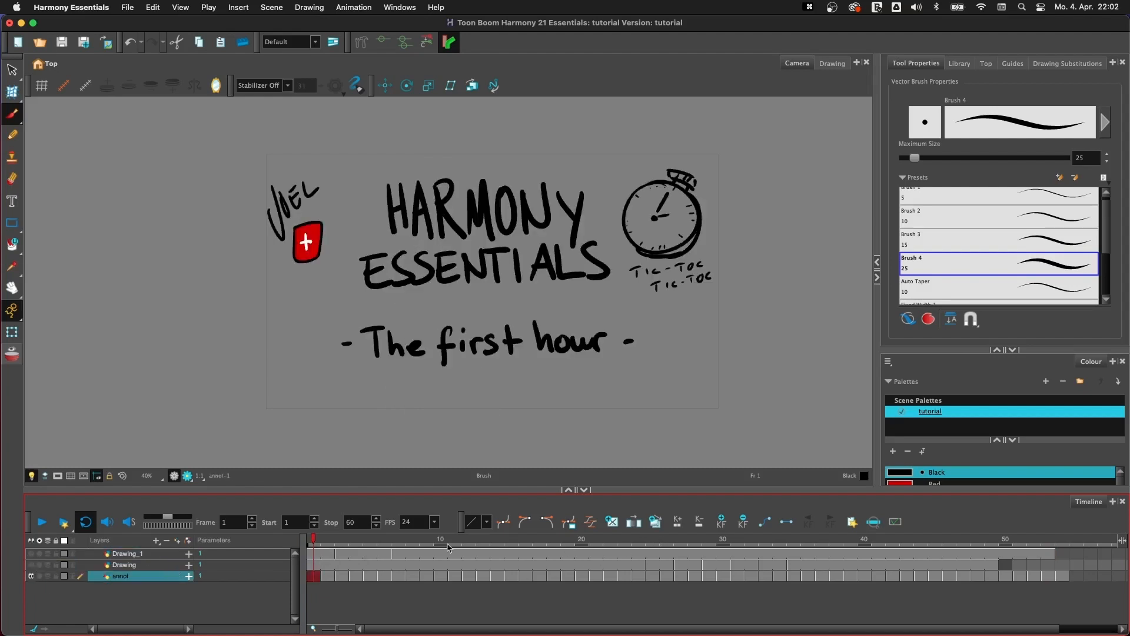
- Go to the "Beginner Gotchas" note at frame 25 of the annot layer and flip forward to the drawing at frame 34
left_click(596, 540)
left_click_drag(596, 540, 652, 540)
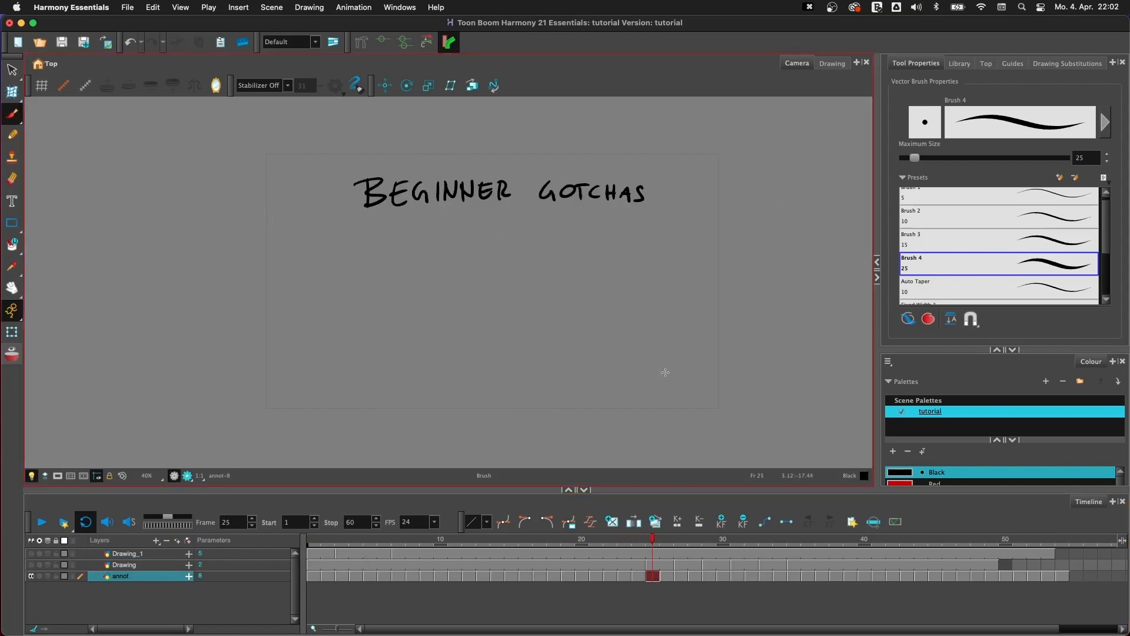
key("period")
key("period")
key("period")
key("period")
key("period")
key("period")
key("period")
key("period")
key("period")
key("period")
key("period")
key("period")
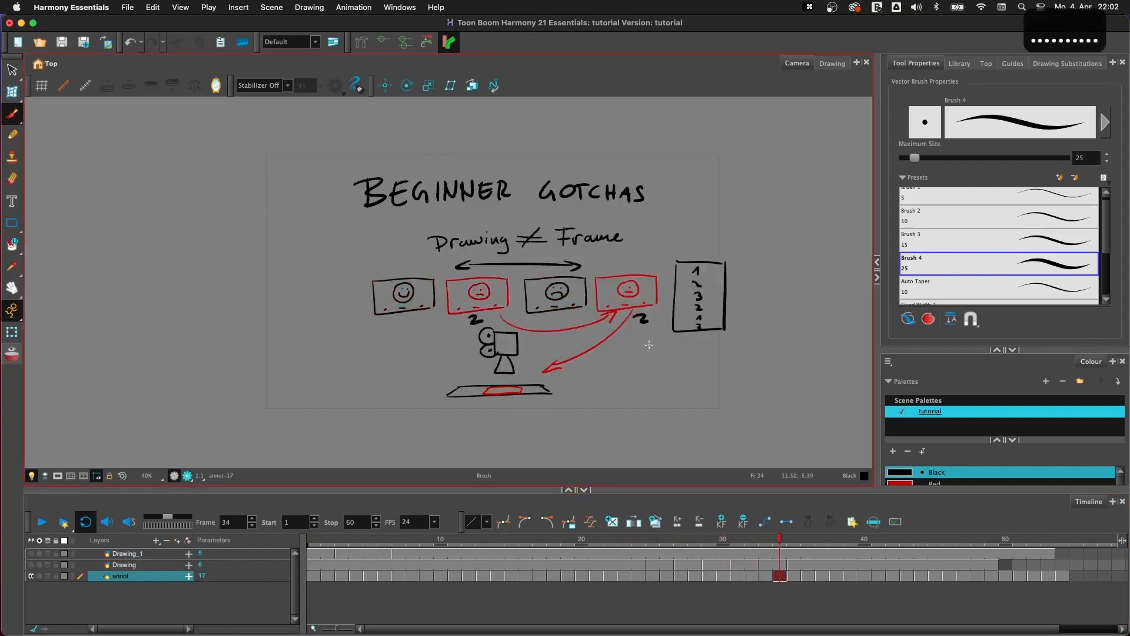
- Go to the "COLORS" note at frame 38 of the annot layer and enlarge the Colour view to reveal the swatches
key("period")
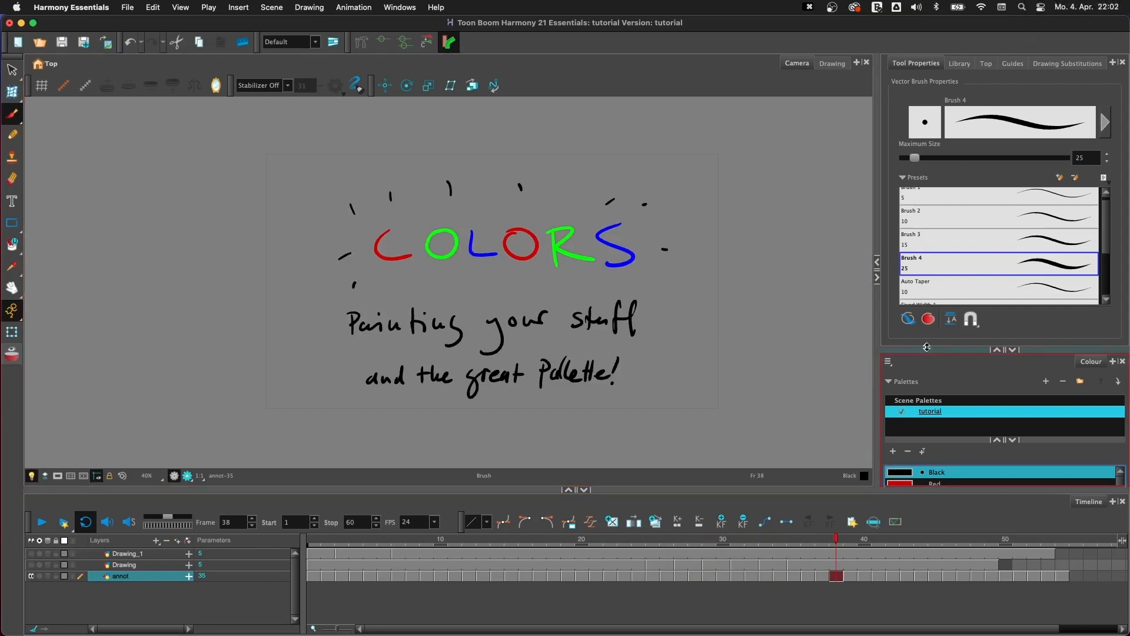
left_click_drag(929, 351, 943, 245)
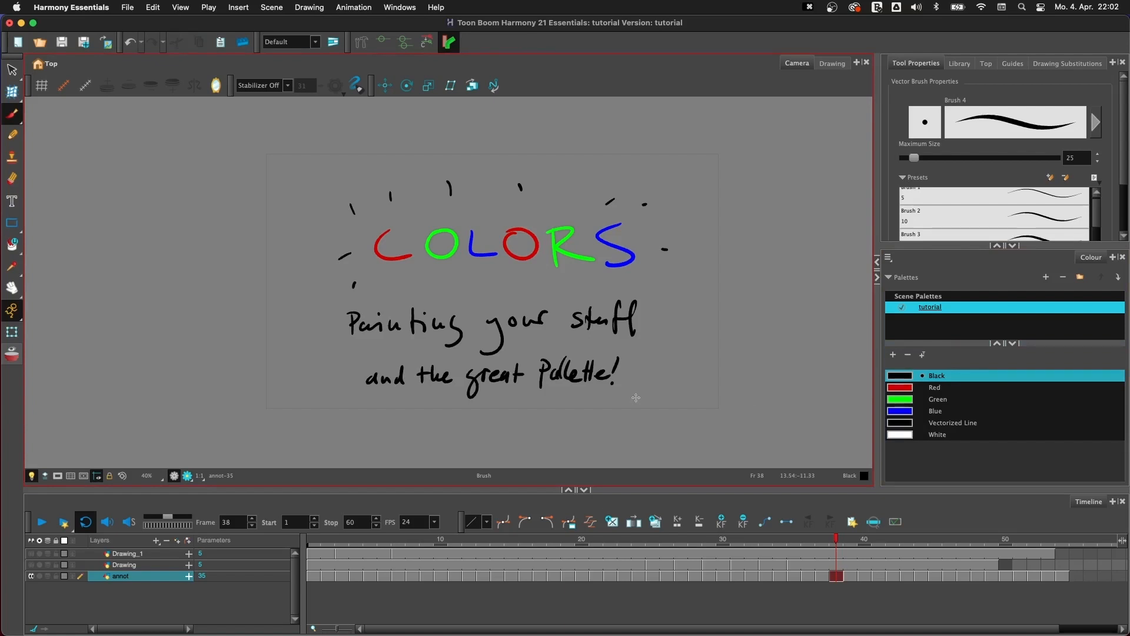
- Show only the Drawing layer, make it the active layer, and return to frame 1
left_click(31, 565)
left_click(121, 565)
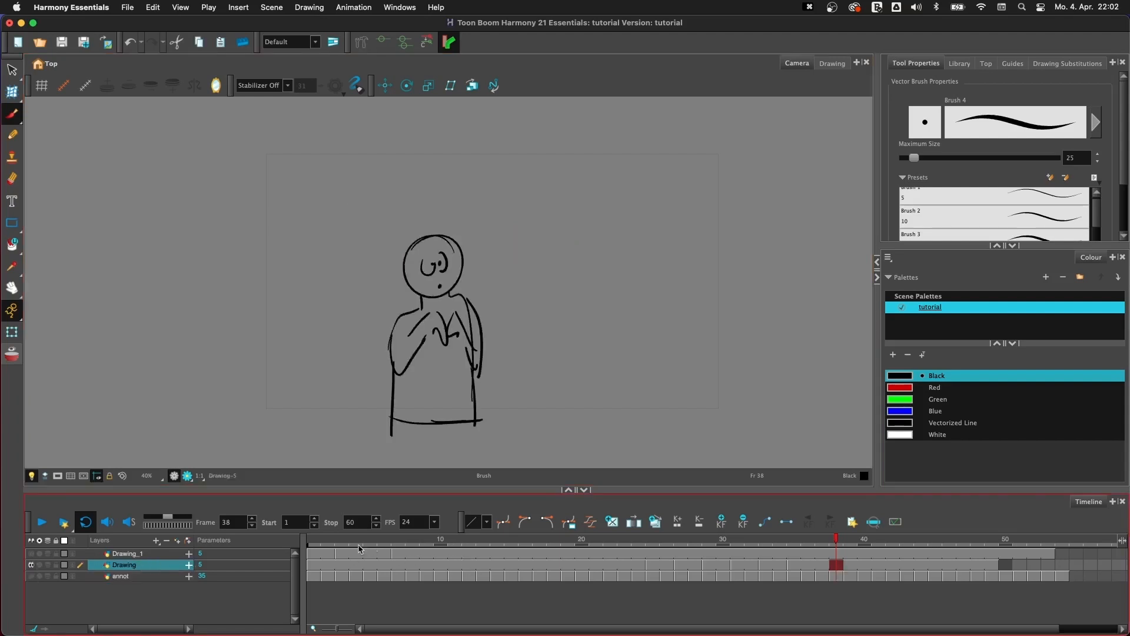
left_click(333, 540)
mouse_move(333, 540)
left_mouse_down()
mouse_move(525, 541)
mouse_move(311, 543)
left_mouse_up()
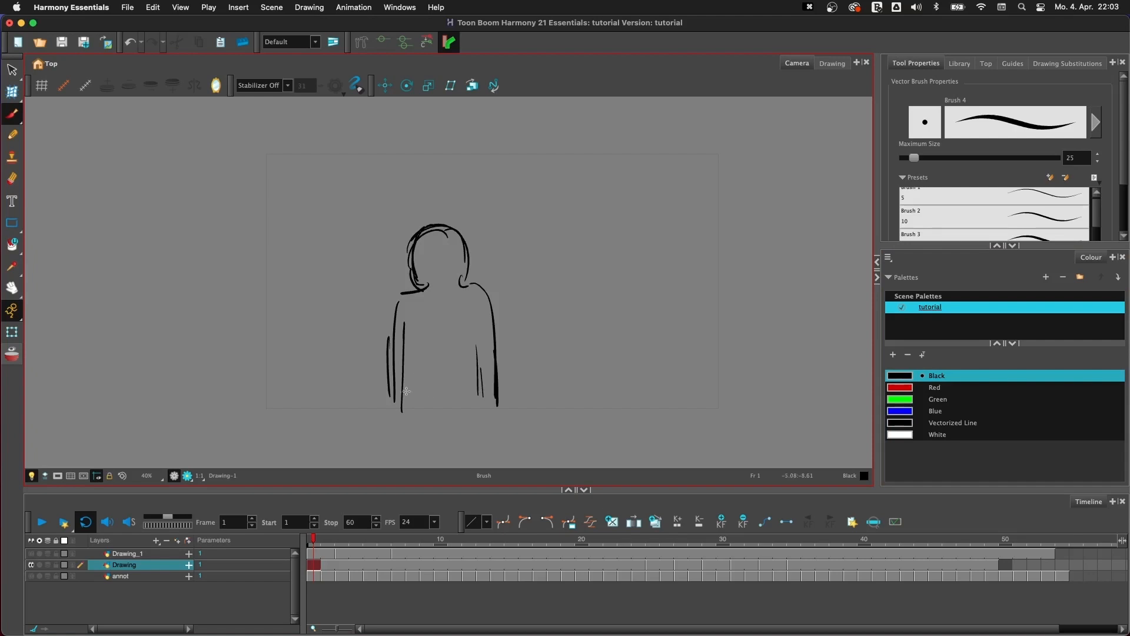
- Close the figure's outline in the drawings at frames 1 and 25 with a baseline under the body and a shoulder stroke
left_click_drag(384, 396, 557, 392)
left_click_drag(402, 291, 393, 339)
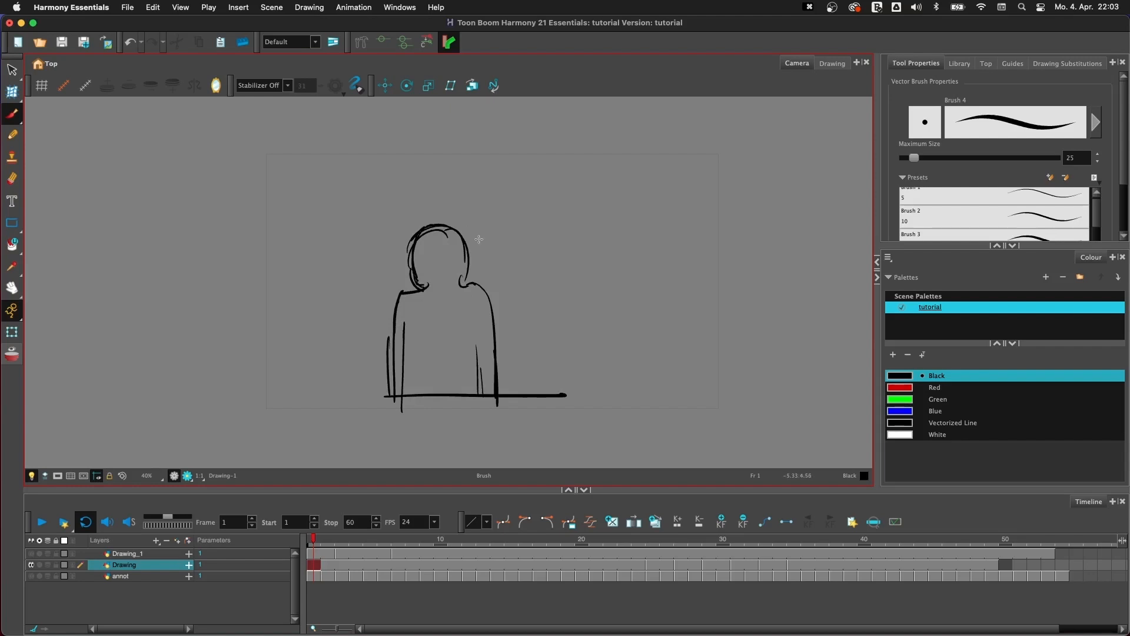
key("g")
left_click_drag(392, 395, 505, 401)
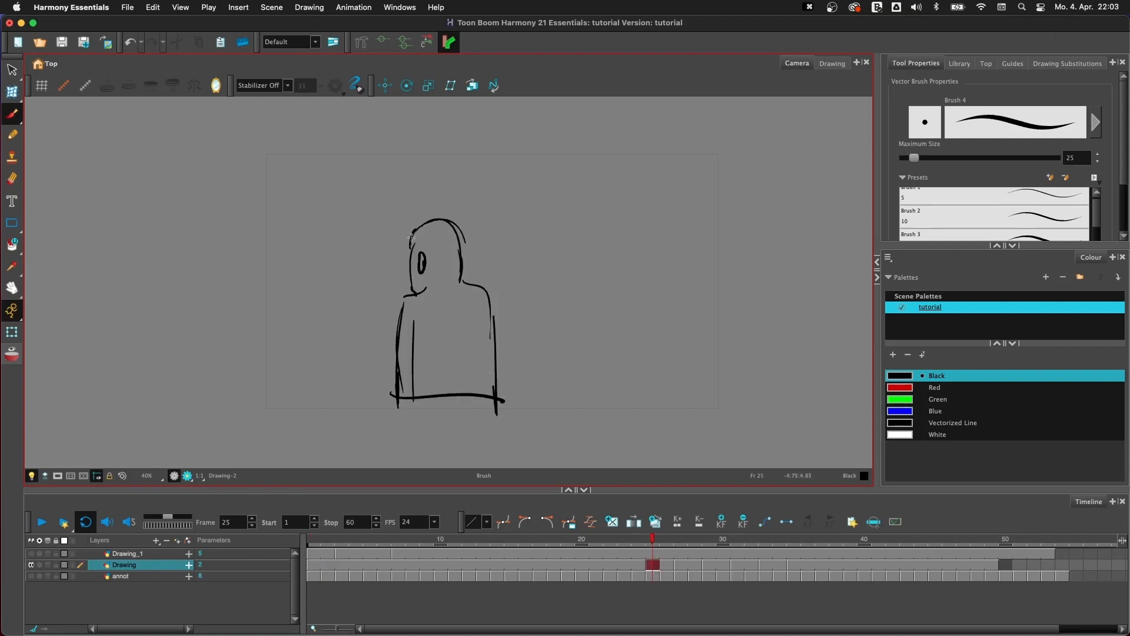
left_click_drag(461, 280, 496, 332)
- Brush a closing baseline under the figure at frames 27 and 29, and bridge the shoulder gap beside the head at frame 29
key("g")
key("f")
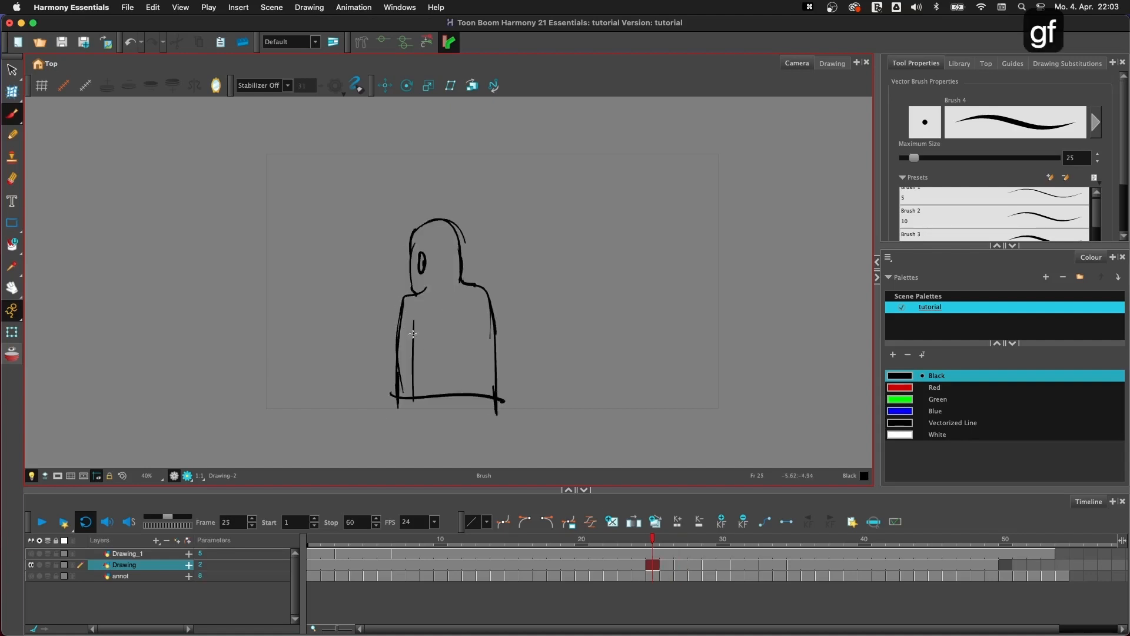
key("g")
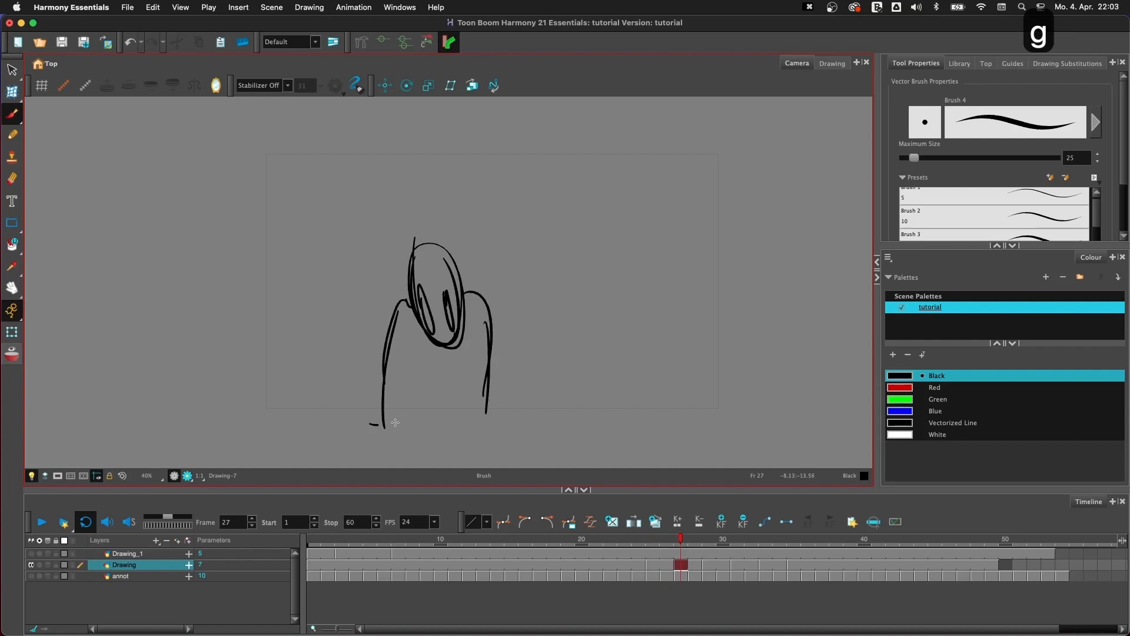
left_click_drag(371, 424, 505, 416)
key("g")
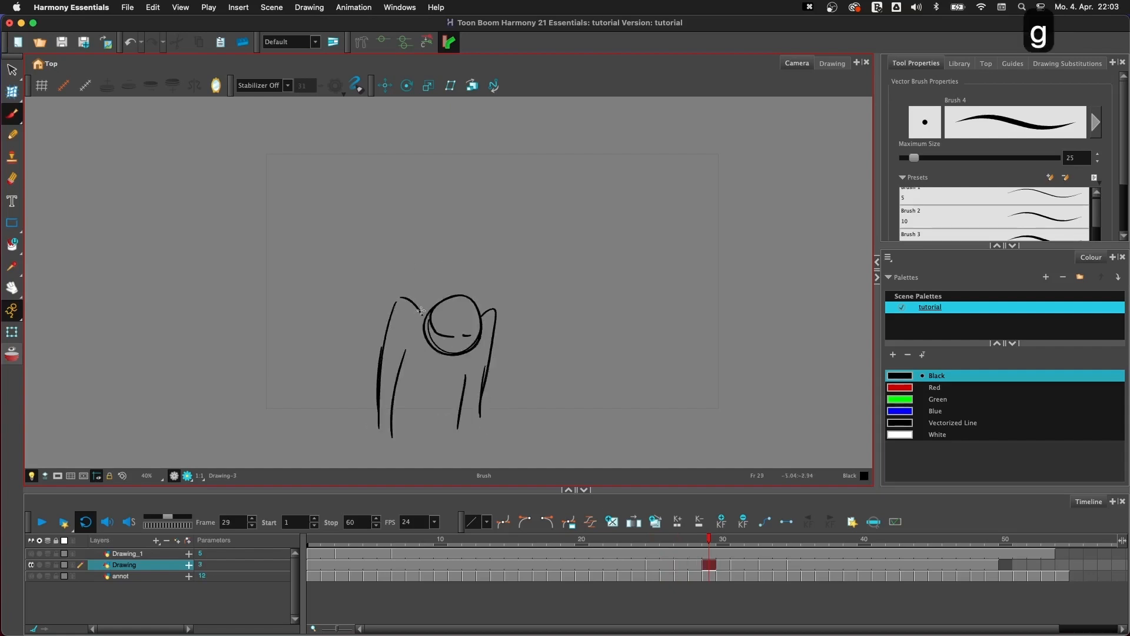
left_click_drag(430, 321, 401, 299)
left_click_drag(370, 423, 498, 417)
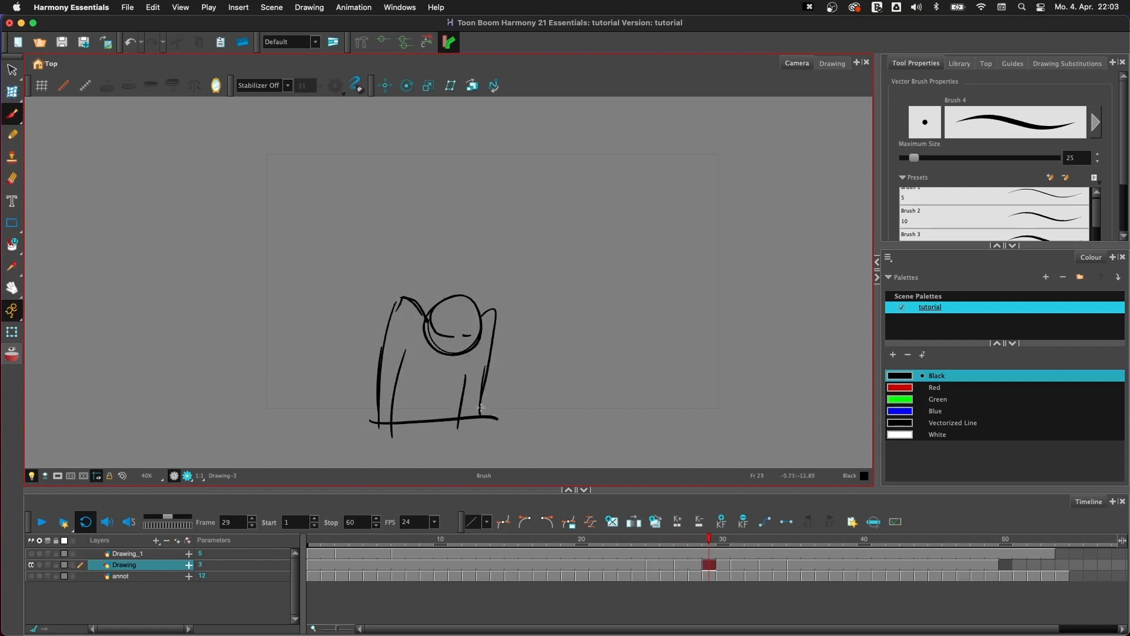
- Add baselines under the figure at frames 31 and 33, reinforce the body side at frame 33, and advance to frame 35
key("g")
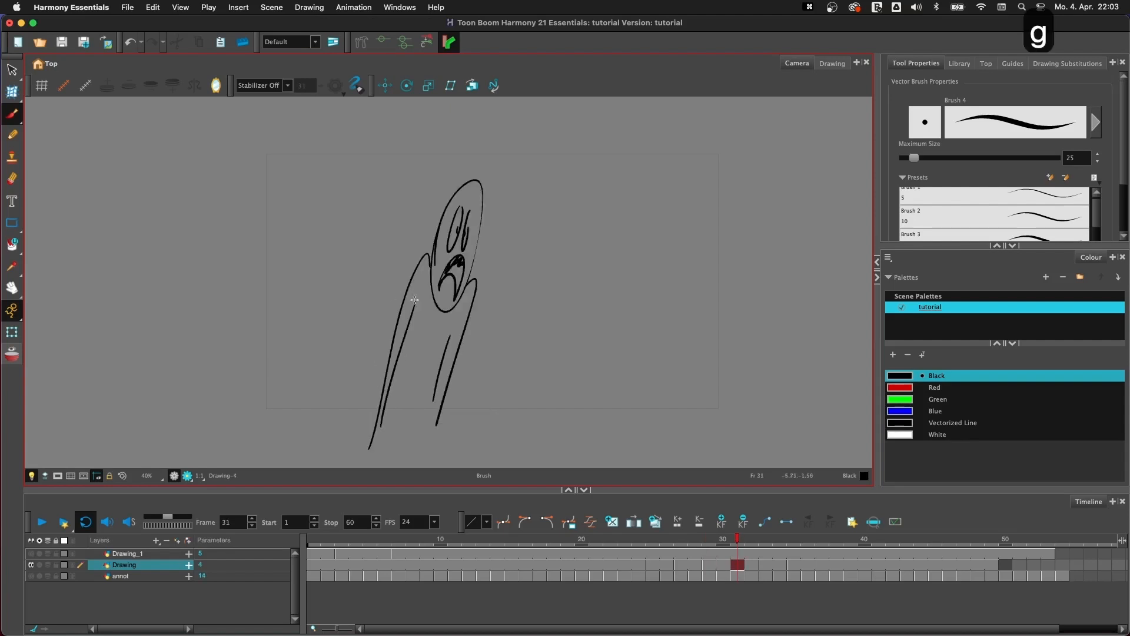
left_click_drag(357, 437, 473, 418)
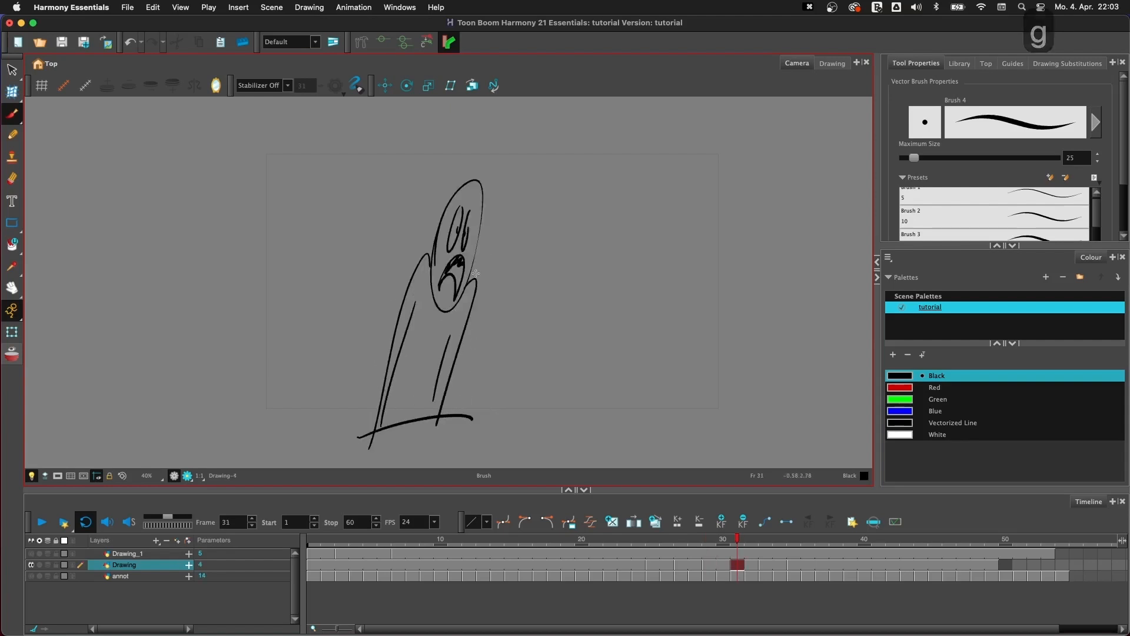
key("g")
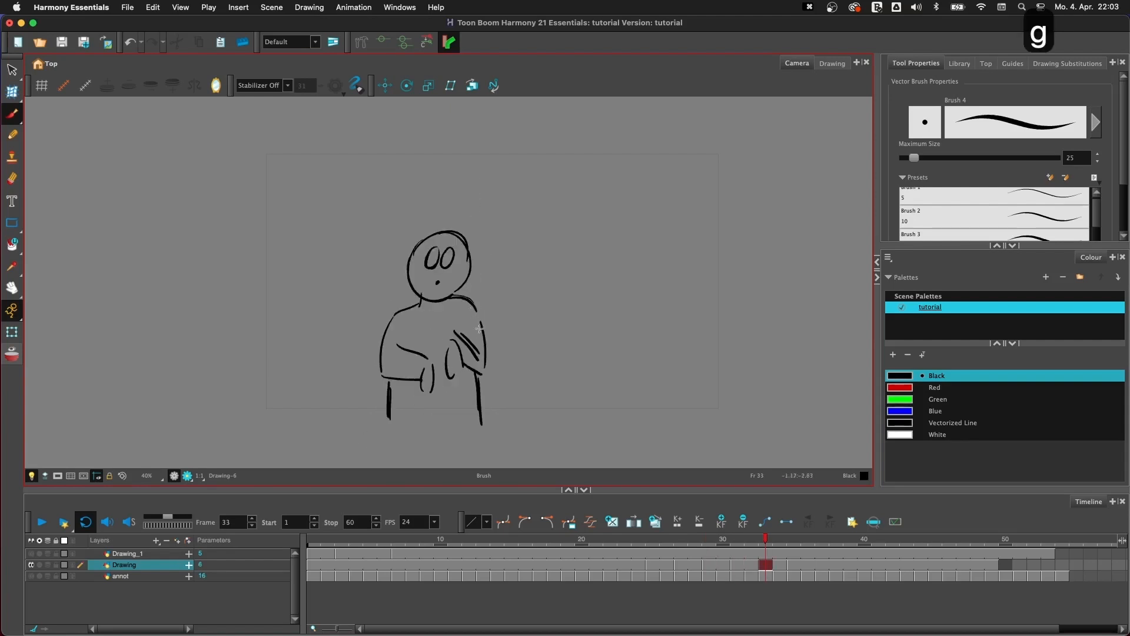
left_click_drag(382, 415, 500, 419)
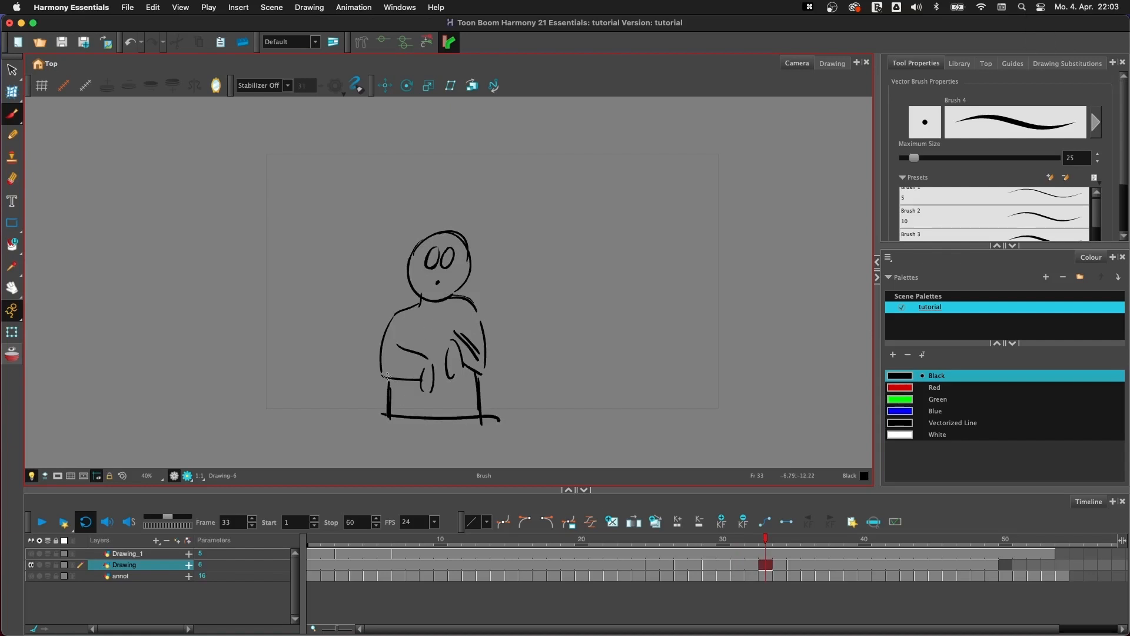
left_click_drag(388, 372, 394, 398)
key("g")
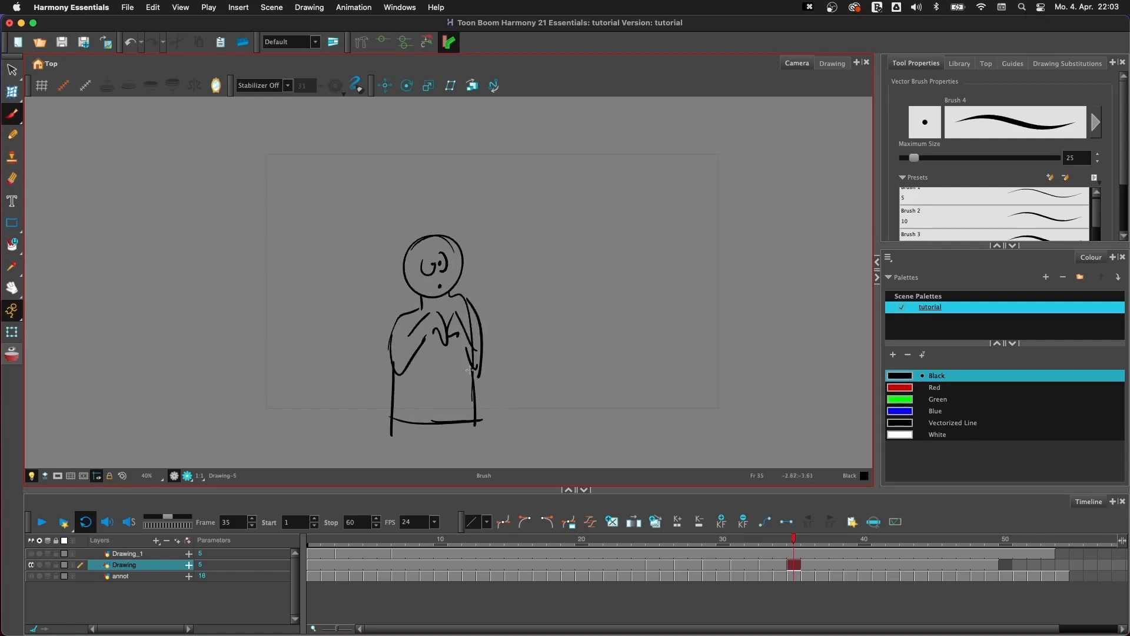
- Flip back and forth through the Drawing layer's drawings to check their outlines for gaps
key("f")
key("f")
key("f")
key("f")
key("f")
key("f")
key("f")
key("f")
key("f")
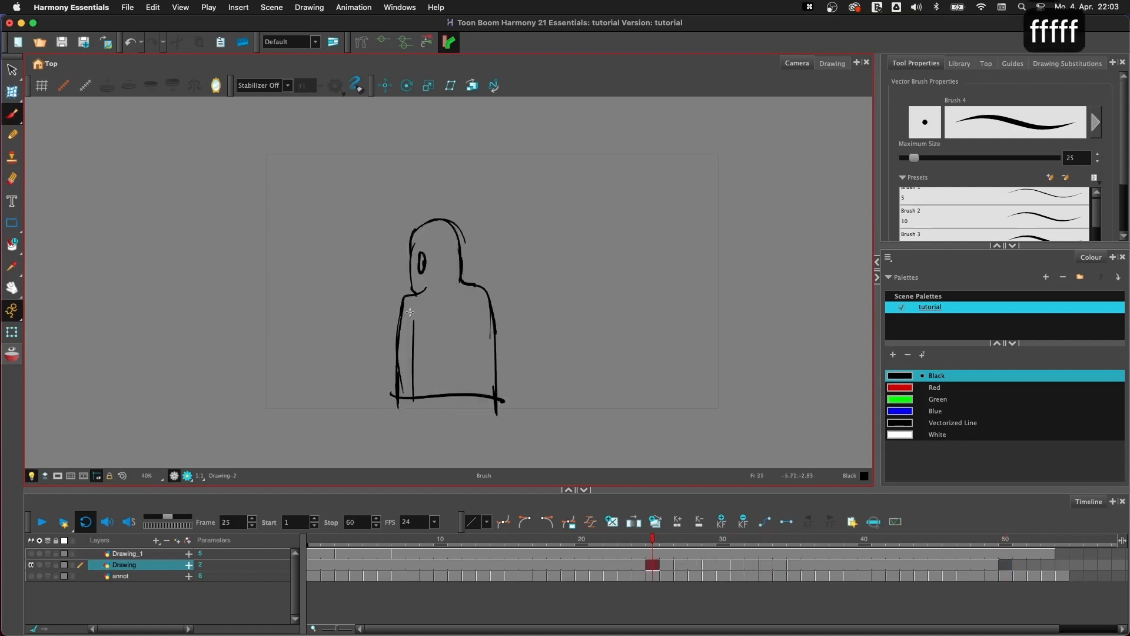
key("g")
key("g")
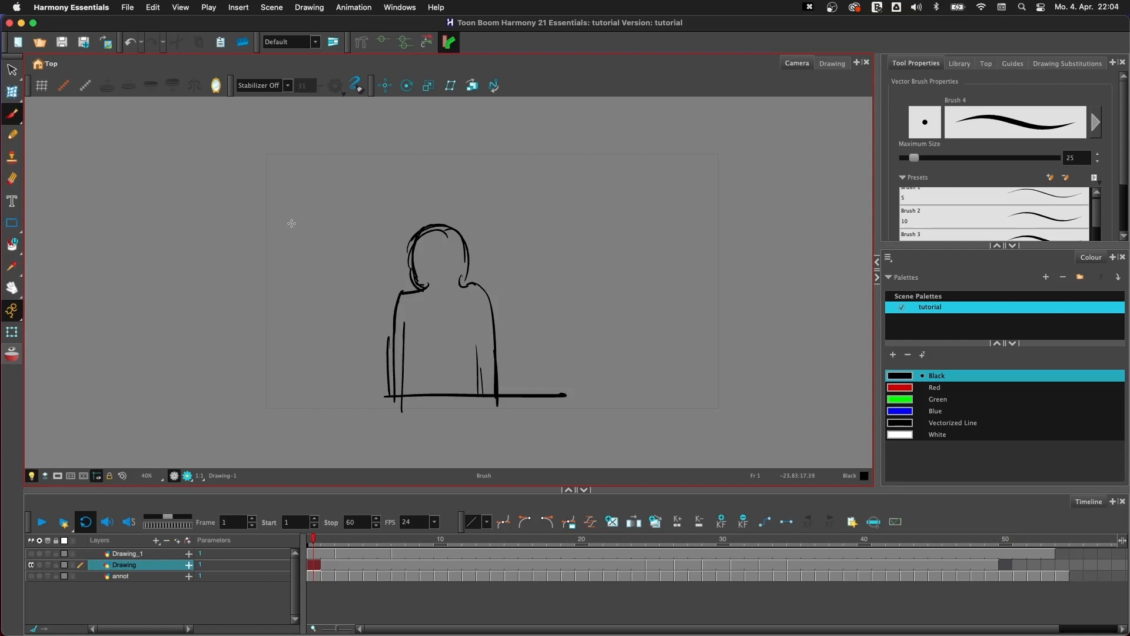
- Inspect the tutorial palette's Green swatch in the Colour Picker and close the picker
left_click(930, 311)
double_click(901, 399)
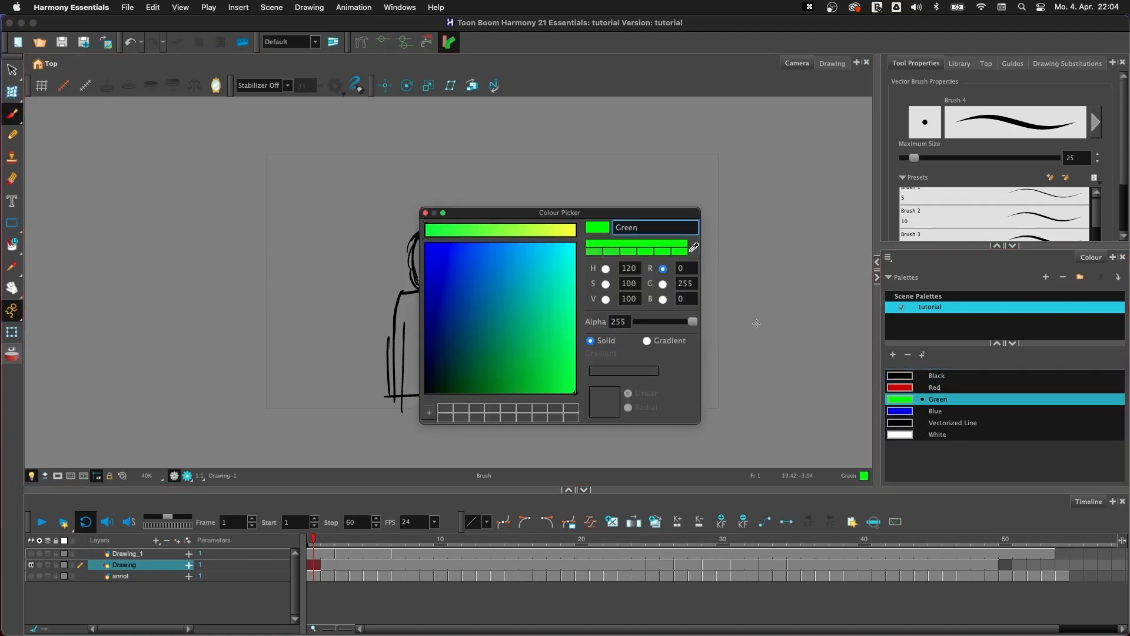
left_click(424, 213)
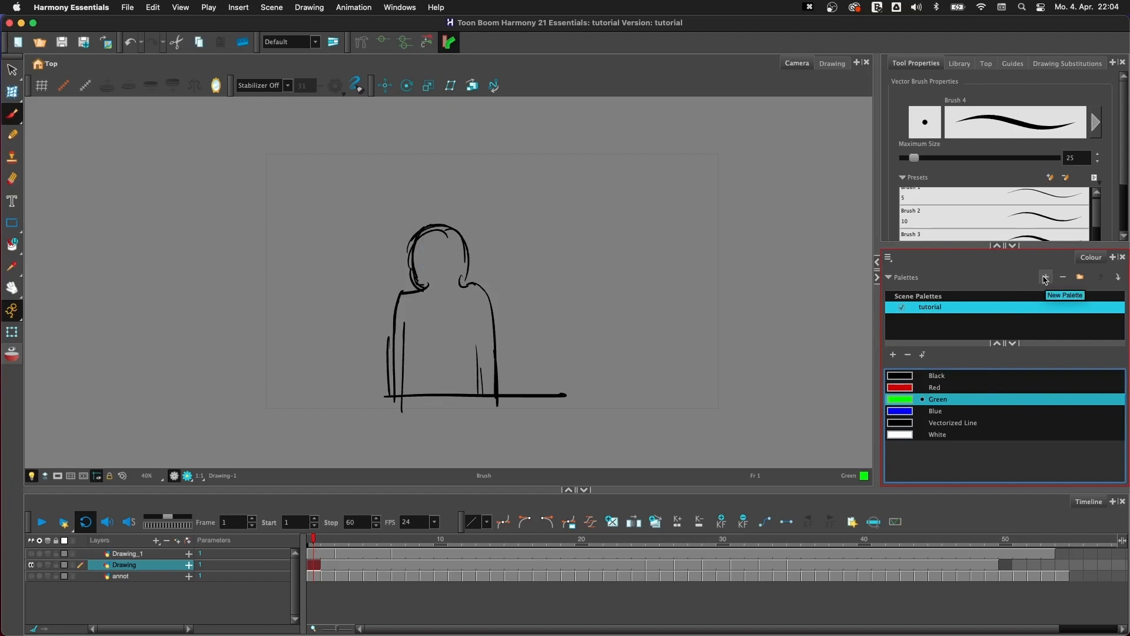
- Create a new scene palette named amazing_character
left_click(1052, 279)
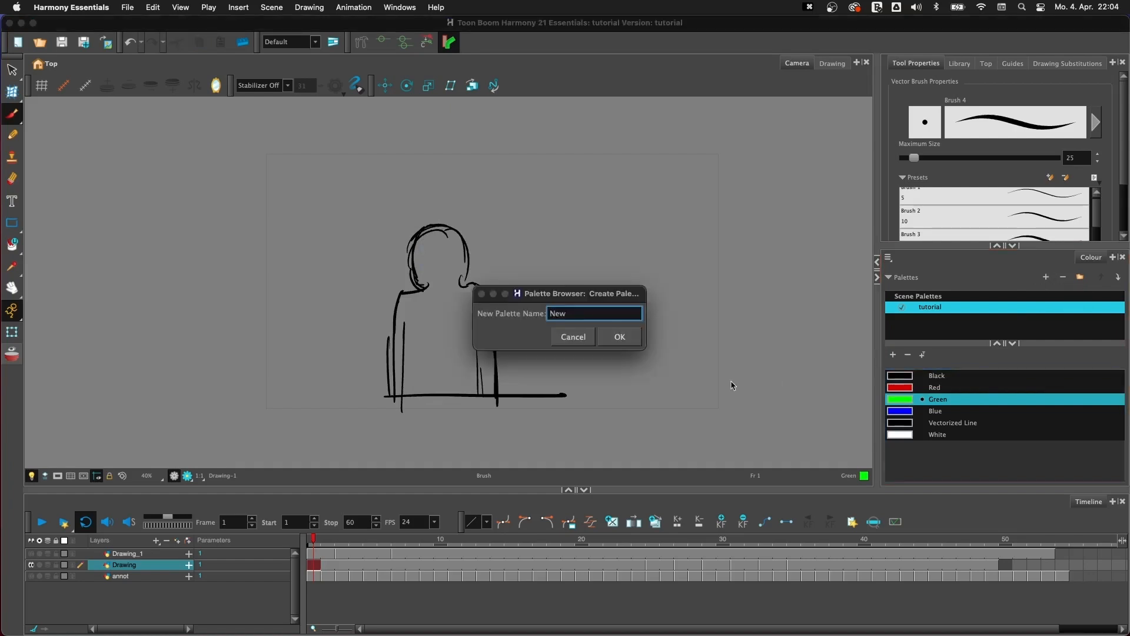
key("super+a")
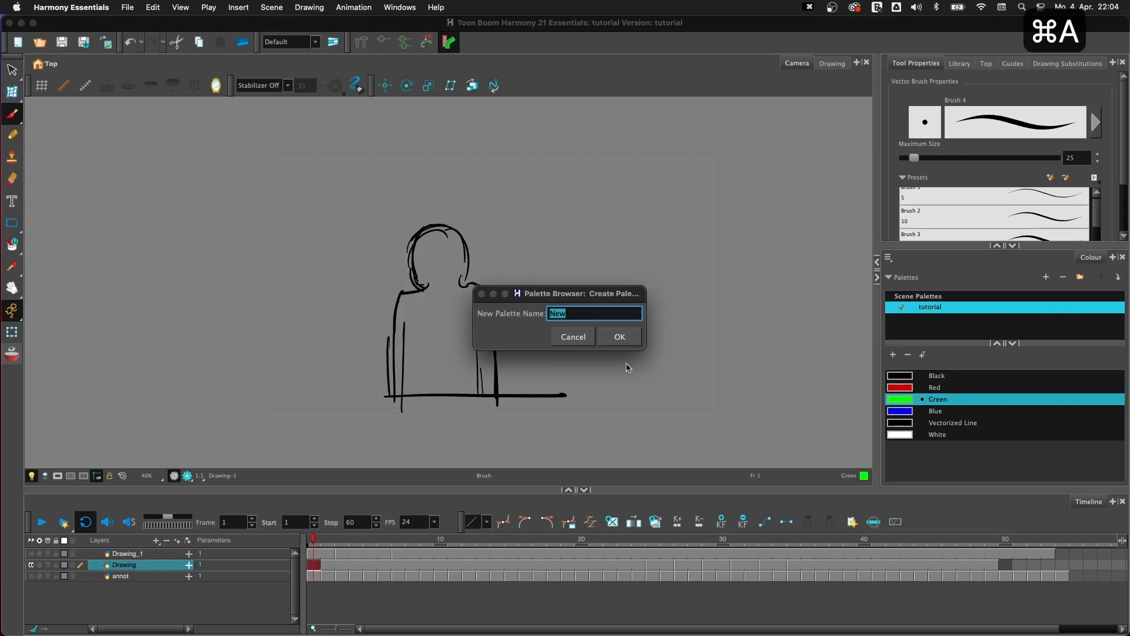
type("amazing_")
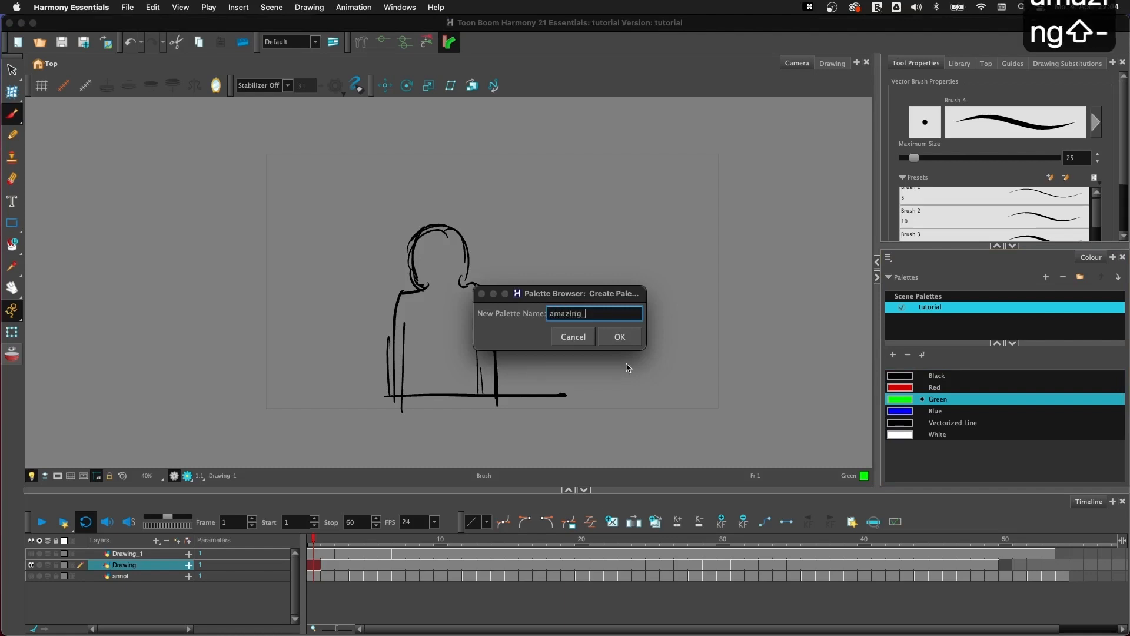
type("character")
left_click(621, 335)
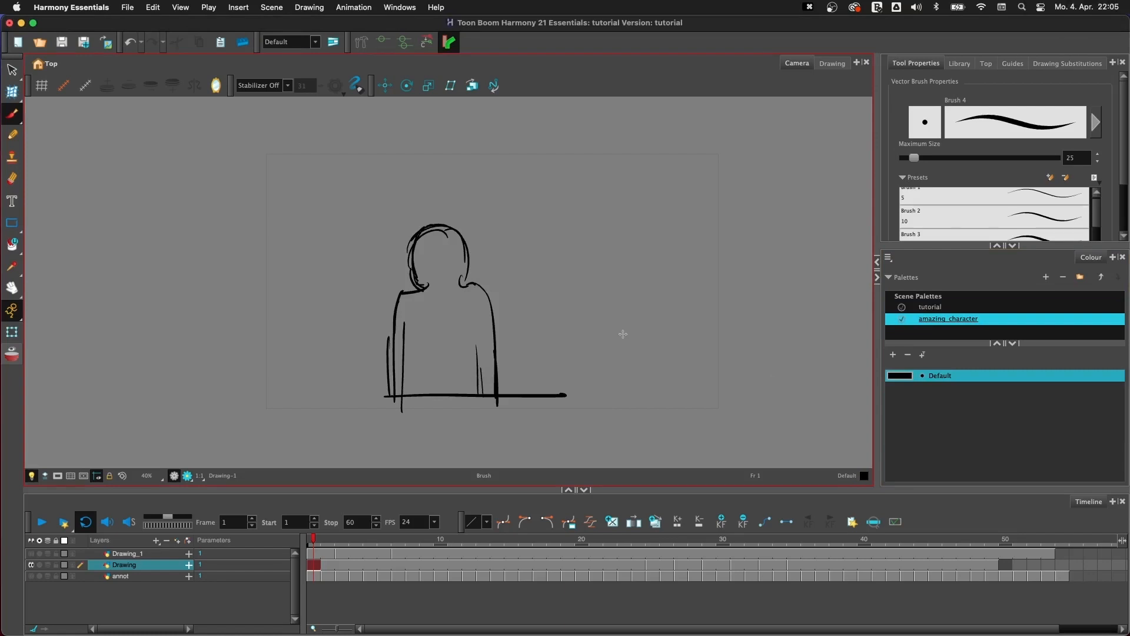
- Rename the amazing_character palette's Default colour as skin and keep it selected
left_click(937, 375)
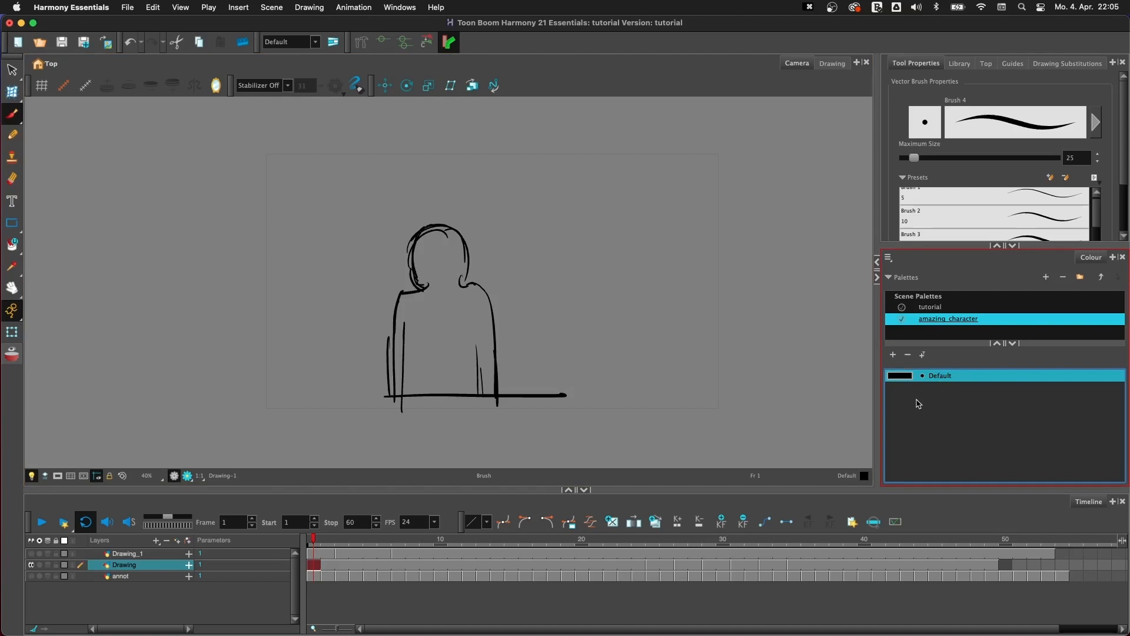
double_click(941, 376)
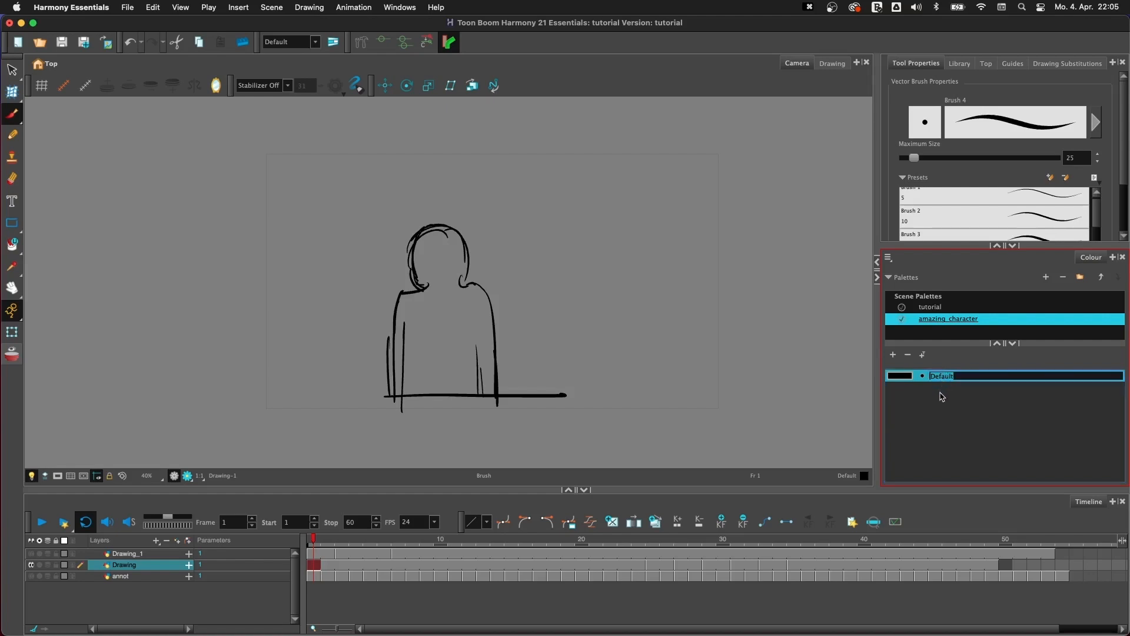
type("skin")
key("Return")
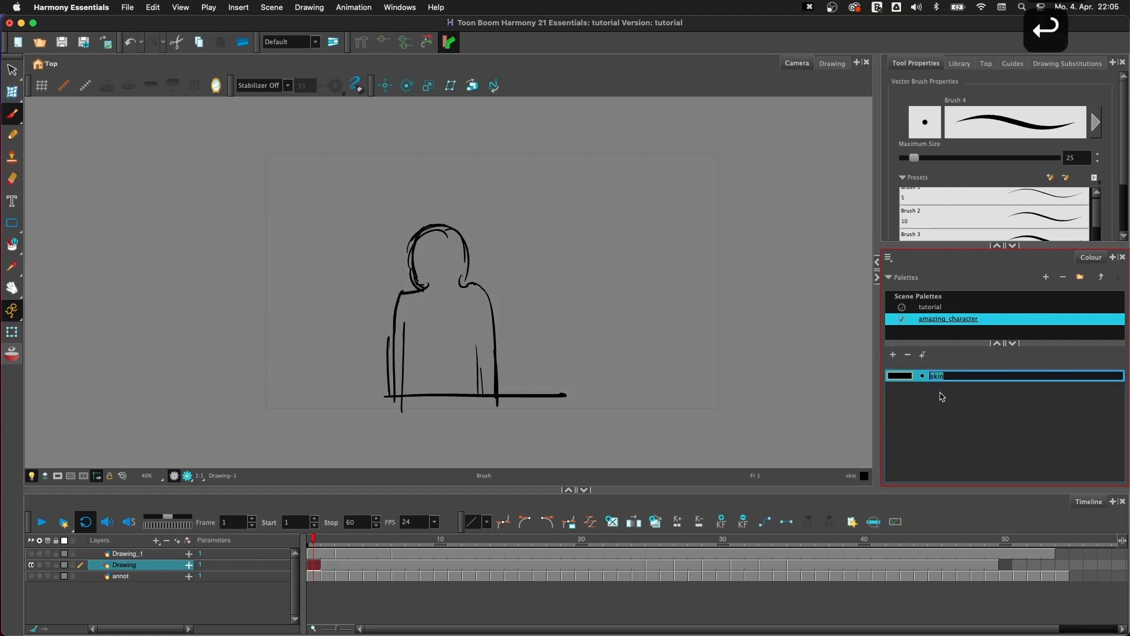
left_click(940, 406)
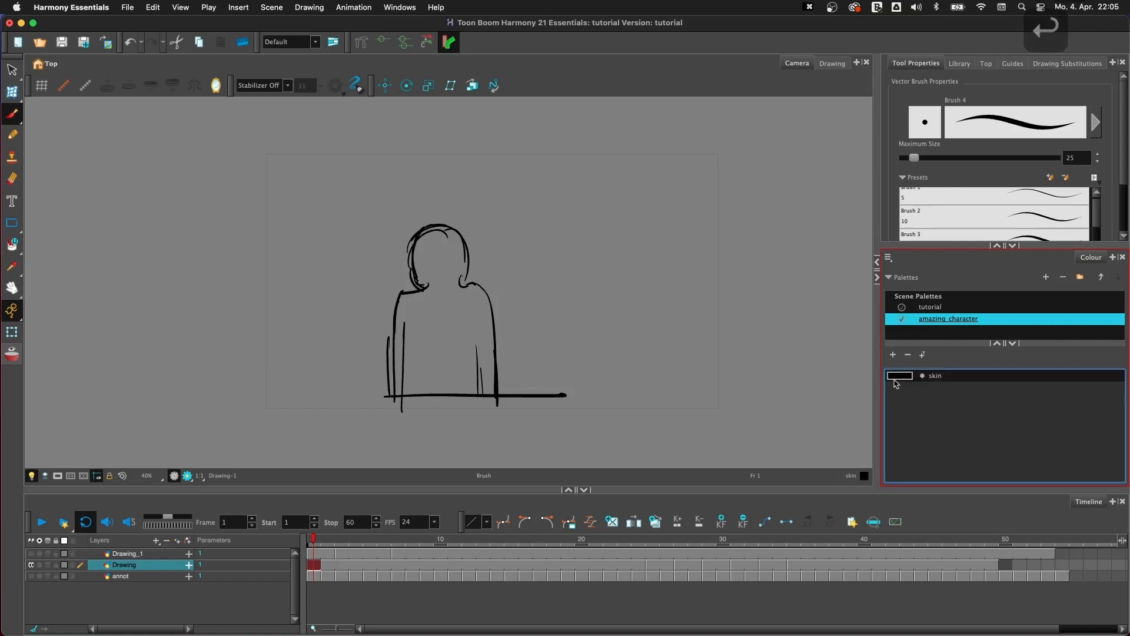
left_click(957, 376)
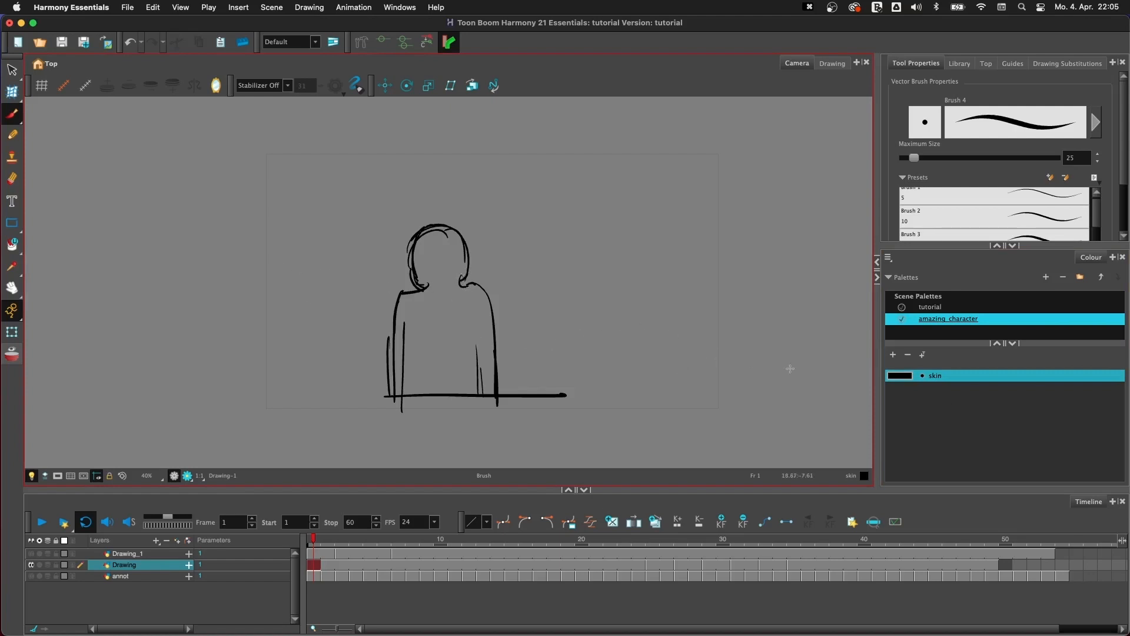
- Fill the figure's head and body at frame 1 with the skin colour, using the Paint tool set to Close Large Gap
left_click(12, 243)
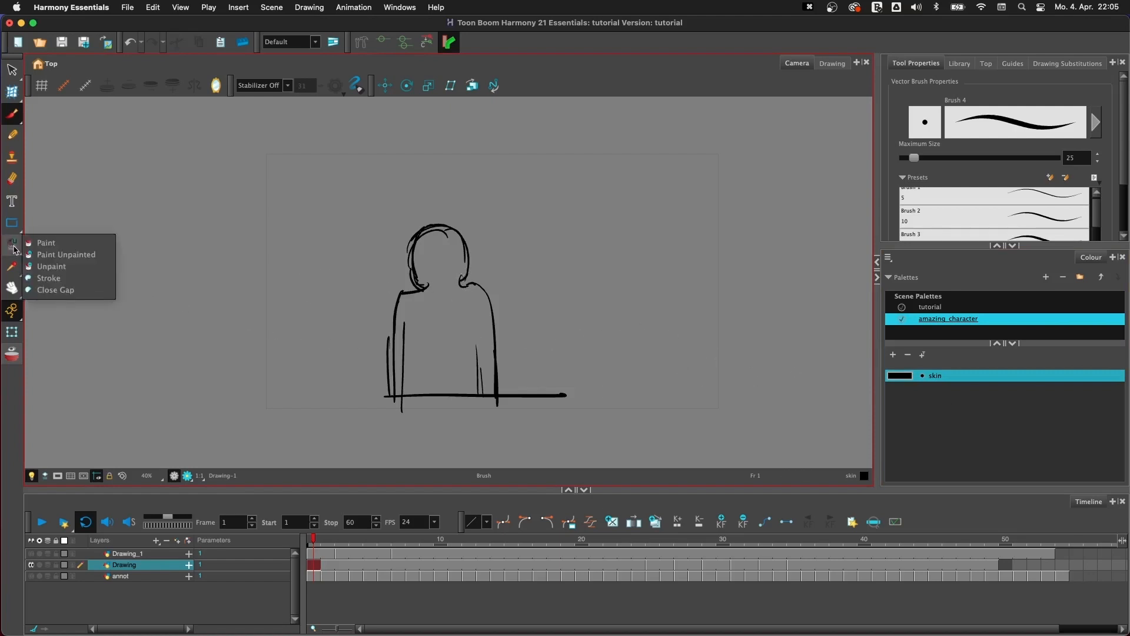
left_click(69, 247)
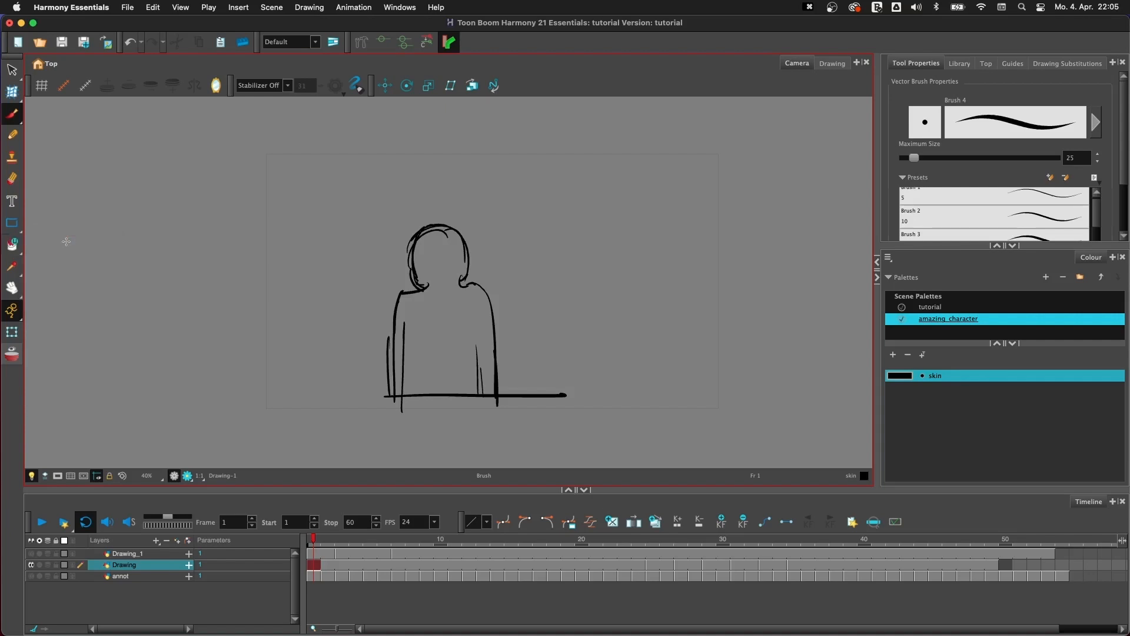
left_click(12, 247)
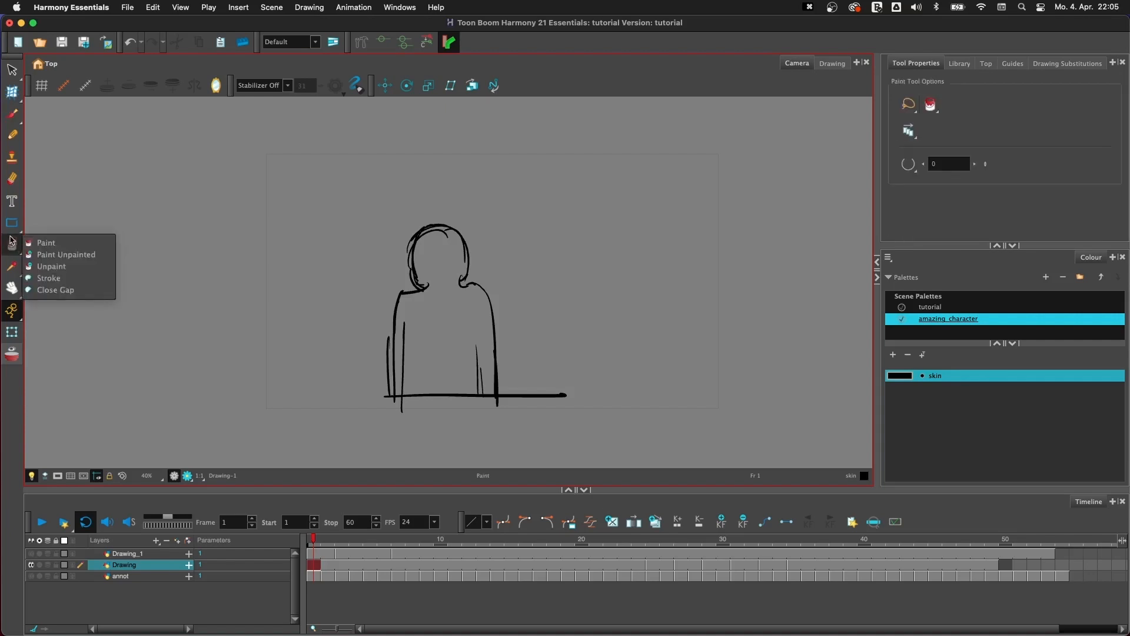
left_click(895, 216)
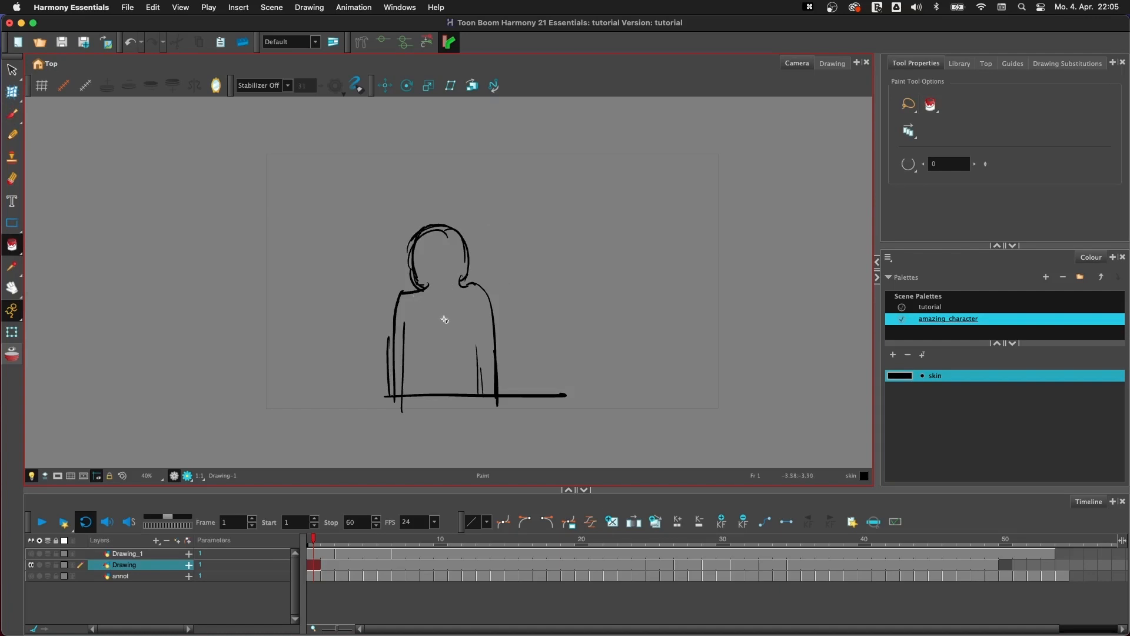
left_click(910, 167)
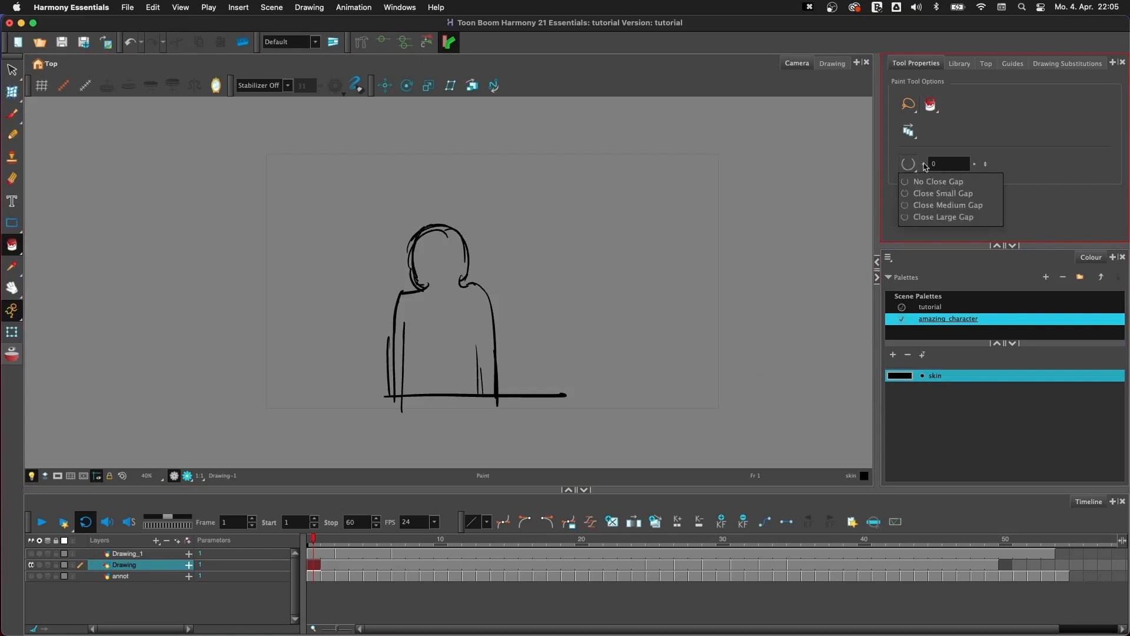
left_click(952, 217)
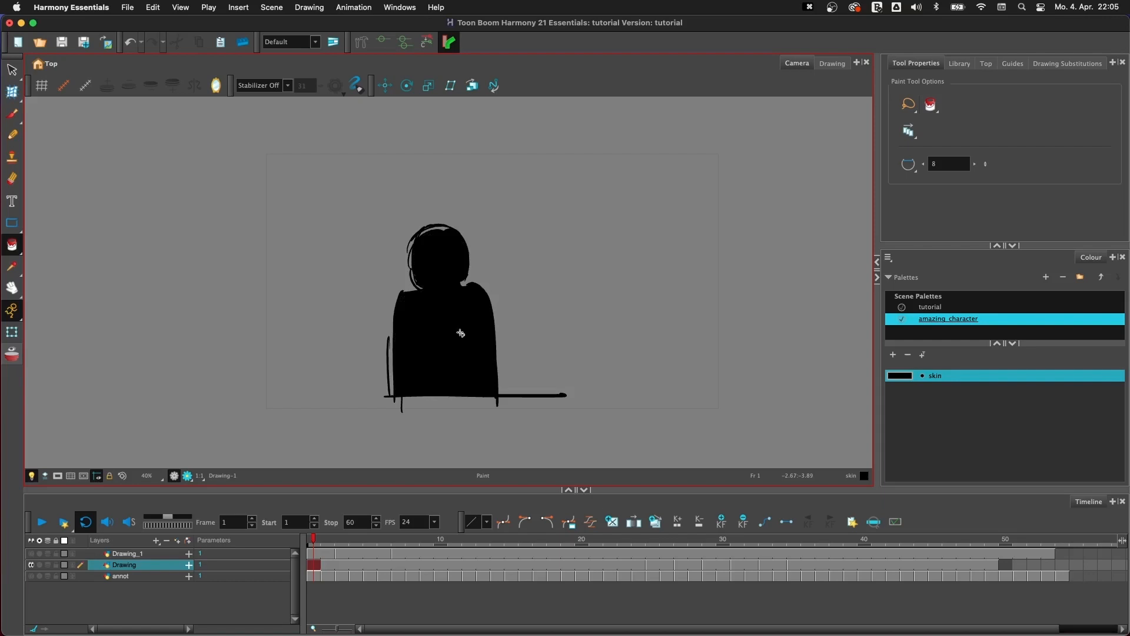
left_click(436, 241)
left_click(889, 397)
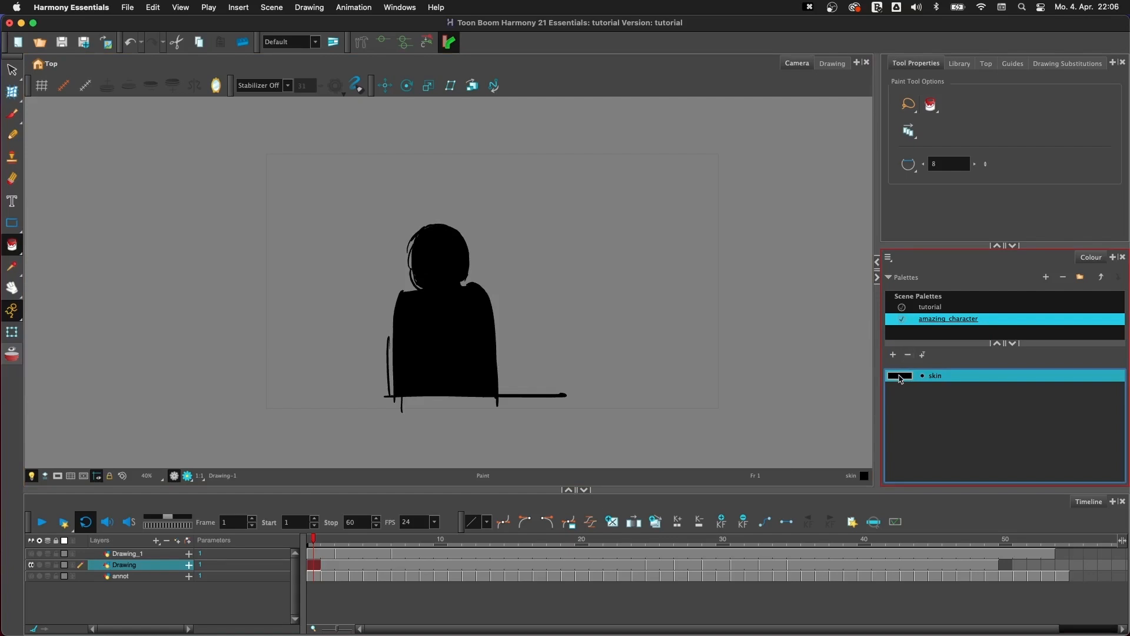
- Open the skin swatch in the Colour Picker and compare its H, S, V, R, G and B modes, ending on hue
double_click(899, 376)
left_click_drag(650, 212, 803, 154)
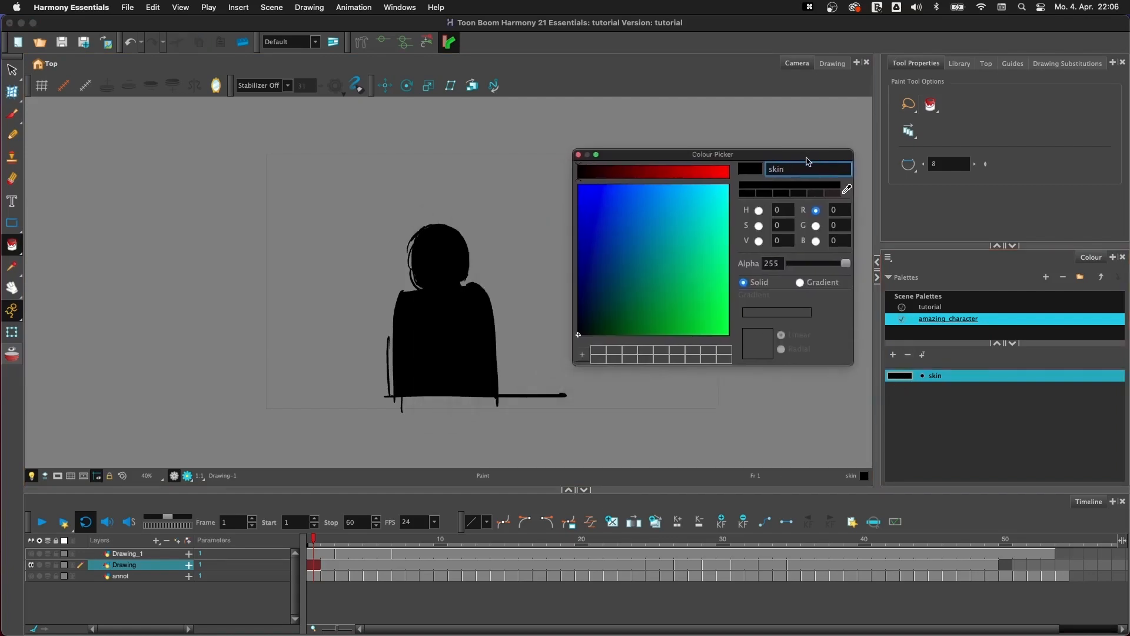
left_click(758, 210)
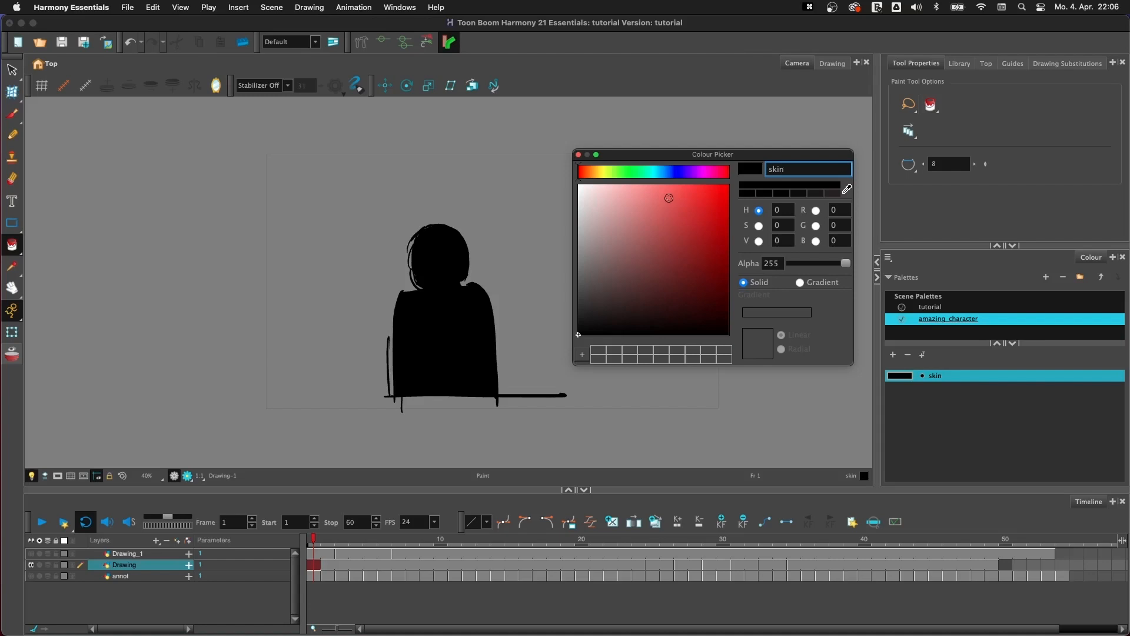
left_click(759, 226)
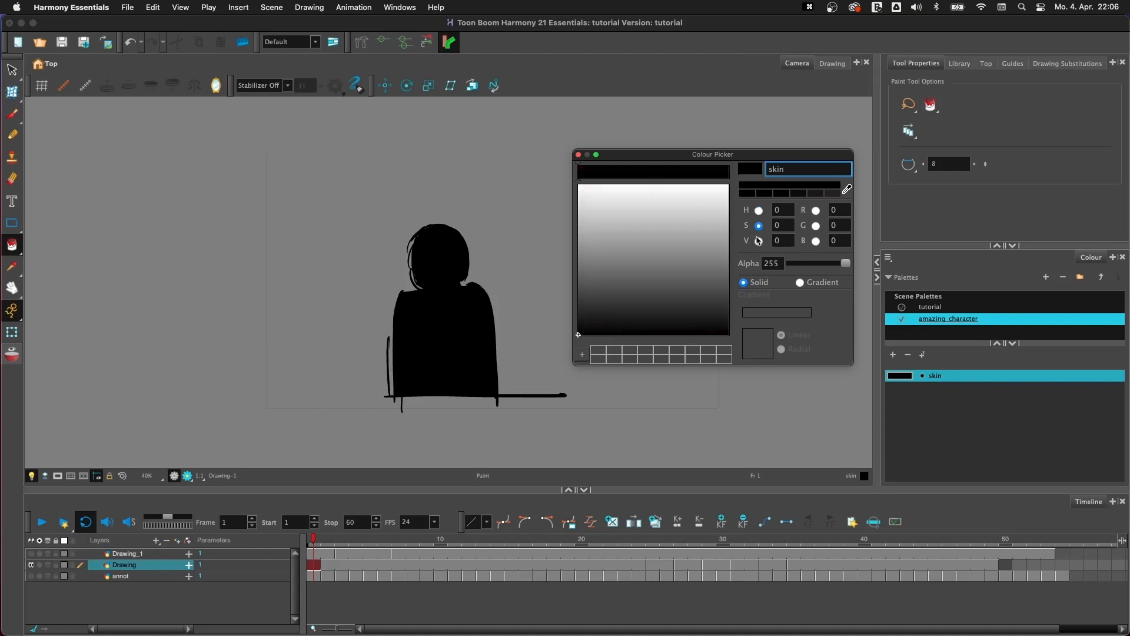
left_click(759, 241)
left_click(816, 210)
left_click(816, 225)
left_click(816, 241)
left_click(759, 210)
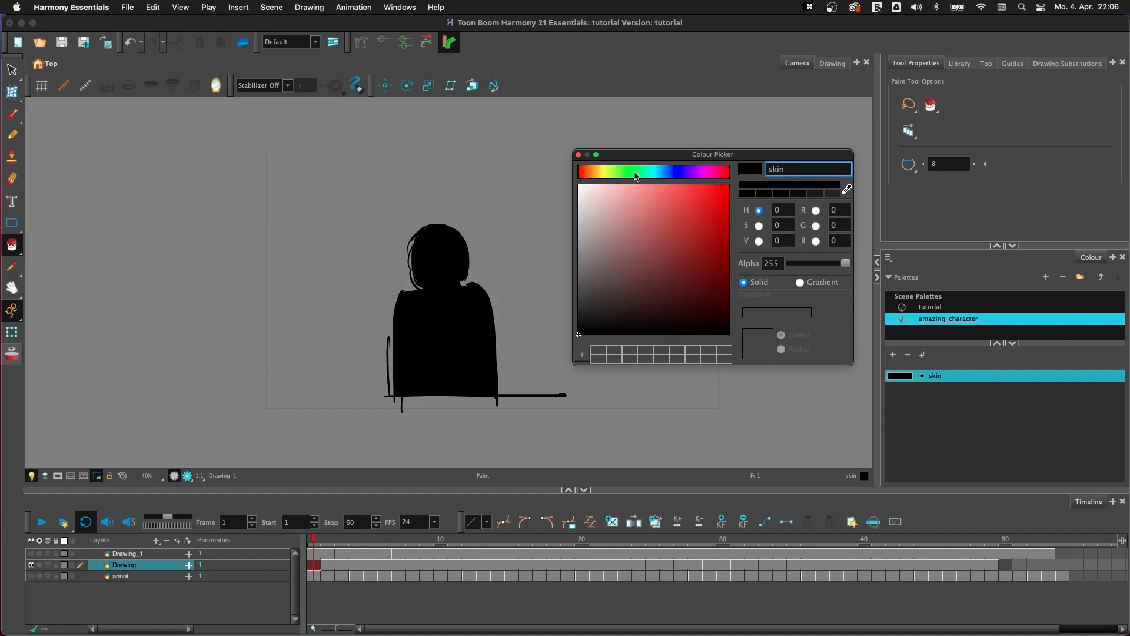
- Change the skin colour to a mustard yellow with hue 48, saturation 71 and value 67, and close the Colour Picker
left_click(655, 174)
mouse_move(673, 246)
left_mouse_down()
mouse_move(676, 222)
mouse_move(646, 219)
mouse_move(645, 267)
mouse_move(661, 212)
mouse_move(625, 276)
mouse_move(620, 253)
mouse_move(661, 260)
mouse_move(645, 245)
mouse_move(651, 231)
mouse_move(685, 234)
left_mouse_up()
left_click(622, 174)
left_click(598, 171)
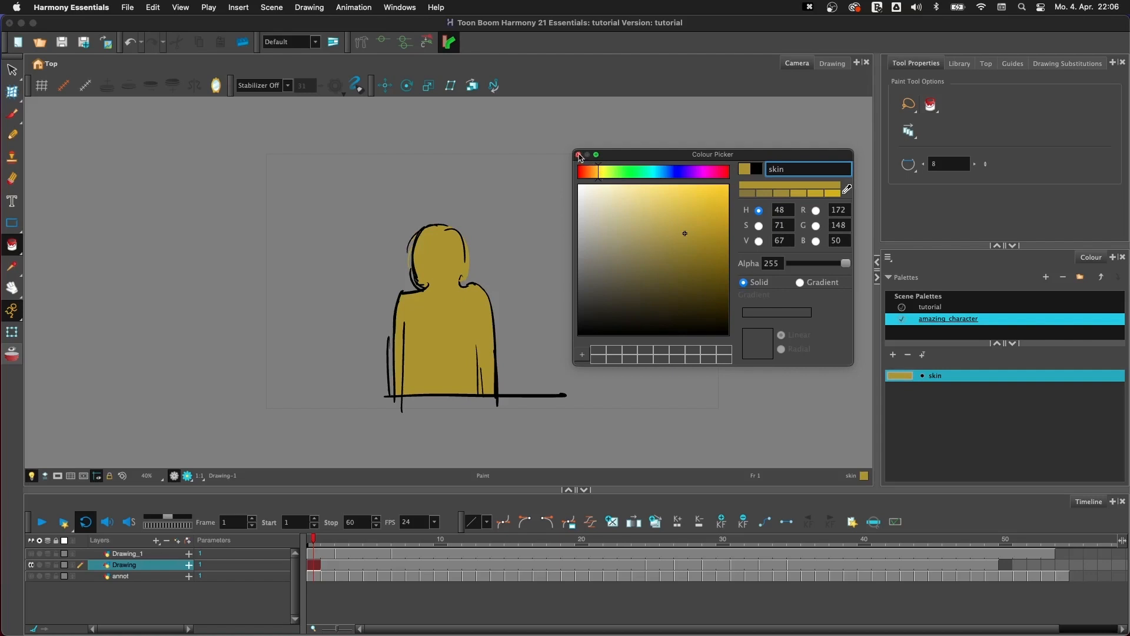
left_click(578, 154)
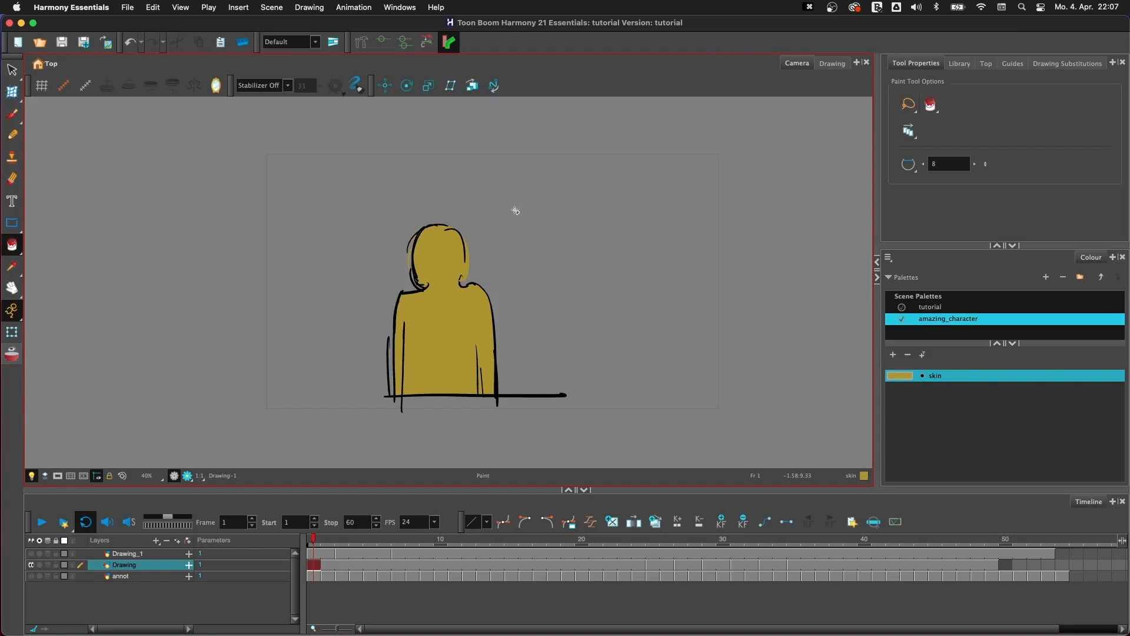
left_click(887, 257)
mouse_move(921, 274)
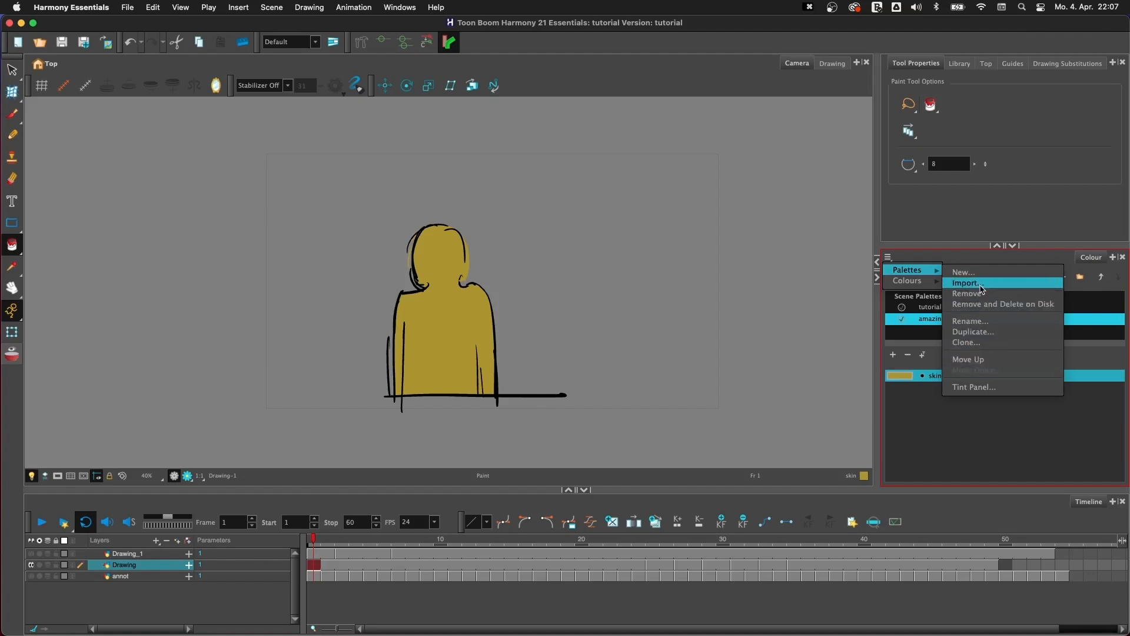
left_click(931, 412)
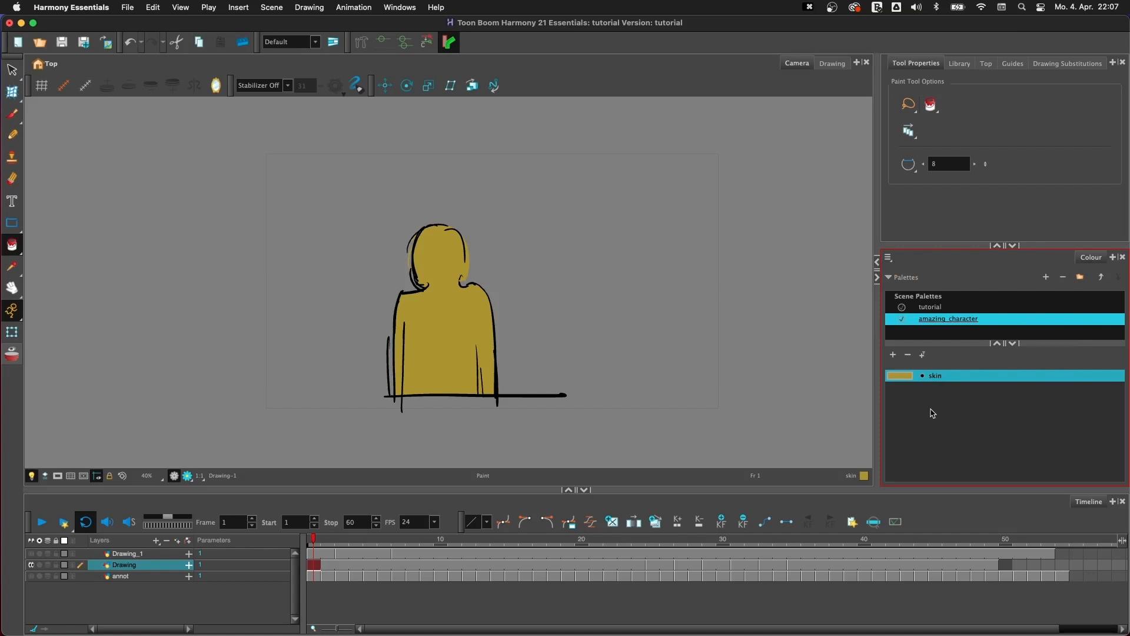
- Change the skin colour to a bright purple with hue 284, saturation 83 and value 90, and close the Colour Picker
double_click(899, 376)
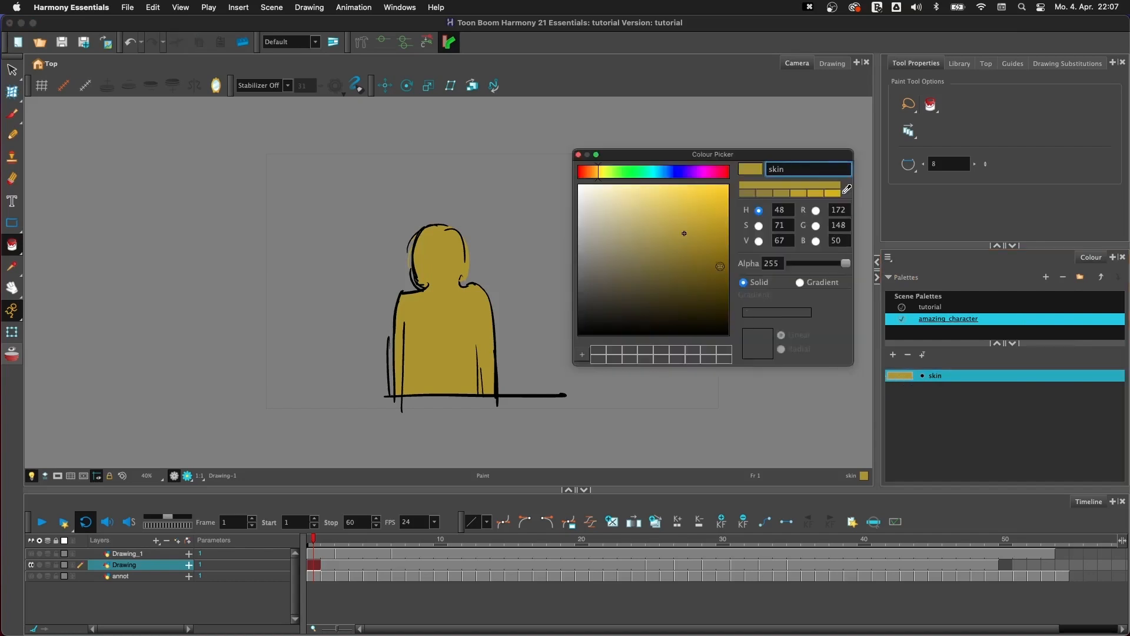
left_click(676, 189)
left_click(700, 171)
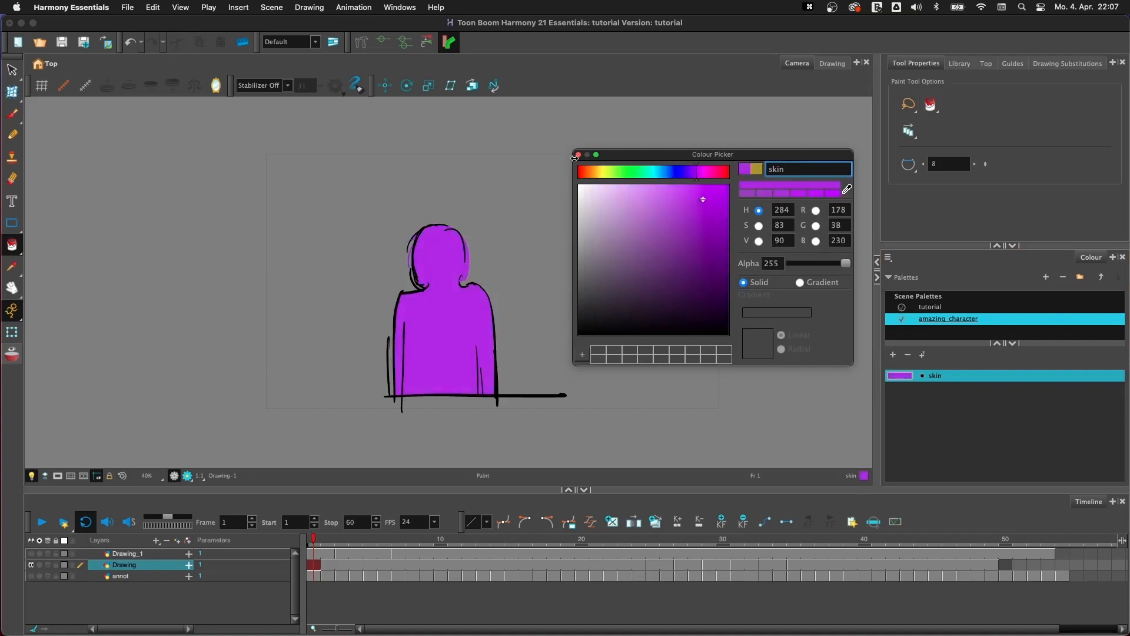
left_click(578, 154)
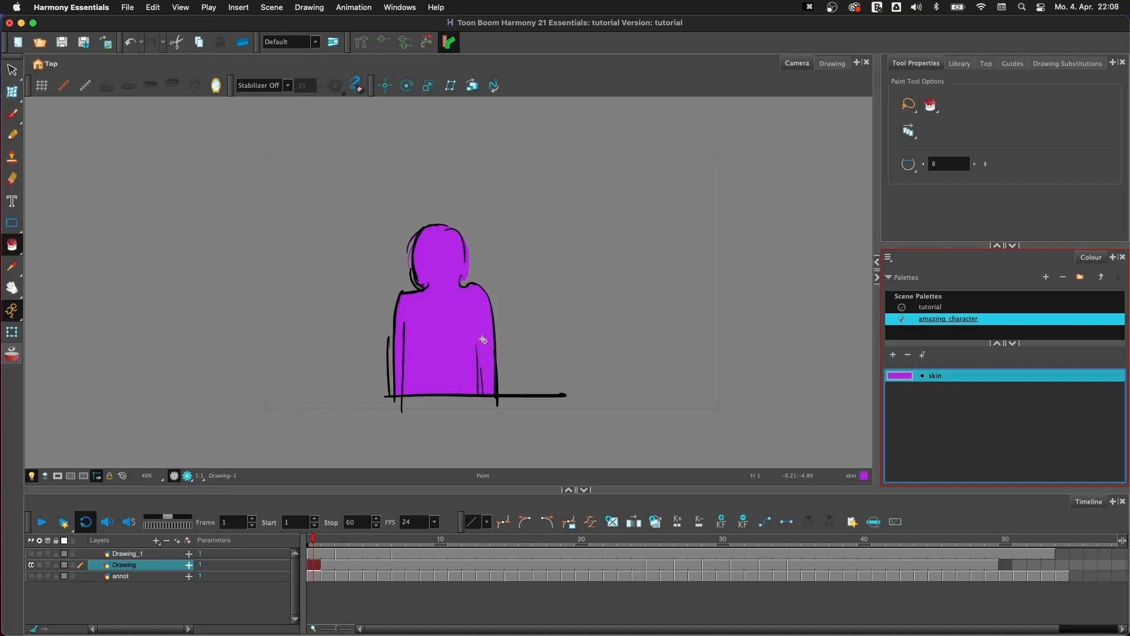
- Change the skin colour to a pink with hue 330, saturation 80 and value 84, and close the Colour Picker
double_click(906, 376)
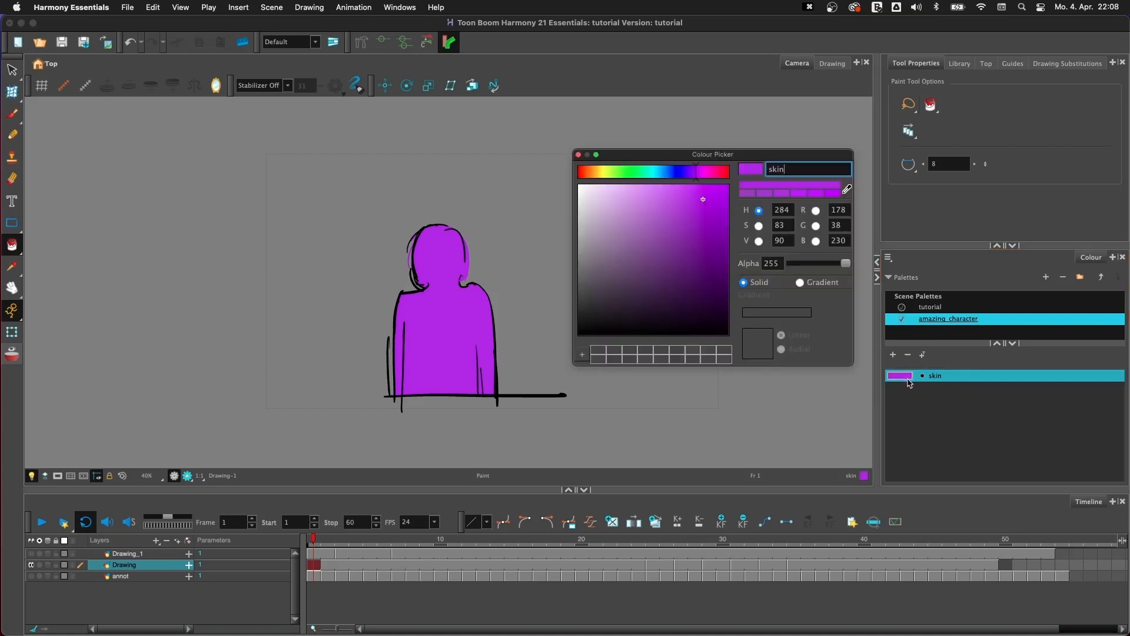
left_click(714, 173)
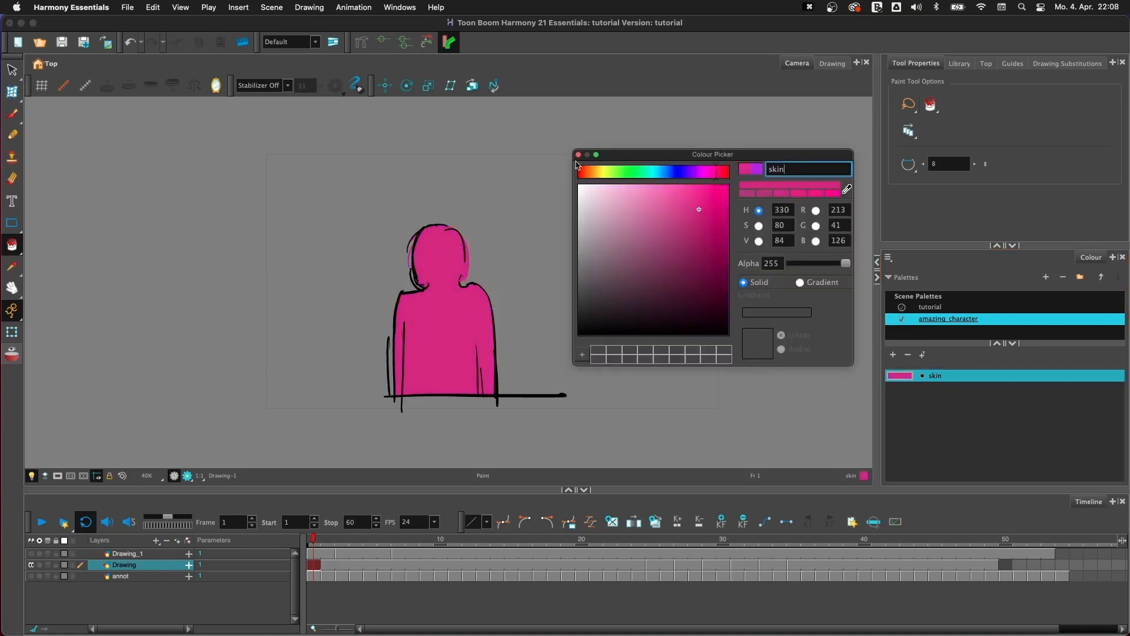
left_click(578, 154)
left_click(889, 460)
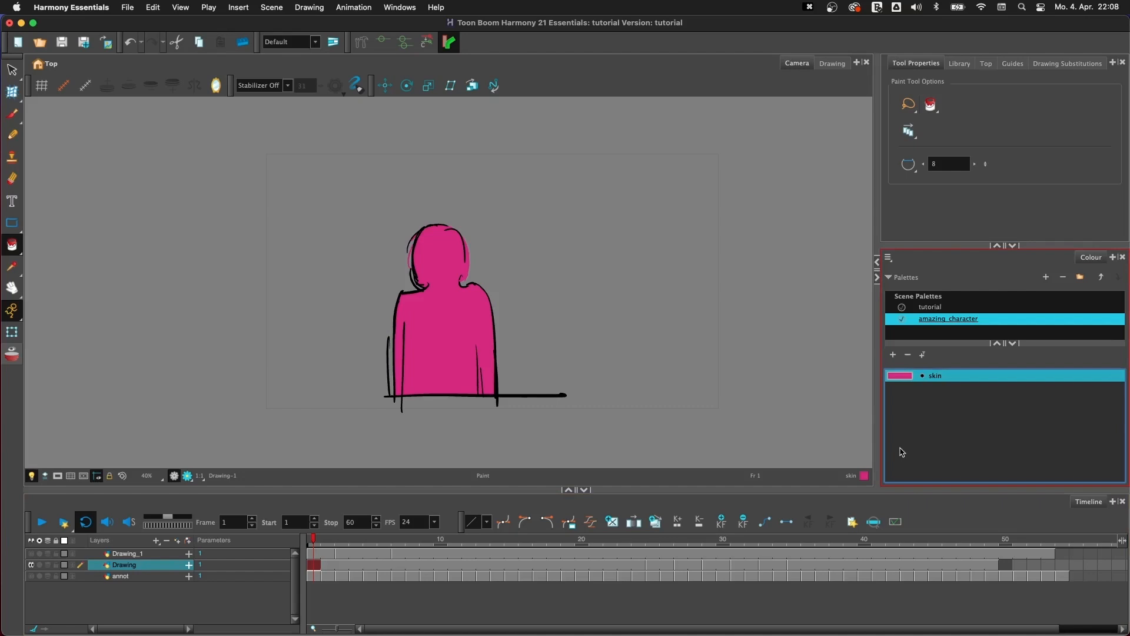
- Go to the drawing at frame 25, fill the figure with the skin colour, and flip between the neighbouring drawings
left_click(585, 307)
key("period")
key("period")
key("period")
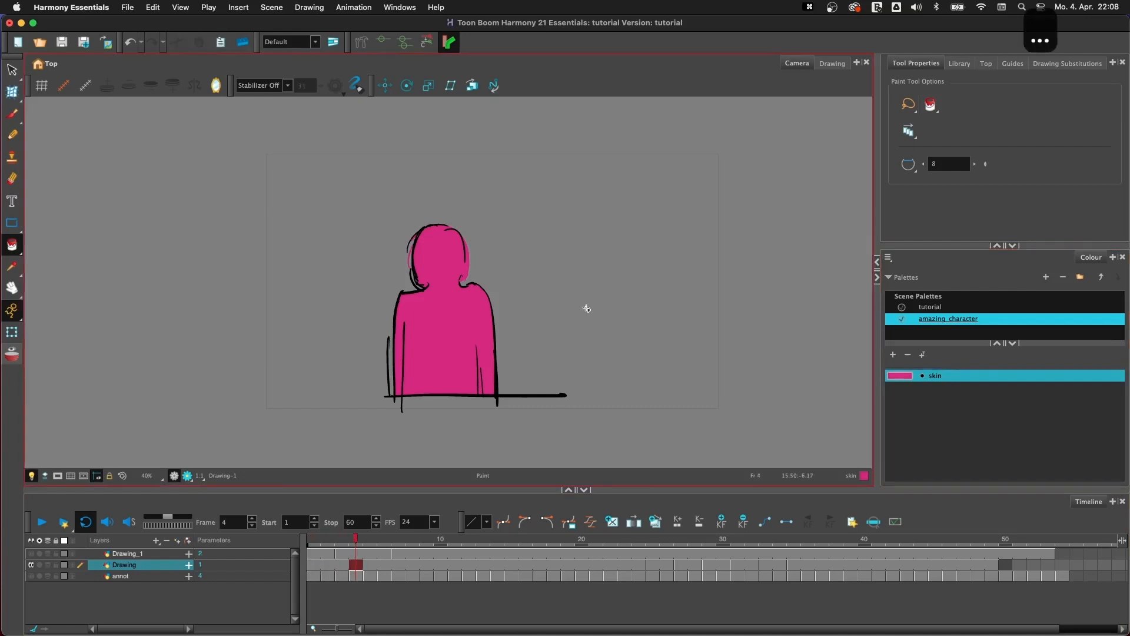
key("g")
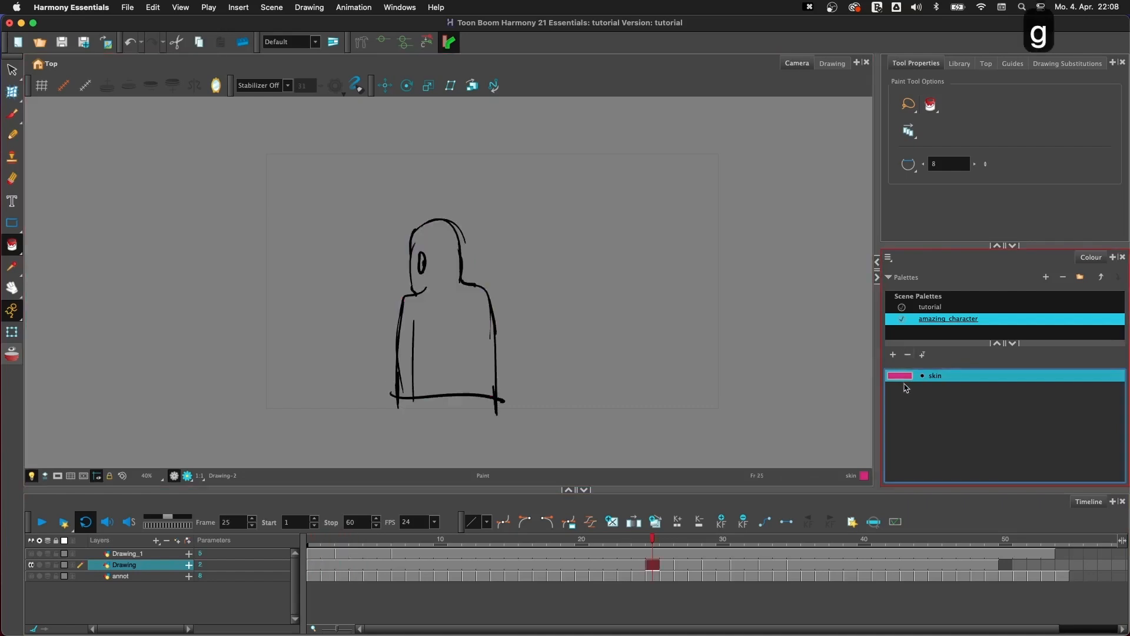
left_click(465, 360)
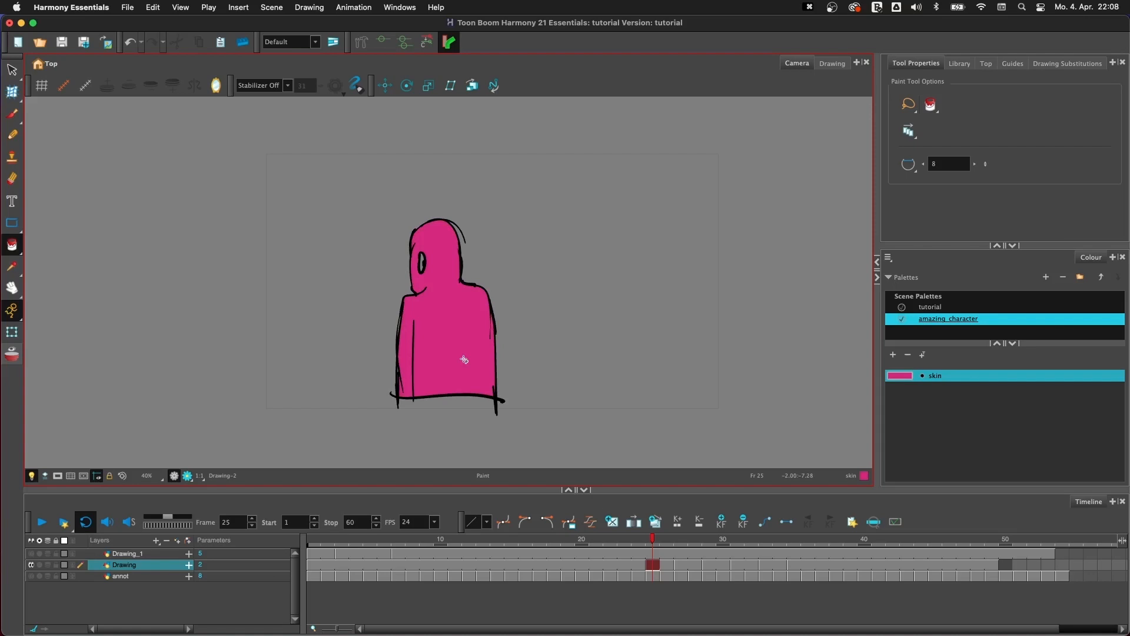
key("f")
key("g")
- Adjust the skin colour to hue 329, saturation 84 and value 85, and close the Colour Picker
double_click(892, 378)
mouse_move(692, 229)
left_mouse_down()
mouse_move(667, 240)
mouse_move(698, 221)
left_mouse_up()
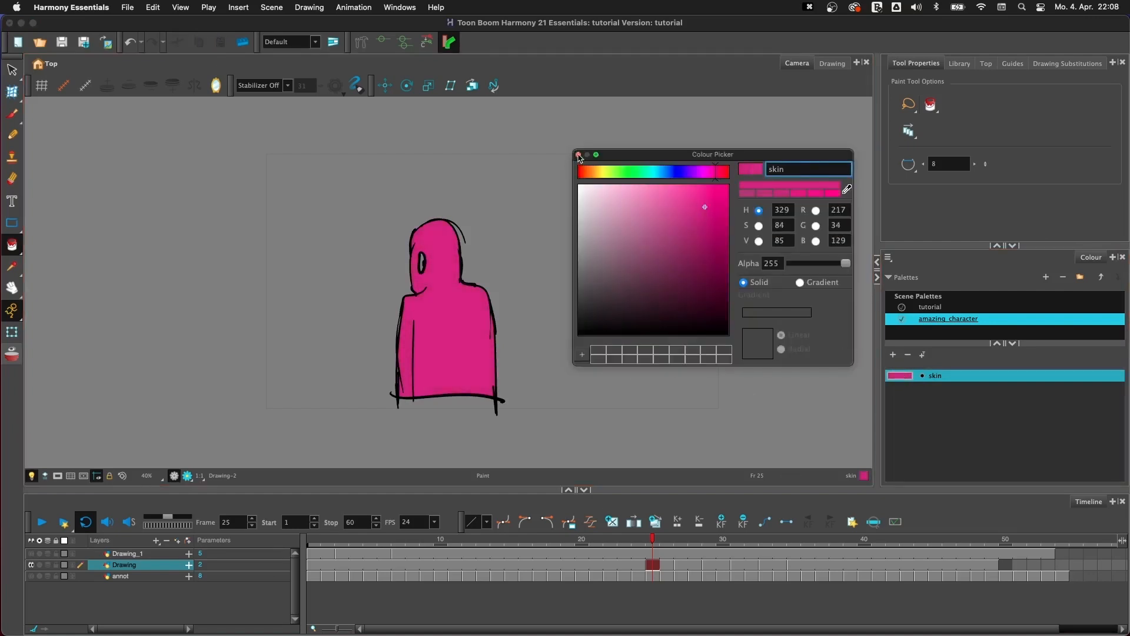
left_click(578, 154)
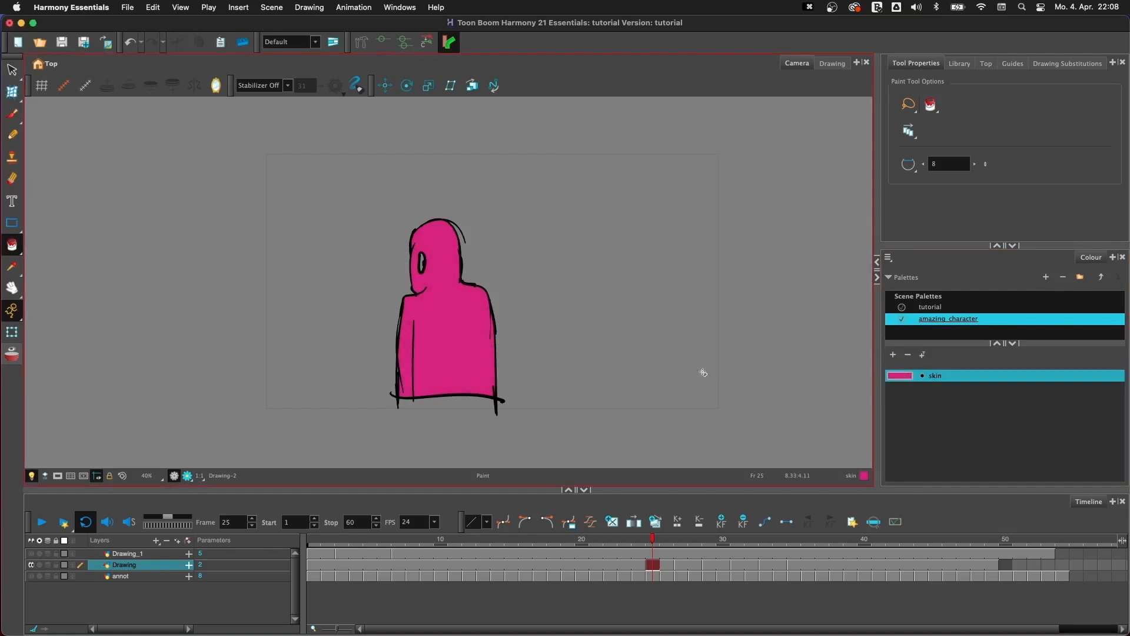
- Add a new colour named eyes to the amazing_character palette
left_click(894, 355)
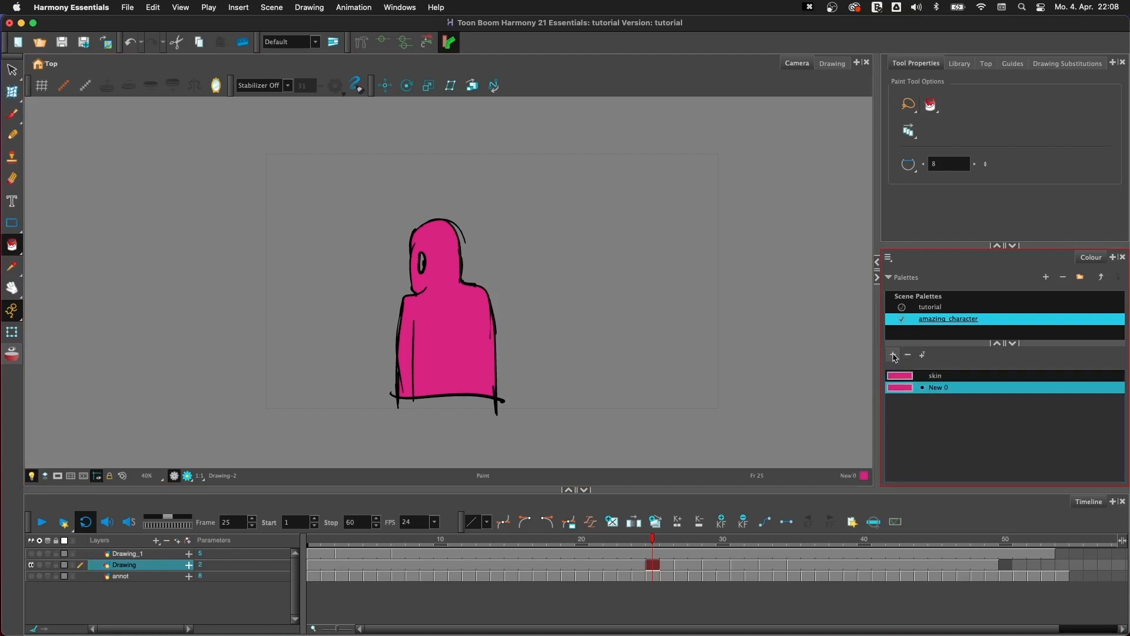
double_click(940, 389)
type("eyes")
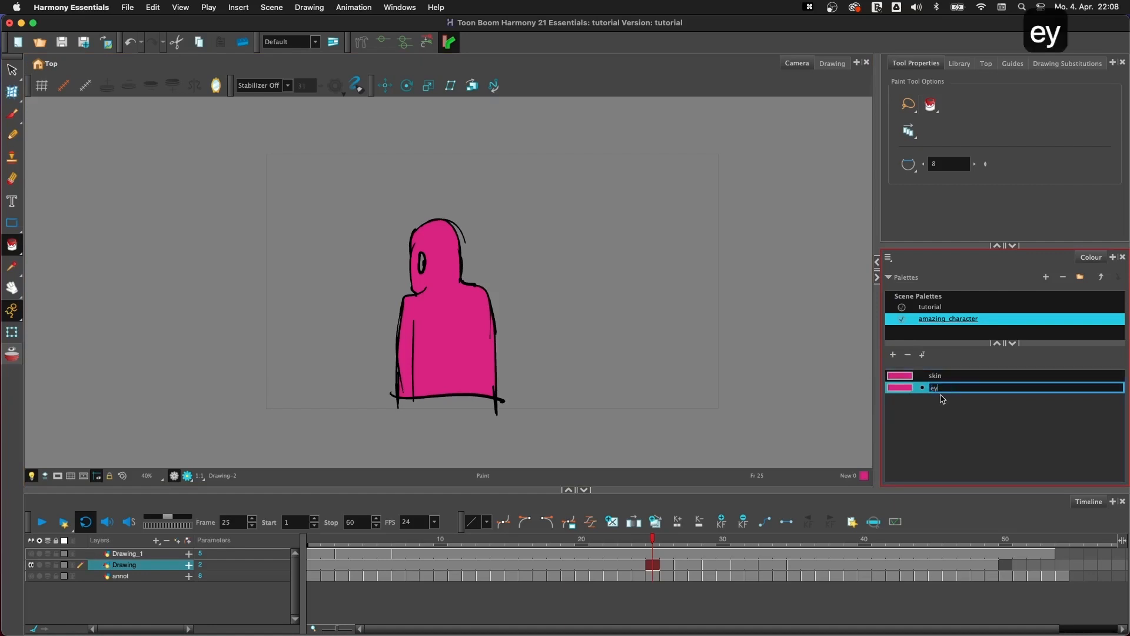
key("Return")
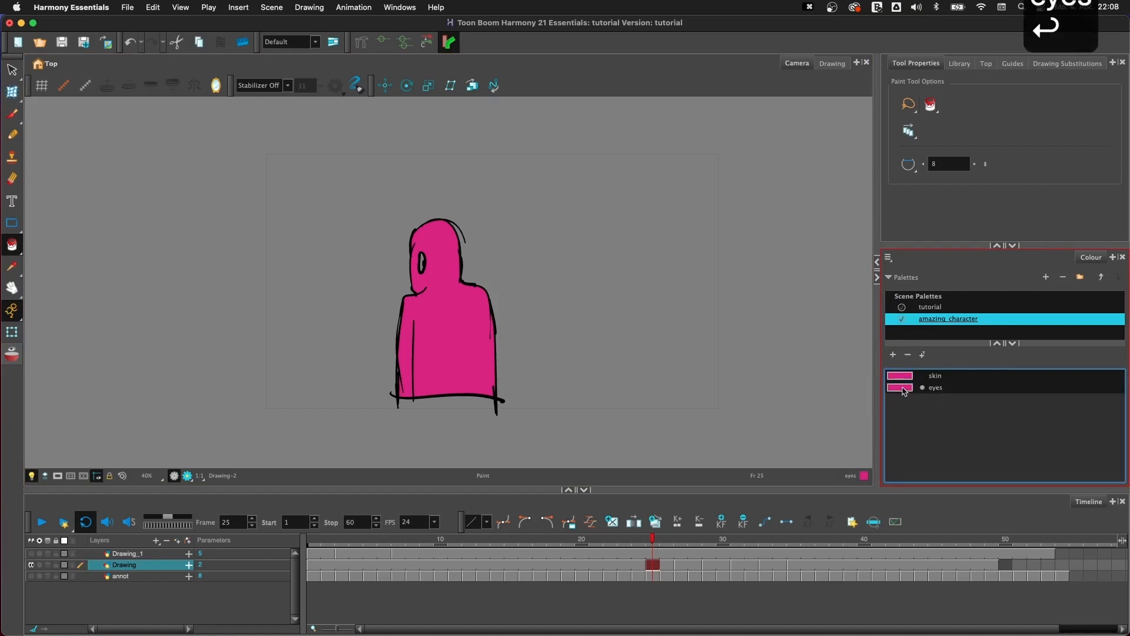
- Change the eyes colour to a light cream and close the Colour Picker
double_click(901, 388)
left_click_drag(590, 172, 602, 172)
left_click(610, 197)
left_click(578, 154)
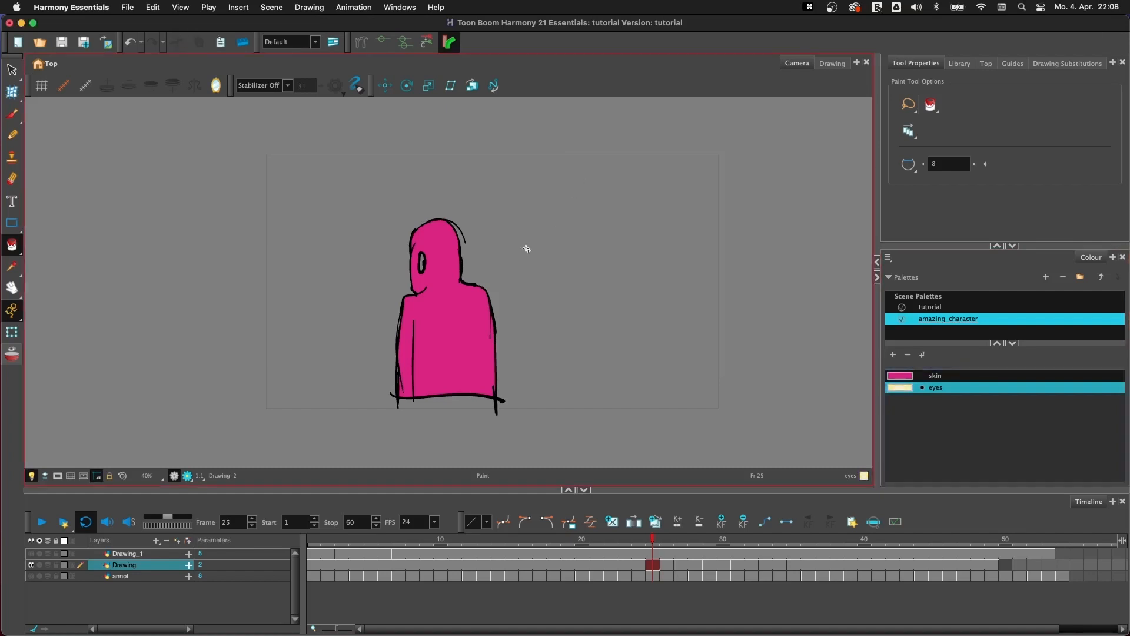
- Fill the figure's eye at frame 25 with the eyes colour and flip between the drawings to compare them
left_click(425, 263)
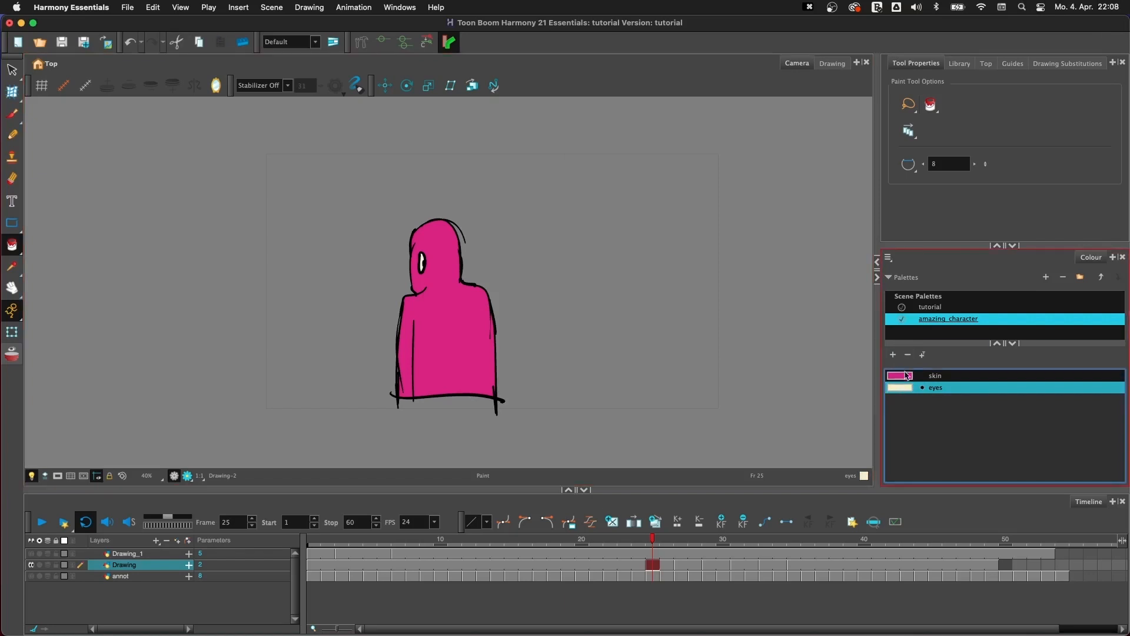
key("g")
key("g")
key("f")
key("f")
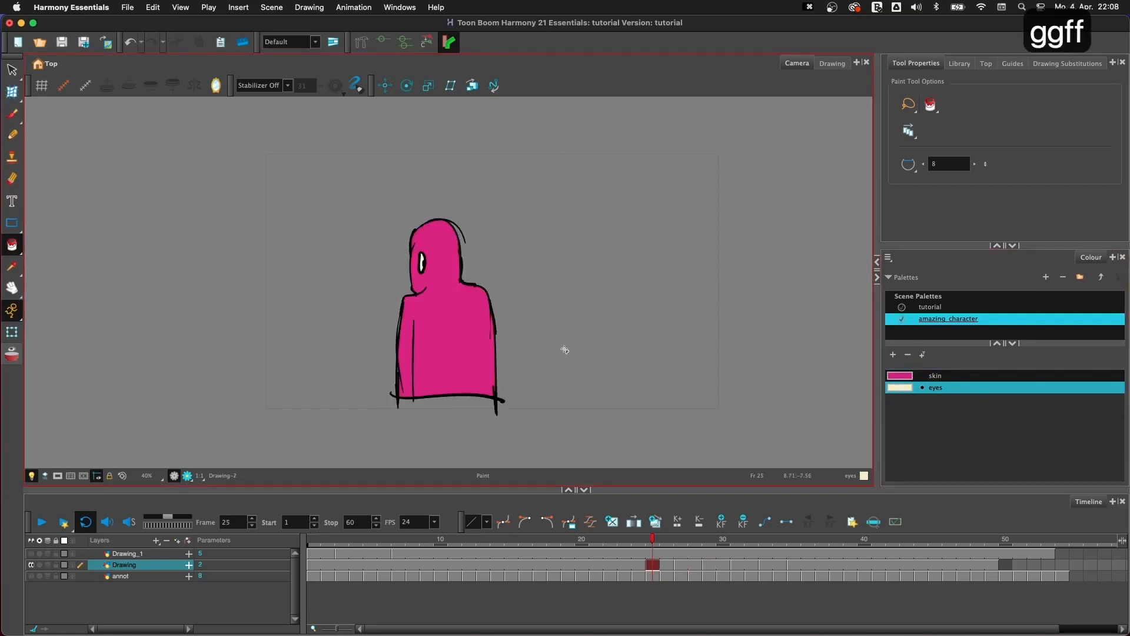
- Go to the drawing at frame 27 with the skin colour selected, try filling the body, and undo the fill
key("g")
left_click(899, 375)
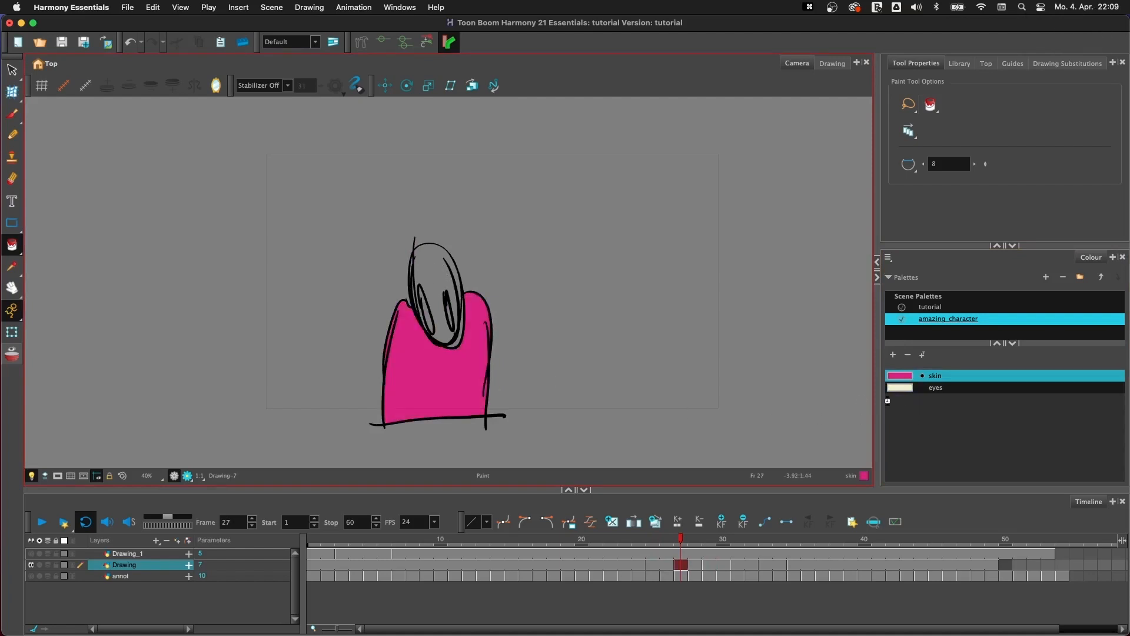
key("super+z")
key("super+z")
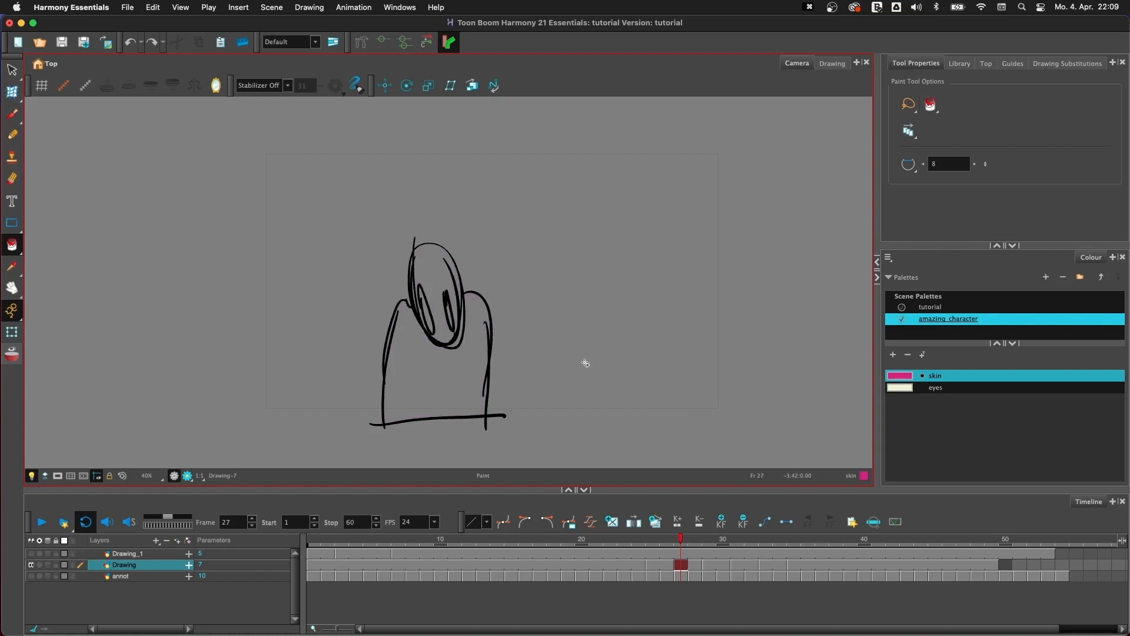
- Fill the head's main area and the narrow gaps along its chin and cheek at frame 27 with the skin colour
key("2")
key("2")
key("2")
key("2")
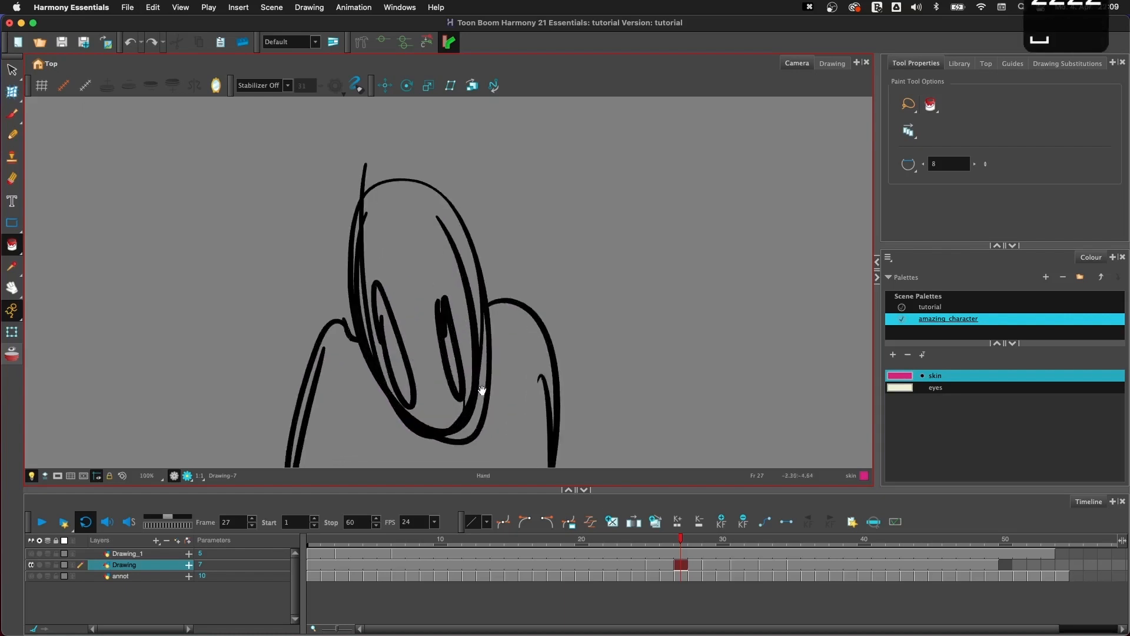
left_click(511, 352)
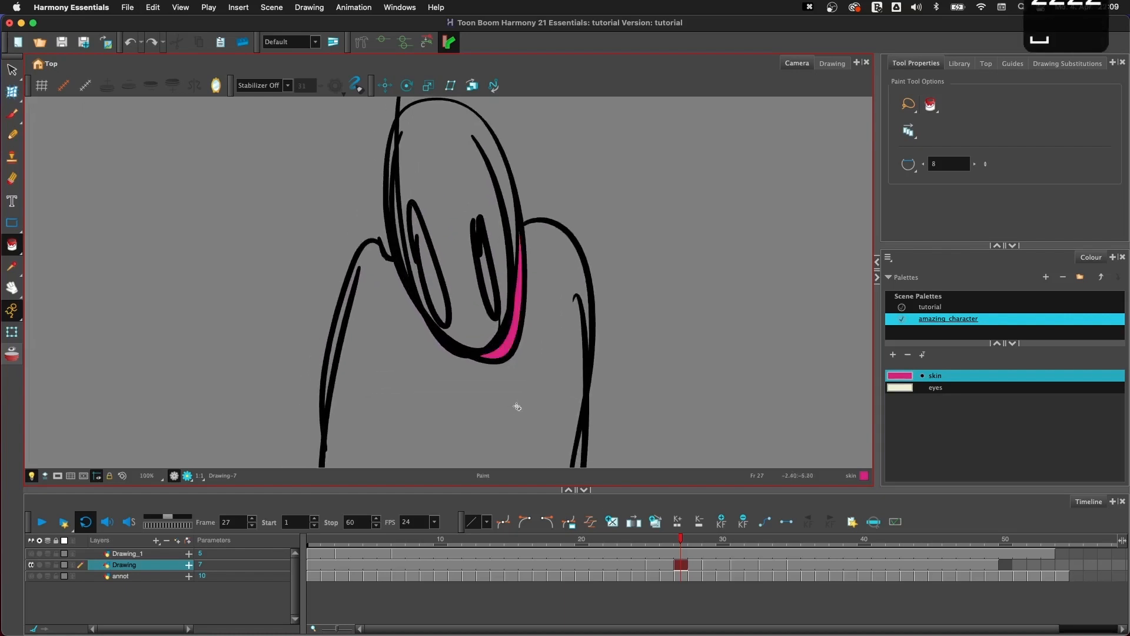
left_click(504, 202)
key("1")
key("1")
key("2")
key("2")
key("2")
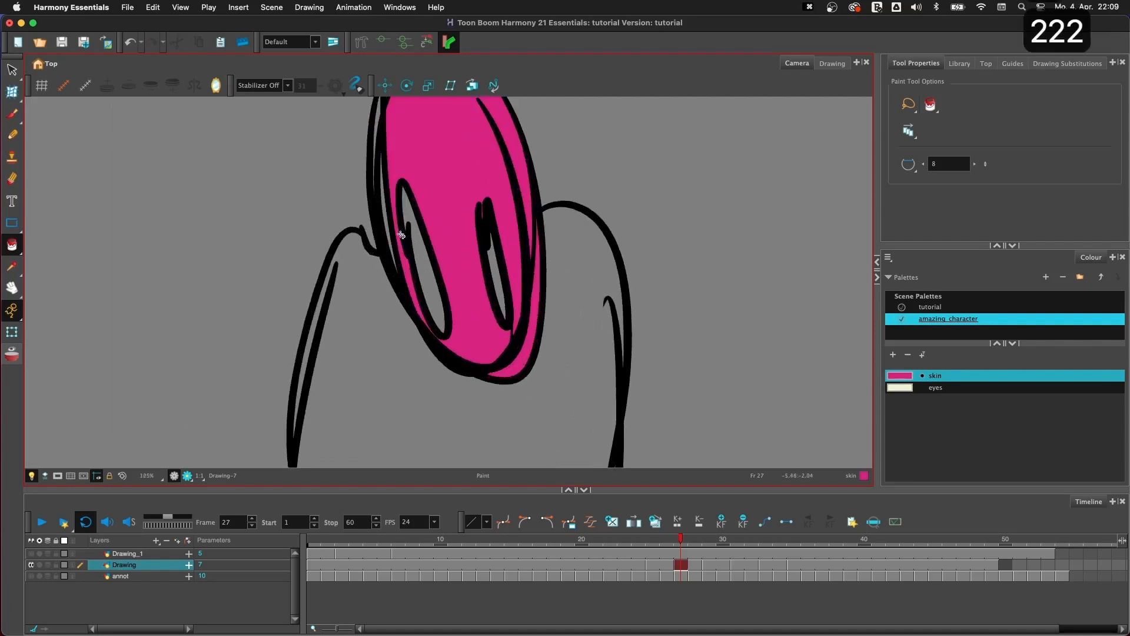
- Fill the thin gaps between the overlapping outlines on the other side of the head with the skin colour
left_click(387, 232)
key("space")
left_click_drag(408, 211, 443, 309)
left_click(411, 217)
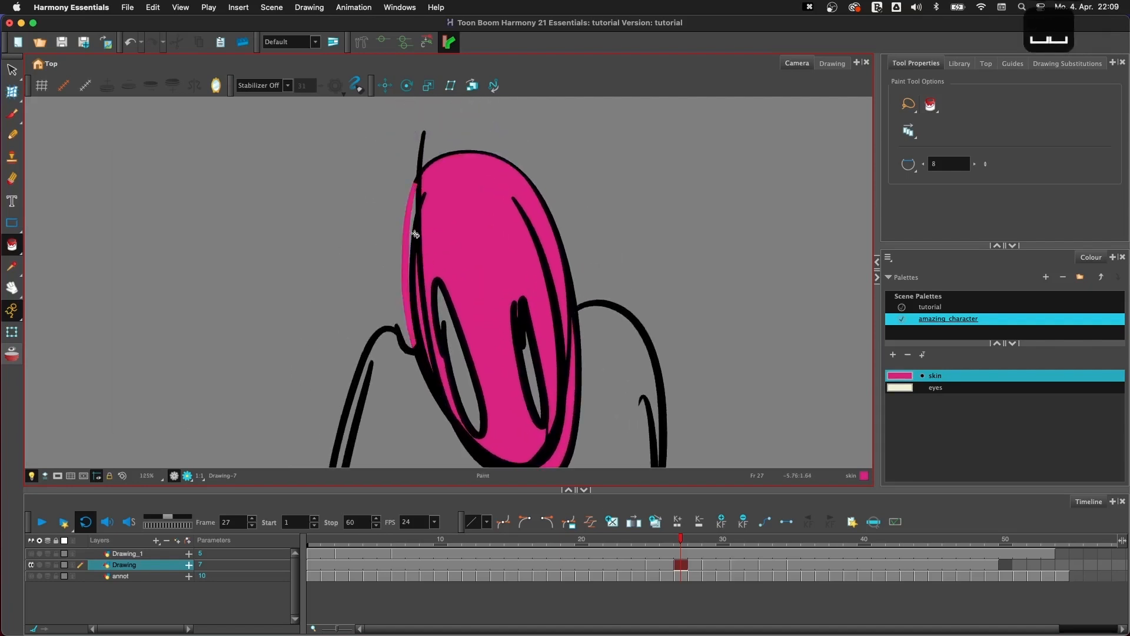
key("1")
key("2")
key("super+z")
left_click(412, 216)
key("1")
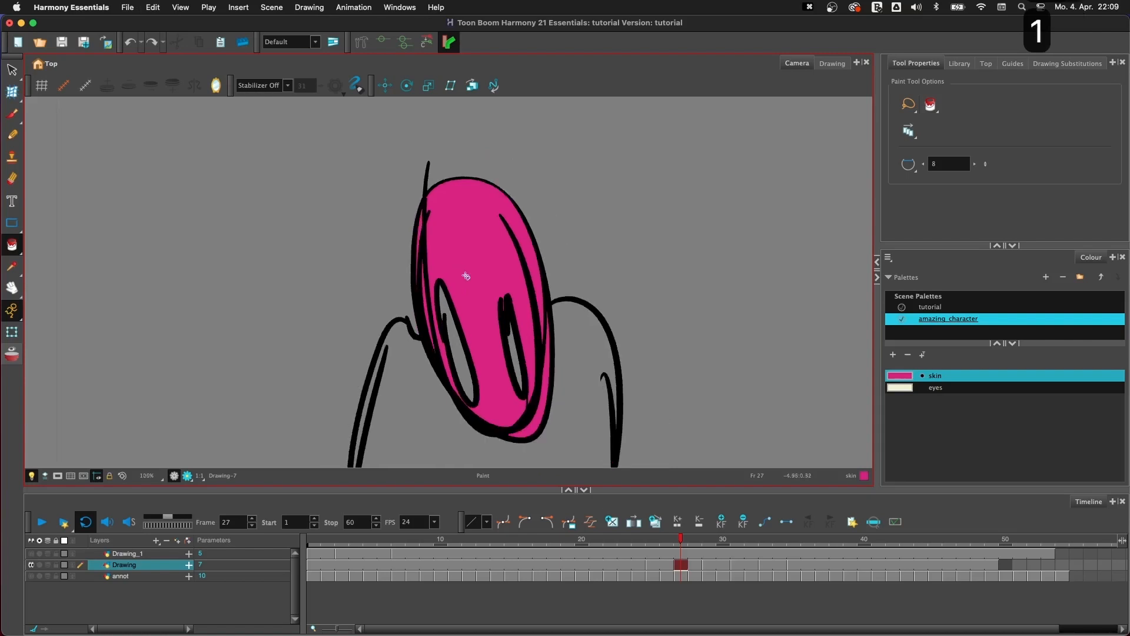
- Try lasso-filling the whole body in Paint mode with the skin colour, and undo it together with the head fills
key("1")
key("1")
key("1")
key("space")
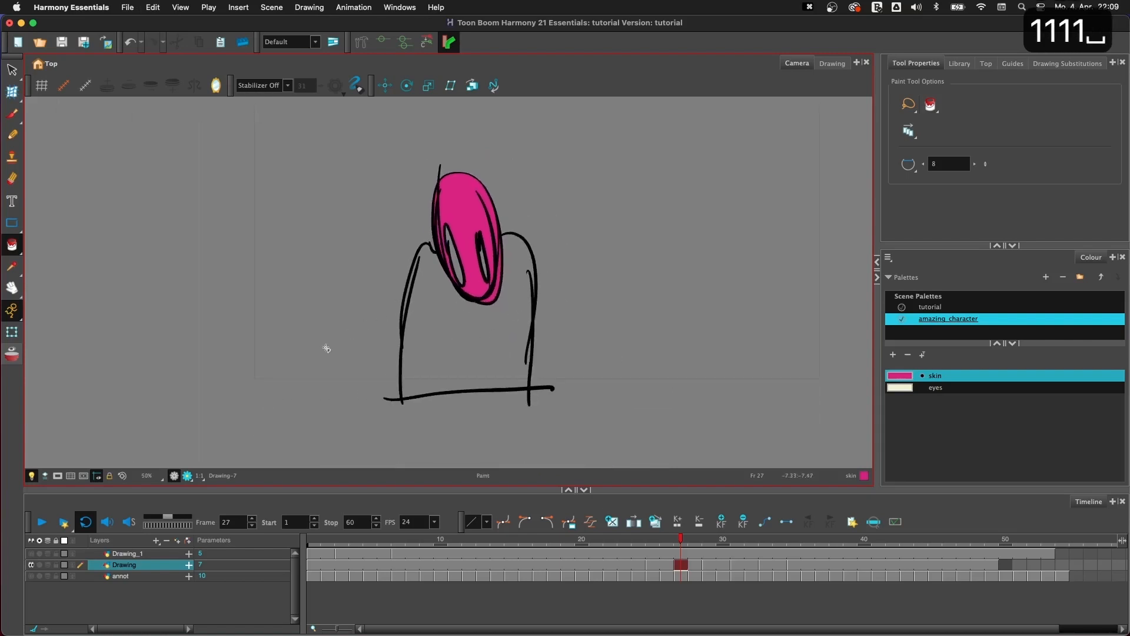
left_click_drag(327, 349, 732, 318)
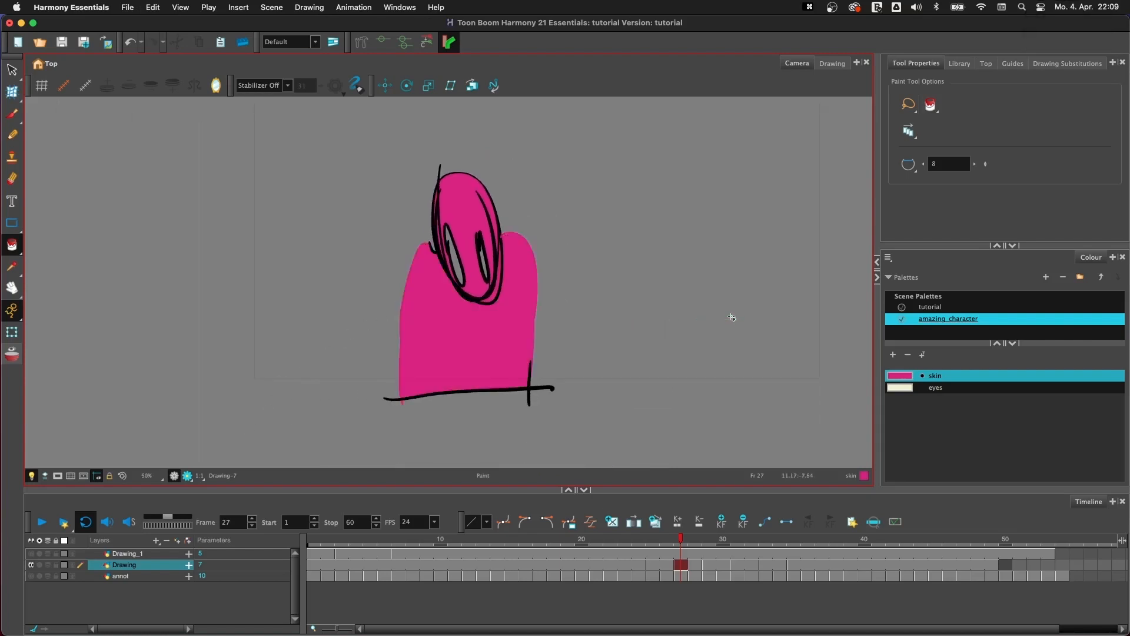
key("super+z")
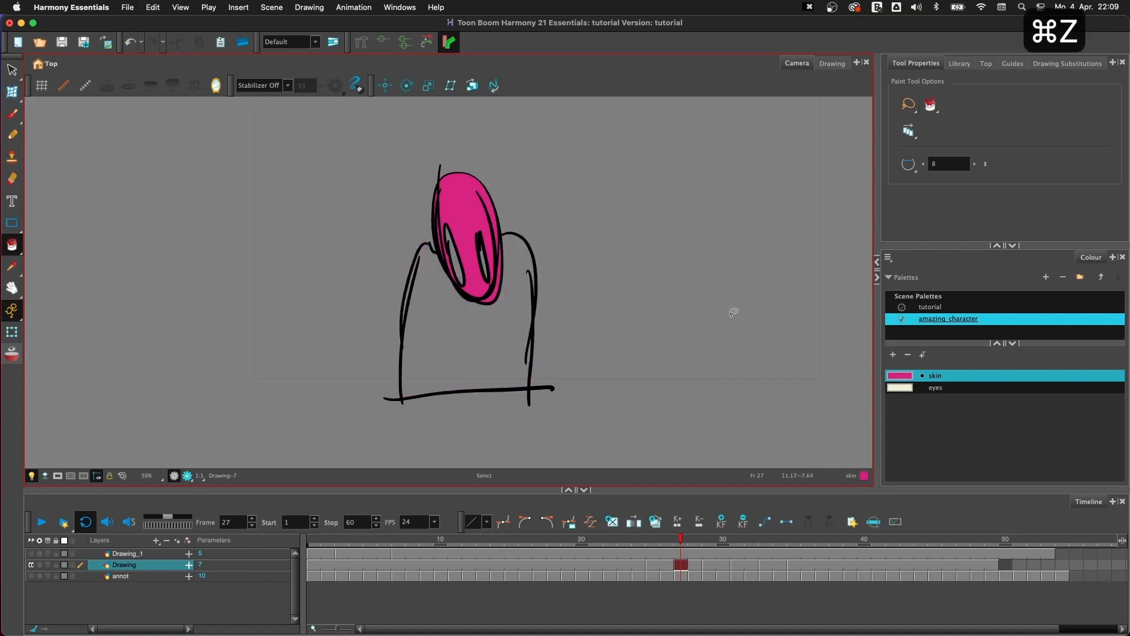
key("super+z")
key("super+z")
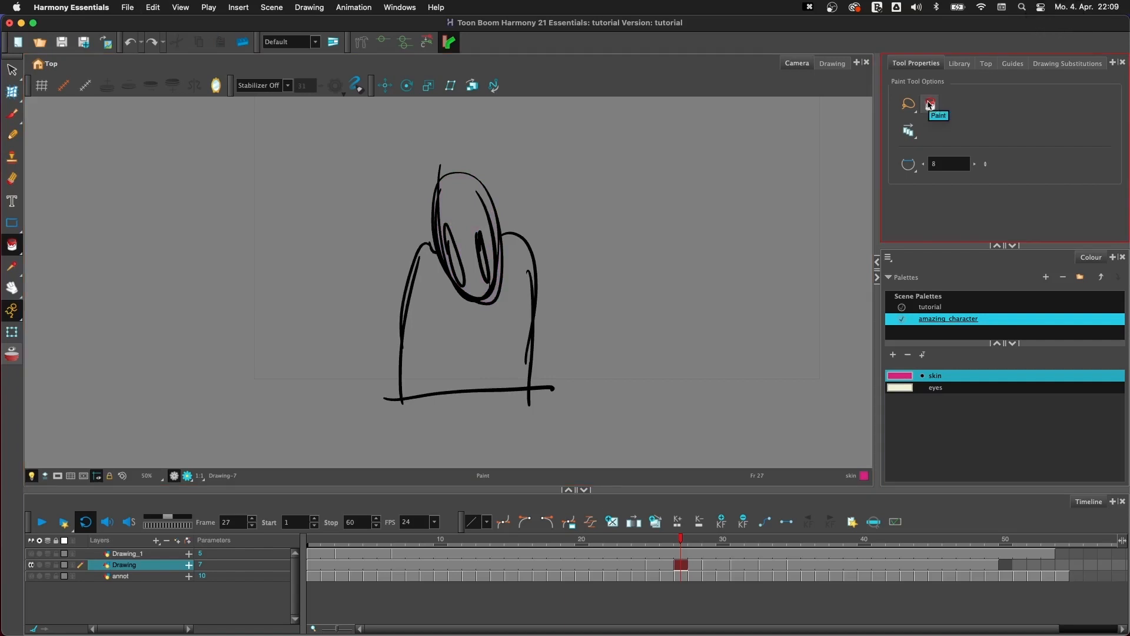
- Set the Paint tool to Paint Unpainted and lasso-fill the body and head at frame 27 with the skin colour
left_click(930, 104)
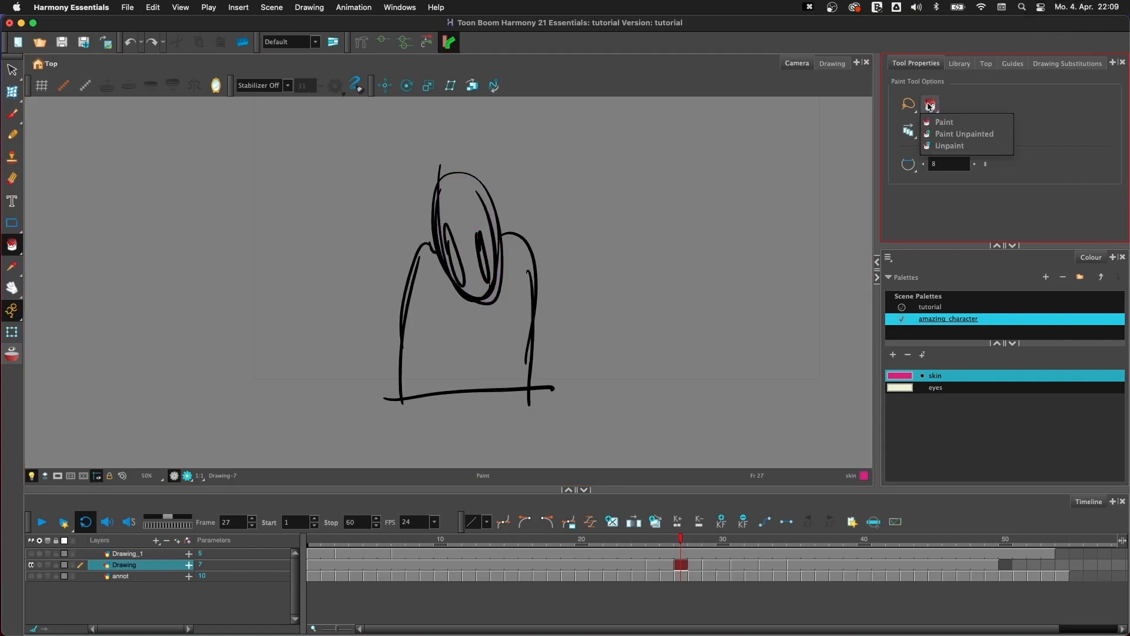
left_click(974, 136)
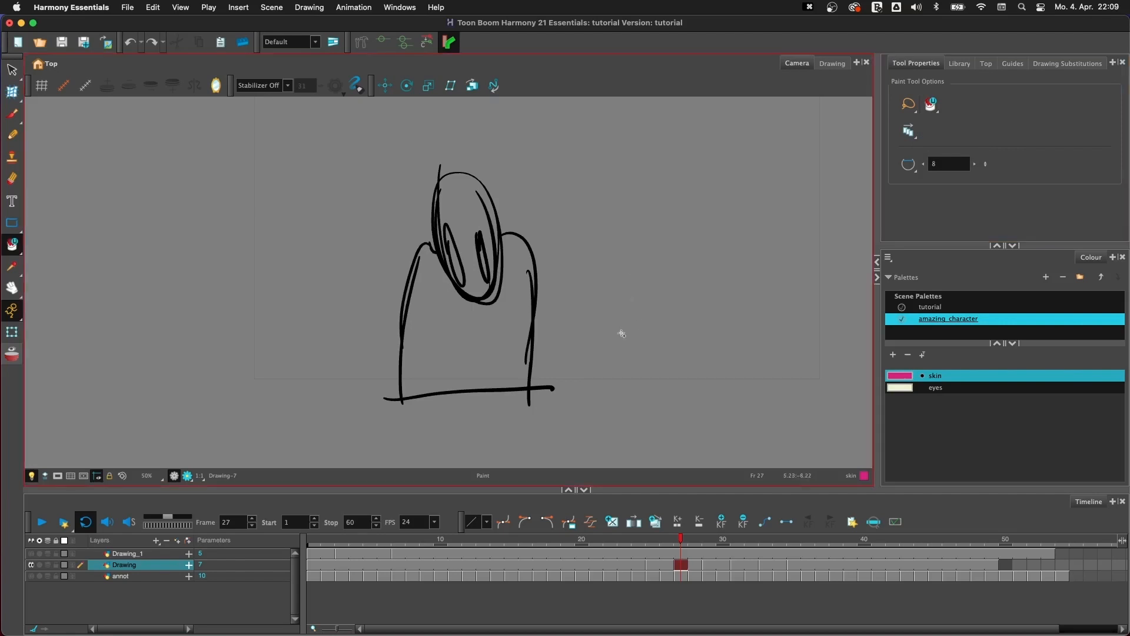
left_click_drag(683, 303, 399, 377)
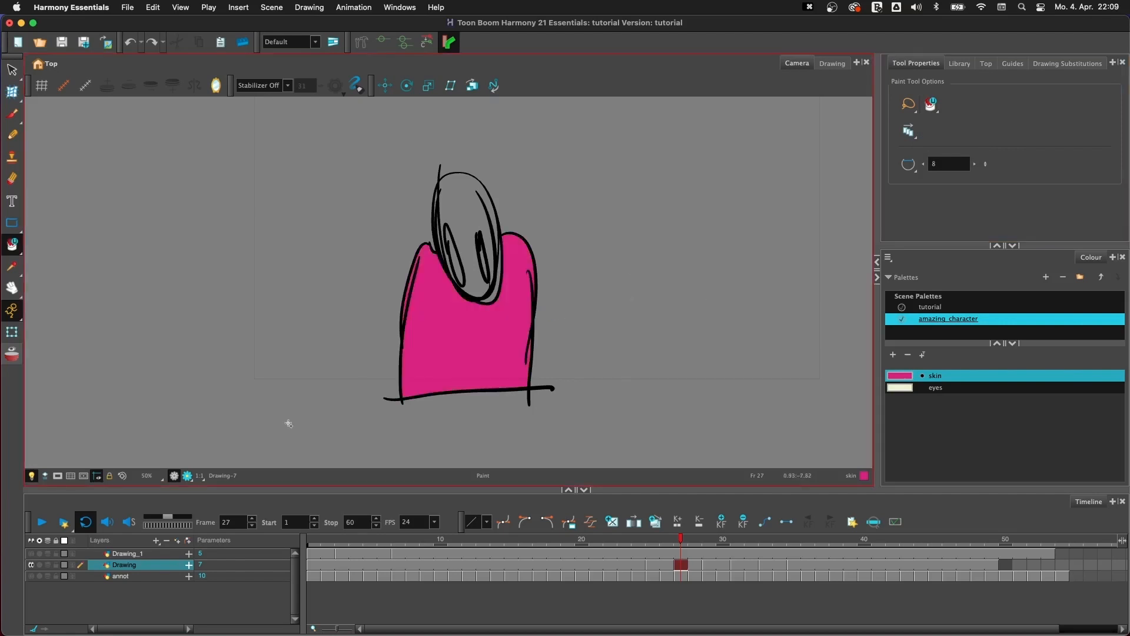
left_click_drag(383, 222, 600, 179)
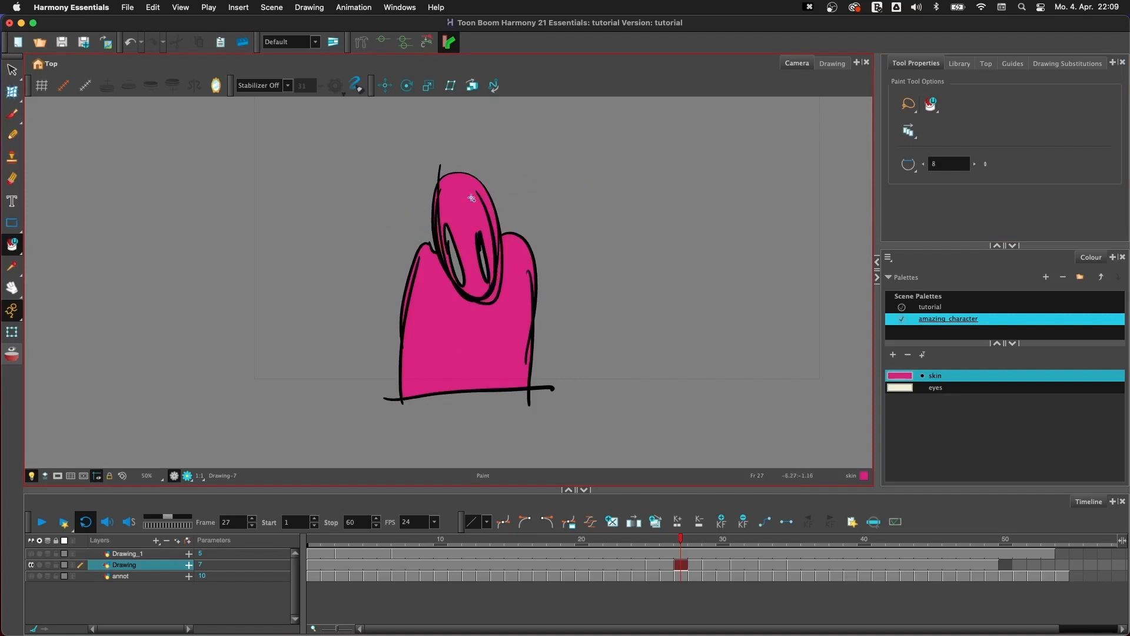
- Lasso-fill the unpainted eye areas at frame 27 with the eyes colour
left_click(901, 388)
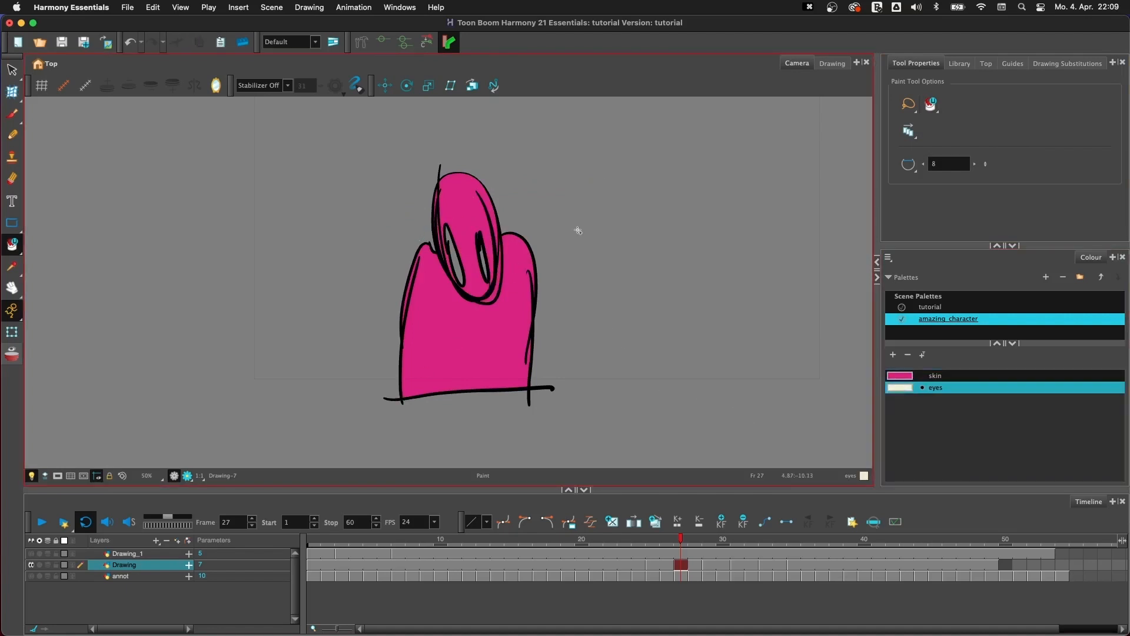
mouse_move(590, 211)
left_mouse_down()
mouse_move(523, 134)
mouse_move(605, 395)
mouse_move(528, 183)
left_mouse_up()
- Move on to the drawing at frame 31 and lasso-fill its body with the skin colour
key("g")
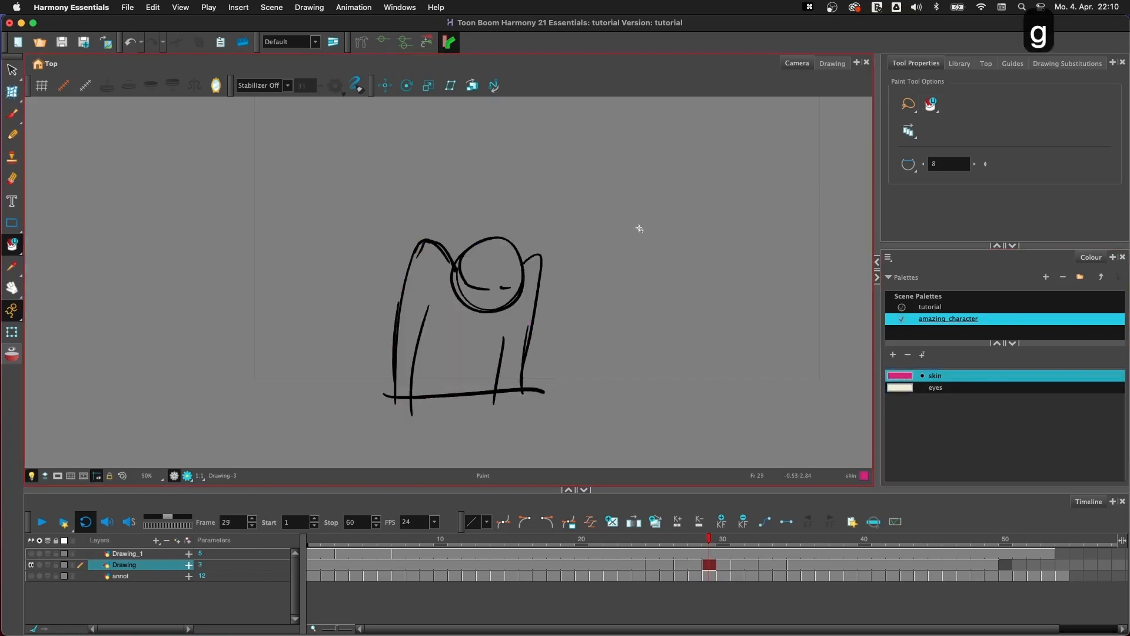
key("g")
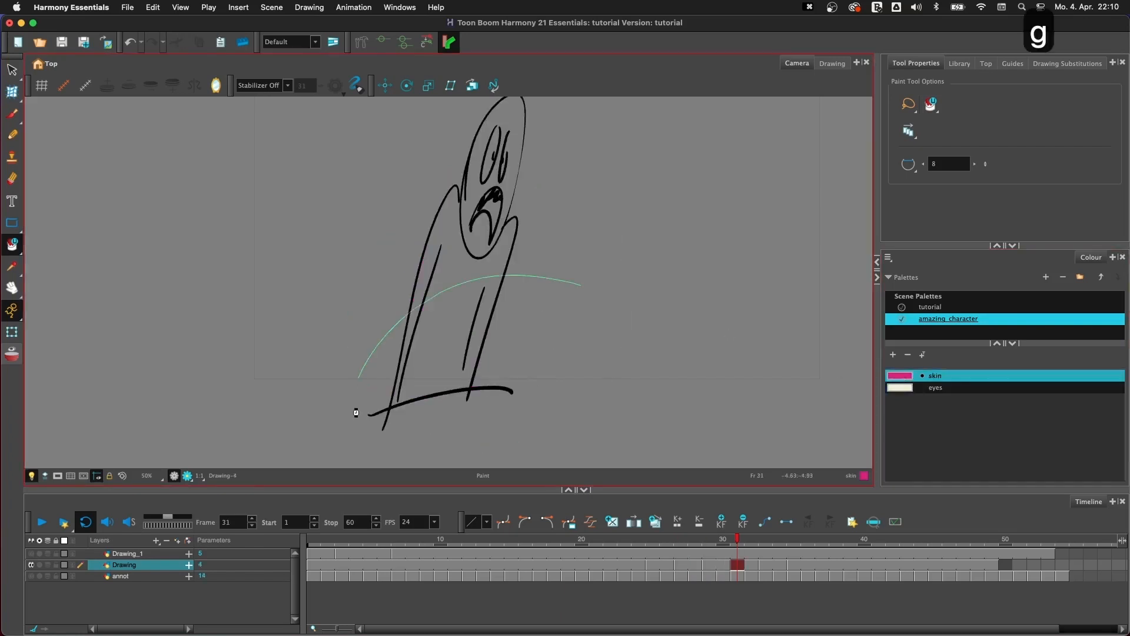
left_click(548, 325)
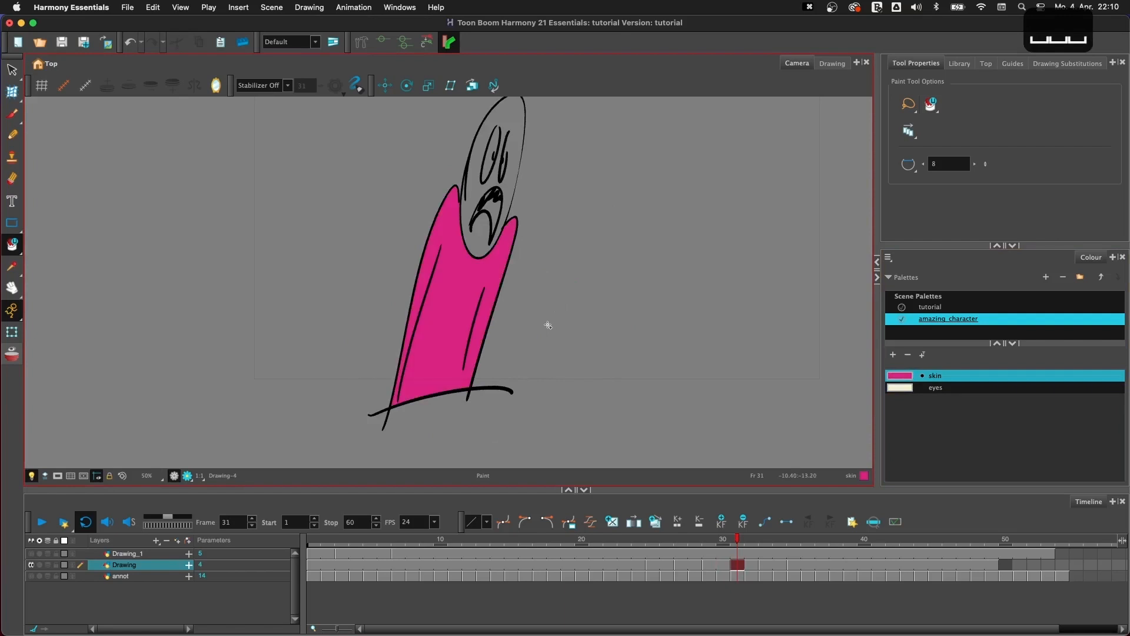
- Try lasso-filling the head at frame 31 with the skin colour, and undo the fill
left_click_drag(555, 206, 547, 280)
left_click(505, 203)
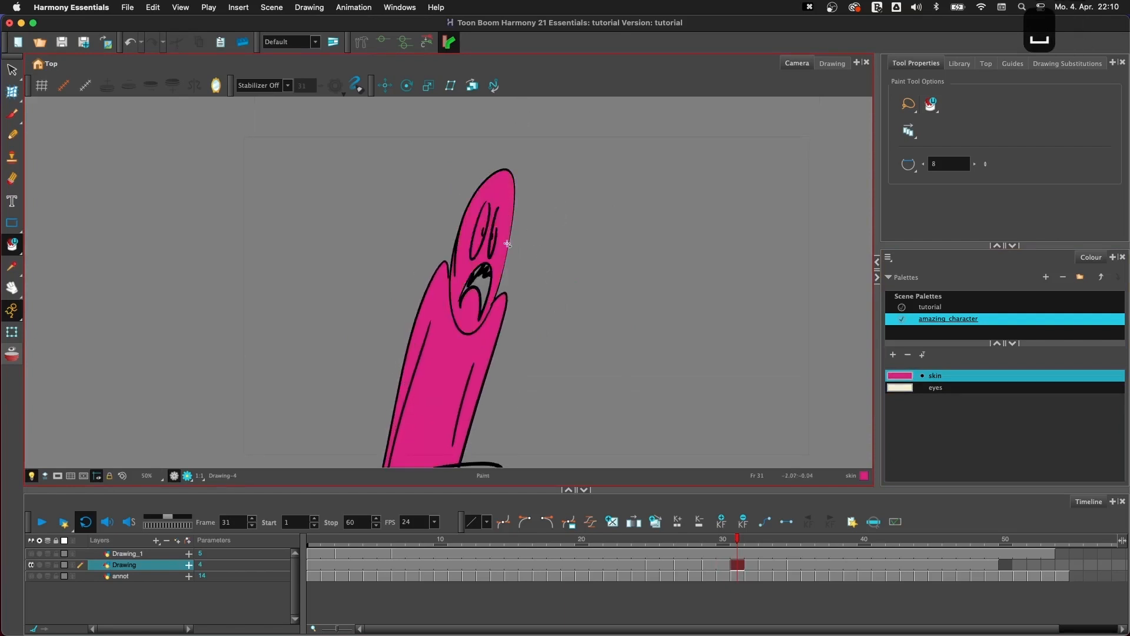
key("super+z")
- Show the drawing's strokes and examine the head and eye outlines at frame 31 for open gaps
key("2")
key("2")
left_click_drag(500, 235, 499, 270)
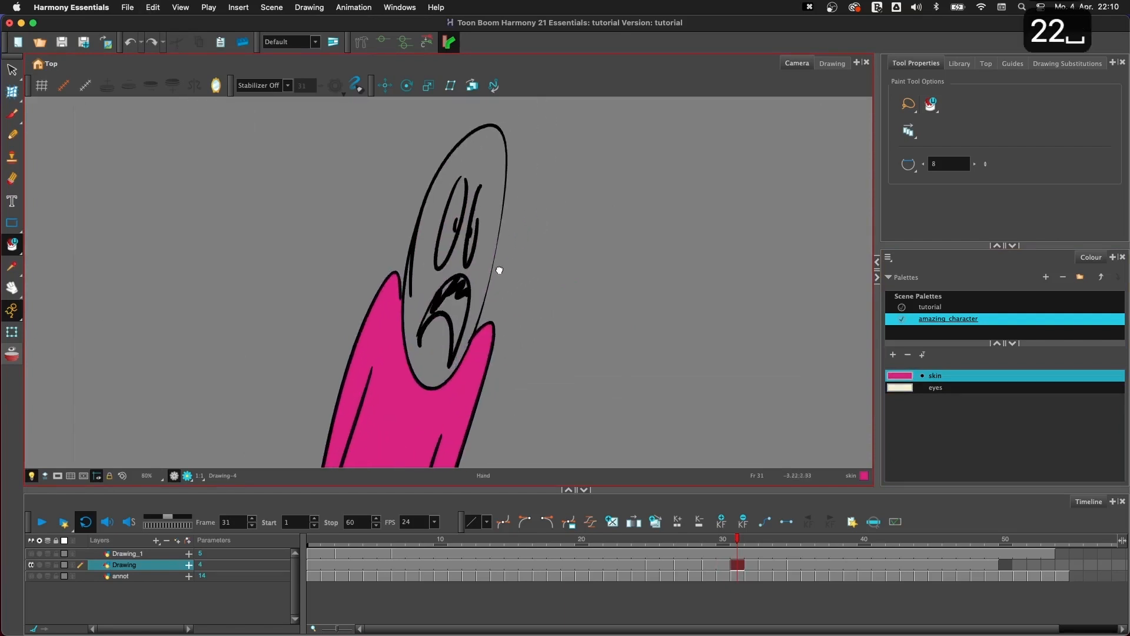
key("1")
key("2")
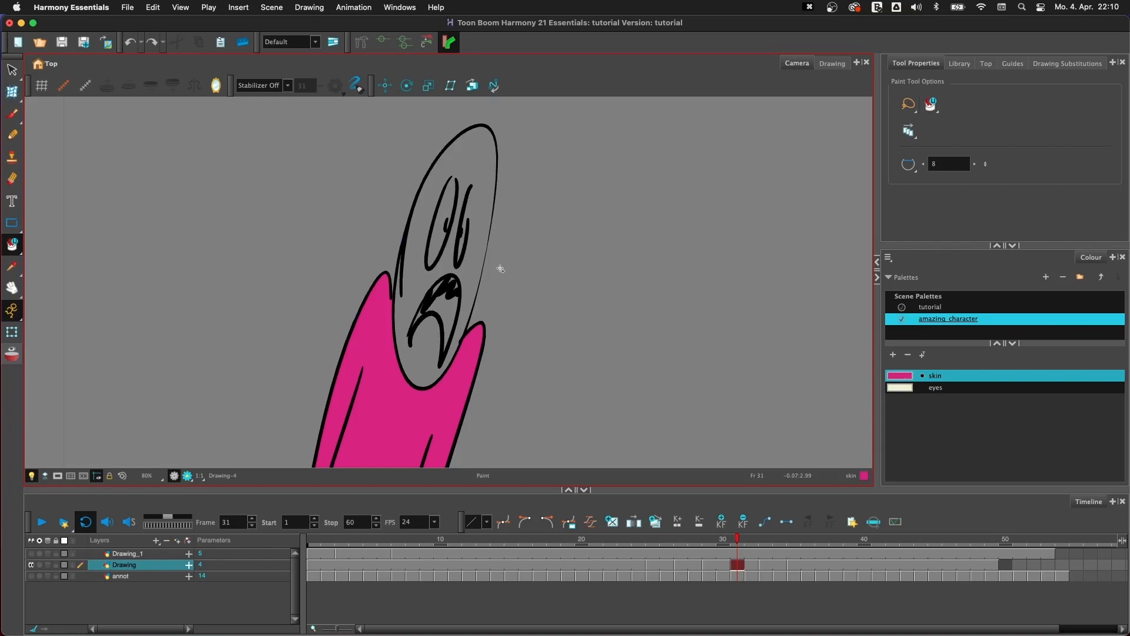
key("k")
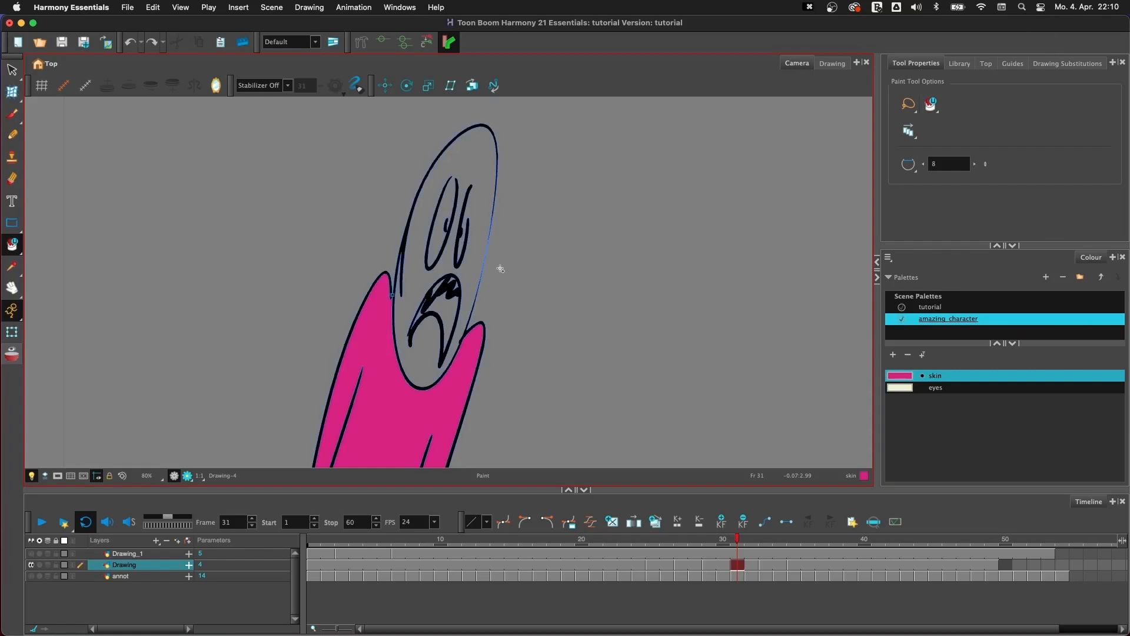
key("2")
key("2")
key("2")
key("2")
key("2")
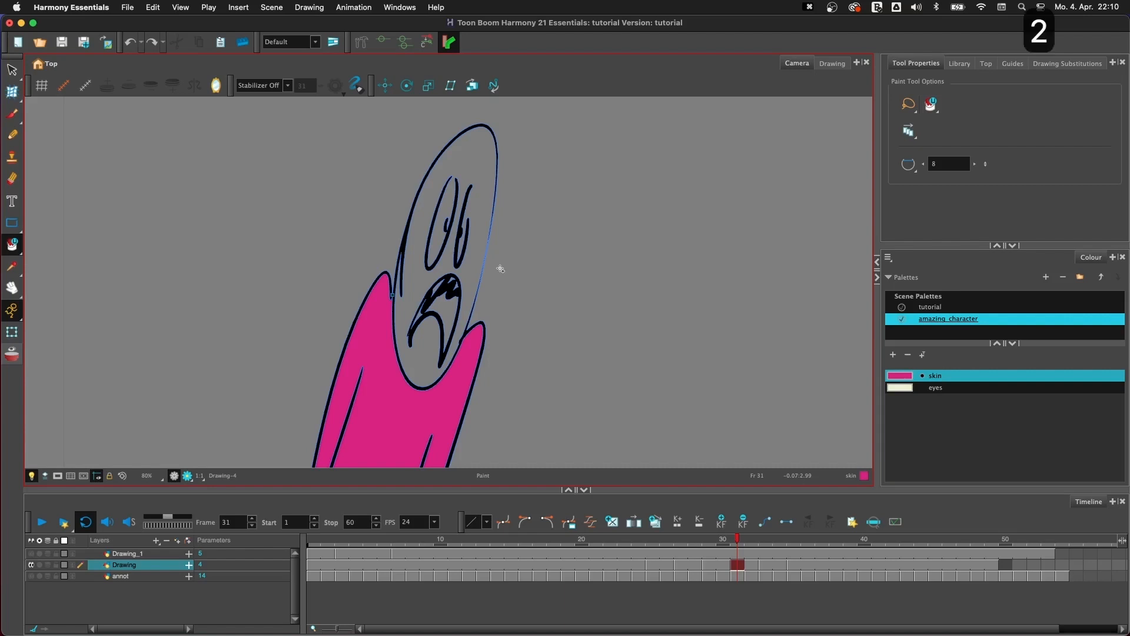
key("space")
left_click_drag(372, 288, 373, 378)
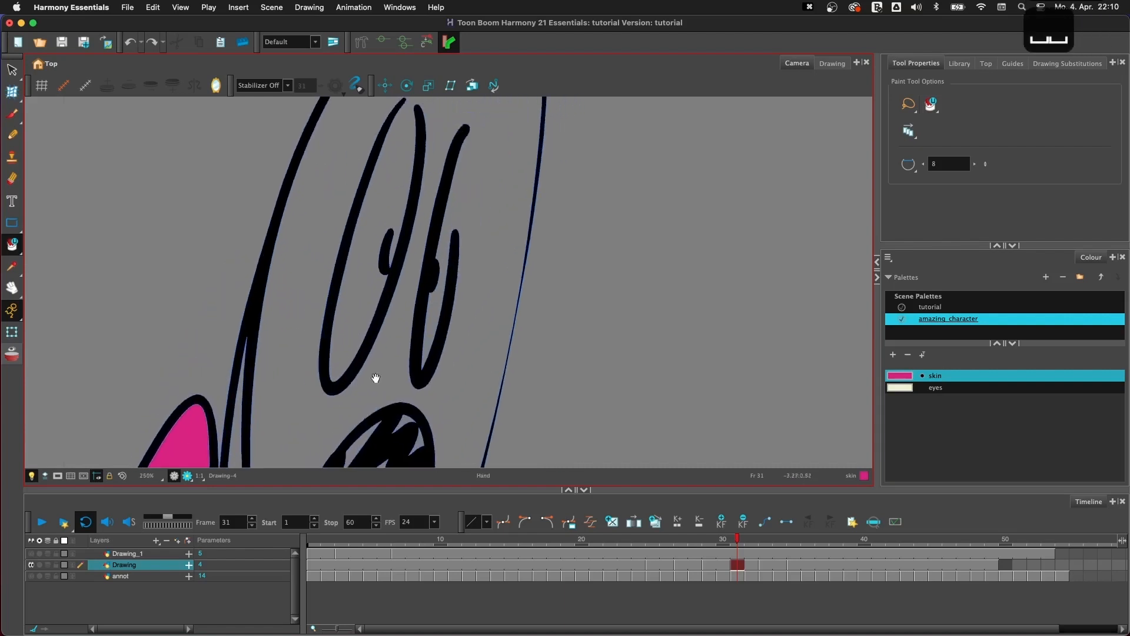
key("1")
key("1")
key("1")
key("1")
key("1")
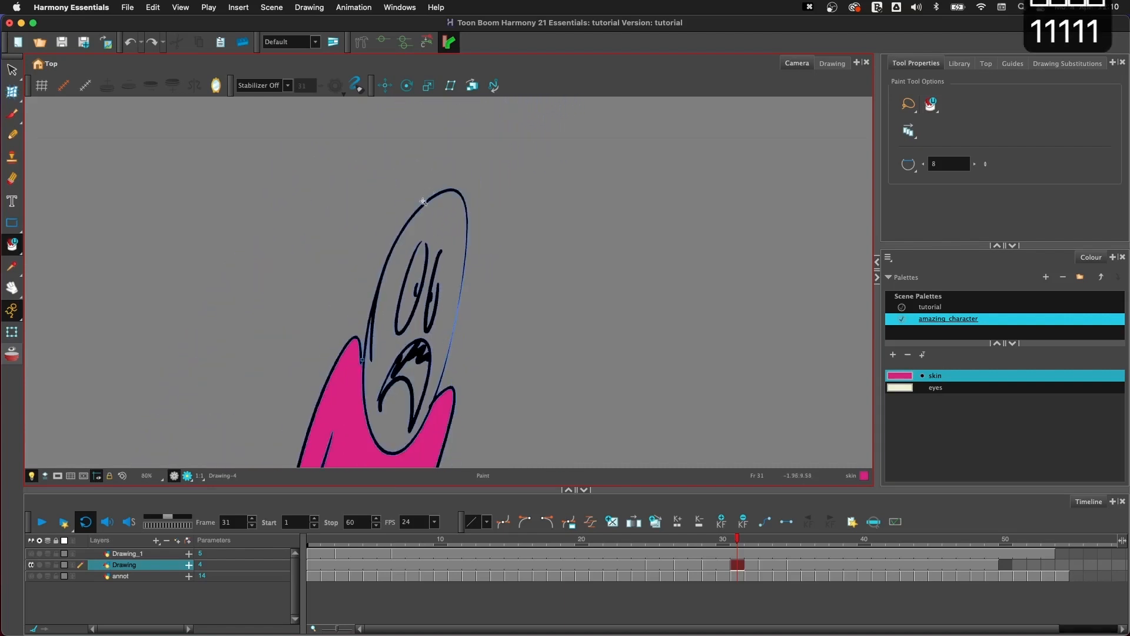
key("2")
key("2")
key("2")
key("space")
left_click_drag(449, 302, 461, 298)
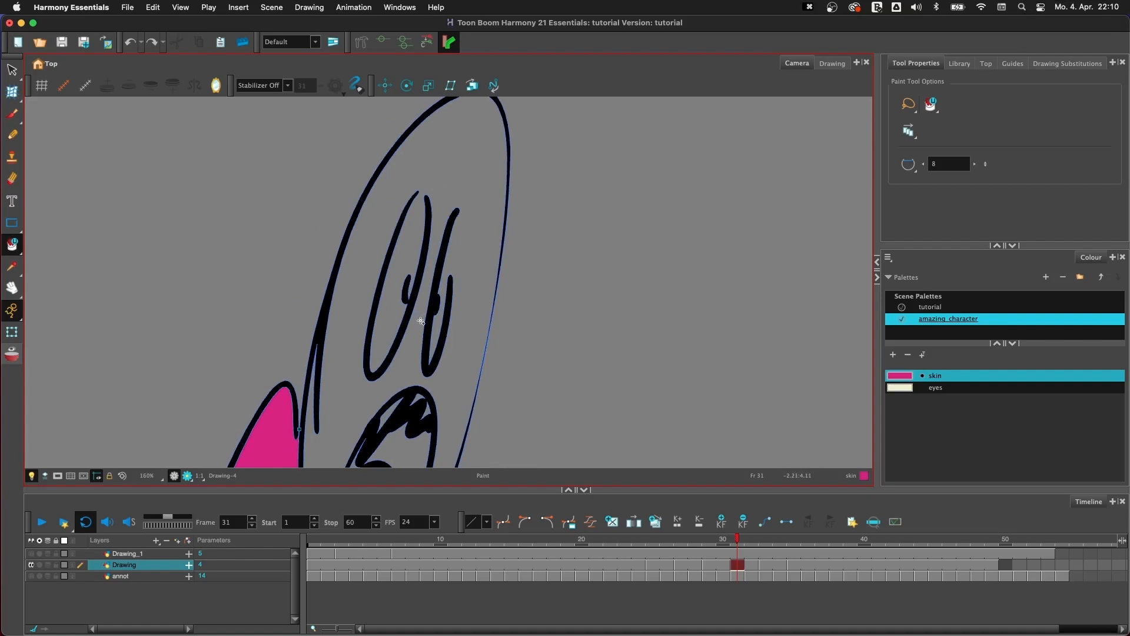
- Try bridging the open eye outlines with black brush strokes from the tutorial palette, and undo them
left_click(930, 306)
left_click(15, 114)
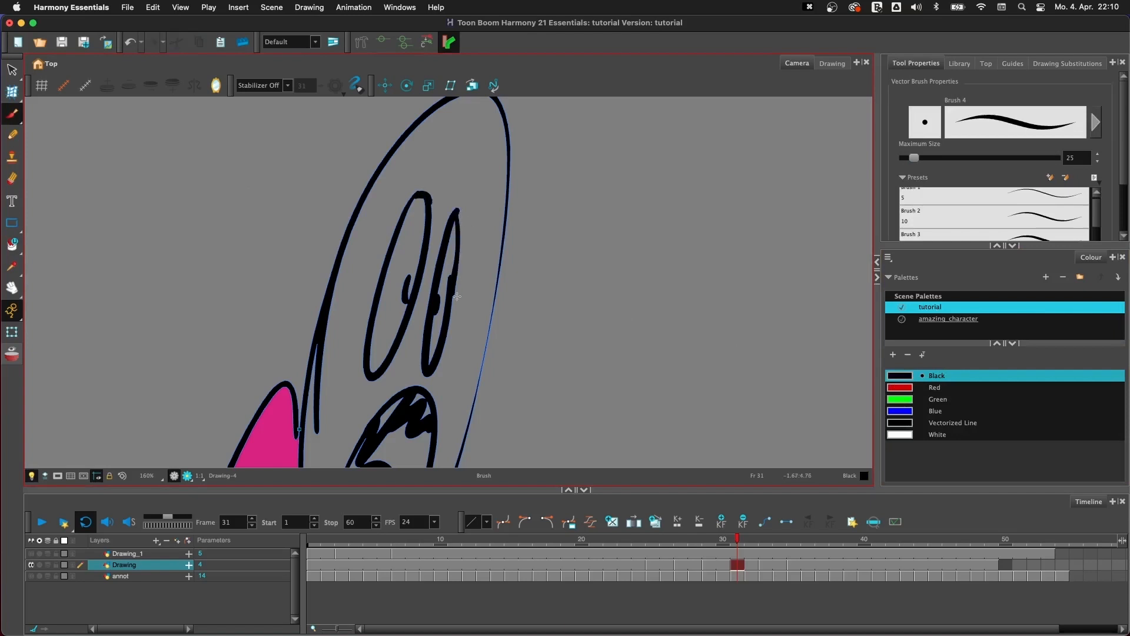
key("super+z")
key("super+z")
left_click(956, 323)
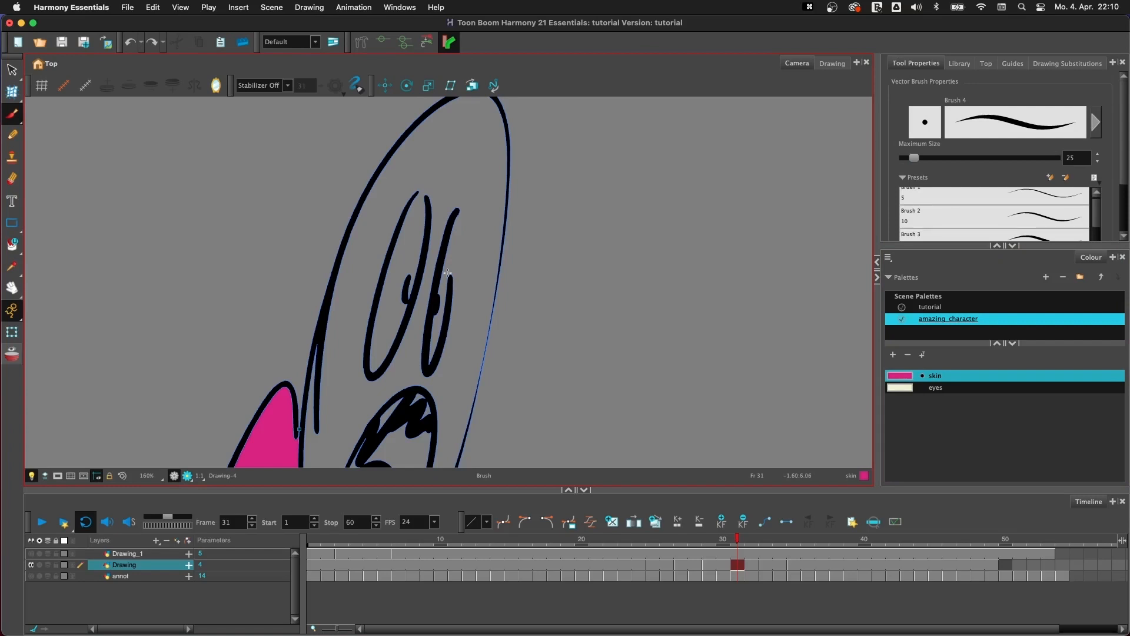
left_click(935, 307)
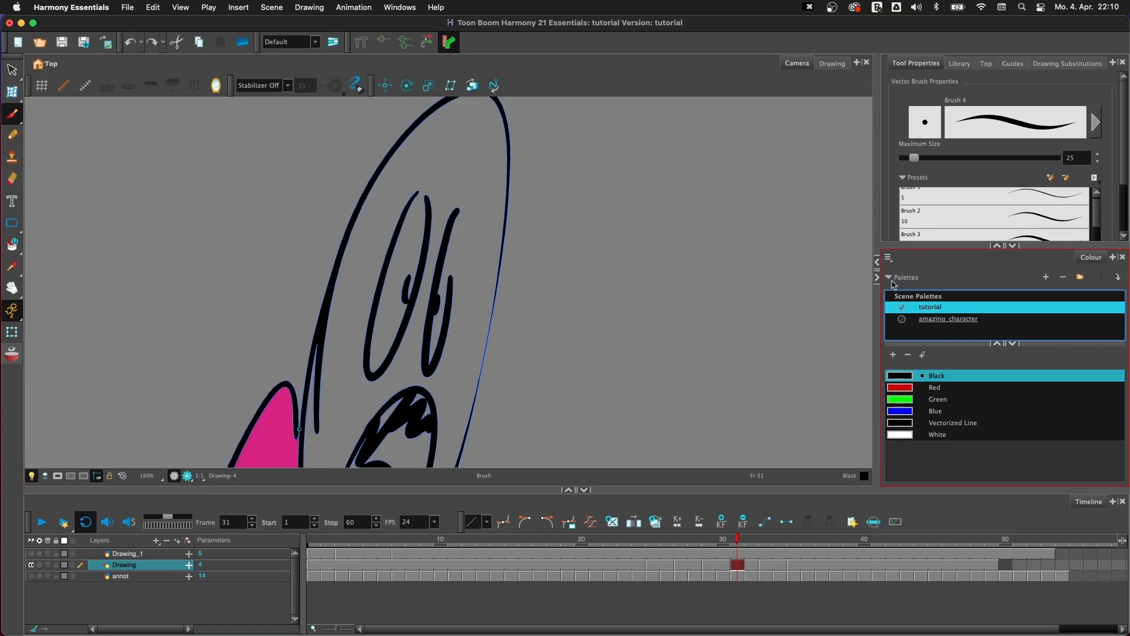
left_click(1045, 277)
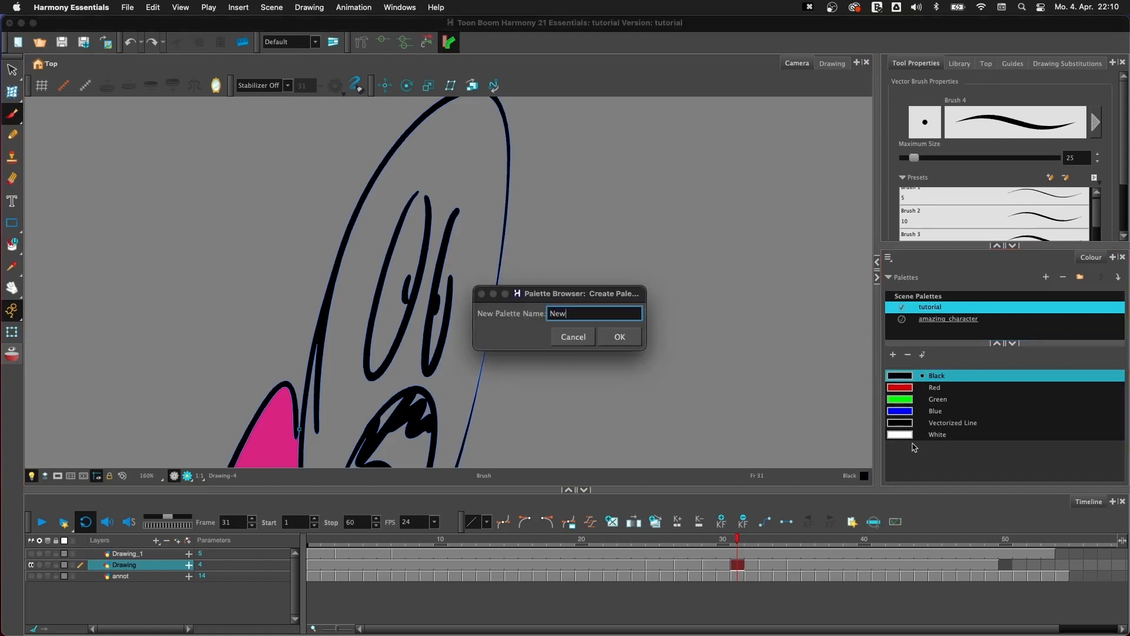
left_click(620, 337)
key("super+z")
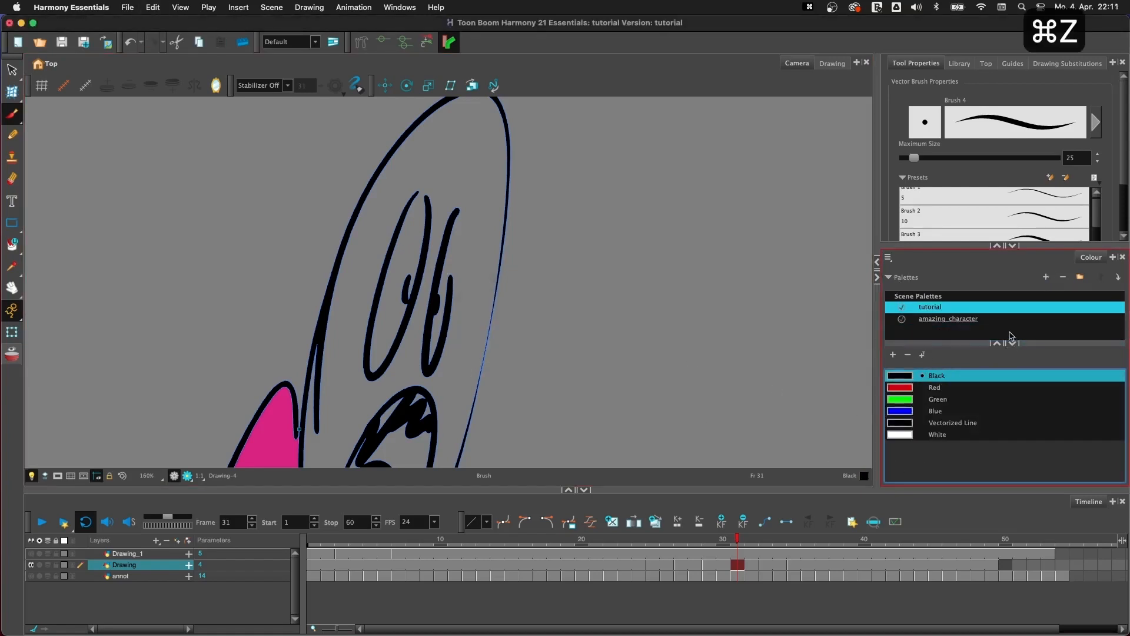
- Add a new black colour swatch to the tutorial palette
left_click(893, 354)
double_click(900, 446)
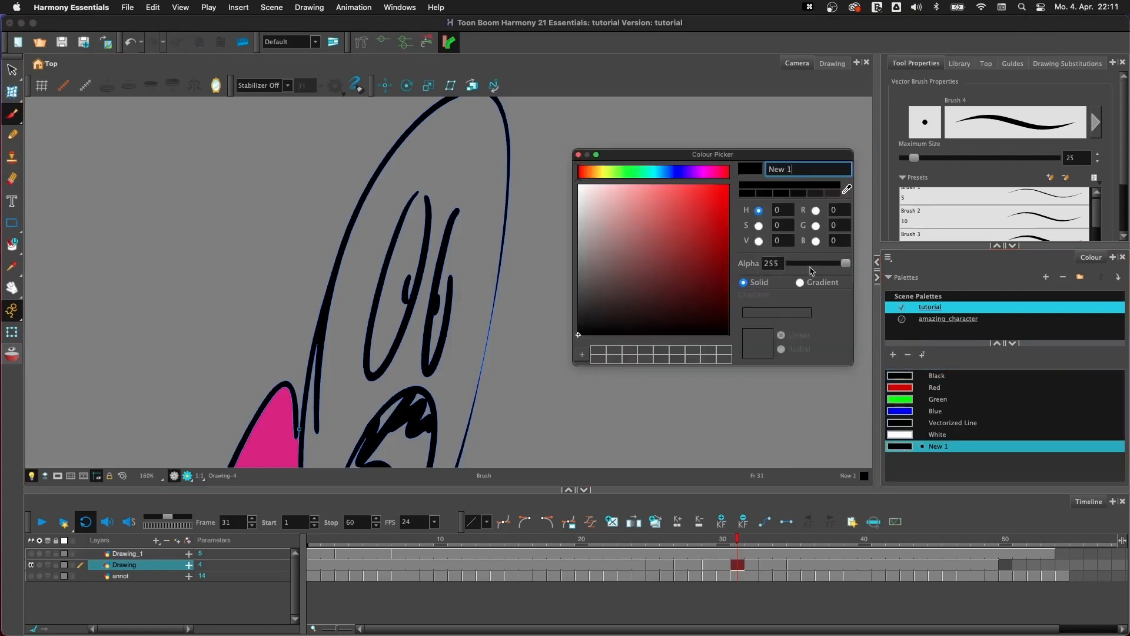
left_click(579, 156)
- Bridge the gaps in both eye outlines with brush strokes in the new swatch and set its alpha to 0
mouse_move(412, 196)
left_mouse_down()
mouse_move(430, 204)
mouse_move(456, 277)
mouse_move(451, 297)
left_mouse_up()
double_click(903, 448)
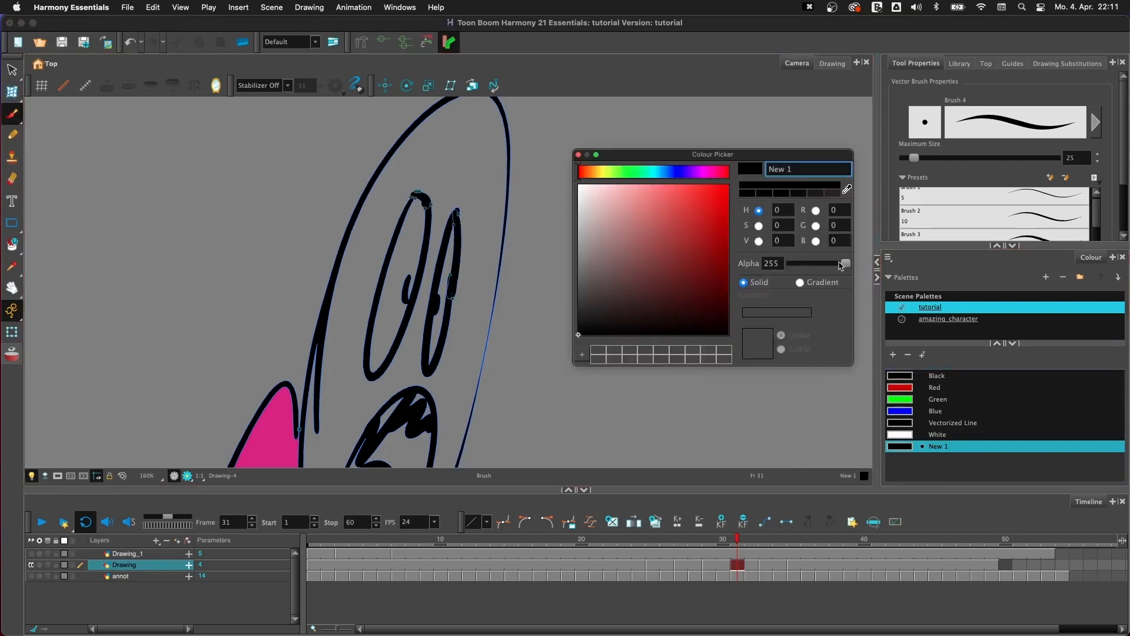
left_click_drag(841, 266, 788, 264)
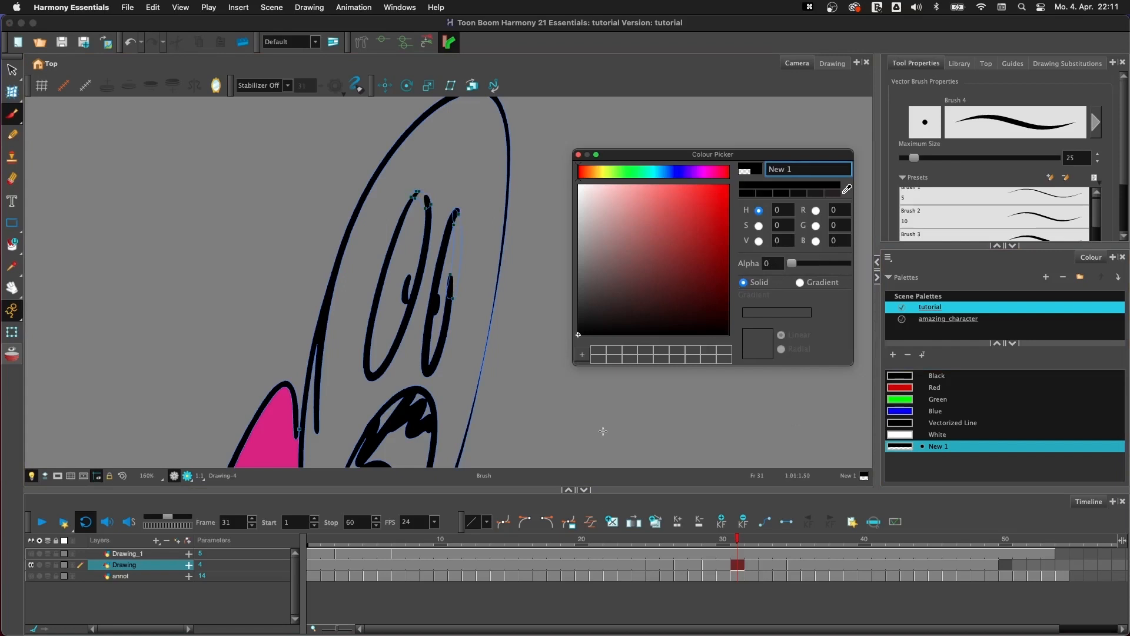
left_click(578, 155)
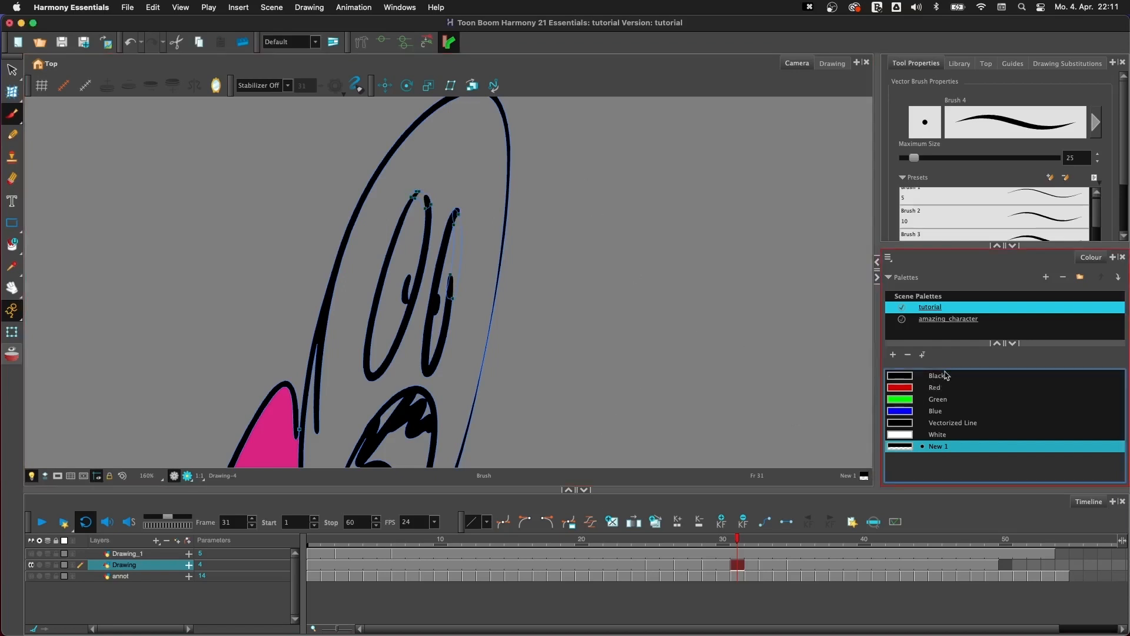
- Fill the head around the bridged eye outlines with the skin colour from the amazing_character palette
left_click(945, 318)
key("y")
left_click(477, 341)
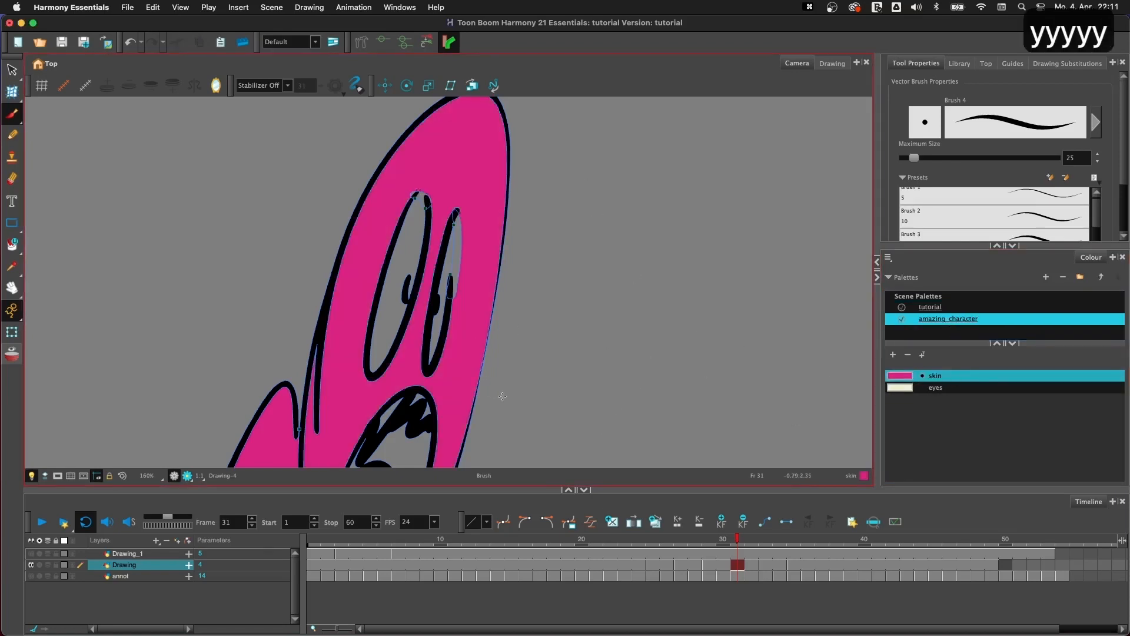
- Undo the head fill, the new swatch's alpha change and the brush strokes bridging the eyes
key("super+z")
key("super+z")
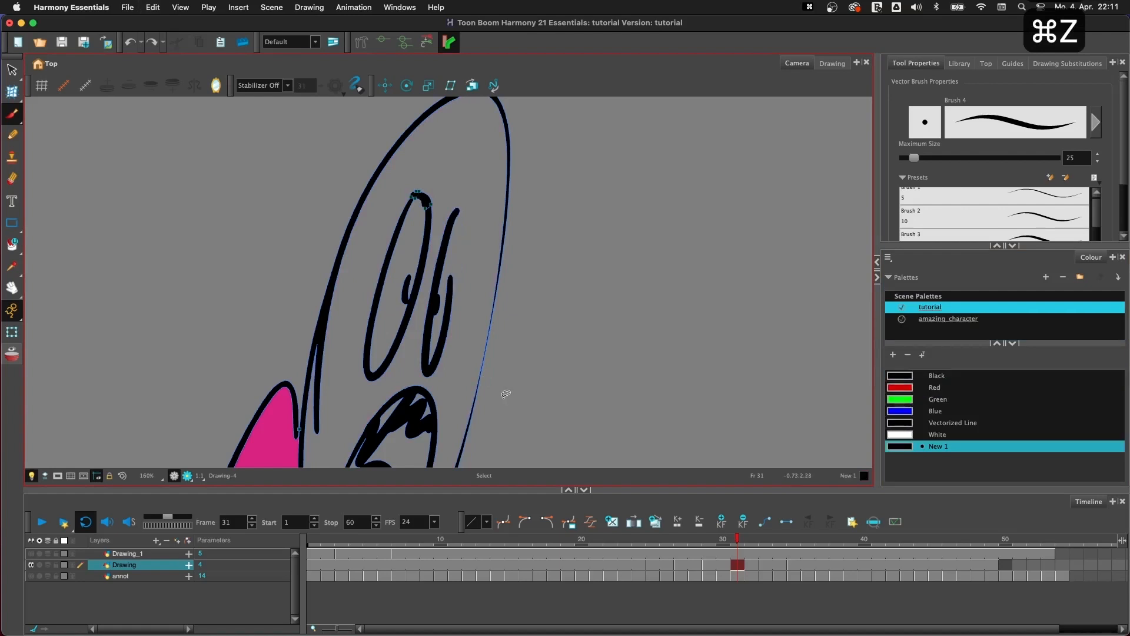
key("super+z")
left_click(892, 445)
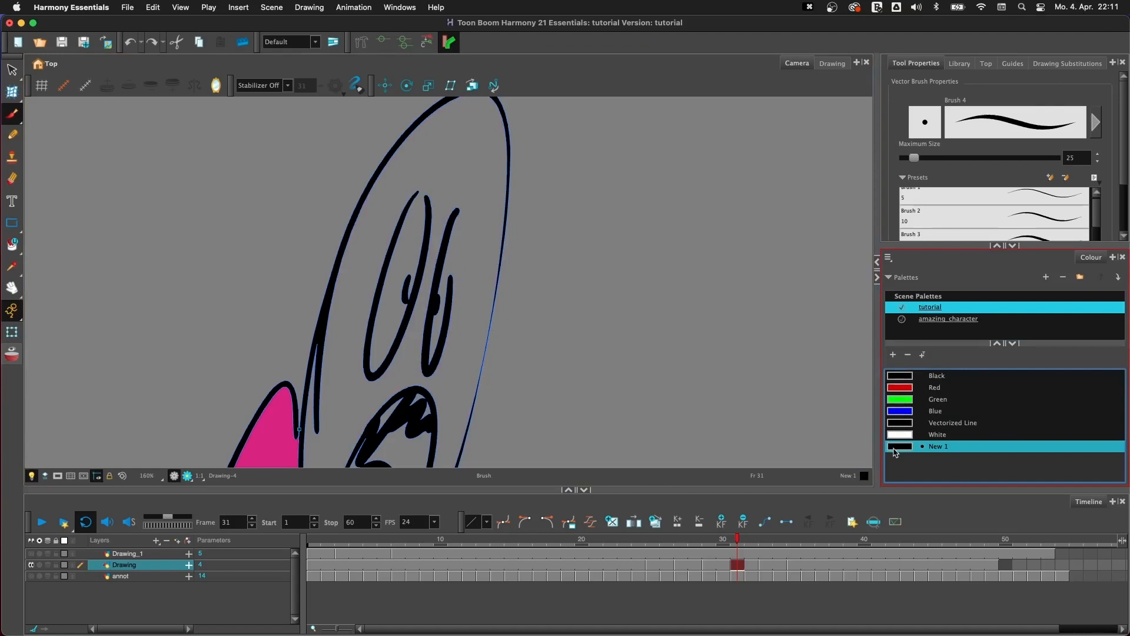
- Return to the amazing_character palette and close the gaps in both eye outlines with the Close Gap tool
left_click(954, 318)
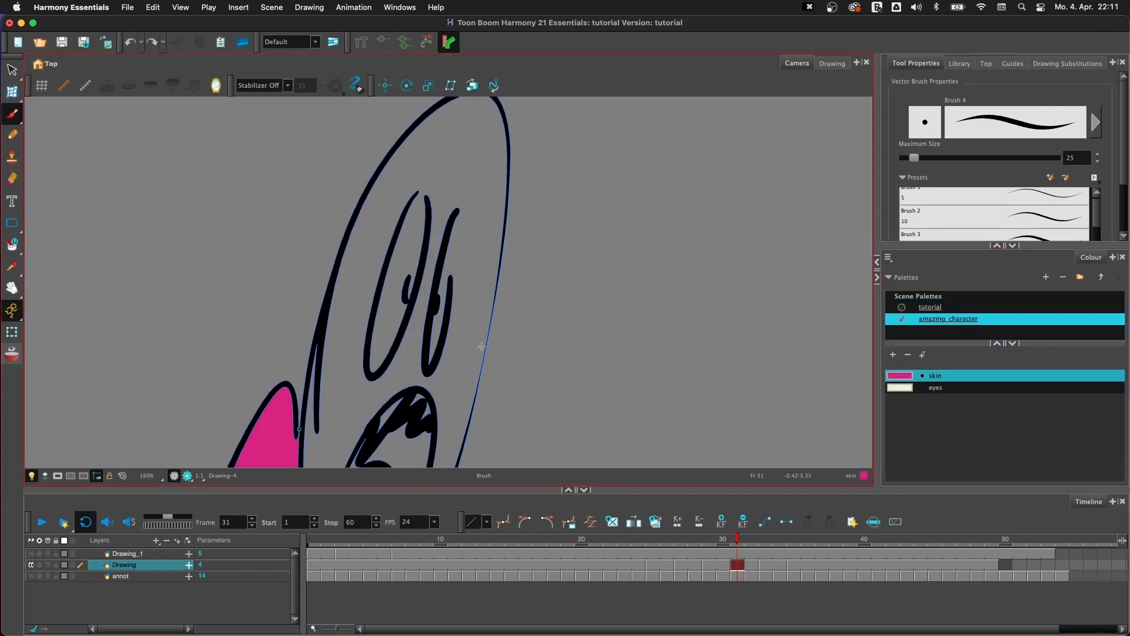
left_click(23, 246)
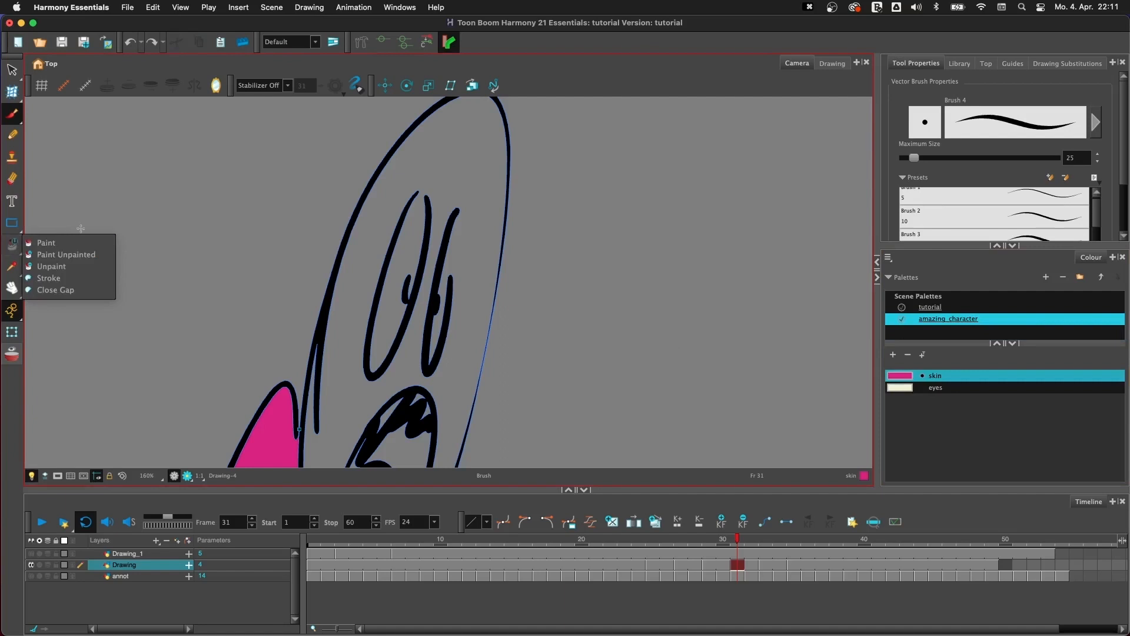
left_click(82, 289)
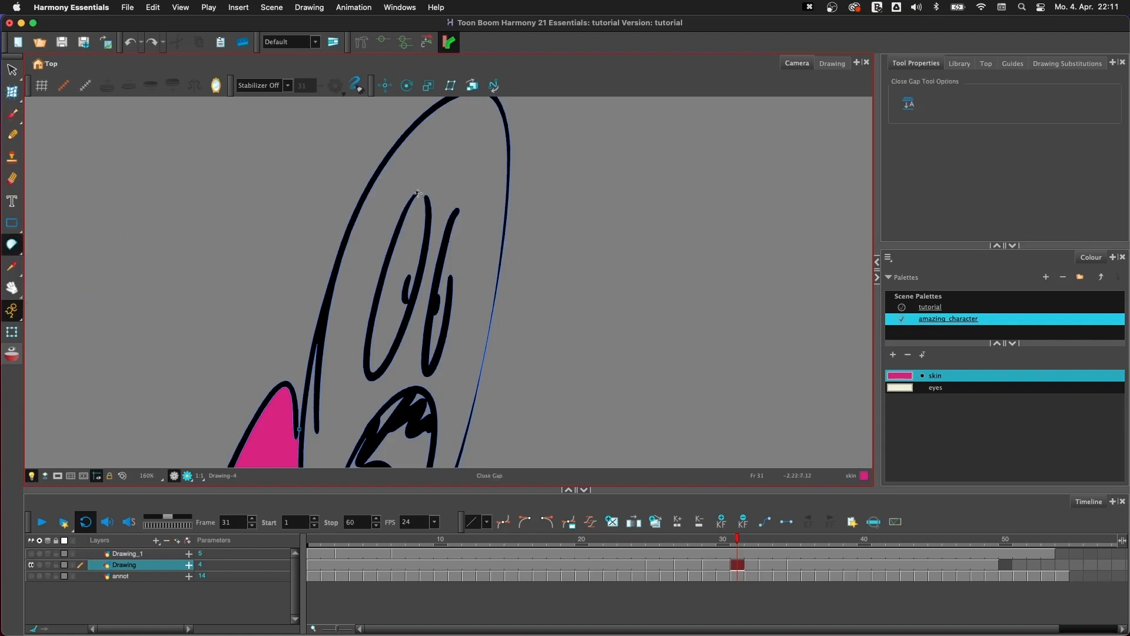
left_click_drag(430, 203, 449, 296)
key("1")
key("1")
key("1")
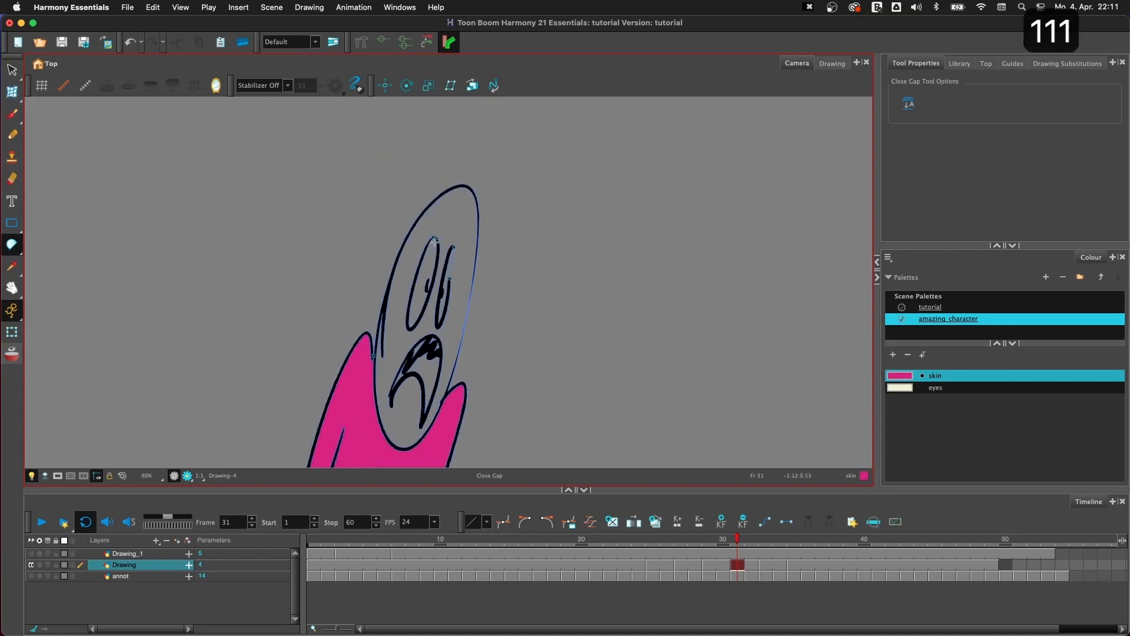
- Fill the head at frame 31 with the skin colour and both eyes with the eyes colour
key("y")
left_click(436, 357)
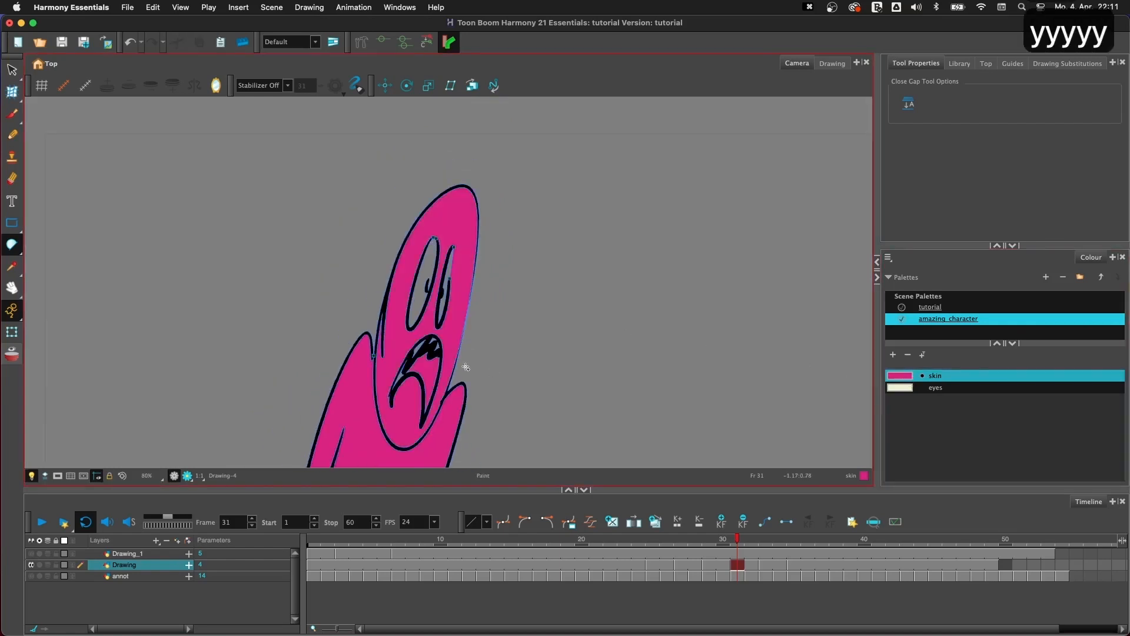
left_click(907, 388)
key("y")
left_click_drag(499, 265, 524, 306)
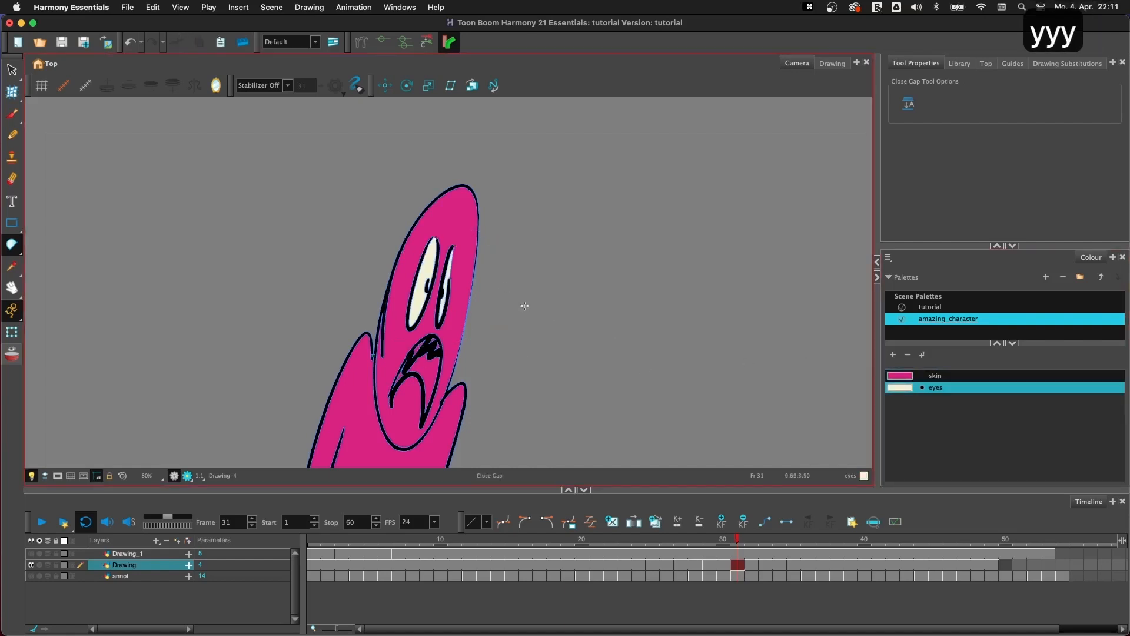
- Toggle the stroke display off and on to compare the painted head, leaving the strokes hidden
key("k")
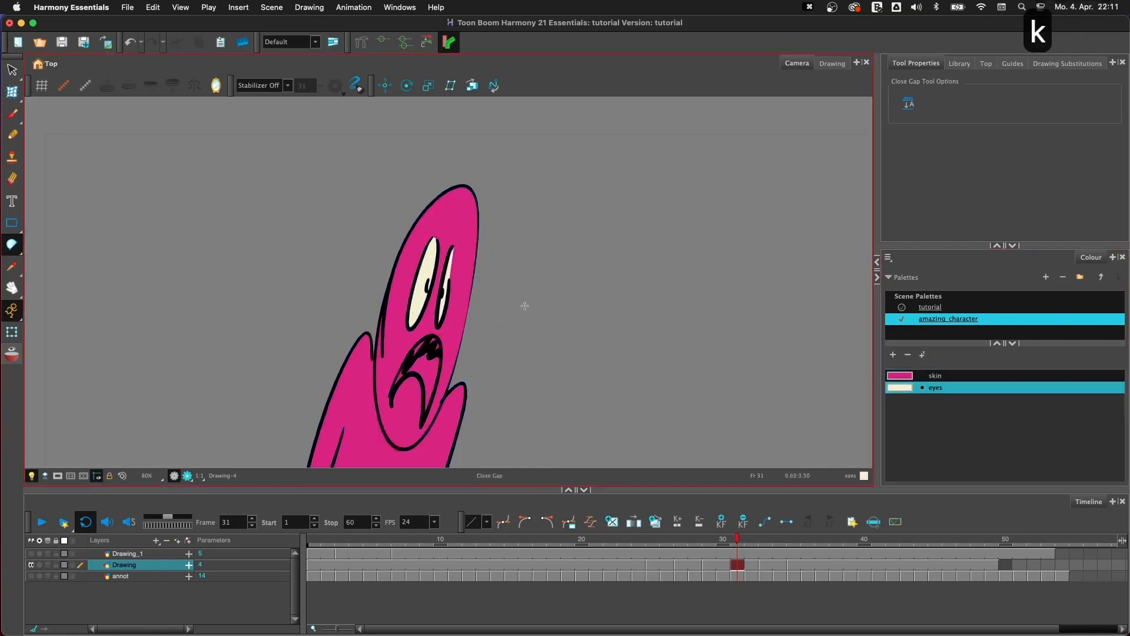
key("k")
key("k")
key("k")
key("k")
key("k")
key("k")
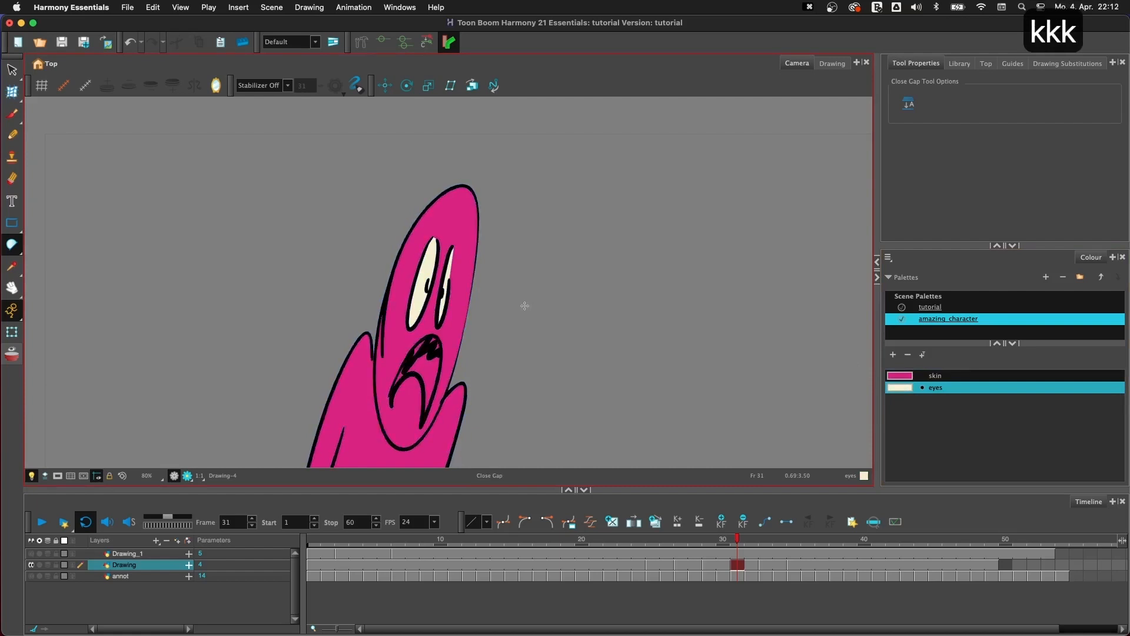
key("k")
key("k")
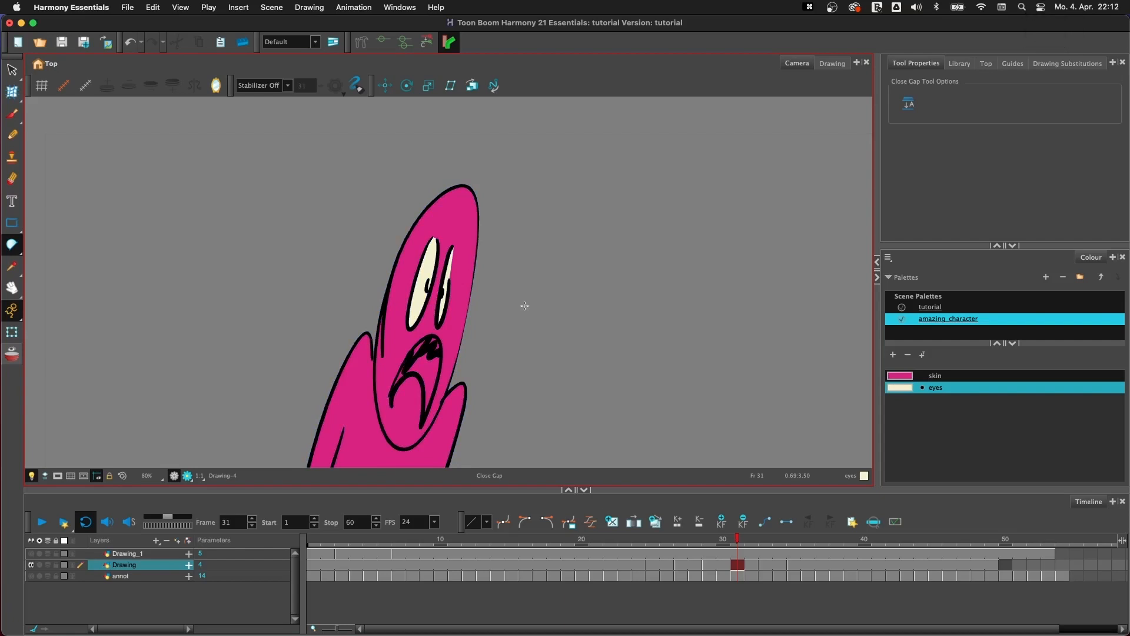
- Delete all skin-coloured fills and then all eyes-coloured fills from the frame 31 drawing using Select by Colour
left_click(12, 70)
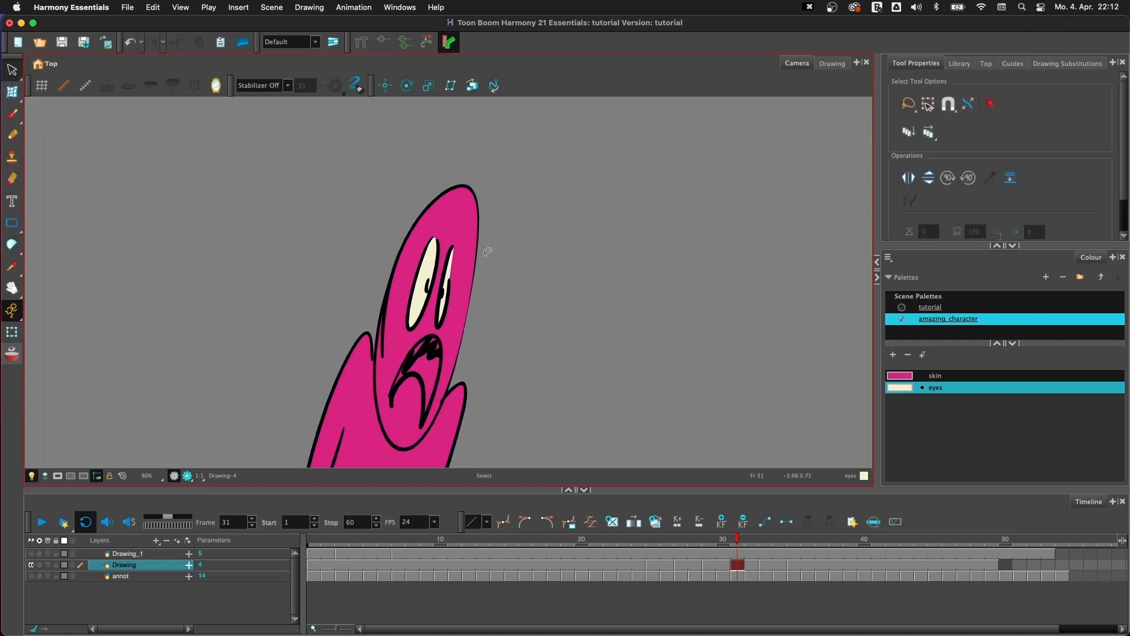
key("space")
left_click_drag(643, 339, 666, 290)
key("1")
key("1")
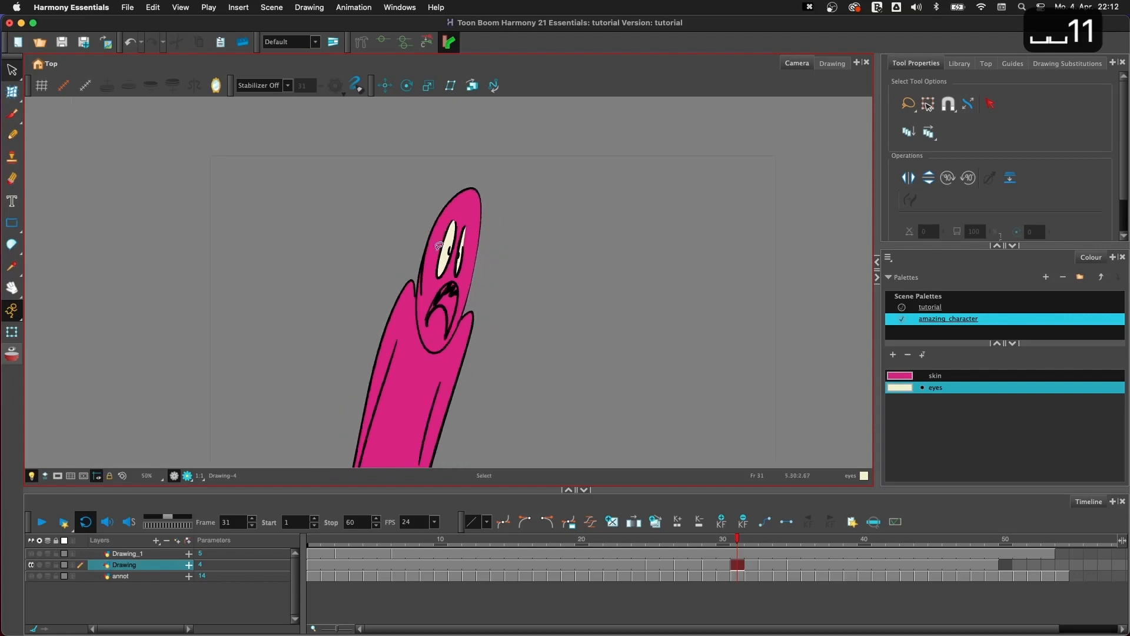
left_click(989, 112)
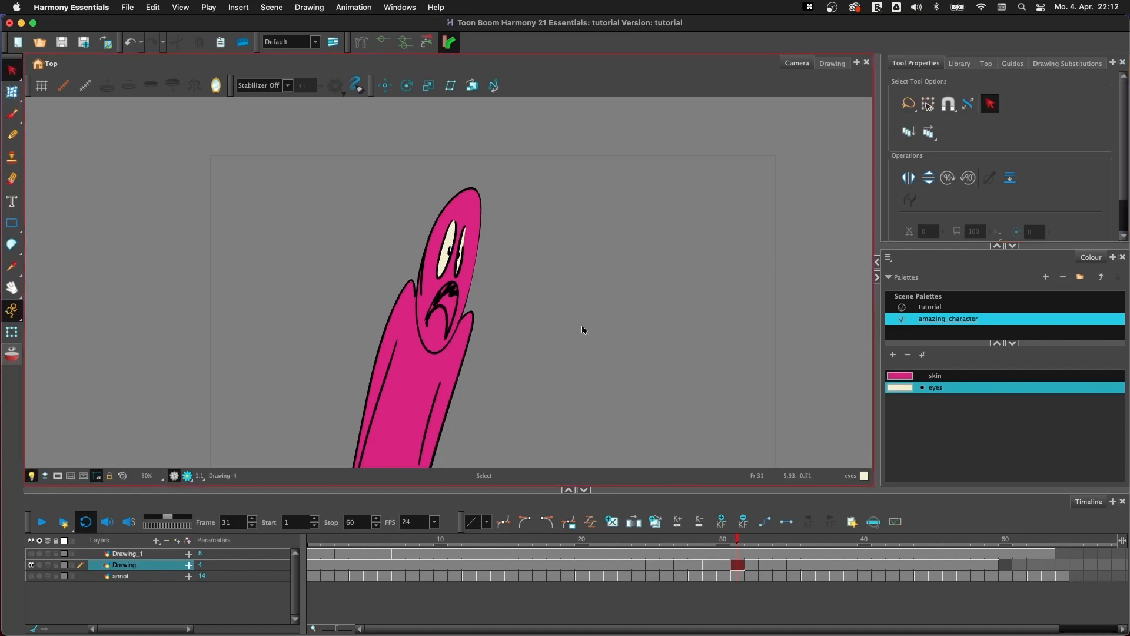
left_click_drag(583, 327, 630, 270)
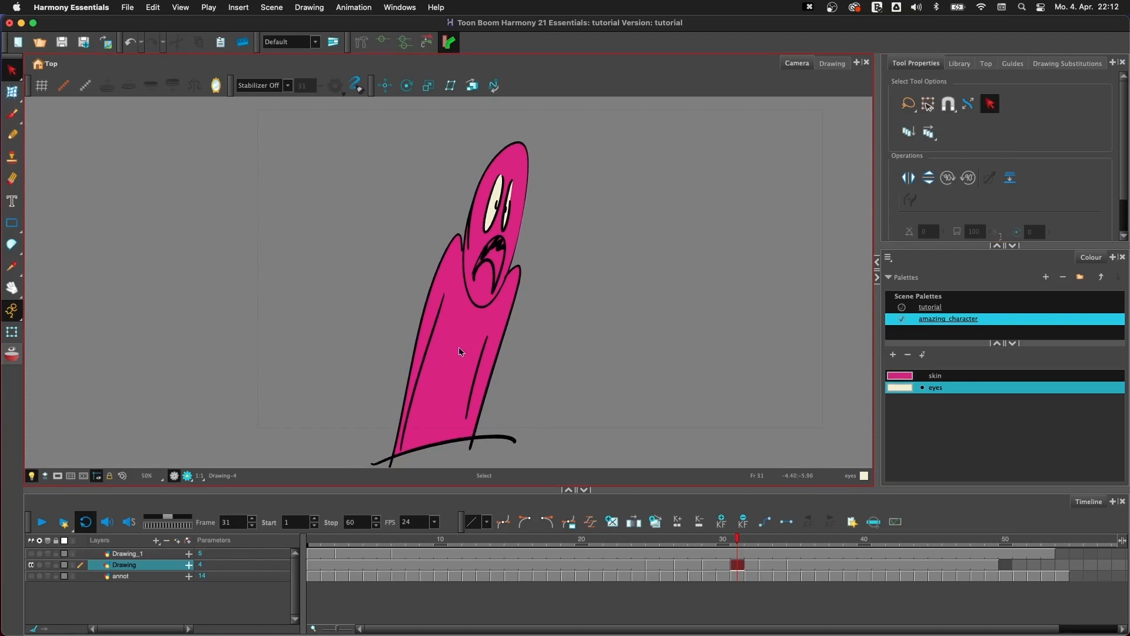
left_click(461, 330)
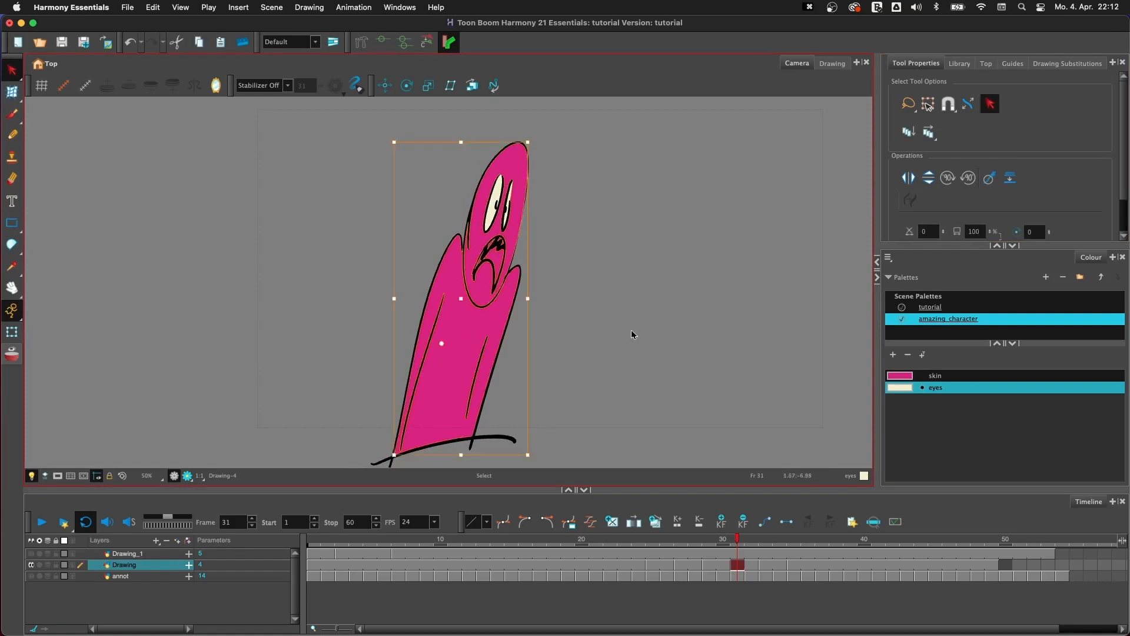
key("BackSpace")
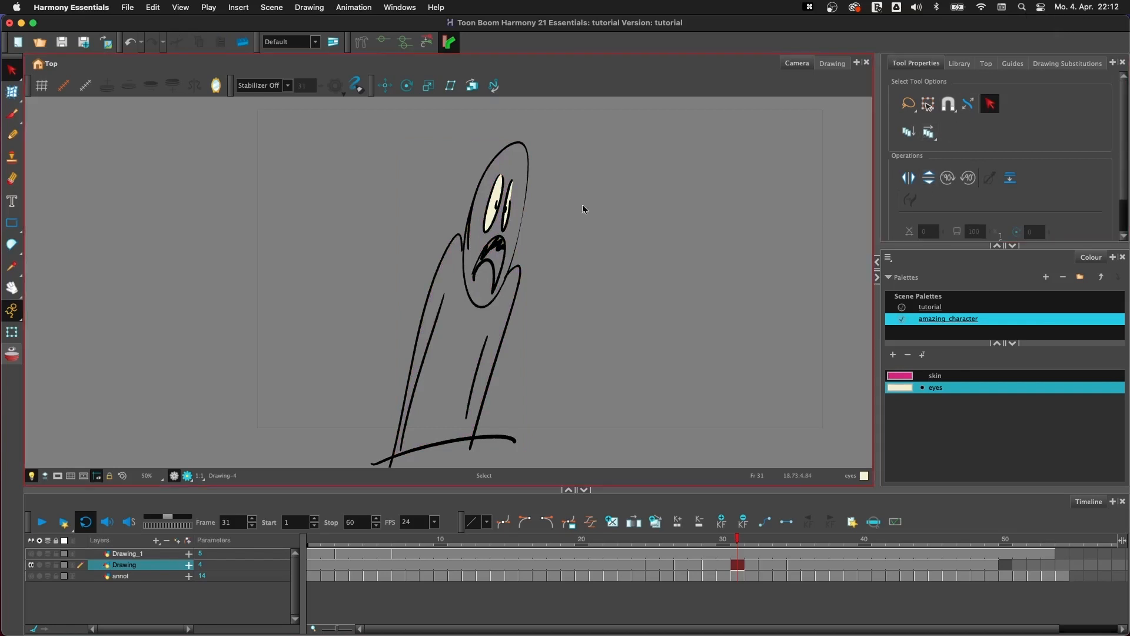
left_click(497, 196)
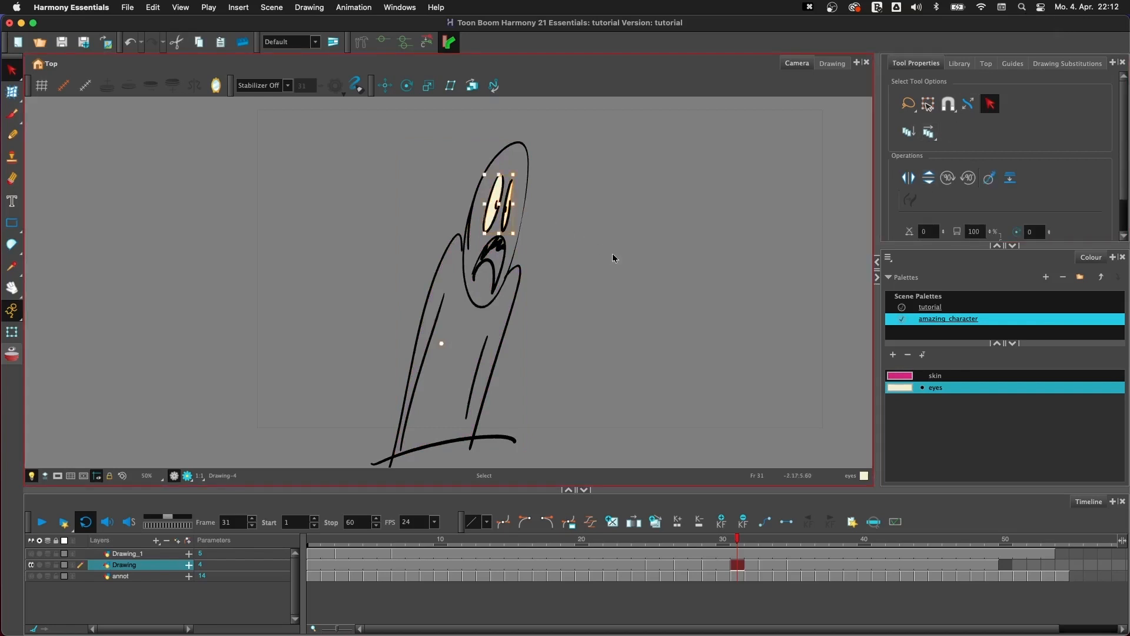
key("BackSpace")
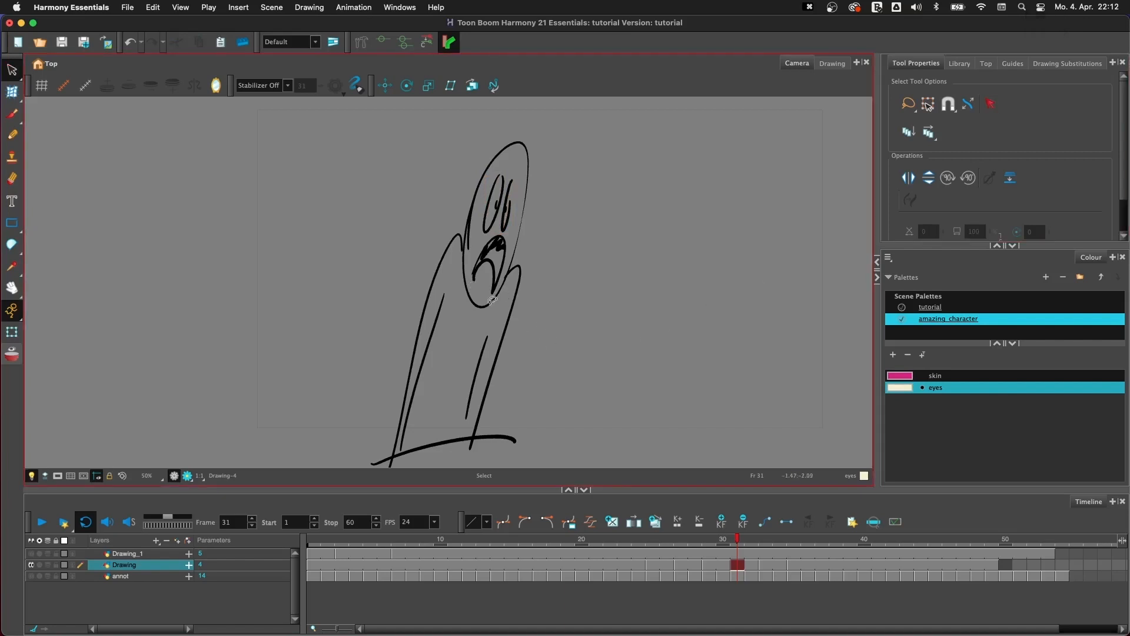
- Show the strokes and draw an invisible shading line with the Stroke tool inside the head's left edge, from its top to the chin
key("k")
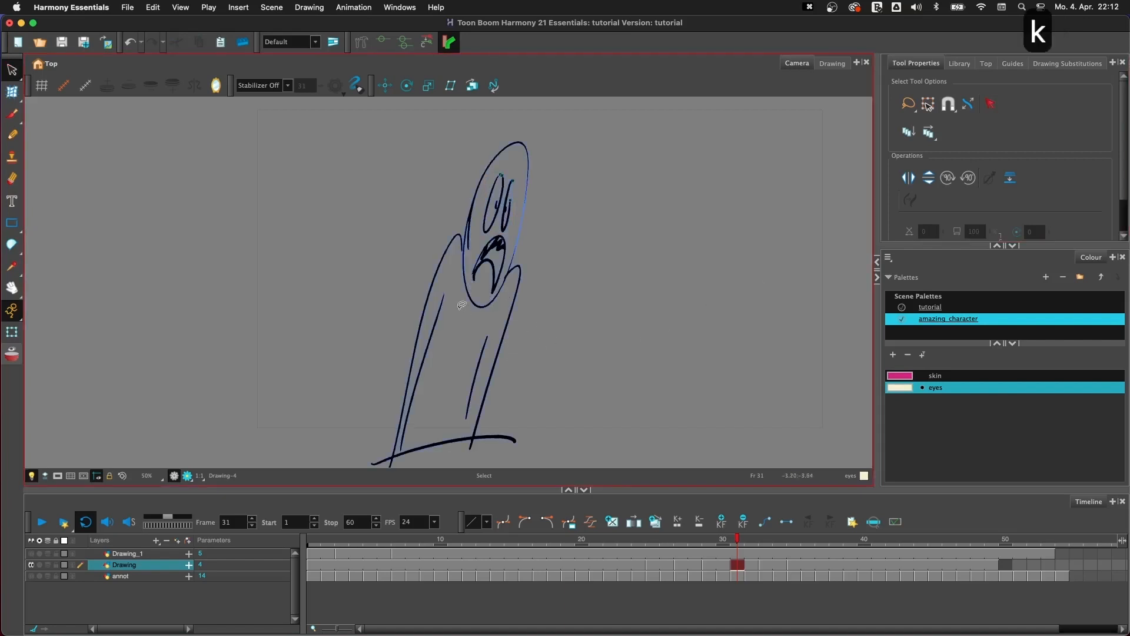
key("1")
key("2")
key("2")
key("space")
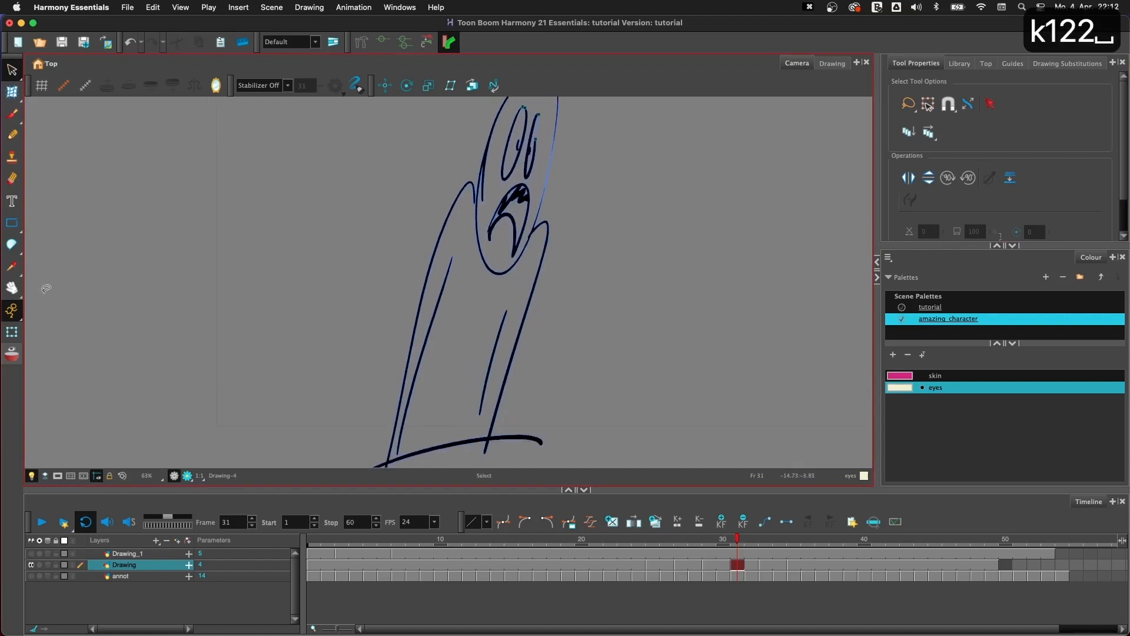
left_click(13, 244)
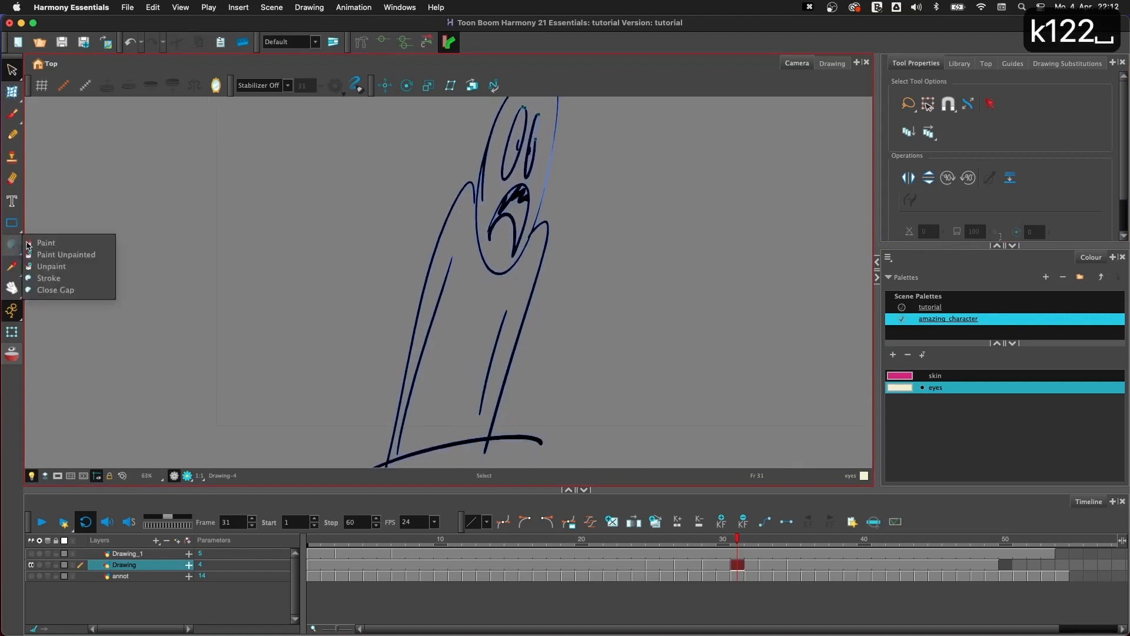
left_click(92, 278)
key("space")
mouse_move(505, 99)
left_mouse_down()
mouse_move(434, 166)
mouse_move(476, 146)
mouse_move(438, 187)
mouse_move(416, 267)
mouse_move(429, 359)
mouse_move(472, 318)
mouse_move(487, 257)
left_mouse_up()
key("space")
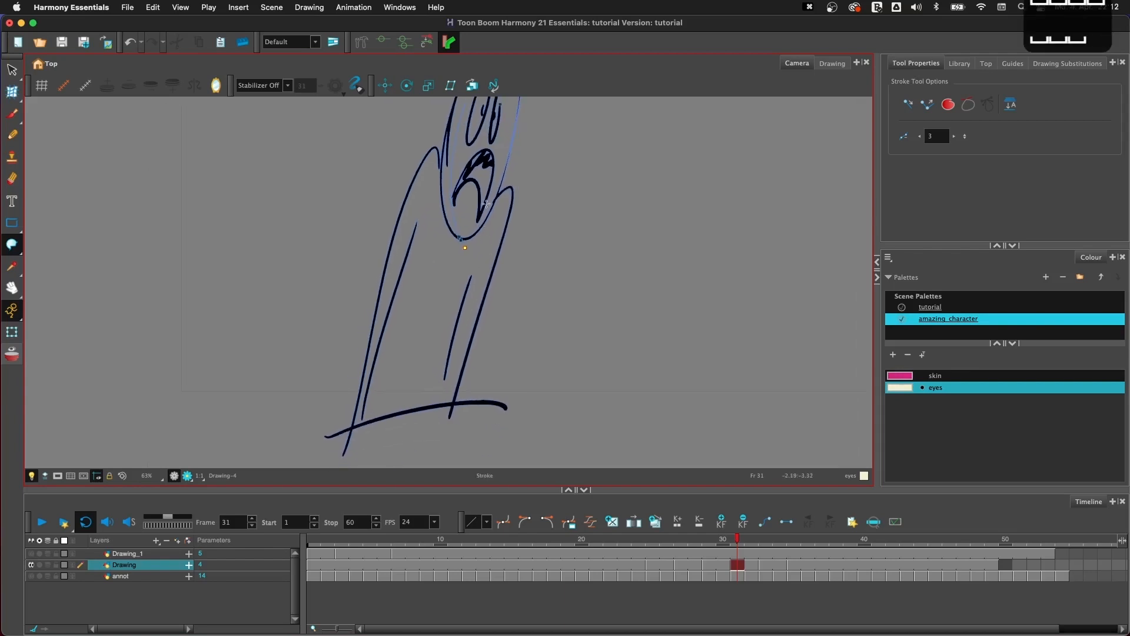
key("2")
key("space")
left_click_drag(517, 229, 482, 255)
- Try drawing a long line down the head with the Close Gap tool and undo it
left_click_drag(12, 245, 82, 290)
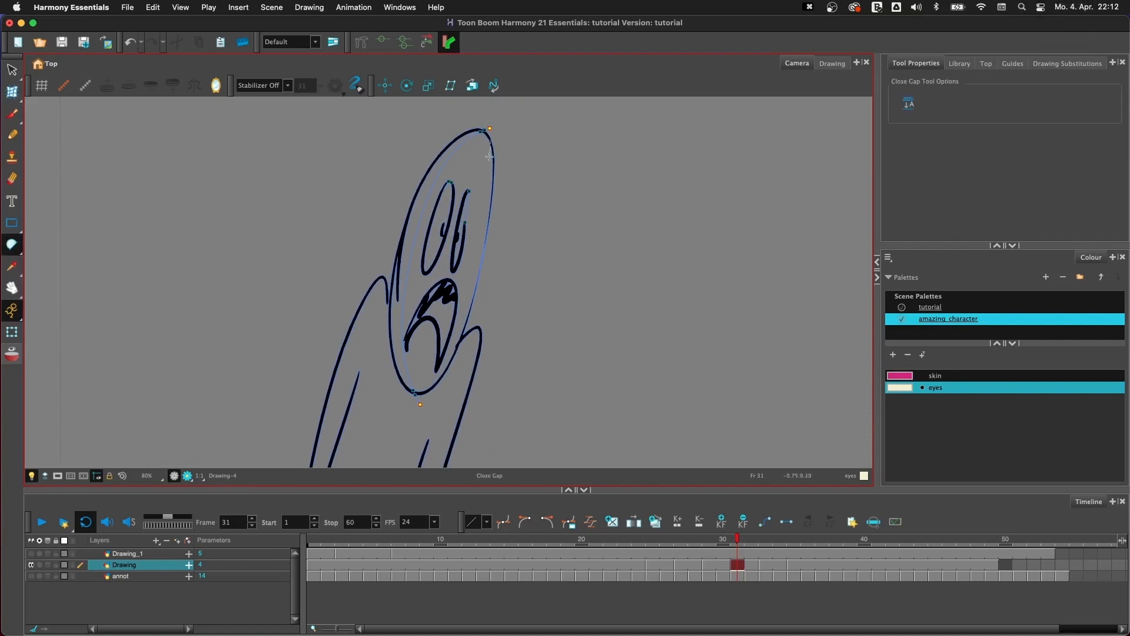
left_click_drag(489, 156, 462, 413)
key("super+z")
key("super+z")
key("super+z")
- Draw invisible shading lines down the left side of the body with the Stroke tool, using the Pulled String stabilizer
left_click(11, 244)
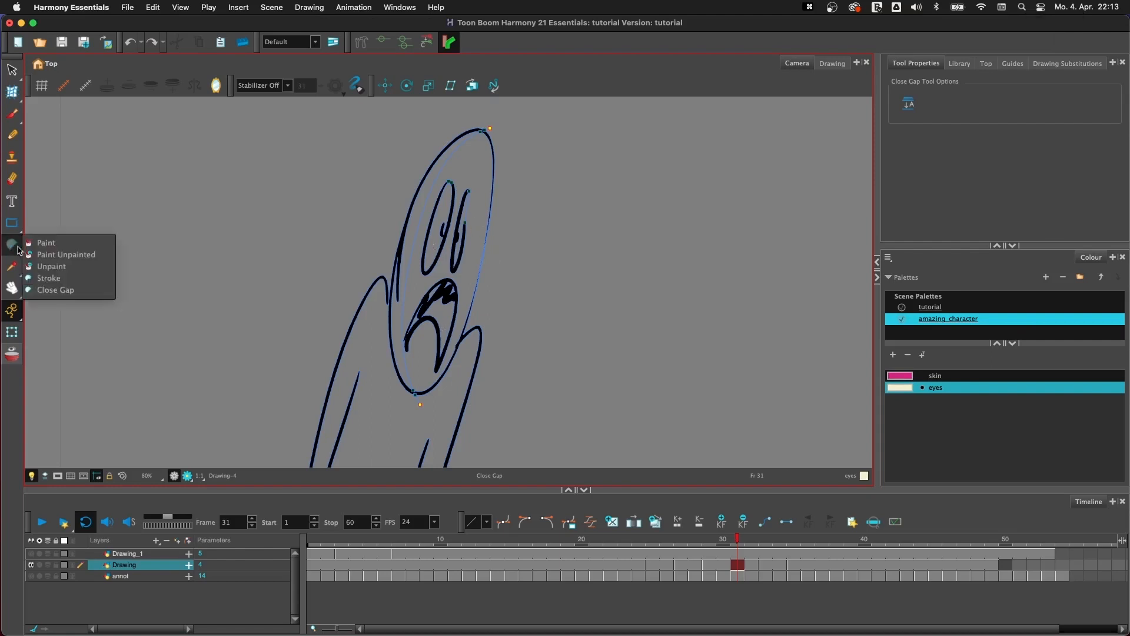
left_click(53, 278)
key("1")
key("1")
key("1")
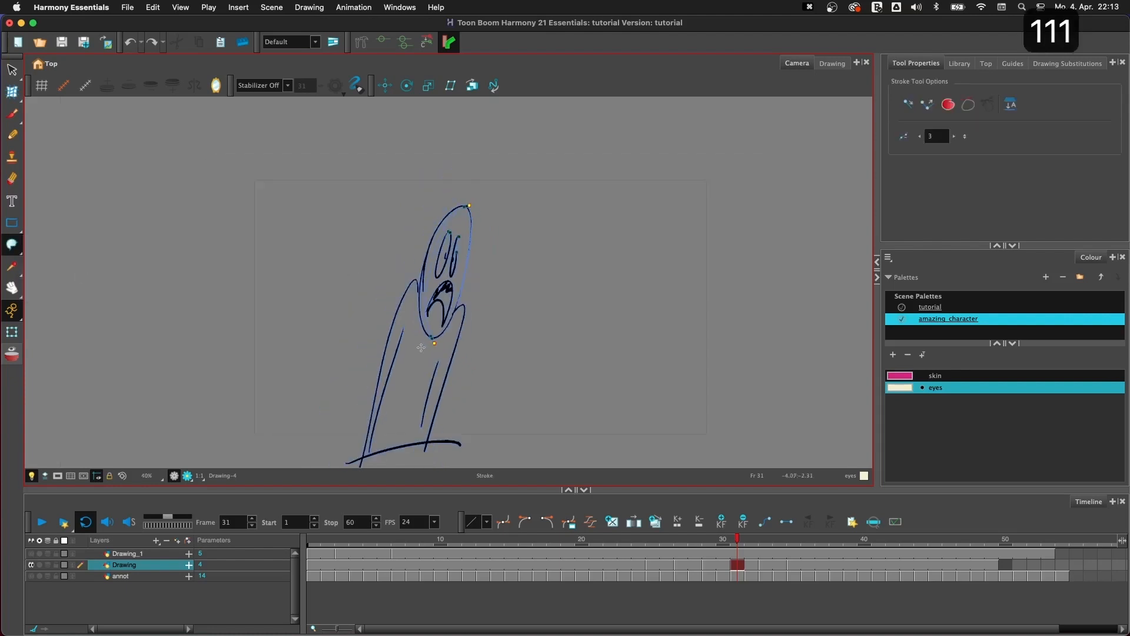
key("2")
key("2")
mouse_move(469, 172)
left_mouse_down()
mouse_move(430, 250)
mouse_move(380, 419)
left_mouse_up()
key("super+z")
left_click(288, 86)
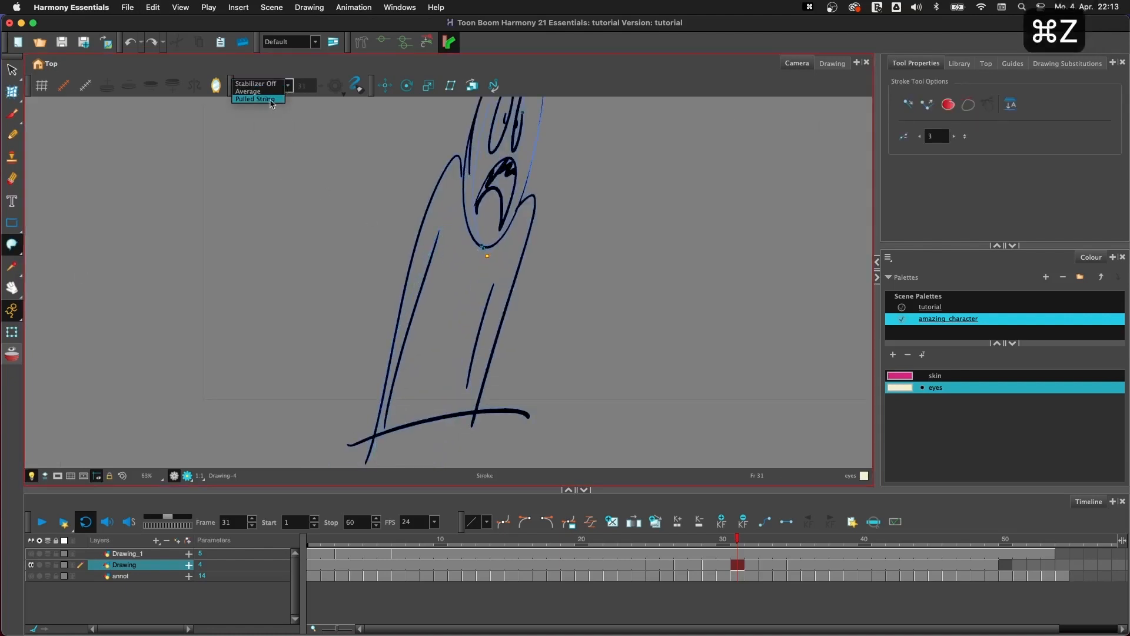
left_click(259, 99)
mouse_move(464, 167)
left_mouse_down()
mouse_move(404, 301)
mouse_move(364, 470)
left_mouse_up()
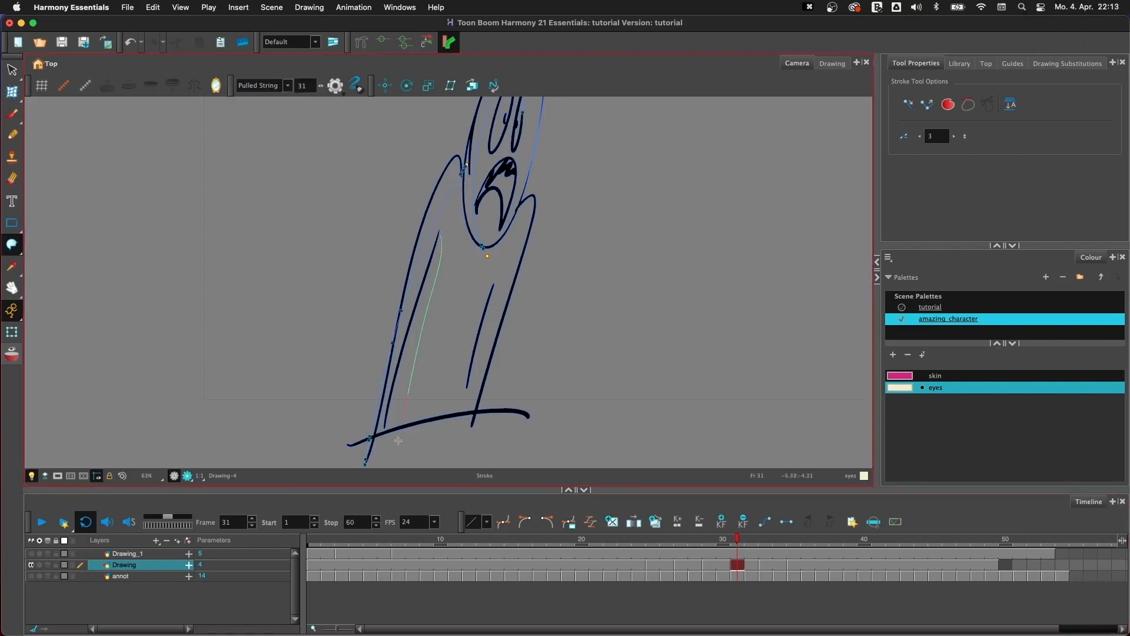
- Move the upper end point of the inner shading line onto the tip of the left body crease with the Contour Editor
left_click_drag(537, 290, 487, 318)
key("2")
key("2")
key("2")
key("2")
key("2")
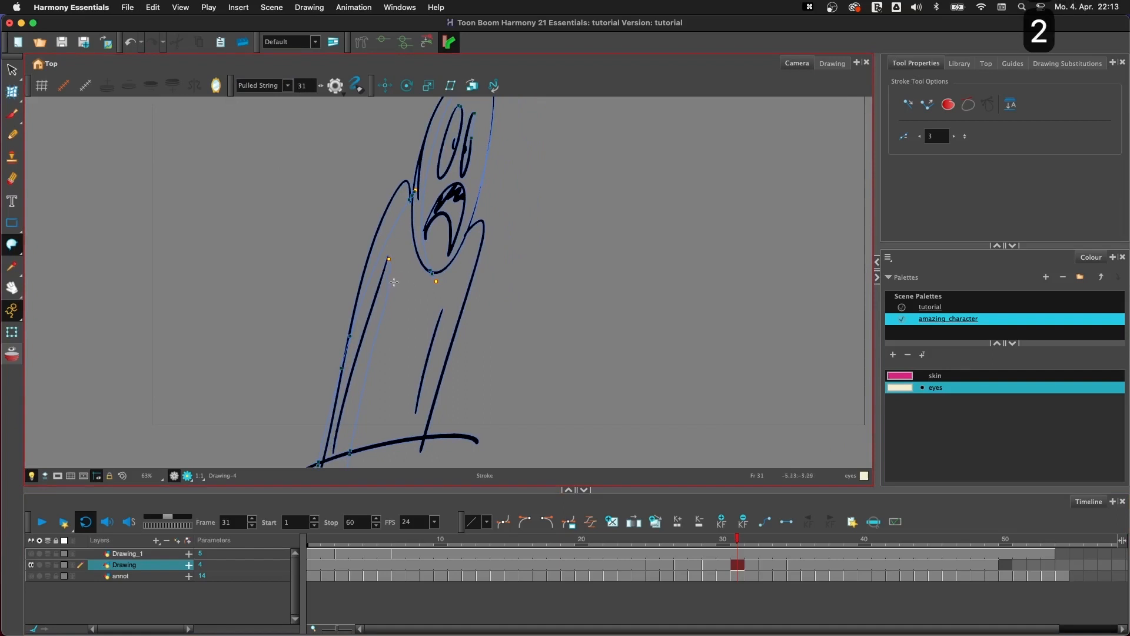
key("2")
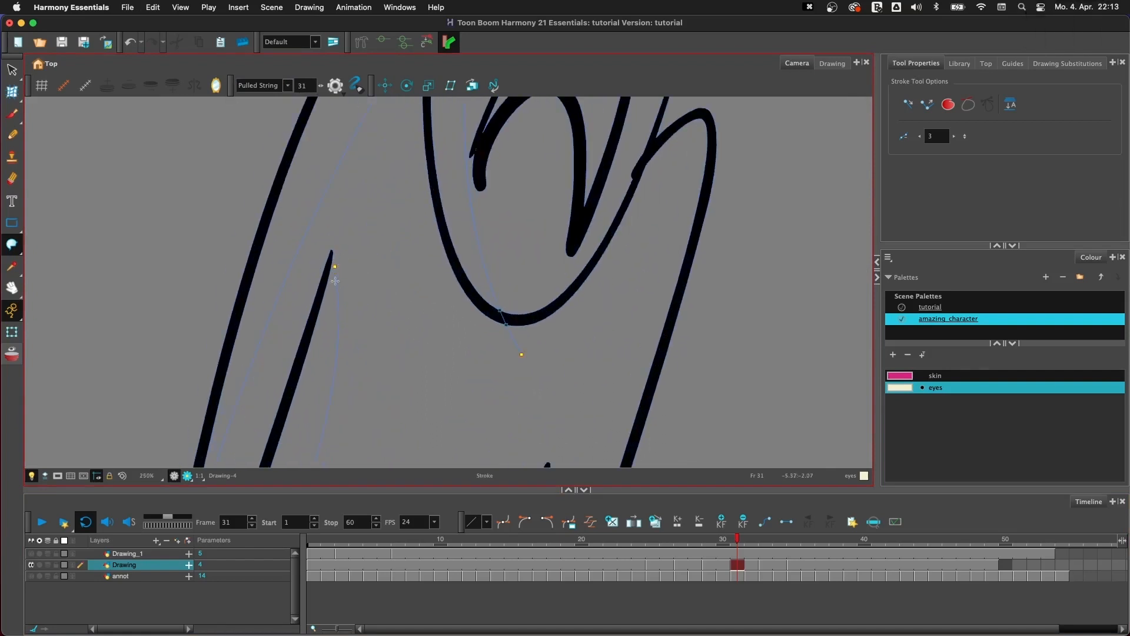
left_click(12, 92)
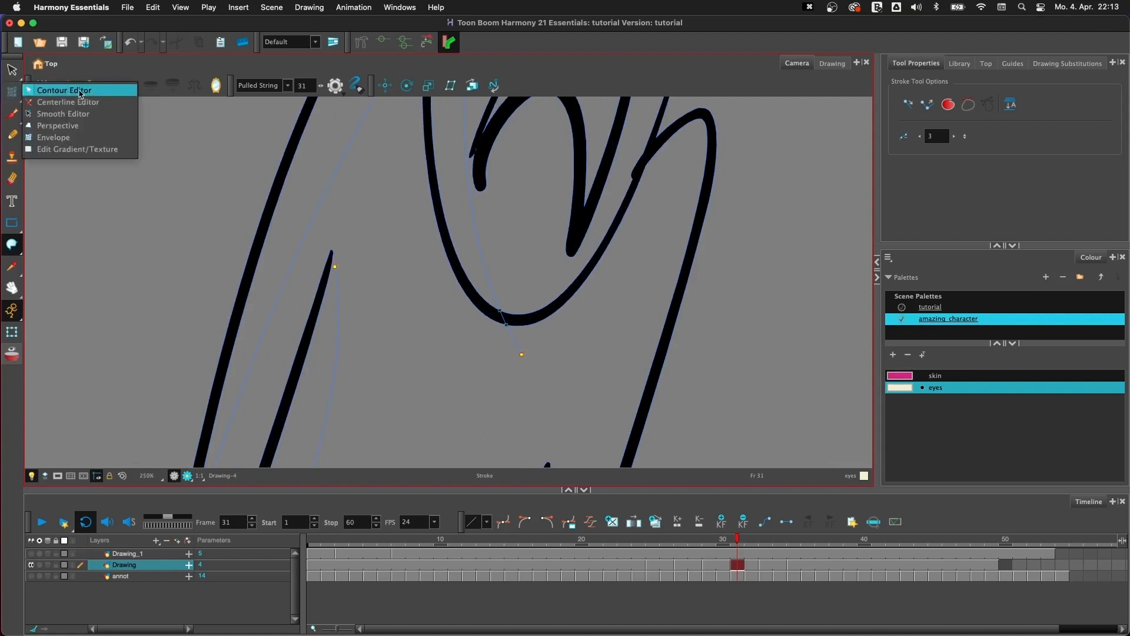
left_click(59, 87)
left_click_drag(334, 258, 330, 259)
left_click(351, 263)
- Choose the Paint tool and the skin colour, try filling the body, and undo the fill
key("1")
key("1")
key("1")
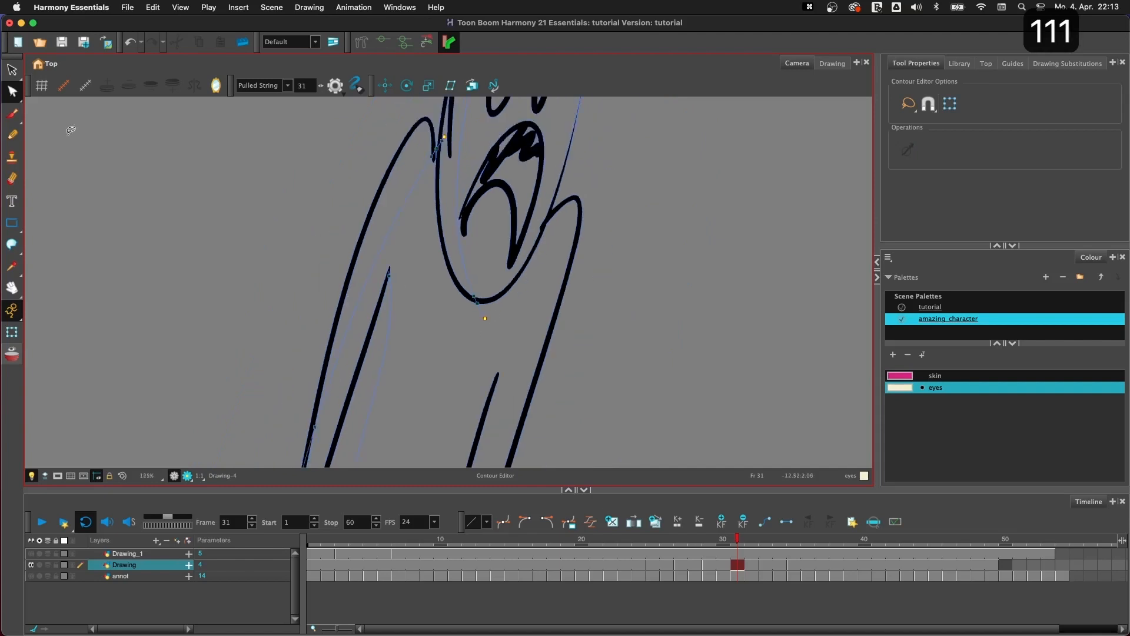
key("1")
key("1")
key("1")
key("1")
key("2")
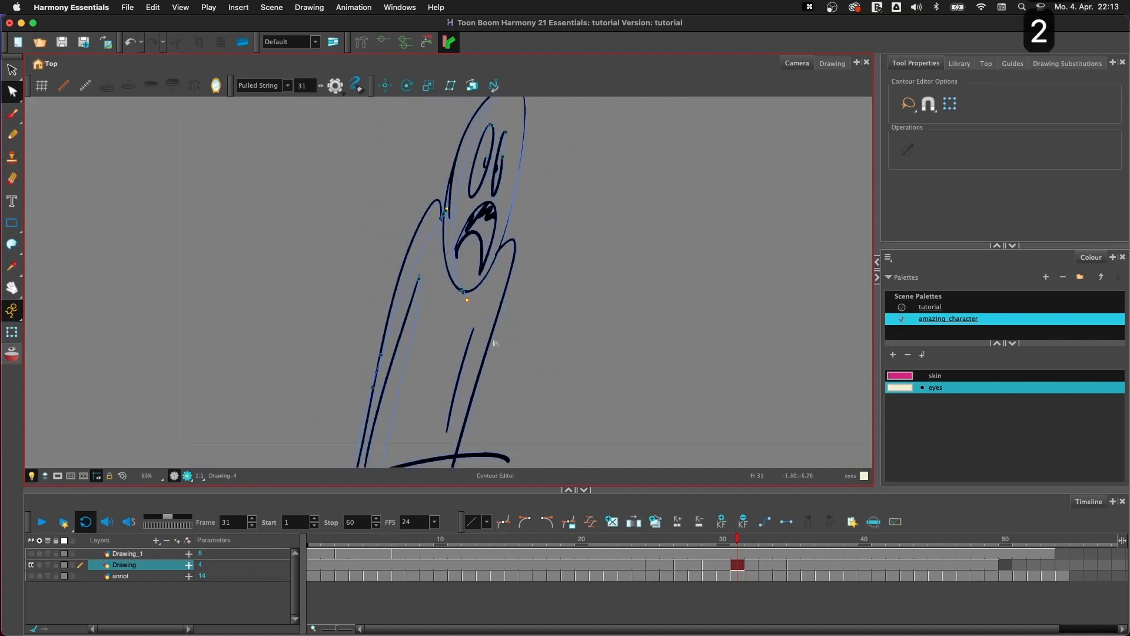
key("space")
mouse_move(512, 321)
left_mouse_down()
mouse_move(523, 309)
mouse_move(499, 305)
left_mouse_up()
key("1")
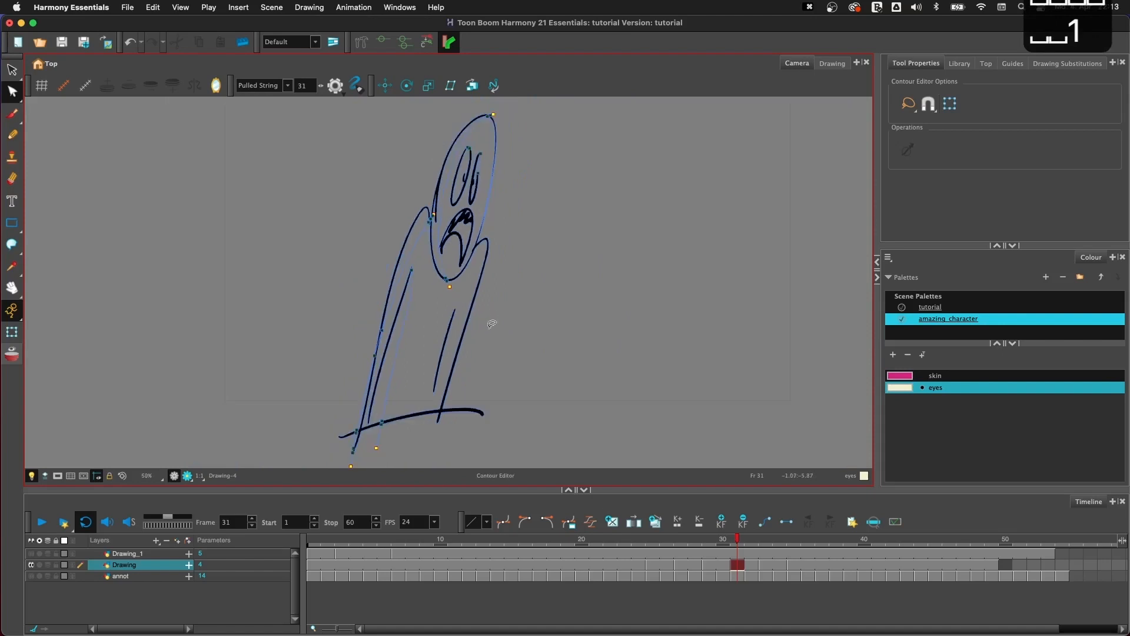
left_click_drag(12, 243, 59, 254)
left_click(935, 376)
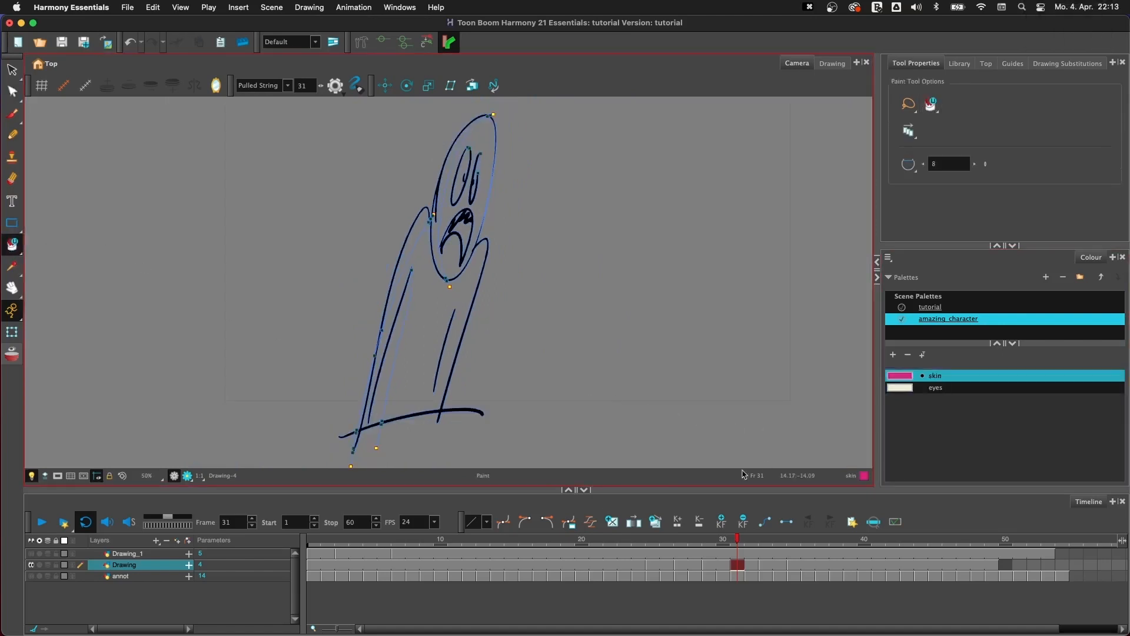
left_click(427, 325)
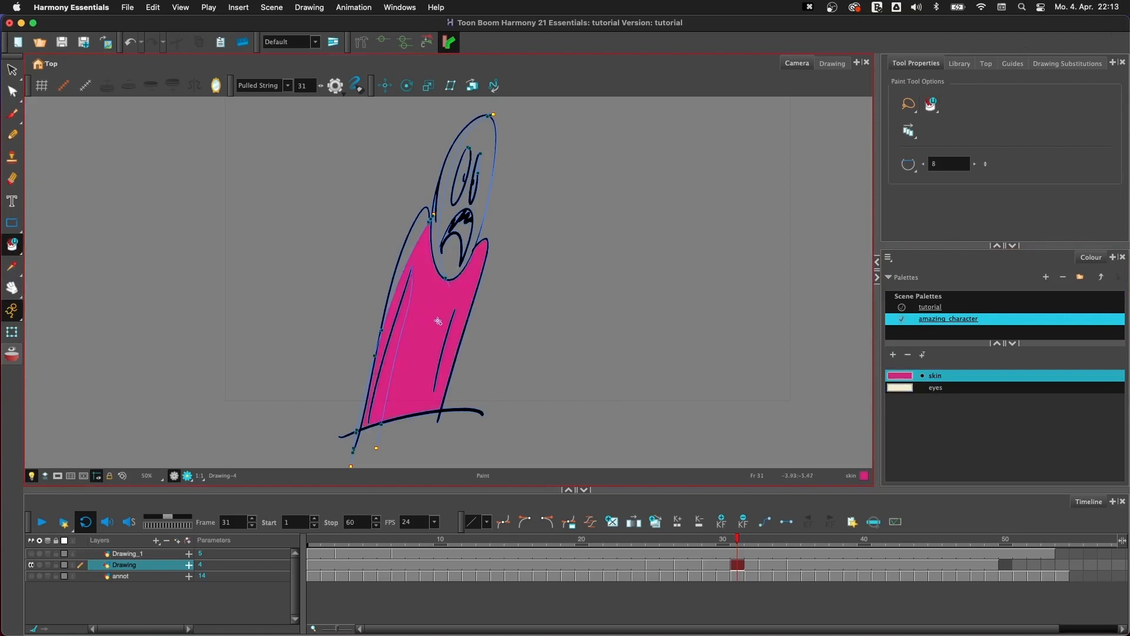
key("super+z")
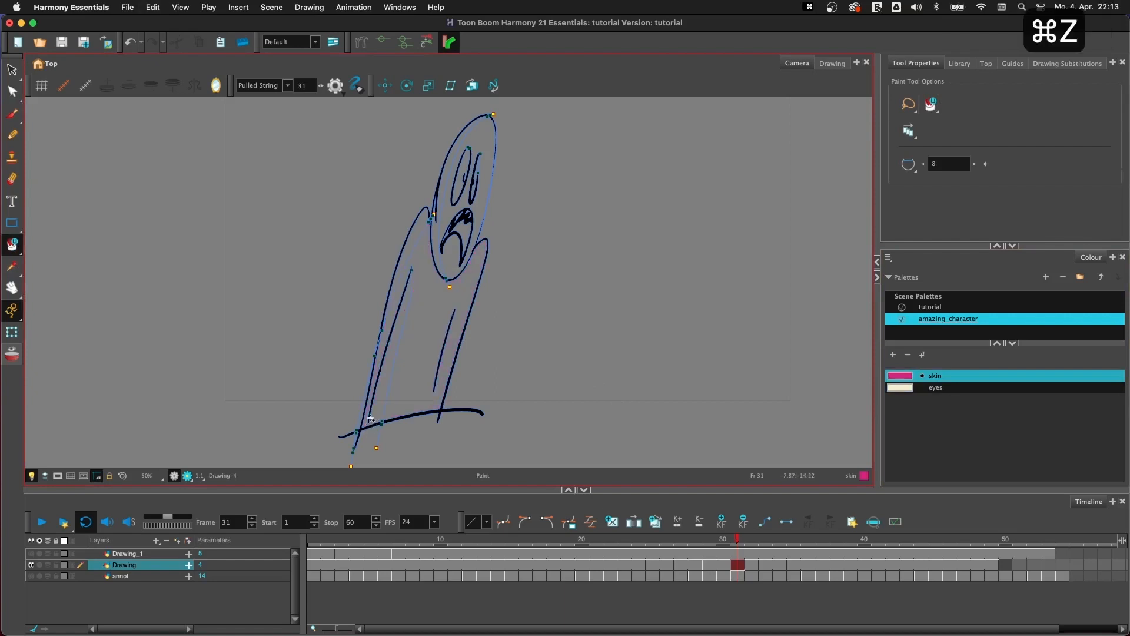
- Close the gap between the lower end of the left body crease and the ground line with the Close Gap tool
key("space")
left_click_drag(382, 432, 444, 356)
key("2")
key("2")
key("2")
key("2")
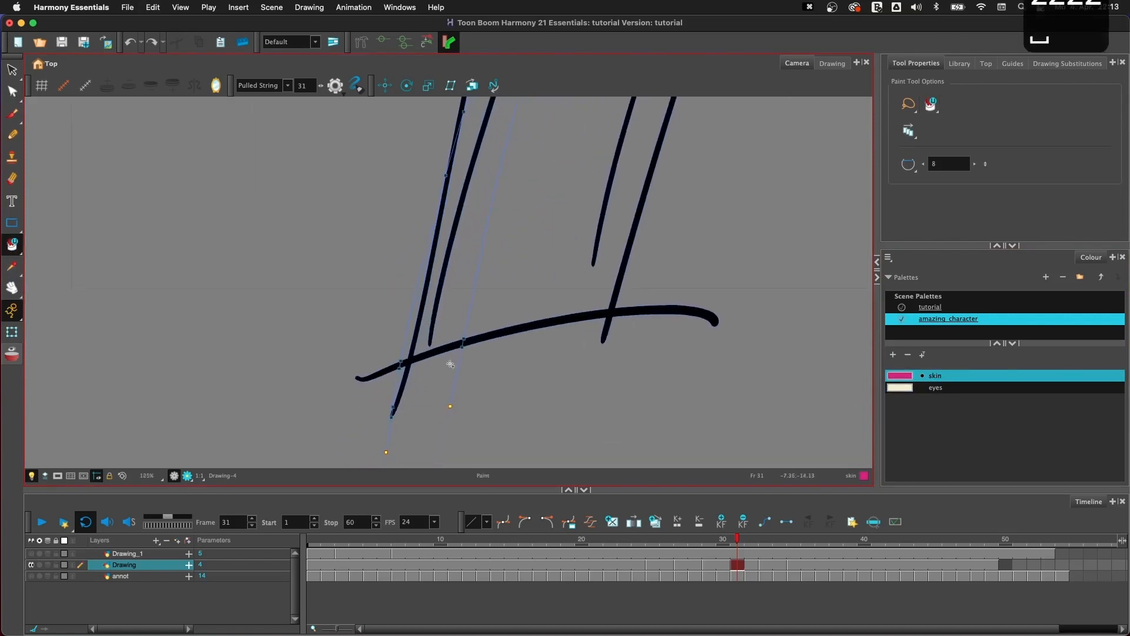
key("c")
left_click_drag(429, 339, 428, 406)
key("1")
key("1")
key("1")
key("1")
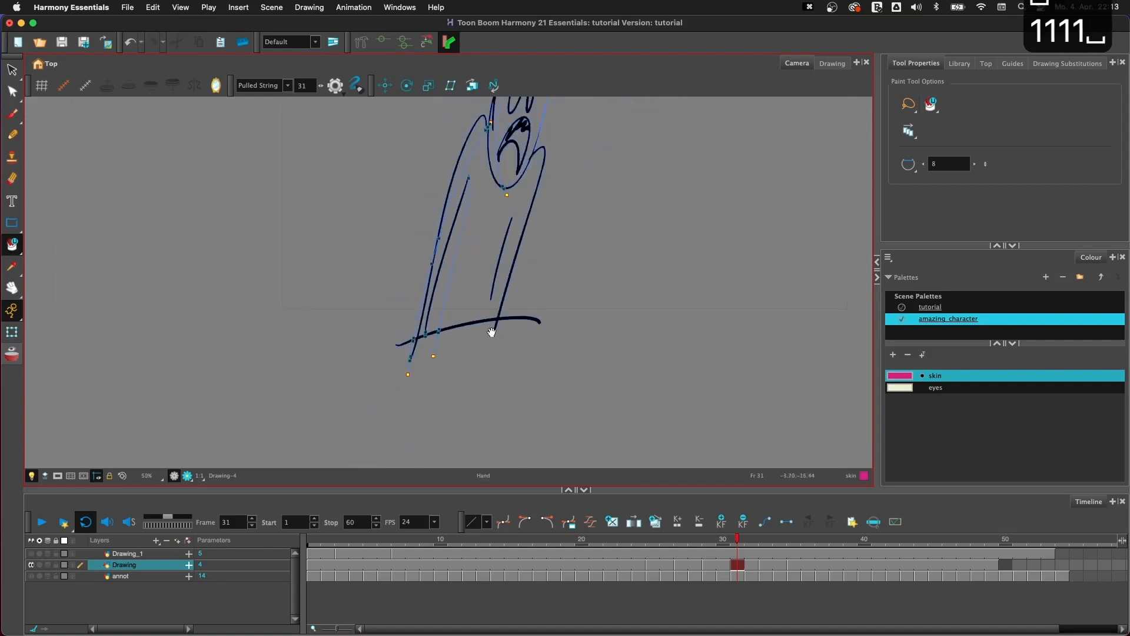
- Fill the lit areas of the body and the head with the skin colour
key("space")
left_click(463, 321)
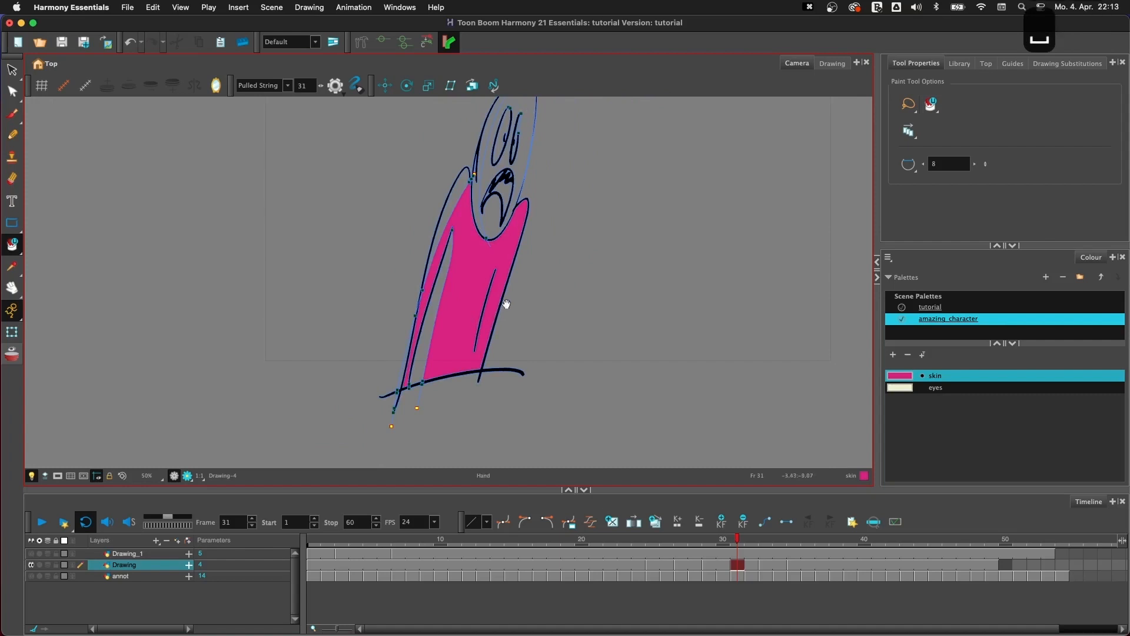
scroll(502, 302, "up", 3)
left_click(483, 279)
key("1")
key("1")
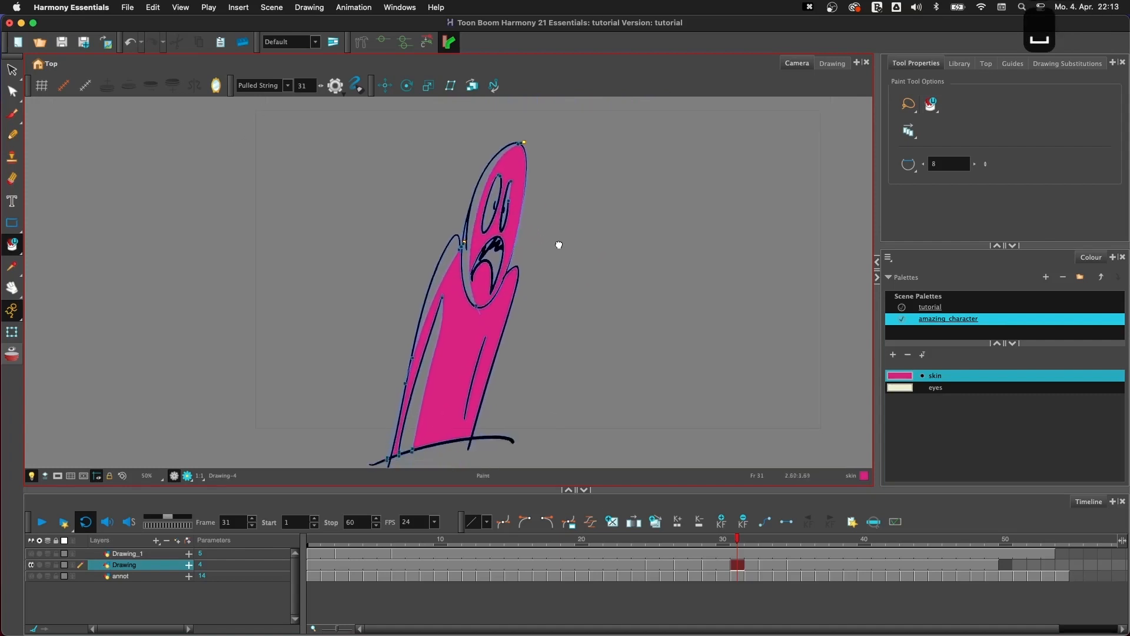
- Add a dark purple swatch (H 316, S 68, V 35) to the amazing_character palette and fill the head's shadow strip with it
key("2")
key("2")
key("space")
mouse_move(564, 312)
left_mouse_down()
mouse_move(580, 298)
mouse_move(574, 308)
left_mouse_up()
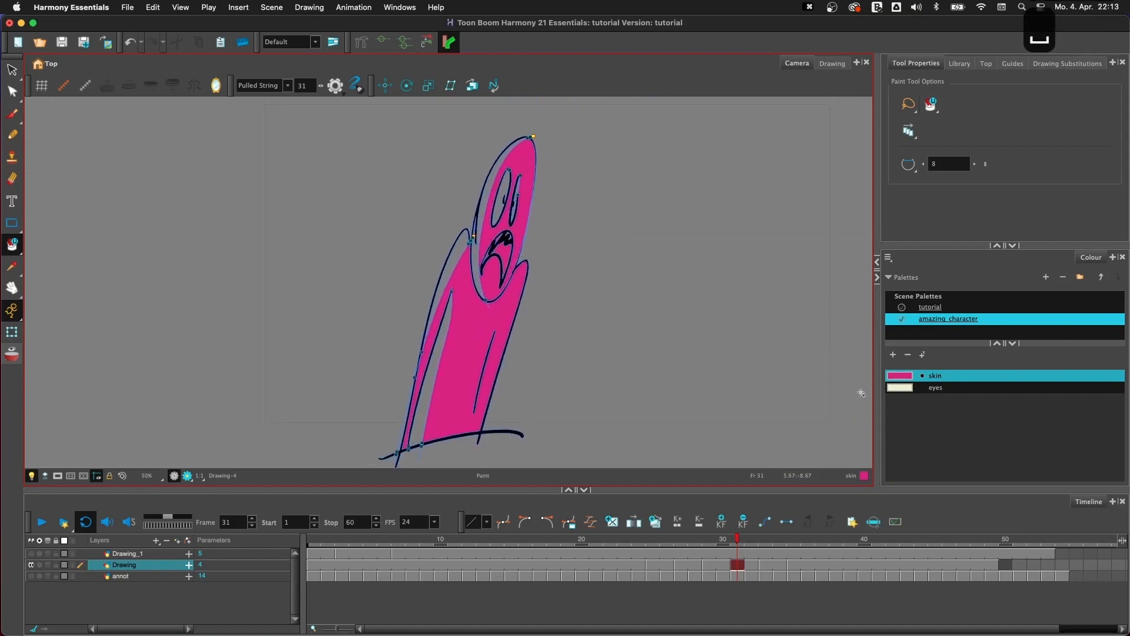
left_click(893, 354)
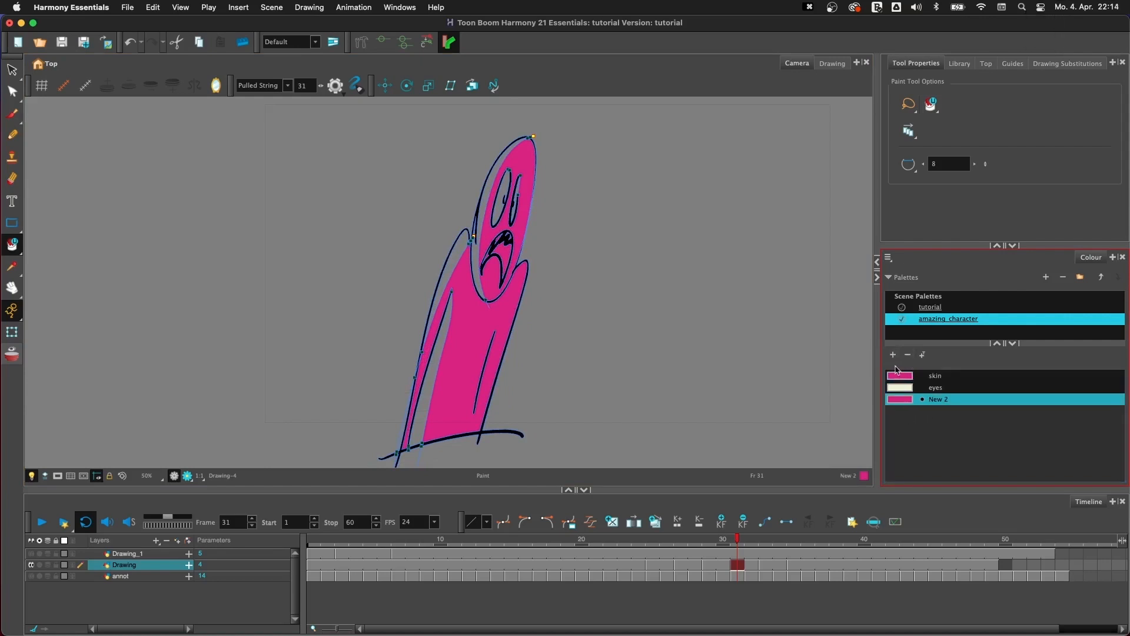
double_click(899, 403)
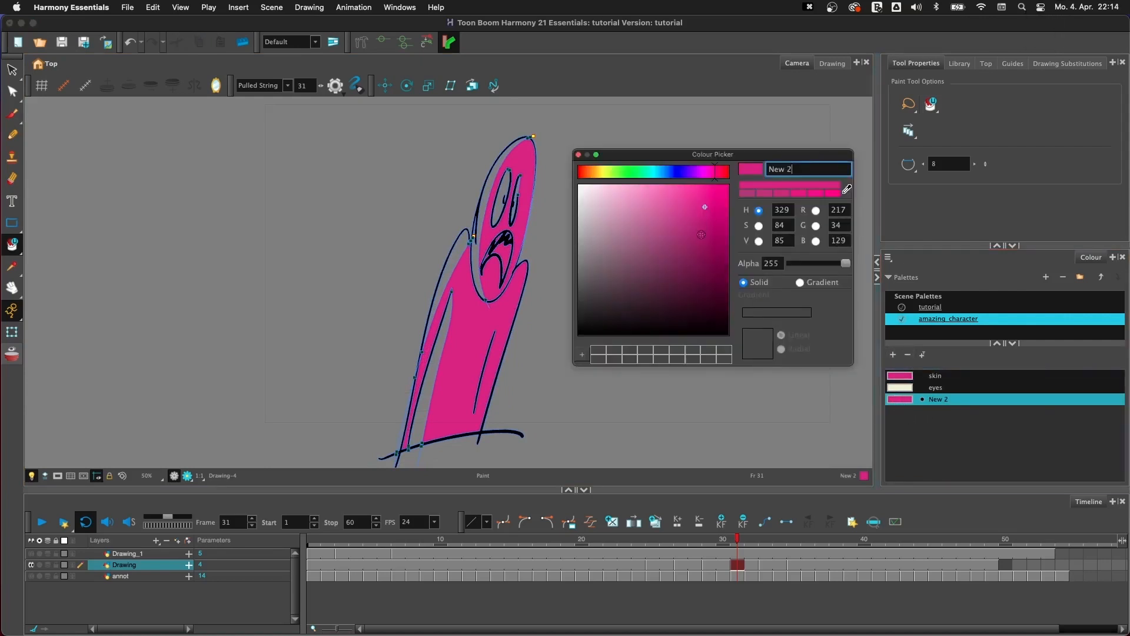
left_click(748, 194)
left_click(747, 194)
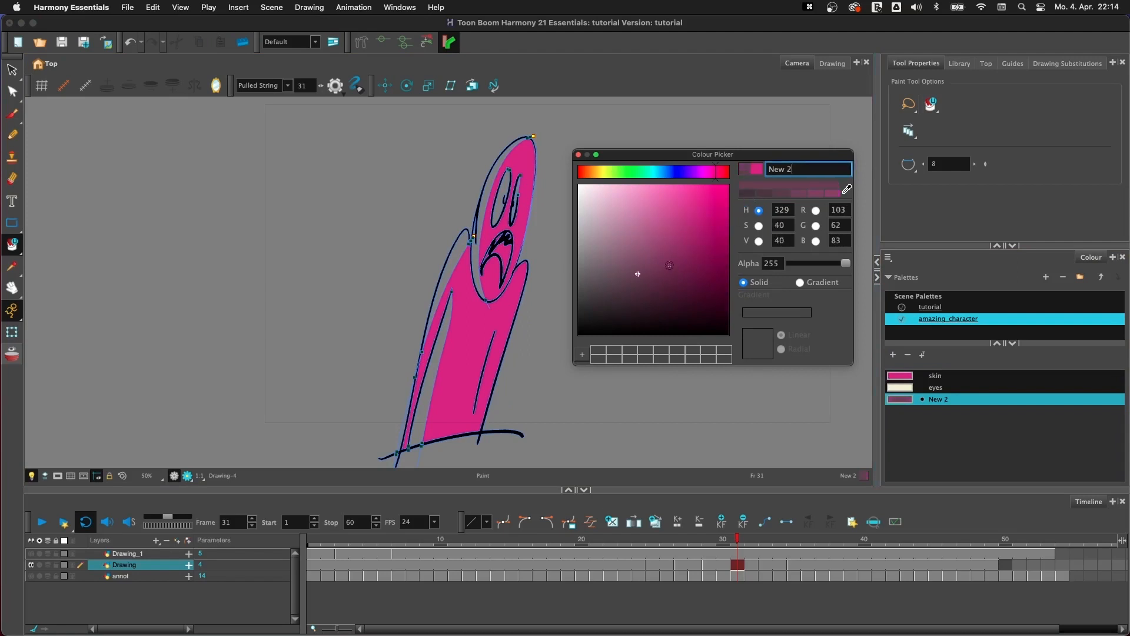
left_click_drag(639, 276, 680, 283)
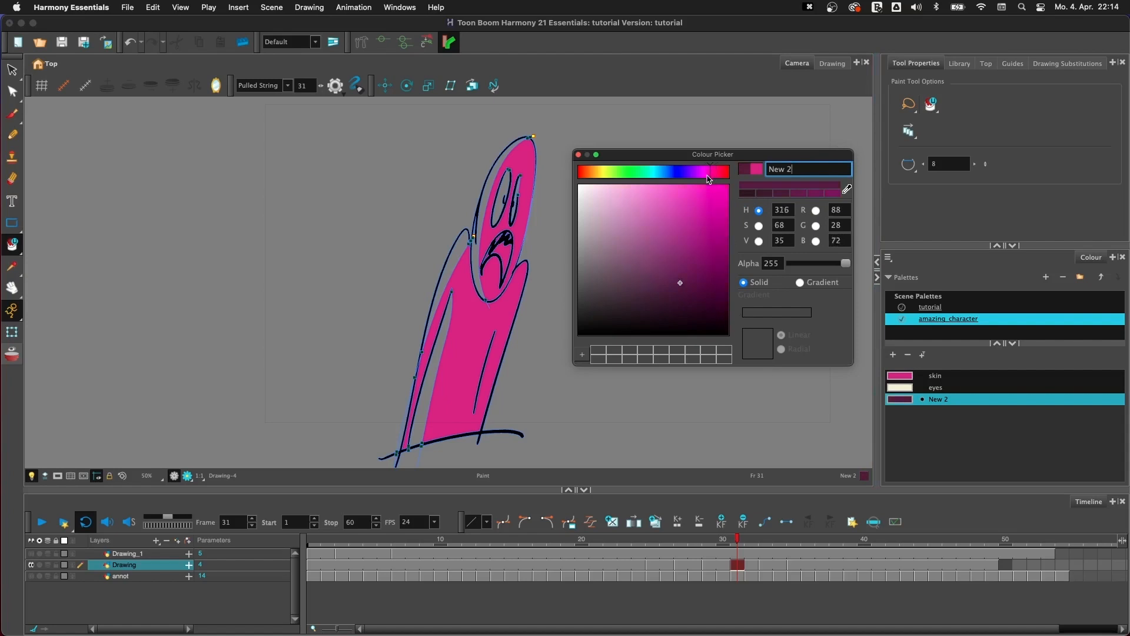
left_click(578, 154)
left_click(483, 219)
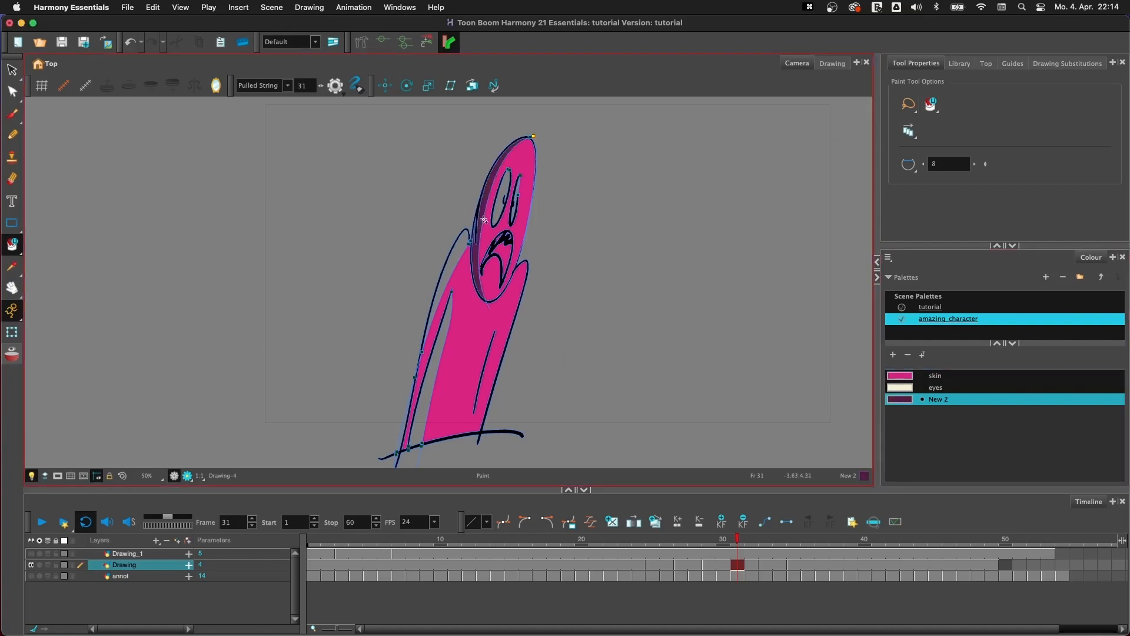
- Try filling the body's two shadow areas with the dark purple, and undo the last three shadow fills
left_click(450, 297)
left_click(442, 400)
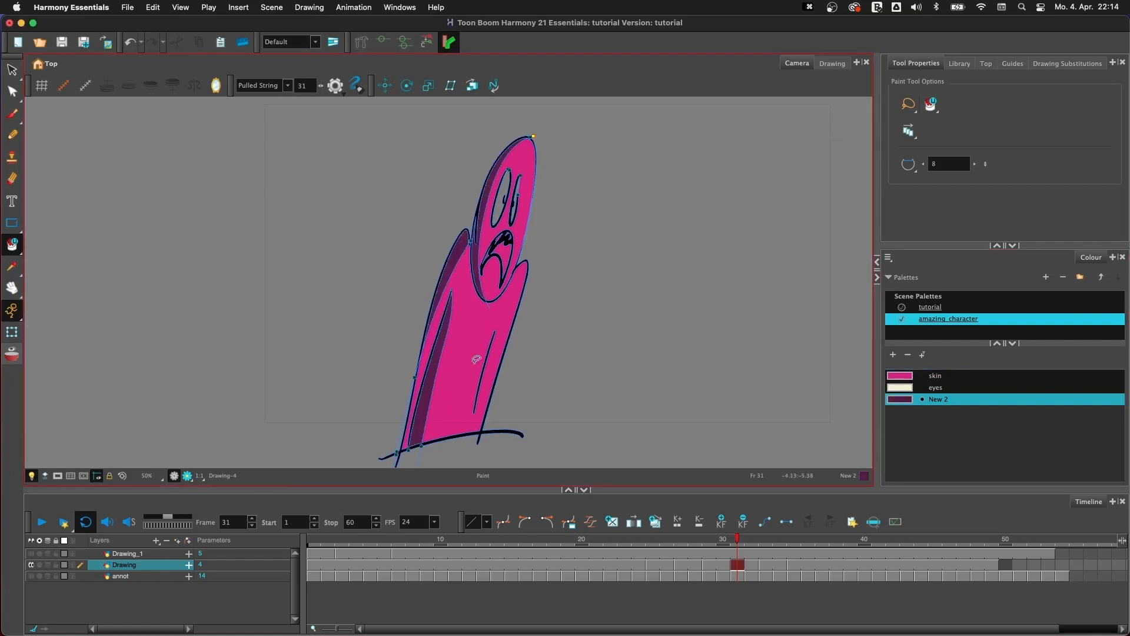
key("super+z")
key("super+z")
key("super+z")
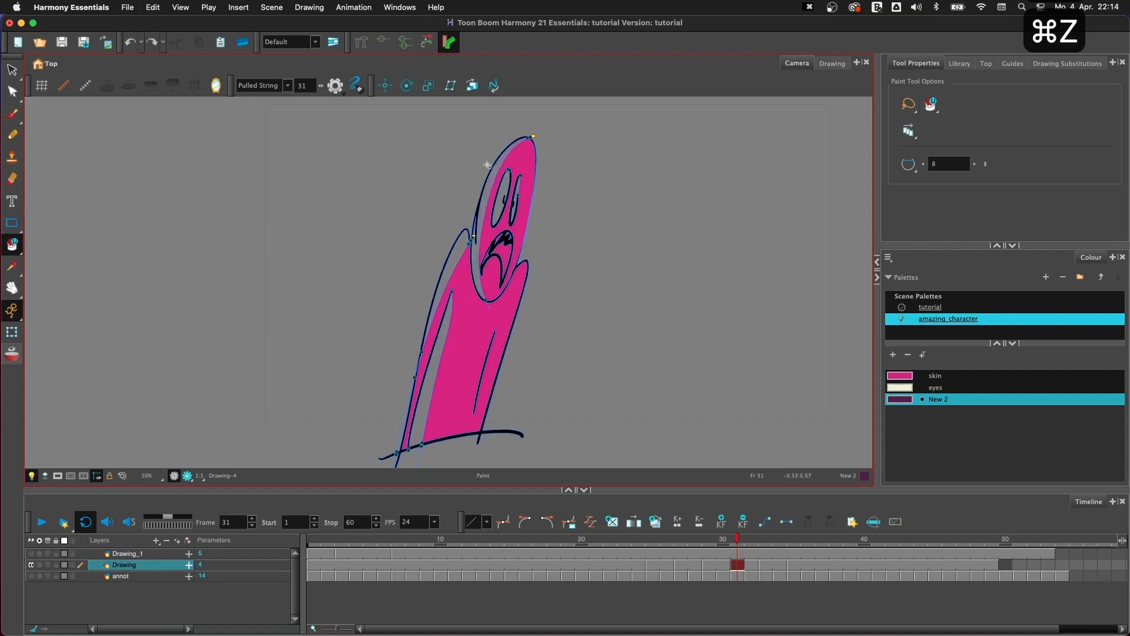
- Fill the shadow areas of the head and body with the dark purple colour
left_click(482, 233)
left_click(438, 376)
key("space")
left_click_drag(569, 323, 533, 335)
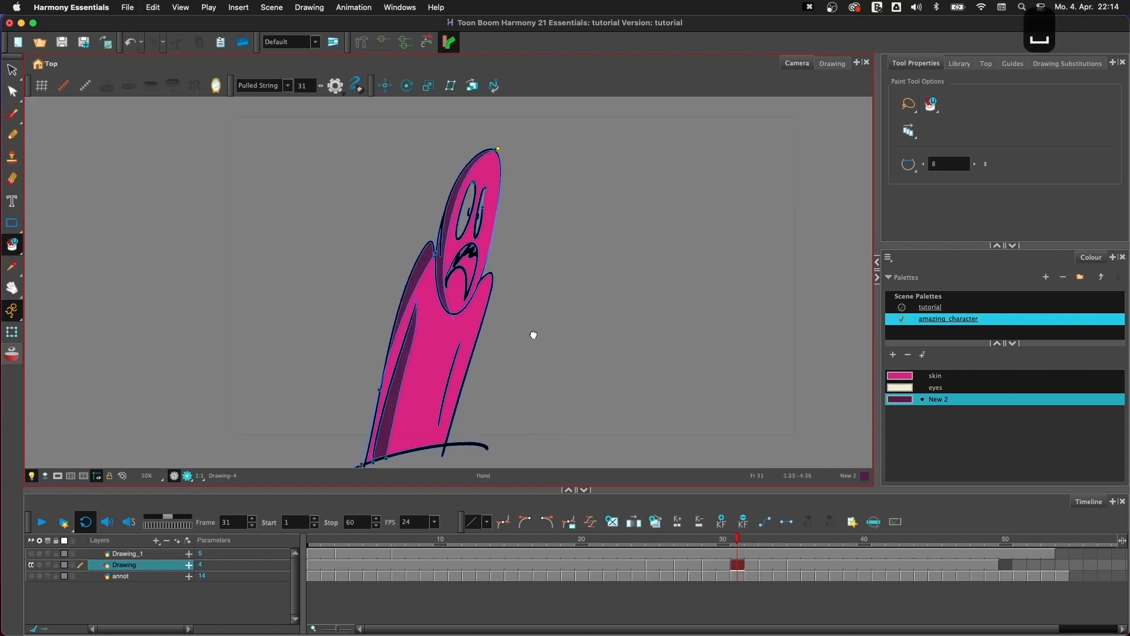
- Fill both eyes with the eyes colour, and hide the display of the invisible strokes
left_click(936, 387)
left_click(466, 209)
left_click(481, 212)
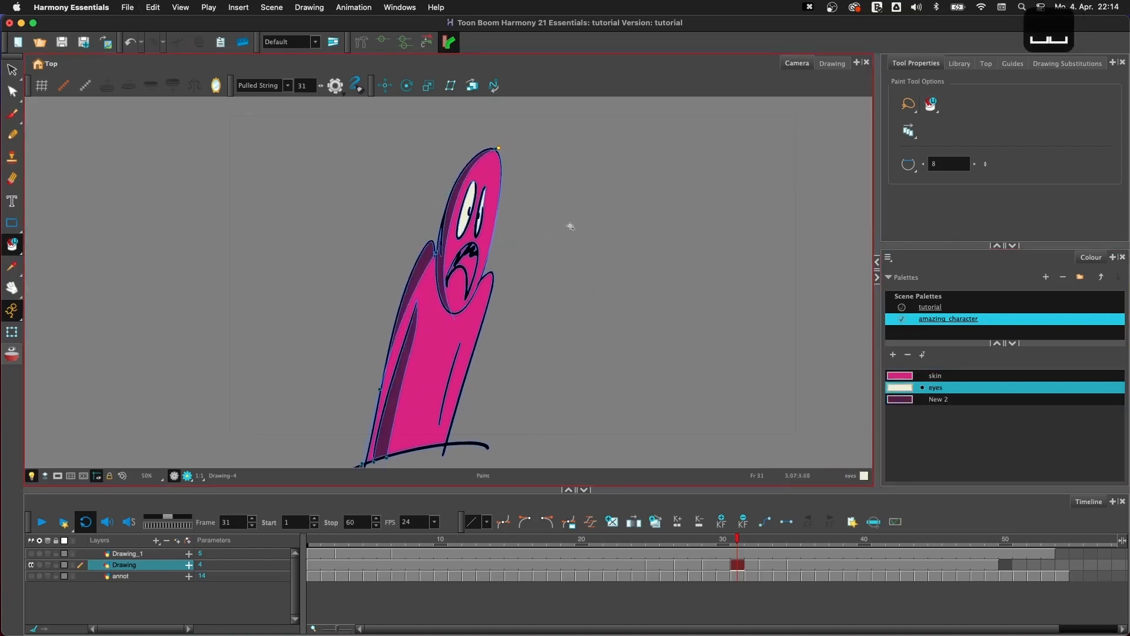
key("k")
key("1")
key("1")
key("2")
key("space")
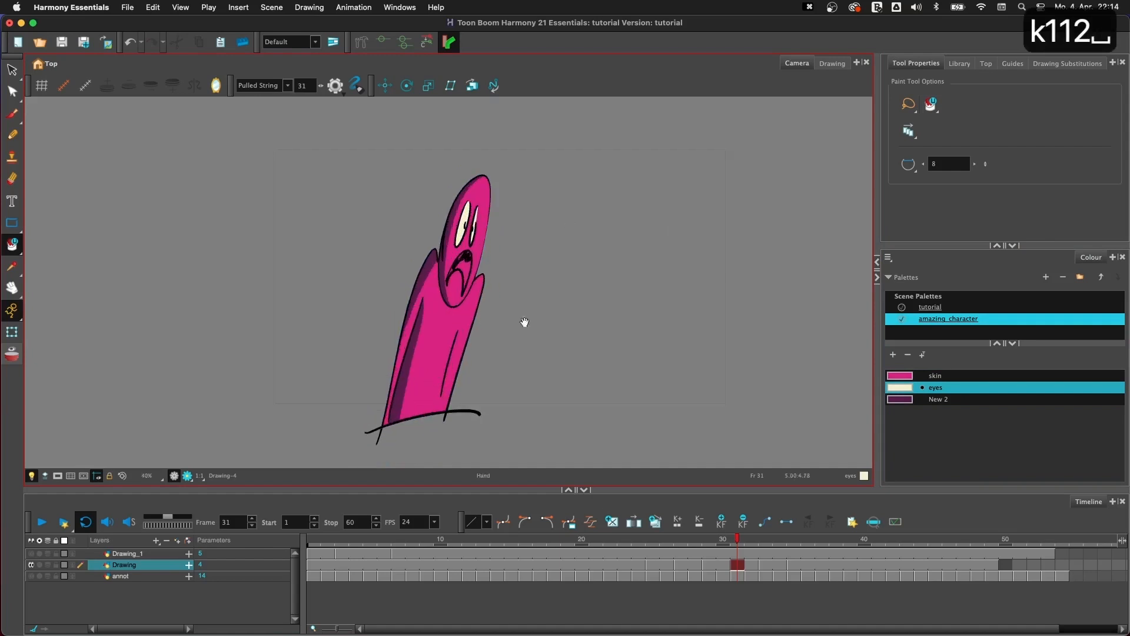
left_click_drag(524, 322, 546, 308)
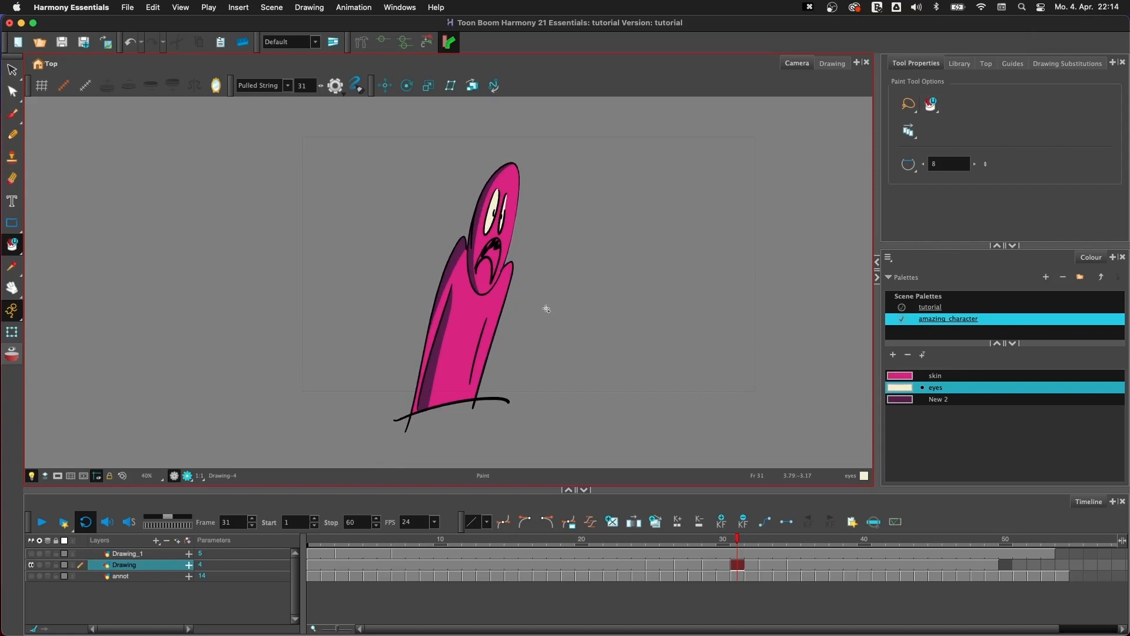
- Flip back through the layer's drawings to check their painted fills, ending on the first drawing
key("f")
key("f")
key("g")
key("g")
key("g")
key("f")
key("f")
key("f")
key("f")
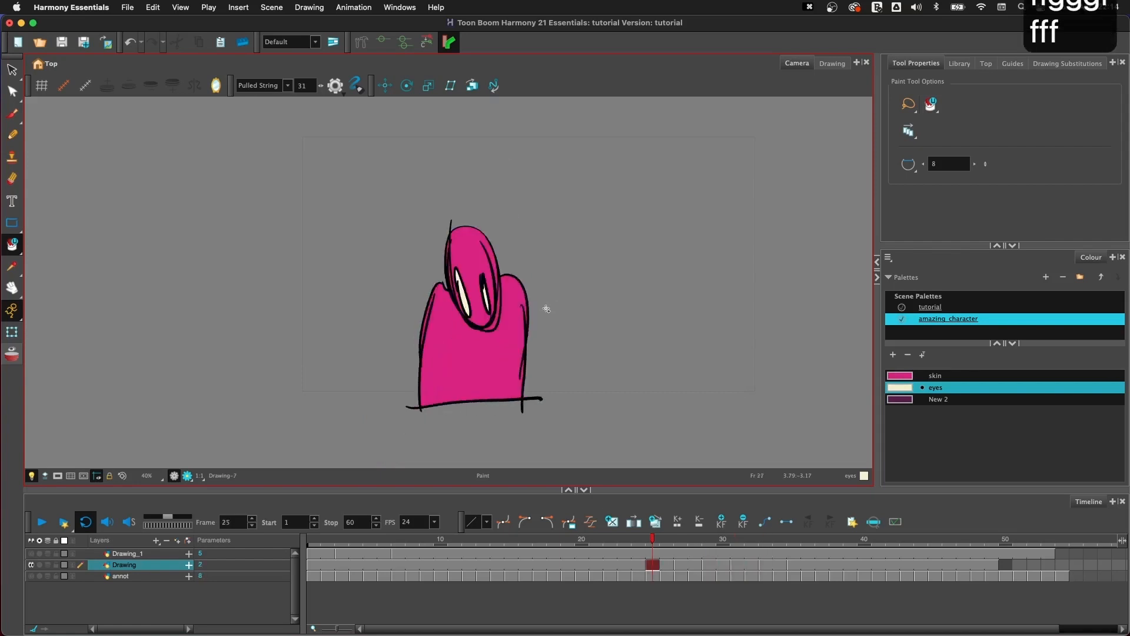
key("f")
key("f")
key("f")
key("g")
key("g")
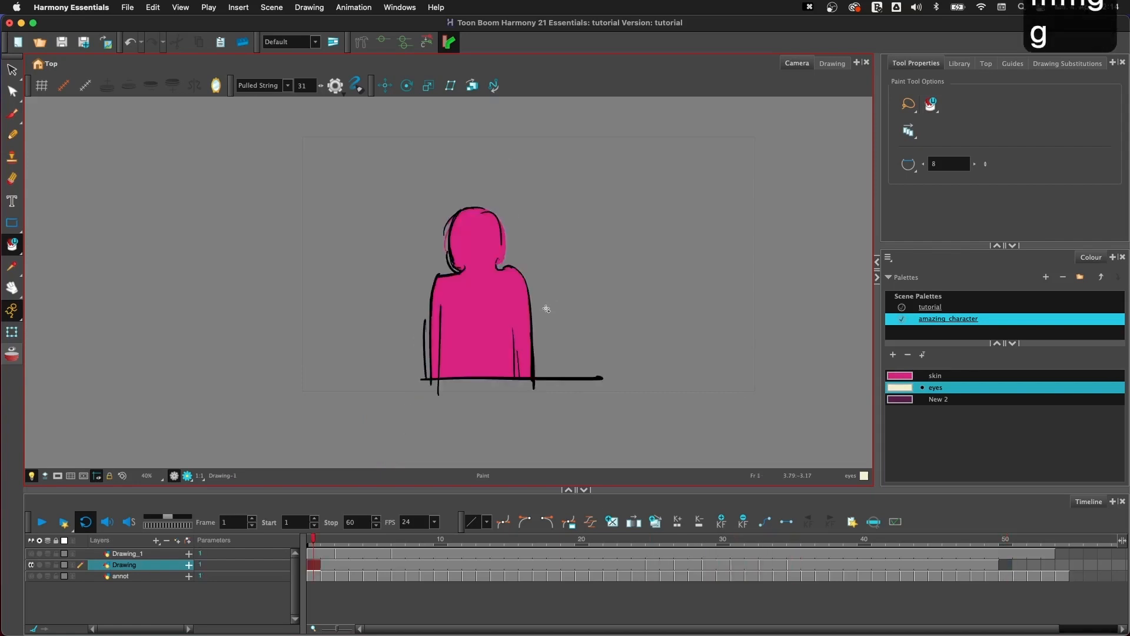
- Delete the skin-coloured fills from every drawing using the Select tool with Select by Colour and Apply to All Frames
key("alt+s")
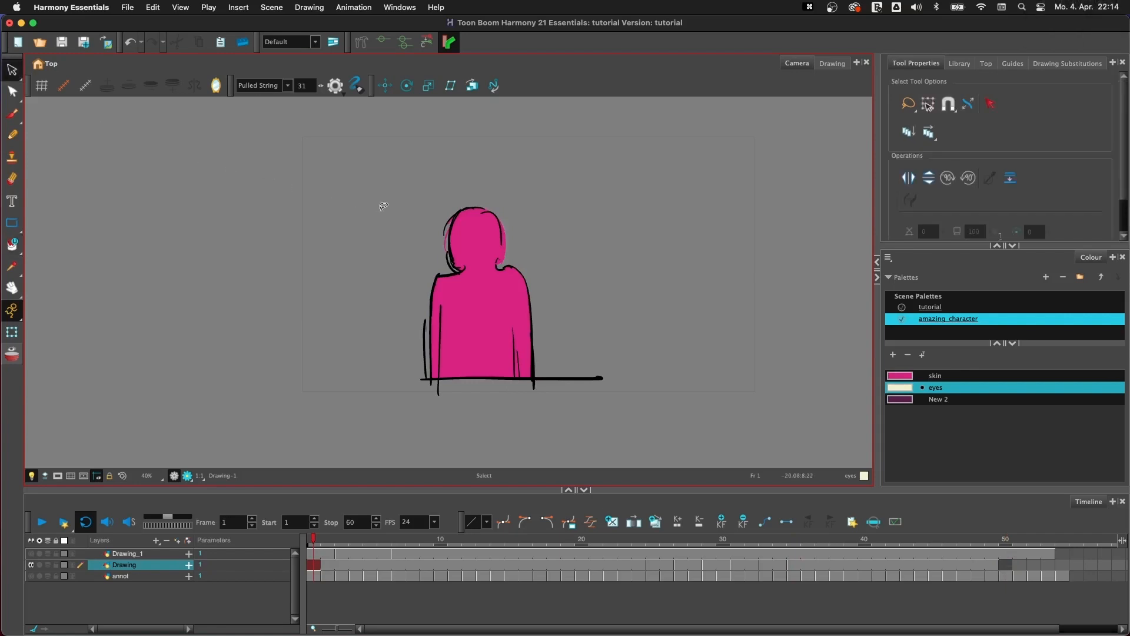
left_click(991, 105)
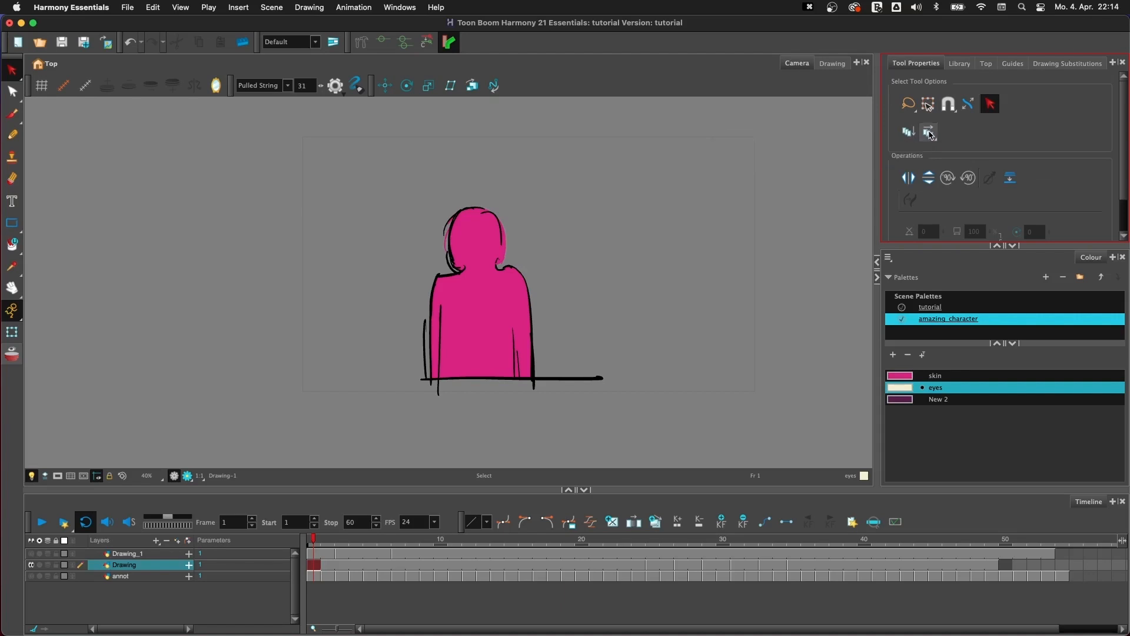
left_click(928, 133)
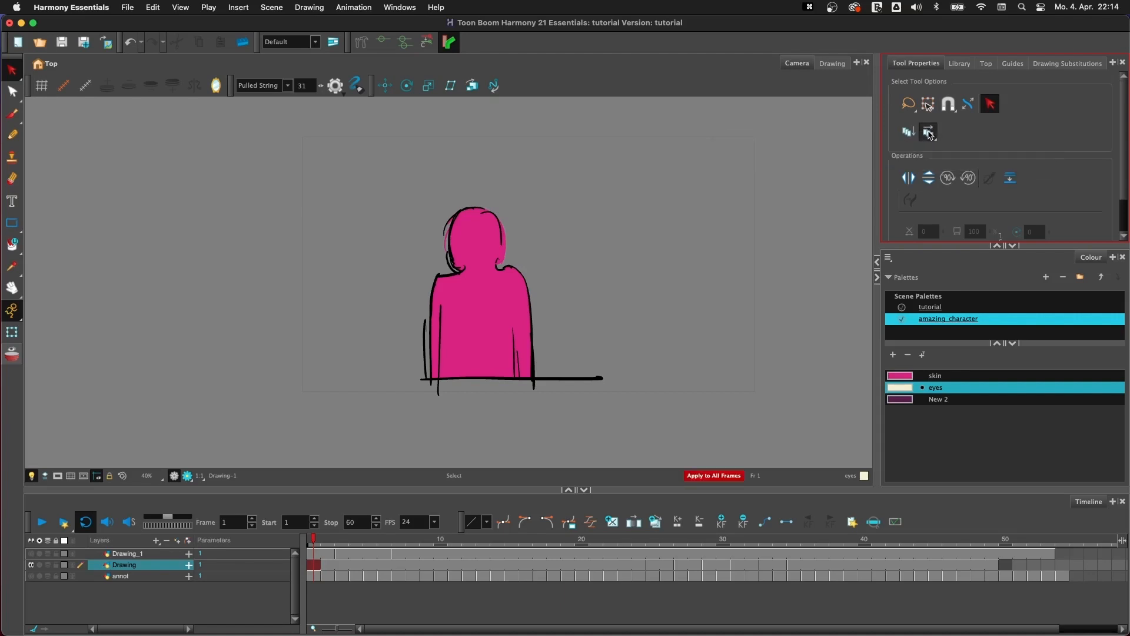
left_click(932, 137)
left_click(949, 127)
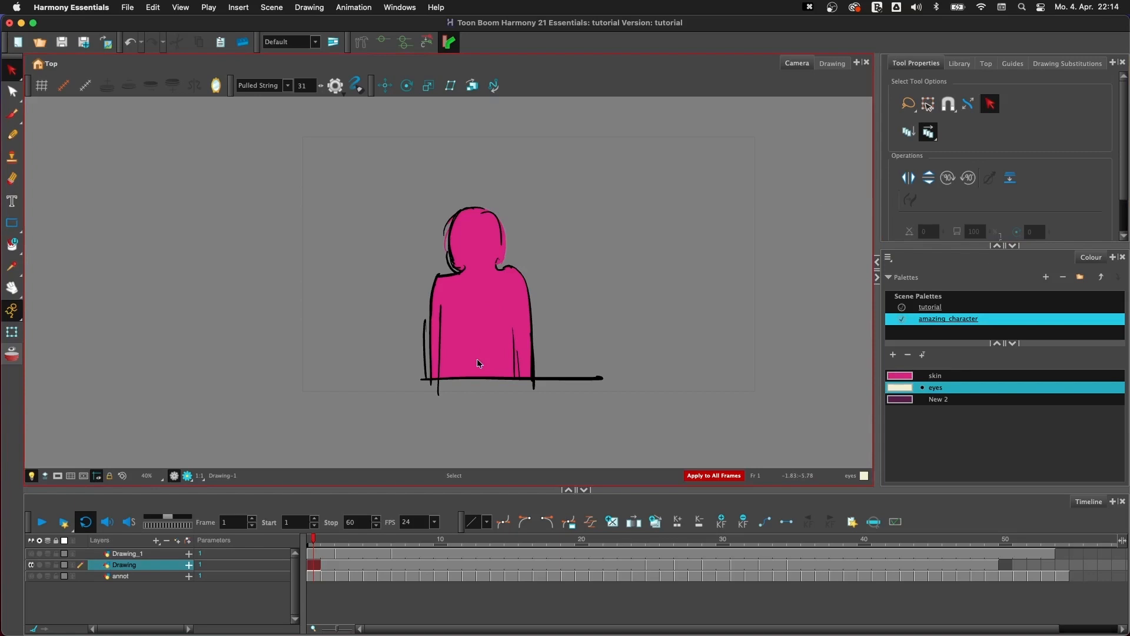
key("super+a")
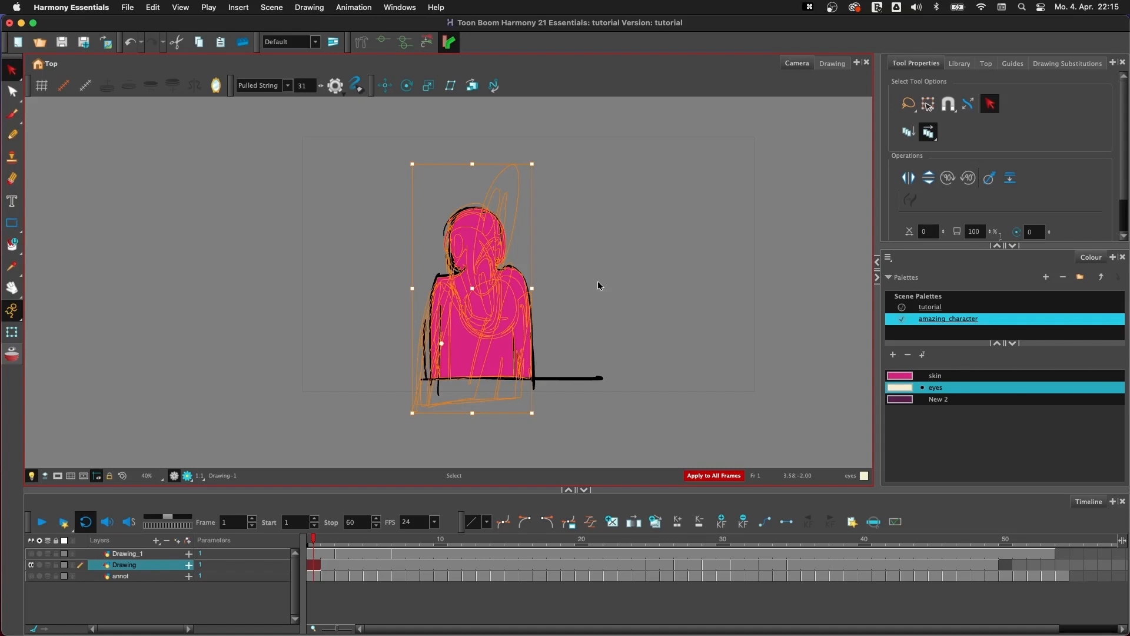
key("BackSpace")
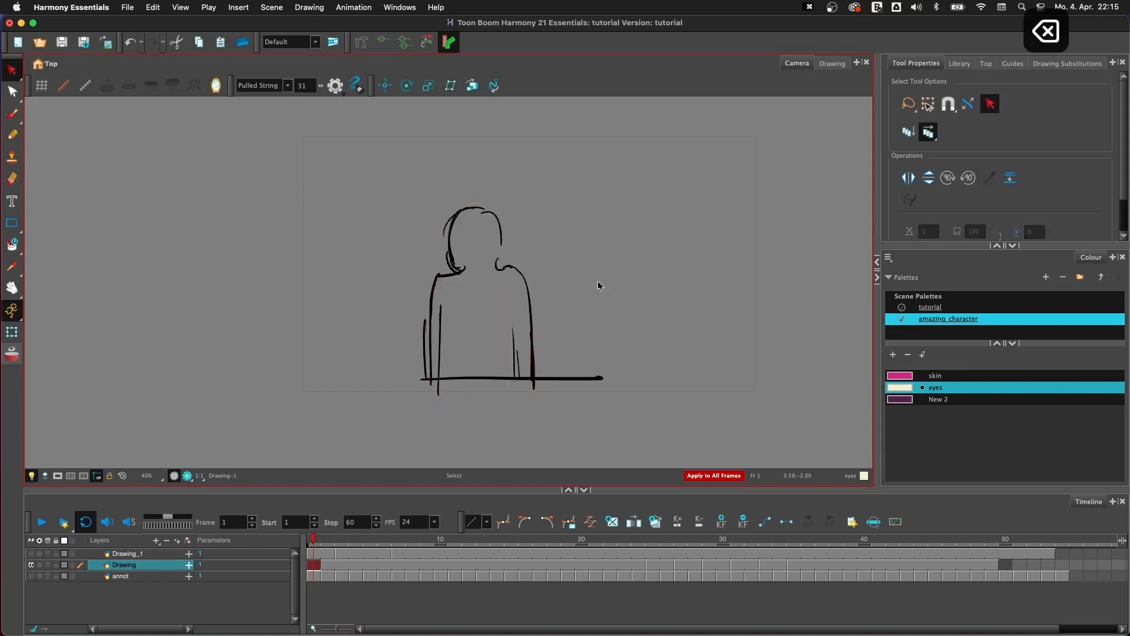
- Delete the eyes-coloured fills from every drawing, return to frame 1, and turn off Apply to All Frames and Select by Colour
key("g")
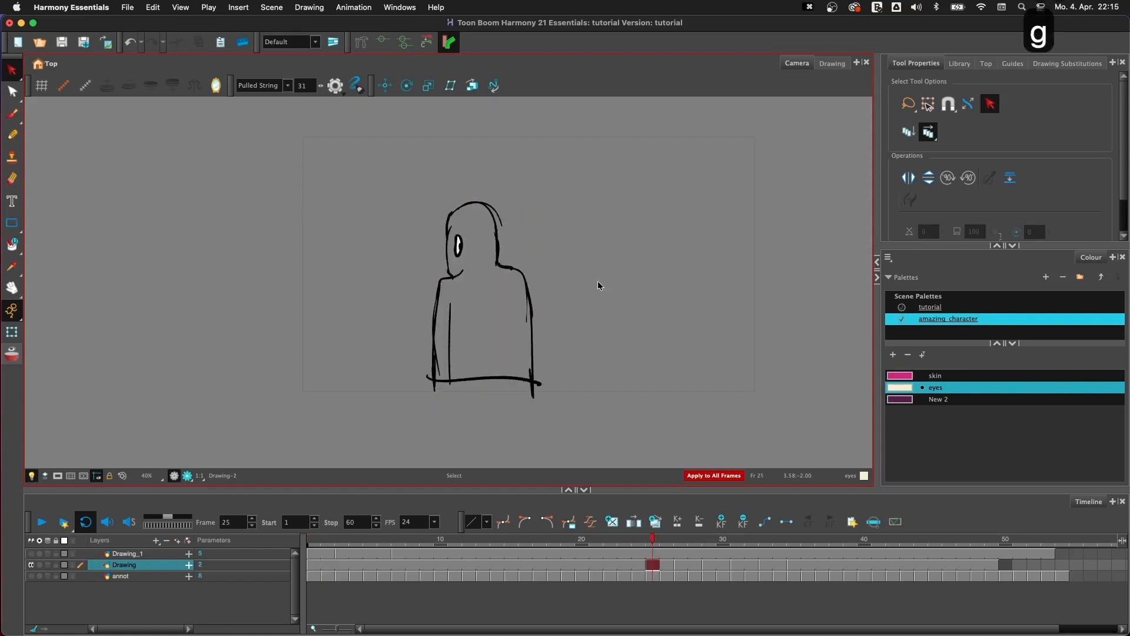
left_click(459, 246)
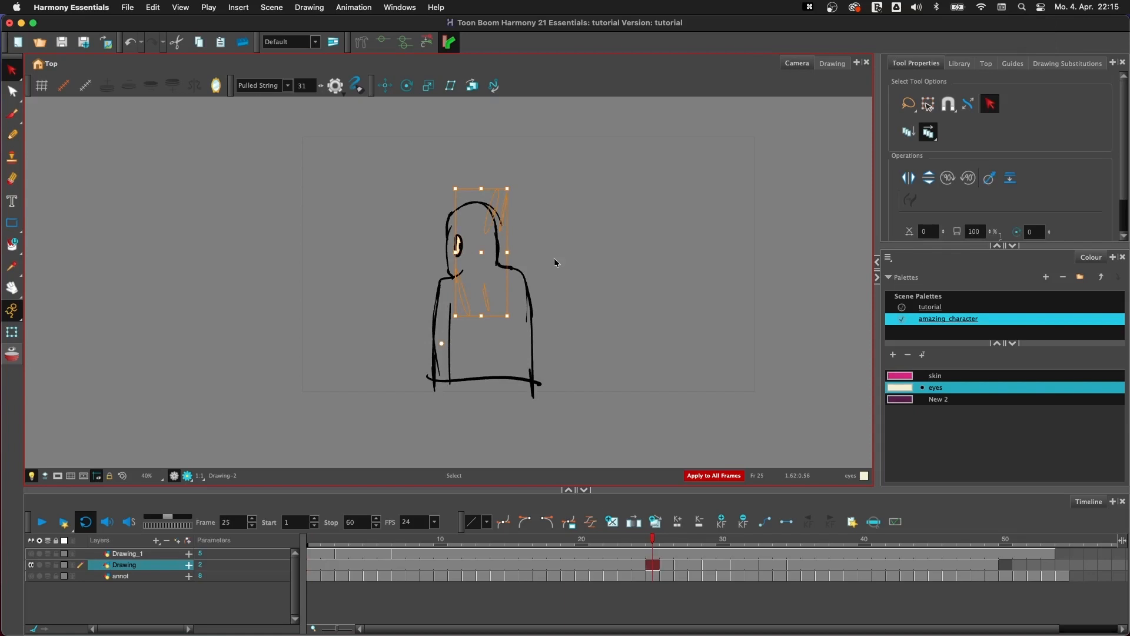
key("BackSpace")
key("f")
key("f")
key("g")
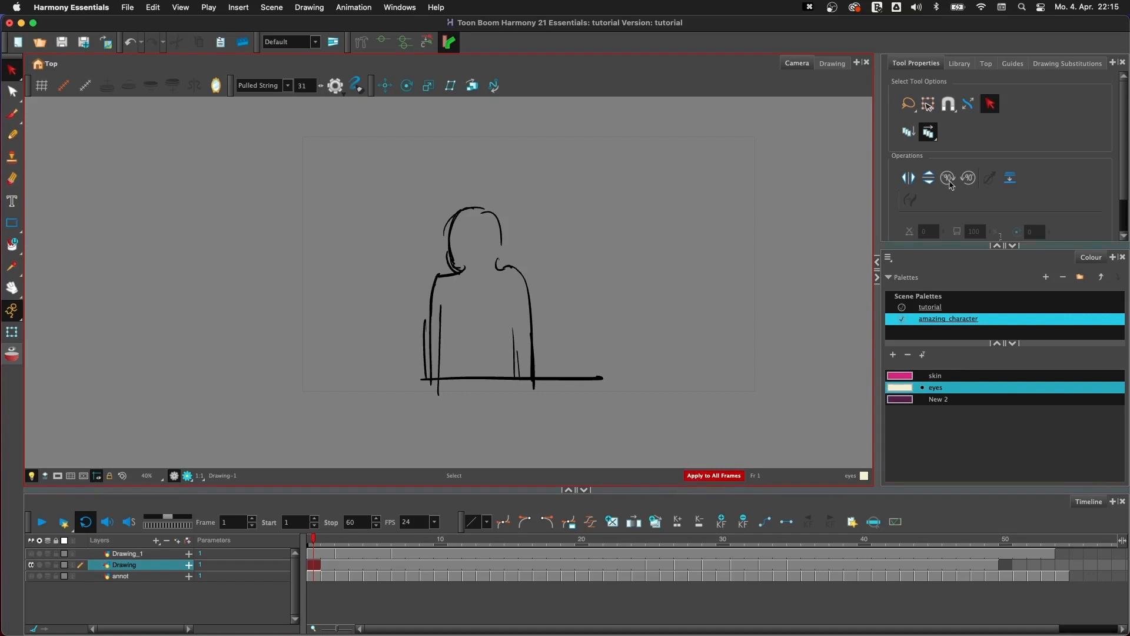
left_click(928, 132)
left_click(990, 104)
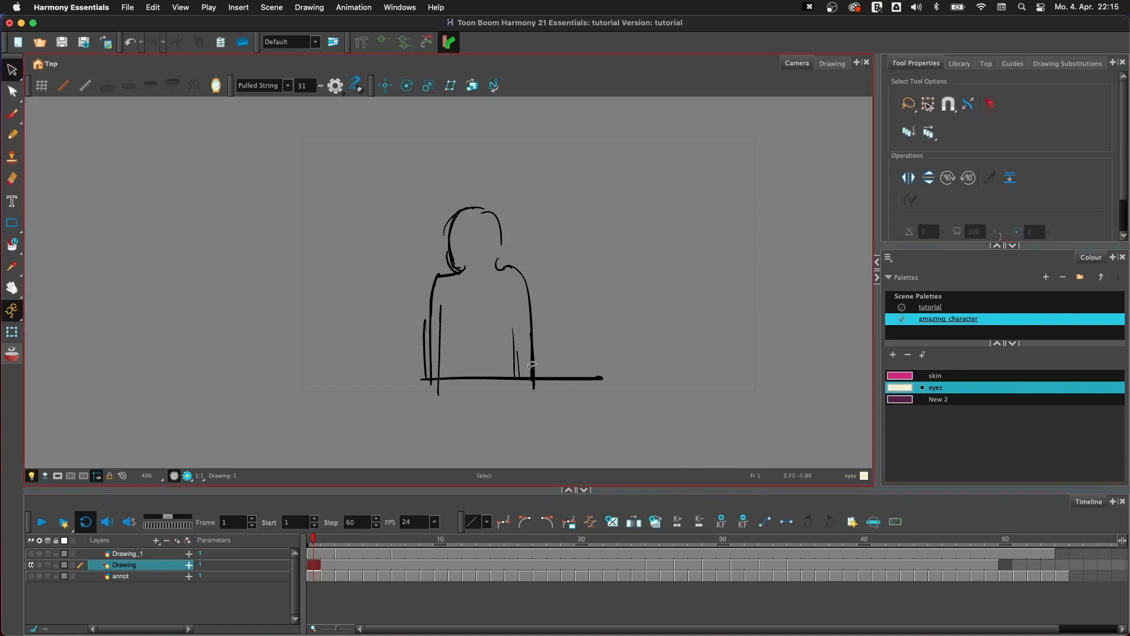
- Brush a line in the tutorial palette's Black to close the gap between the head's right side and the neck
key("alt+b")
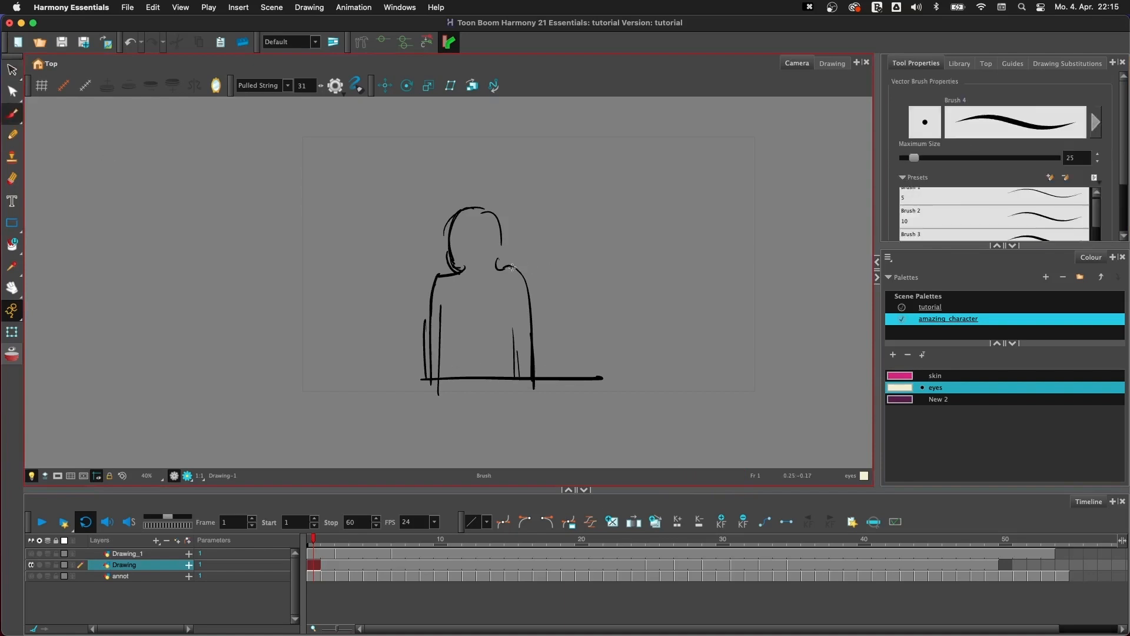
key("2")
key("2")
key("1")
key("2")
key("space")
left_click_drag(586, 323, 553, 329)
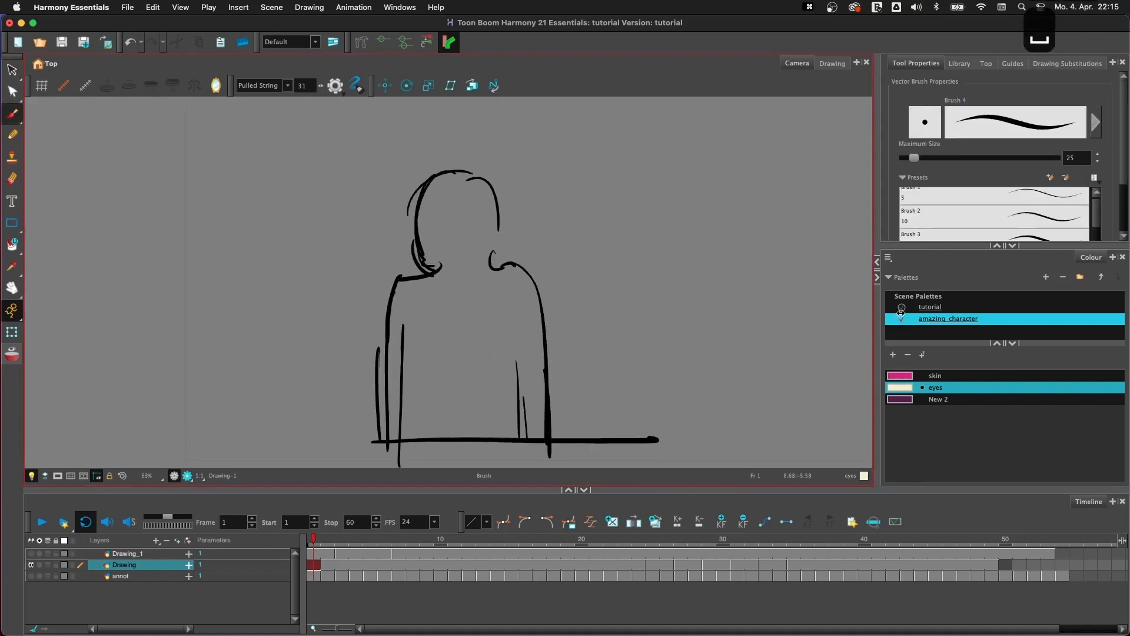
left_click(940, 307)
left_click_drag(499, 222, 492, 259)
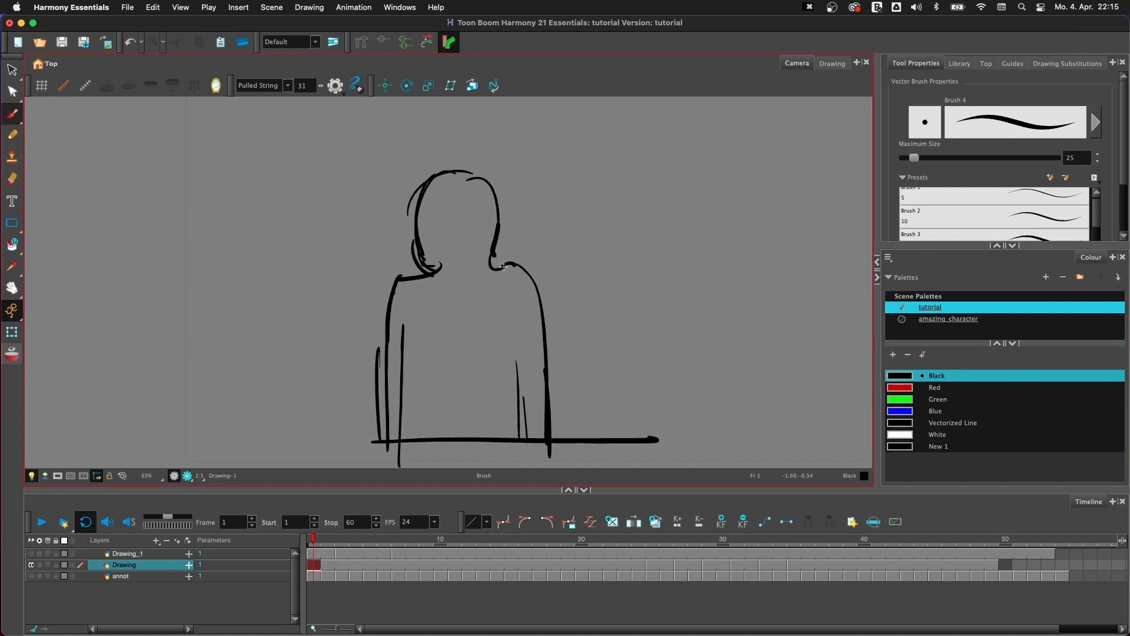
- Set the brush stabilizer to Stabilizer Off
key("1")
key("1")
left_click(287, 86)
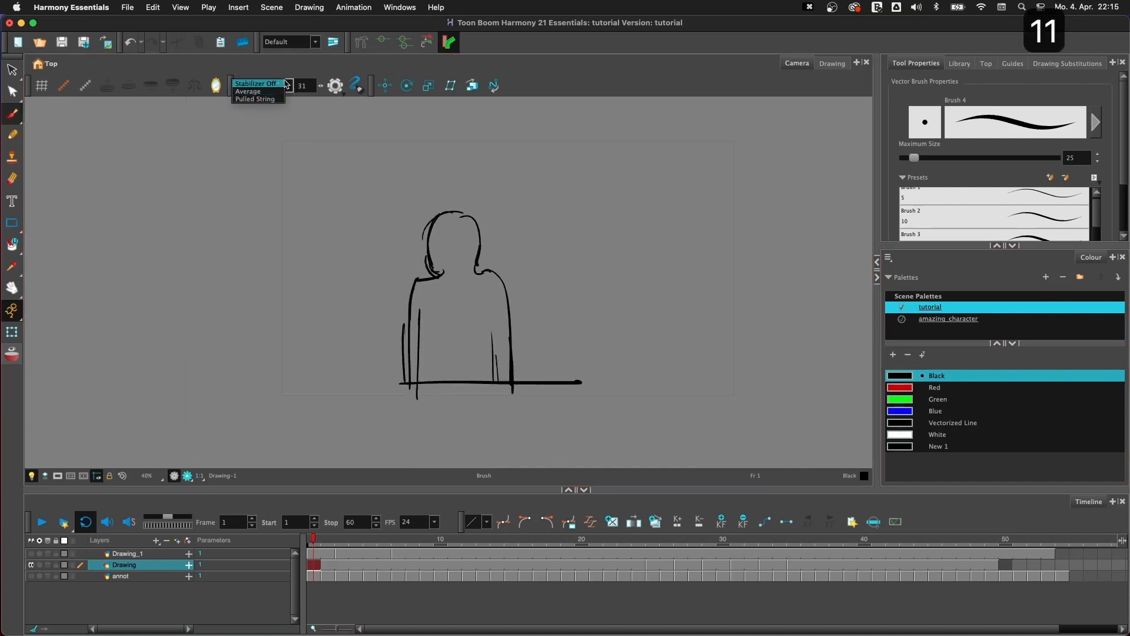
left_click(281, 86)
key("space")
mouse_move(629, 330)
left_mouse_down()
mouse_move(610, 338)
mouse_move(619, 338)
left_mouse_up()
key("space")
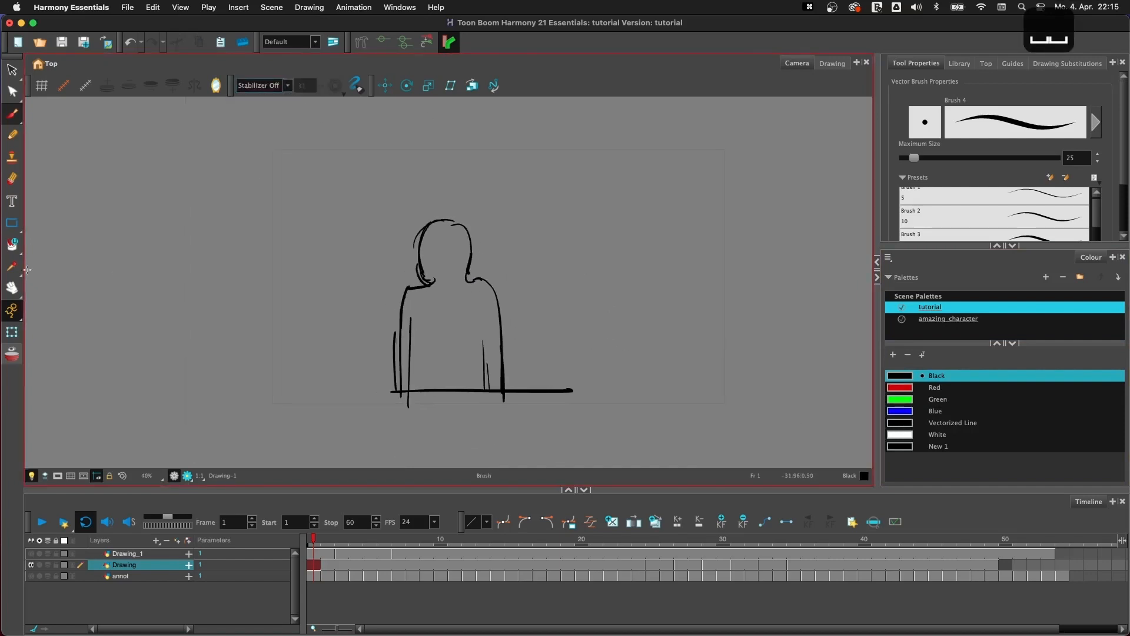
- Fill the whole character on all frames with the amazing_character skin colour, using the Paint tool lasso and Apply to All Frames
left_click(12, 245)
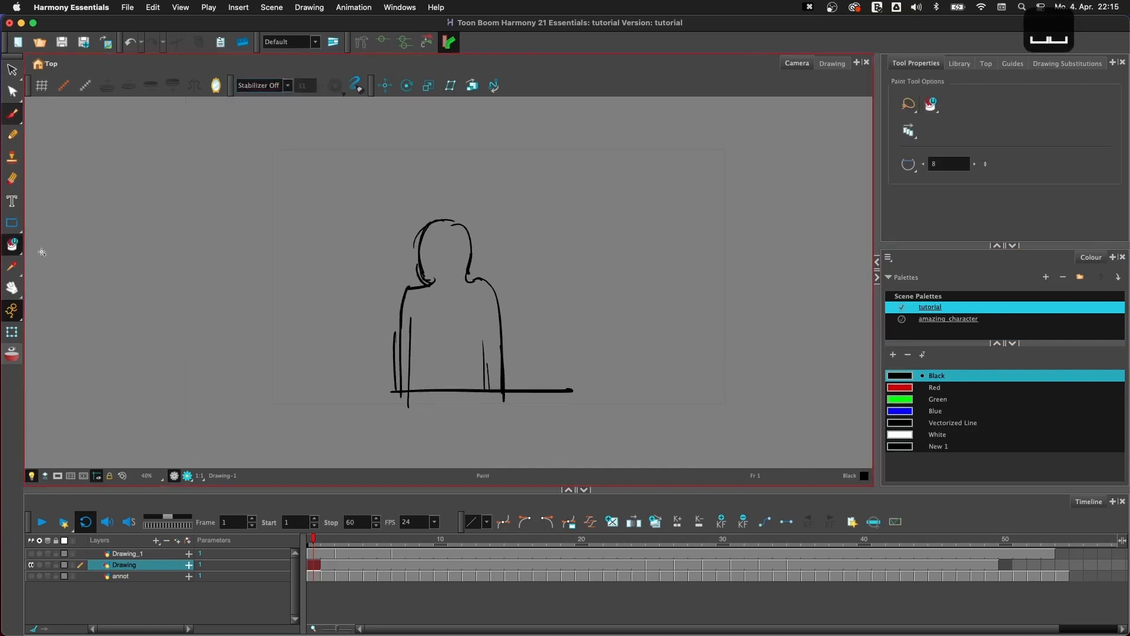
left_click(908, 133)
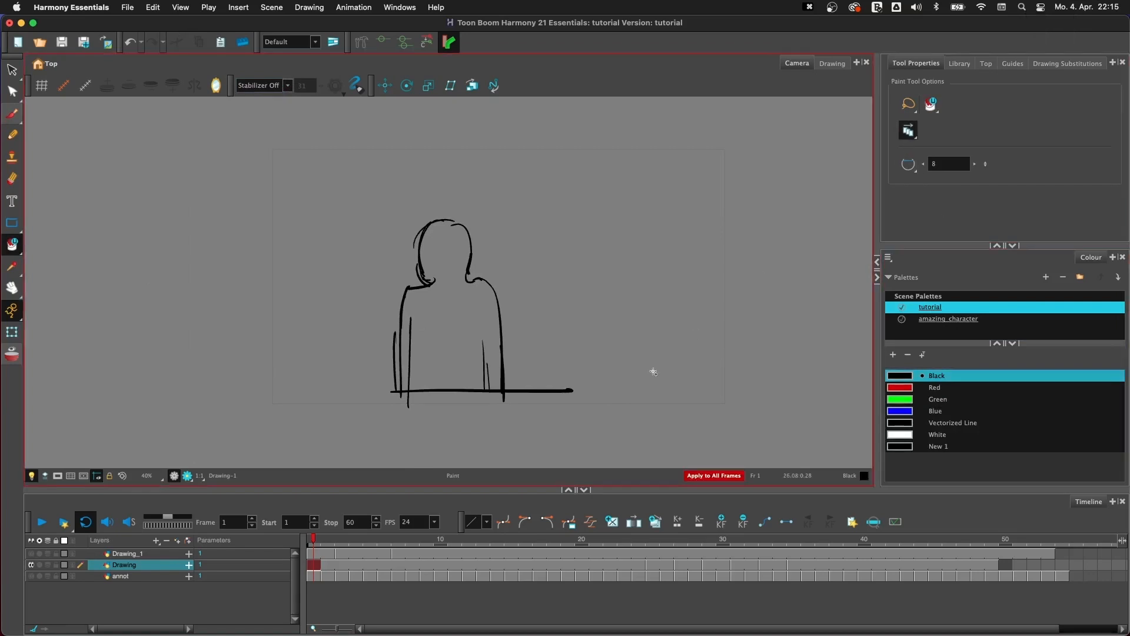
left_click(948, 319)
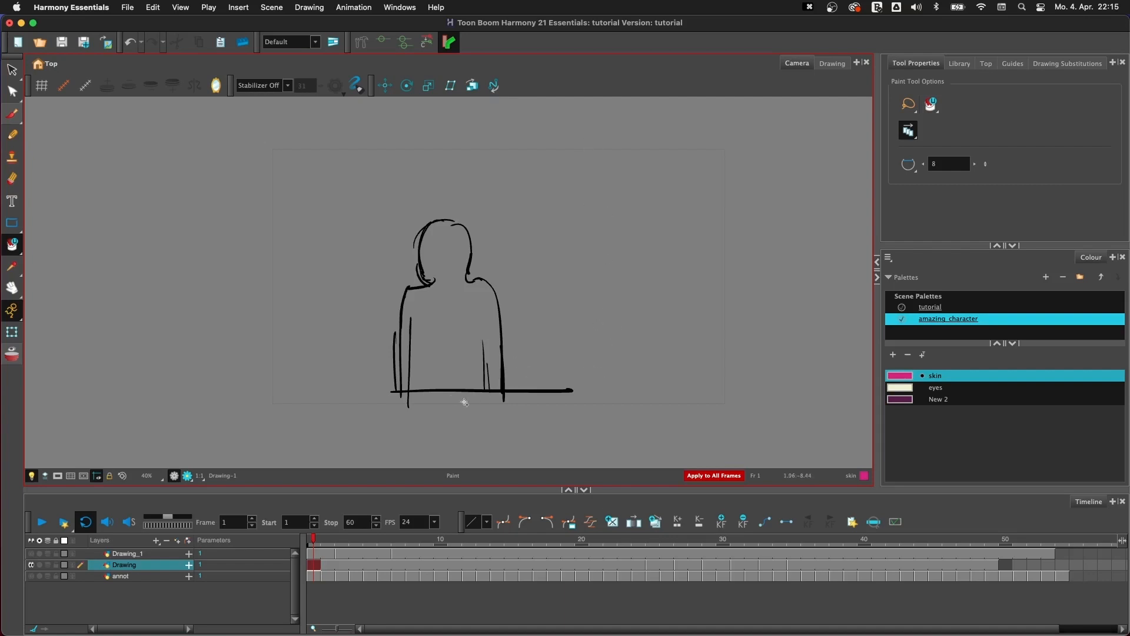
mouse_move(422, 411)
left_mouse_down()
mouse_move(359, 438)
mouse_move(597, 360)
mouse_move(353, 402)
left_mouse_up()
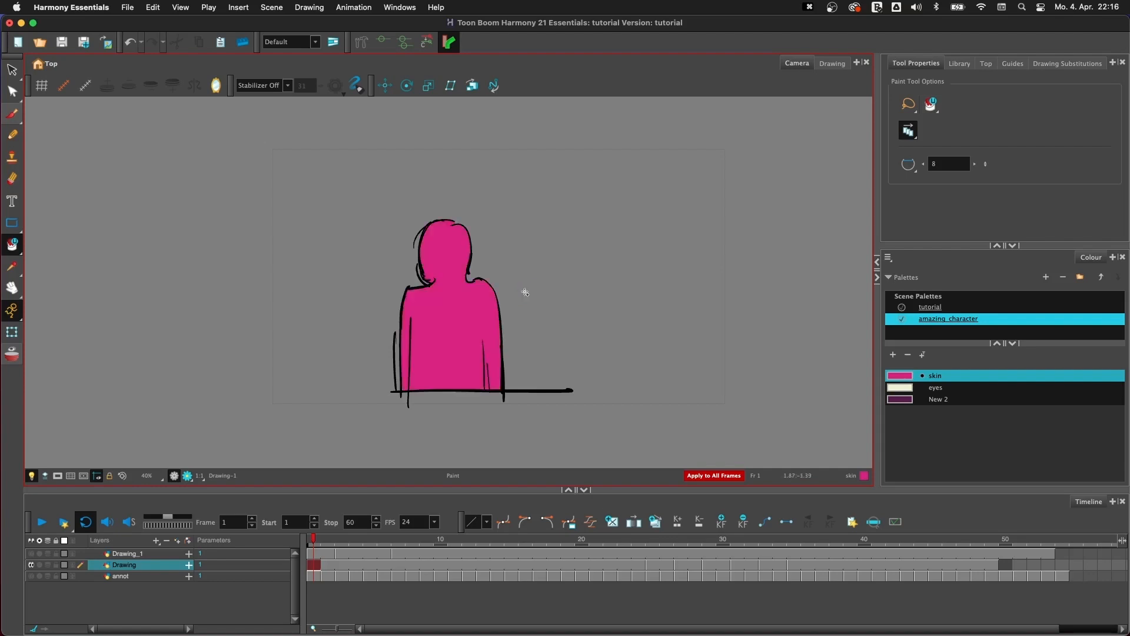
- Flip back and forth through the drawings to examine which areas took the skin colour, ending on the first drawing
key("g")
key("g")
key("g")
key("g")
key("g")
key("g")
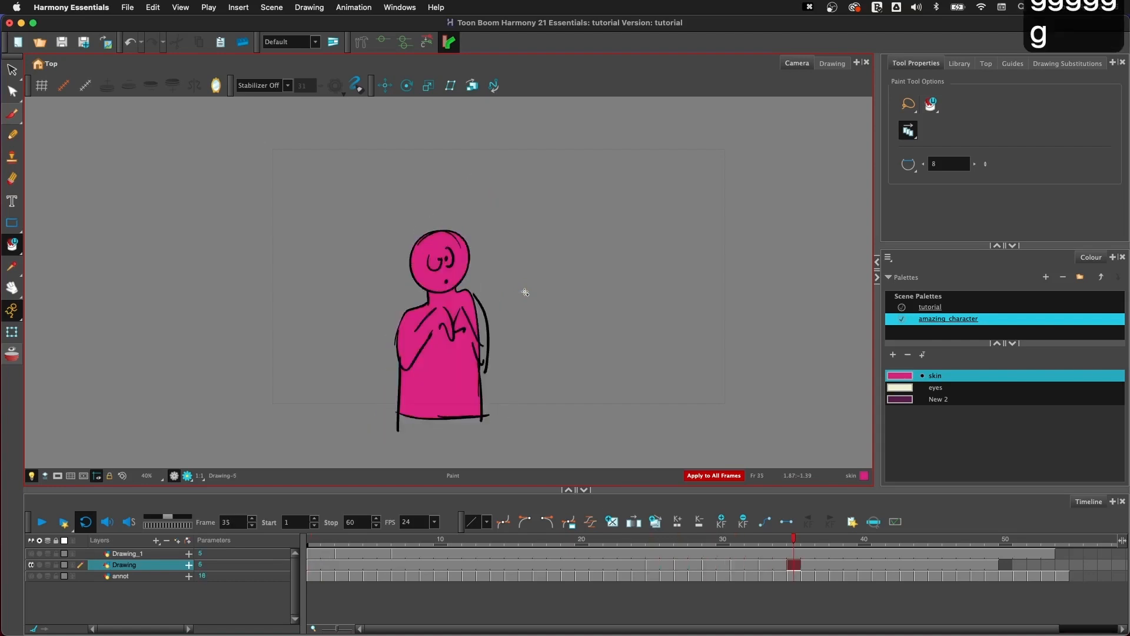
key("f")
key("f")
key("f")
key("f")
key("g")
key("g")
key("g")
key("g")
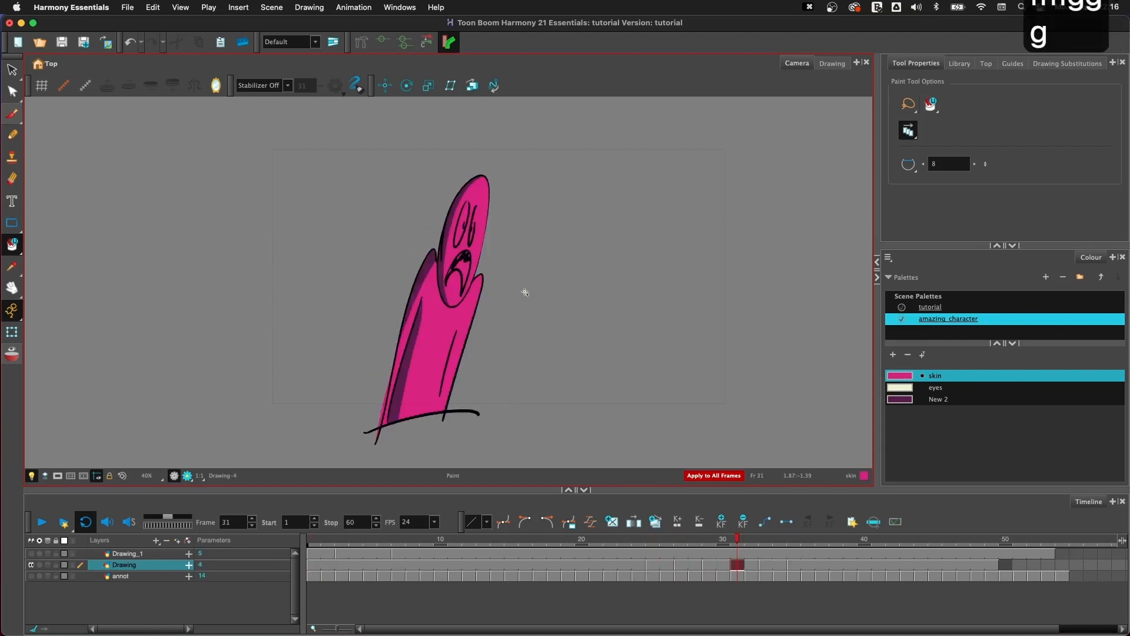
key("f")
key("f")
key("f")
key("f")
key("f")
key("f")
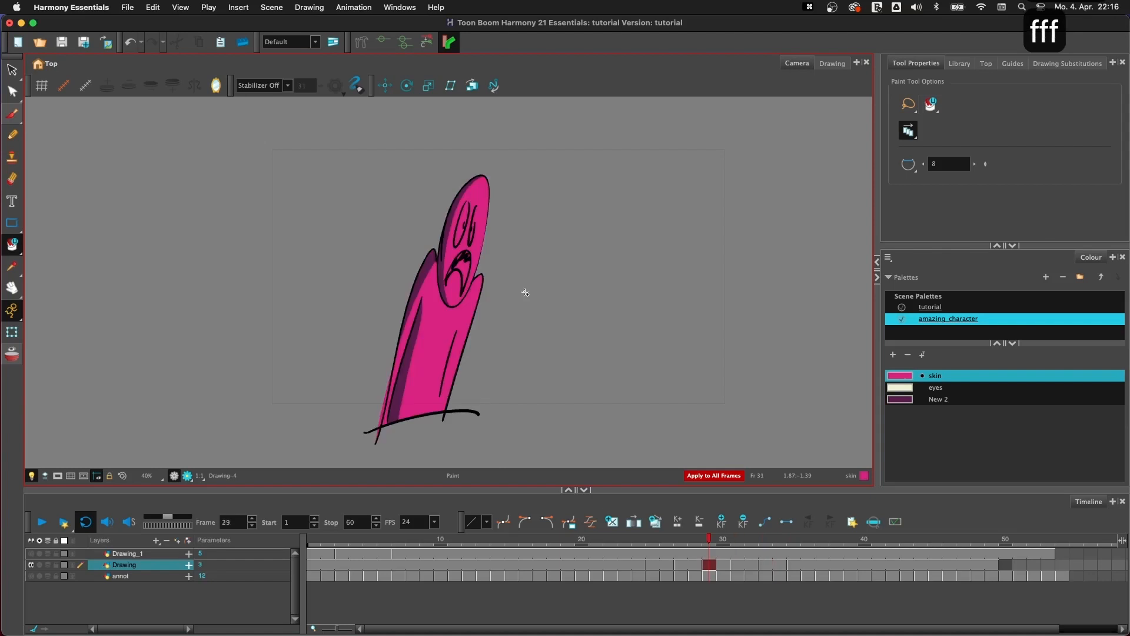
key("g")
key("g")
key("g")
key("g")
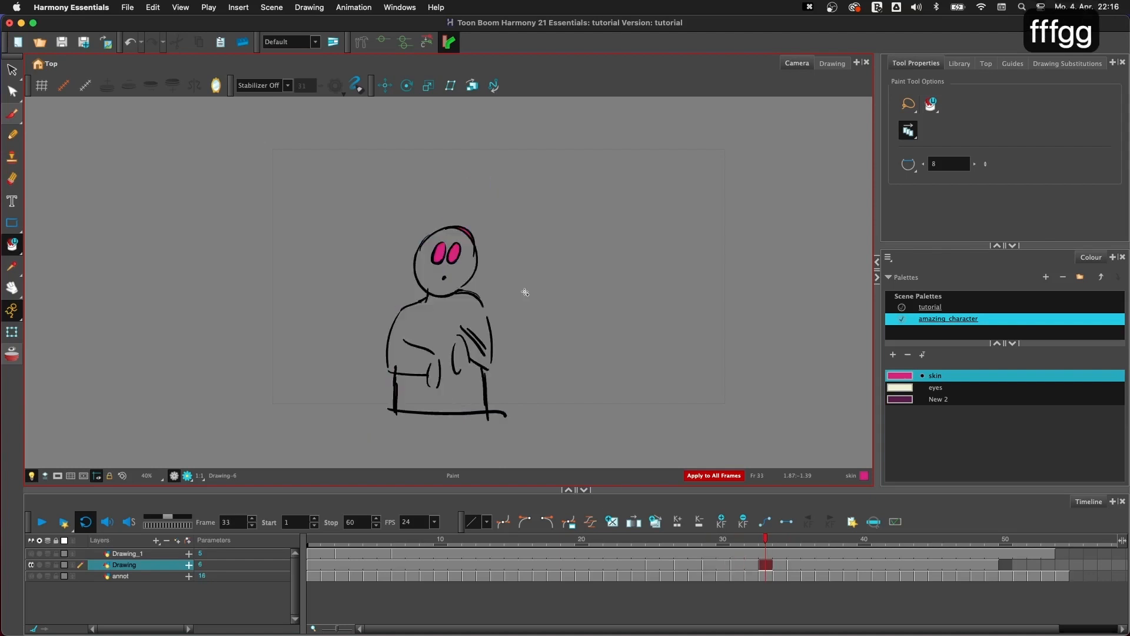
key("g")
key("f")
key("f")
key("f")
key("f")
key("f")
key("f")
key("f")
key("f")
key("f")
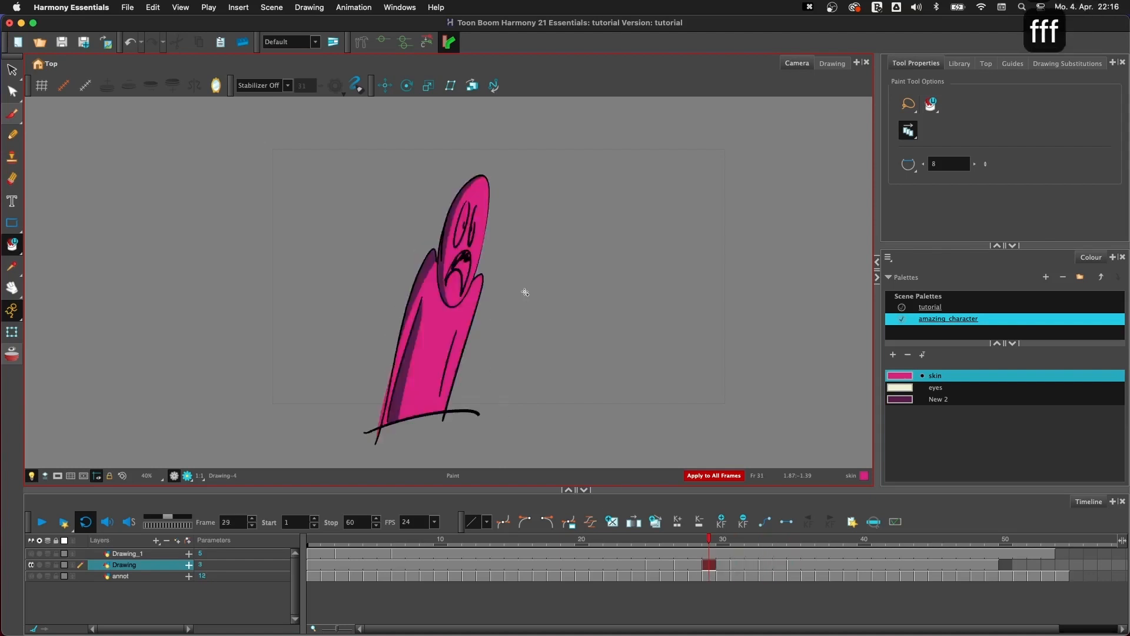
key("f")
key("g")
key("g")
key("g")
key("g")
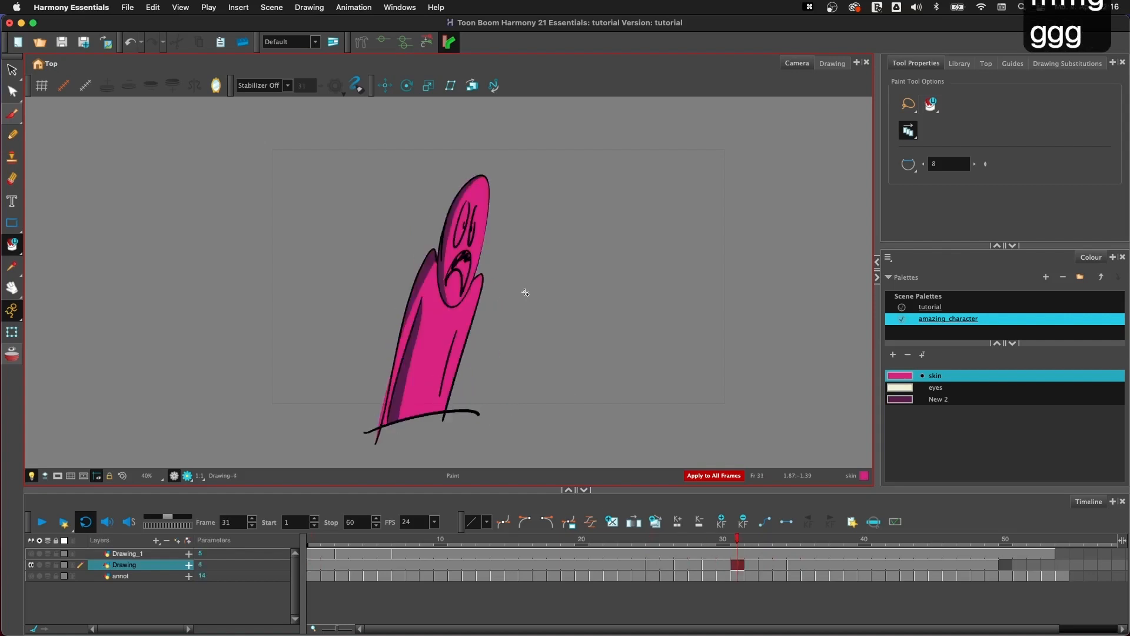
key("f")
key("f")
key("f")
key("f")
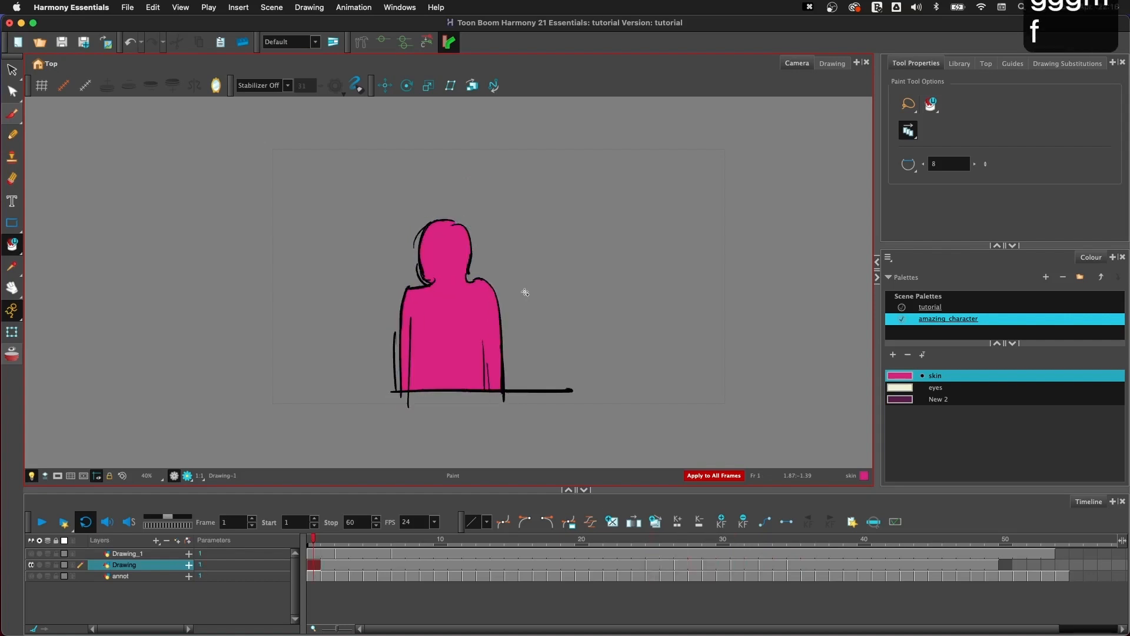
- Switch to the Select tool and turn off its option for applying to all frames
key("alt+s")
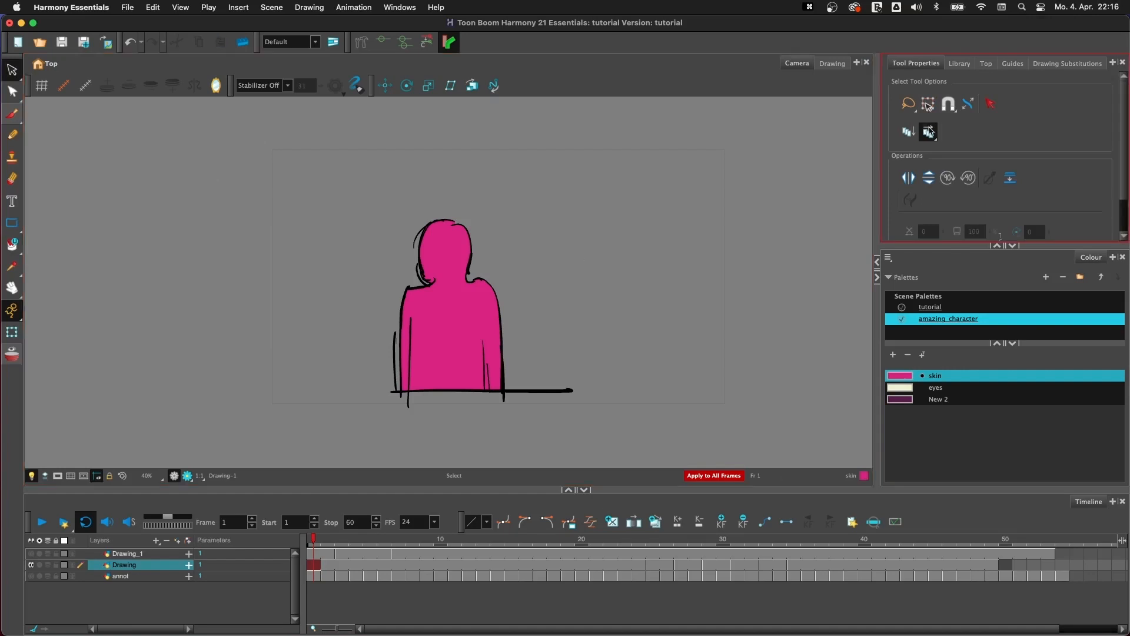
left_click(928, 132)
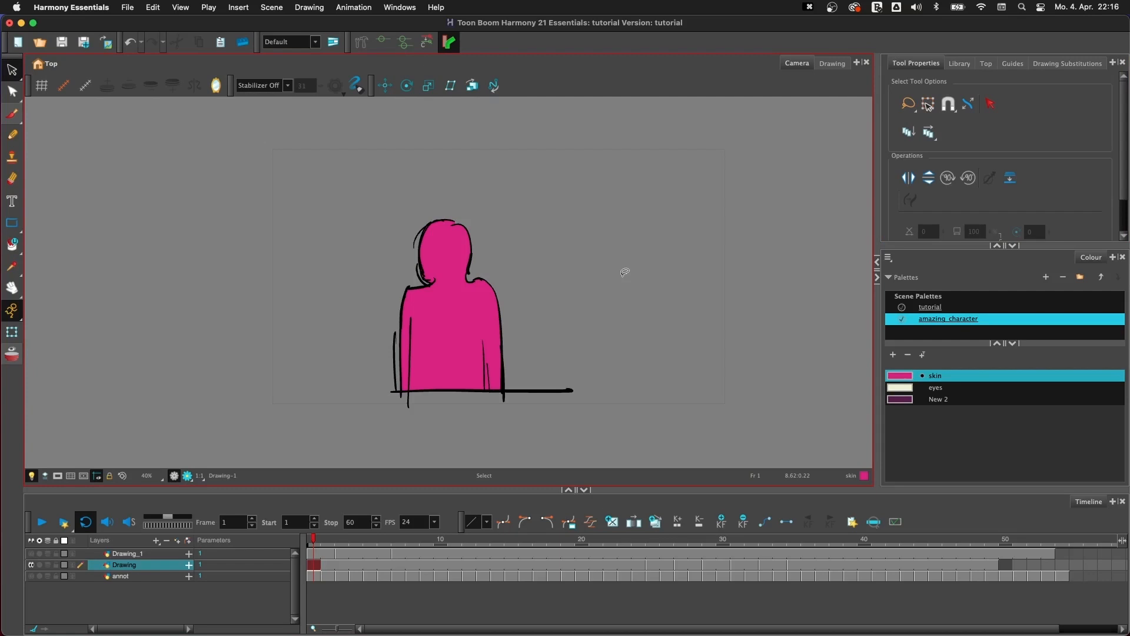
- Hide the Drawing layer, show the annot layer and make annot the current layer
left_click(31, 564)
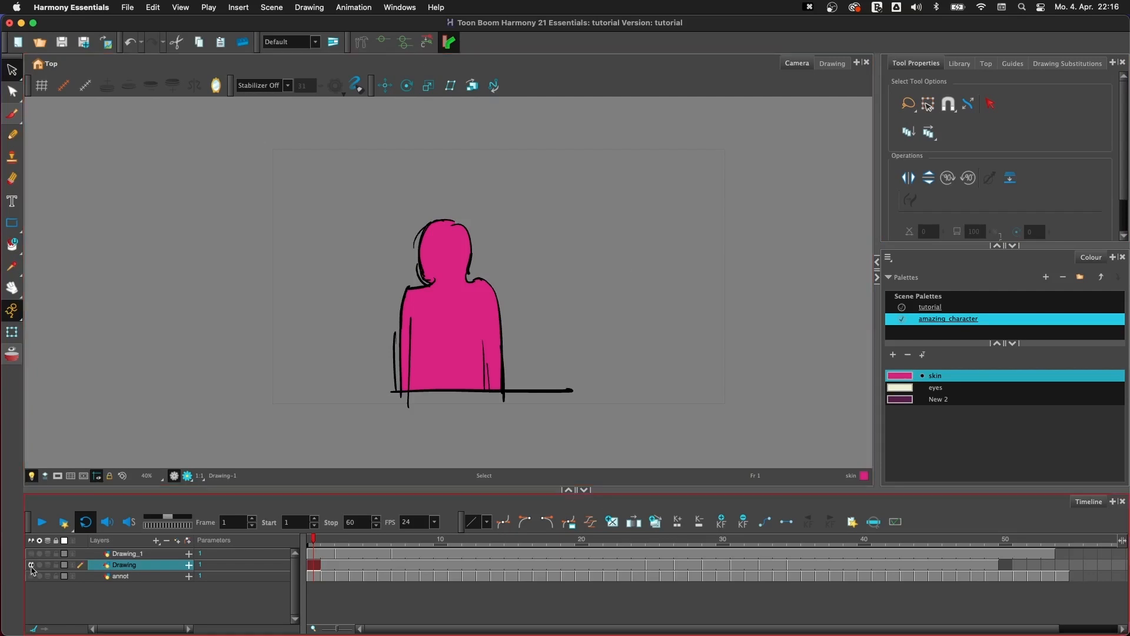
left_click(31, 575)
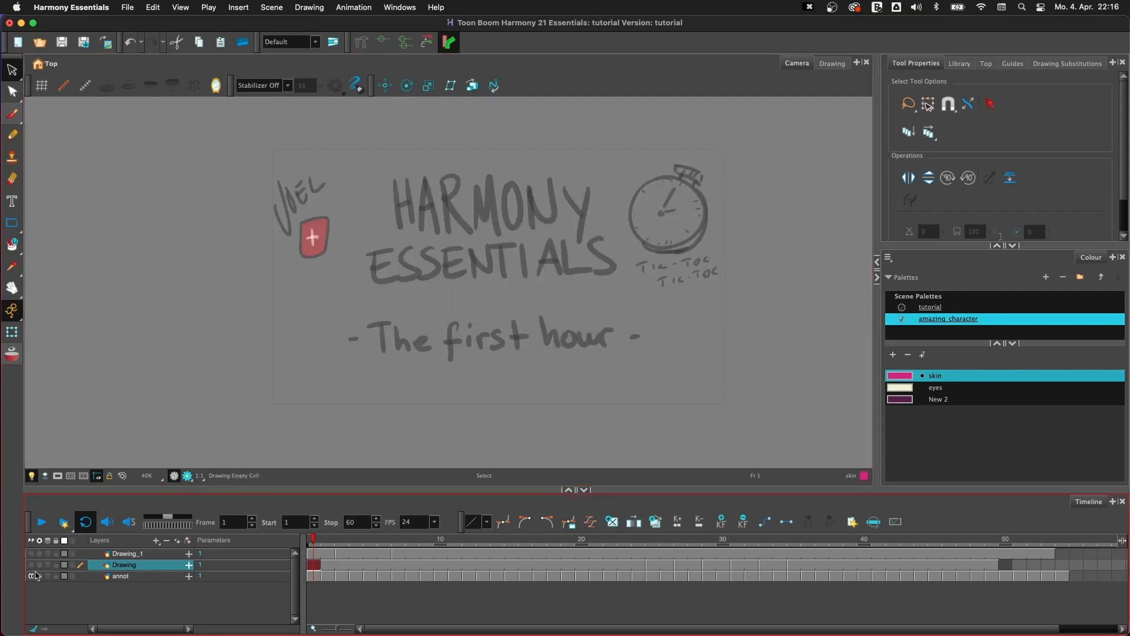
left_click(154, 576)
- Browse through the annot layer's slides to the PEGS title slide on frame 39
left_click(638, 542)
left_click(751, 542)
left_click(764, 542)
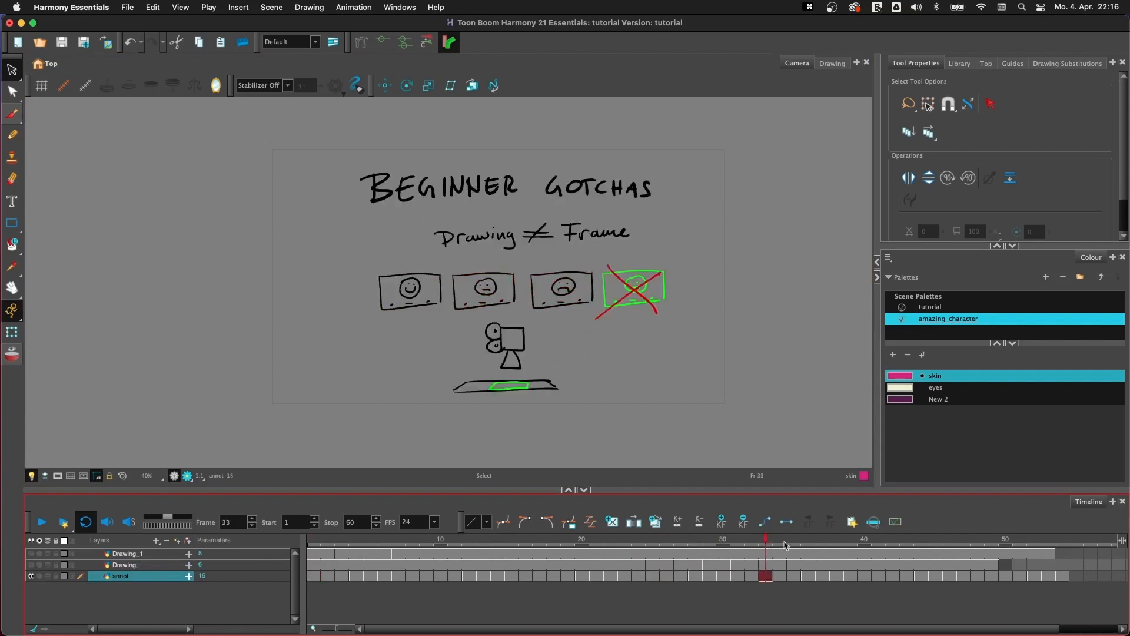
left_click(851, 542)
left_click(655, 396)
key("f")
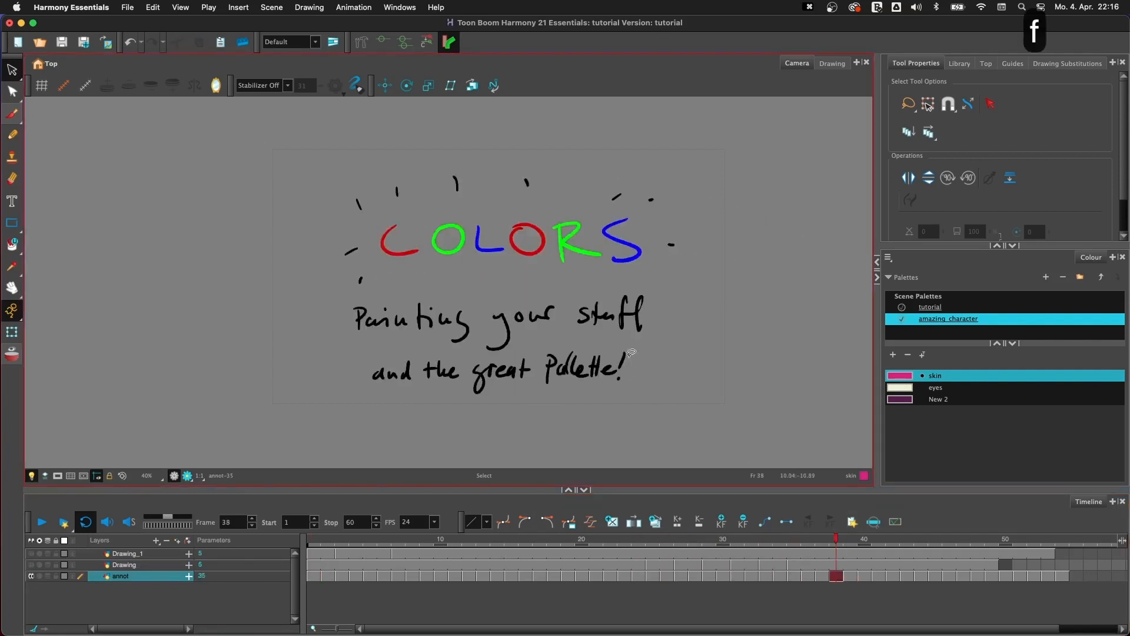
key("g")
key("g")
key("f")
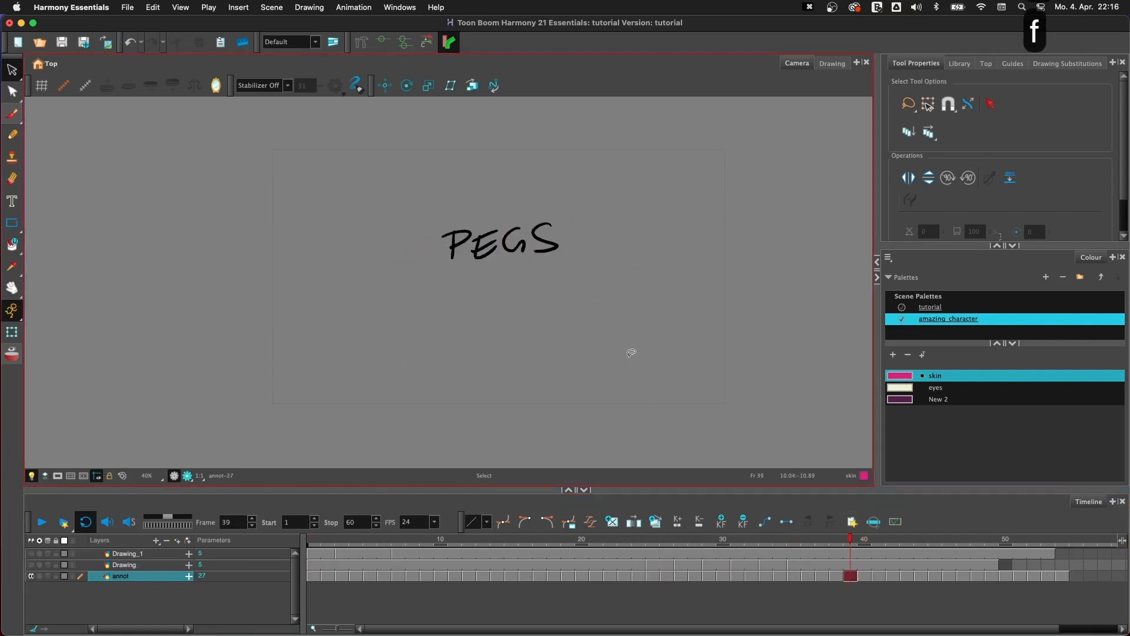
key("g")
key("g")
key("f")
key("f")
key("f")
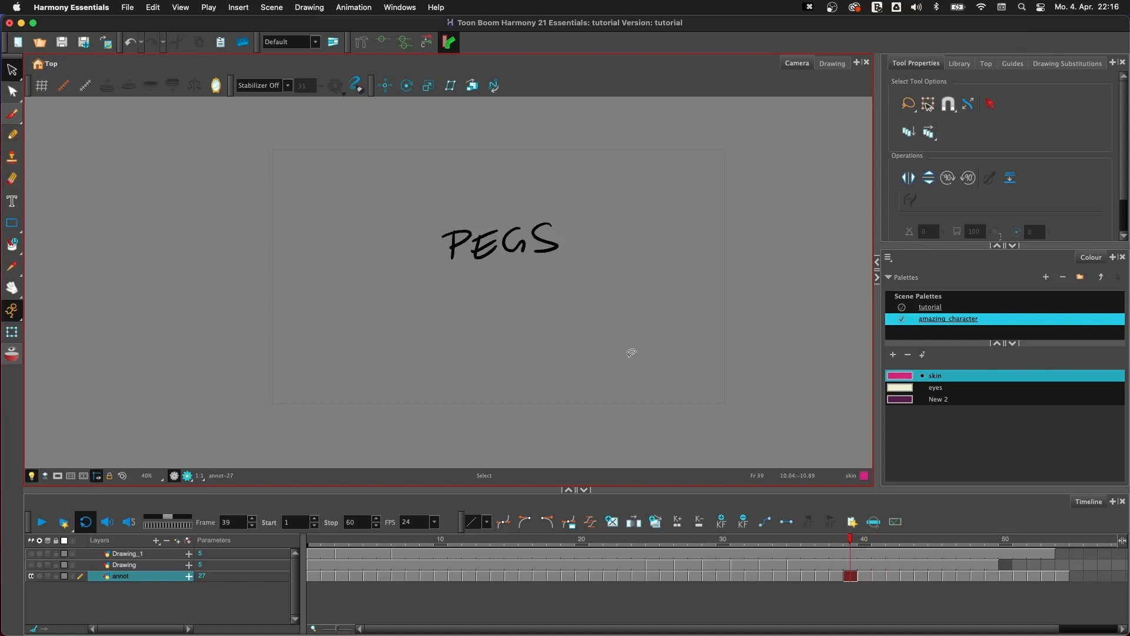
- Advance through the annot slides to the camera, cel and background sketch on frame 41 and examine it up close
key("g")
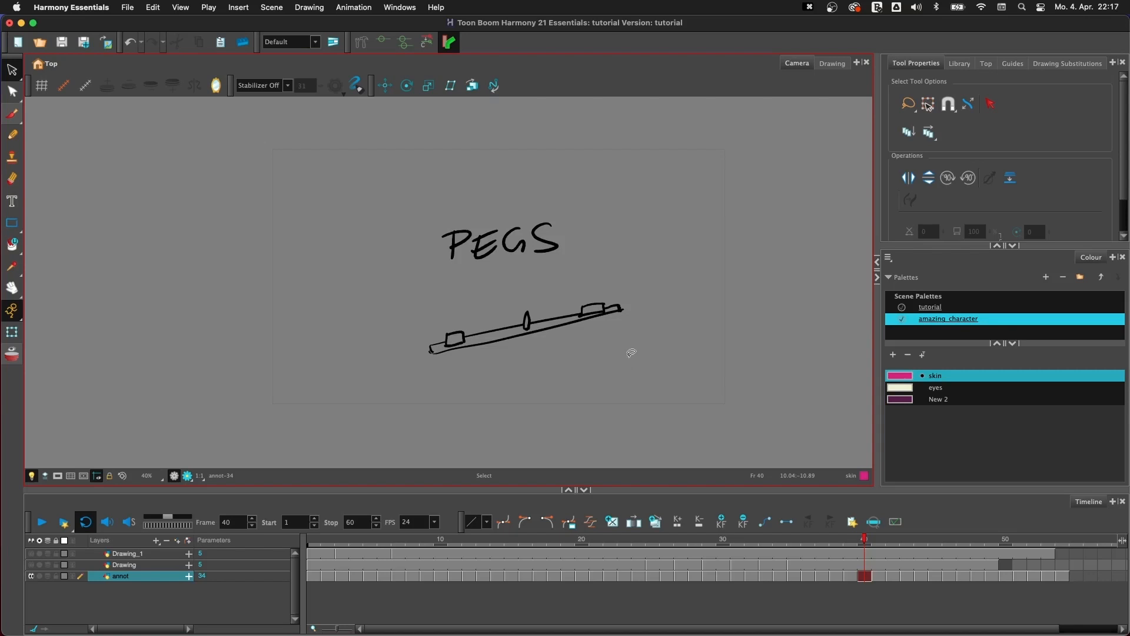
key("g")
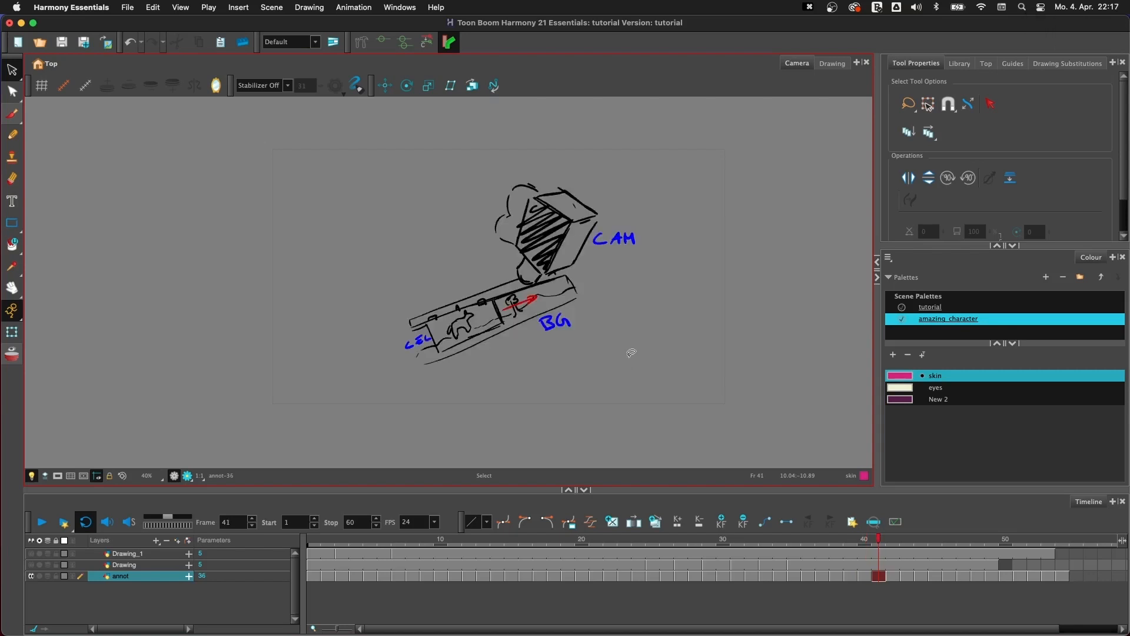
key("2")
key("2")
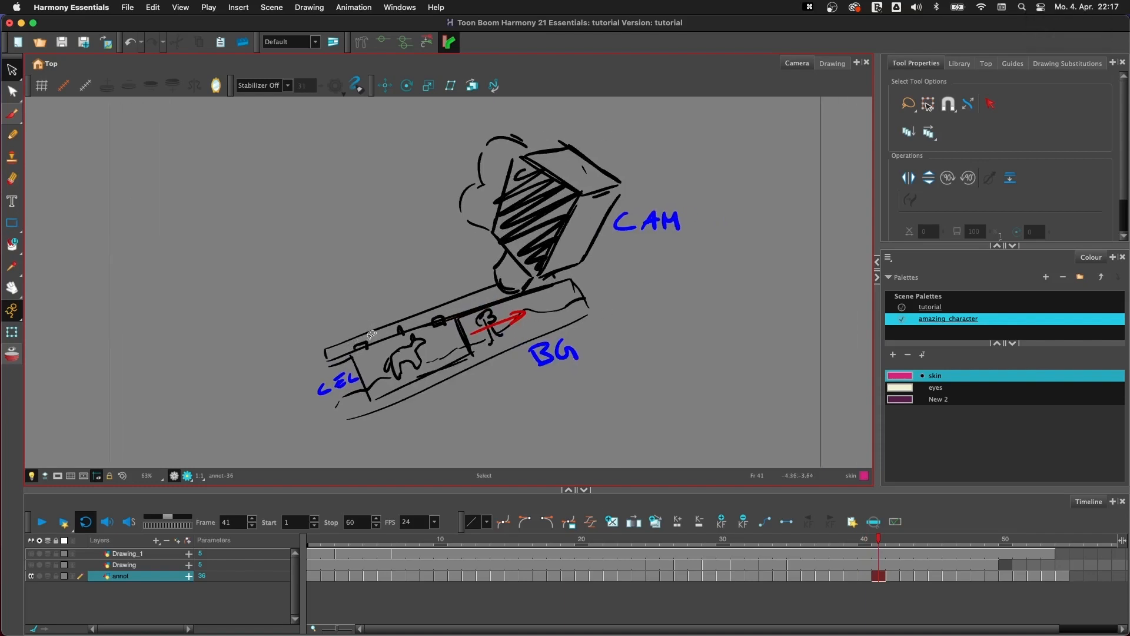
mouse_move(374, 353)
left_mouse_down()
mouse_move(365, 364)
mouse_move(468, 324)
mouse_move(410, 331)
mouse_move(380, 352)
left_mouse_up()
left_click(388, 343)
left_click(345, 293)
left_click(547, 303)
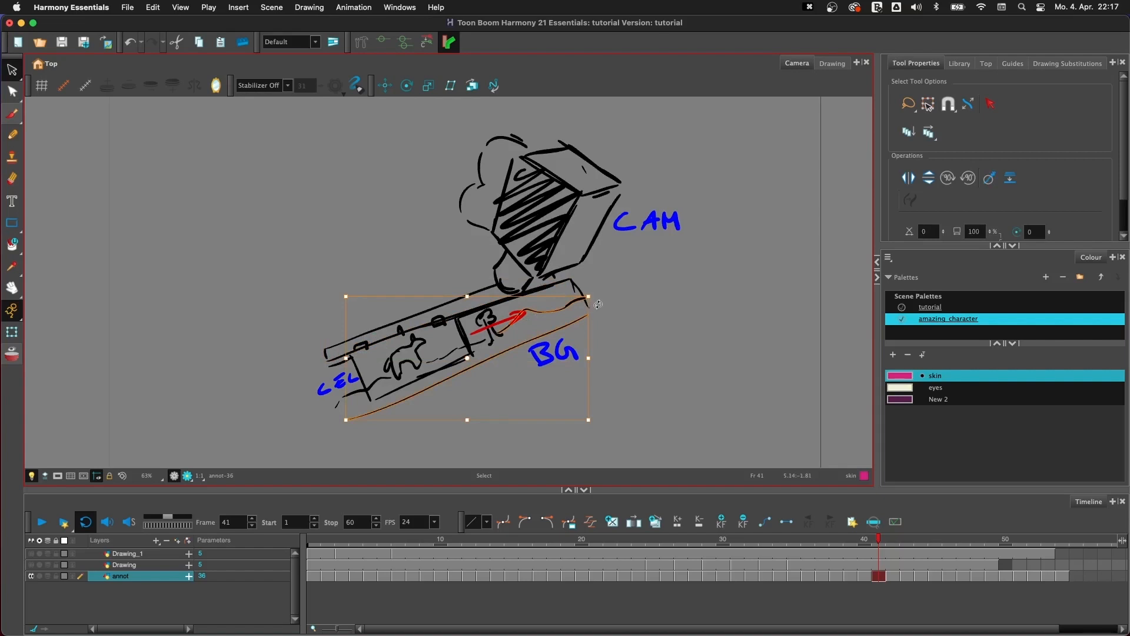
left_click(426, 429)
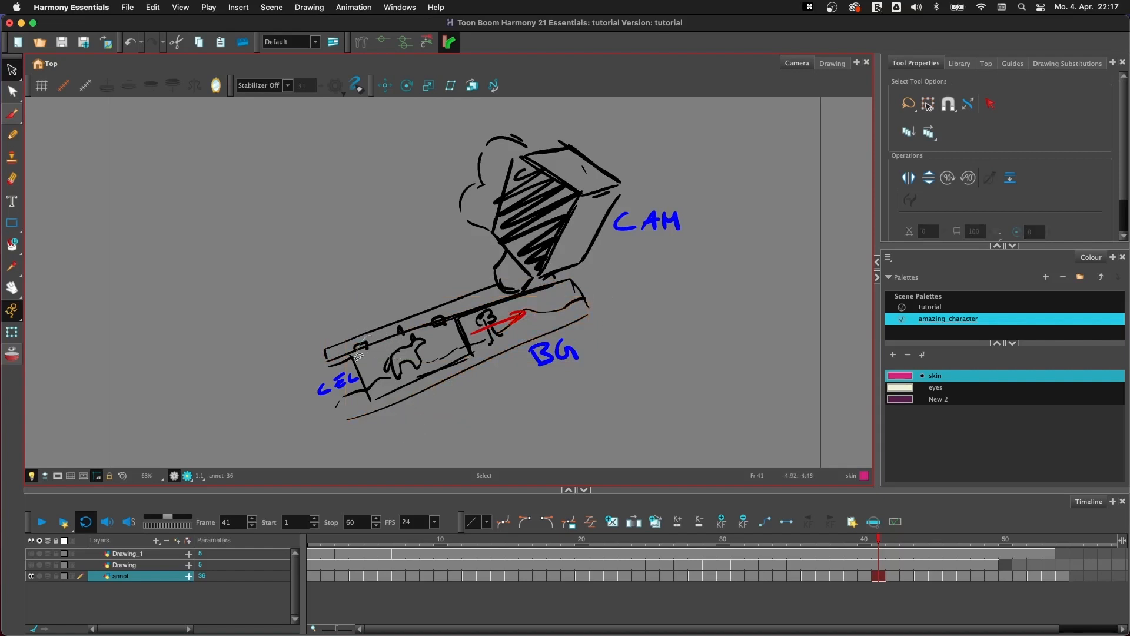
left_click(365, 345)
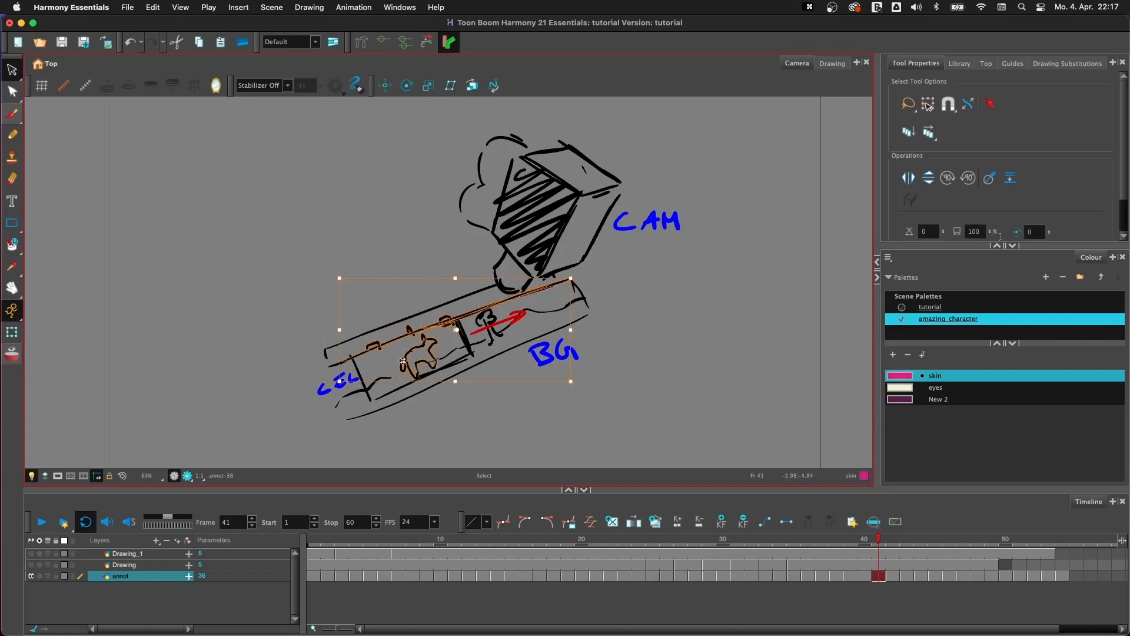
left_click(436, 337)
key("super+z")
key("super+z")
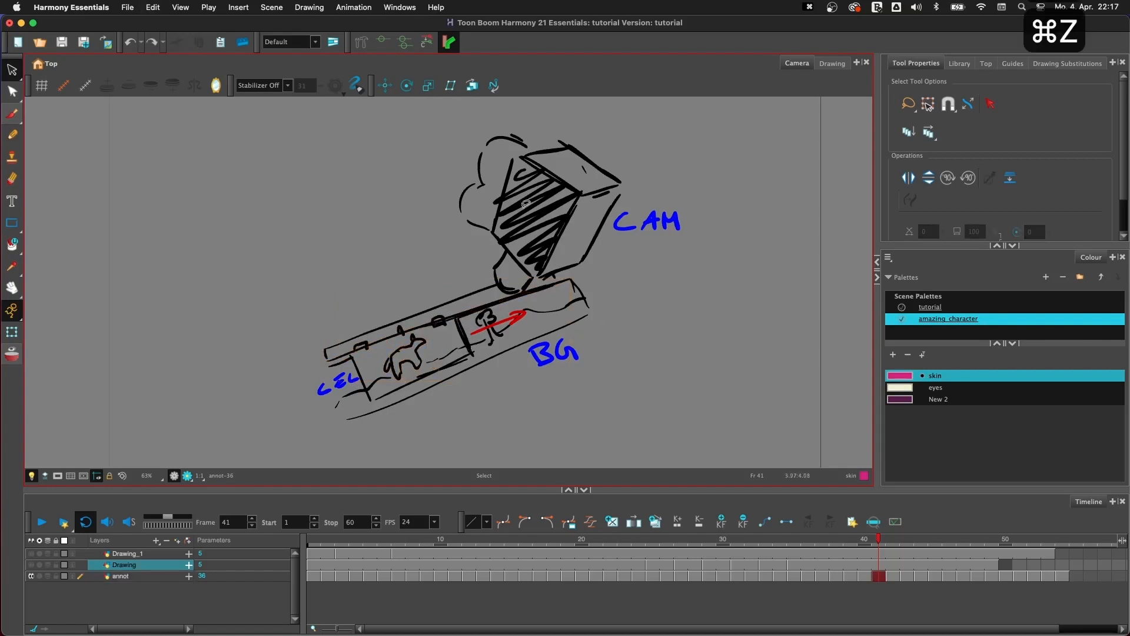
- Make annot the current layer again and advance through its peg explanation to the PEGS DEMO slide on frame 43
key("1")
key("1")
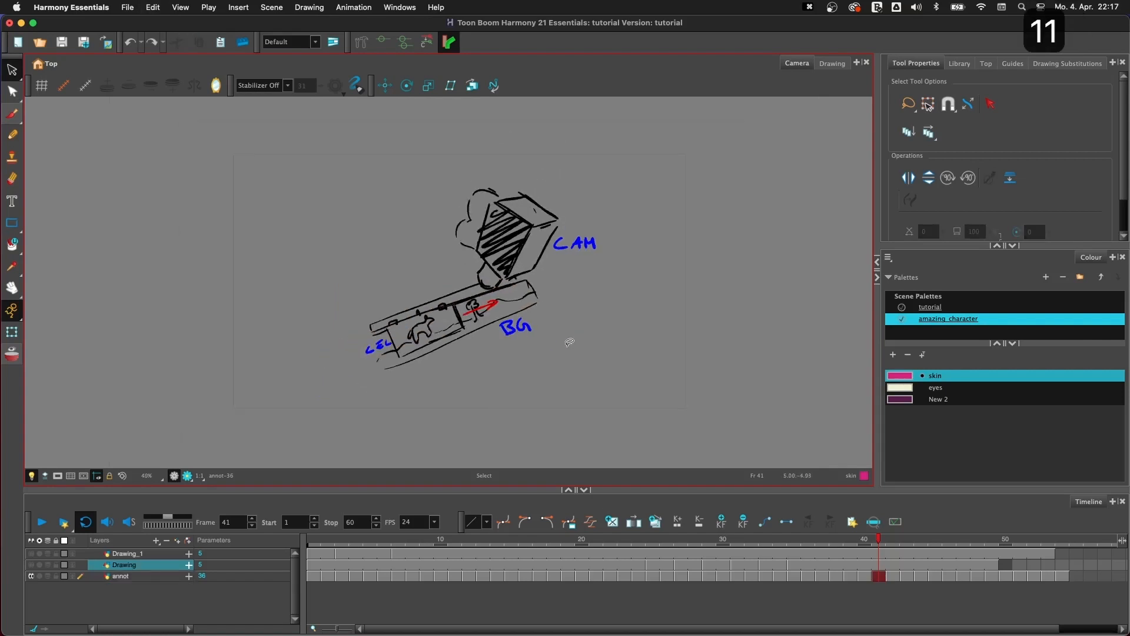
left_click(142, 578)
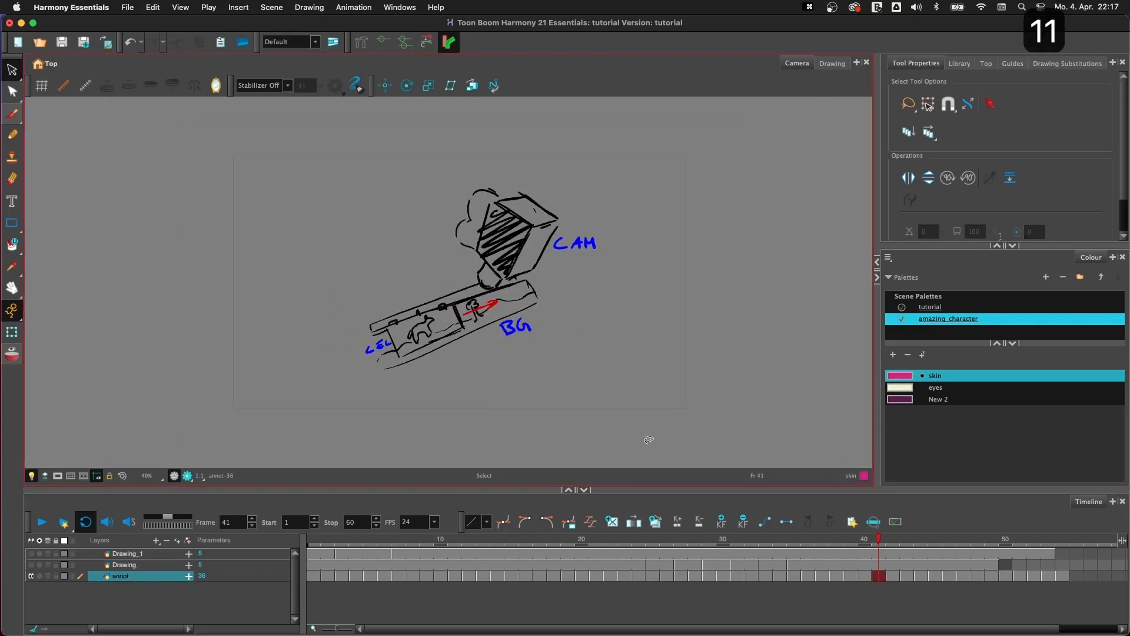
key("g")
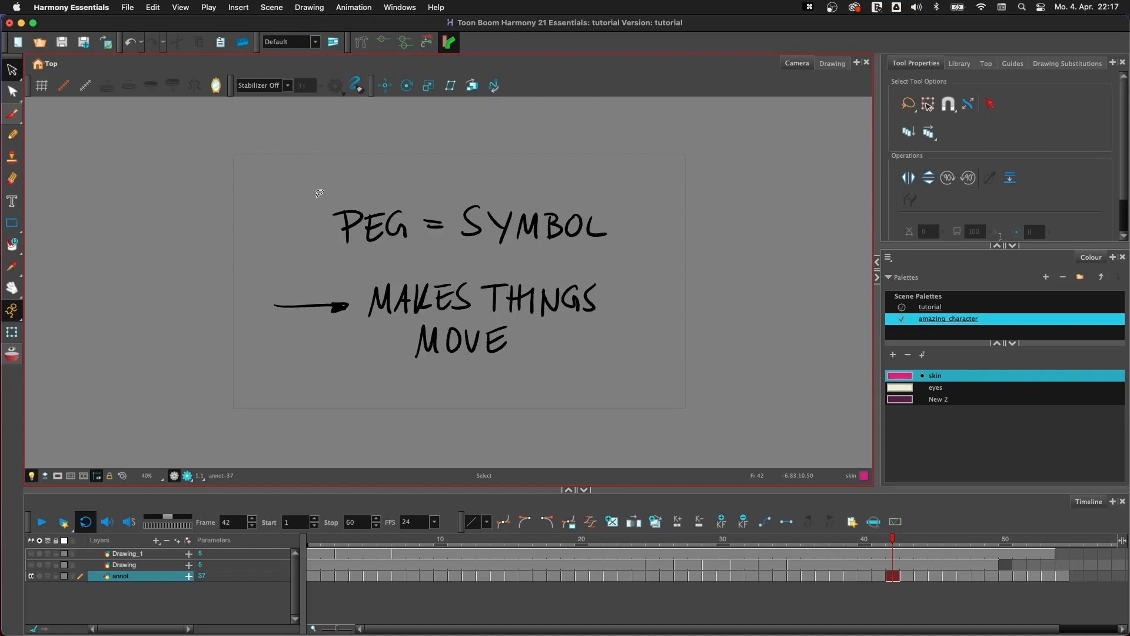
key("g")
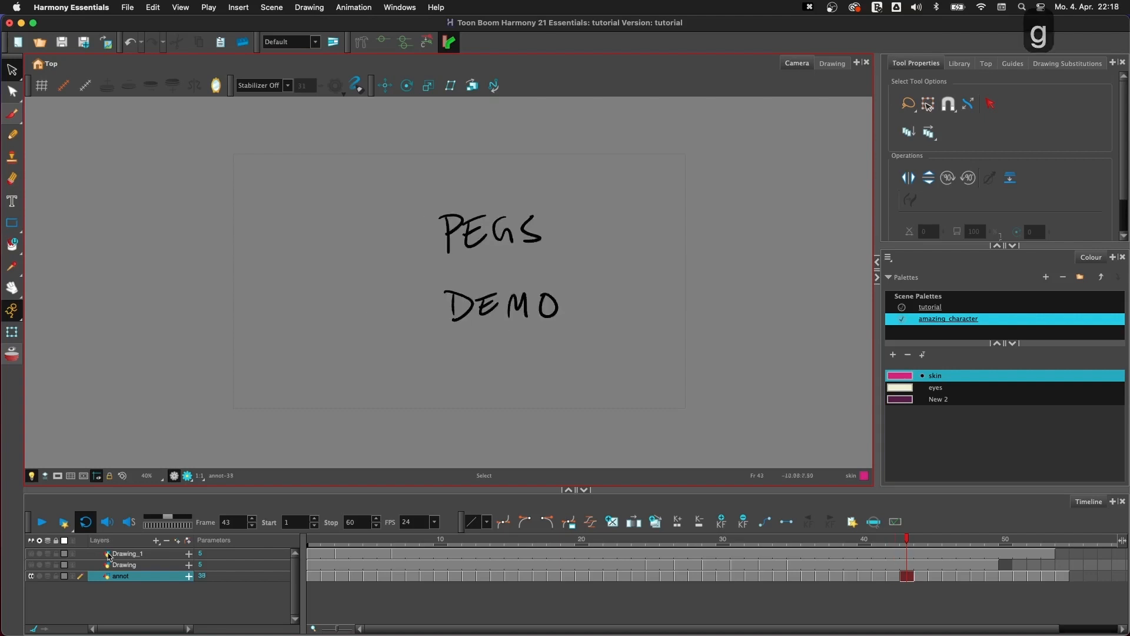
- Hide the annot layer and add a new drawing layer with the default name above Drawing_1
left_click(31, 575)
left_click(156, 554)
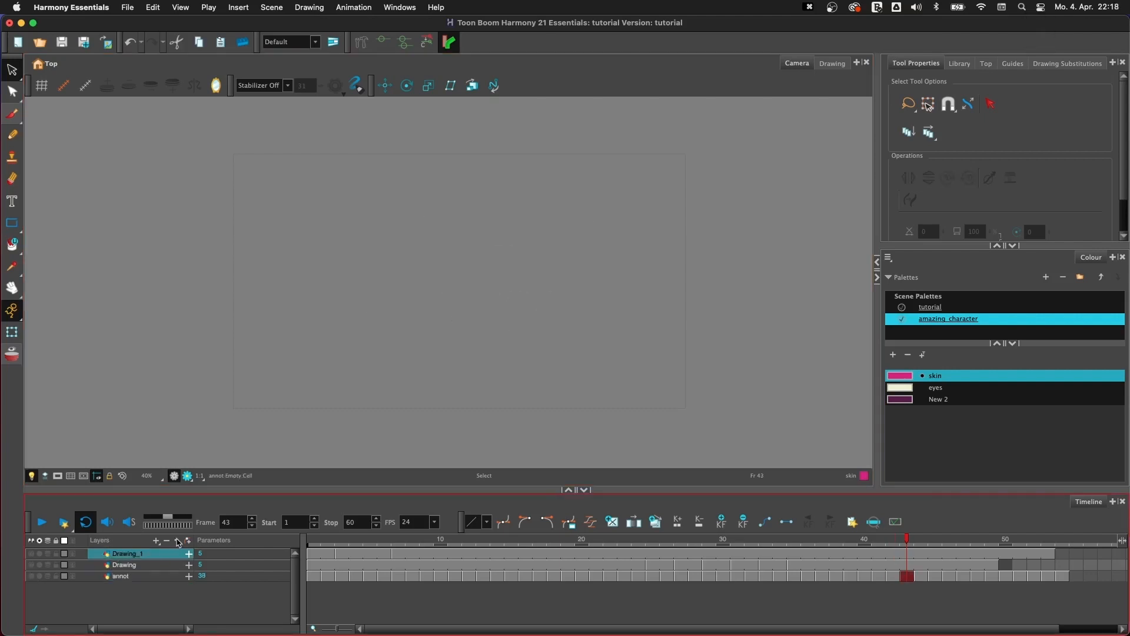
left_click(177, 540)
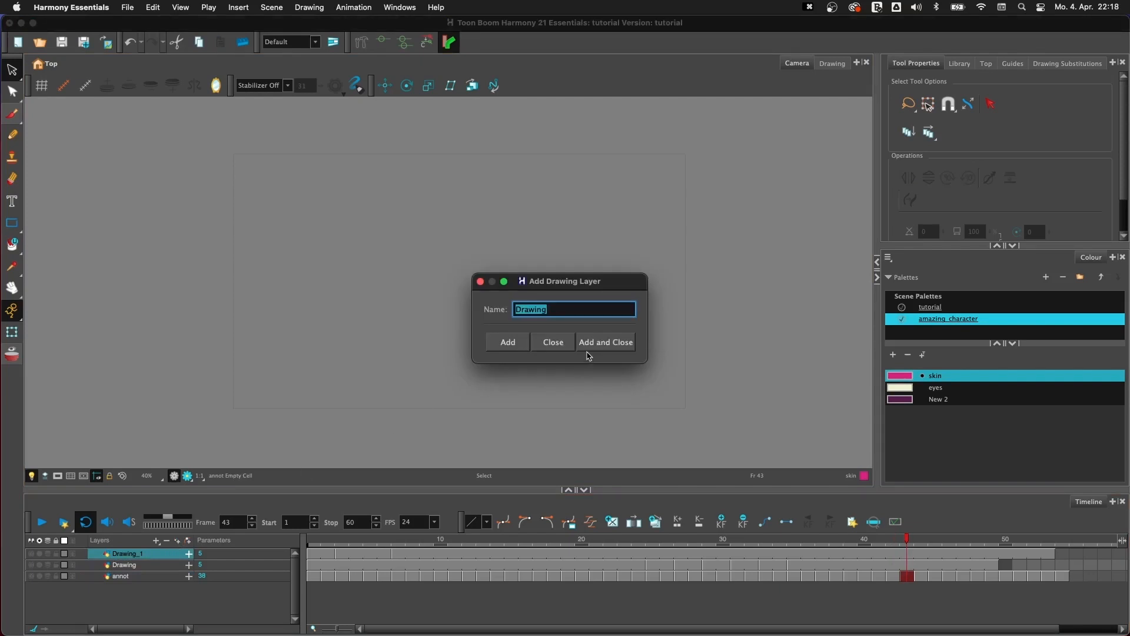
left_click(606, 342)
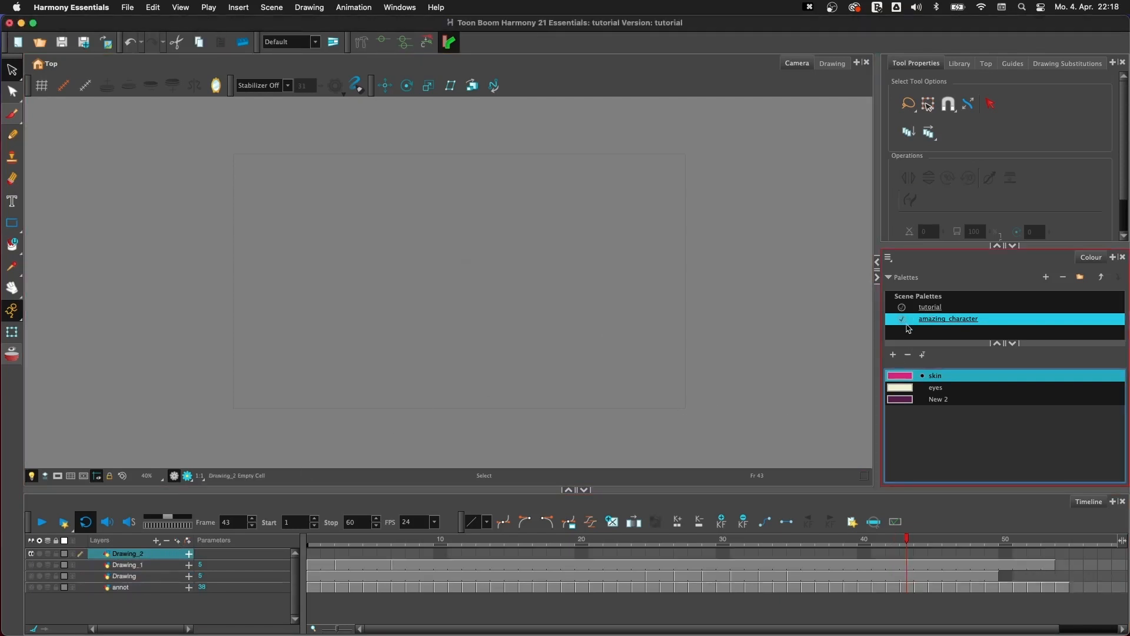
- Brush a round monster head with two big eyes and a toothy mouth in the tutorial palette's Black
left_click(930, 306)
key("alt+b")
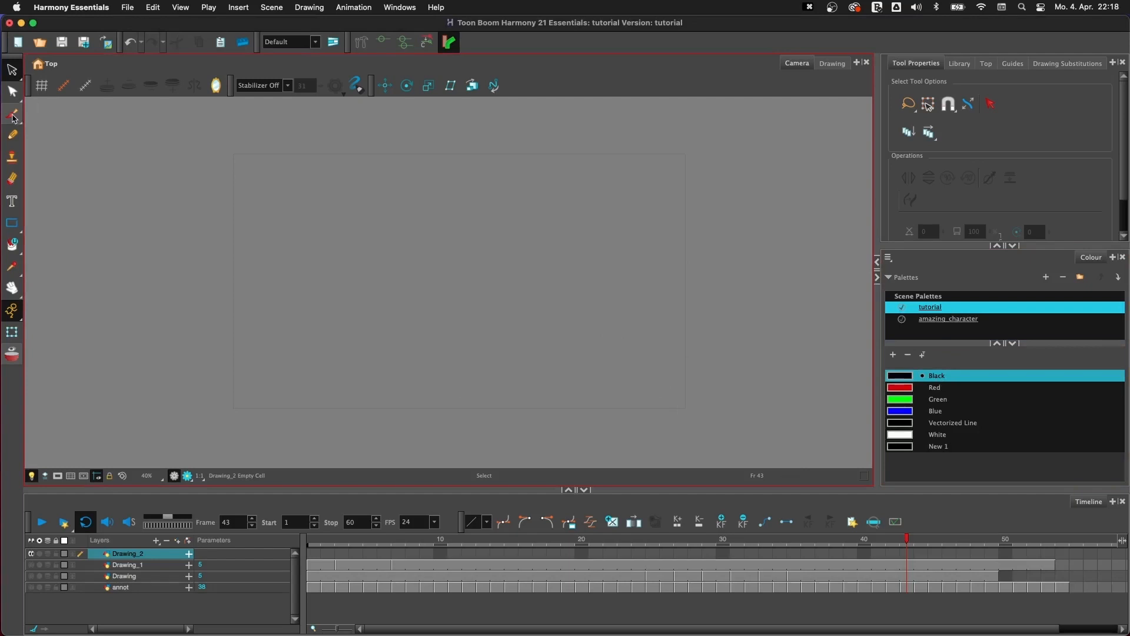
mouse_move(451, 207)
left_mouse_down()
mouse_move(400, 316)
mouse_move(500, 215)
mouse_move(373, 271)
mouse_move(419, 223)
mouse_move(469, 236)
mouse_move(495, 277)
mouse_move(459, 254)
left_mouse_up()
mouse_move(402, 288)
left_mouse_down()
mouse_move(436, 312)
mouse_move(497, 281)
left_mouse_up()
mouse_move(418, 309)
left_mouse_down()
mouse_move(465, 310)
mouse_move(494, 277)
left_mouse_up()
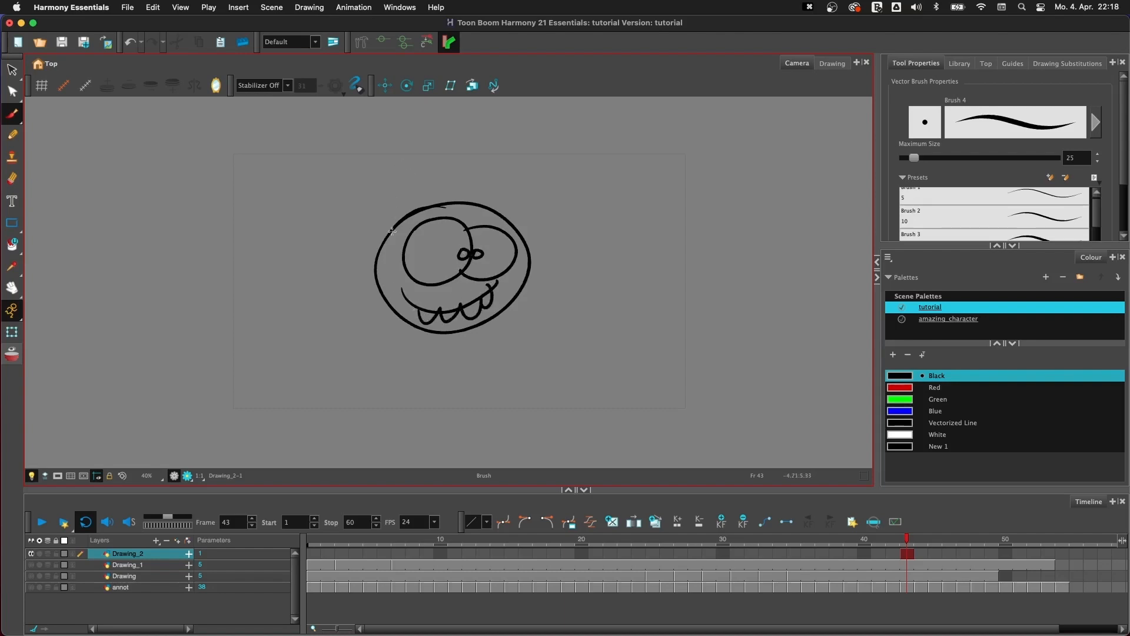
- Brush two striped horns on top of the monster's head and two legs with feet below it
mouse_move(386, 229)
left_mouse_down()
mouse_move(420, 156)
mouse_move(425, 211)
mouse_move(426, 179)
left_mouse_up()
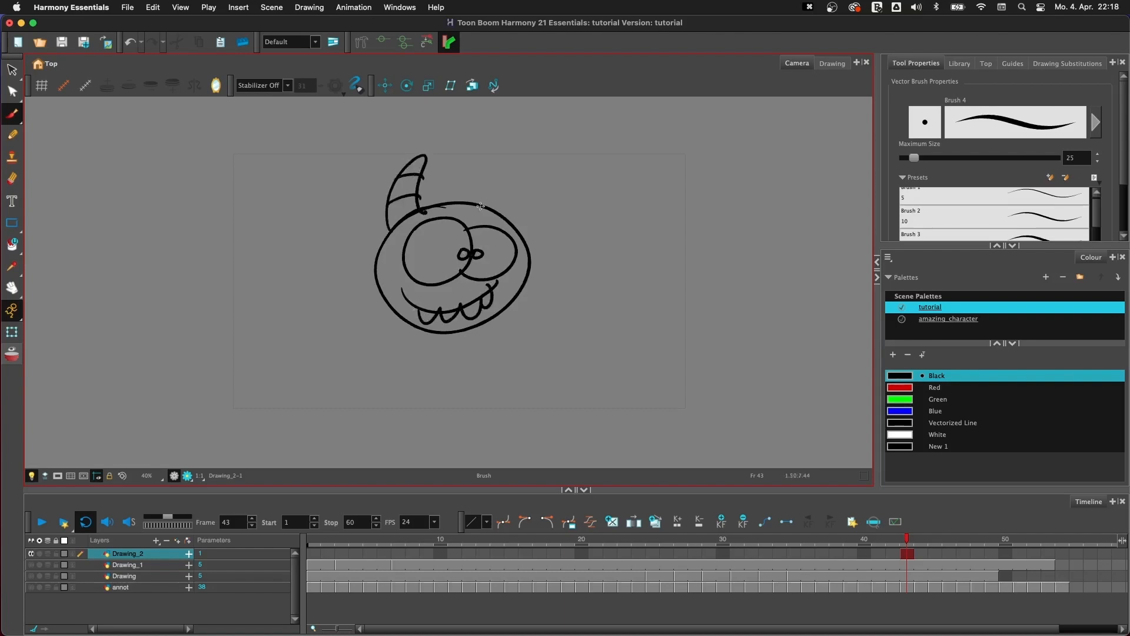
mouse_move(484, 205)
left_mouse_down()
mouse_move(520, 226)
mouse_move(519, 165)
left_mouse_up()
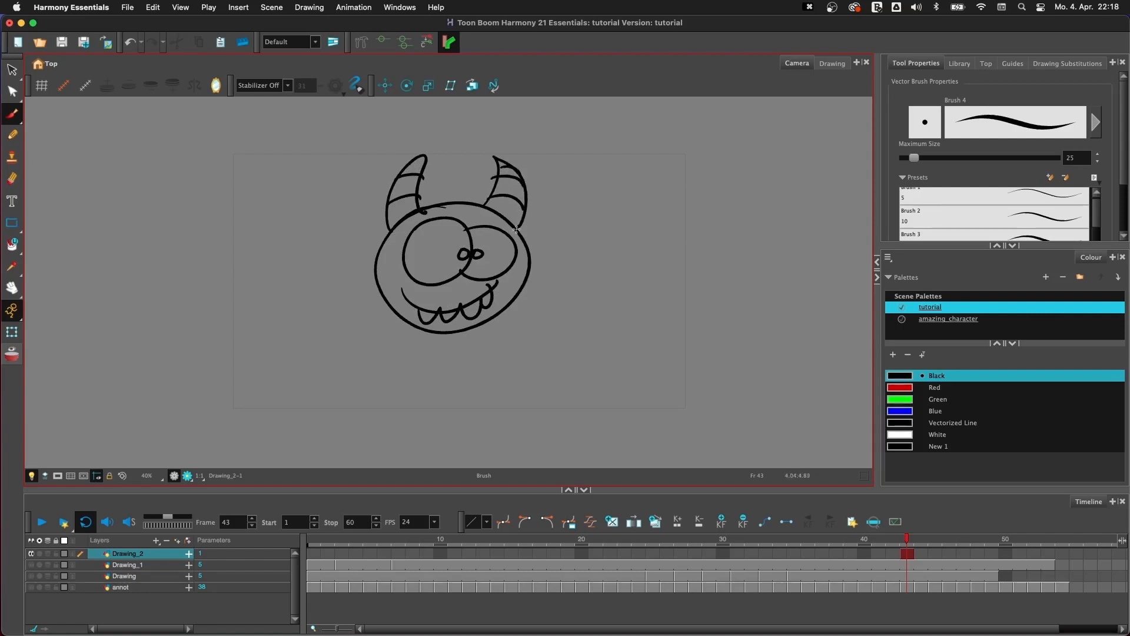
mouse_move(420, 330)
left_mouse_down()
mouse_move(391, 355)
mouse_move(438, 367)
mouse_move(432, 329)
mouse_move(465, 334)
mouse_move(450, 368)
mouse_move(479, 352)
mouse_move(462, 353)
mouse_move(469, 322)
left_mouse_up()
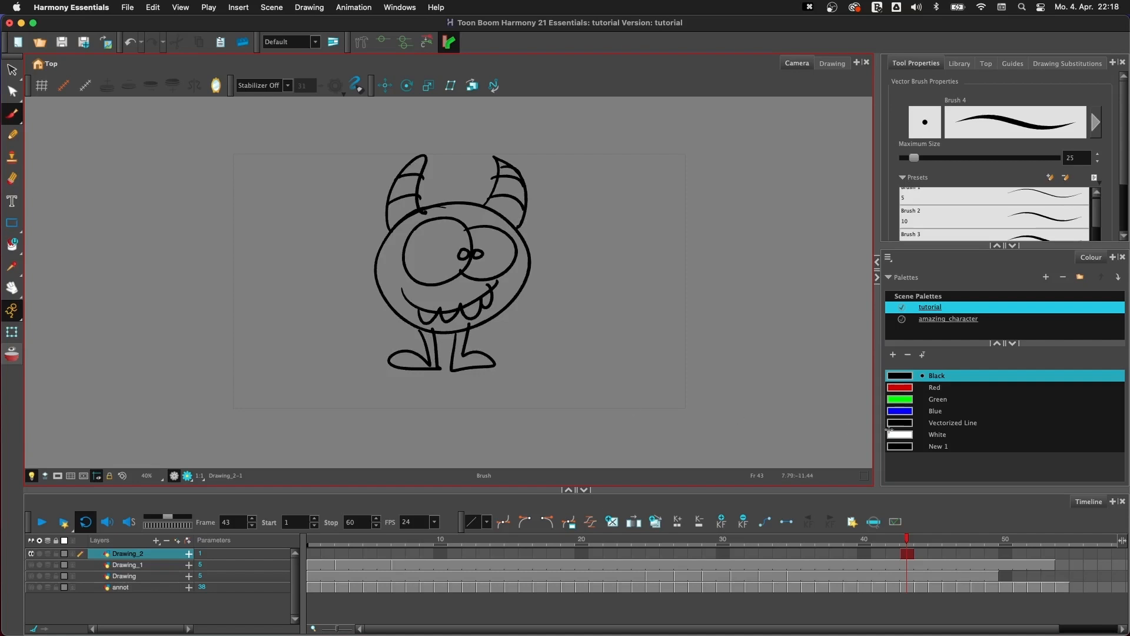
- Fill the monster's body, legs and feet with the amazing_character palette's skin colour
left_click(936, 320)
key("y")
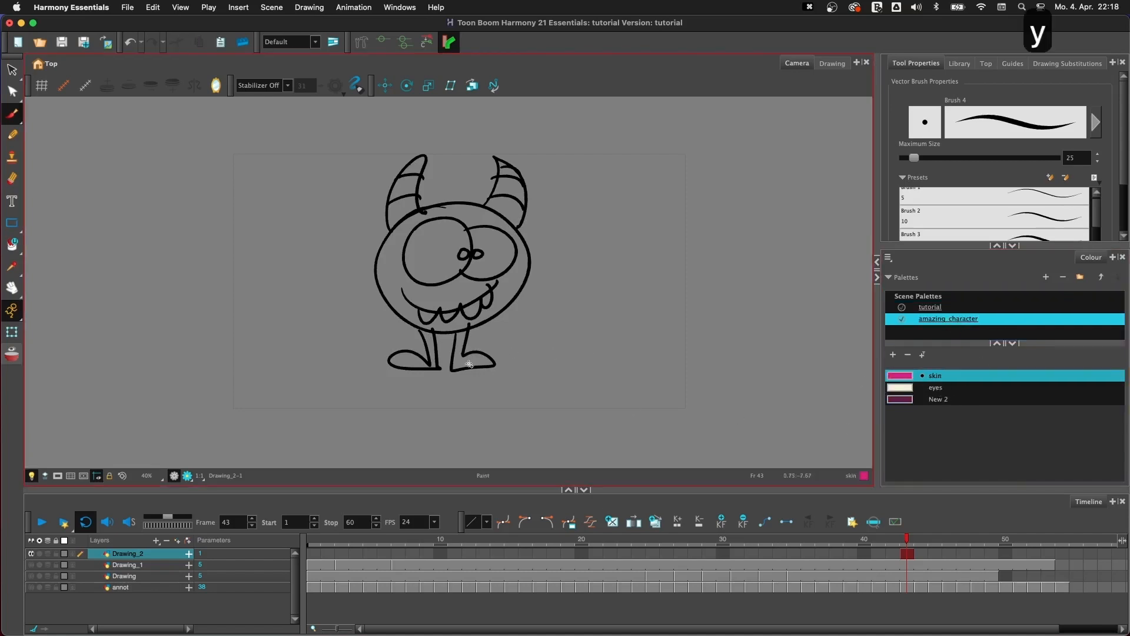
left_click(475, 333)
key("super+z")
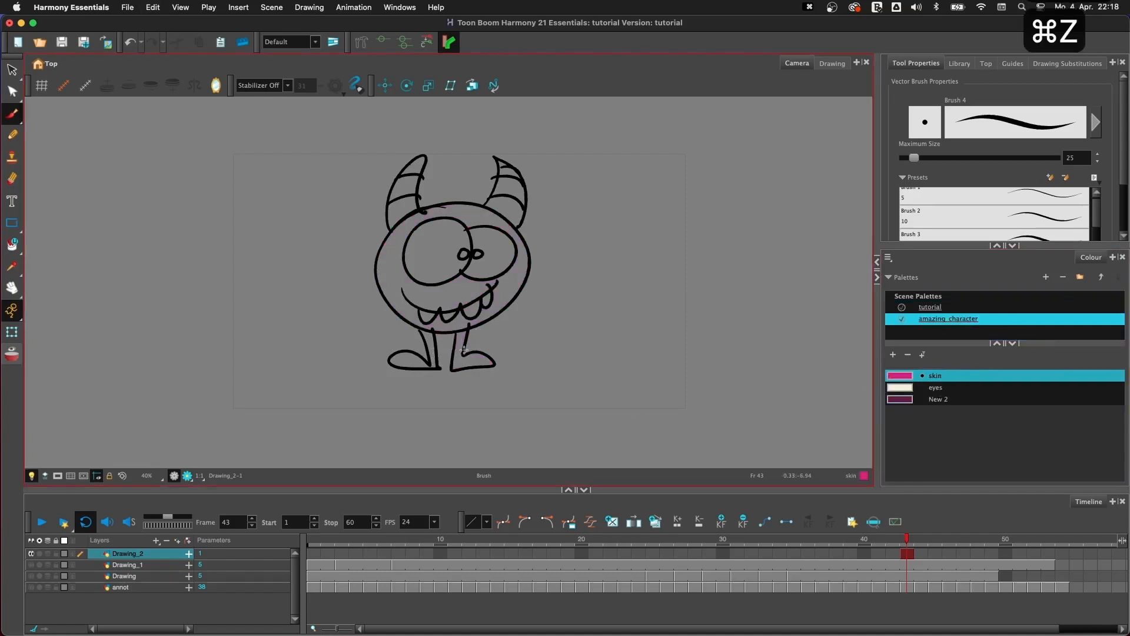
key("y")
mouse_move(460, 355)
left_mouse_down()
mouse_move(478, 332)
mouse_move(433, 346)
left_mouse_up()
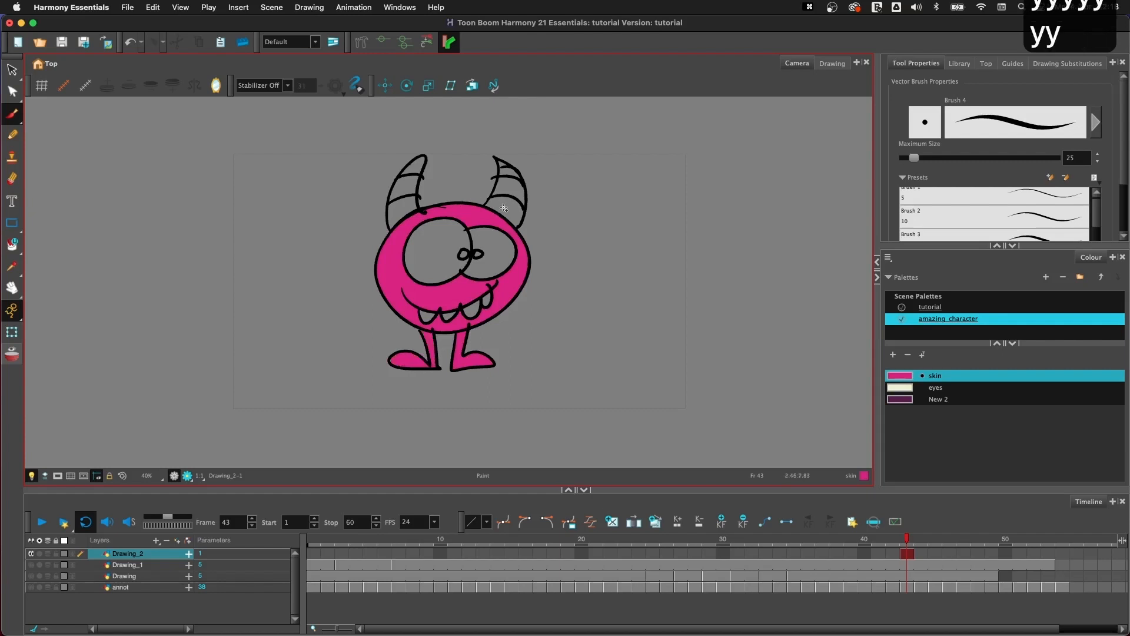
- Fill every section of both horns with the amazing_character palette's New 2 colour
left_click(902, 399)
key("y")
mouse_move(550, 195)
left_mouse_down()
mouse_move(457, 162)
mouse_move(402, 220)
left_mouse_up()
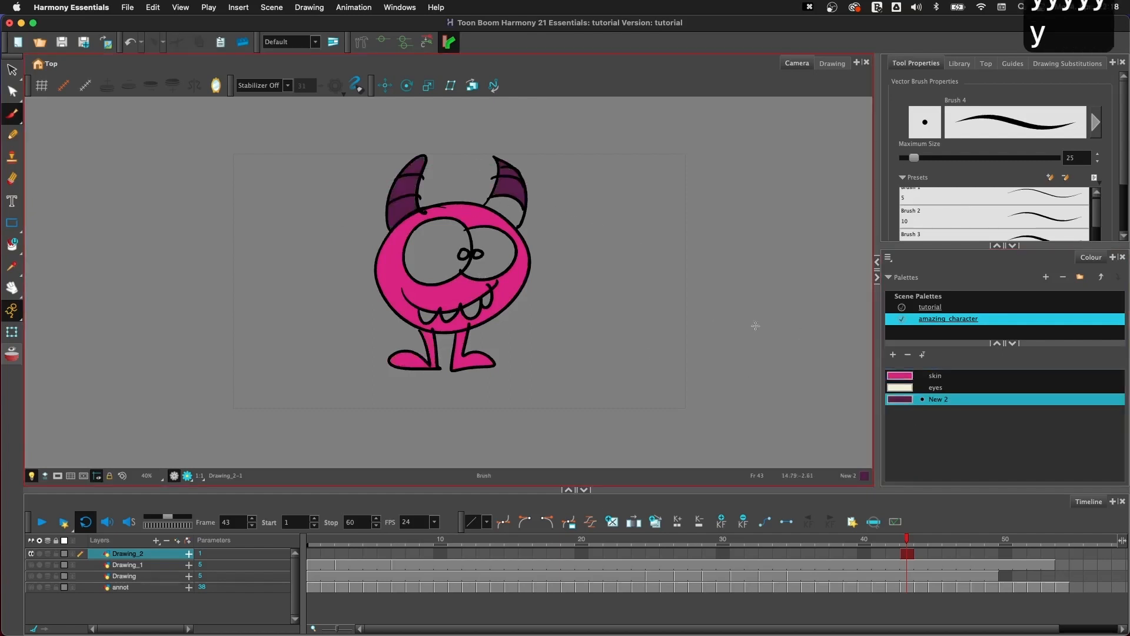
left_click_drag(523, 178, 528, 221)
- Fill the monster's eyes and teeth with the amazing_character palette's eyes colour
left_click(915, 387)
key("y")
left_click_drag(385, 262, 586, 250)
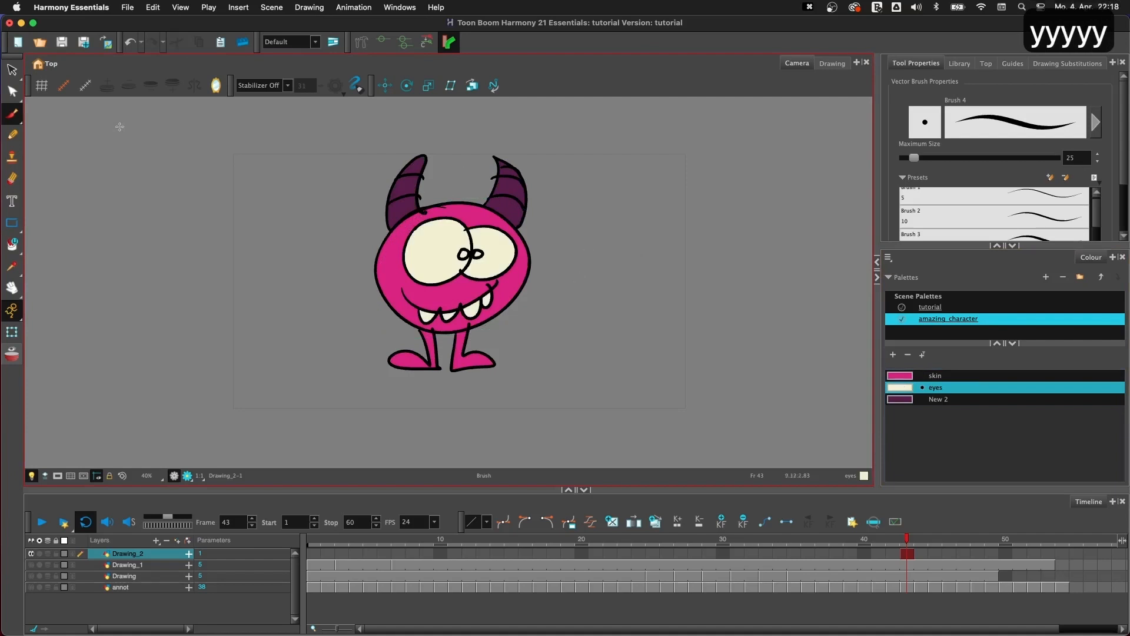
- Select the whole monster drawing, move it slightly down within the camera frame and deselect it
key("alt+s")
left_click_drag(512, 138, 565, 268)
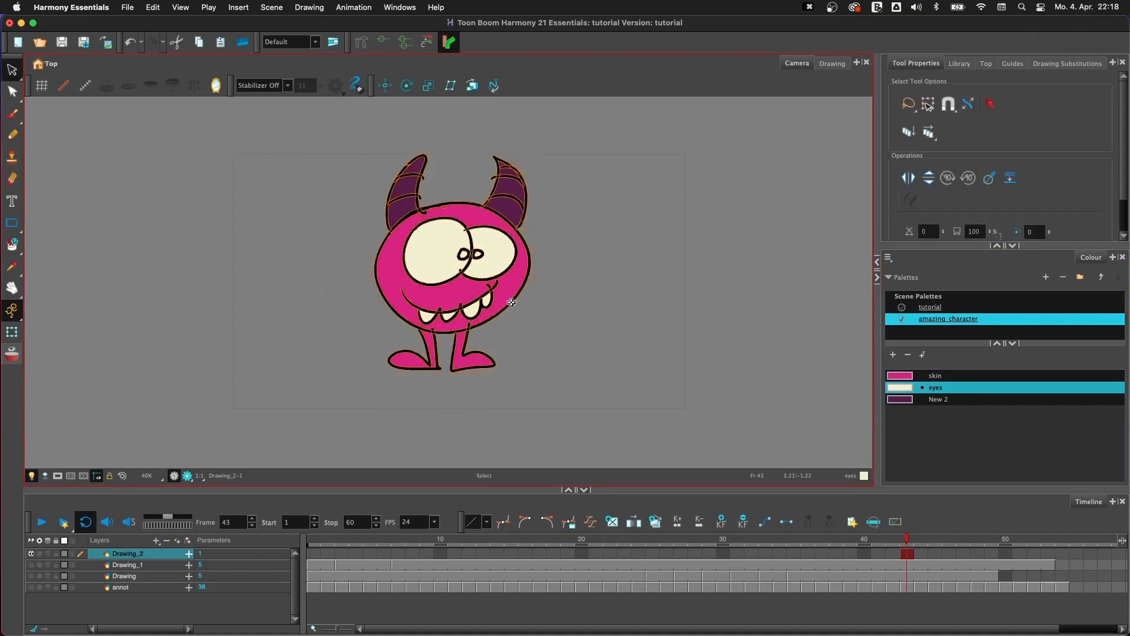
left_click_drag(505, 289, 508, 303)
left_click(583, 276)
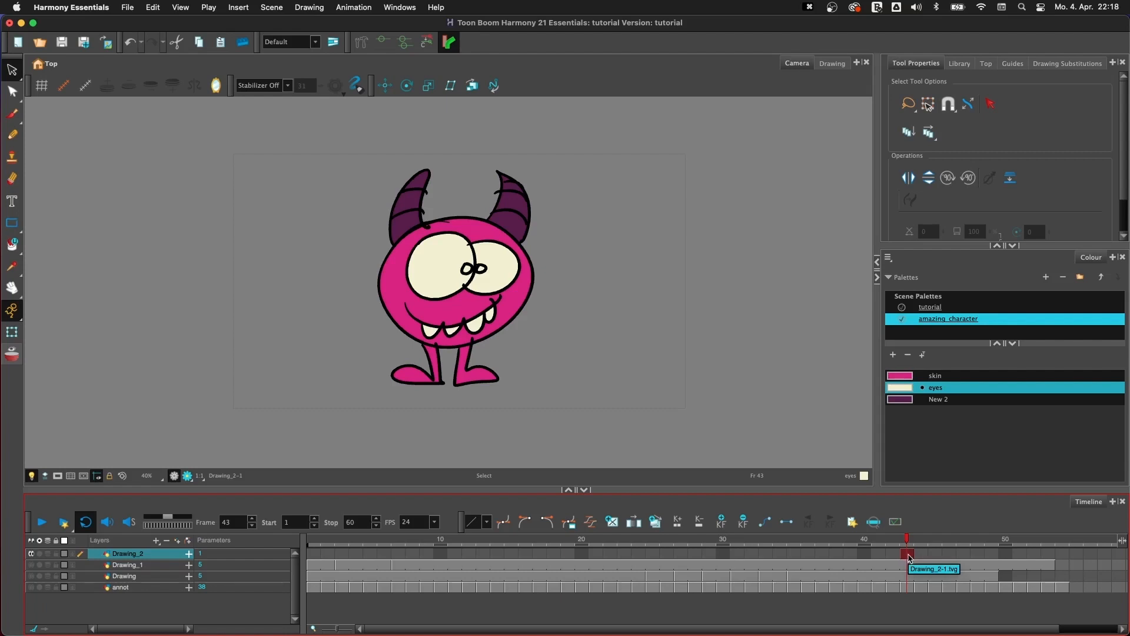
- Extend the monster drawing's exposure on the Drawing_2 layer from frame 1 through frame 59 and return to frame 1
mouse_move(910, 557)
left_mouse_down()
mouse_move(603, 558)
mouse_move(904, 558)
mouse_move(626, 548)
mouse_move(301, 562)
mouse_move(314, 556)
left_mouse_up()
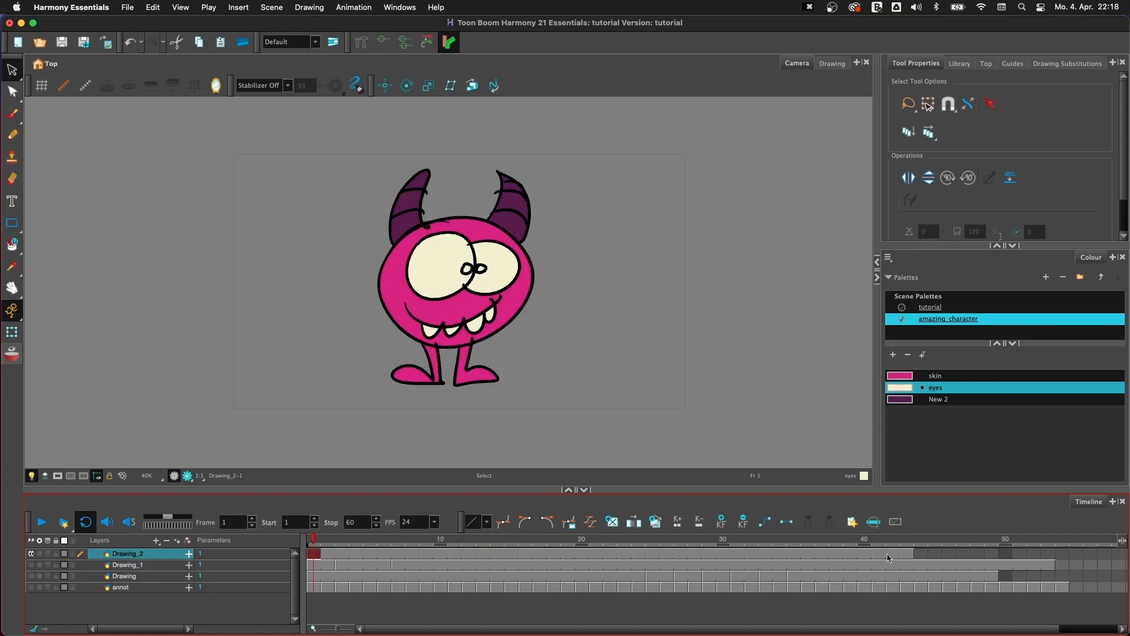
left_click(908, 555)
left_click_drag(911, 559, 1076, 556)
left_click(1066, 554)
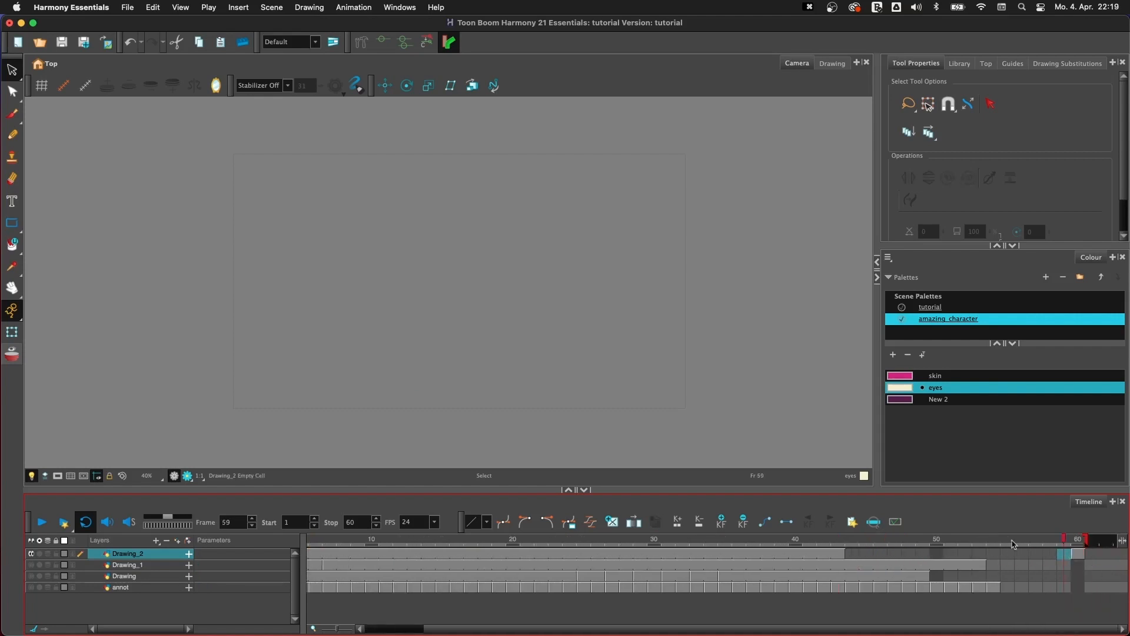
left_click(847, 542)
left_click(1064, 555)
key("F6")
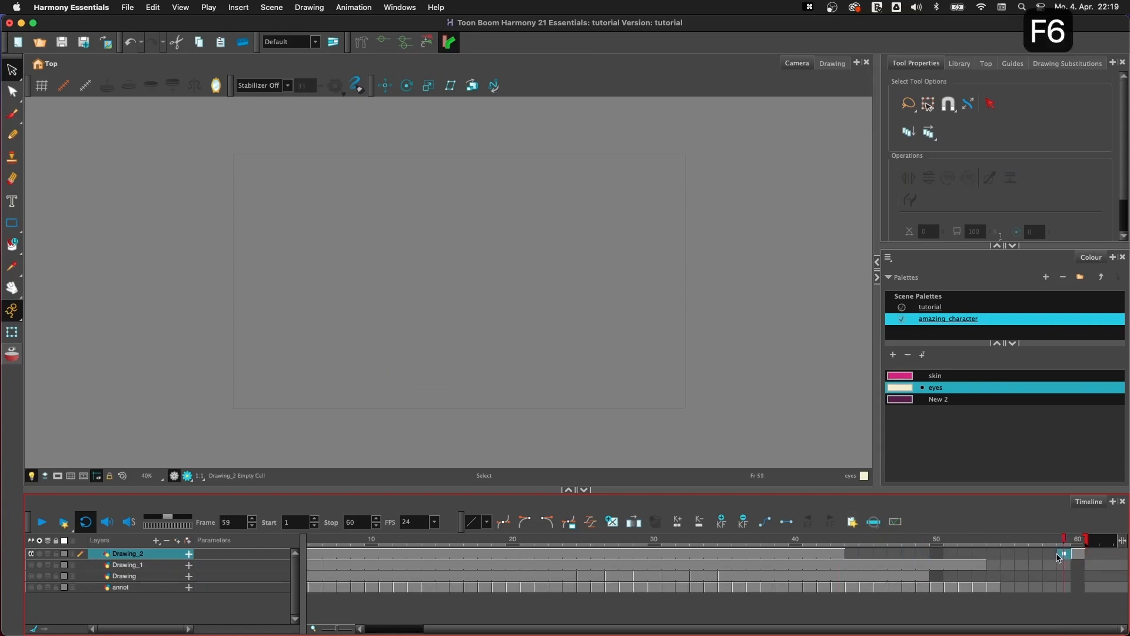
key("super+z")
key("F5")
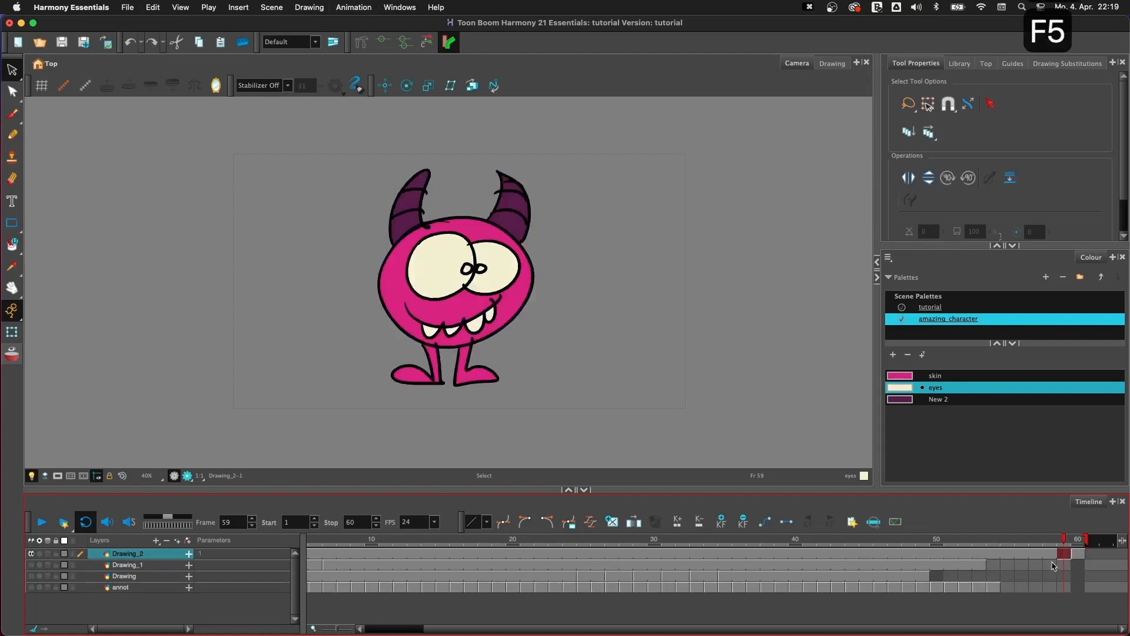
left_click_drag(913, 631, 841, 631)
left_click(314, 542)
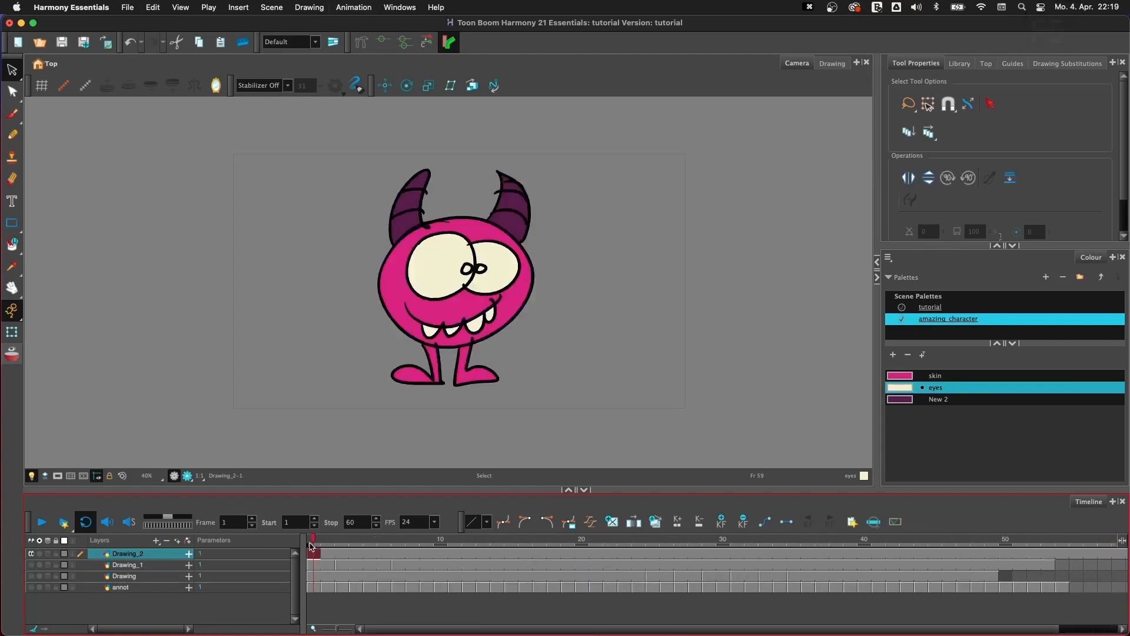
- Try keyframing directly on Drawing_2 by using Transform to move the monster across the camera frame's left edge at frame 1
left_click(12, 332)
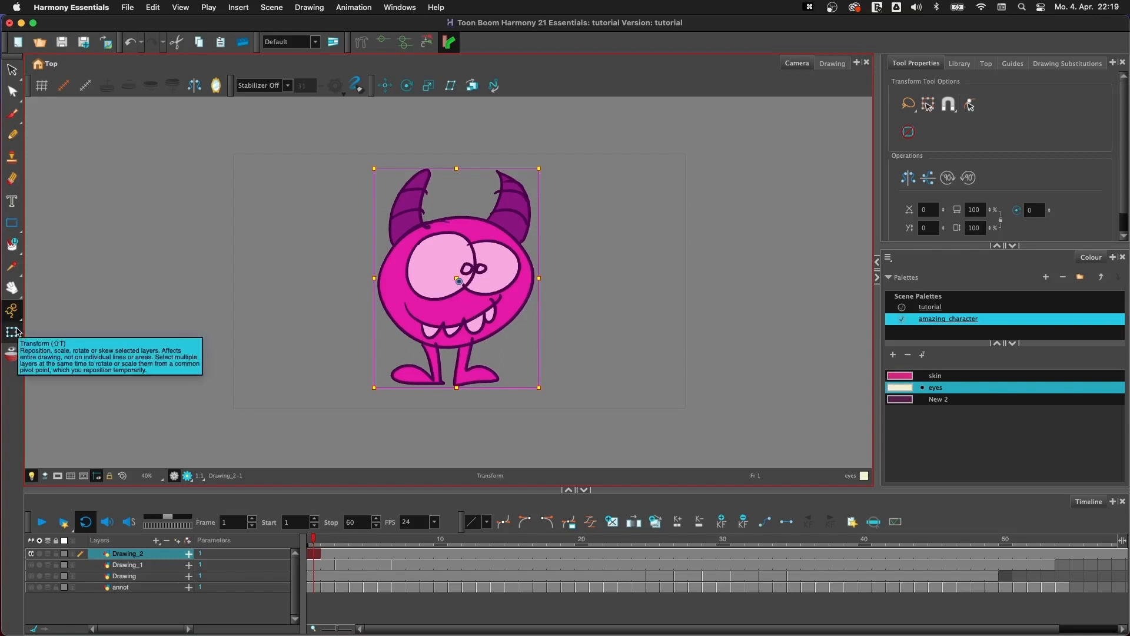
mouse_move(476, 328)
left_mouse_down()
mouse_move(362, 342)
mouse_move(238, 340)
left_mouse_up()
left_click(315, 556)
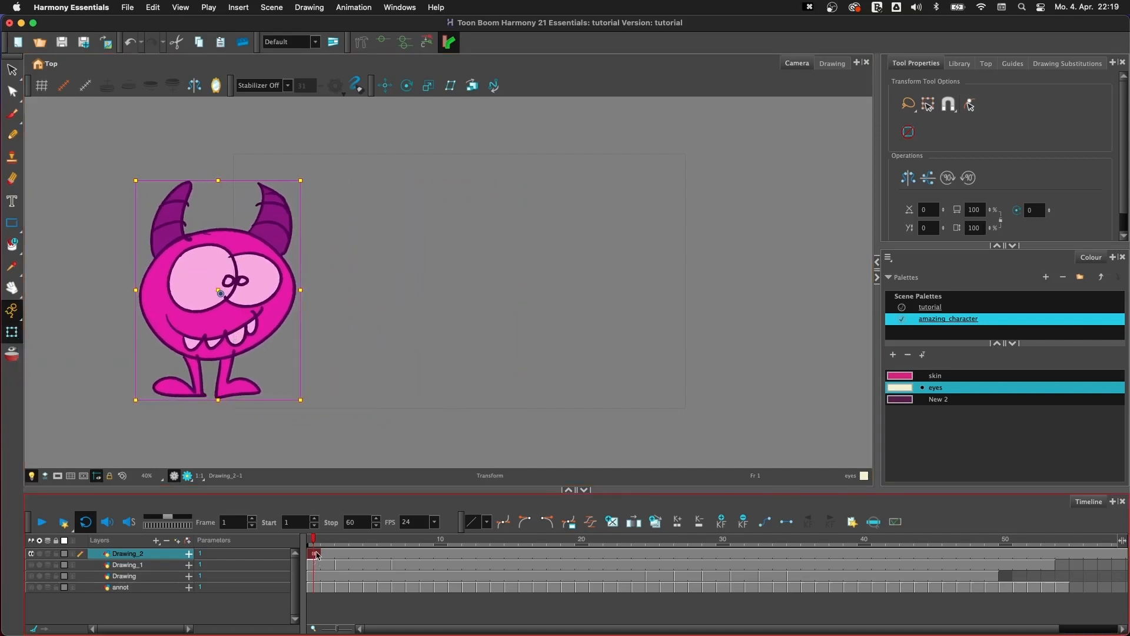
left_click(326, 541)
left_click(315, 557)
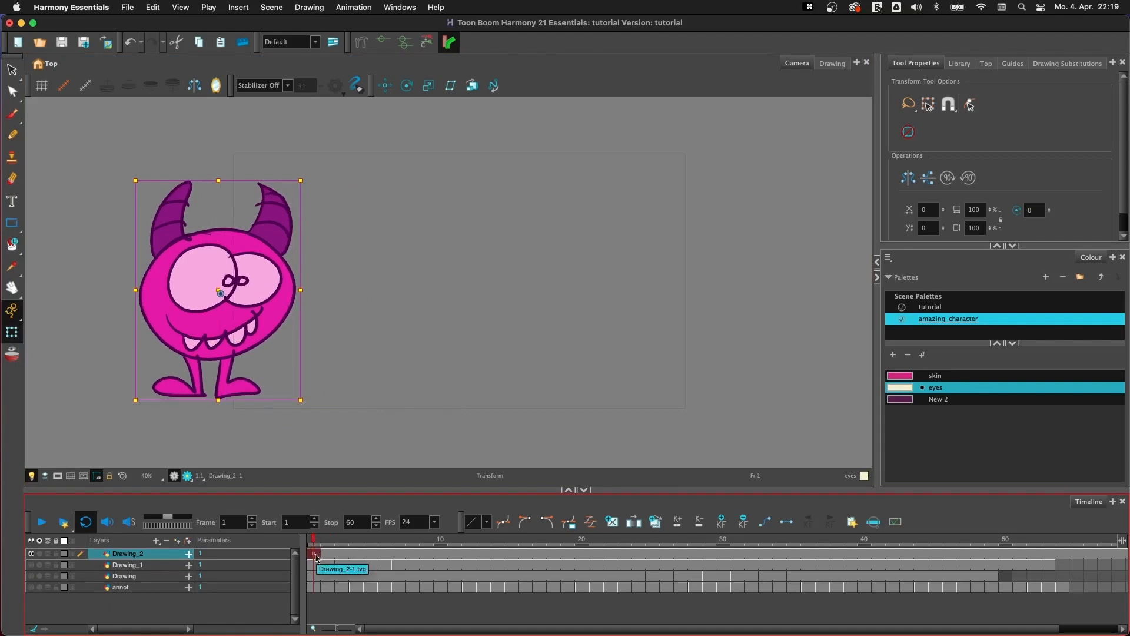
- Try moving the monster past the camera frame's right edge at frame 20, play the motion and undo both layer keyframes
left_click_drag(334, 540, 582, 542)
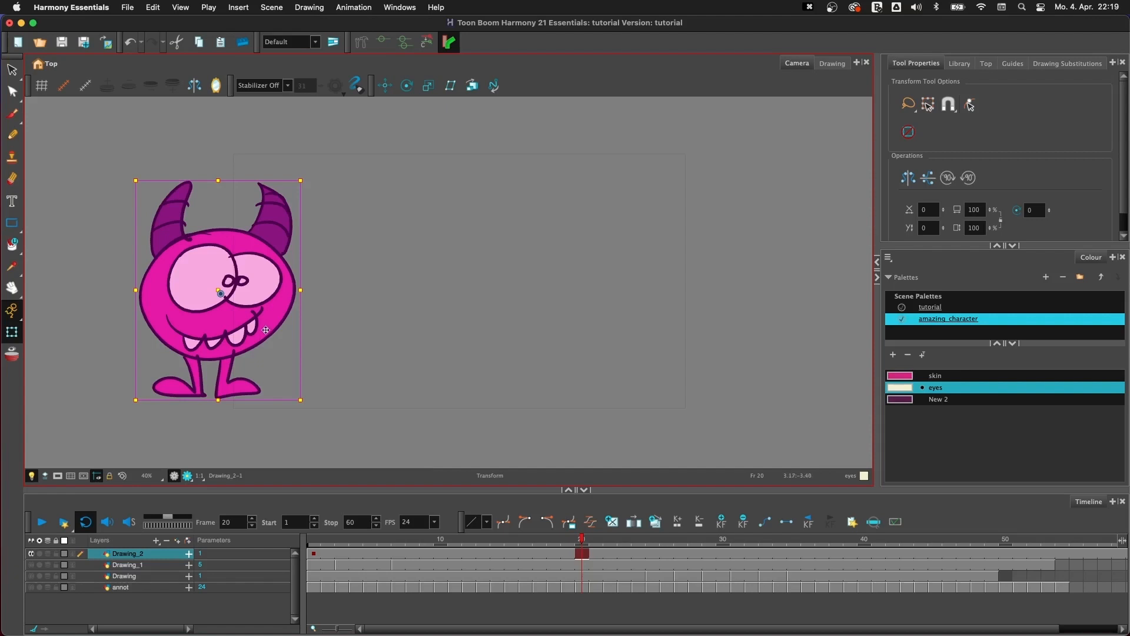
left_click_drag(263, 329, 807, 321)
left_click_drag(582, 539, 285, 562)
left_click(41, 521)
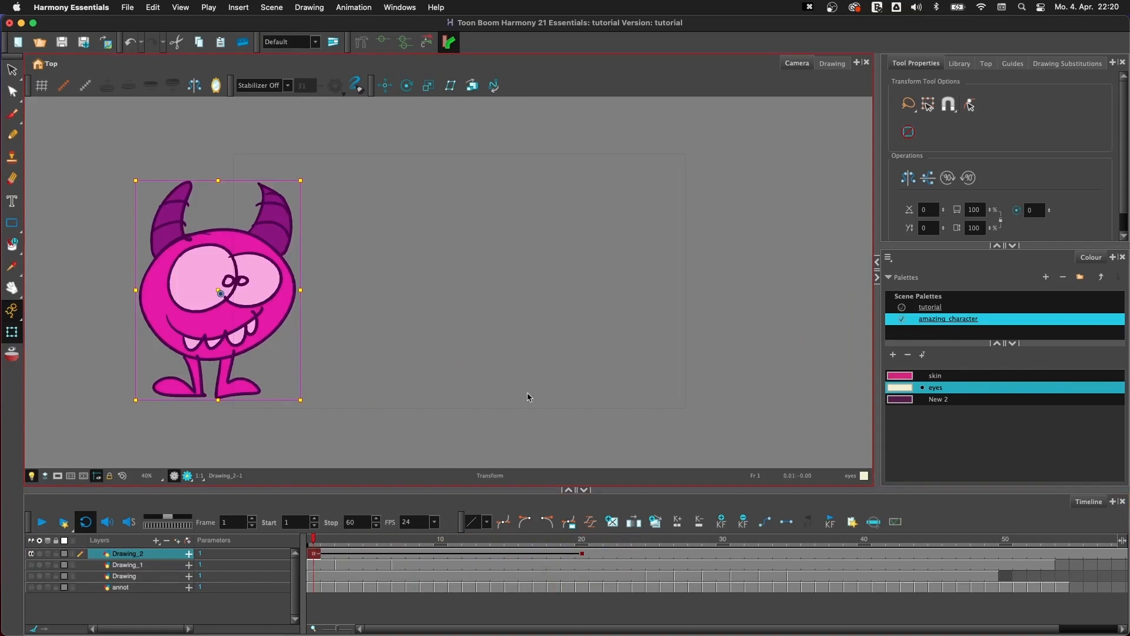
key("super+z")
key("super+z")
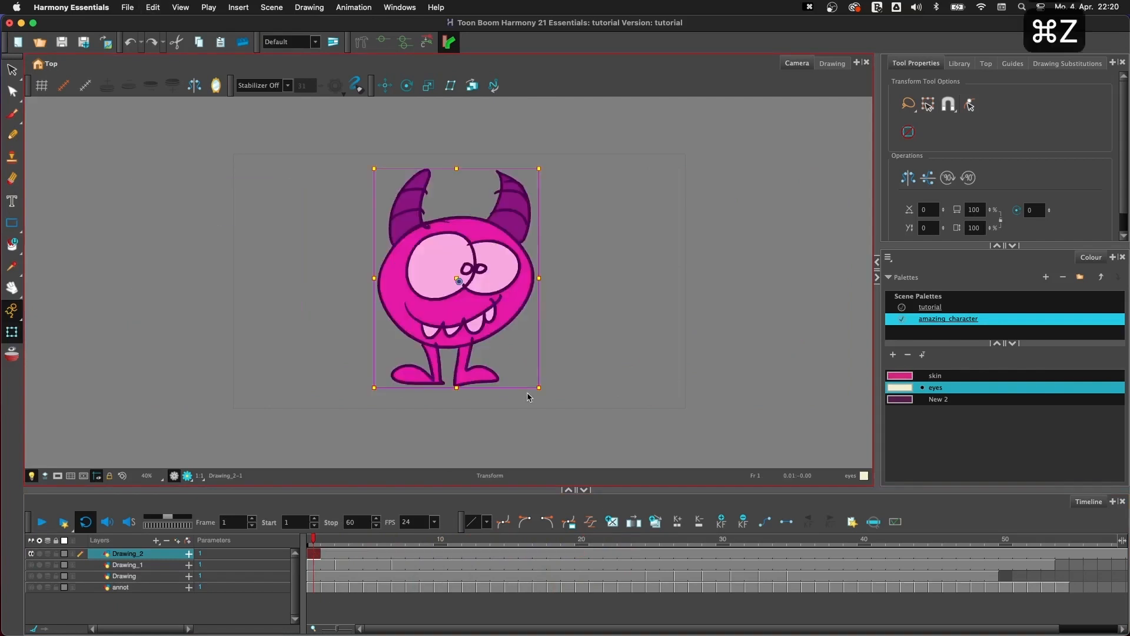
- Add a peg to the Drawing_2 layer and compare selecting the drawing with selecting its peg
left_click(595, 328)
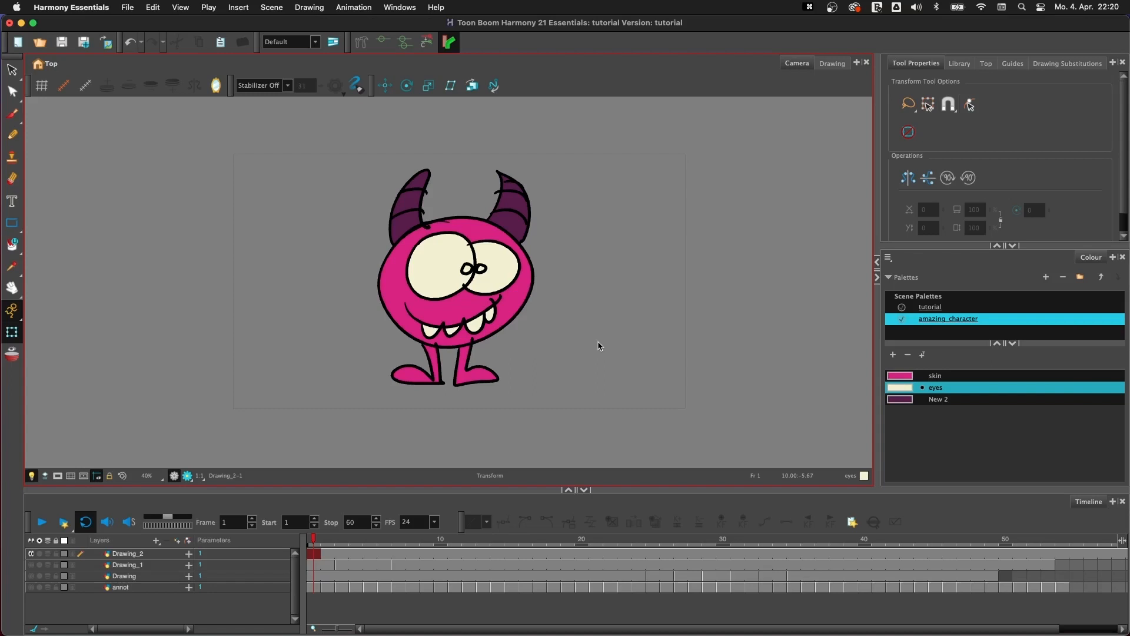
left_click(146, 554)
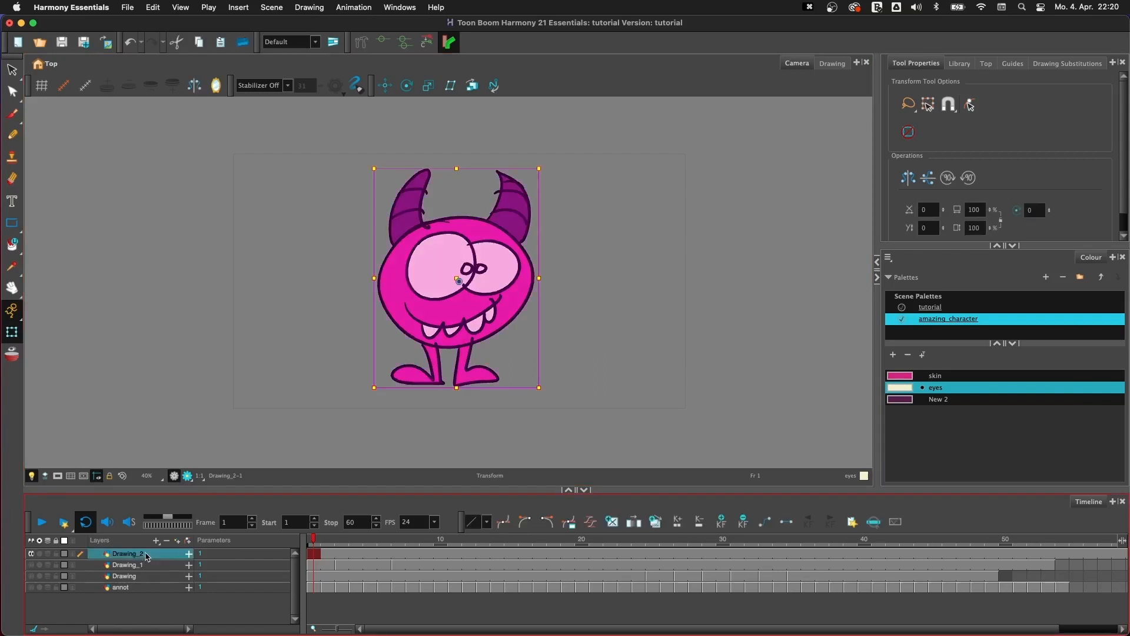
left_click(188, 542)
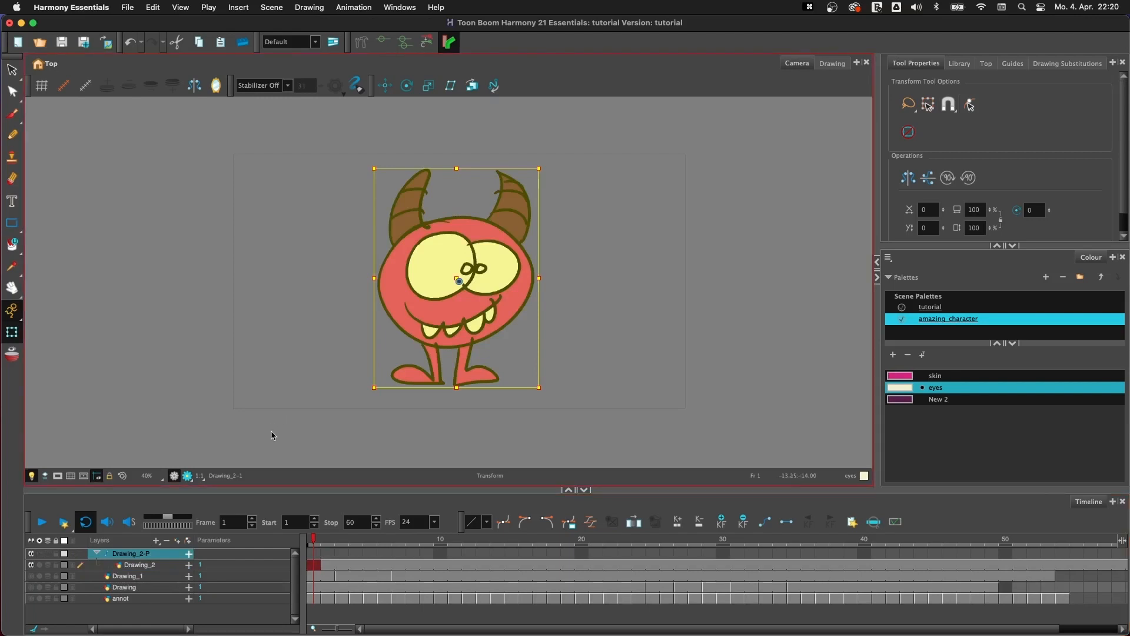
left_click(157, 566)
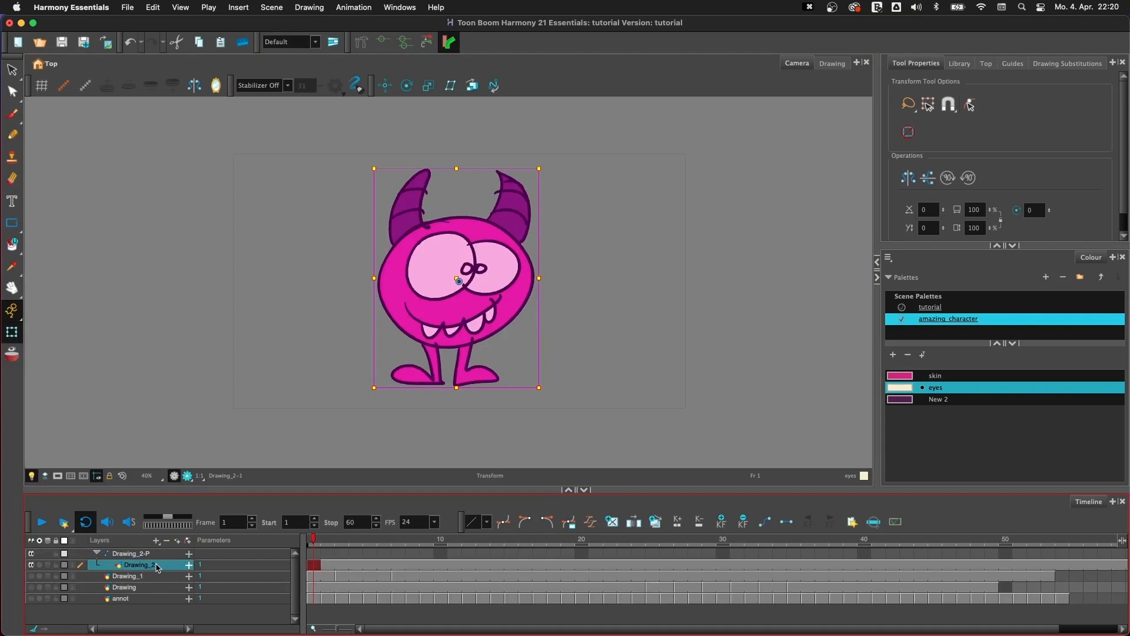
left_click(148, 555)
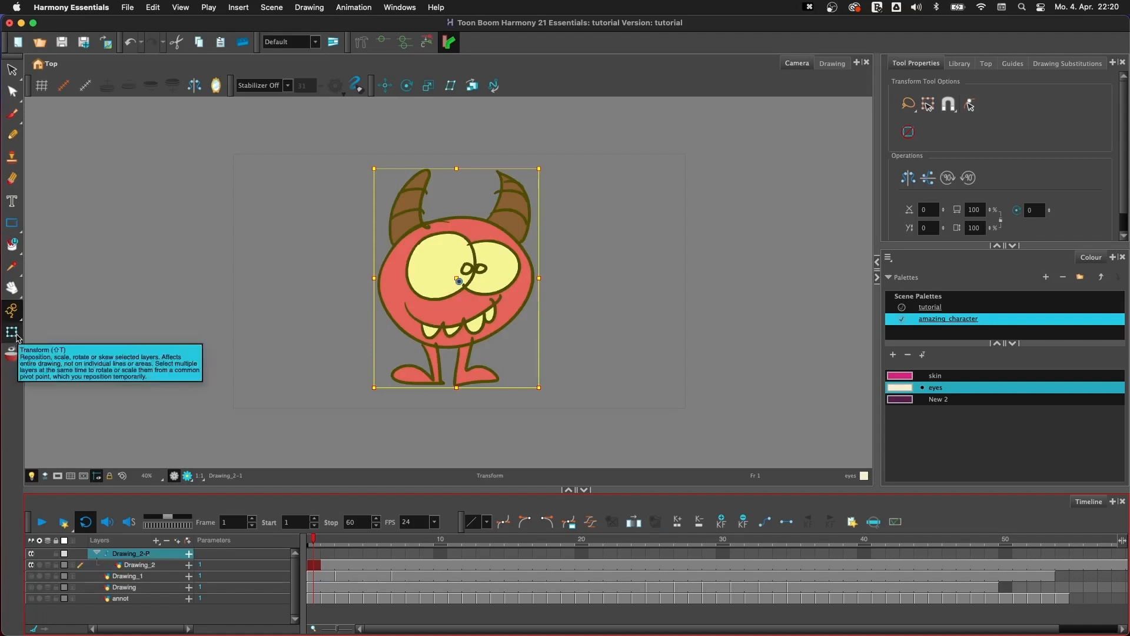
- Try moving the monster artwork up and to the right with the Select tool, and undo the move
left_click(12, 69)
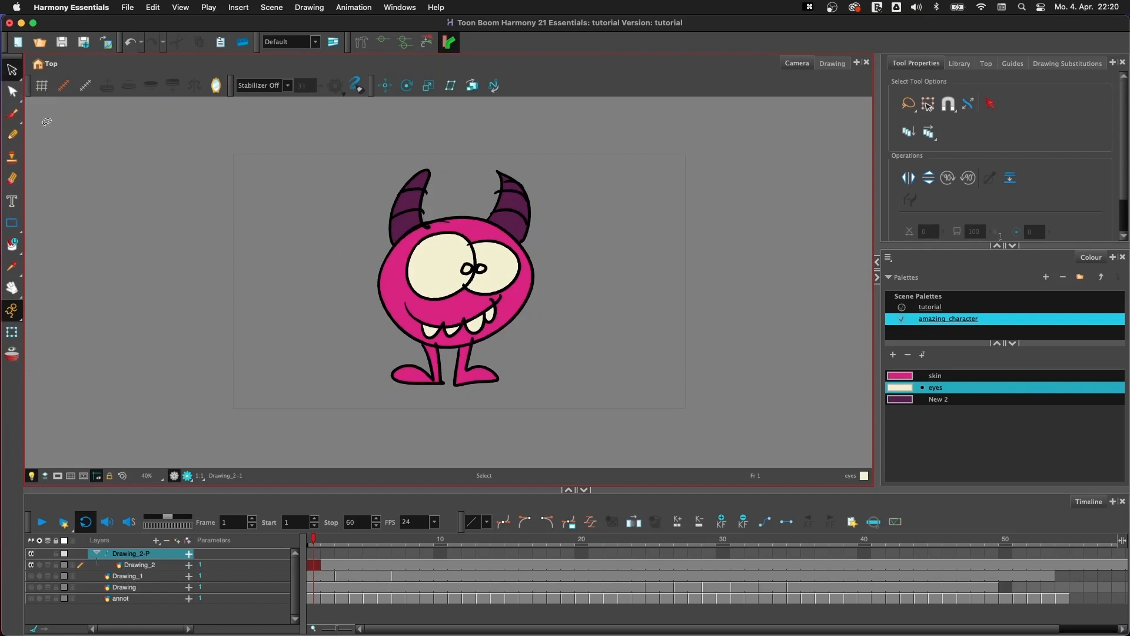
mouse_move(577, 169)
left_mouse_down()
mouse_move(363, 208)
mouse_move(545, 370)
left_mouse_up()
left_click_drag(484, 306, 597, 274)
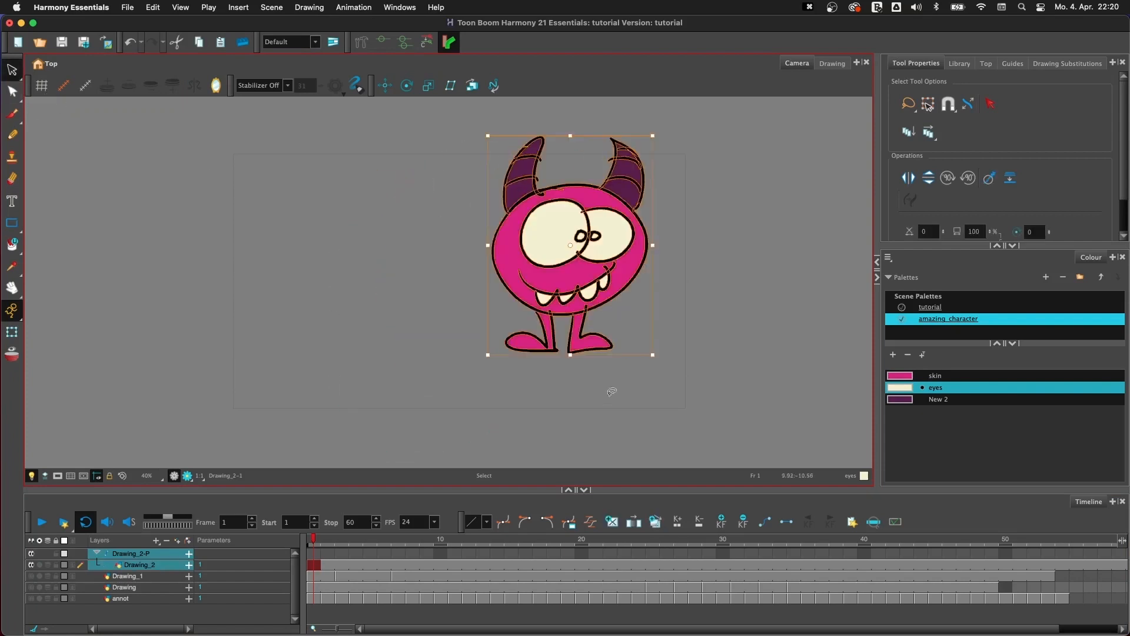
key("super+z")
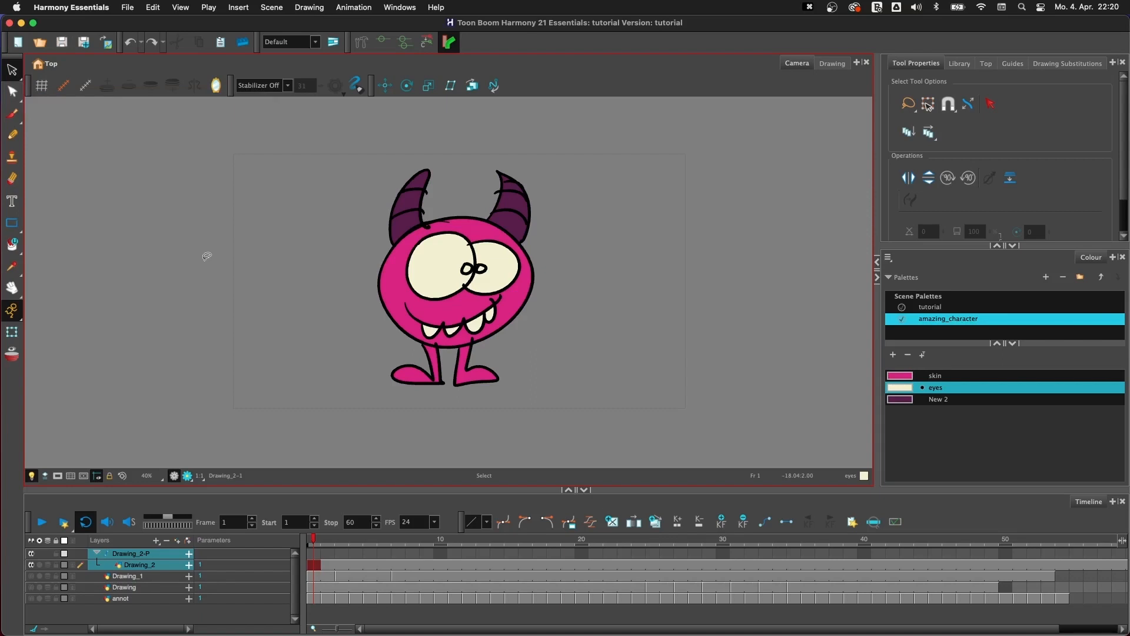
- Activate the Transform tool on the Drawing_2-P peg and collapse the peg's child layer in the timeline
key("shift+t")
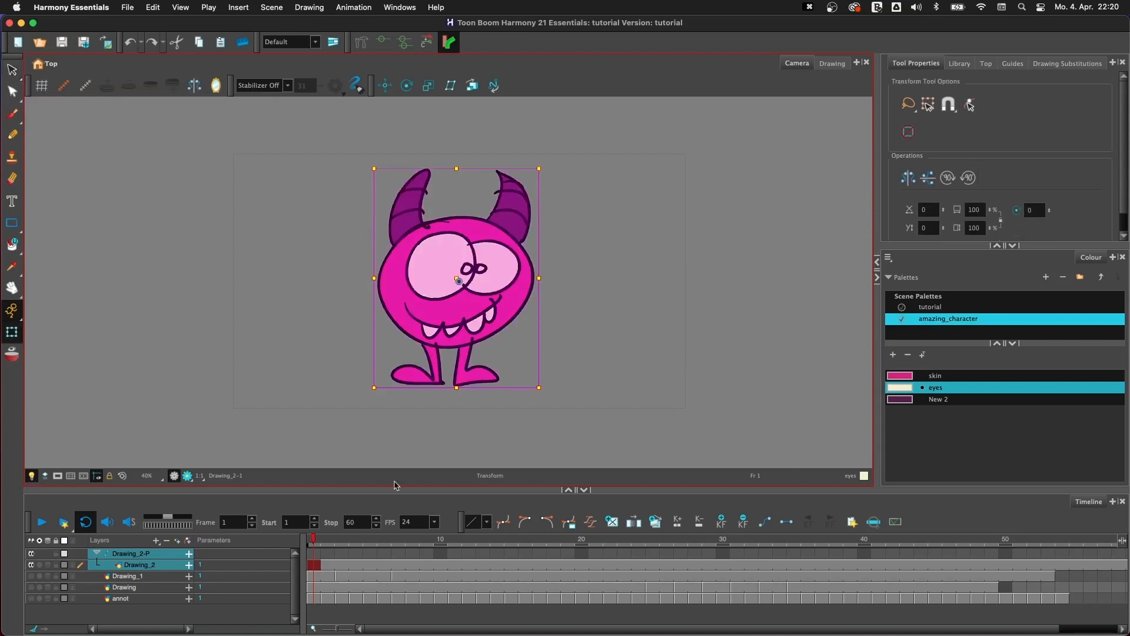
left_click(136, 552)
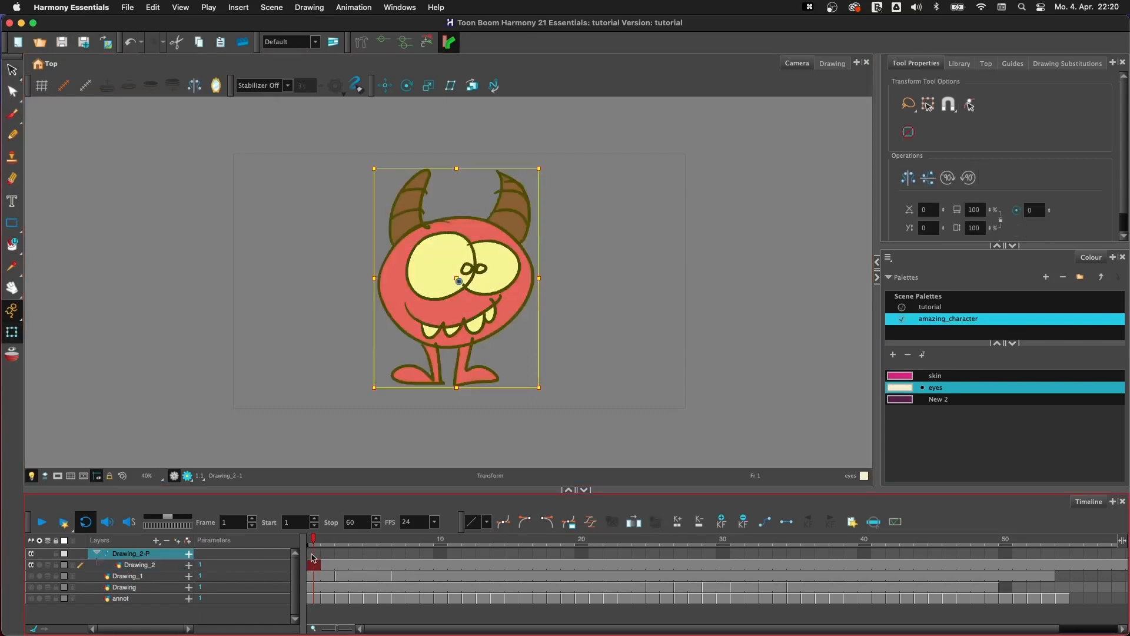
left_click(97, 553)
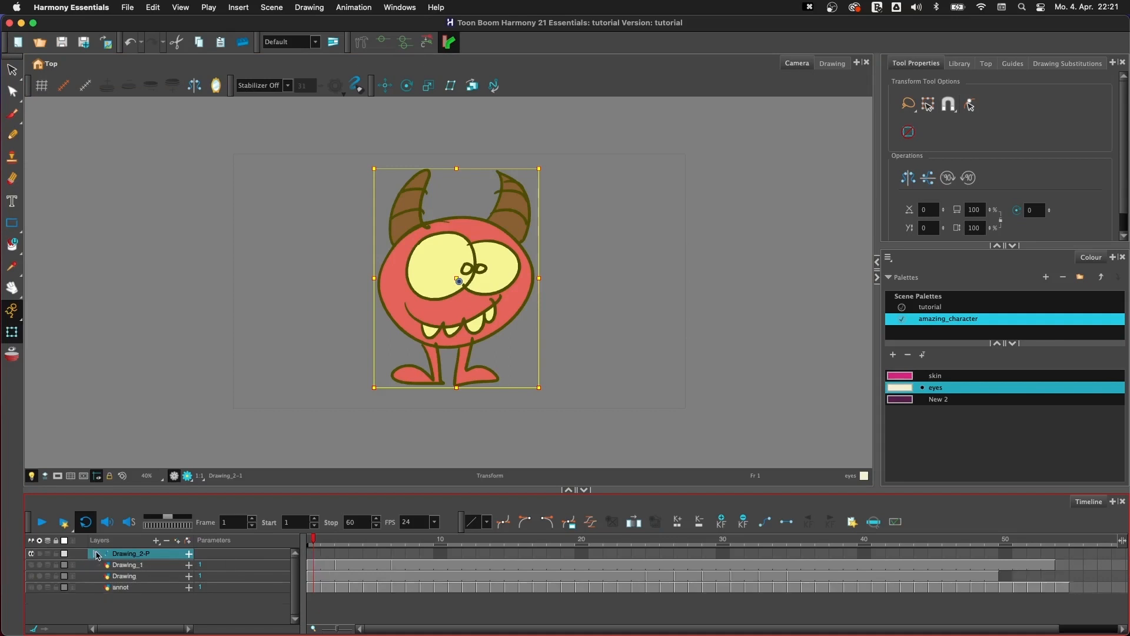
- Examine the position, scale, rotation, skew and pivot settings in the Drawing_2-P peg's layer properties
left_click(314, 554)
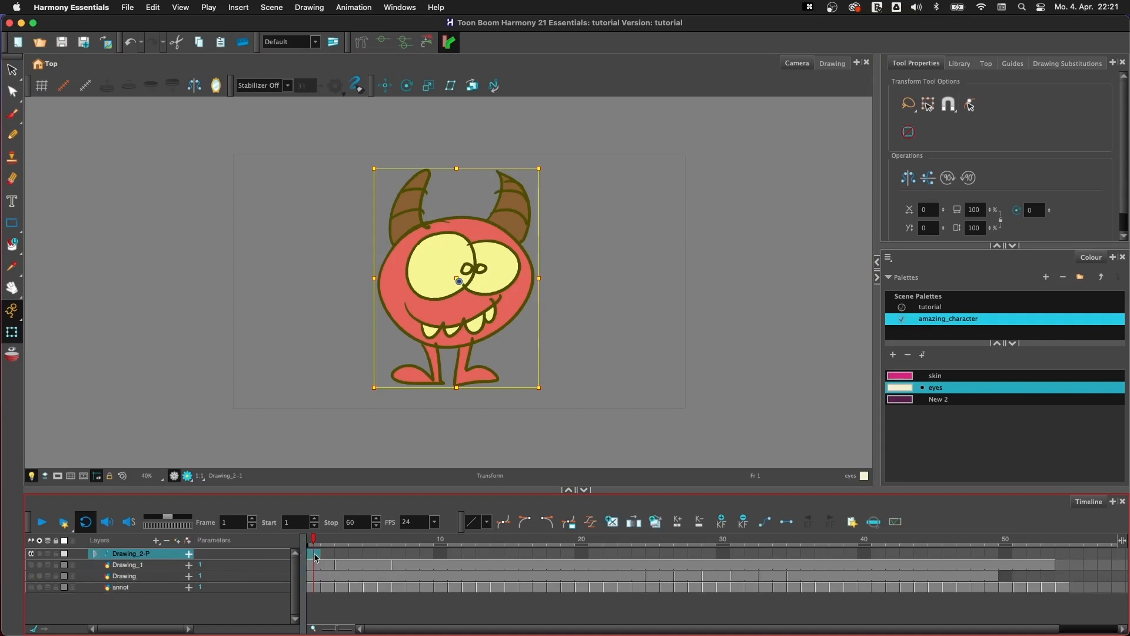
double_click(109, 556)
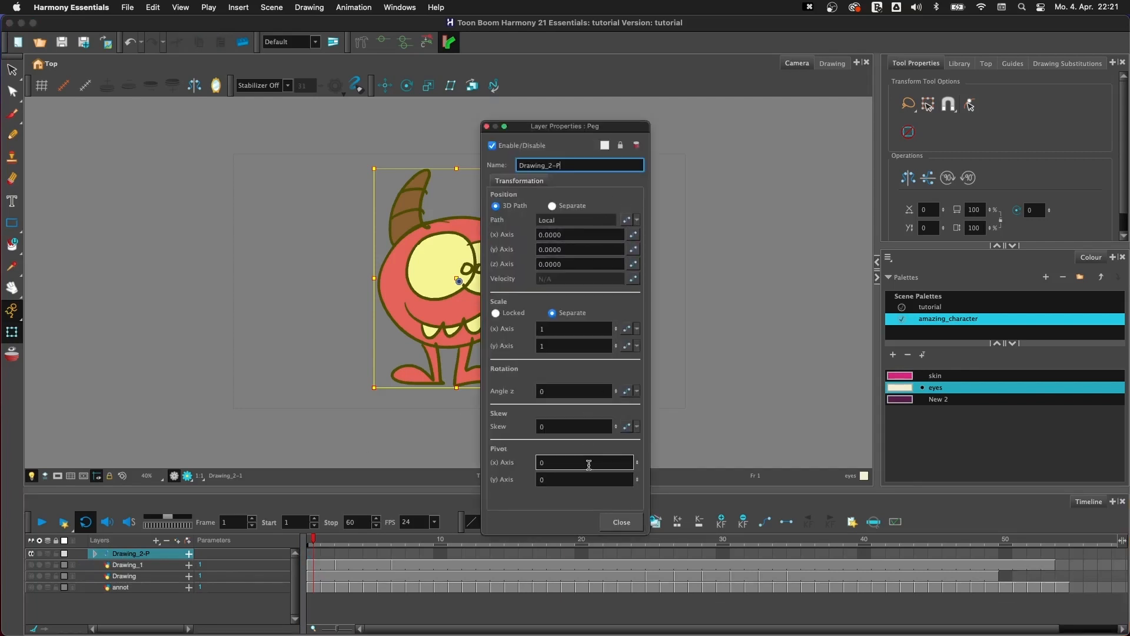
left_click(486, 126)
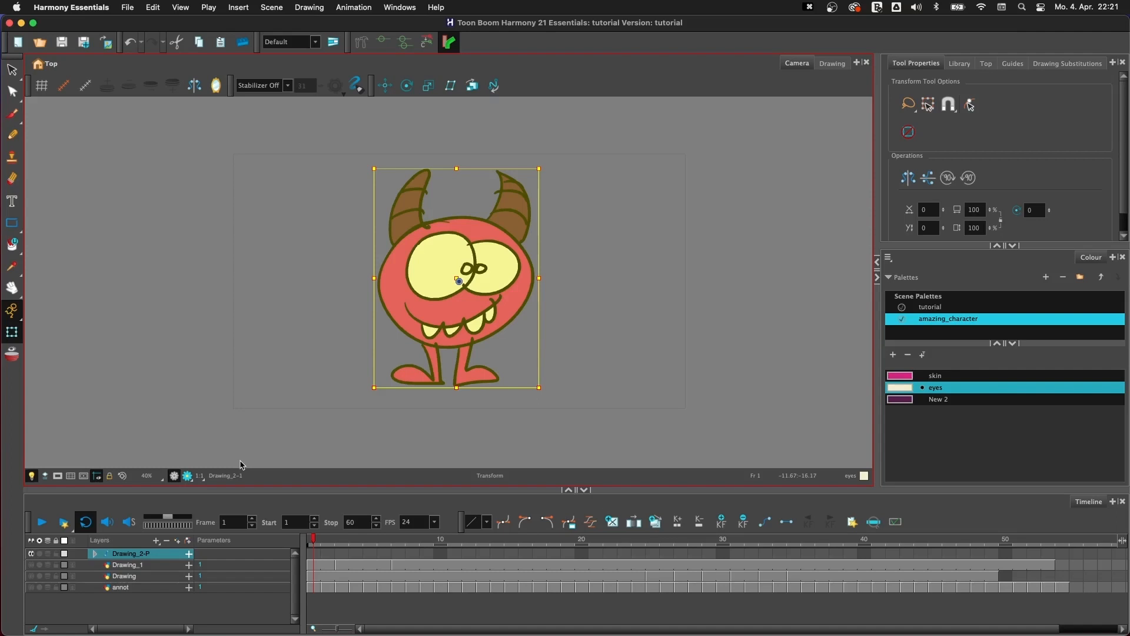
- Animate the Drawing_2-P peg from outside the camera frame's left edge at frame 1 to outside its right edge at frame 24
left_click(318, 553)
mouse_move(466, 340)
left_mouse_down()
mouse_move(409, 362)
mouse_move(133, 347)
left_mouse_up()
left_click_drag(419, 541, 641, 545)
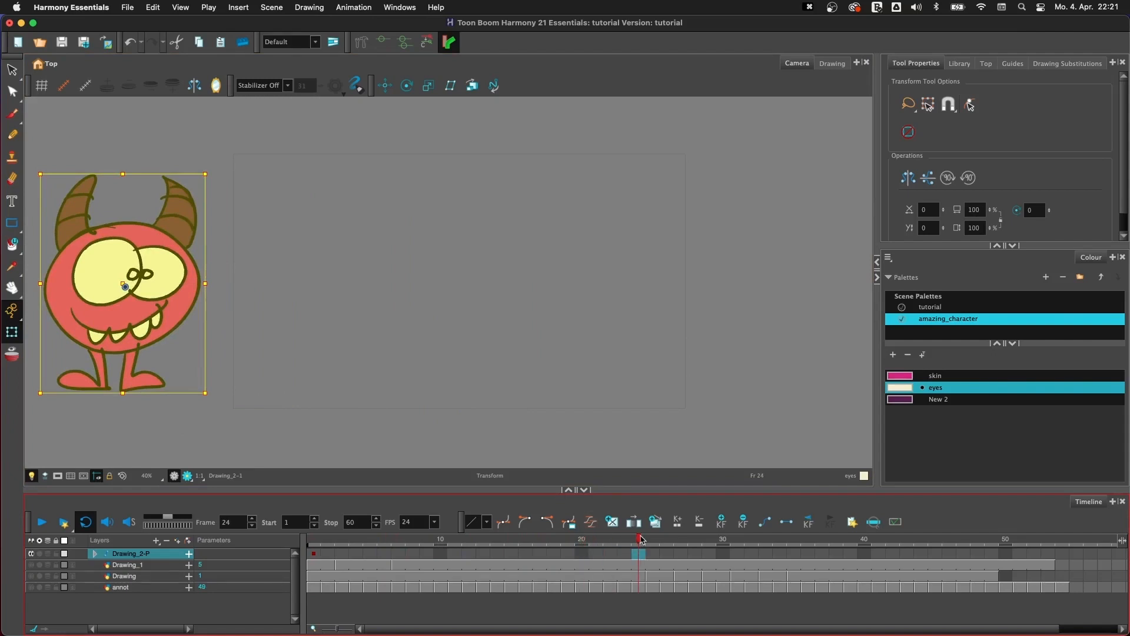
left_click_drag(164, 318, 820, 310)
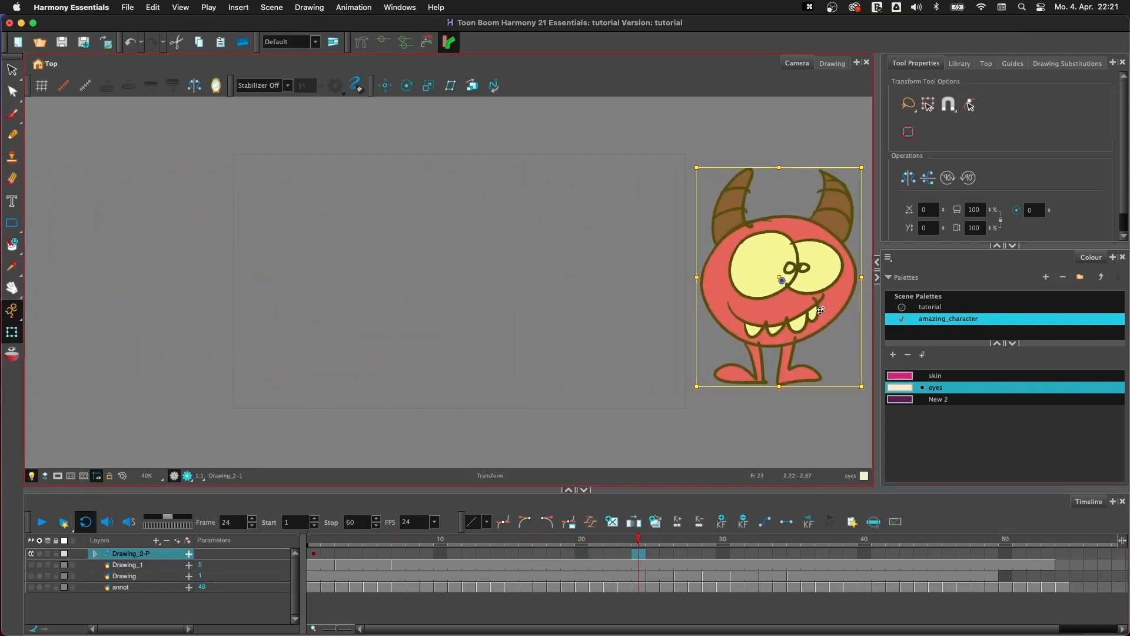
left_click(314, 554)
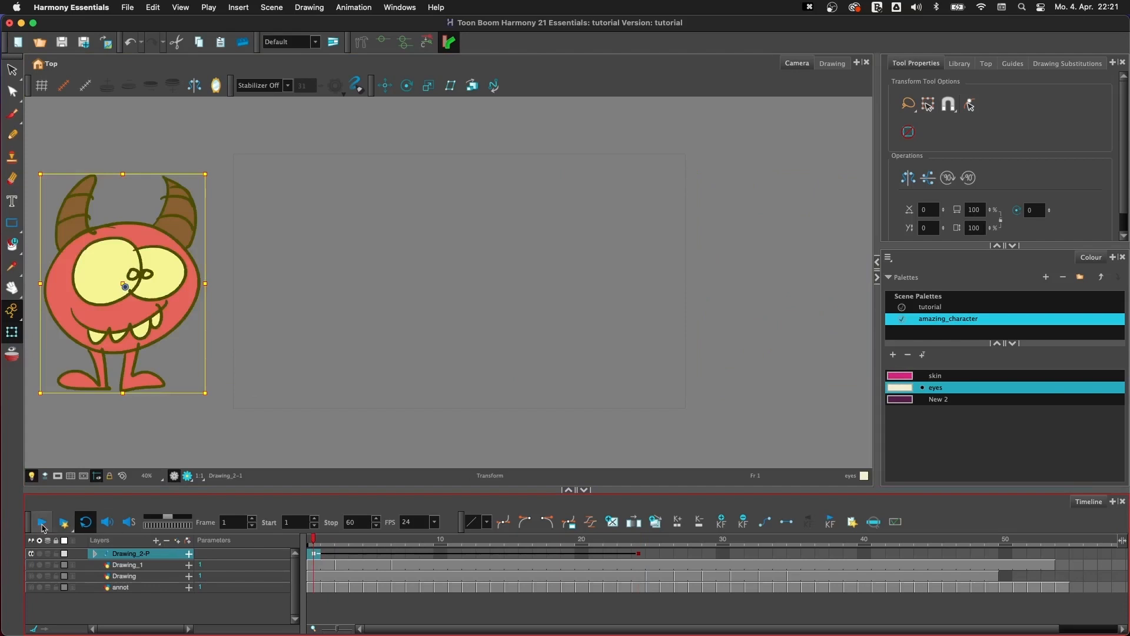
- Preview the peg animation with the Camera Mask on by playing and scrubbing it, and turn the mask off
left_click(57, 477)
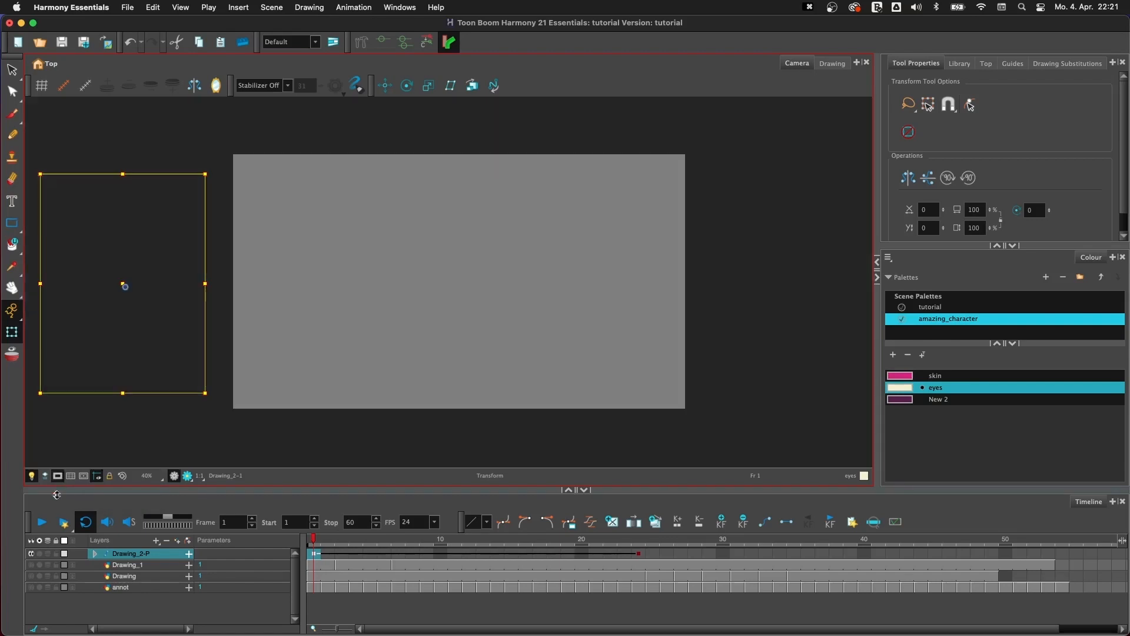
left_click(43, 522)
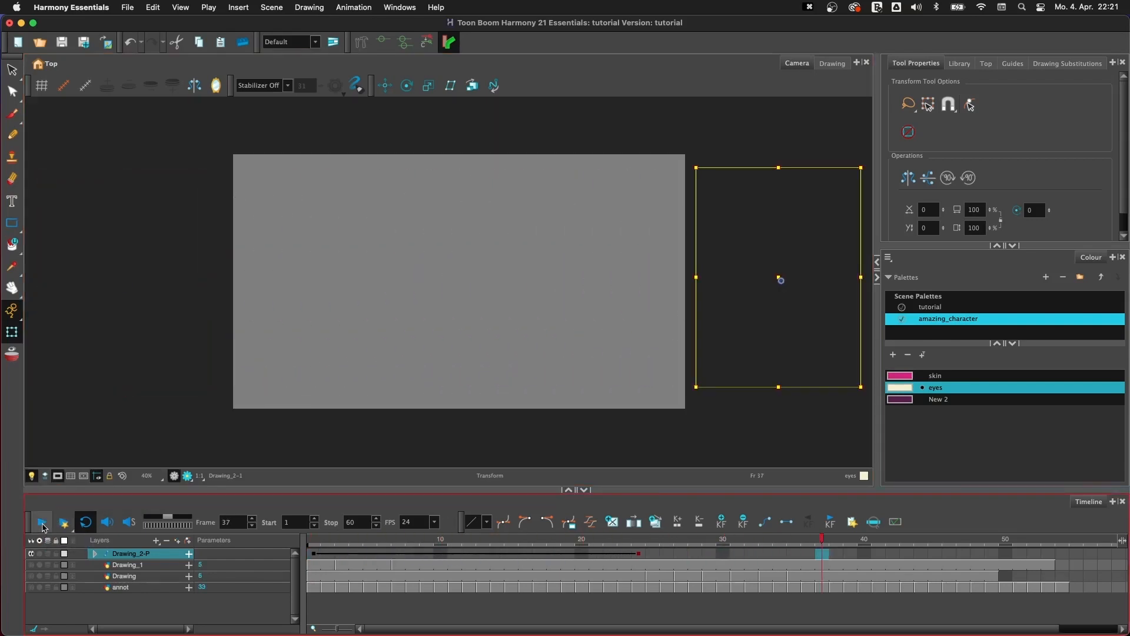
mouse_move(325, 540)
left_mouse_down()
mouse_move(492, 537)
mouse_move(314, 539)
left_mouse_up()
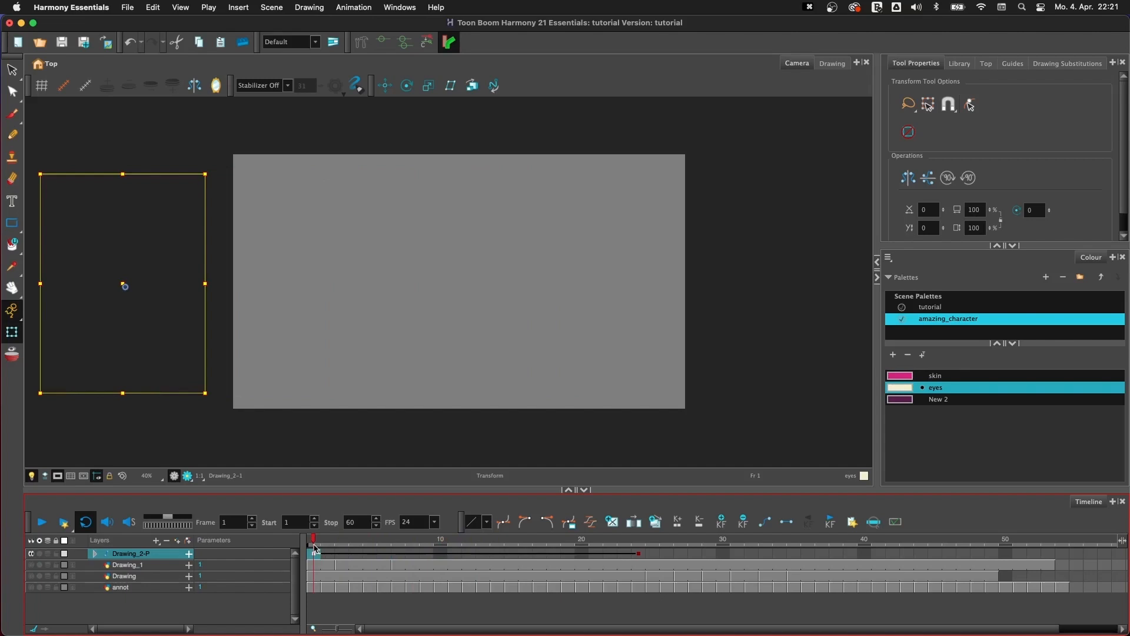
mouse_move(463, 544)
left_mouse_down()
mouse_move(571, 544)
mouse_move(458, 552)
left_mouse_up()
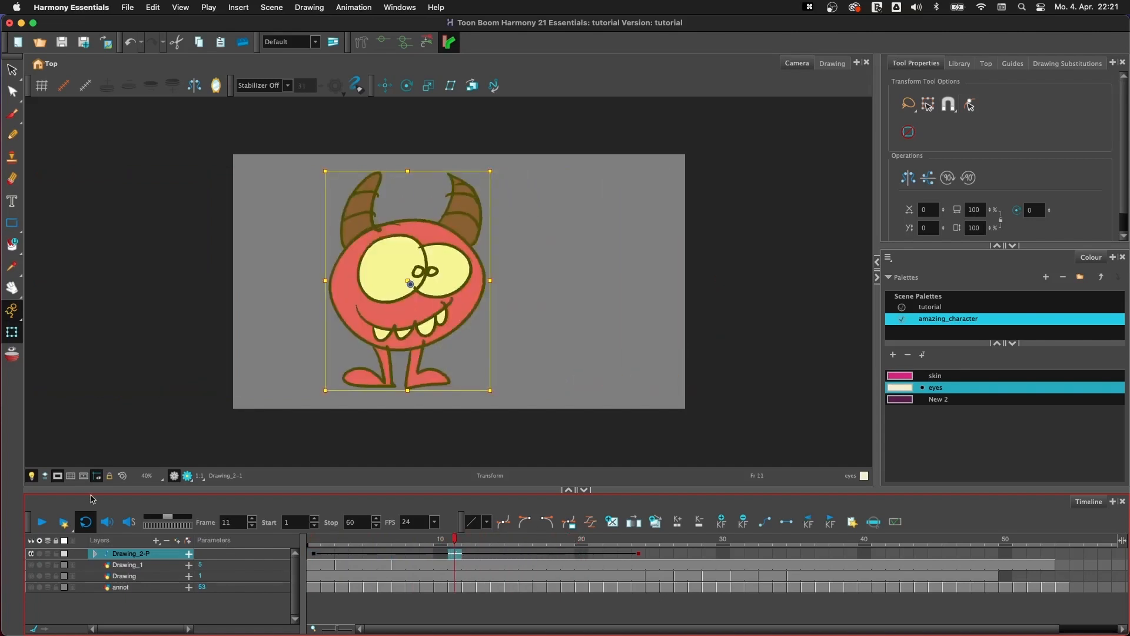
left_click(59, 476)
- Apply the S-curve ease preset to the peg's frame 1 keyframe and play the animation
left_click_drag(368, 541, 312, 550)
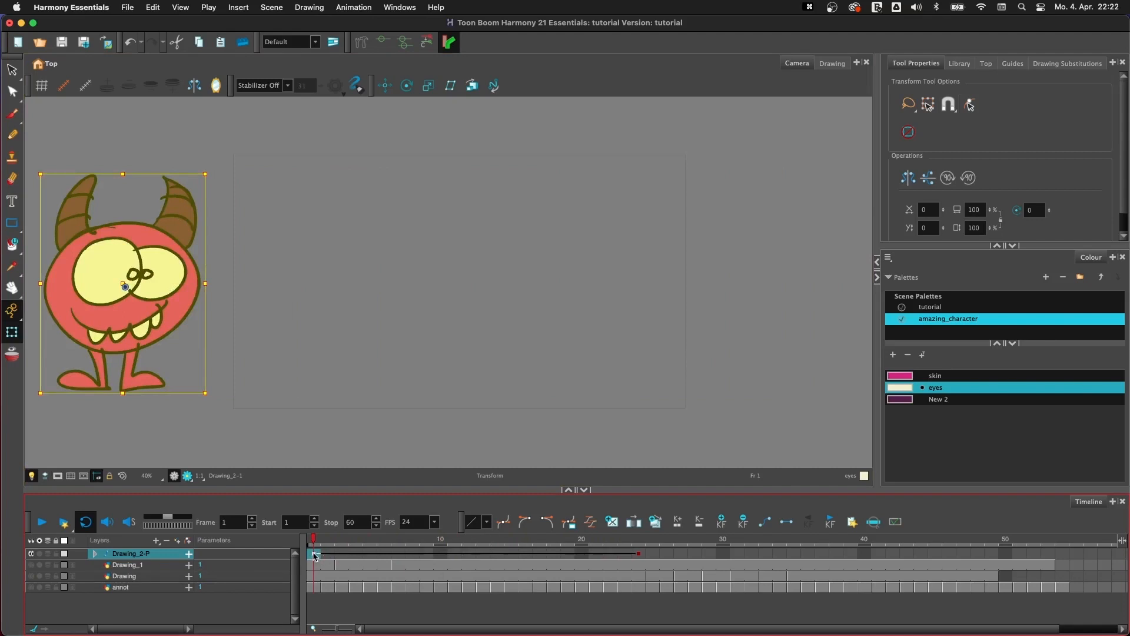
left_click(486, 522)
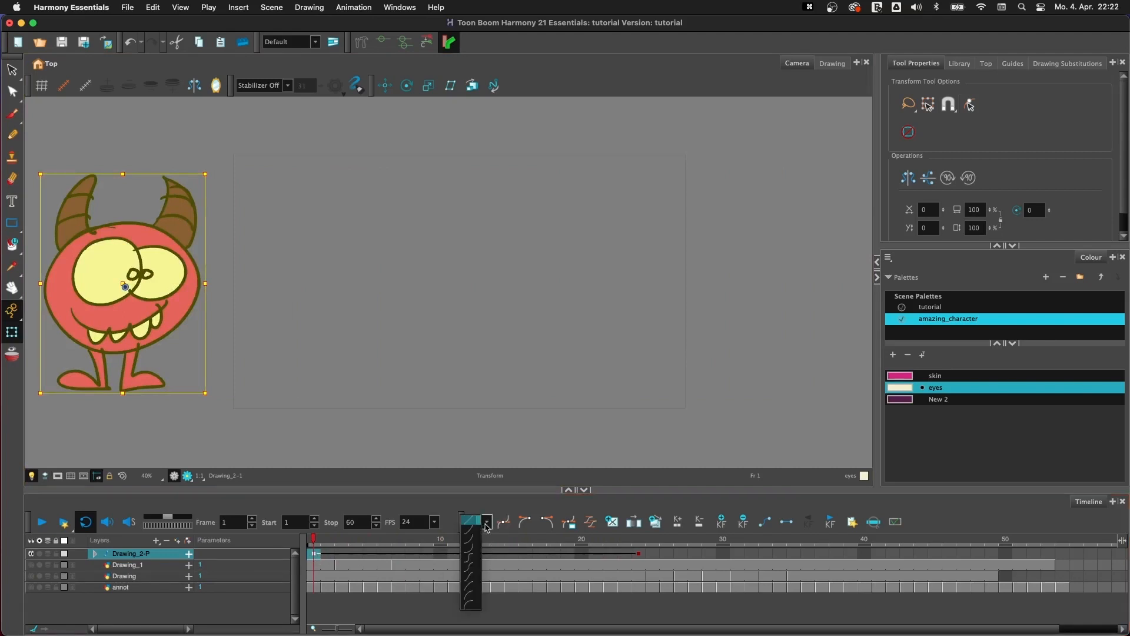
left_click(474, 559)
left_click(41, 522)
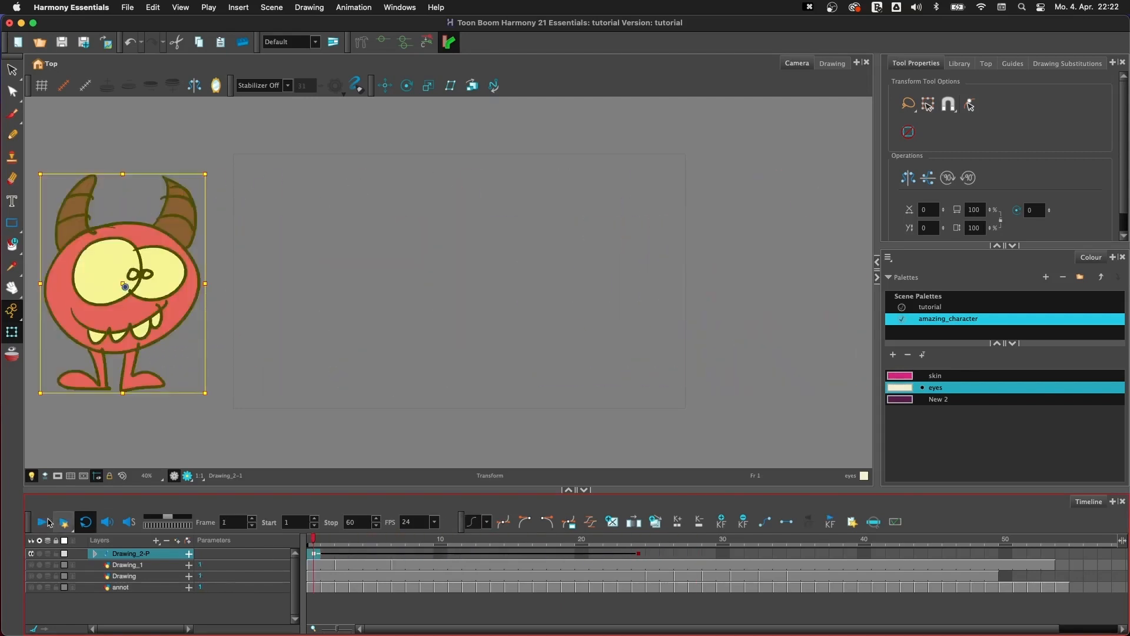
left_click(41, 525)
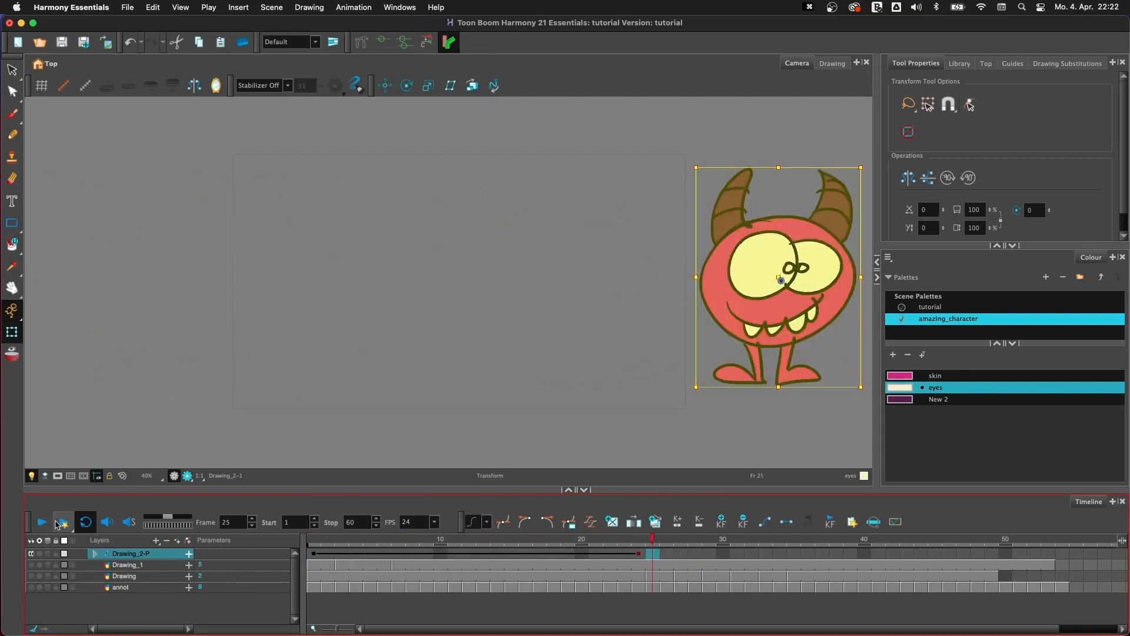
- Lengthen the Drawing_2-P peg's motion at frame 19 by adding and removing exposure until its end keyframe sits at frame 36
left_click(568, 540)
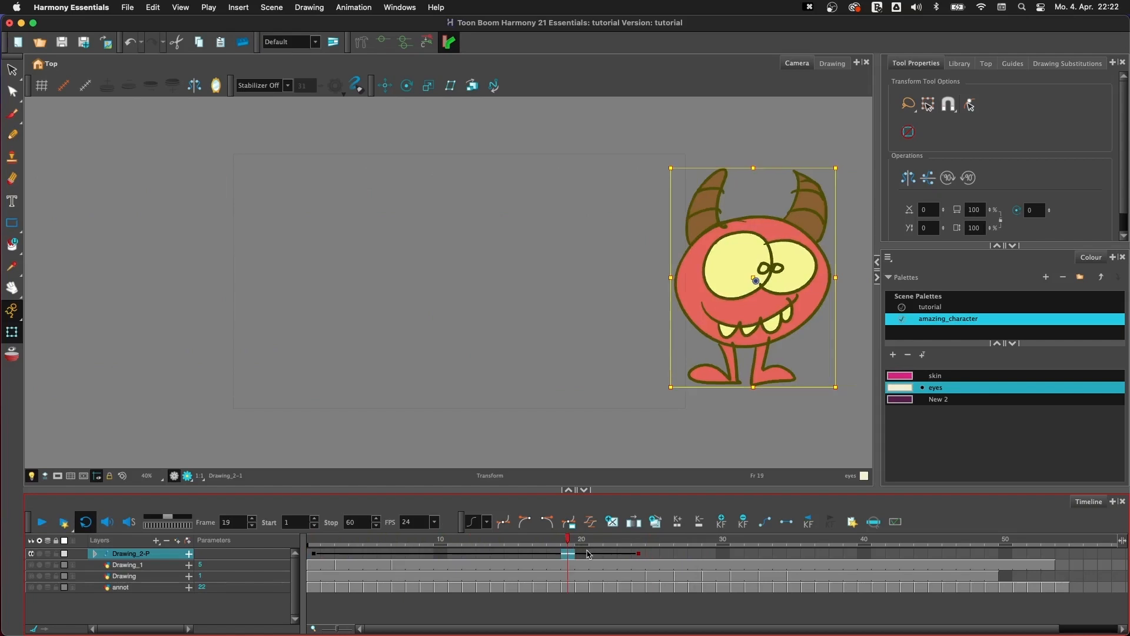
left_click(95, 553)
left_click(567, 553)
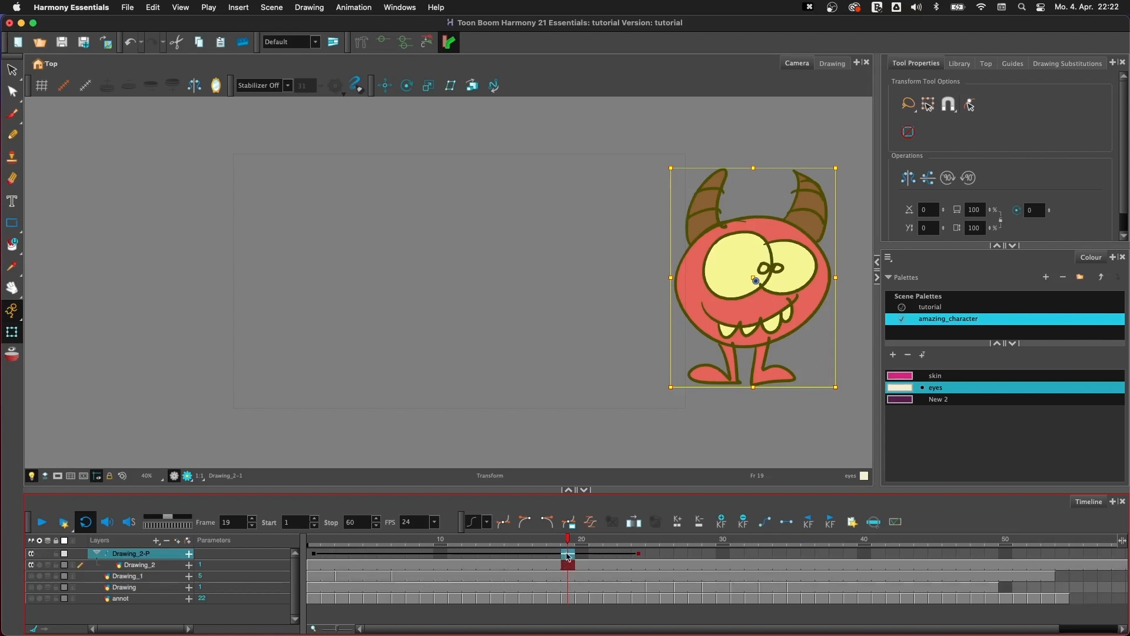
key("plus")
key("plus")
key("plus")
key("plus")
key("plus")
key("plus")
key("plus")
key("plus")
key("plus")
key("plus")
key("plus")
key("plus")
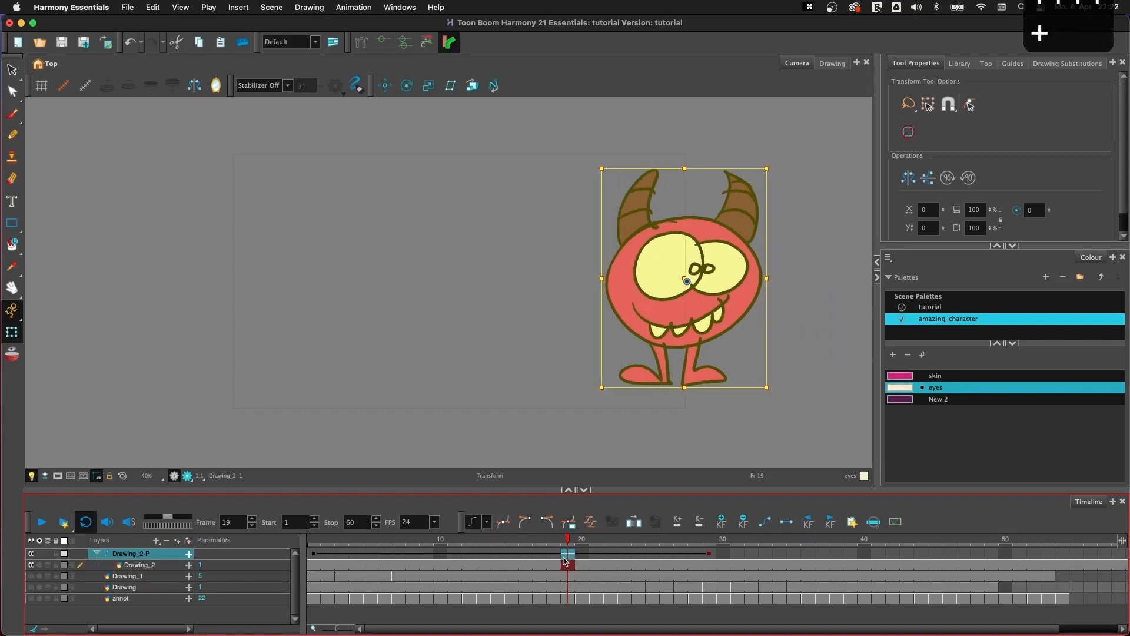
key("plus")
key("plus")
key("plus")
key("plus")
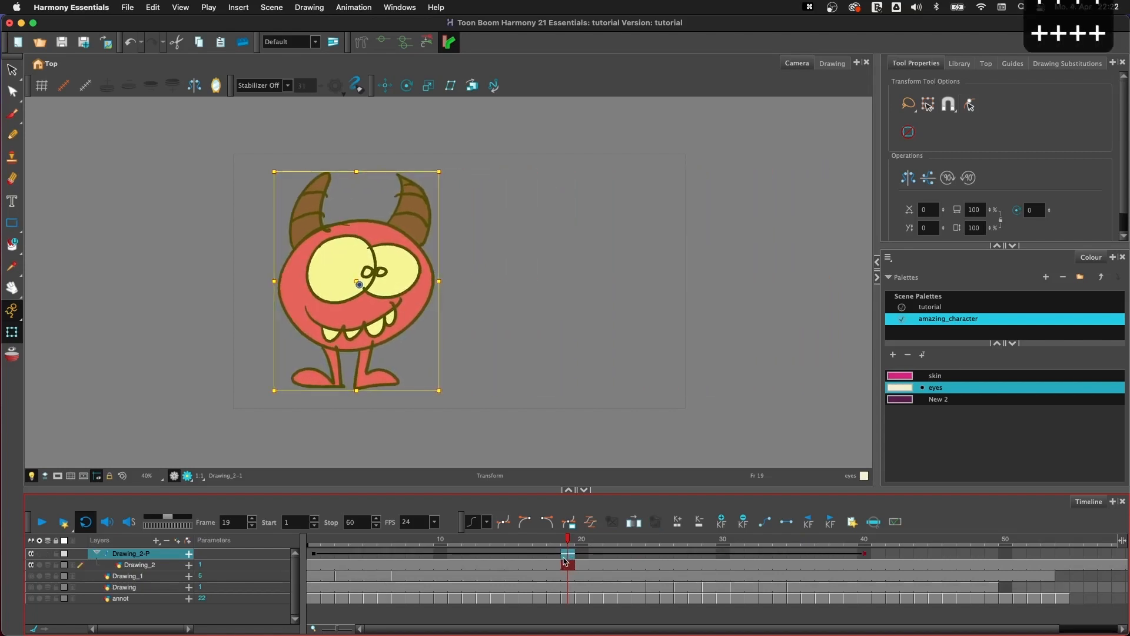
key("minus")
key("minus")
key("minus")
key("minus")
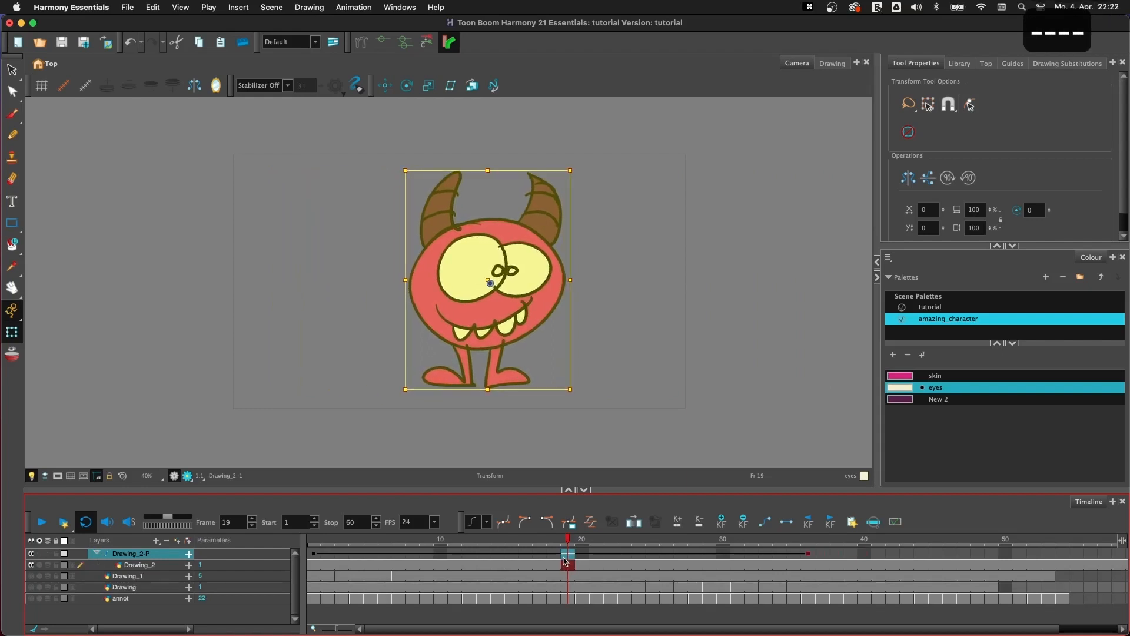
key("plus")
key("minus")
- Try raising the monster with the peg at frame 15, play the animation, and undo the added keyframe
left_click(511, 564)
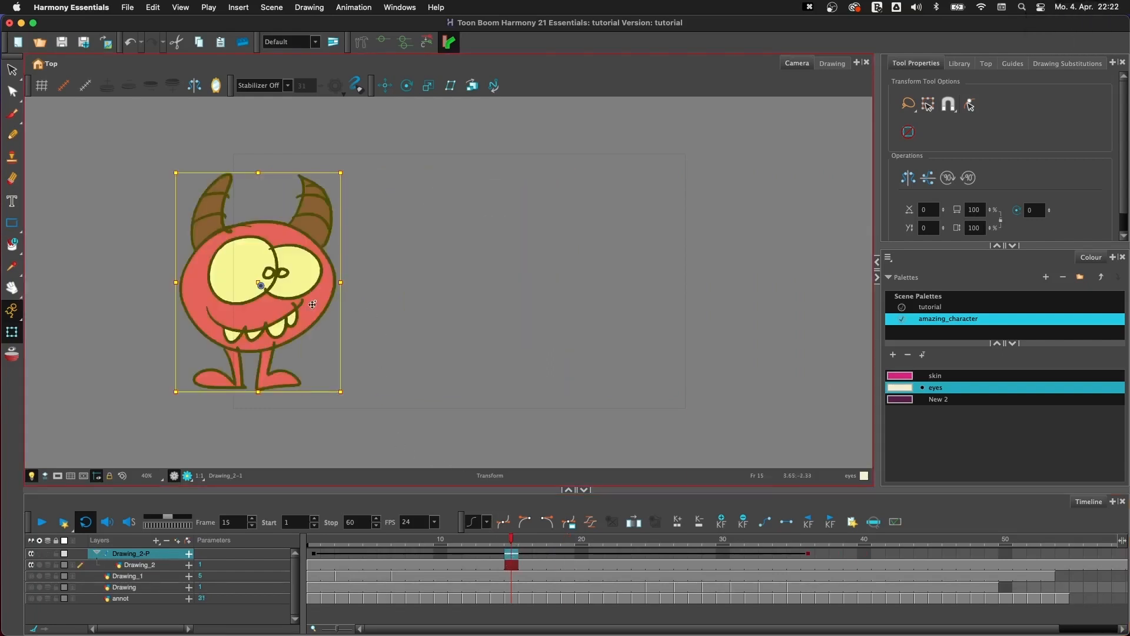
left_click_drag(314, 304, 325, 185)
left_click_drag(511, 542, 313, 548)
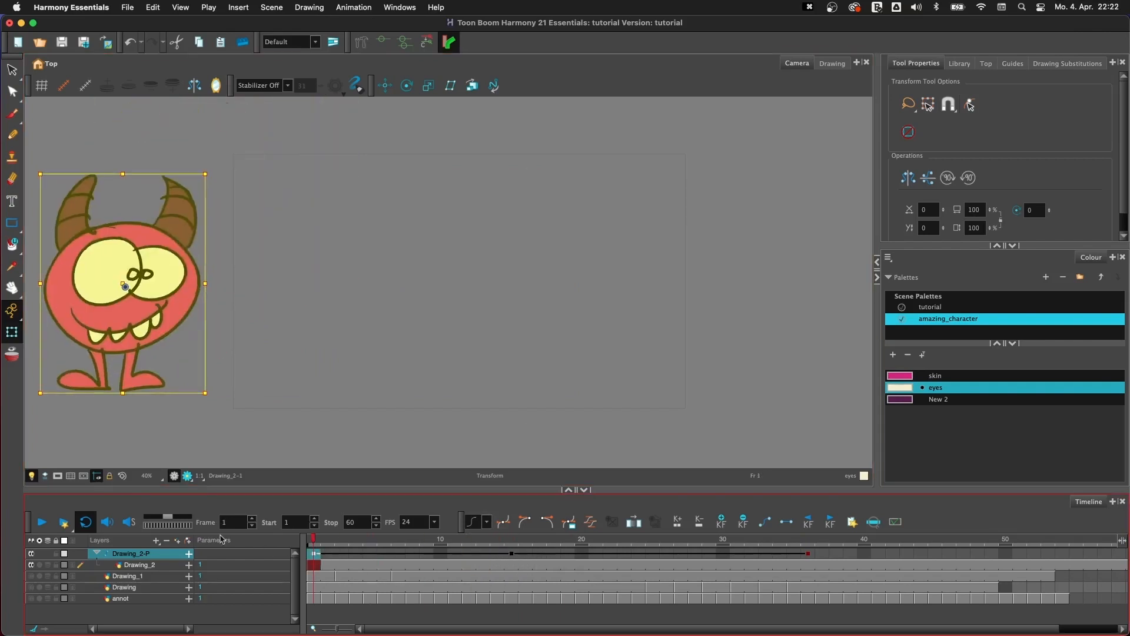
left_click(41, 522)
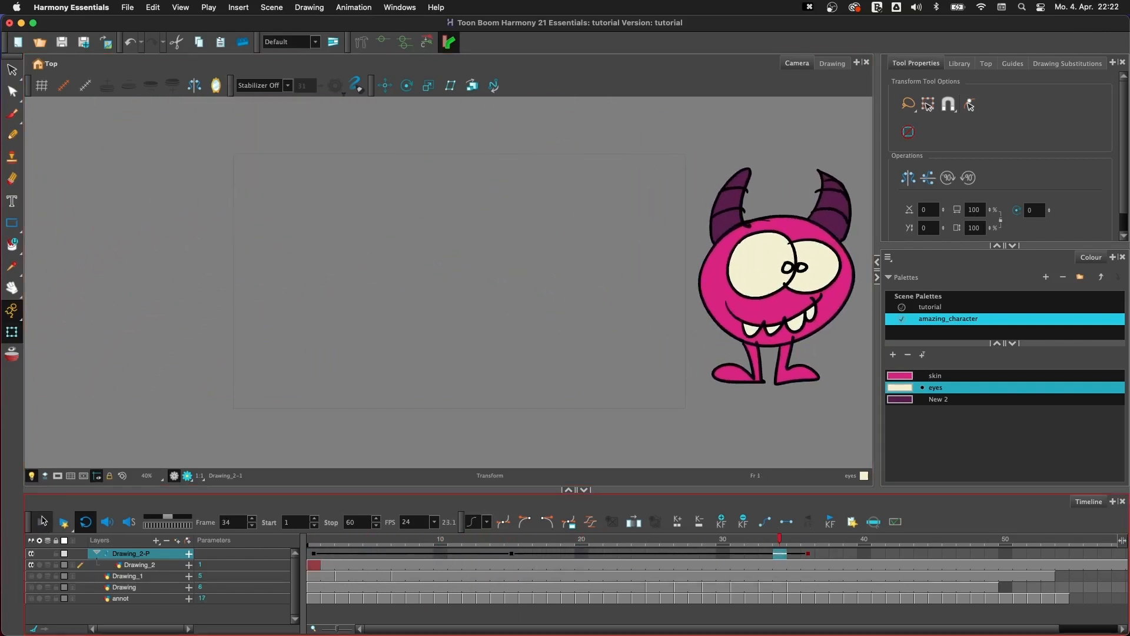
left_click(41, 522)
left_click(514, 546)
key("super+z")
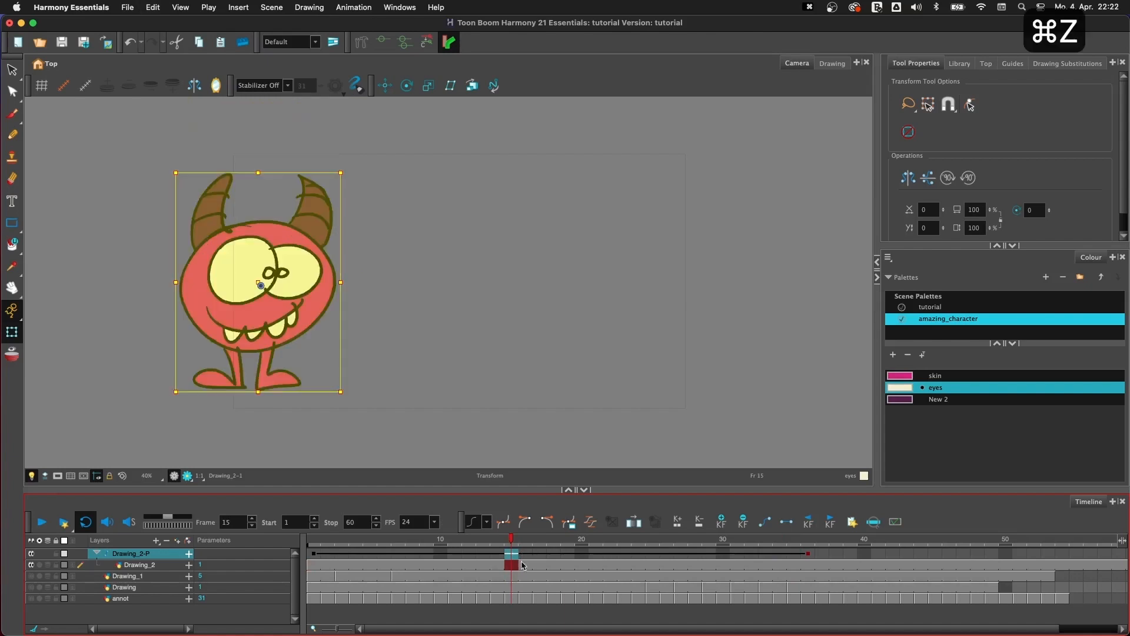
- Turn the peg's frame 1 keyframe into a stop-motion keyframe and play the animation
mouse_move(327, 547)
left_mouse_down()
mouse_move(742, 550)
mouse_move(315, 556)
left_mouse_up()
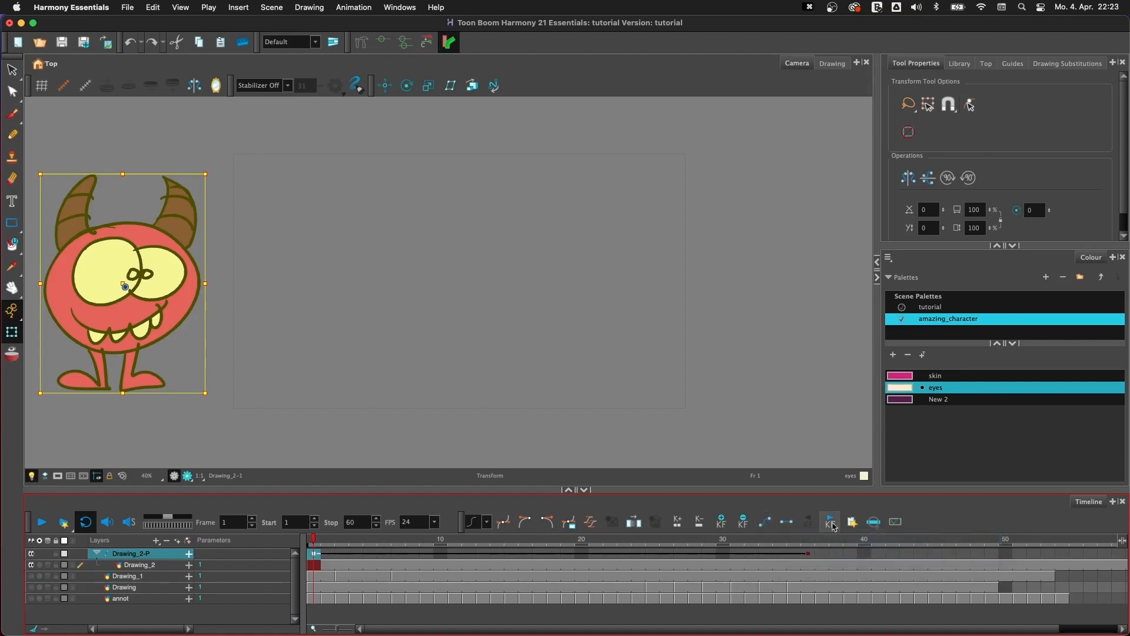
left_click(786, 522)
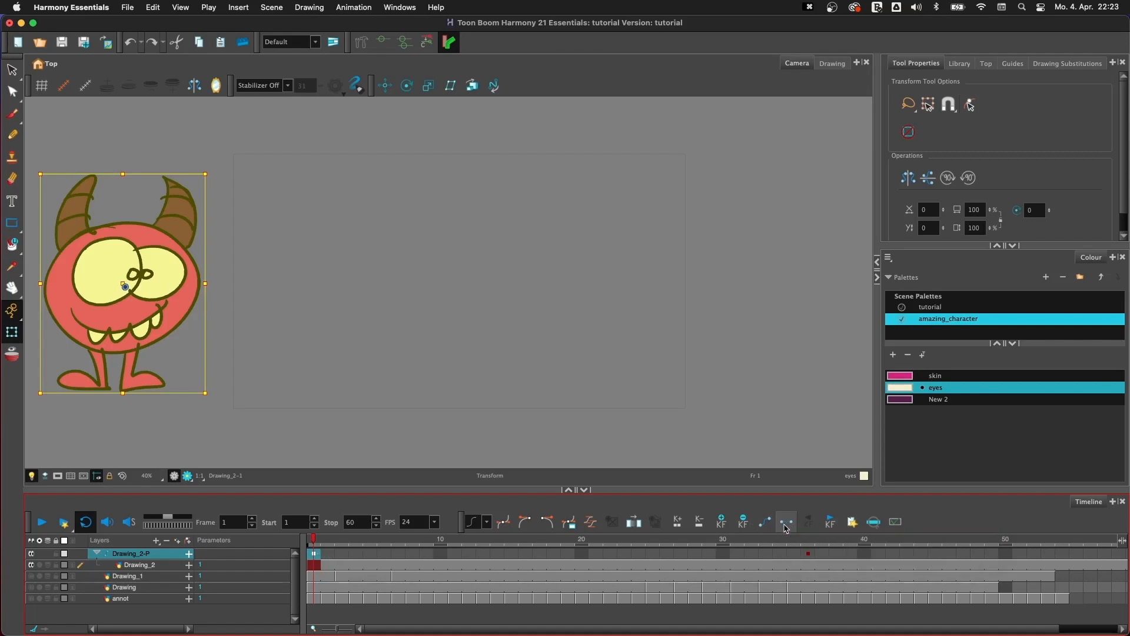
left_click(42, 522)
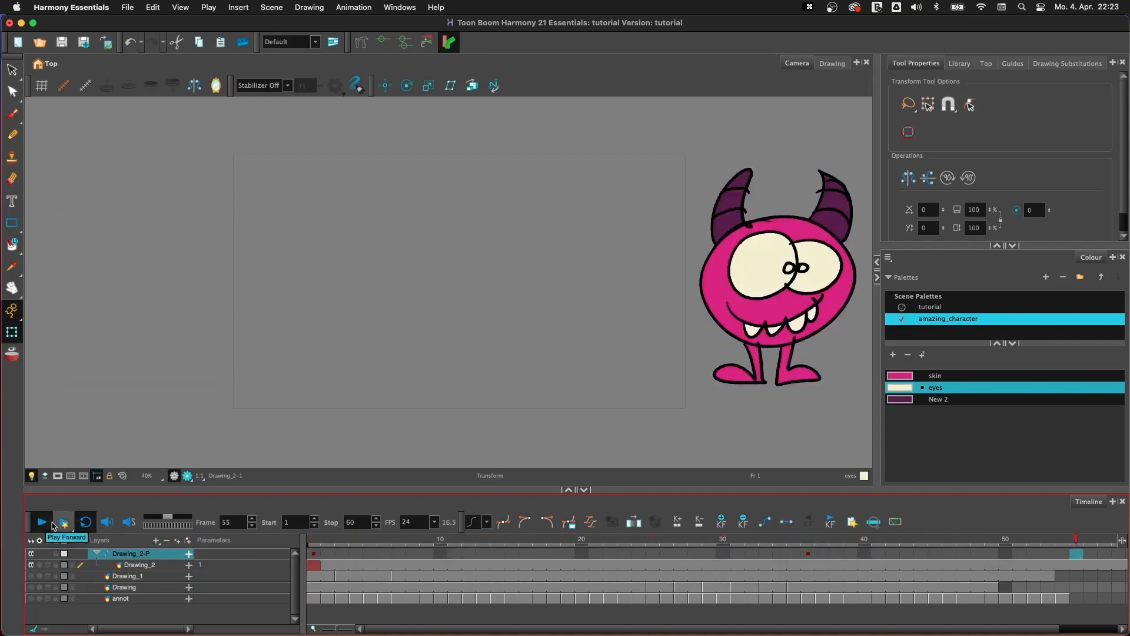
left_click(45, 524)
left_click_drag(346, 542, 313, 543)
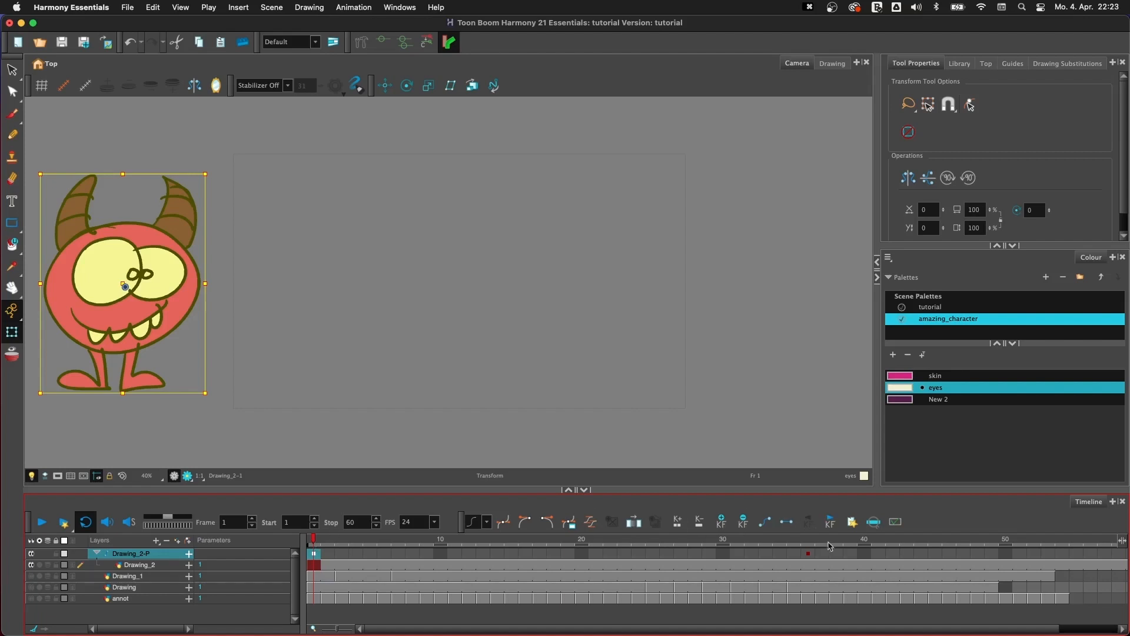
- Set the peg's frame 1 keyframe back to a motion keyframe and play the animation
left_click_drag(809, 539, 311, 549)
left_click(312, 553)
left_click(765, 523)
left_click(41, 522)
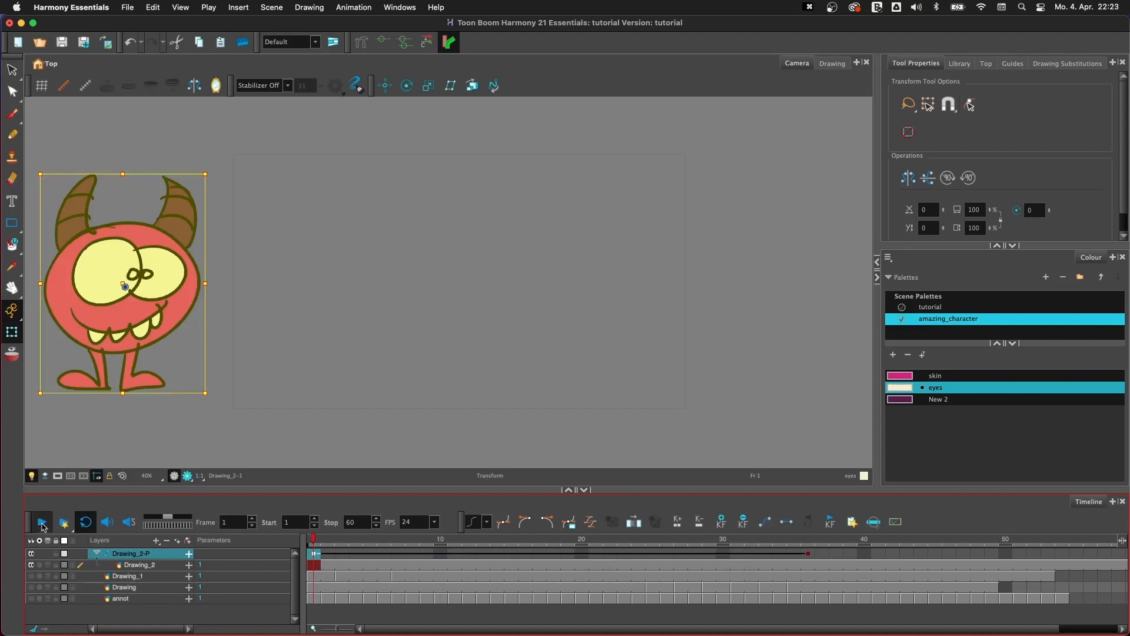
left_click(57, 529)
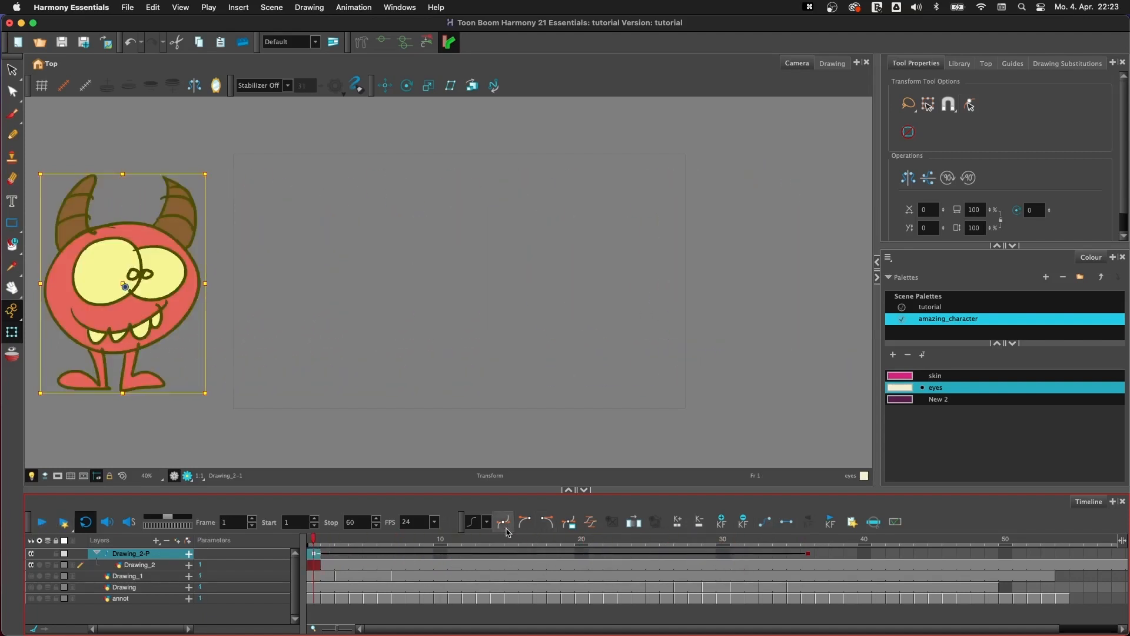
- Ease the peg's frame 1 keyframe with a right time ratio of 0 and right value ratio of 61.48, and play it
left_click(591, 528)
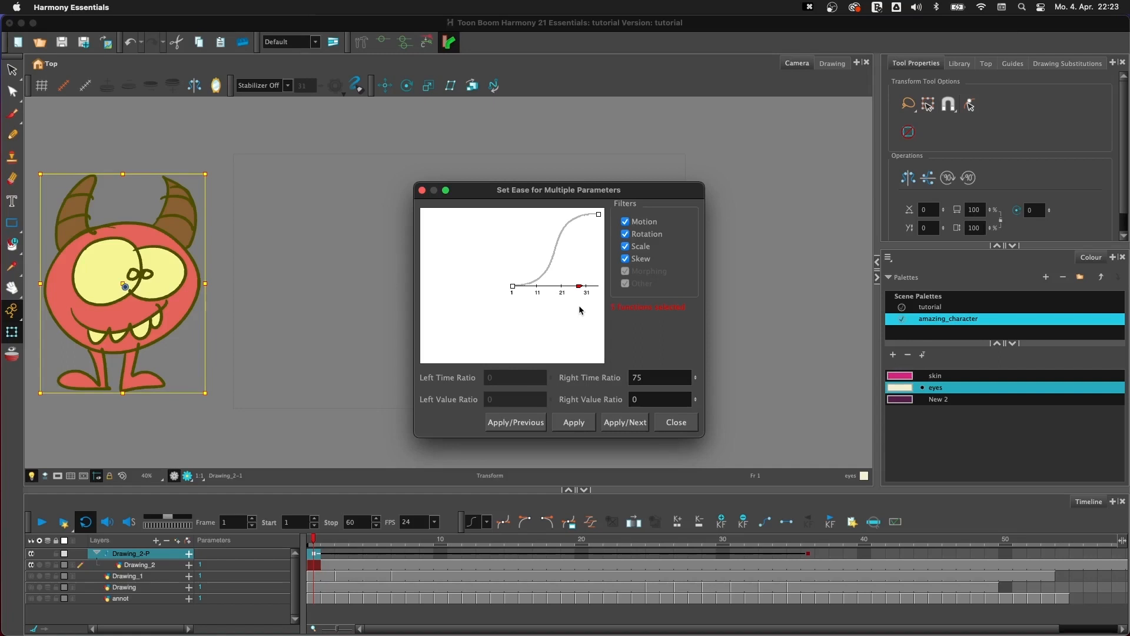
left_click_drag(580, 288, 504, 246)
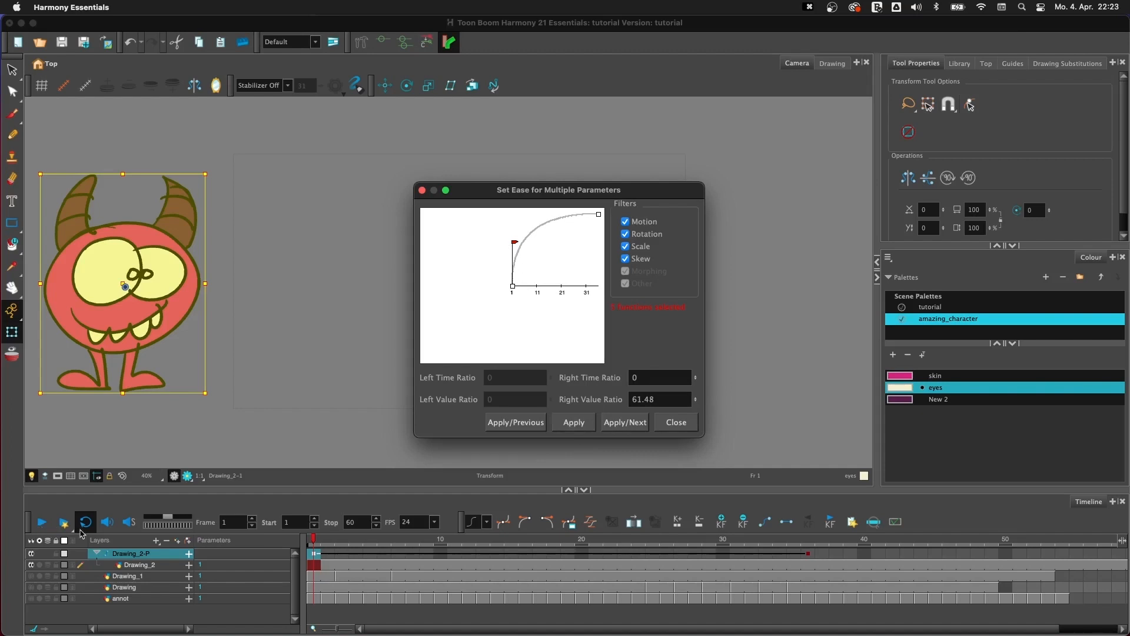
left_click(668, 424)
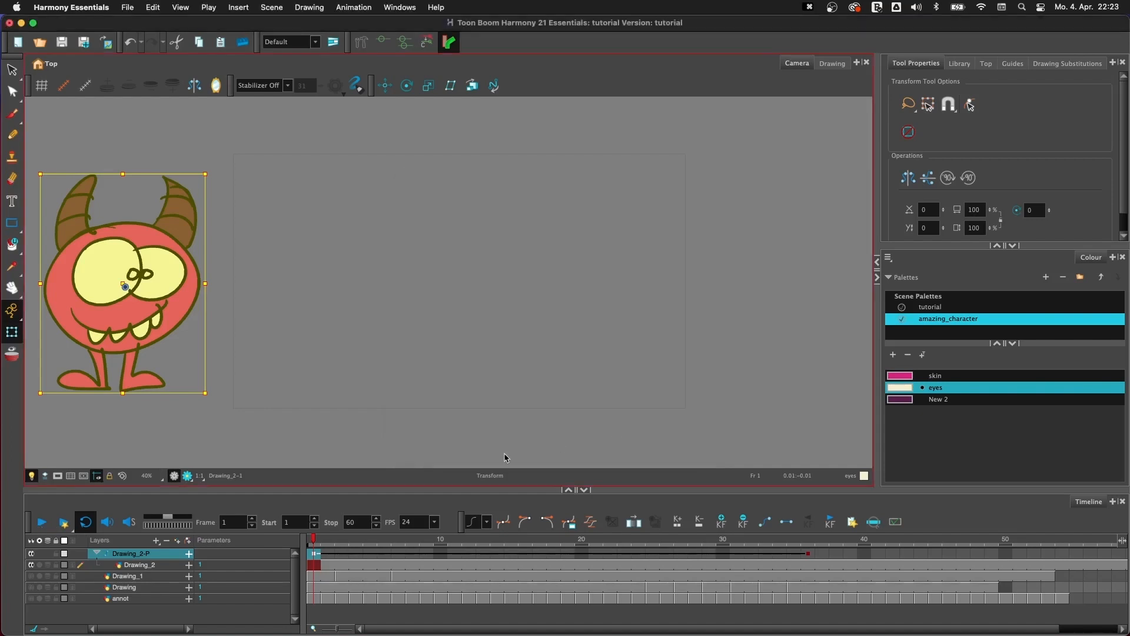
left_click(42, 521)
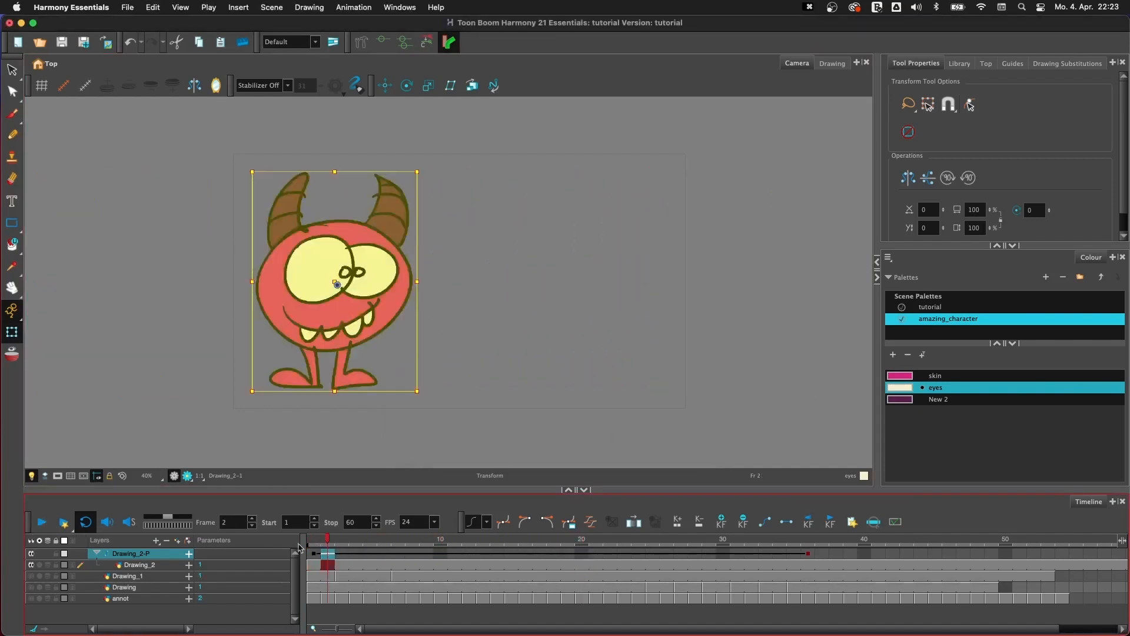
left_click(42, 522)
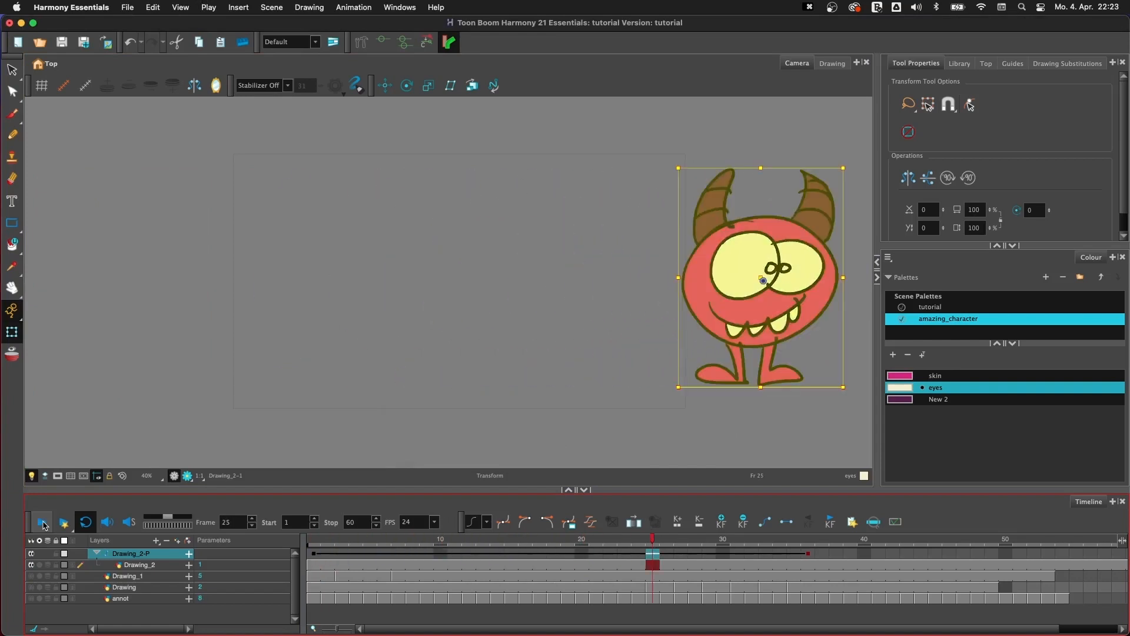
left_click_drag(323, 543, 314, 542)
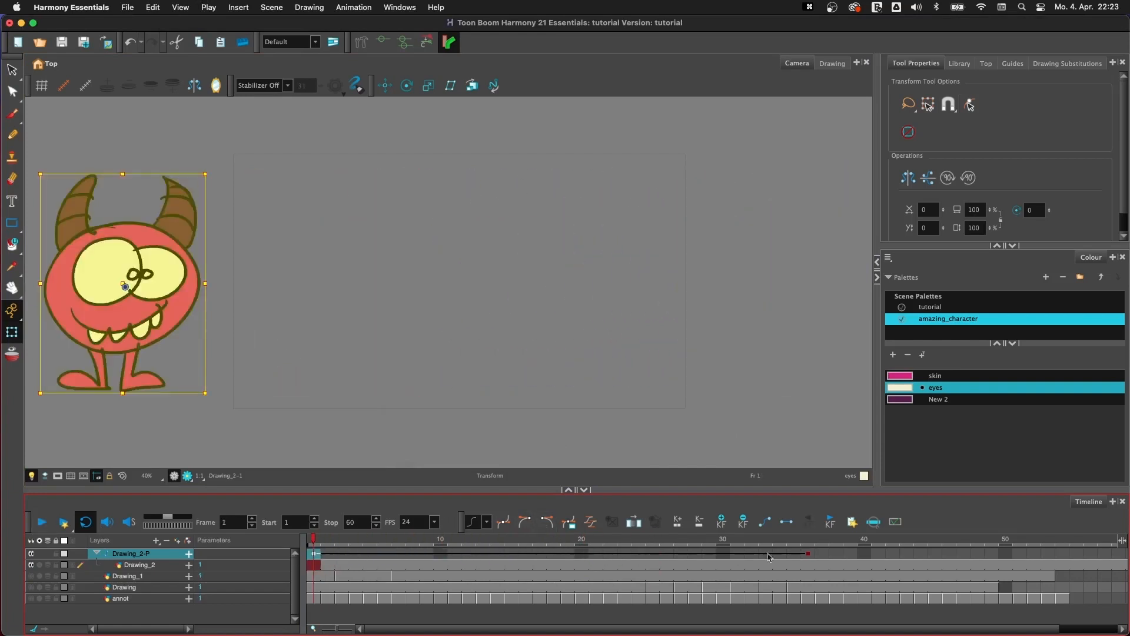
- Add a keyframe on the Drawing_2-P peg at frame 16 by moving the monster up and slightly left, and play the animation
left_click(530, 556)
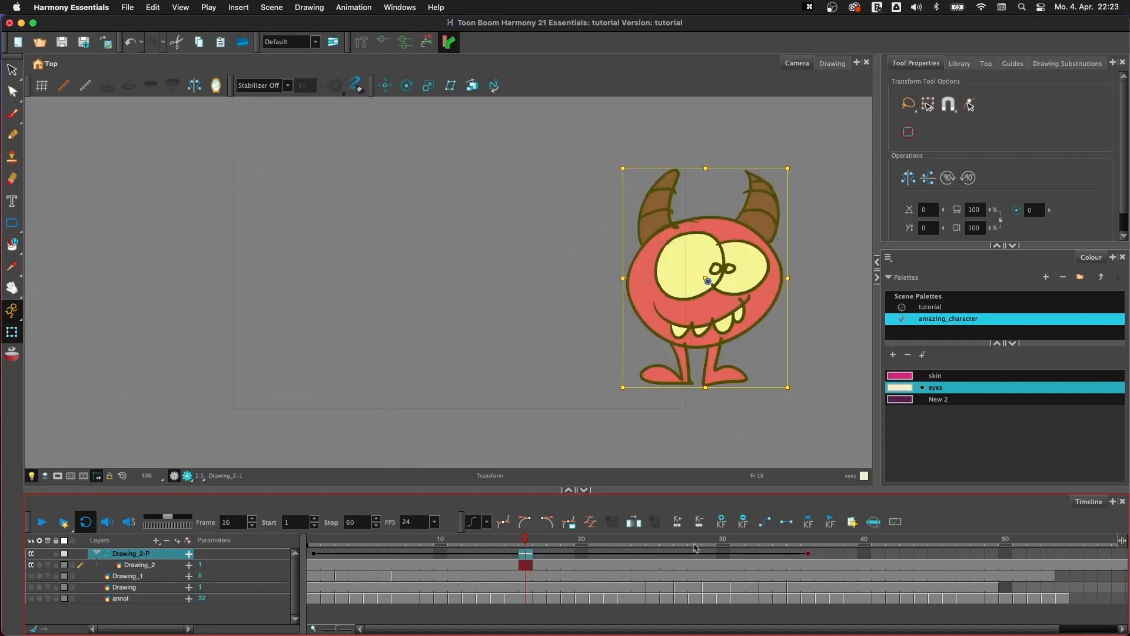
left_click(678, 346)
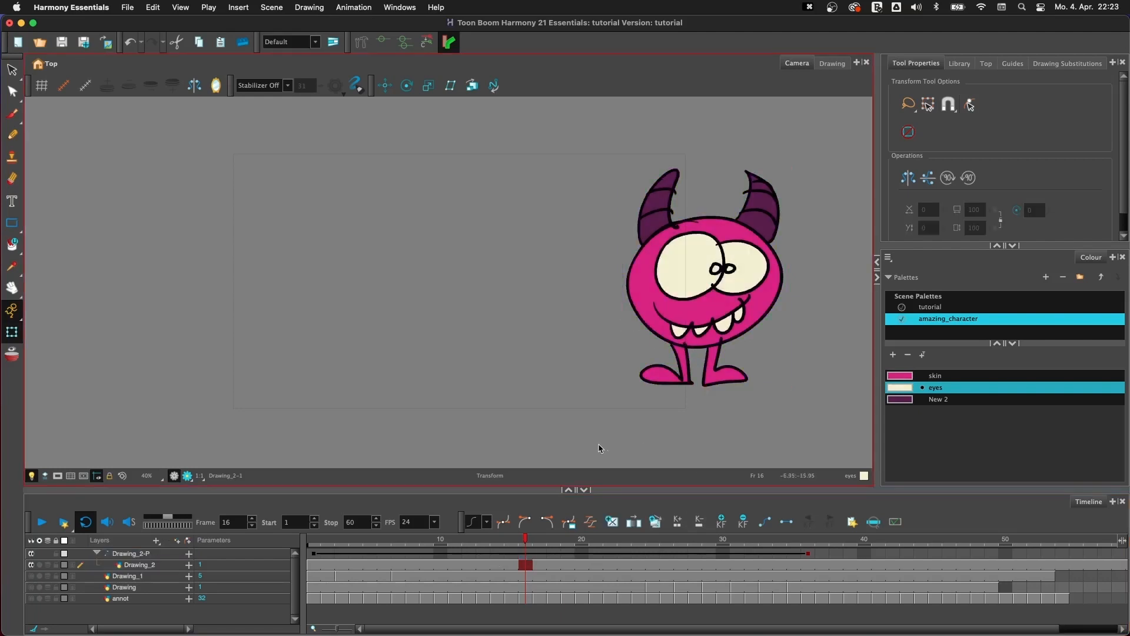
left_click(152, 554)
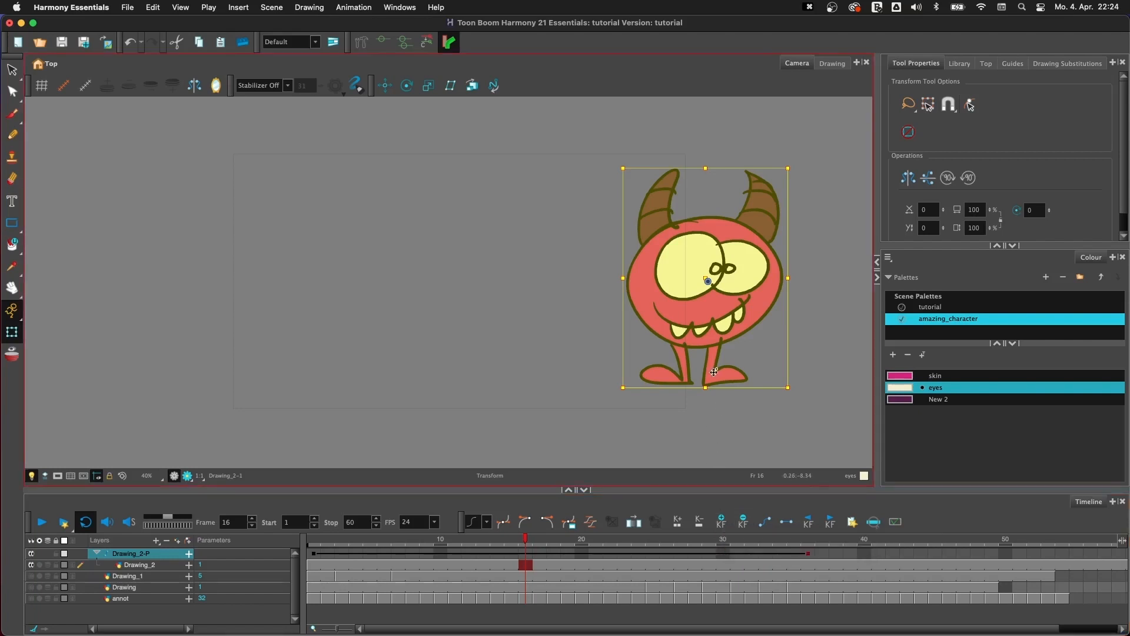
left_click_drag(711, 378, 628, 288)
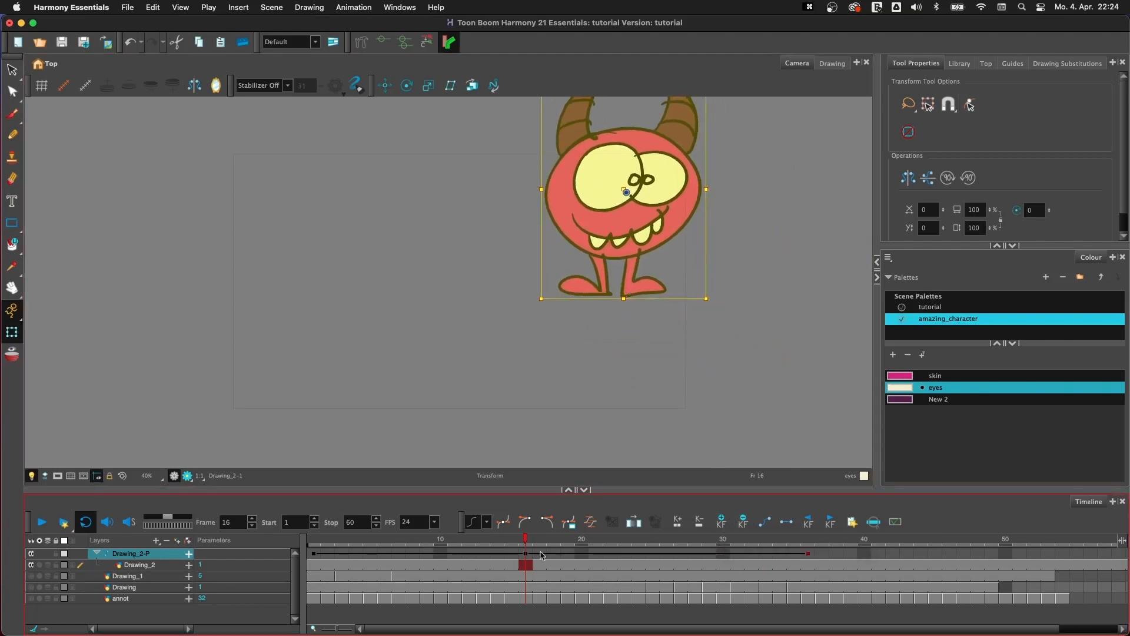
left_click_drag(521, 542, 283, 548)
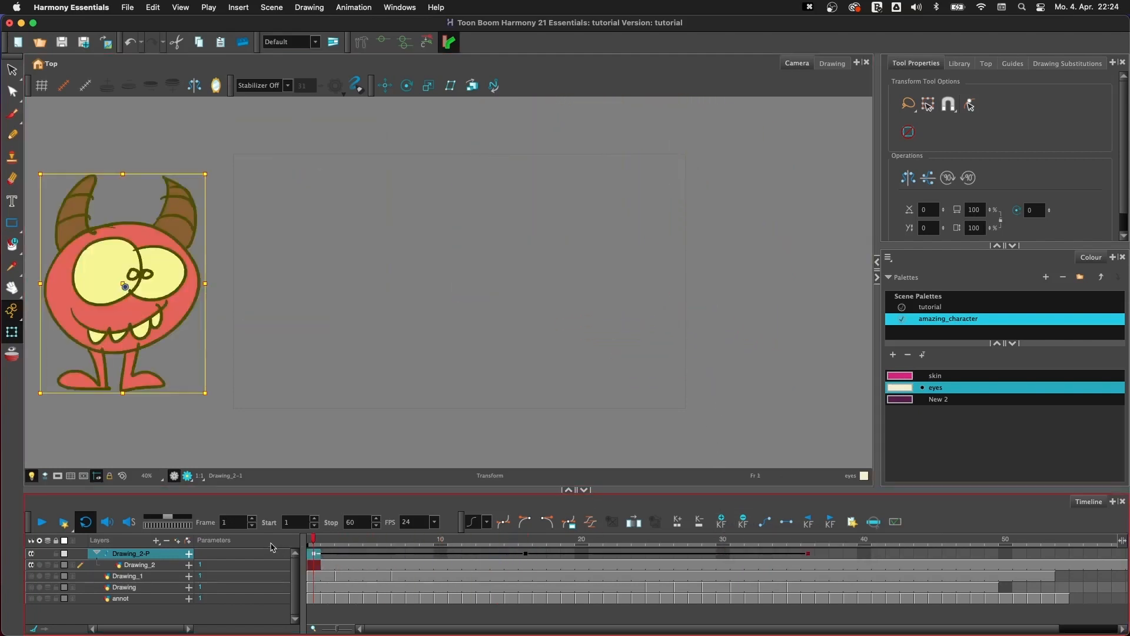
left_click(41, 523)
left_click(40, 527)
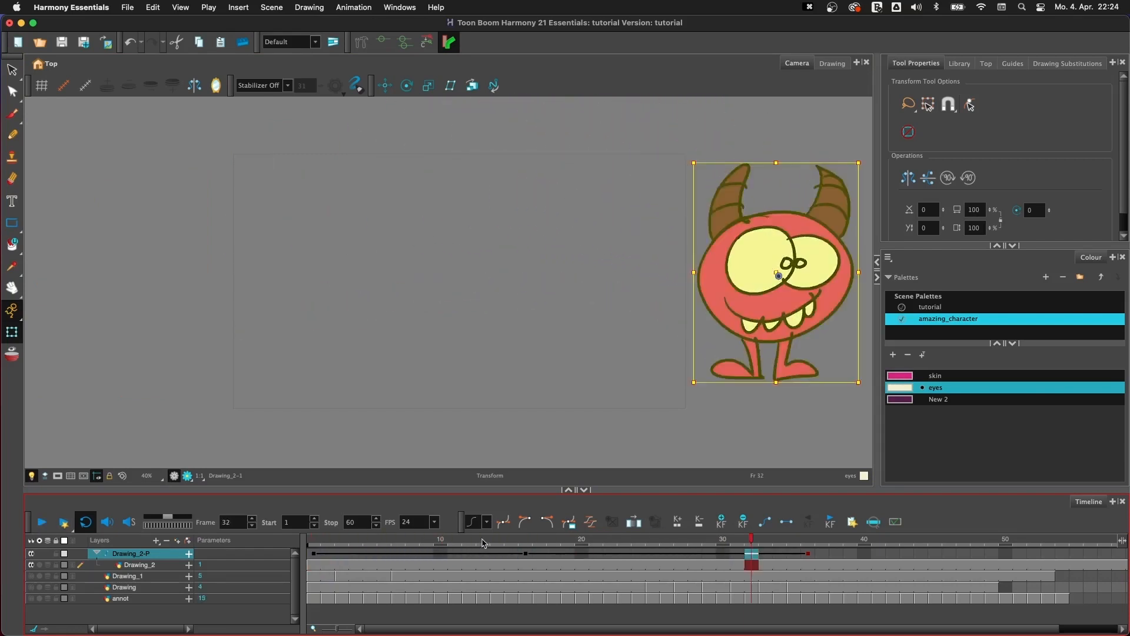
- Set ease time/value ratios for the peg's keyframes: frame 1 right 0/74.59, frame 16 left 72.84/17.59 and right 74.66/1.64
left_click_drag(483, 542, 314, 546)
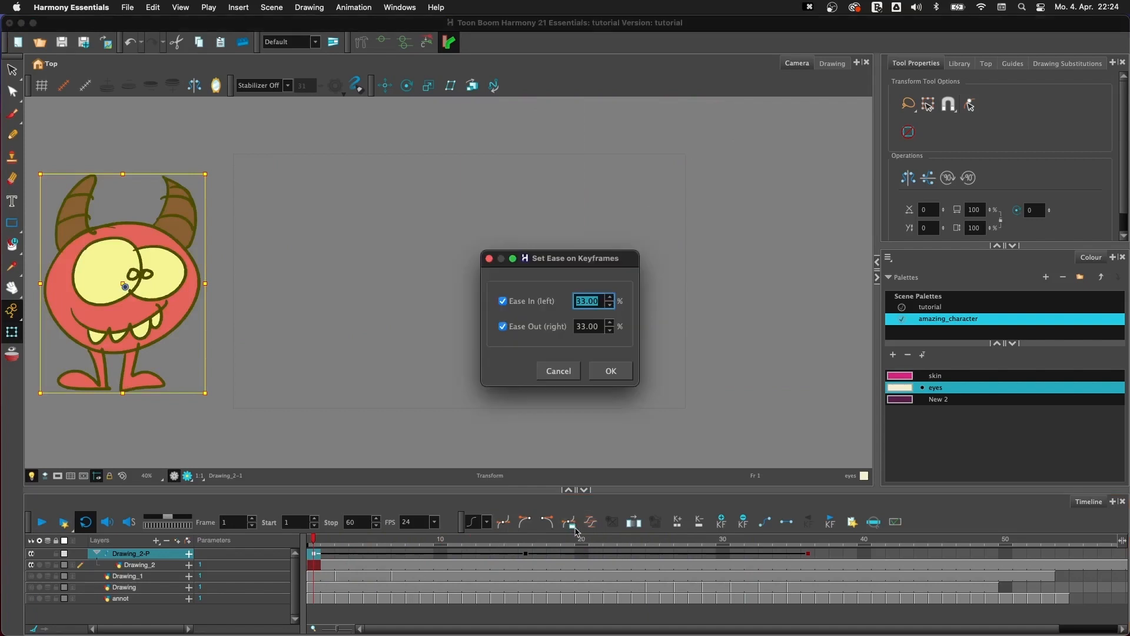
left_click(591, 522)
left_click(559, 371)
left_click(595, 522)
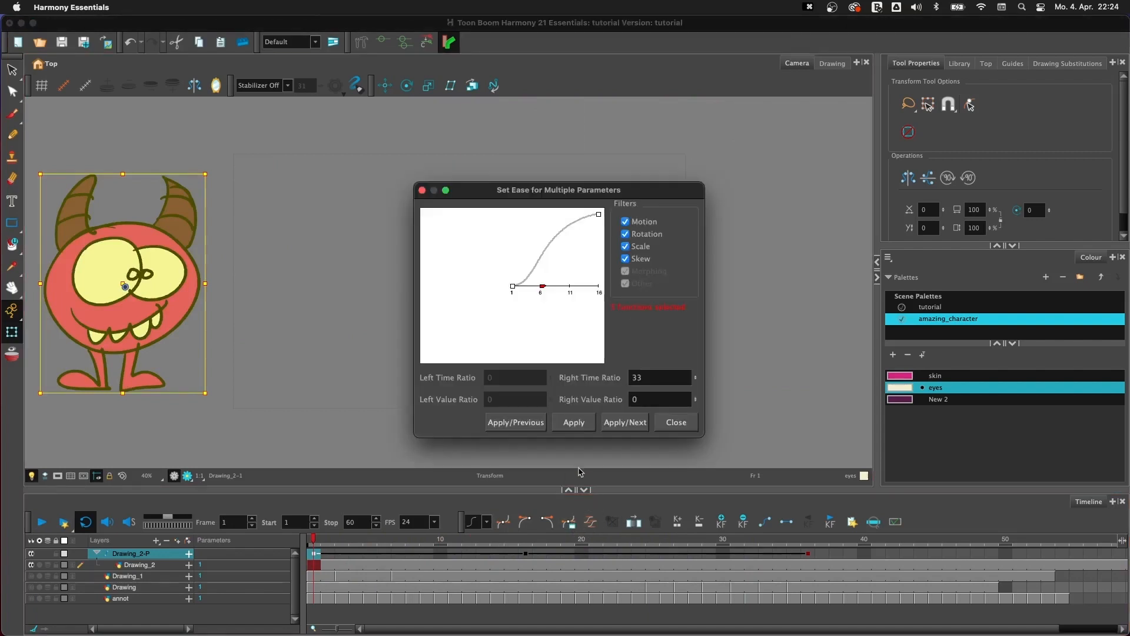
left_click_drag(543, 283, 512, 232)
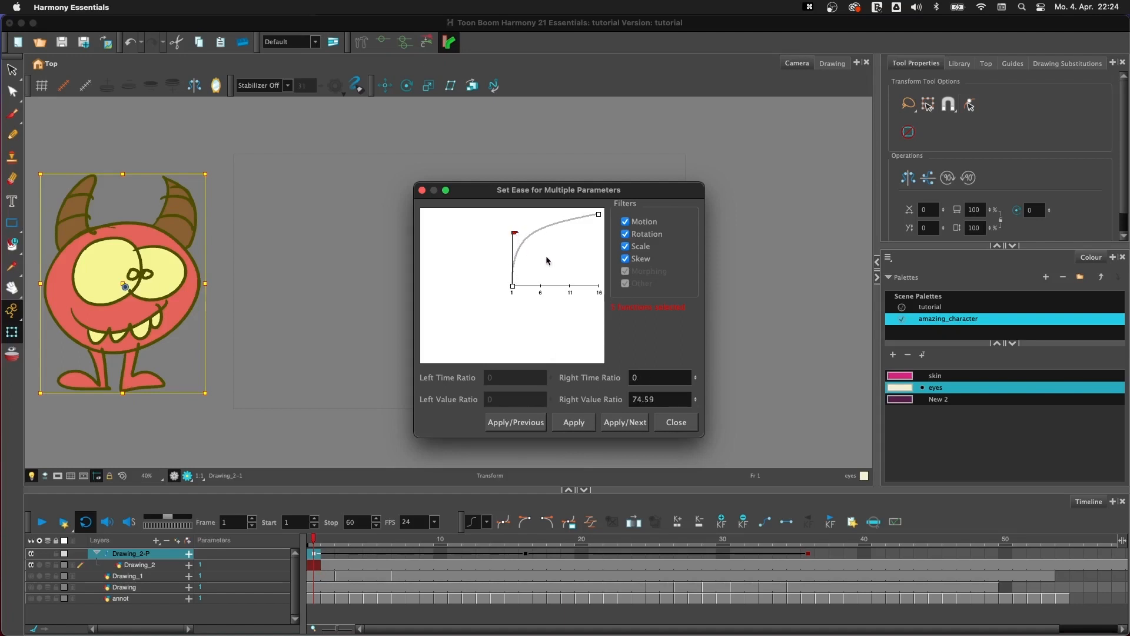
left_click(625, 422)
left_click_drag(536, 272, 579, 285)
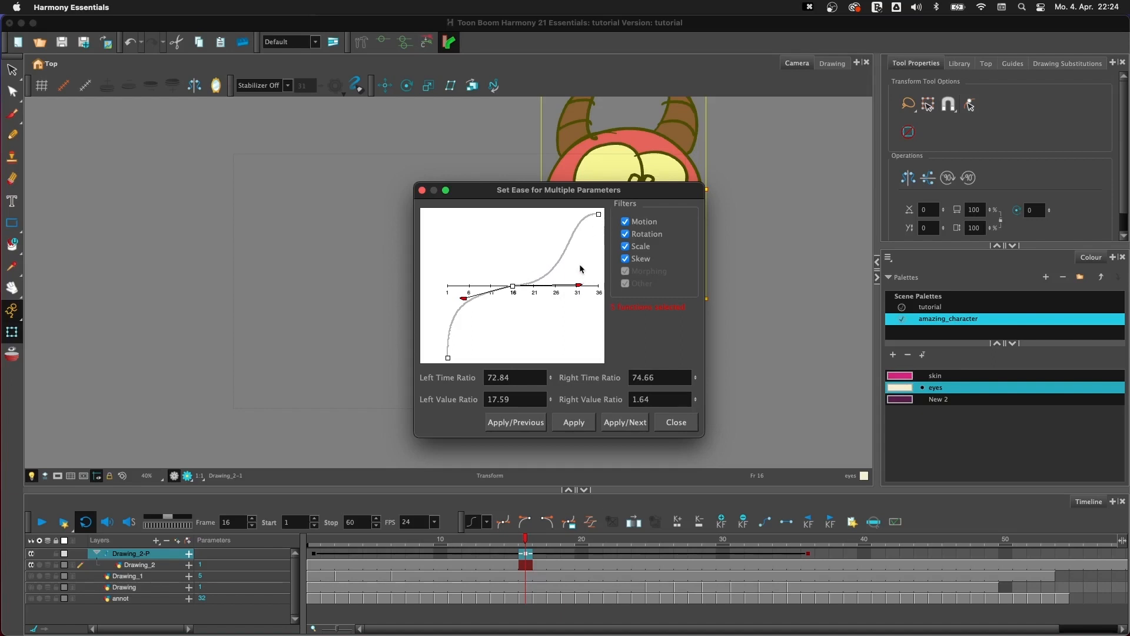
left_click(628, 422)
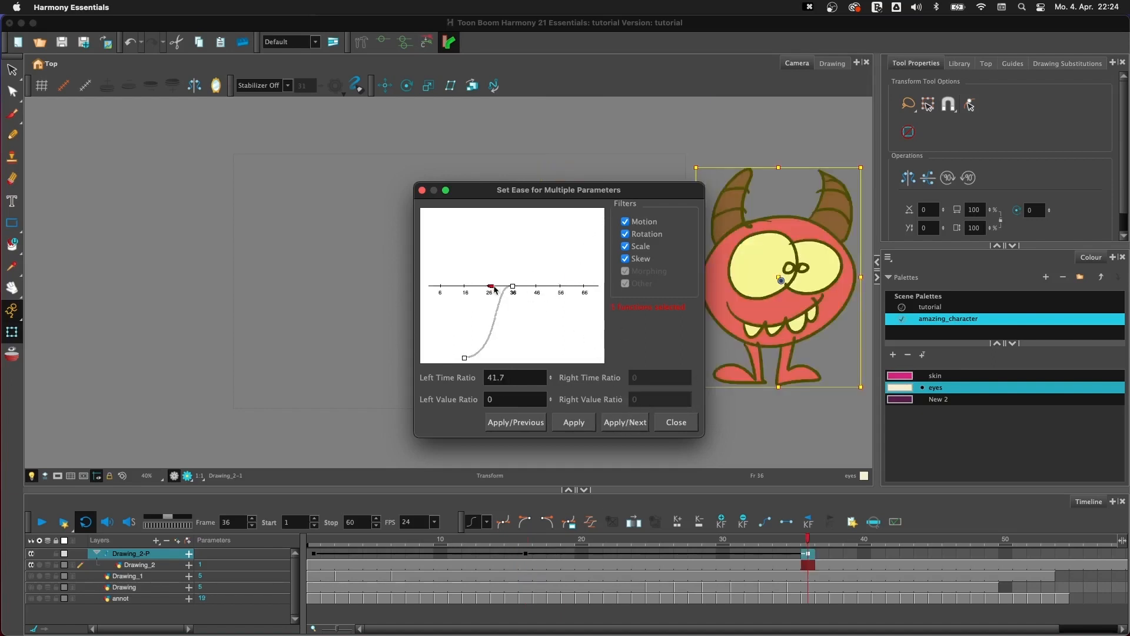
- Ease the peg's frame 36 keyframe with a left time ratio of 0 and left value ratio of 40.16, and play the animation
left_click_drag(495, 289, 528, 317)
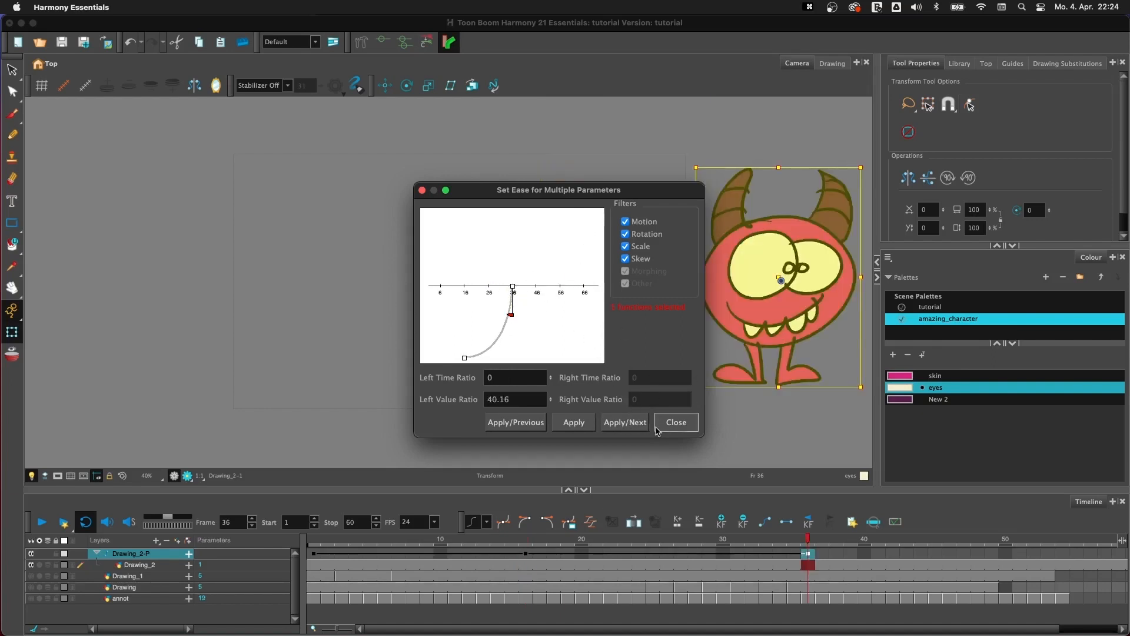
left_click(571, 422)
left_click(676, 422)
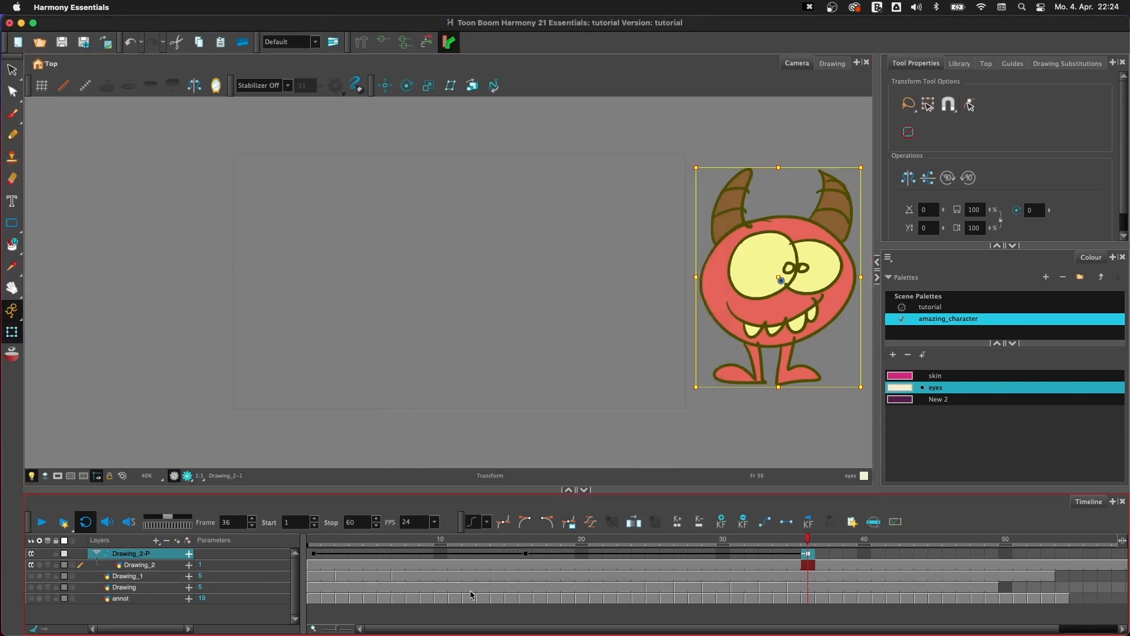
left_click(324, 545)
left_click(42, 523)
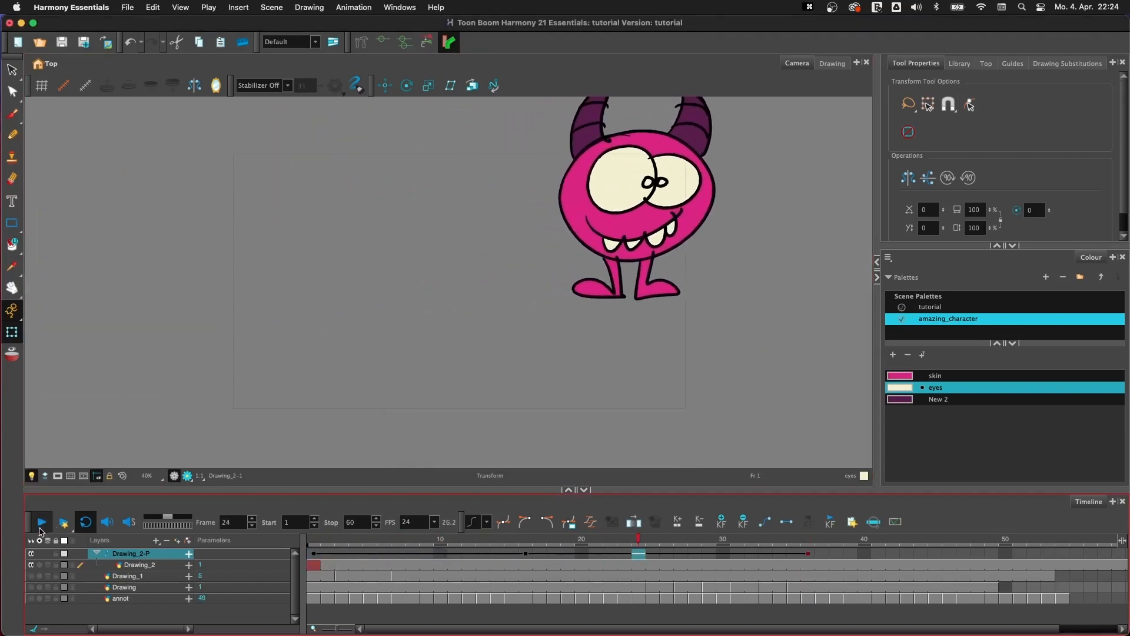
- Stop the playback, return to frame 1 and select the monster's parent peg Drawing_2-P
left_click(40, 526)
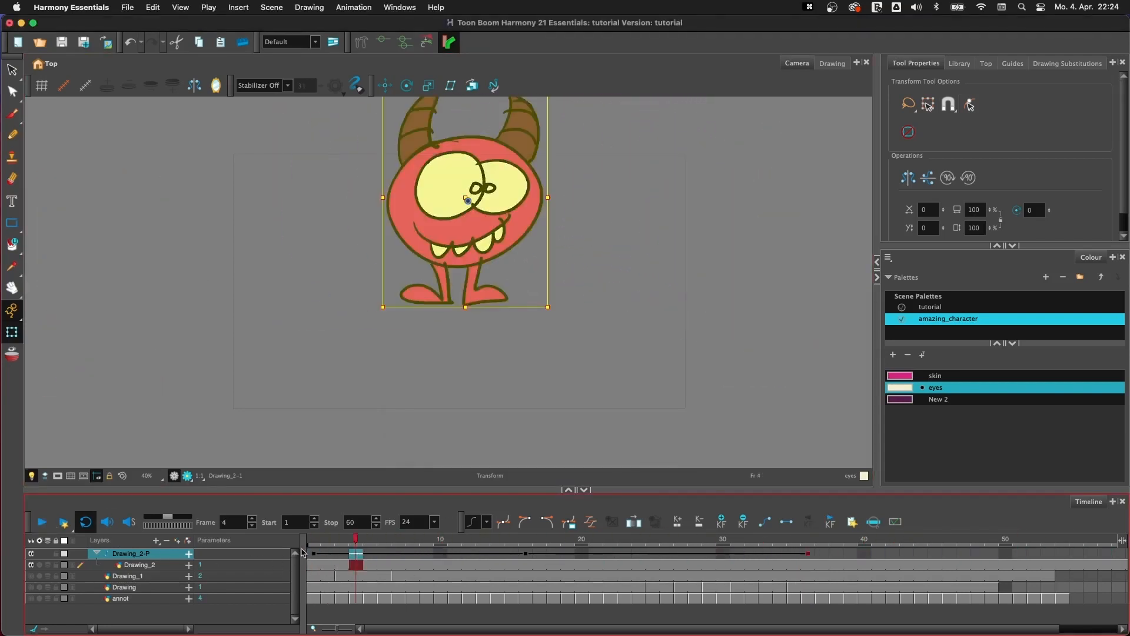
left_click_drag(527, 543, 283, 552)
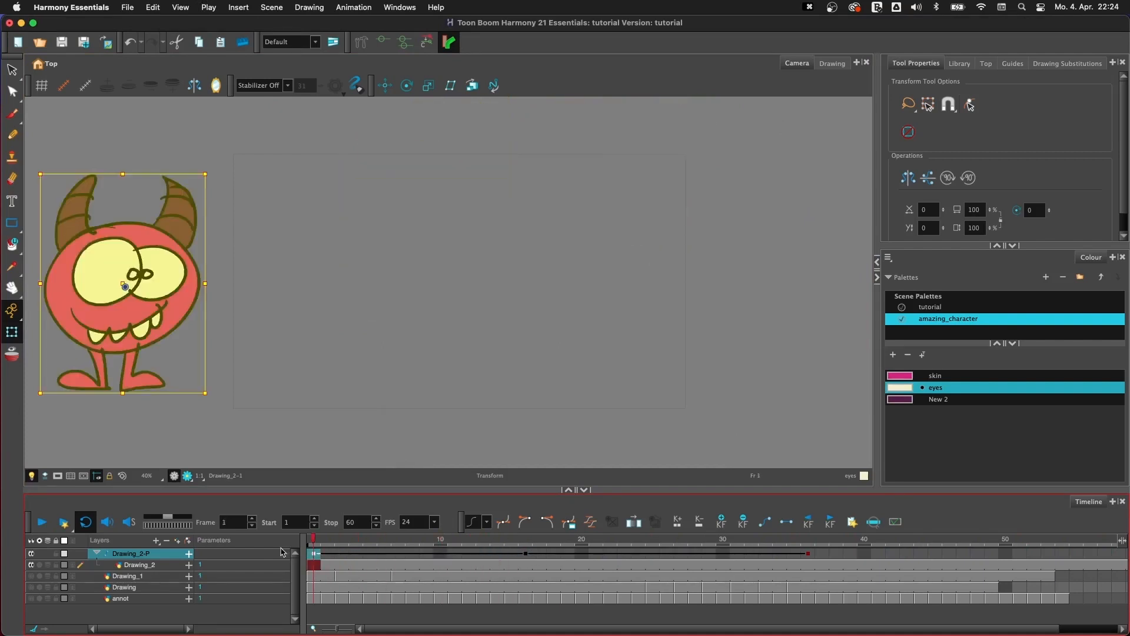
key("space")
left_click_drag(430, 411, 501, 354)
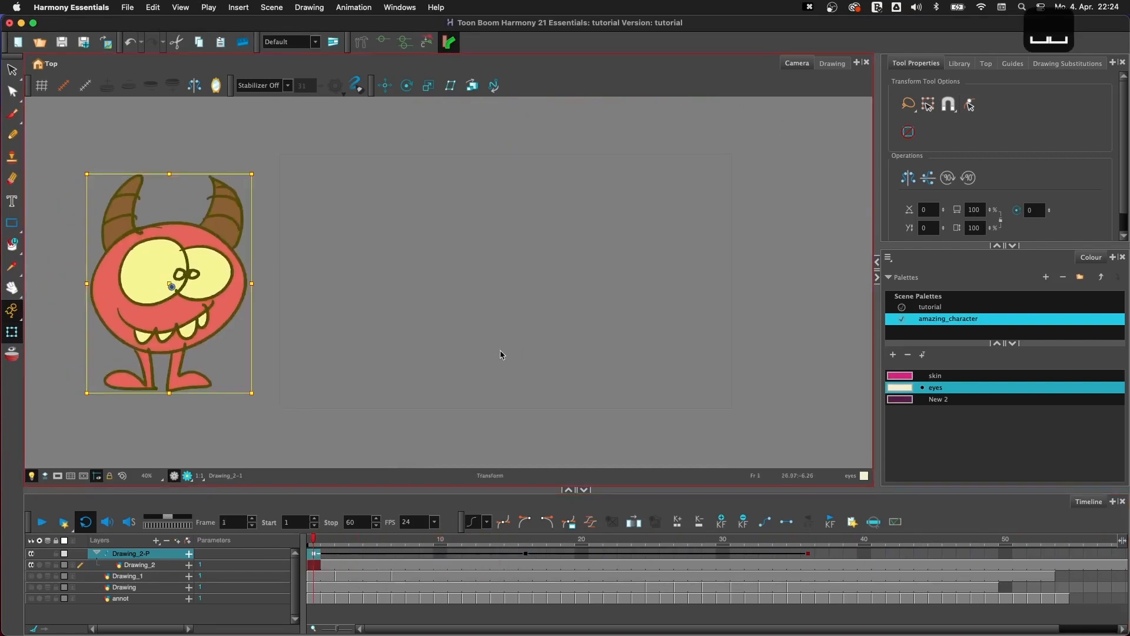
left_click(658, 313)
left_click(246, 291)
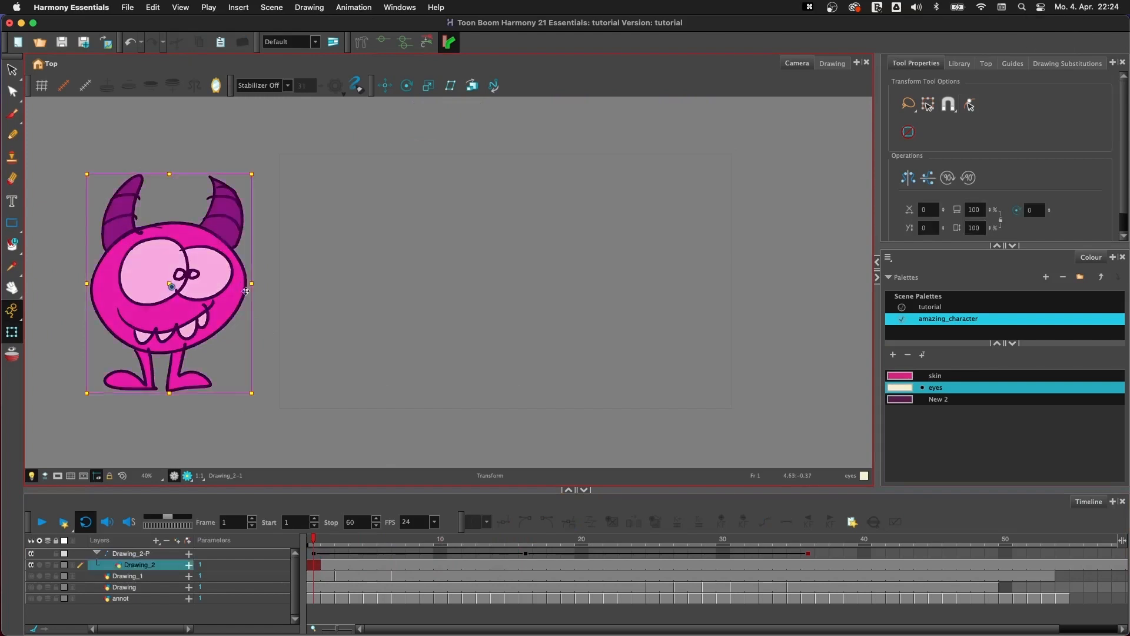
key("b")
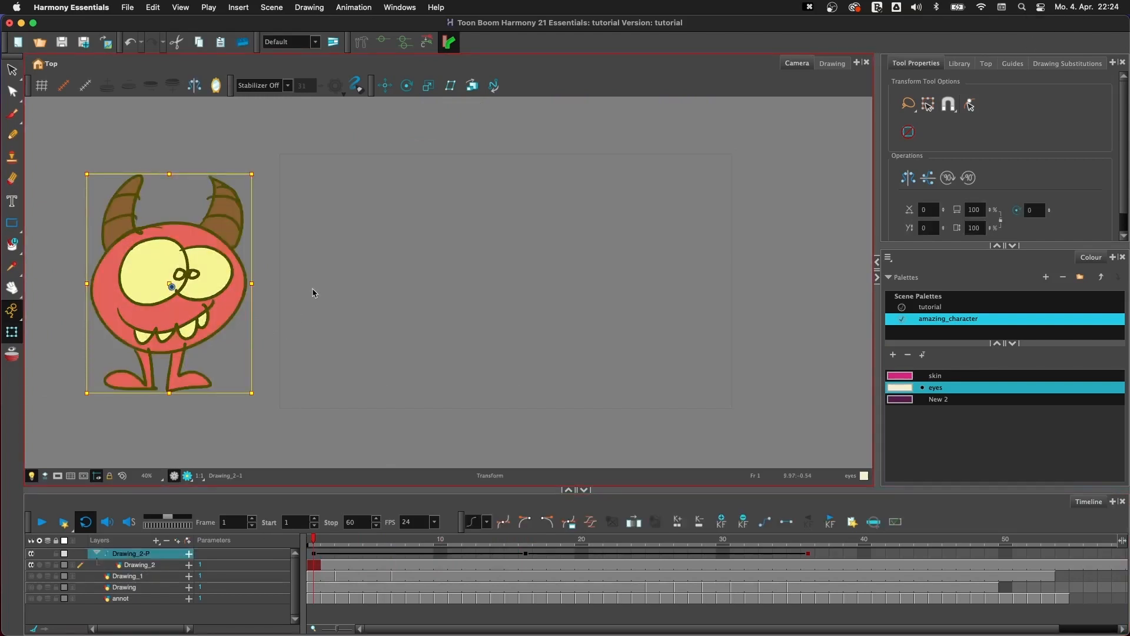
- Undo a trial rotation about the monster's centre, and rotate it counter-clockwise on frame 1 with the temporary pivot at its feet
left_click_drag(259, 167, 282, 390)
key("super+z")
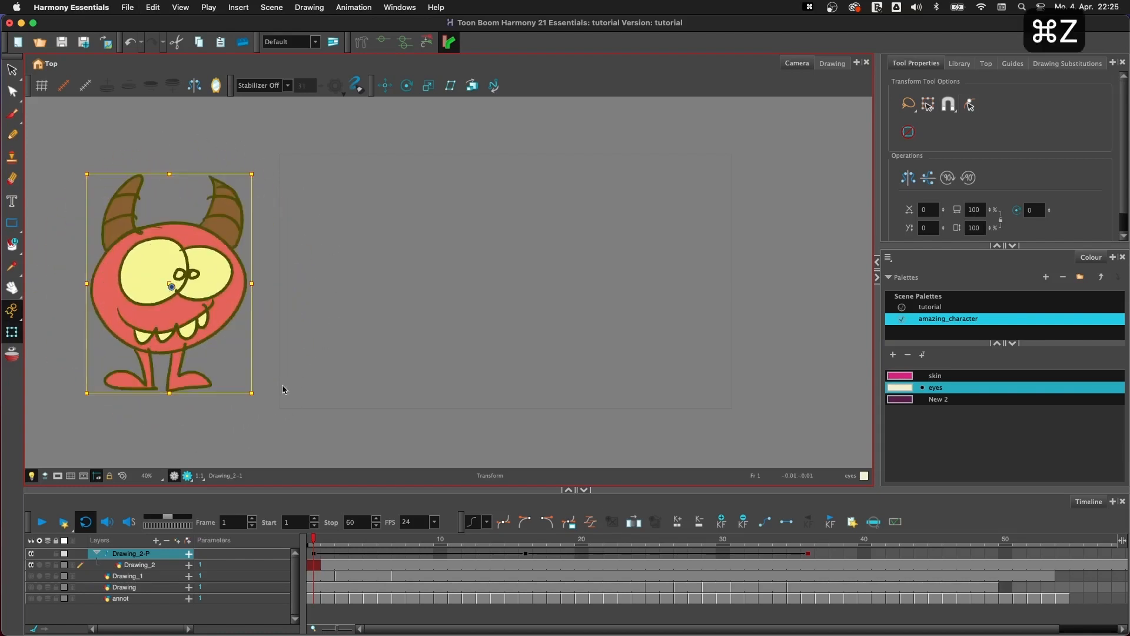
left_click_drag(171, 286, 170, 386)
left_click_drag(263, 169, 134, 154)
- Deselect and reselect the monster at frame 21 to check its pivot position, and select the Drawing_2-P peg again
left_click_drag(314, 539, 595, 538)
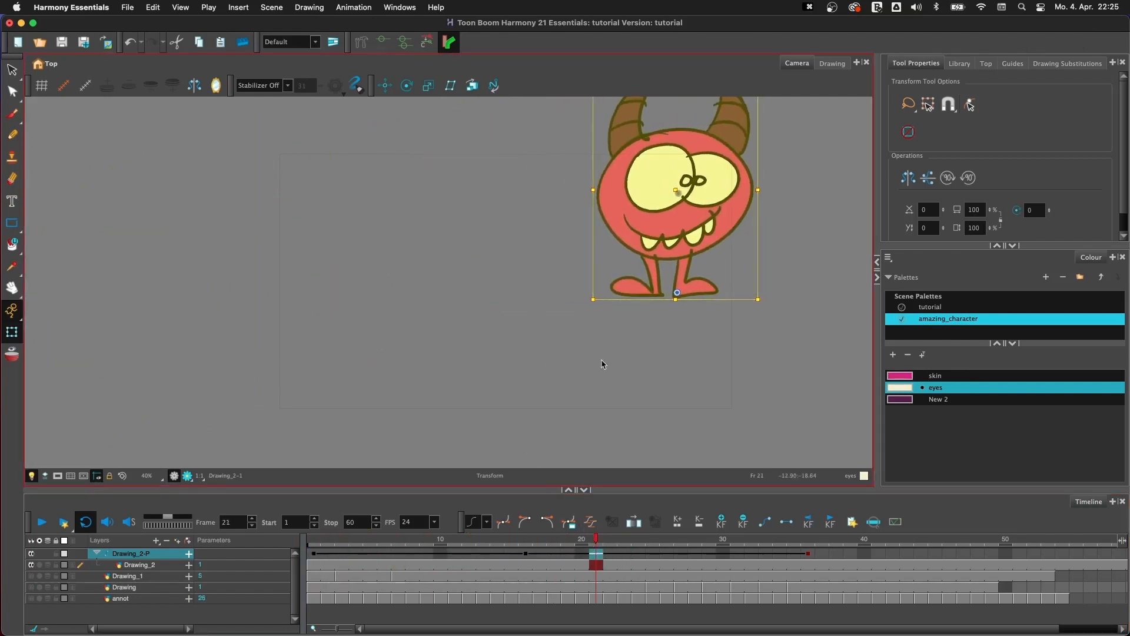
left_click(755, 380)
left_click(697, 292)
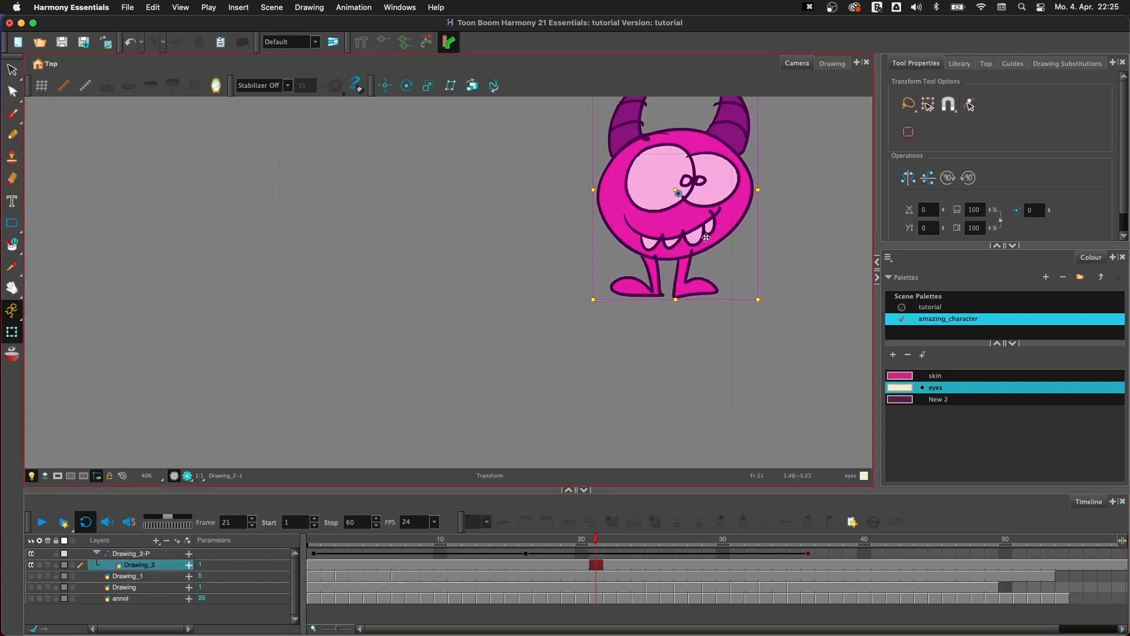
left_click(158, 554)
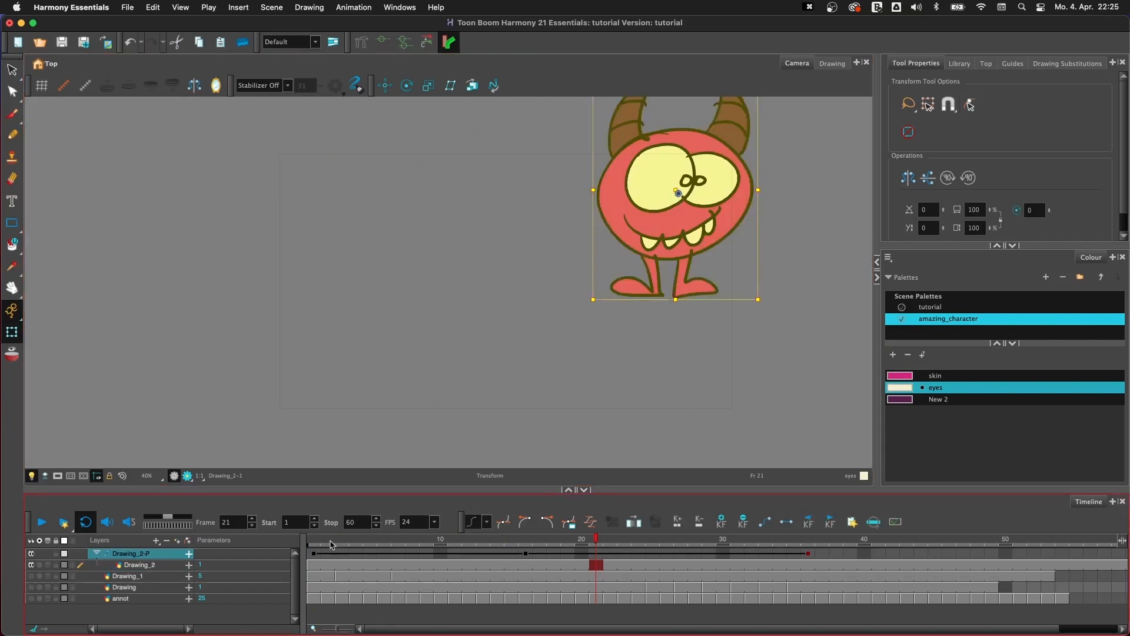
- Turn the monster back upright on frame 1 with the Rotate tool and move the peg's permanent pivot down between its feet
left_click_drag(333, 540, 313, 540)
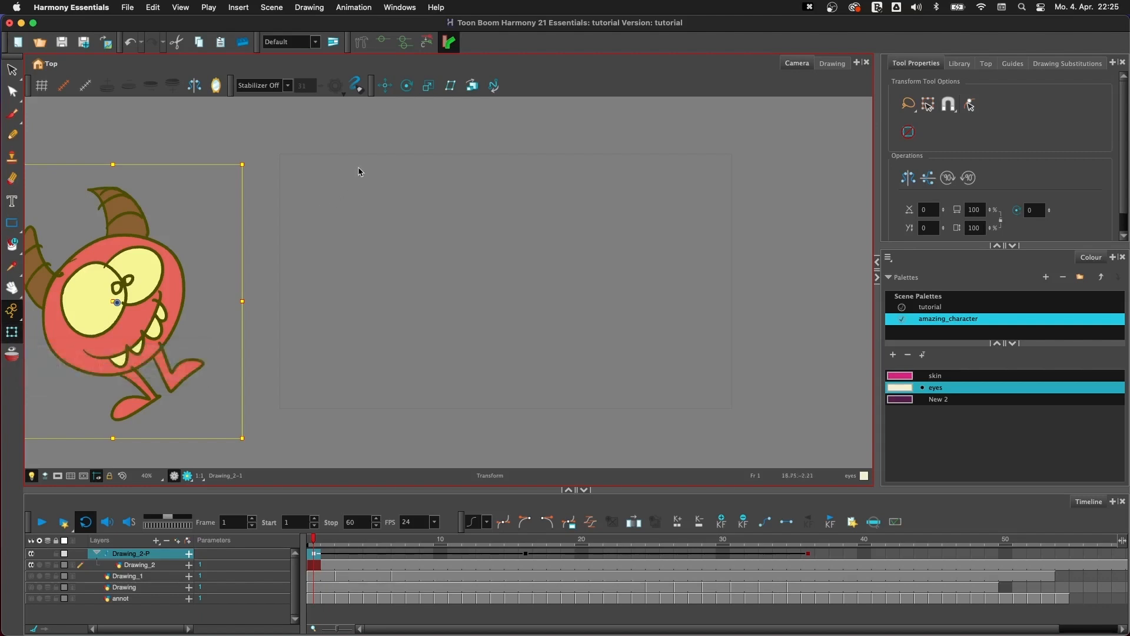
left_click(415, 87)
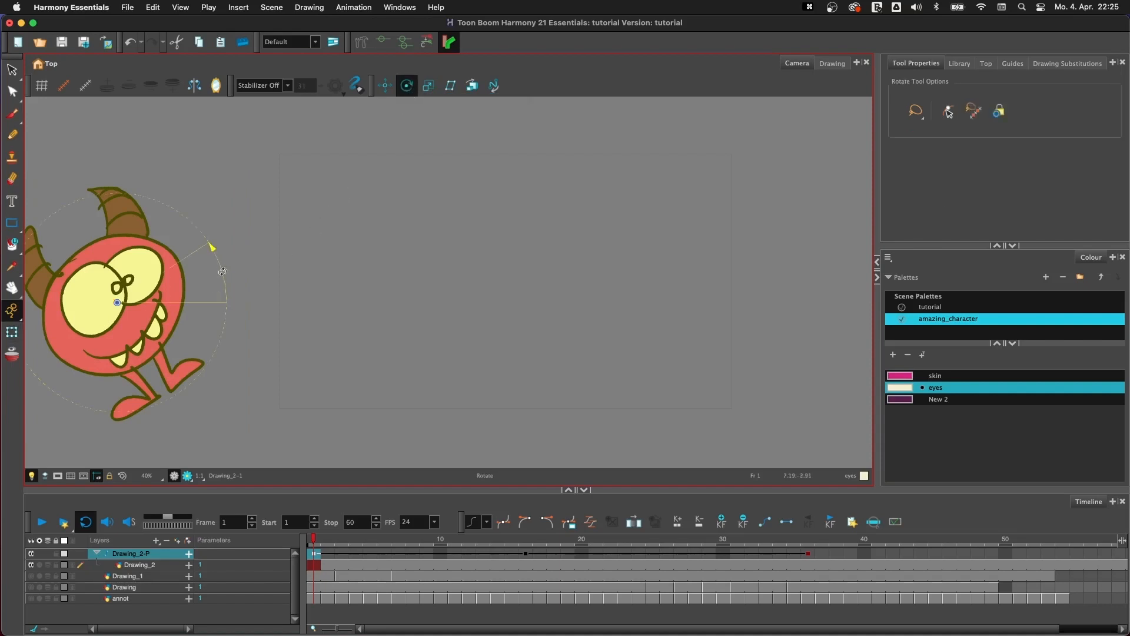
left_click_drag(222, 272, 221, 328)
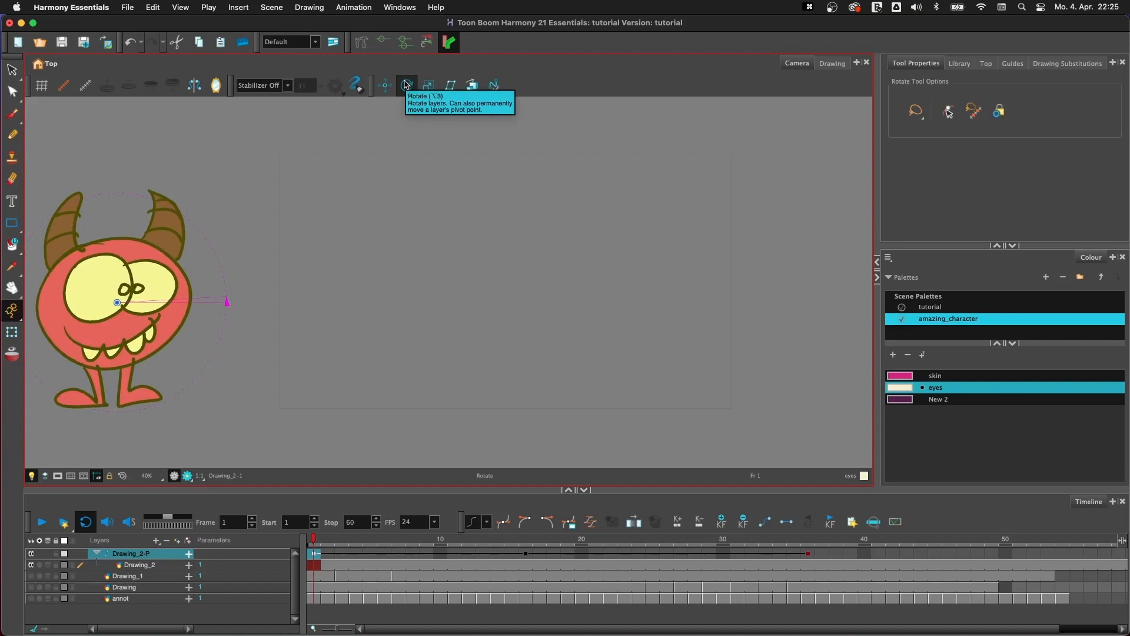
left_click_drag(117, 302, 114, 407)
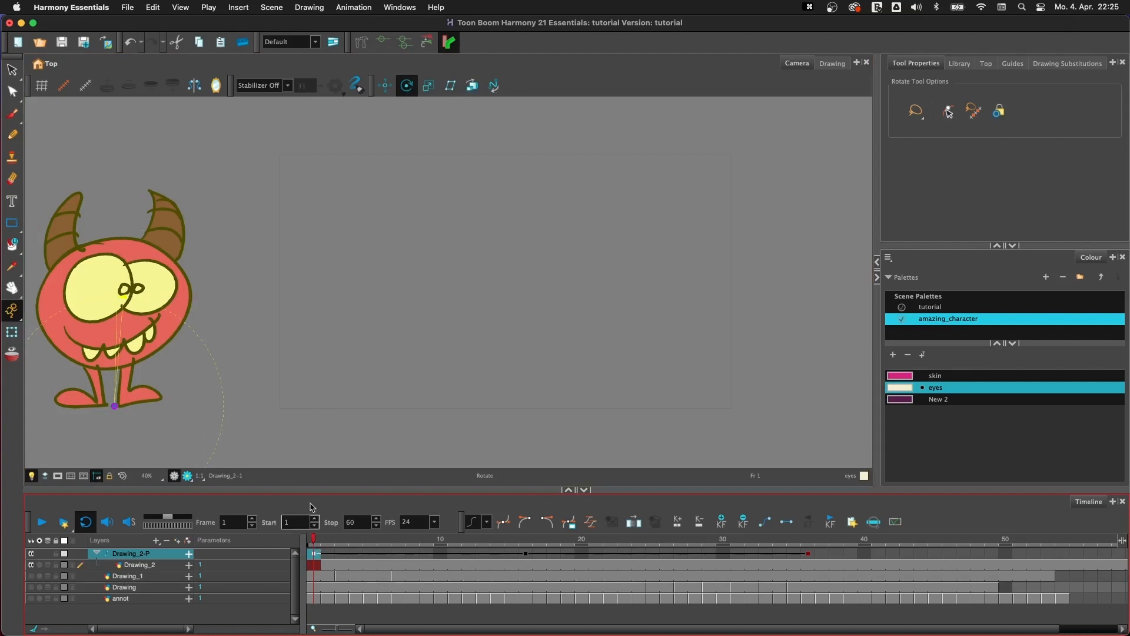
- Reselect the Drawing_2-P peg with the Transform tool to check its pivot over the timeline, and collapse the peg's layer group
key("shift+t")
left_click(295, 309)
left_click(169, 344)
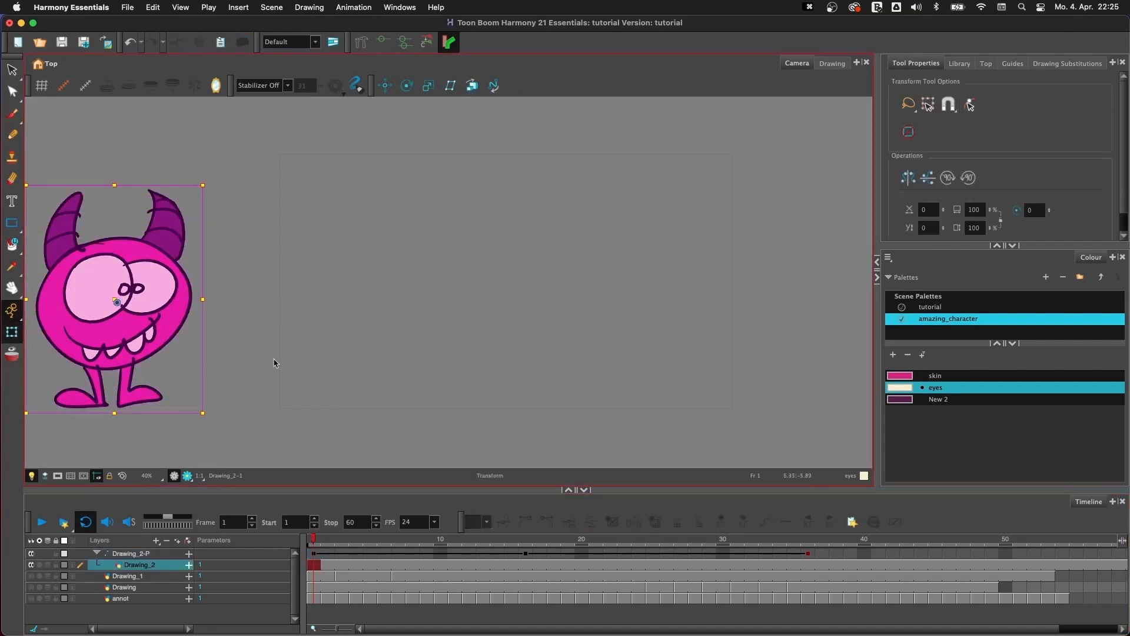
left_click(158, 556)
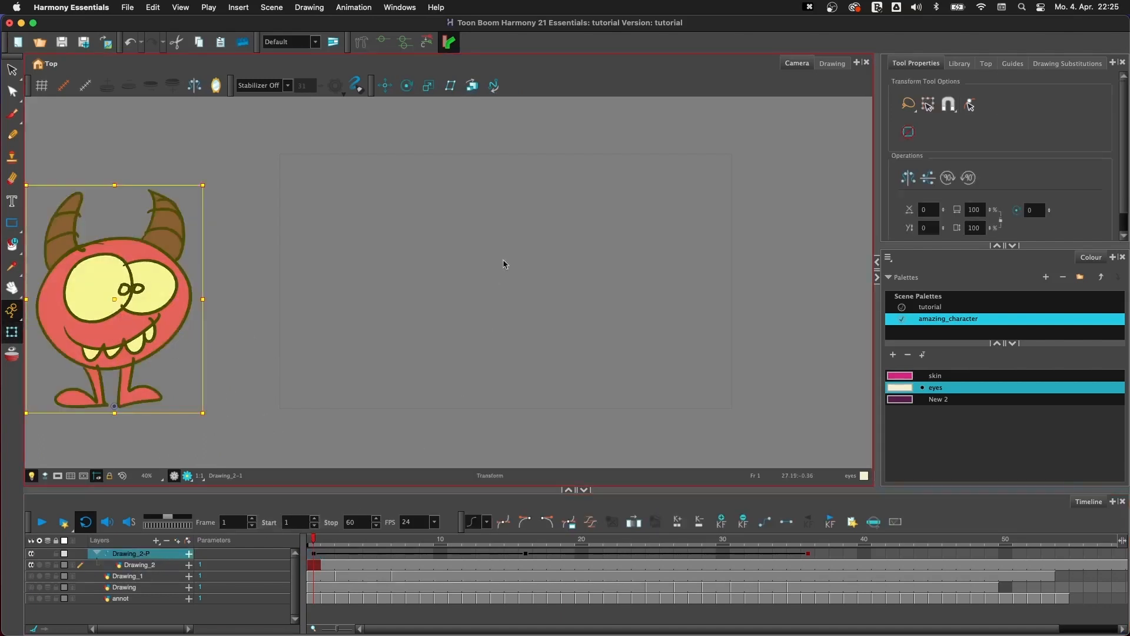
left_click_drag(338, 545, 212, 573)
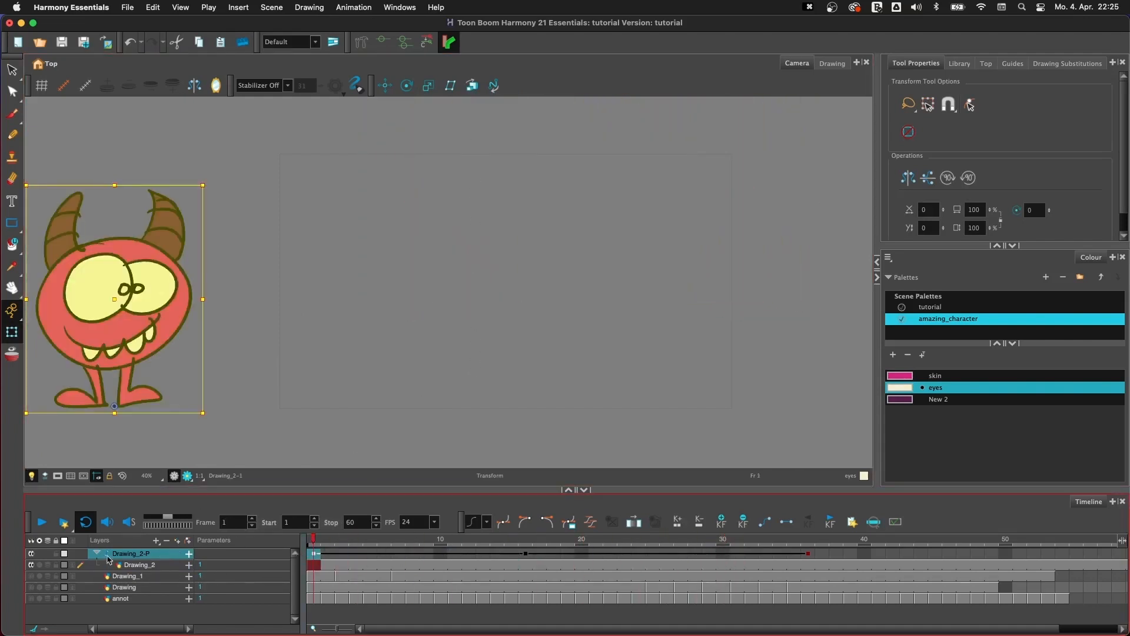
left_click(96, 553)
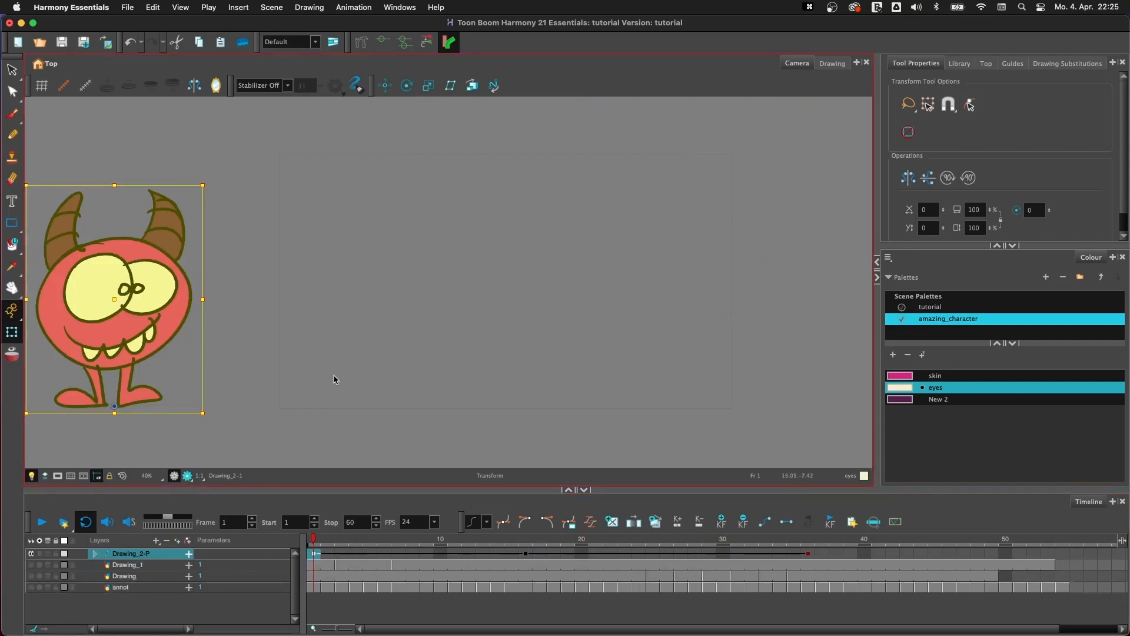
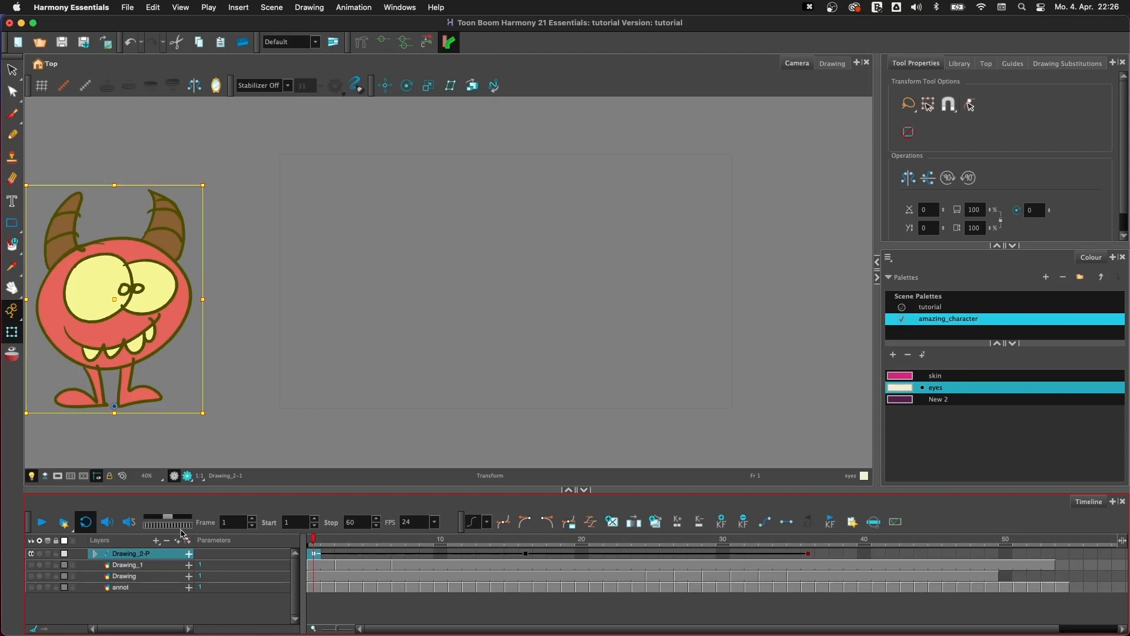
- Hide the Drawing_2-P layer, show the annot layer and go to its camera sketch at frame 41
left_click(31, 554)
left_click(31, 587)
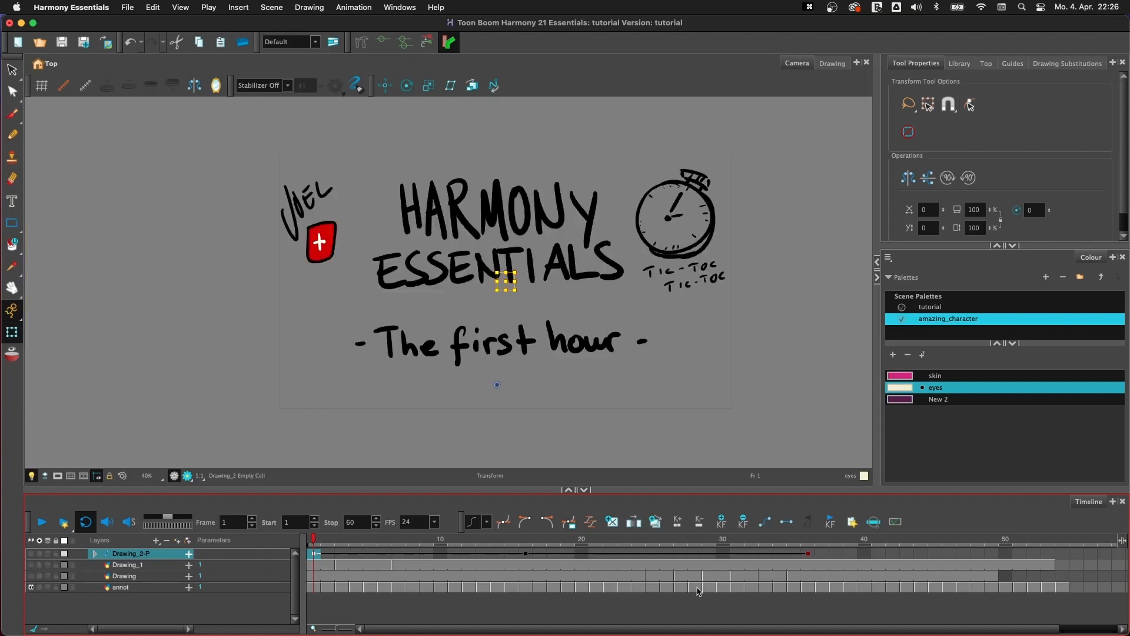
left_click(794, 588)
left_click(808, 587)
left_click(794, 590)
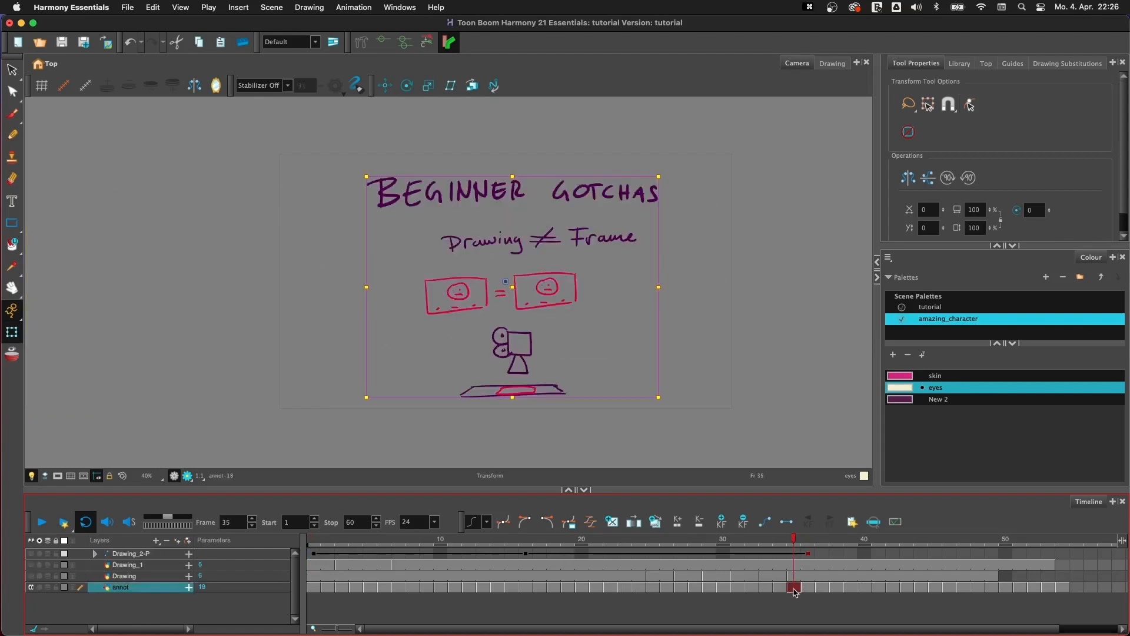
left_click(878, 588)
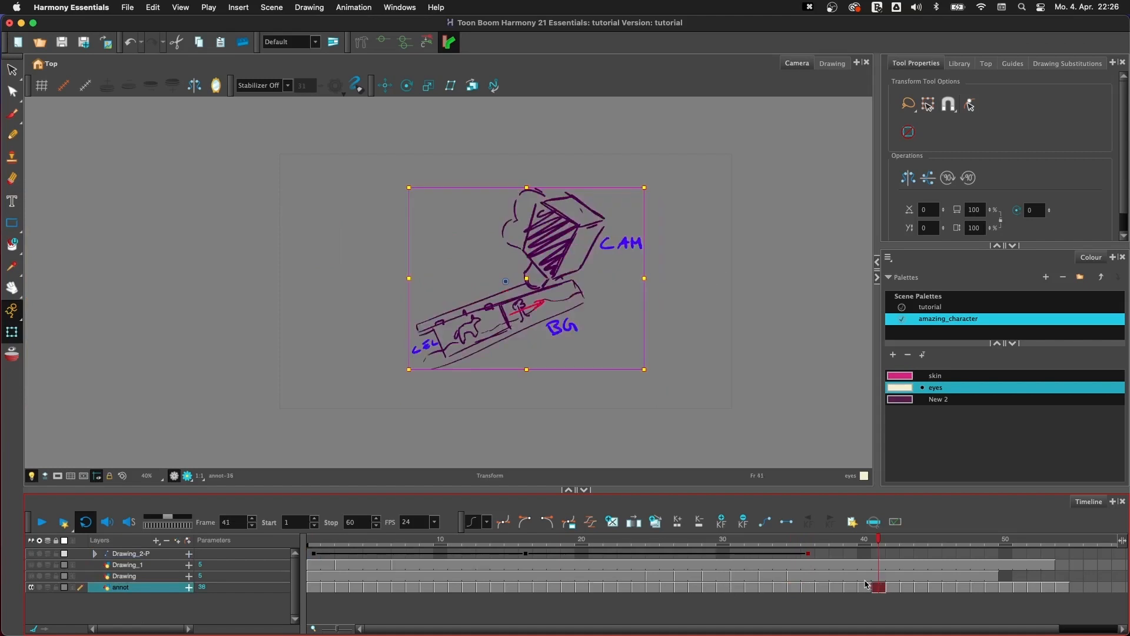
- Step through the annot drawings past the pegs demo and camera slides to the multi-plane sketch at frame 48
key("g")
key("g")
key("g")
key("g")
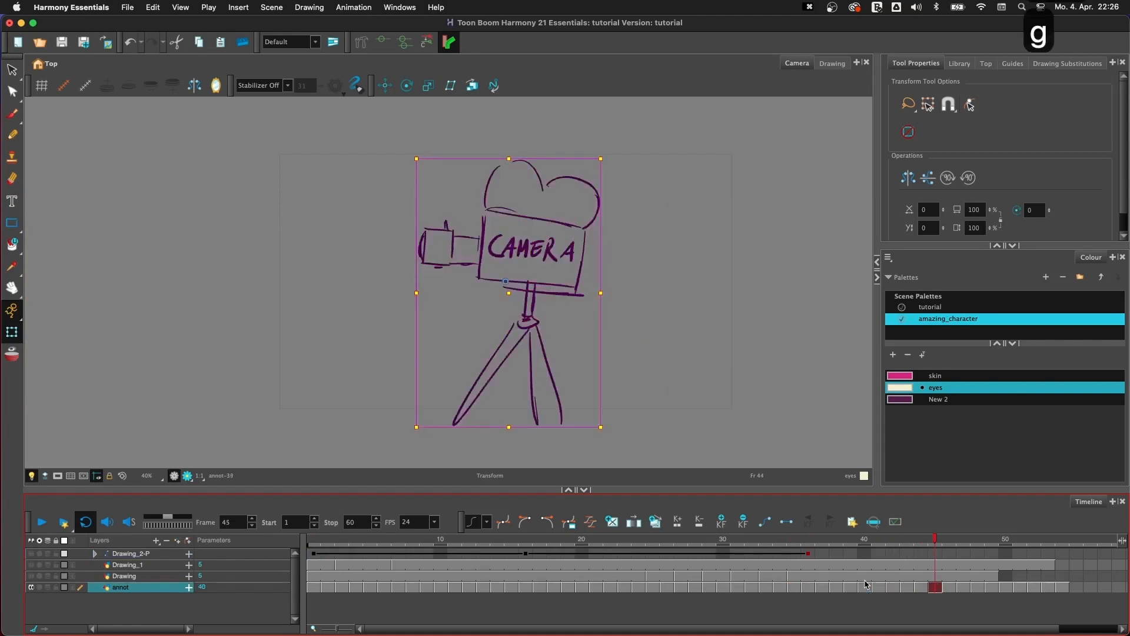
key("f")
key("f")
left_click(758, 297)
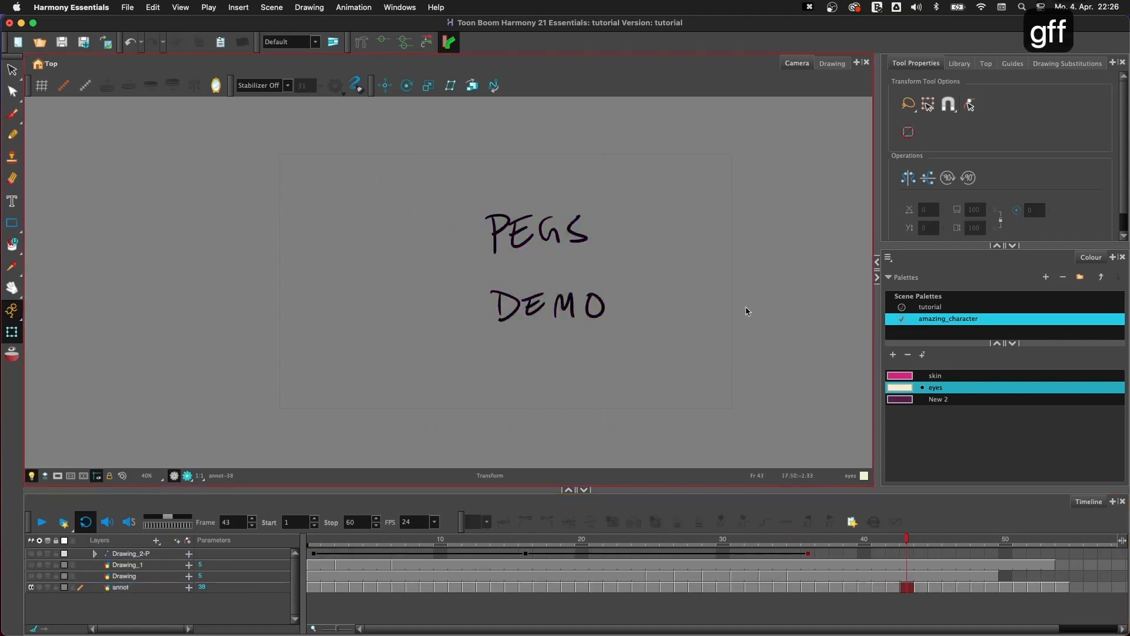
key("g")
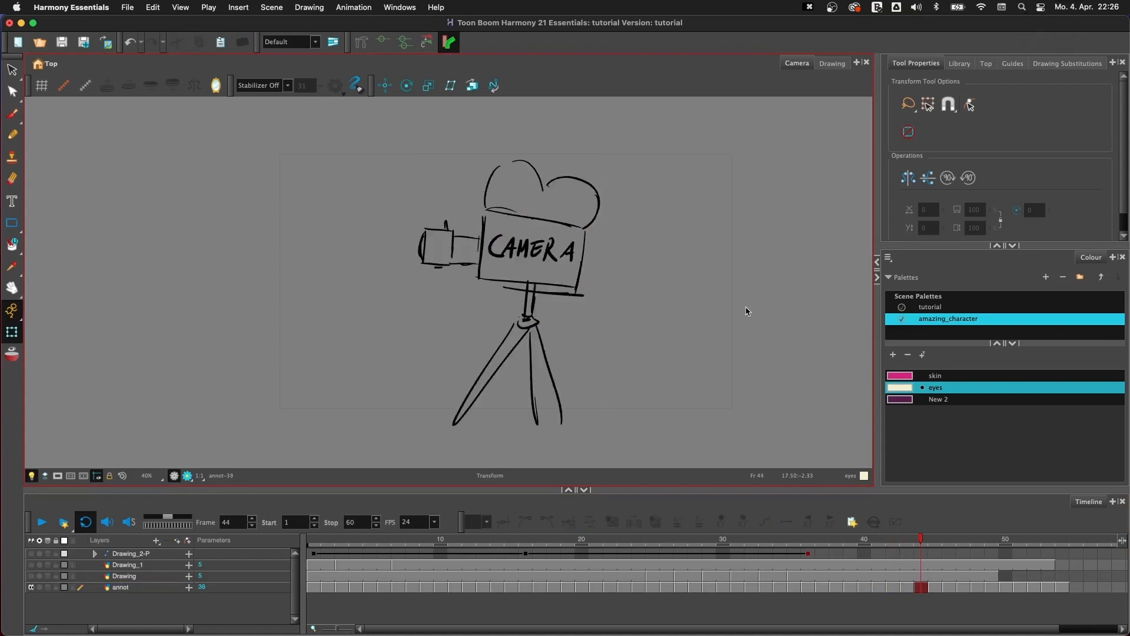
key("g")
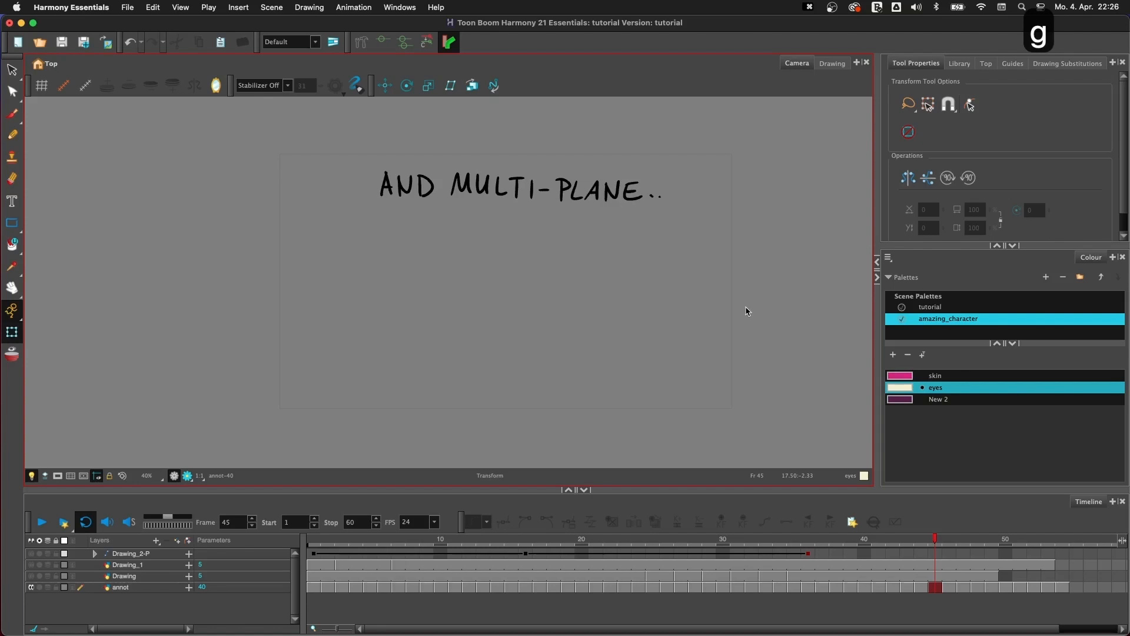
key("g")
key("g")
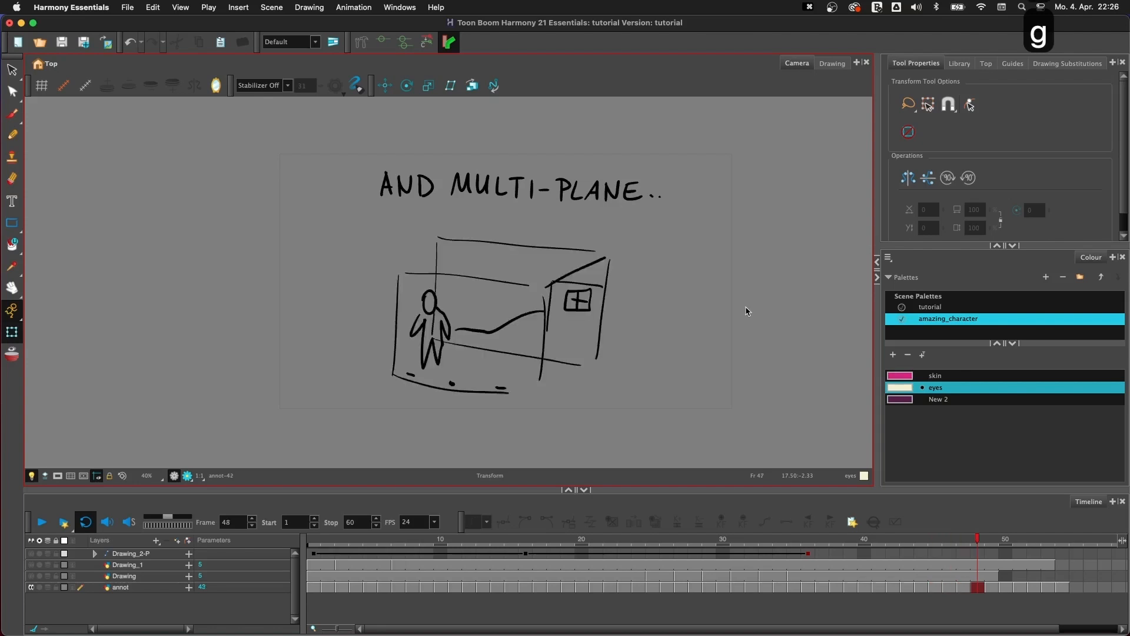
key("g")
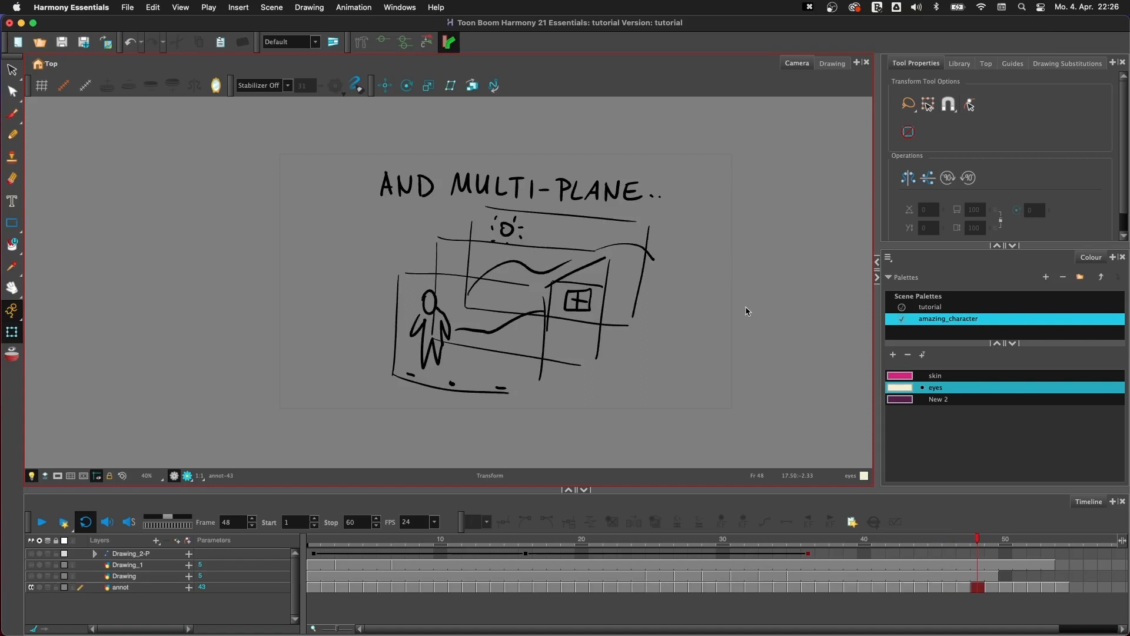
- Activate the Select tool, return to frame 1 and select the Drawing_2-P layer with annot hidden
left_click(378, 375)
left_click(13, 72)
mouse_move(368, 354)
left_mouse_down()
mouse_move(382, 459)
mouse_move(377, 329)
left_mouse_up()
left_click_drag(577, 370, 662, 300)
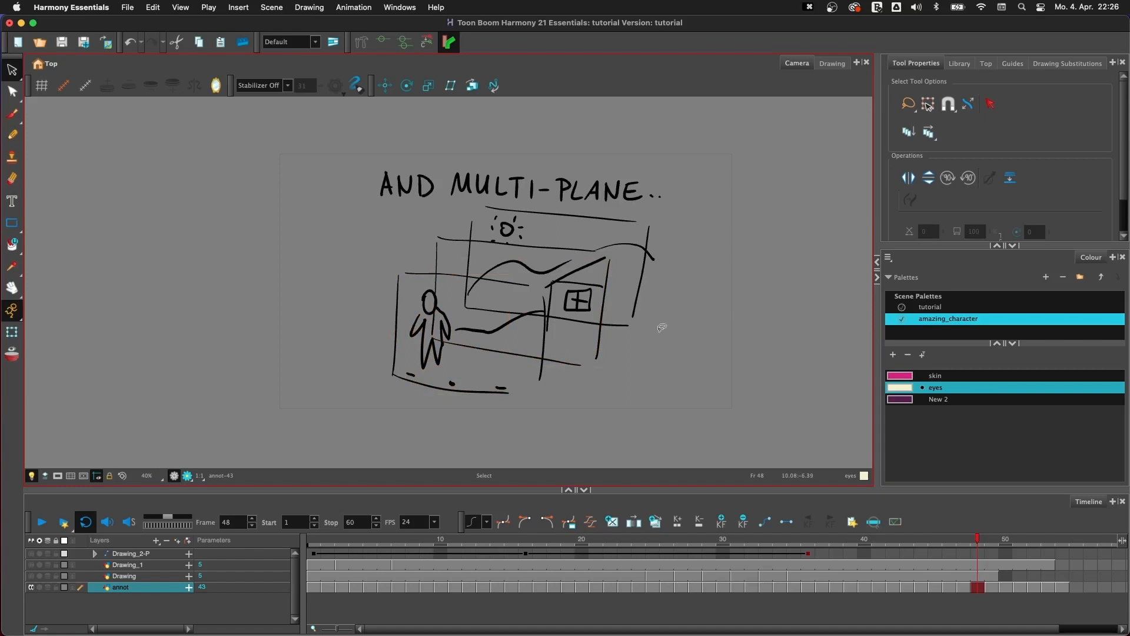
left_click(313, 540)
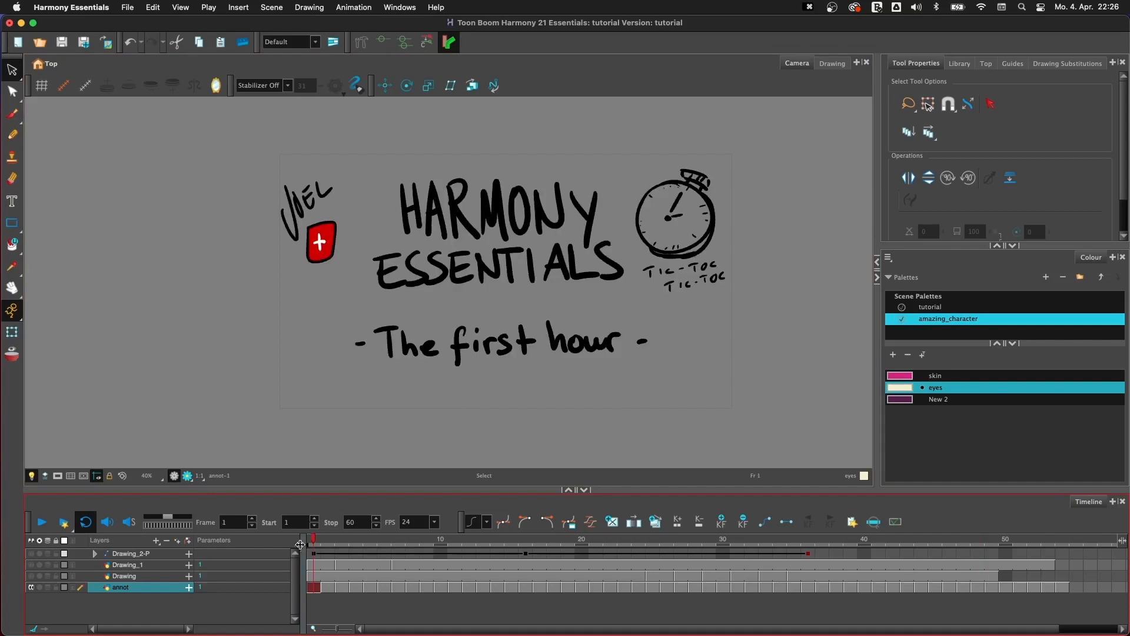
left_click(127, 557)
key("super+r")
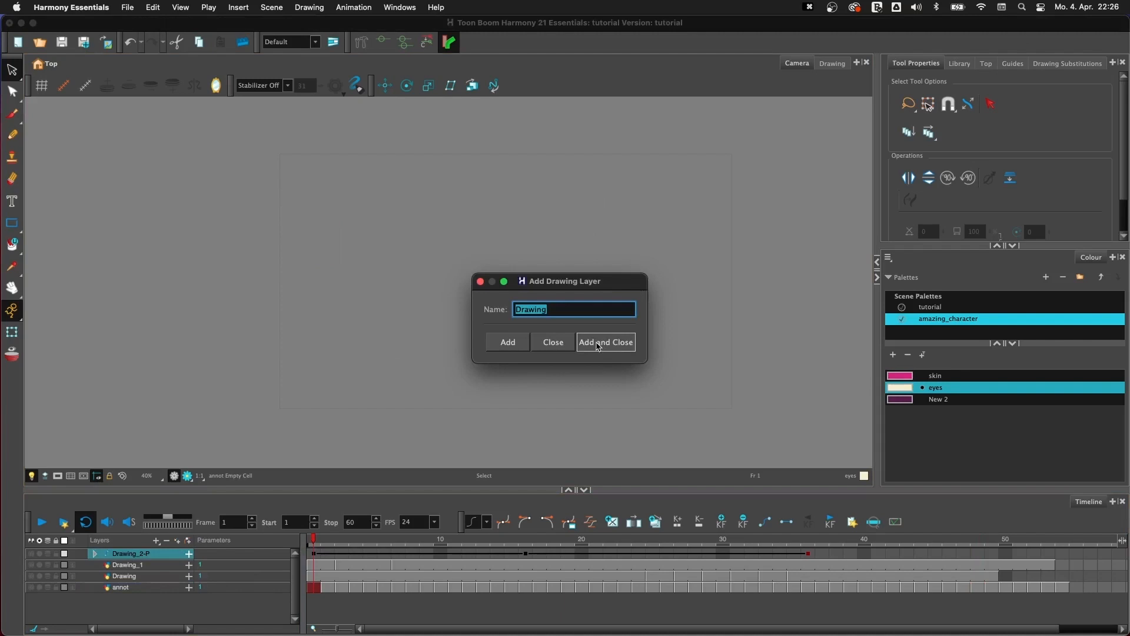
type("CHAR")
key("BackSpace")
key("BackSpace")
key("BackSpace")
key("BackSpace")
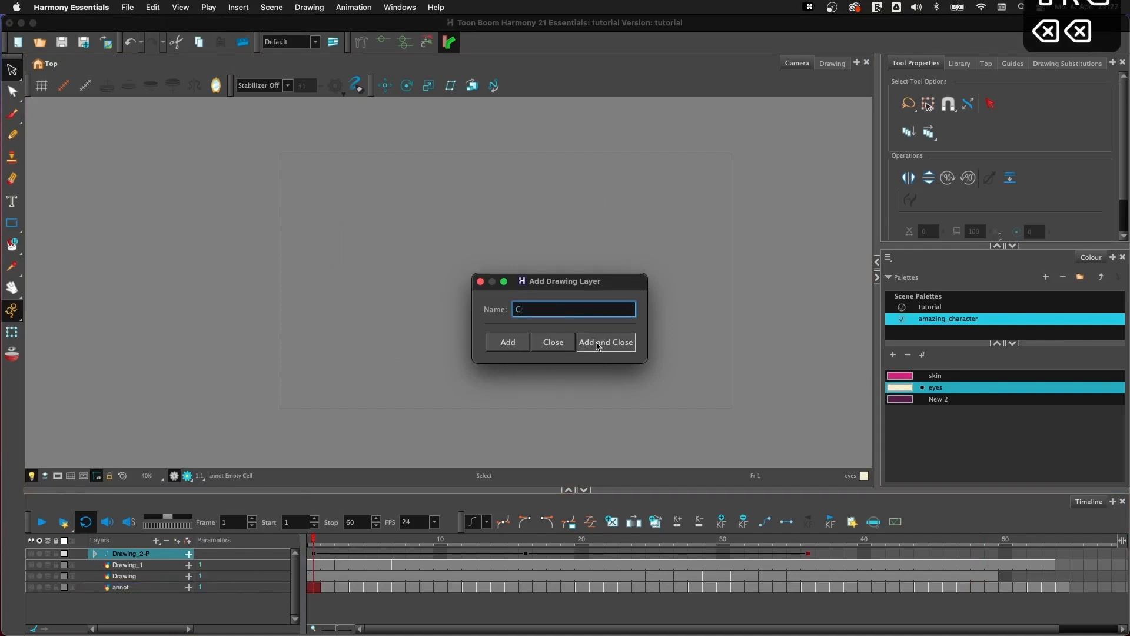
left_click(552, 342)
- Move the Drawing_2 layer out of the Drawing_2-P peg to the top of the layer list, and make it visible
left_click(96, 553)
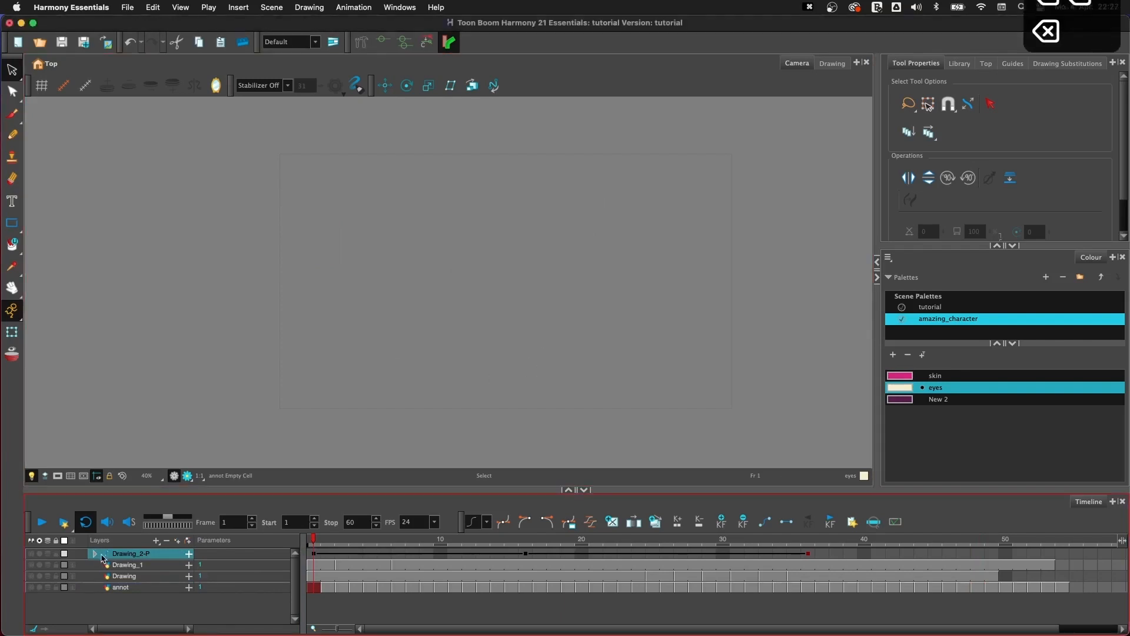
left_click_drag(151, 567, 152, 552)
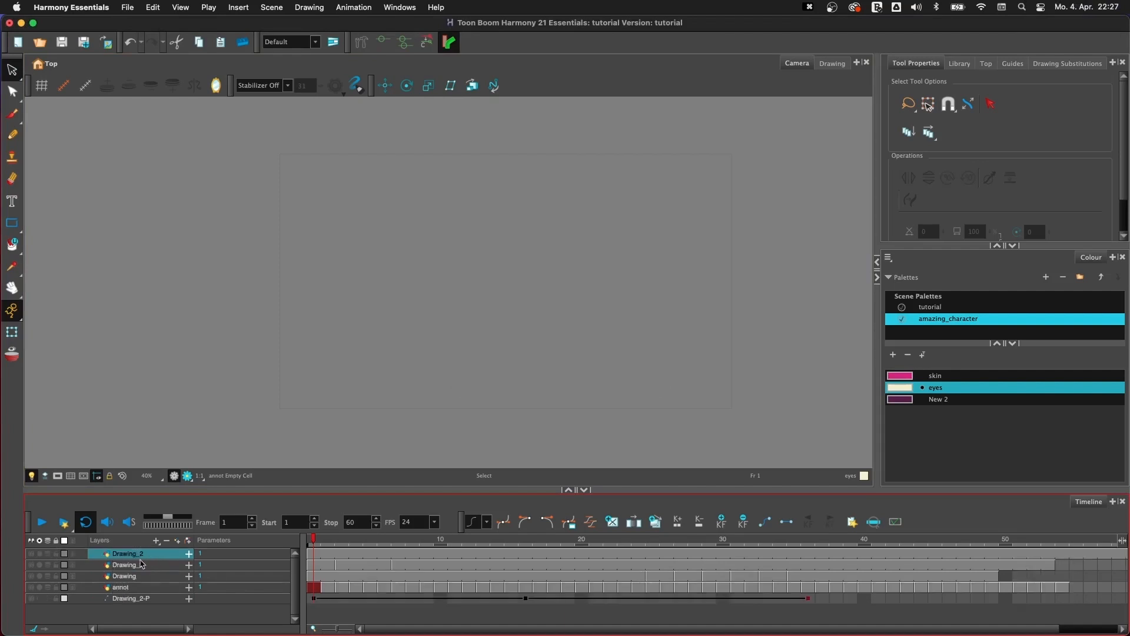
left_click(141, 566)
left_click(33, 553)
left_click(139, 554)
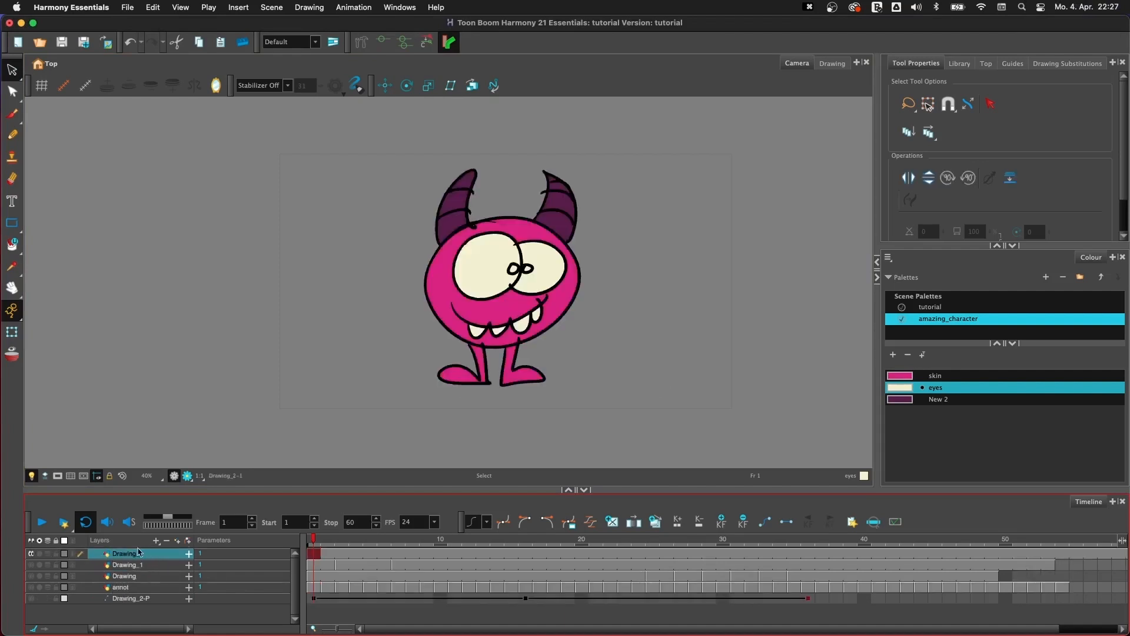
- Scale the whole monster drawing to about three quarters of its size and move it into the left half of the camera frame
left_click_drag(593, 164, 660, 261)
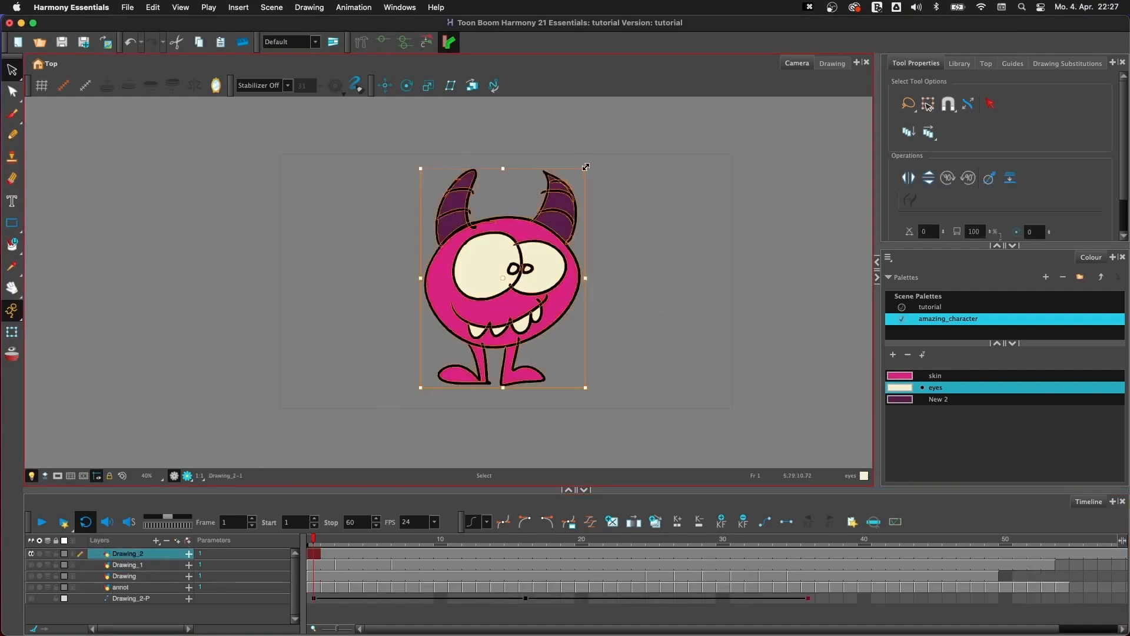
left_click_drag(596, 168, 546, 241)
left_click_drag(511, 322, 429, 322)
left_click(521, 307)
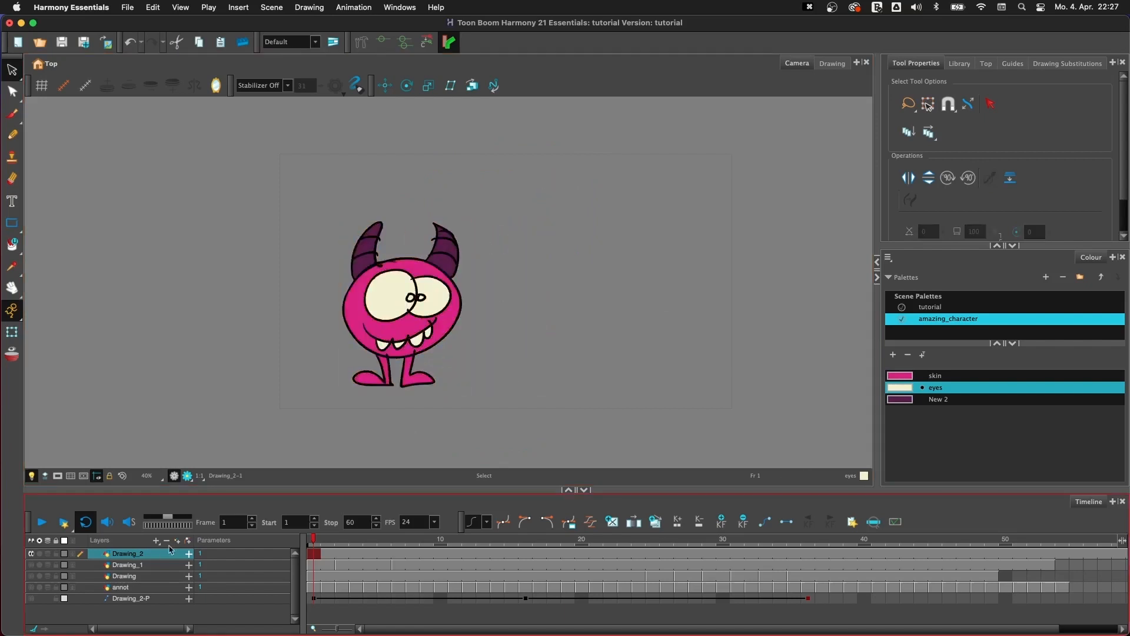
- Rename the Drawing_2 layer as CHAR
double_click(127, 553)
type("CHAR")
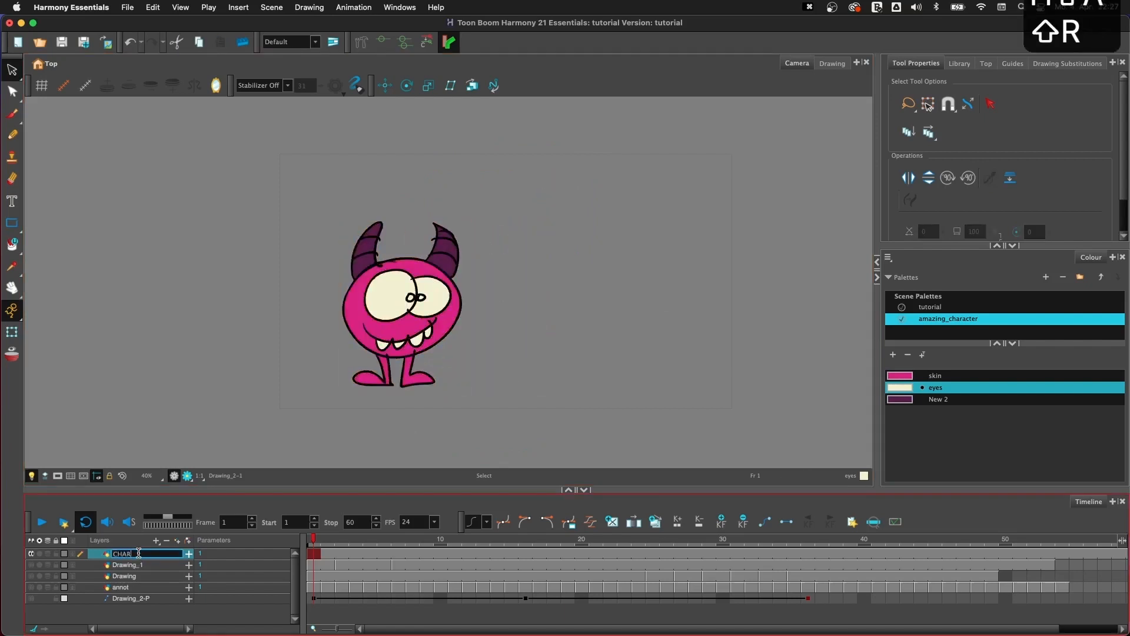
key("Return")
- Add a drawing layer named cave directly above Drawing_1
left_click(141, 565)
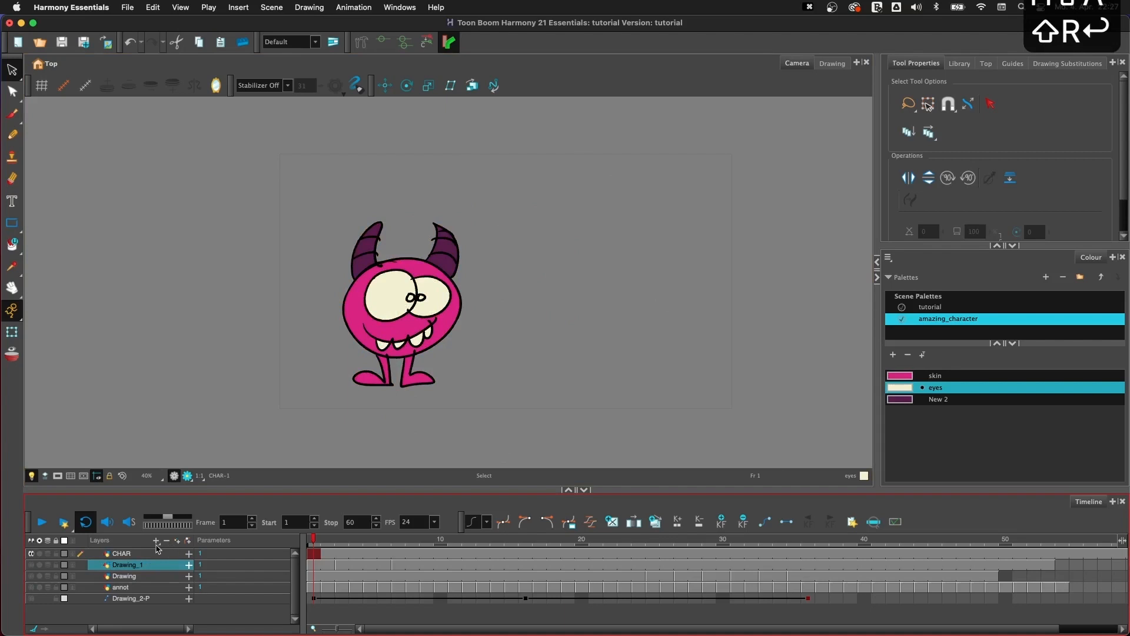
left_click(156, 541)
type("cave")
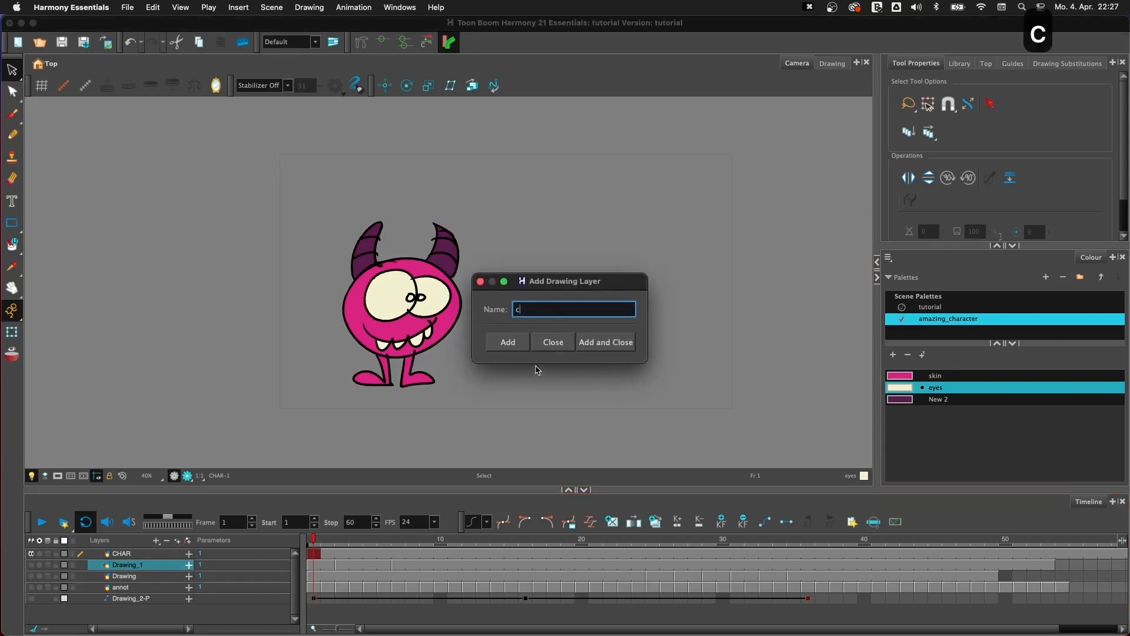
left_click(607, 342)
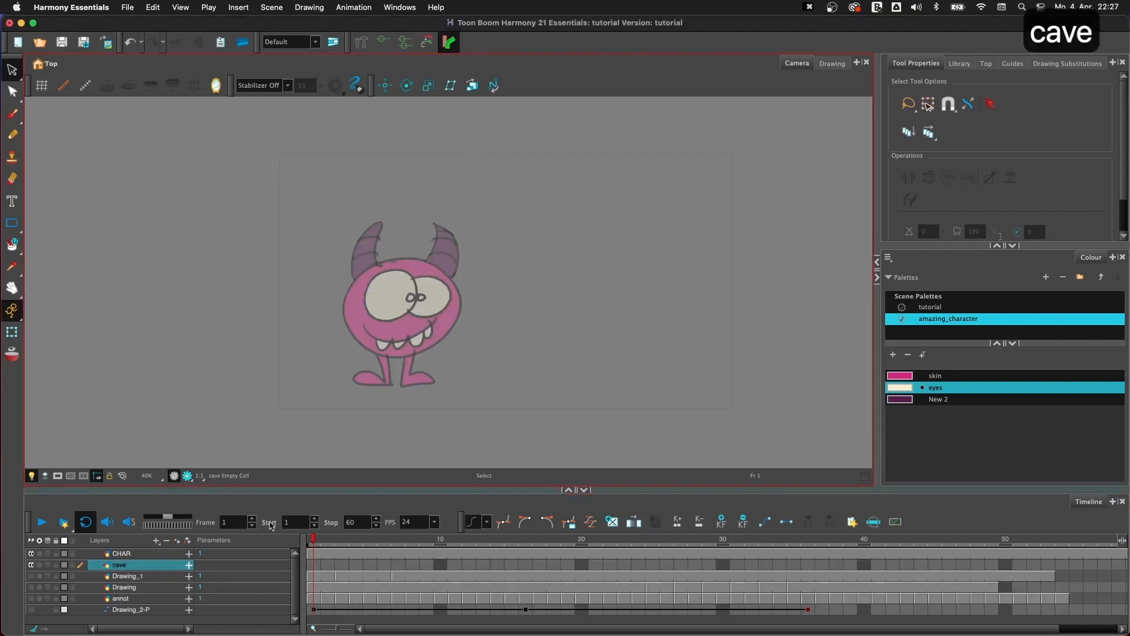
- Draw a closed hill outline with a tall peak on the right of the cave layer, using the Brush and the tutorial palette's Black
key("alt+b")
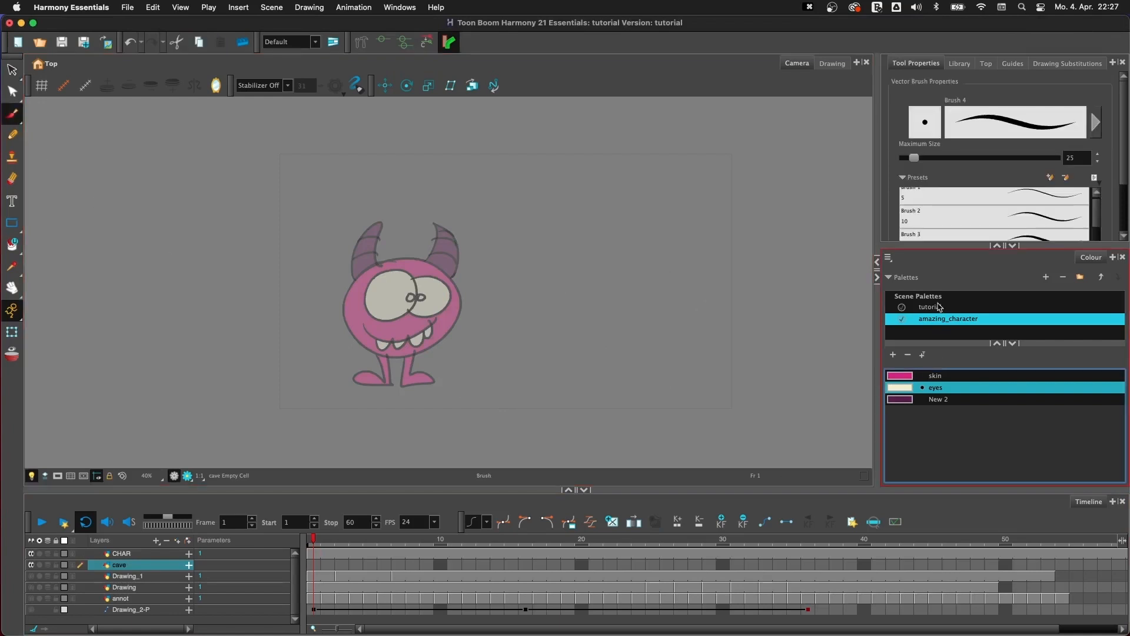
left_click(938, 306)
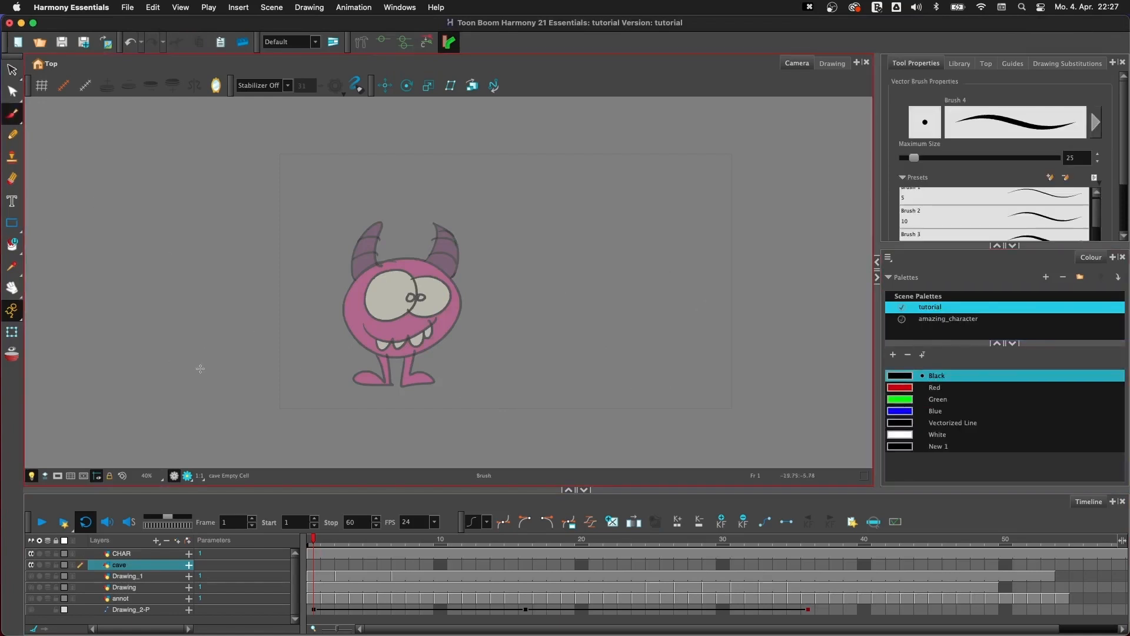
mouse_move(201, 371)
left_mouse_down()
mouse_move(349, 306)
mouse_move(582, 287)
mouse_move(722, 173)
mouse_move(819, 268)
mouse_move(837, 416)
mouse_move(517, 441)
mouse_move(237, 437)
mouse_move(213, 352)
left_mouse_up()
mouse_move(705, 253)
left_mouse_down()
mouse_move(643, 318)
mouse_move(677, 258)
mouse_move(703, 321)
mouse_move(677, 256)
left_mouse_up()
key("y")
key("super+z")
key("super+z")
key("super+z")
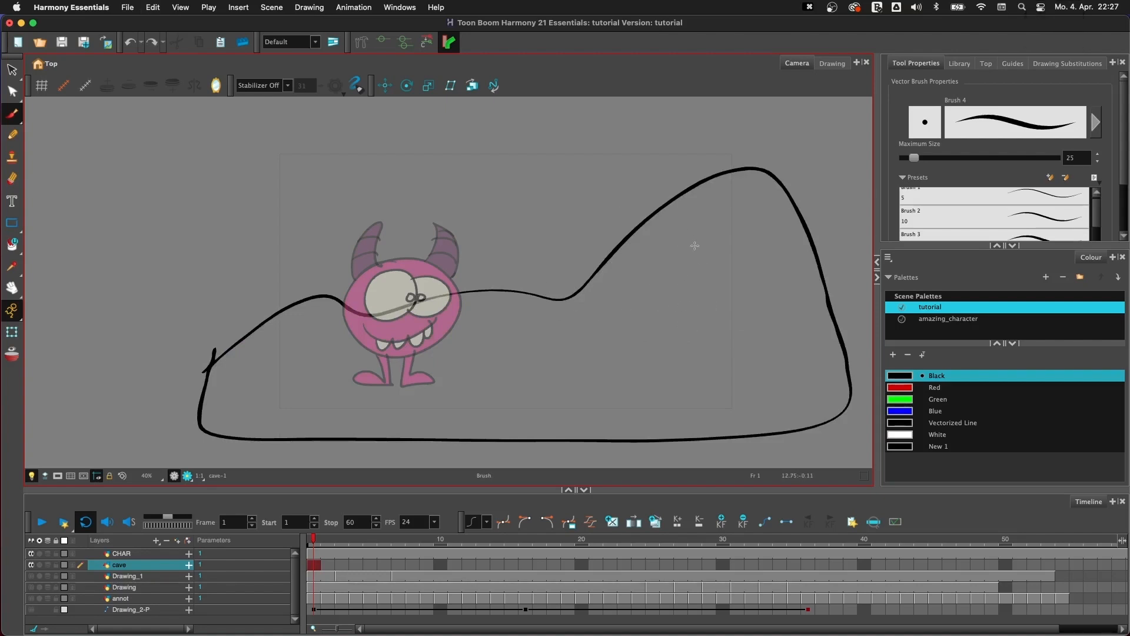
- Draw a black-filled cave opening inside the hill's tall peak and shift it slightly to the left
mouse_move(708, 223)
left_mouse_down()
mouse_move(660, 263)
mouse_move(614, 312)
mouse_move(637, 331)
mouse_move(688, 340)
mouse_move(729, 333)
mouse_move(731, 309)
left_mouse_up()
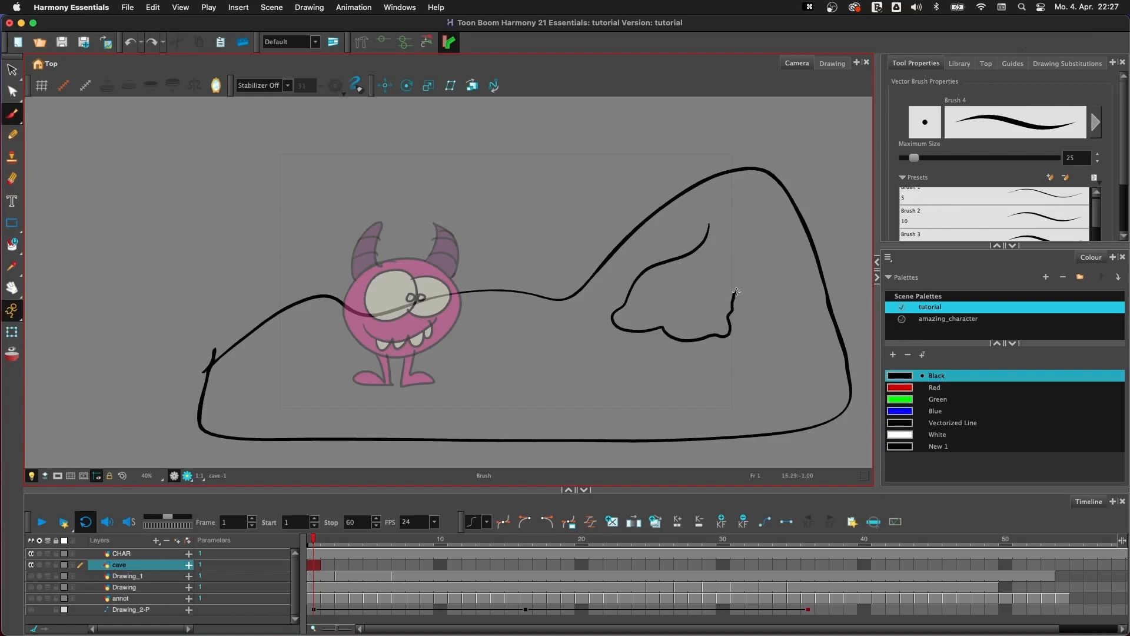
left_click_drag(736, 270, 716, 222)
key("y")
left_click(705, 291)
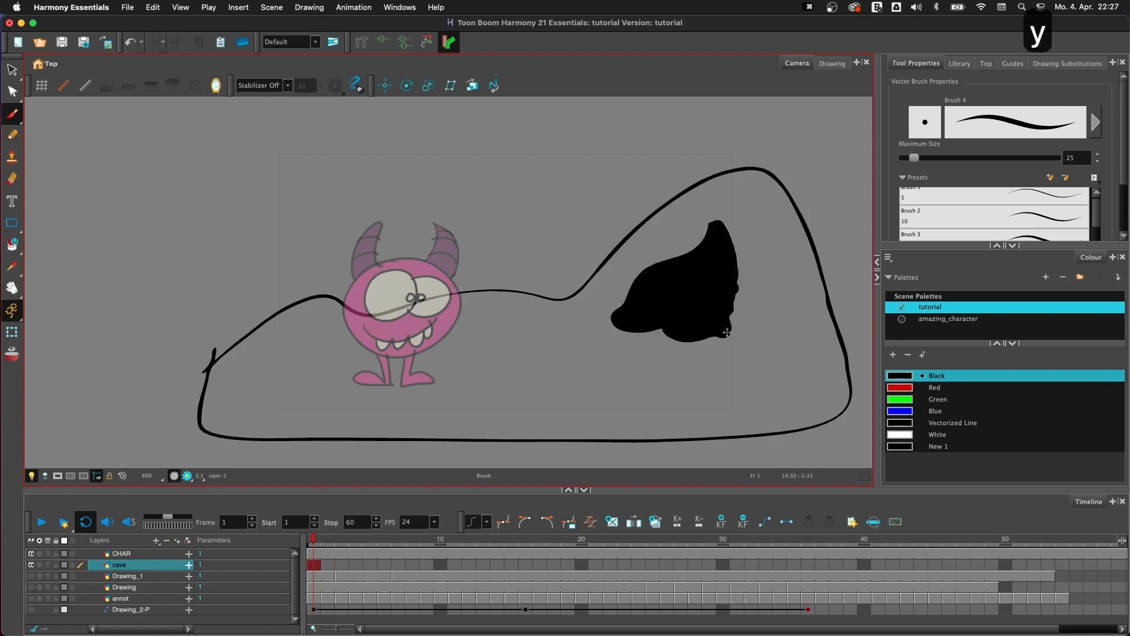
left_click_drag(657, 365, 756, 273)
left_click_drag(707, 316, 658, 323)
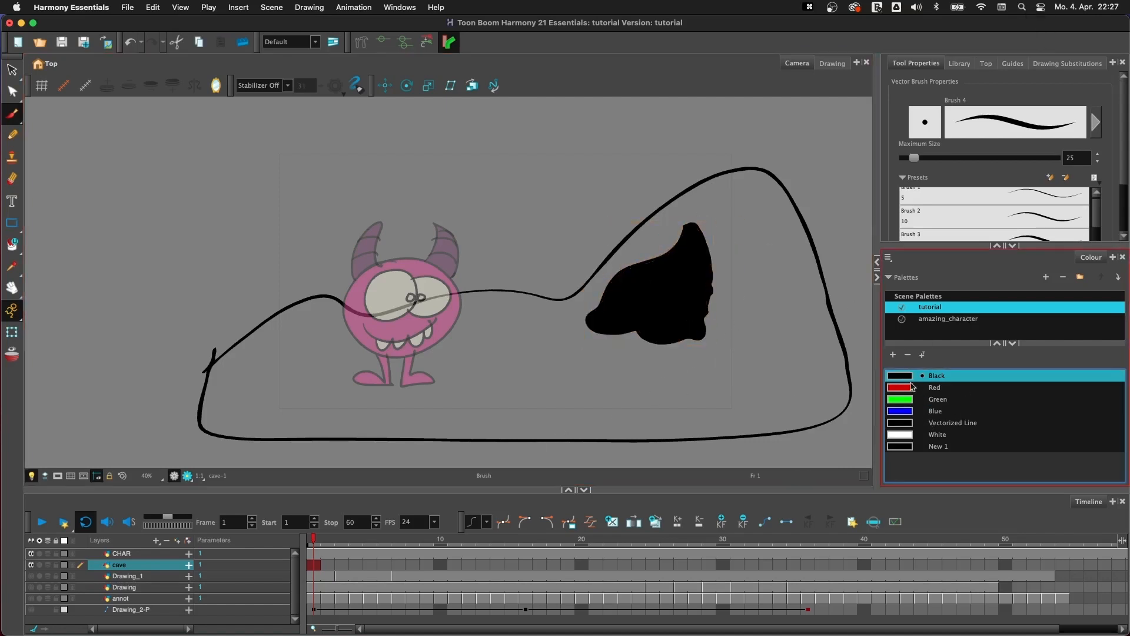
- Fill the hill with the New 1 colour and set that colour to a dark grey with value (V) 35
double_click(905, 447)
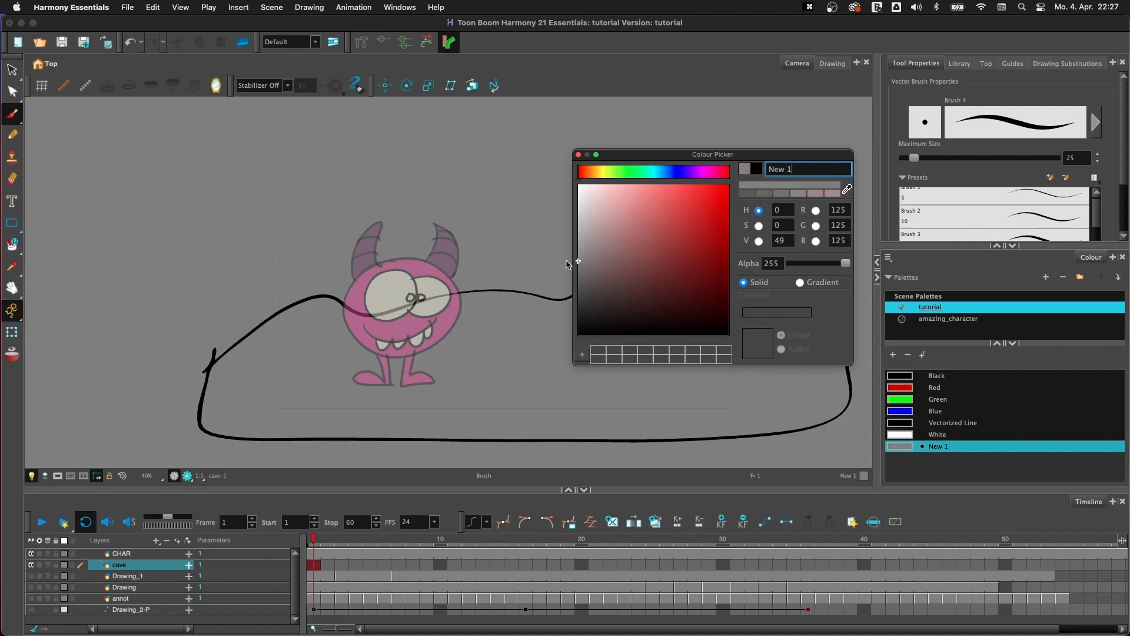
left_click(578, 155)
key("y")
key("y")
key("y")
key("y")
key("y")
key("y")
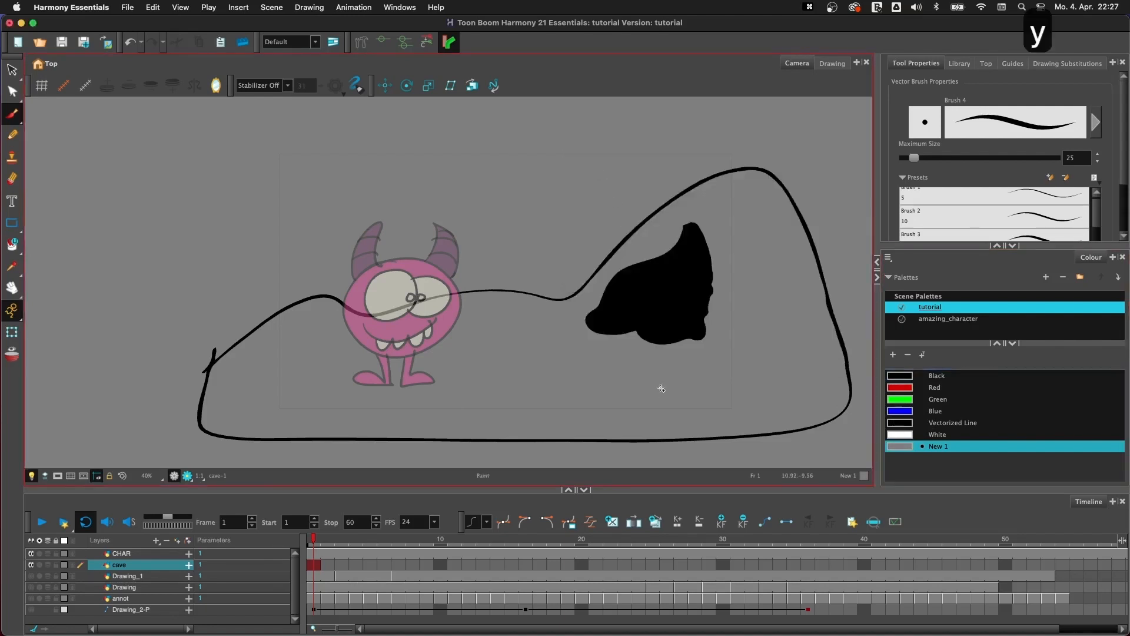
double_click(898, 447)
left_click_drag(585, 269, 575, 286)
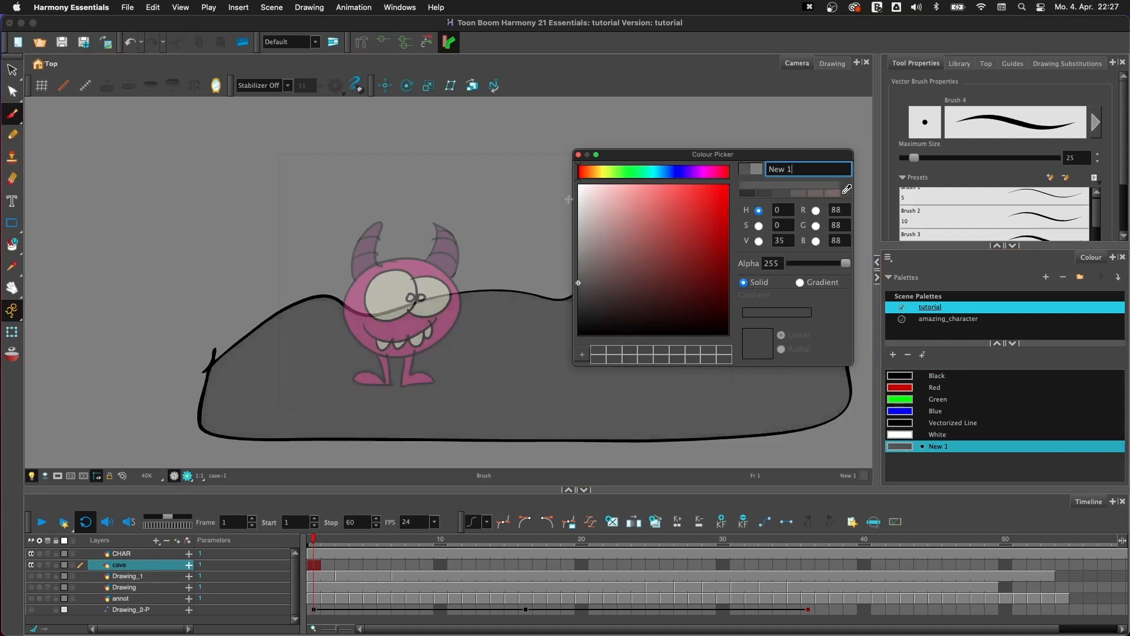
left_click(578, 154)
- Add a drawing layer named BG directly above Drawing_1 and select the Blue colour for it
left_click(157, 576)
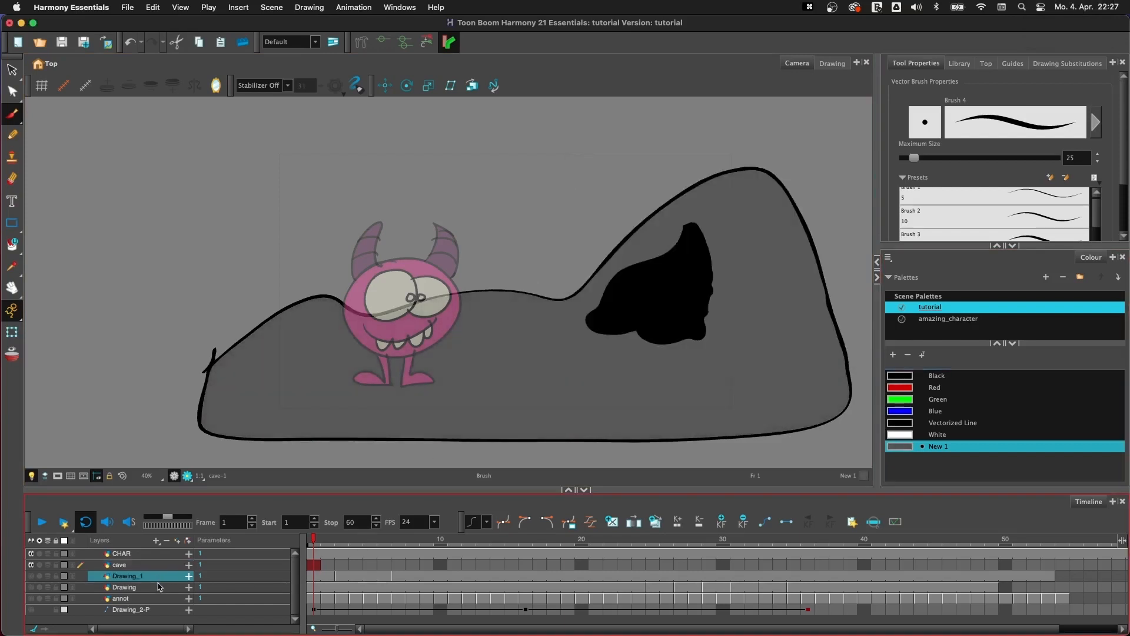
left_click(178, 541)
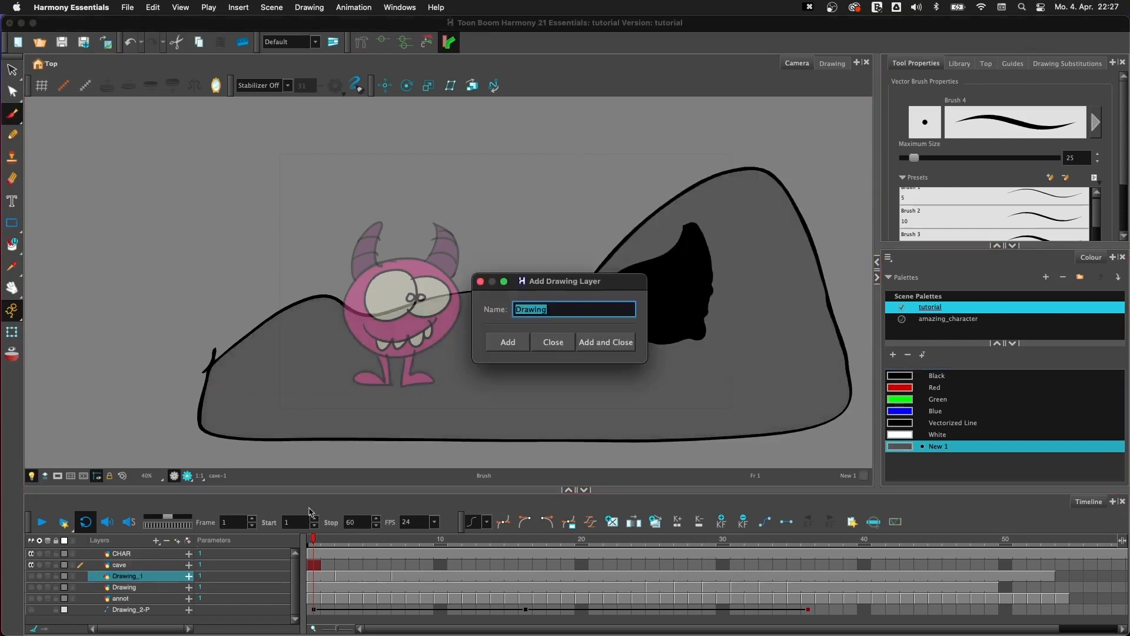
type("BG")
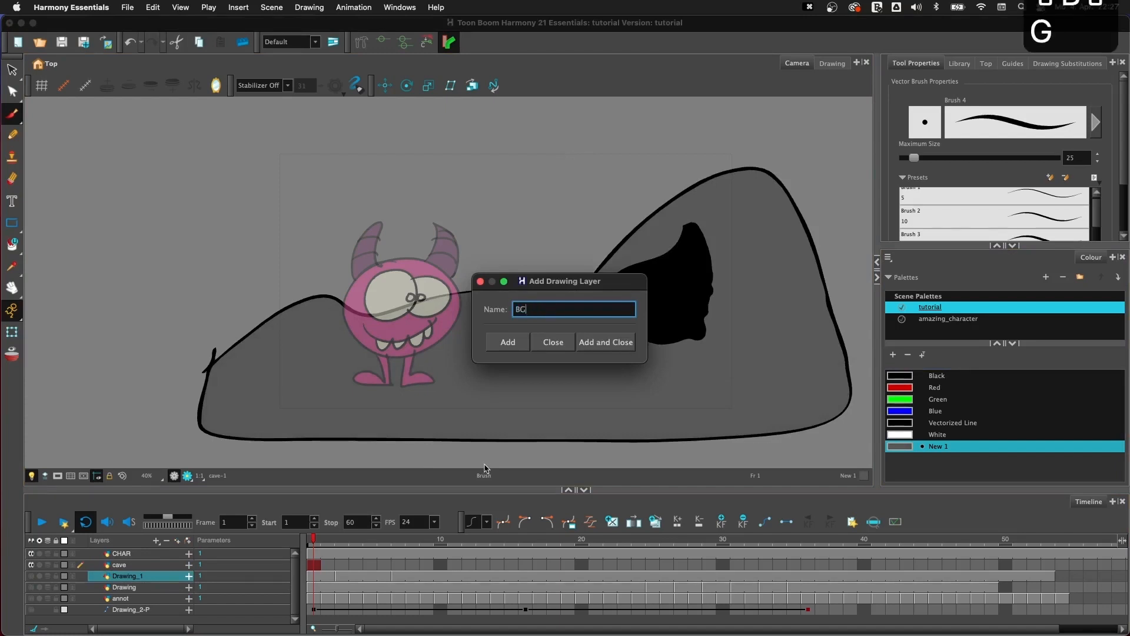
left_click(606, 342)
left_click(918, 411)
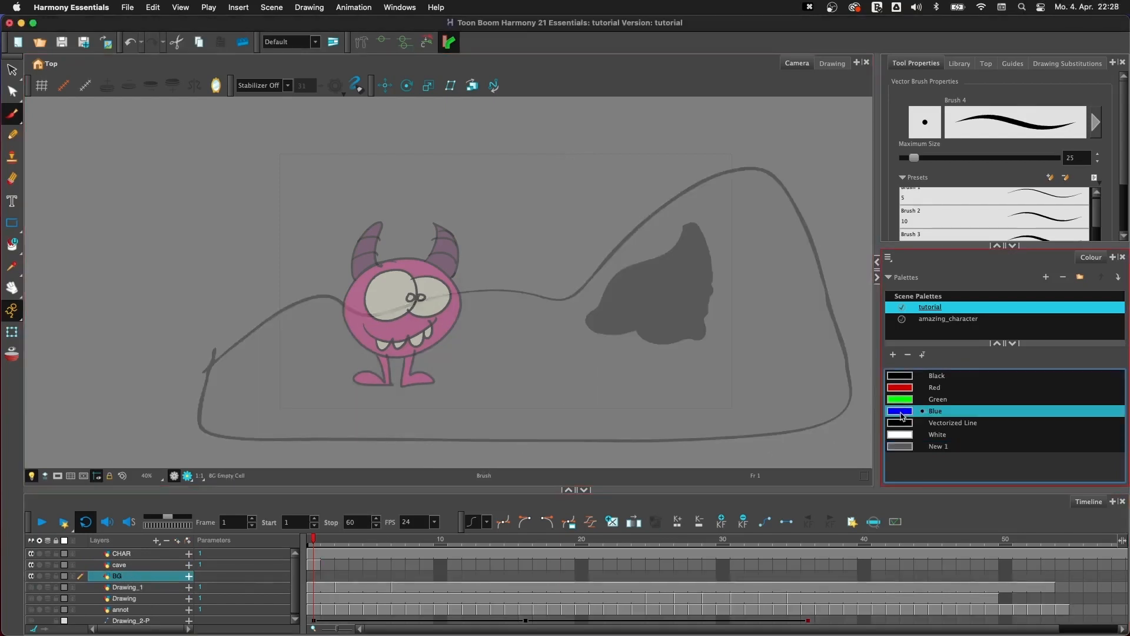
- Add a new swatch to the tutorial palette and set its colour to a pale grey-blue
left_click(892, 355)
double_click(900, 458)
left_click_drag(644, 253, 616, 219)
left_click(656, 172)
left_click(578, 156)
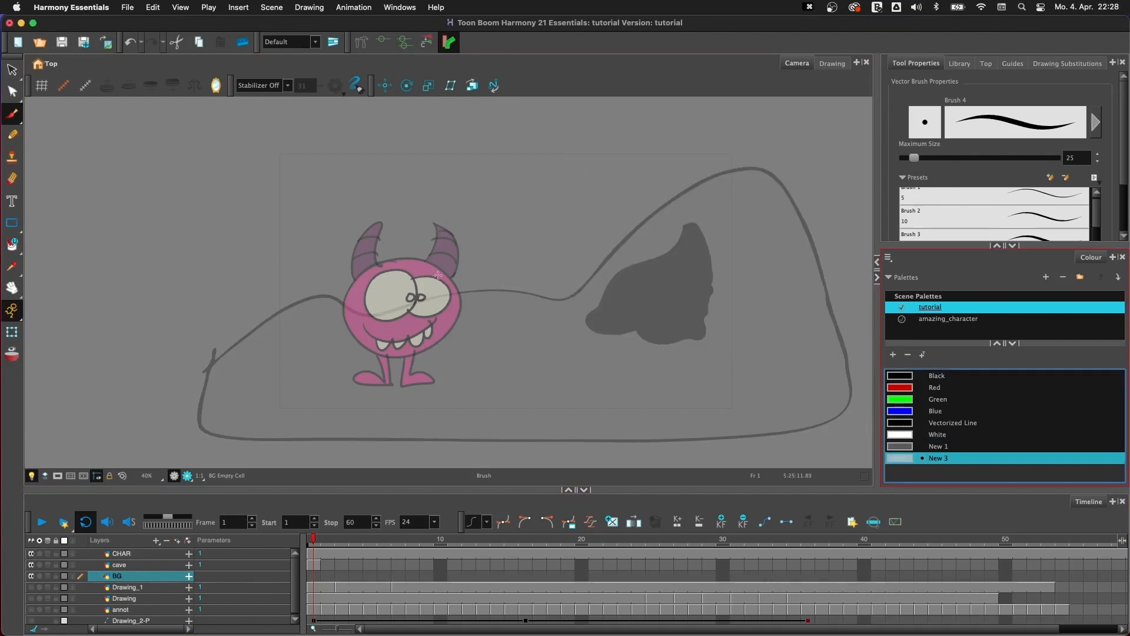
- Draw a large rectangle on the BG layer behind the whole scene and fill it with the pale grey-blue
left_click(12, 223)
left_click_drag(188, 121, 843, 444)
key("y")
key("y")
key("y")
key("y")
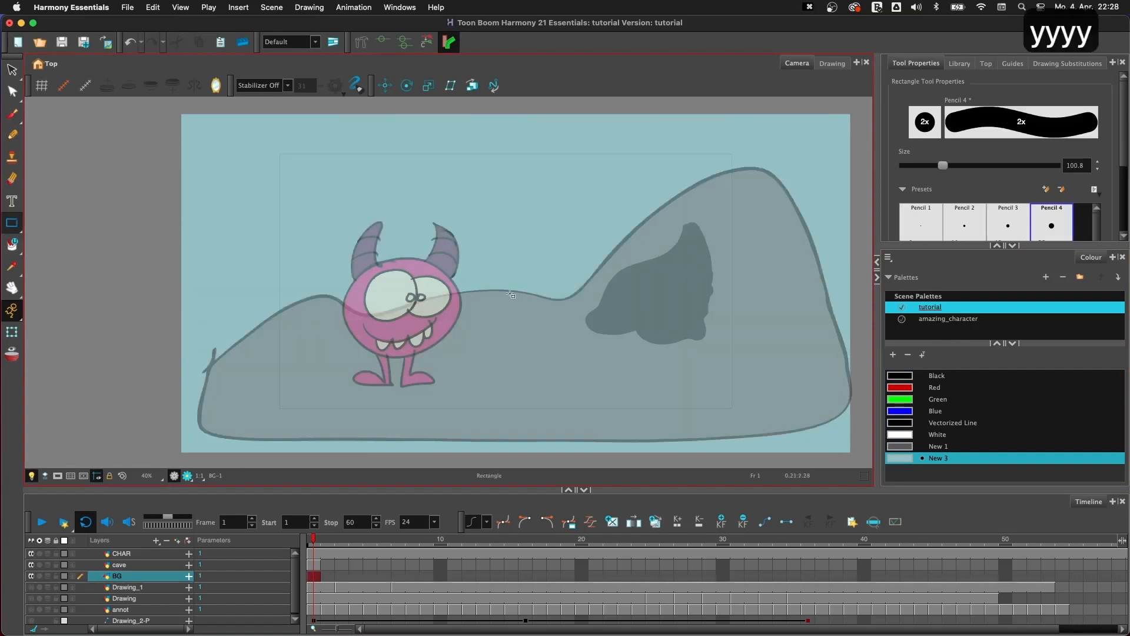
- Select the outline of the background rectangle and delete it, keeping the fill
left_click(11, 70)
left_click(198, 132)
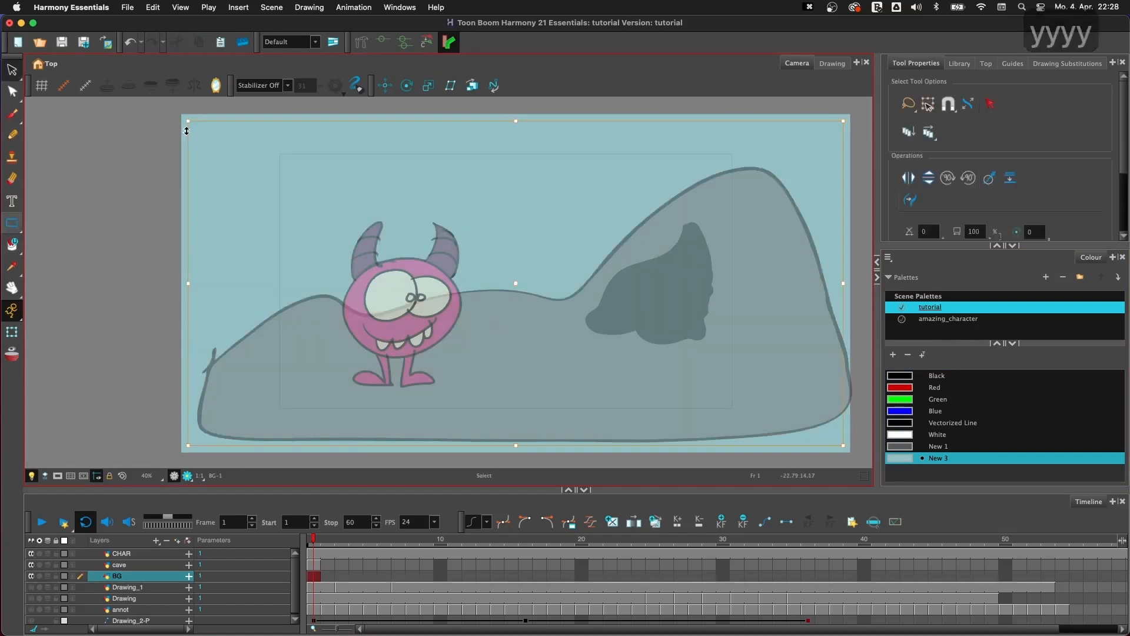
key("BackSpace")
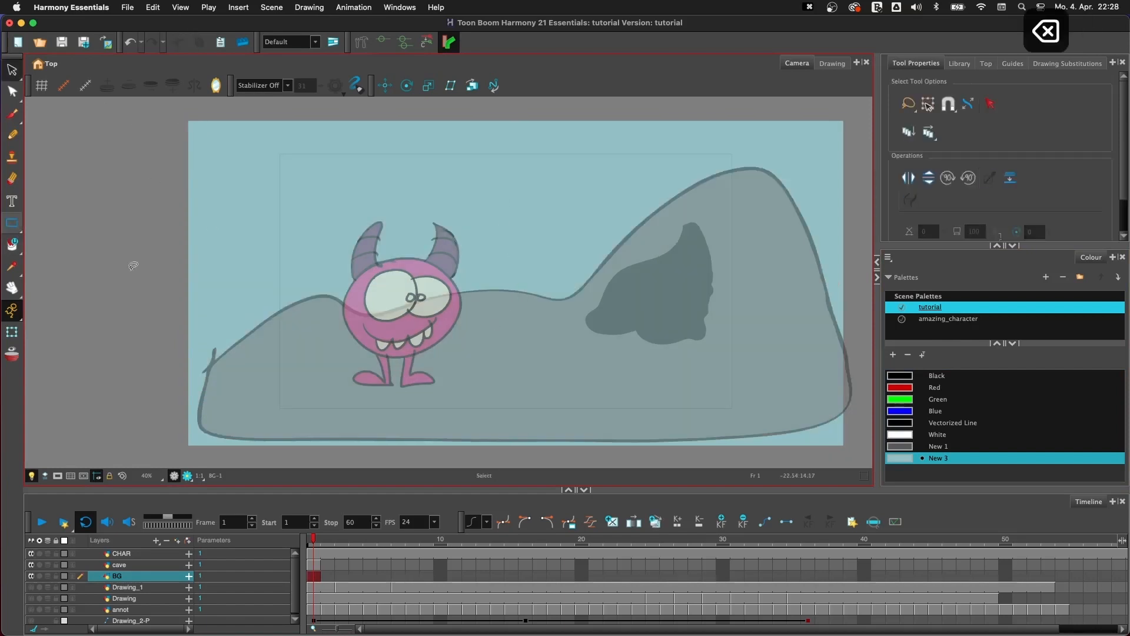
- Draw a cloud above the character with the Brush in White and fill it with White
left_click(935, 434)
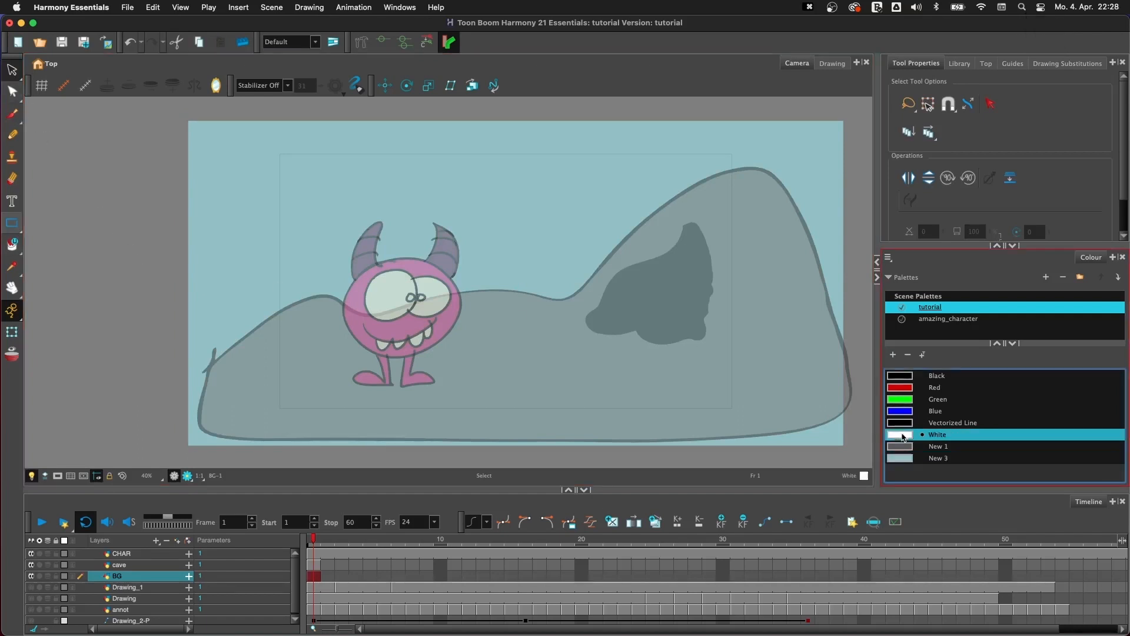
key("alt+b")
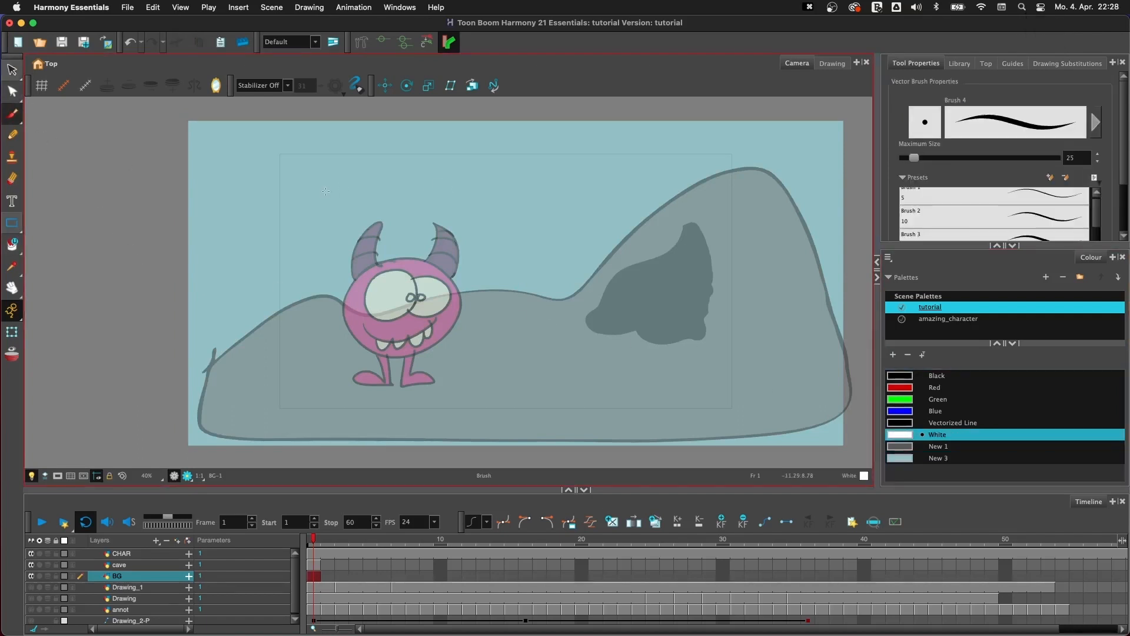
mouse_move(338, 196)
left_mouse_down()
mouse_move(386, 198)
mouse_move(399, 174)
mouse_move(340, 193)
left_mouse_up()
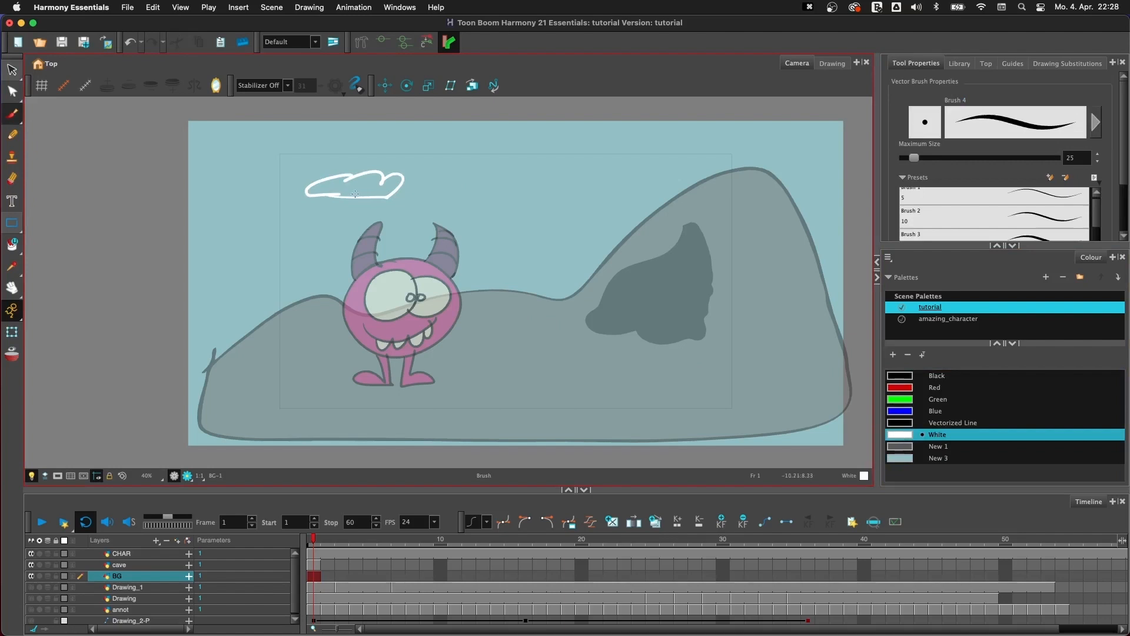
key("i")
left_click(360, 187)
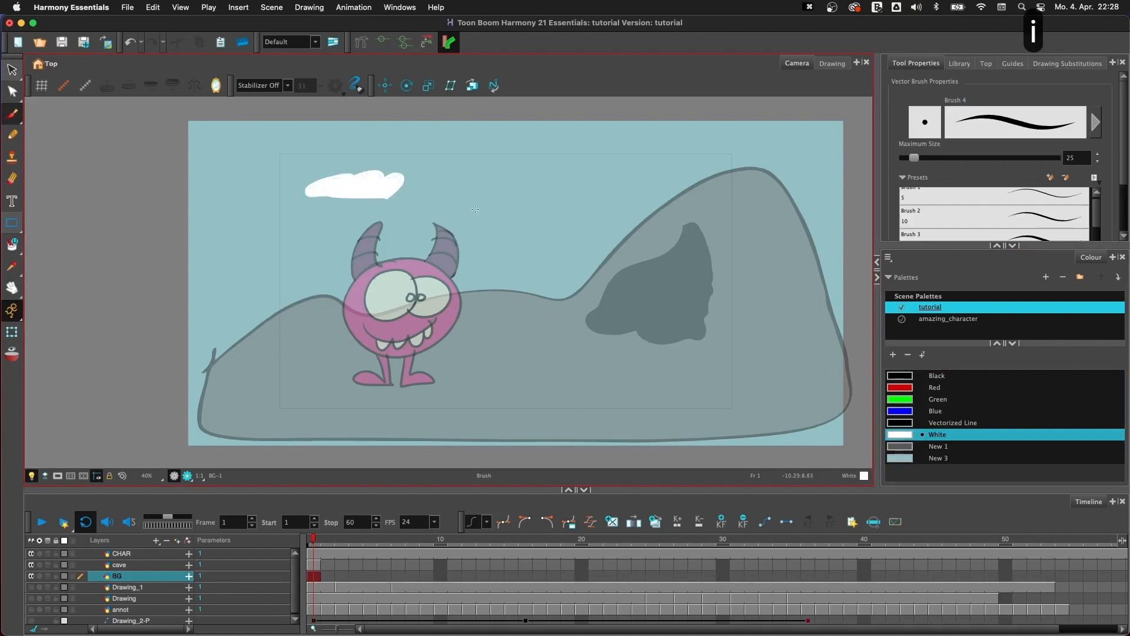
- Draw a second White cloud between the character and the hill's peak, and fill its gaps with White
mouse_move(591, 235)
left_mouse_down()
mouse_move(553, 216)
mouse_move(513, 228)
mouse_move(541, 231)
left_mouse_up()
key("i")
key("i")
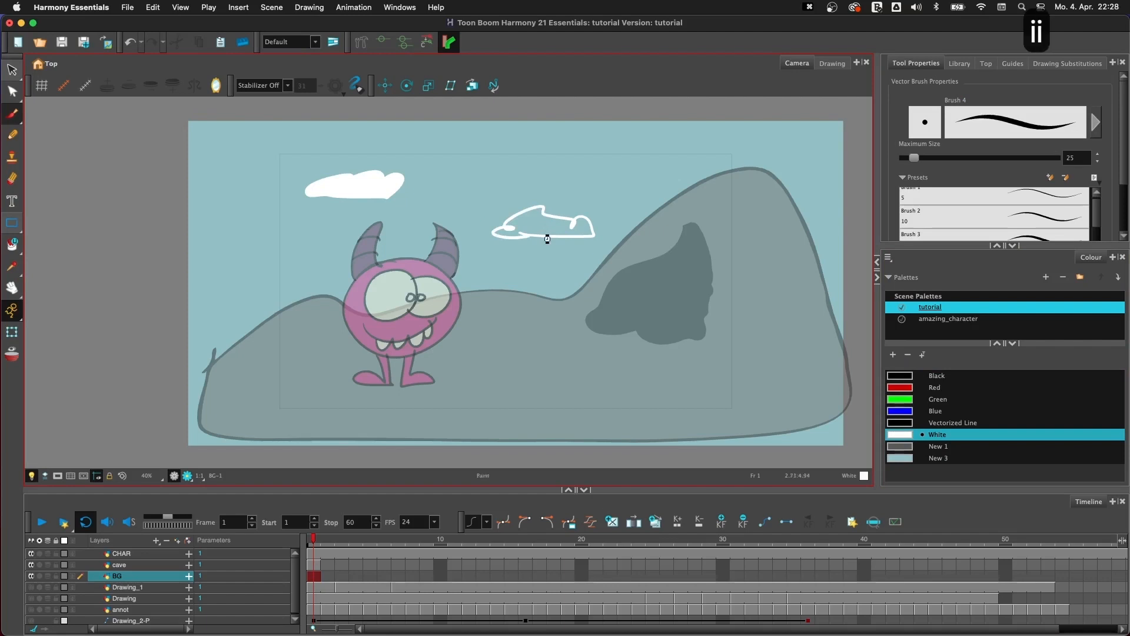
left_click(545, 235)
key("i")
key("i")
key("i")
key("i")
key("i")
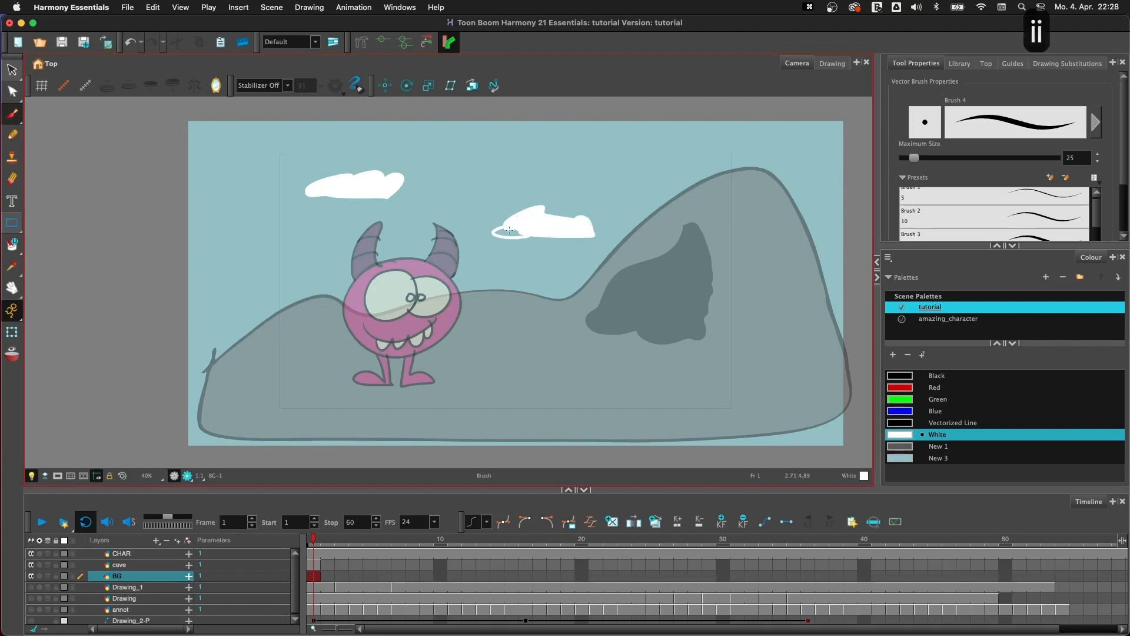
left_click(503, 233)
key("i")
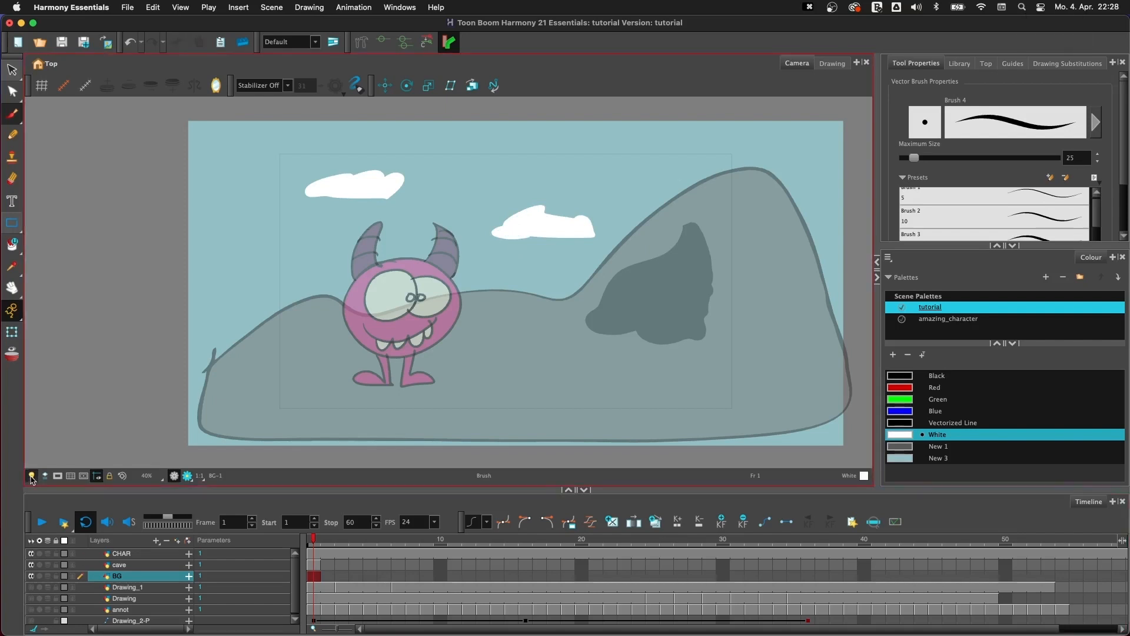
- Turn off the light table so that all layers display in full colour
left_click(32, 476)
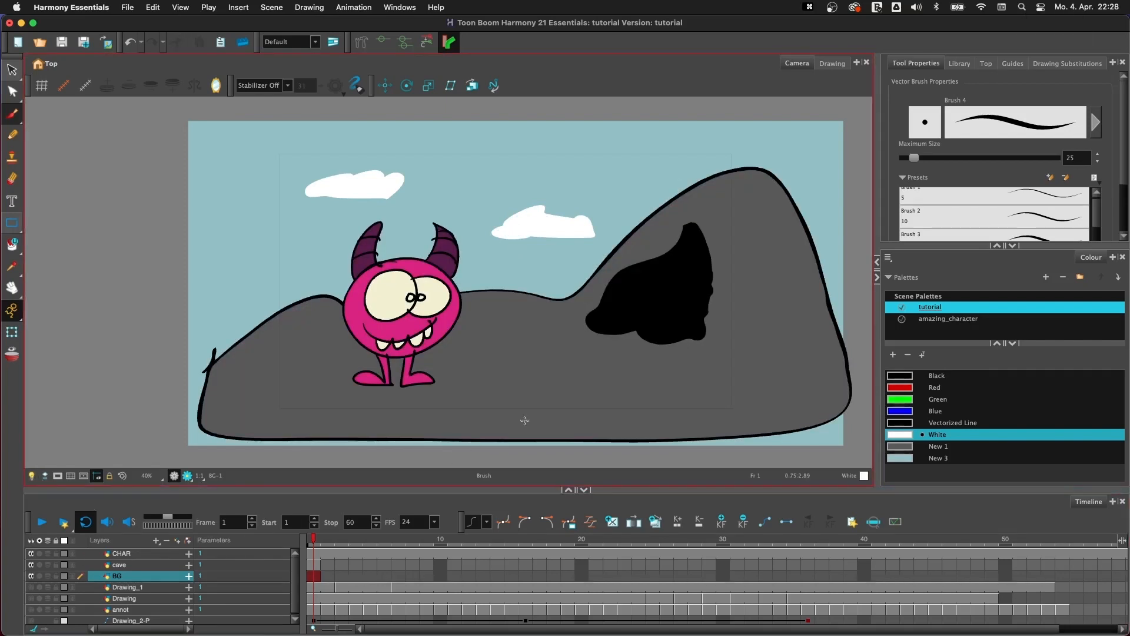
key("1")
key("1")
key("2")
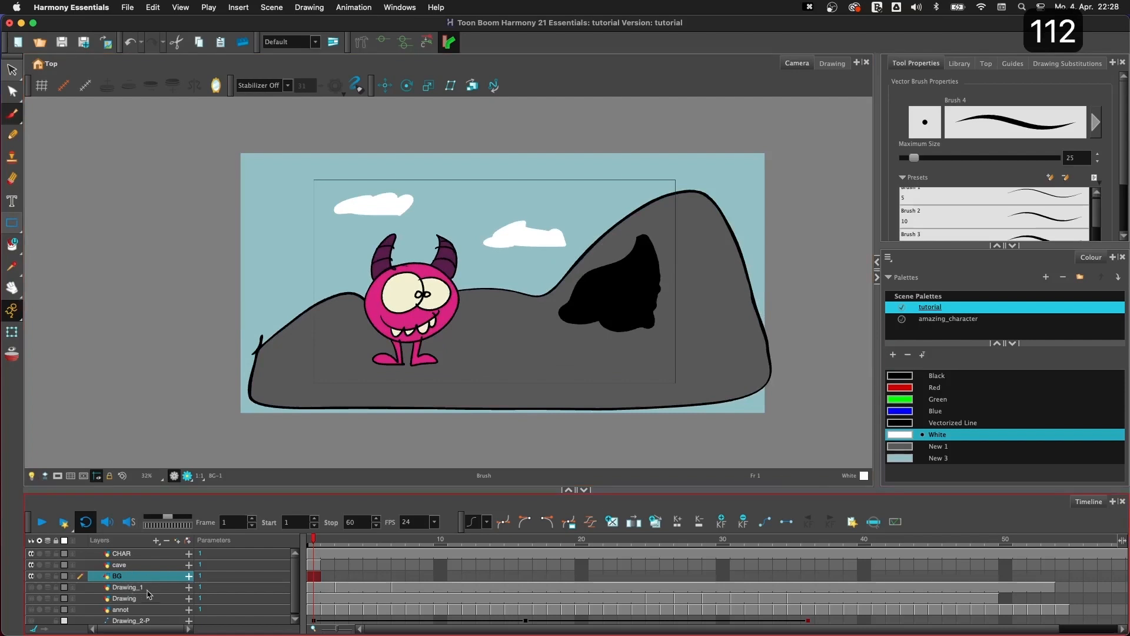
- Extend the exposure of the cave and BG layers to frame 60
left_click(148, 556)
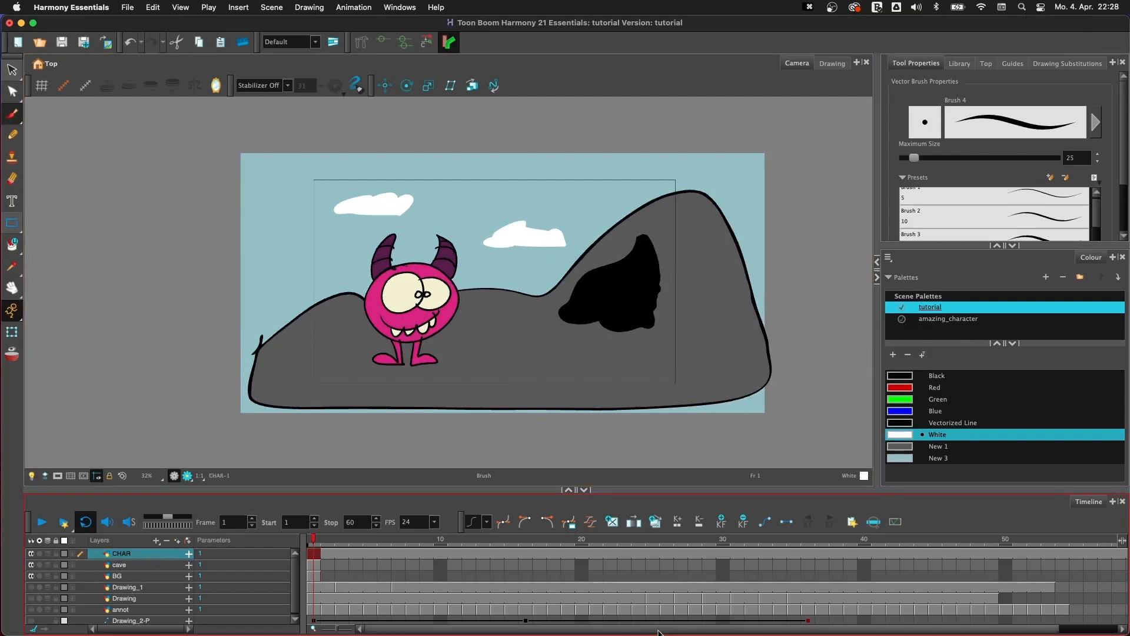
scroll(543, 611, "right", 5)
left_click(1078, 566)
left_click_drag(1079, 572, 1077, 575)
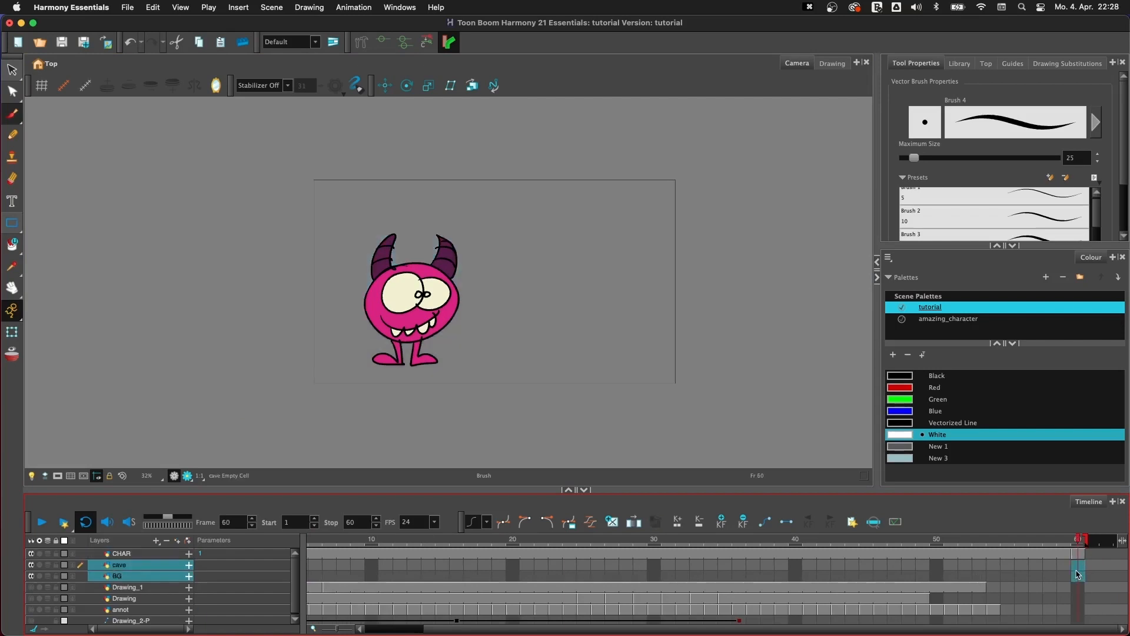
key("F5")
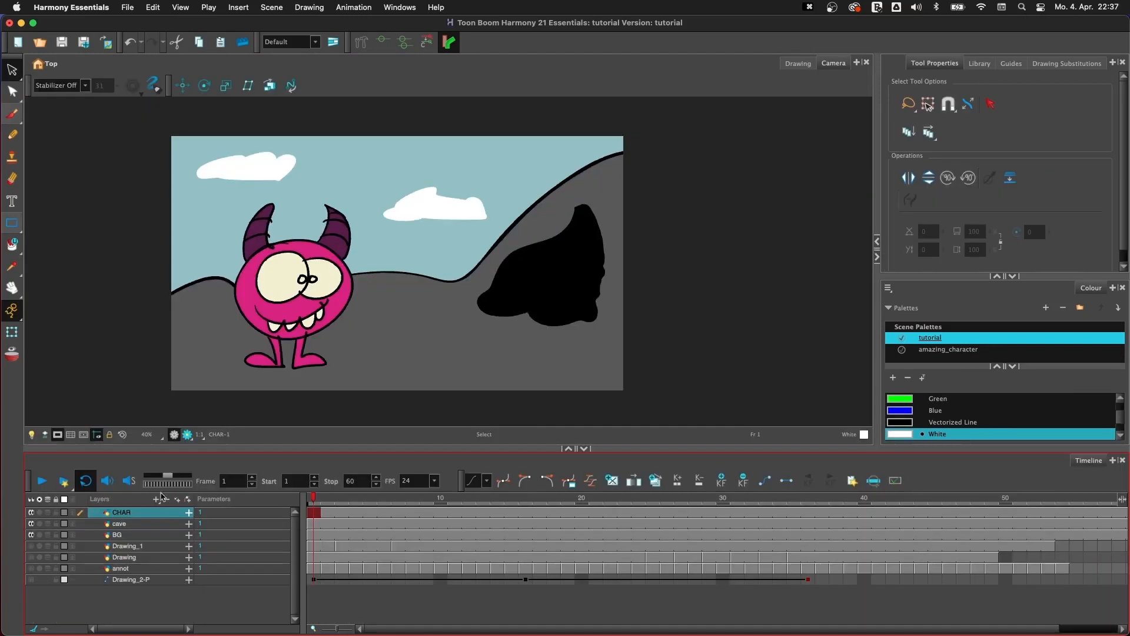
- Add a Camera layer to the timeline and try to select the camera frame with the Transform tool
left_click(157, 501)
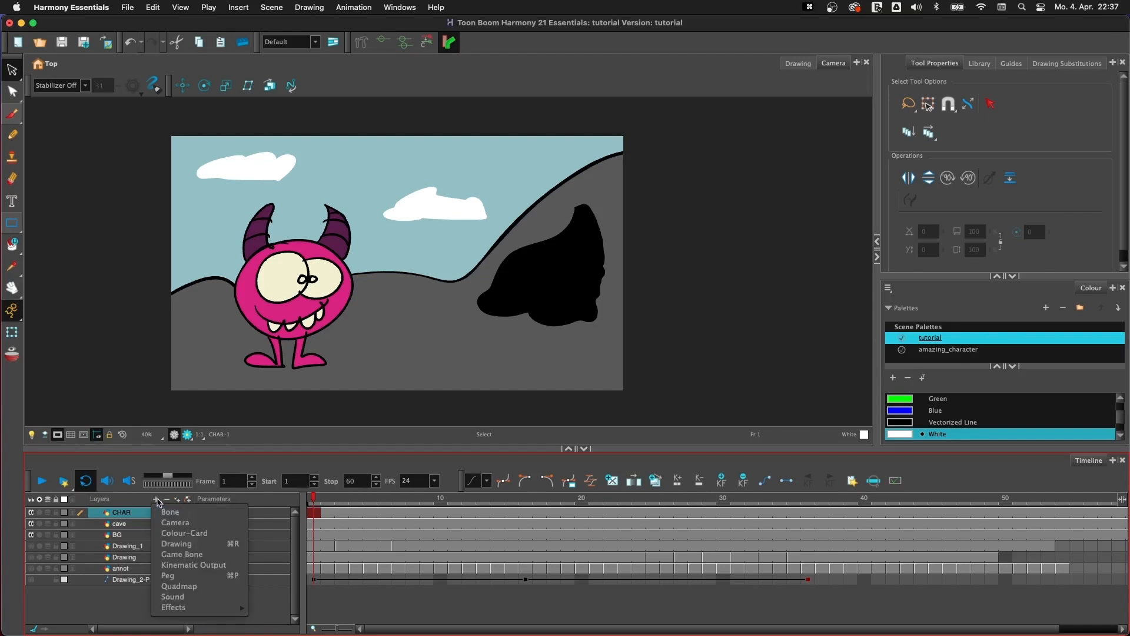
left_click(214, 523)
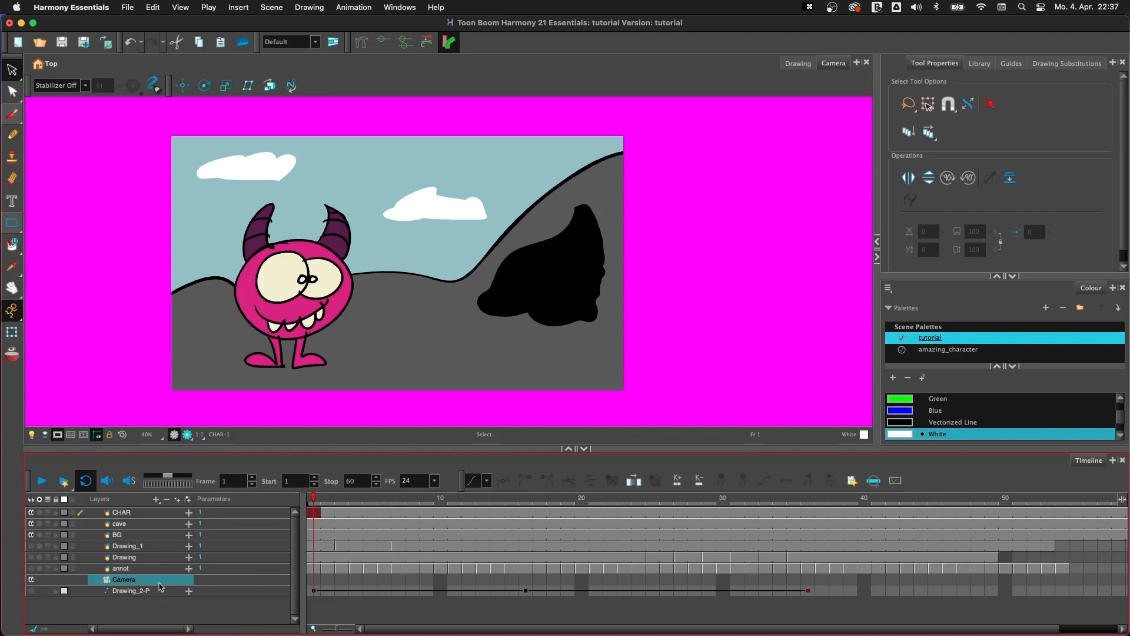
key("shift+t")
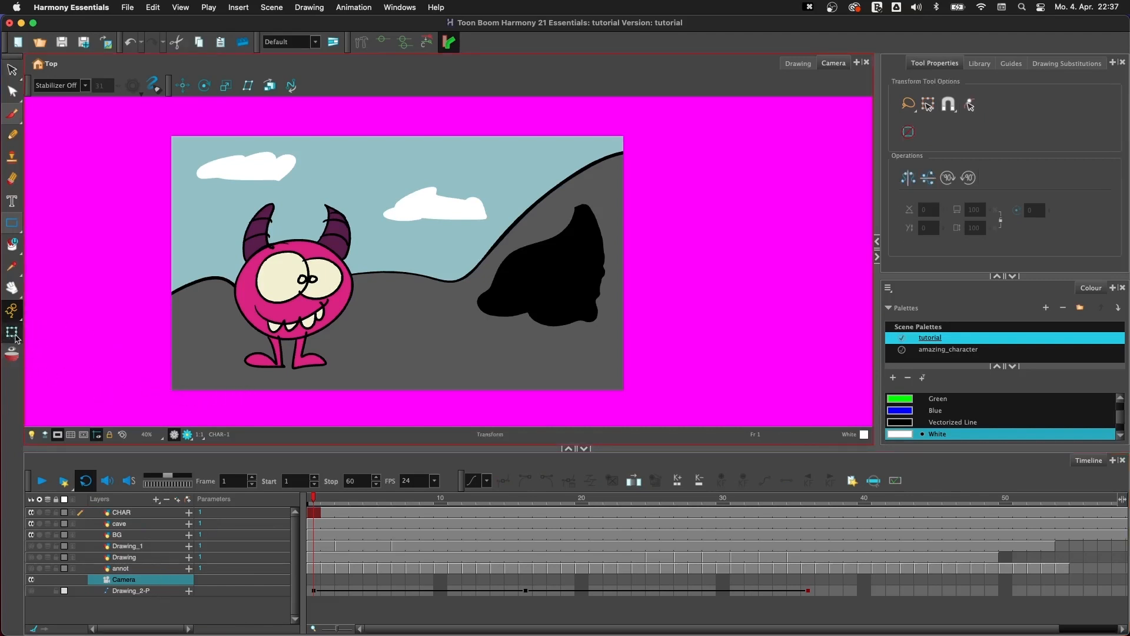
left_click(618, 388)
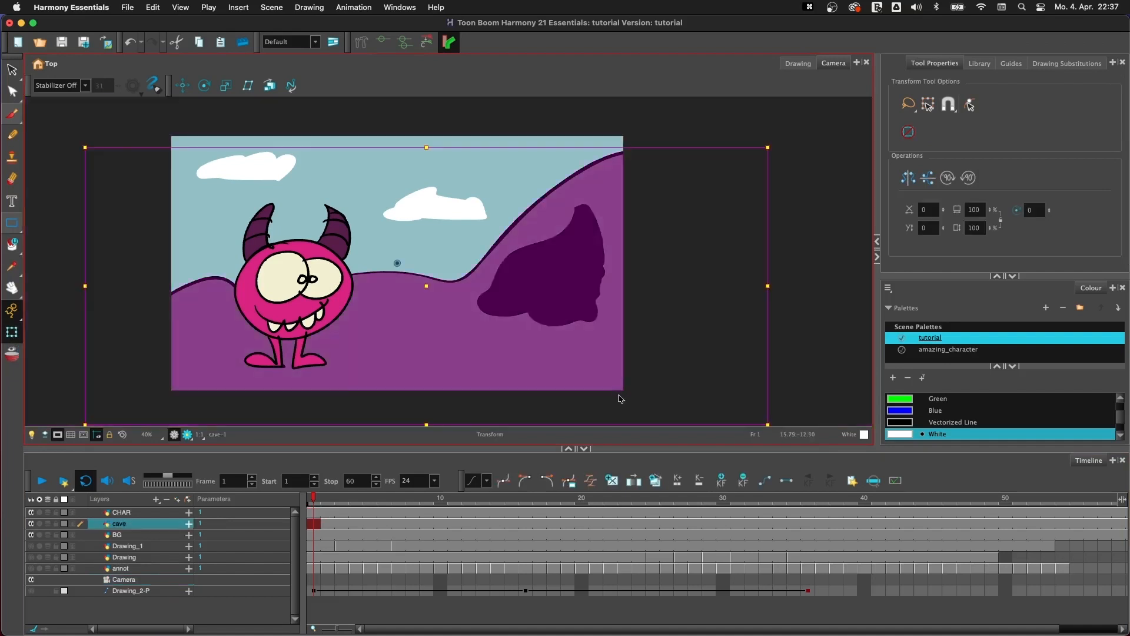
- Add a parent peg to the Camera layer and select that peg
left_click(802, 269)
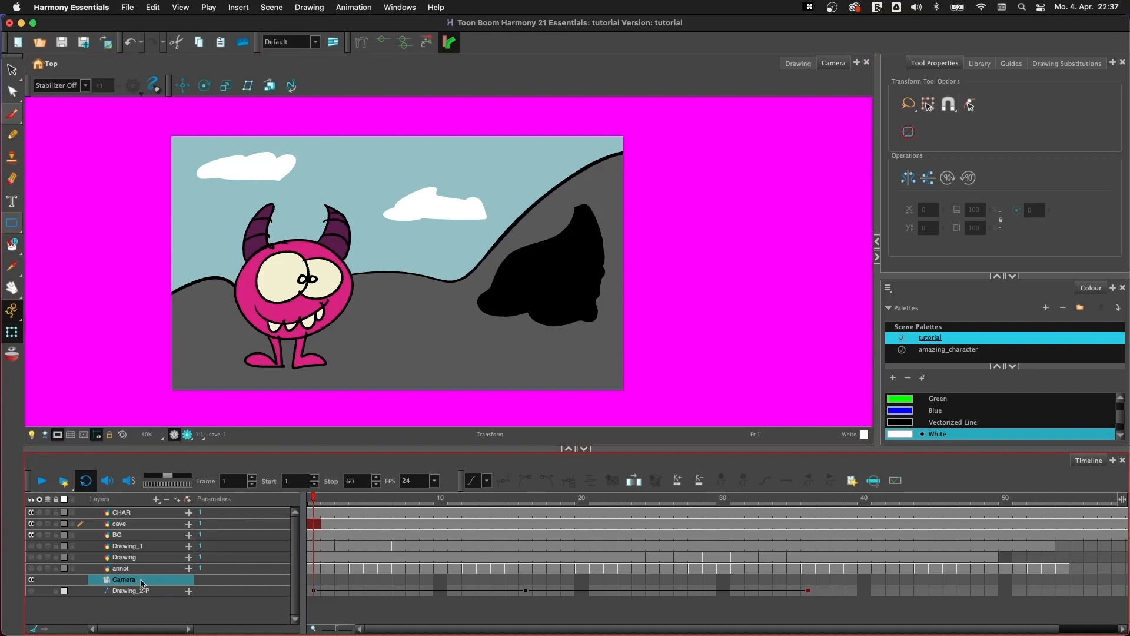
left_click(189, 499)
left_click(139, 579)
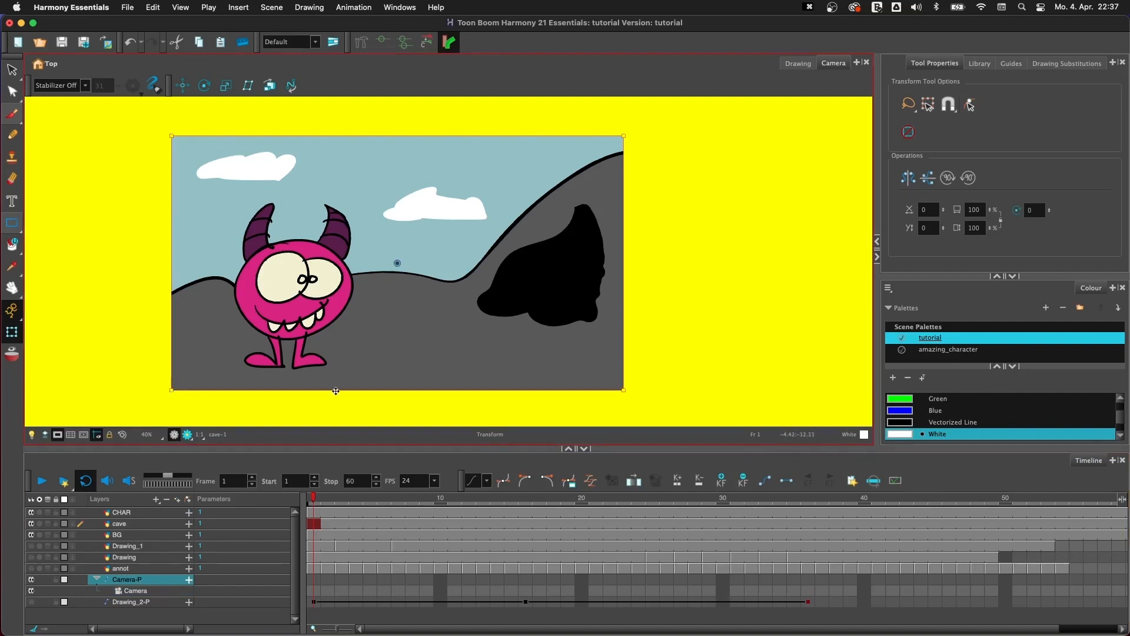
- Try moving and scaling the camera frame through its peg, undoing each change
mouse_move(338, 392)
left_mouse_down()
mouse_move(232, 377)
mouse_move(421, 339)
mouse_move(418, 353)
mouse_move(375, 271)
mouse_move(329, 398)
left_mouse_up()
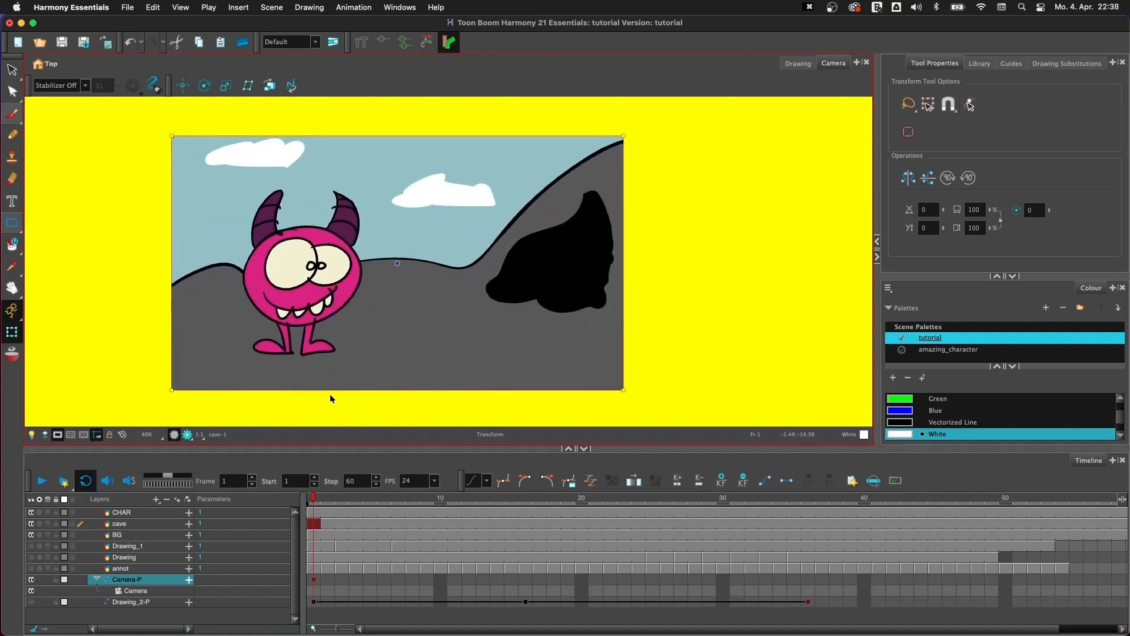
key("cmd+z")
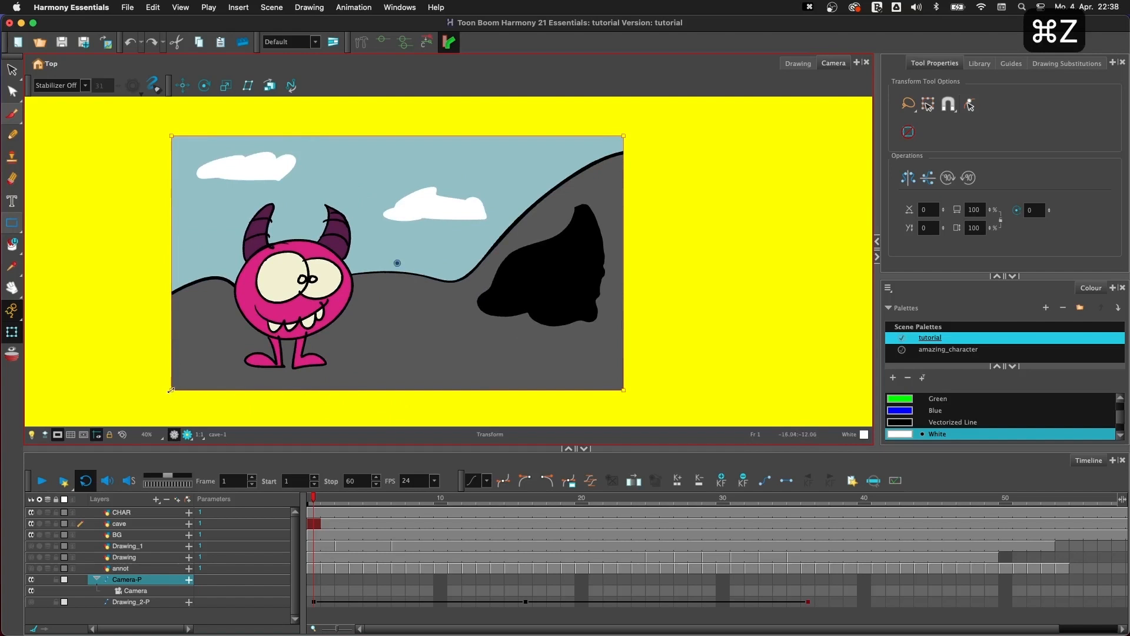
left_click_drag(171, 390, 222, 361)
key("cmd+z")
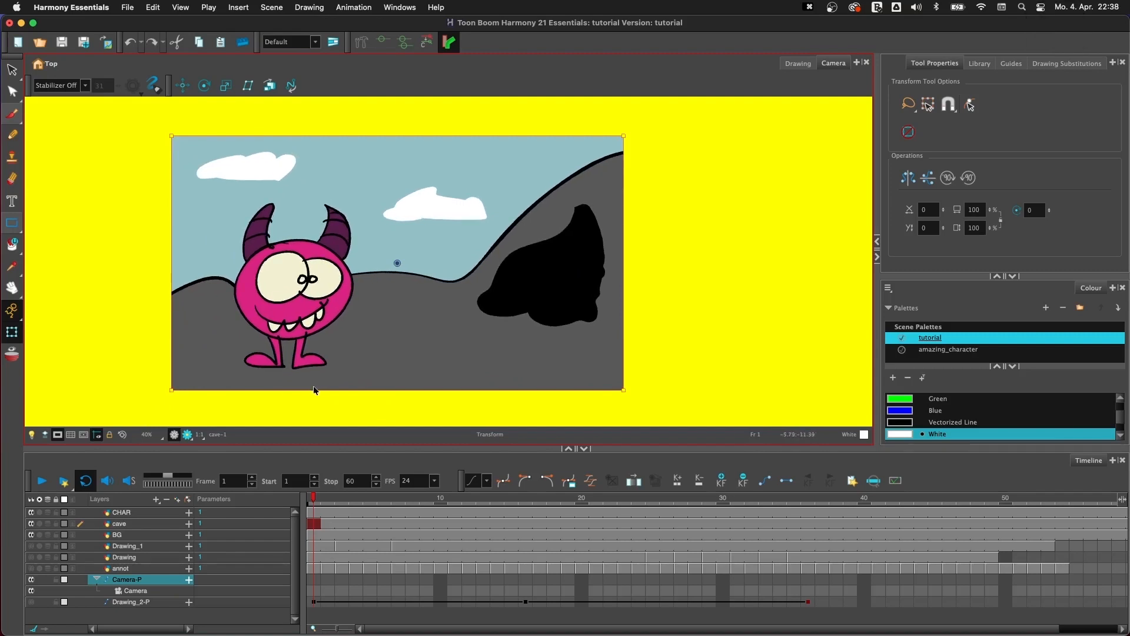
left_click_drag(316, 389, 259, 376)
key("super+z")
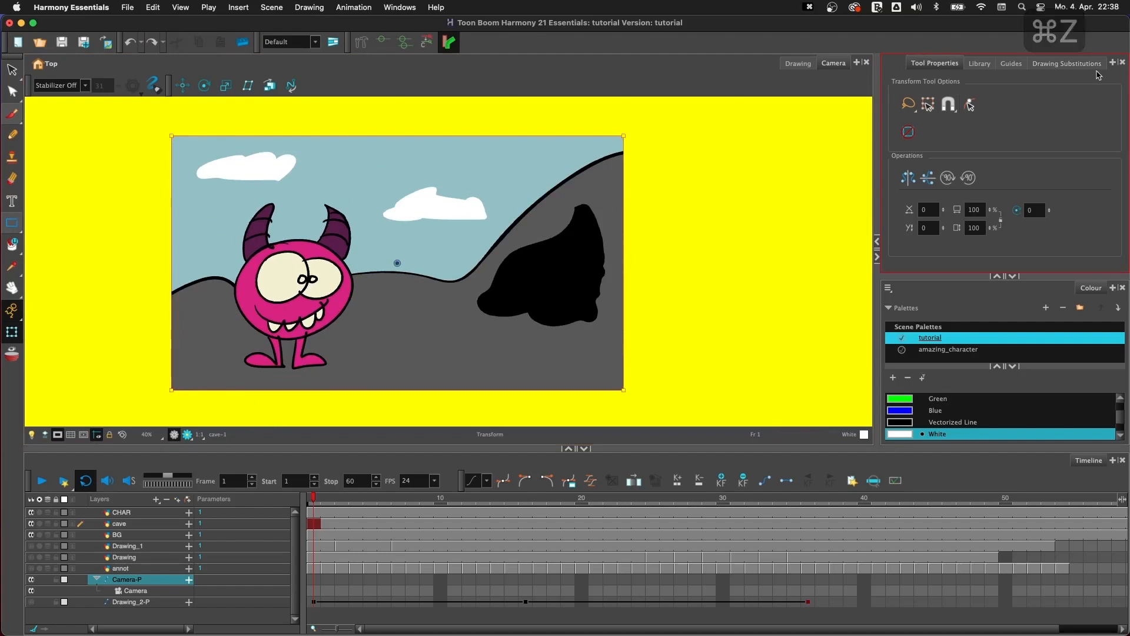
- Add a Top view beside the Camera view, widen it and expand it to the full height
left_click(1112, 64)
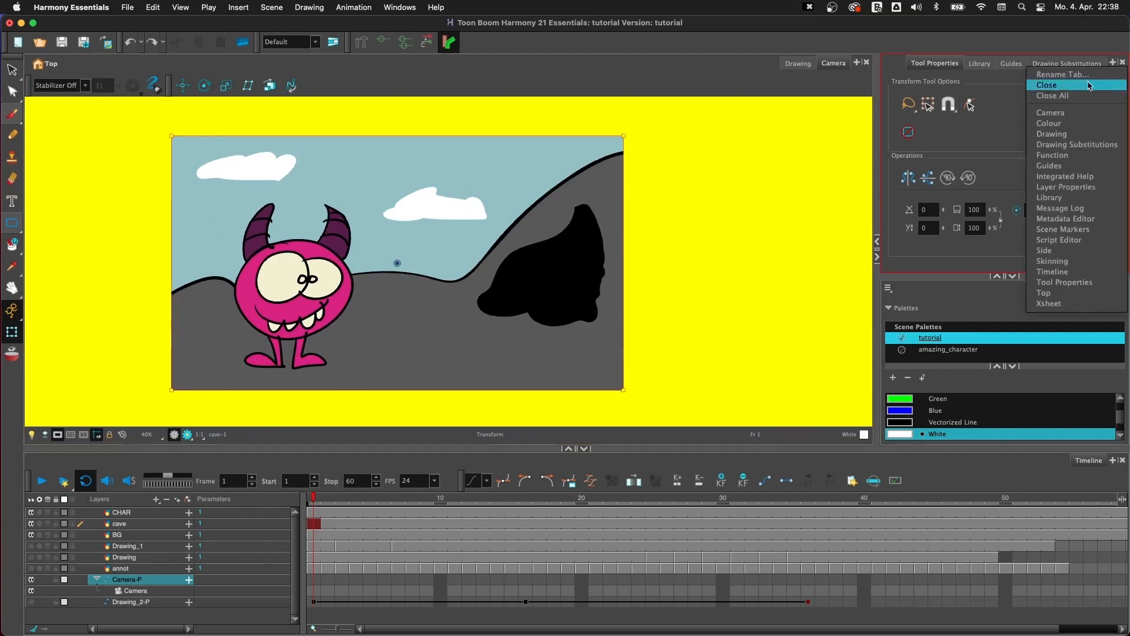
left_click(1055, 293)
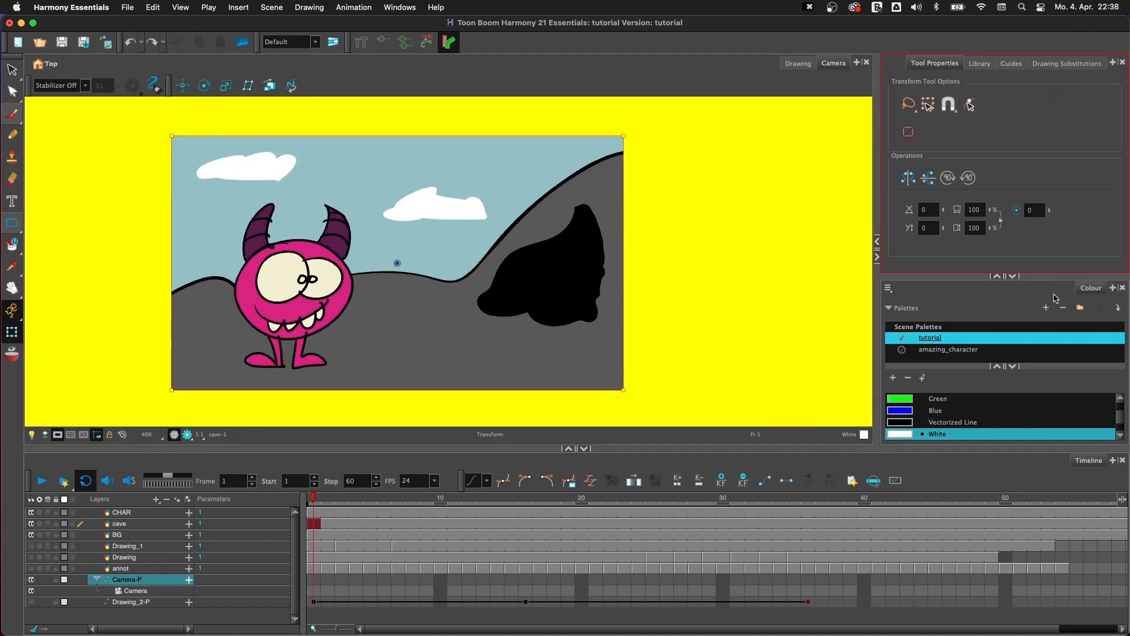
left_click_drag(877, 205, 728, 219)
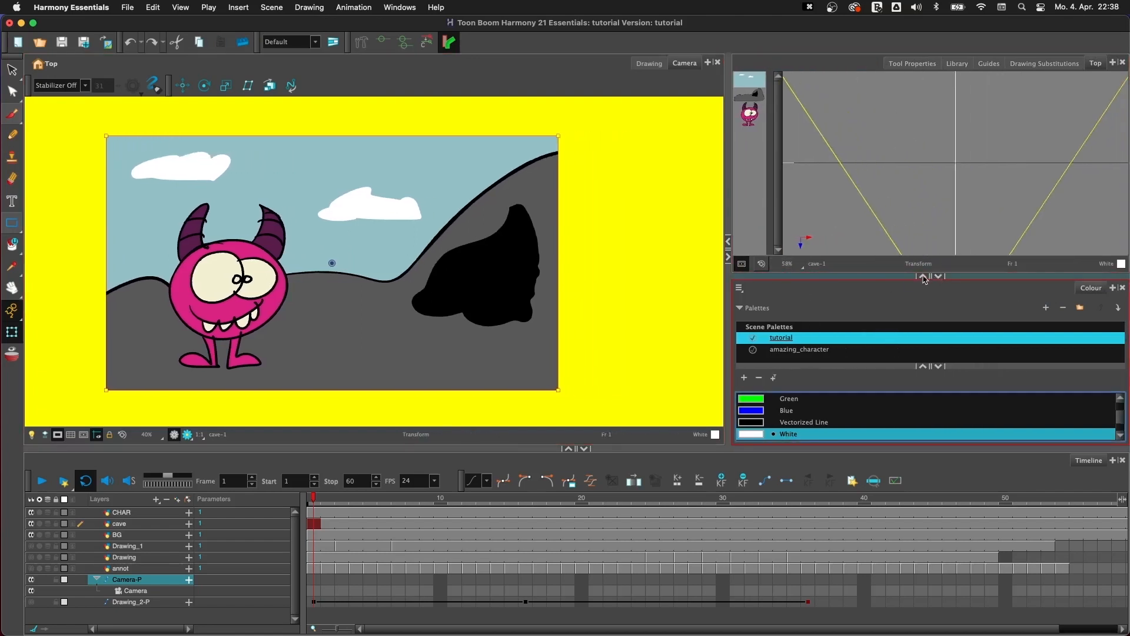
left_click(938, 276)
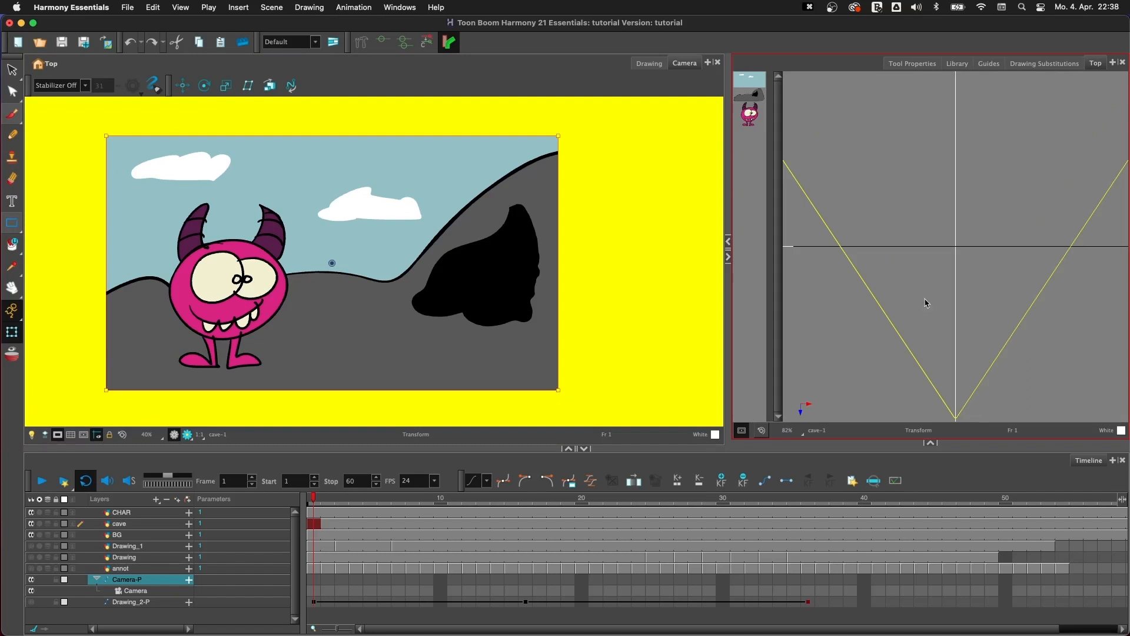
- Try scaling the camera frame to compare its effect in the Top view, and undo the scaling
key("1")
key("1")
key("1")
key("2")
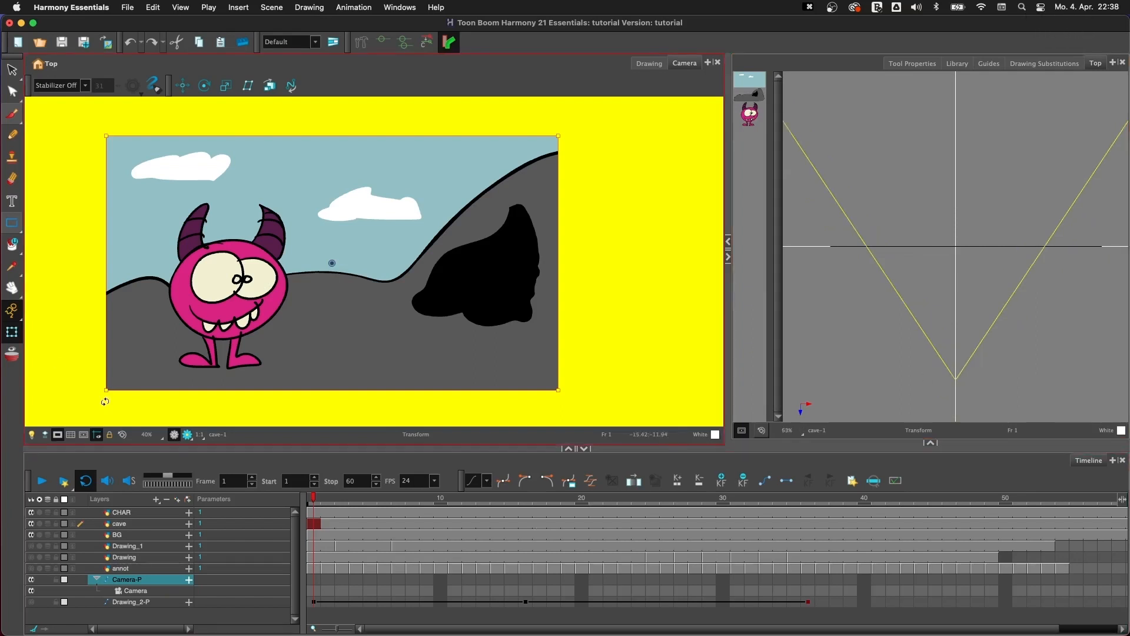
left_click_drag(107, 389, 180, 360)
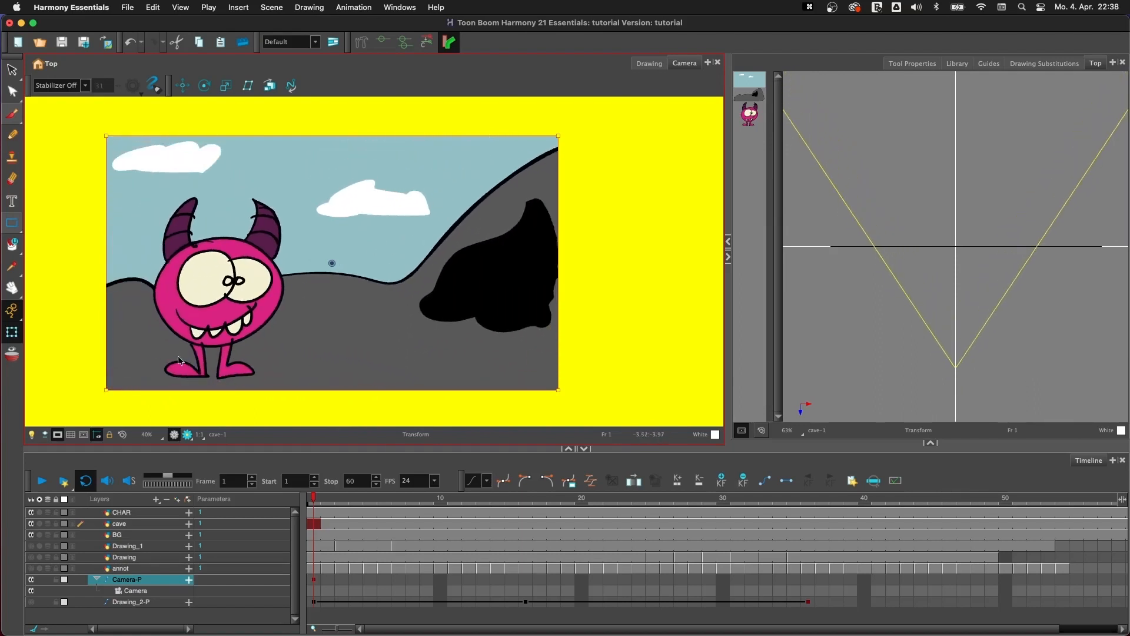
key("super+z")
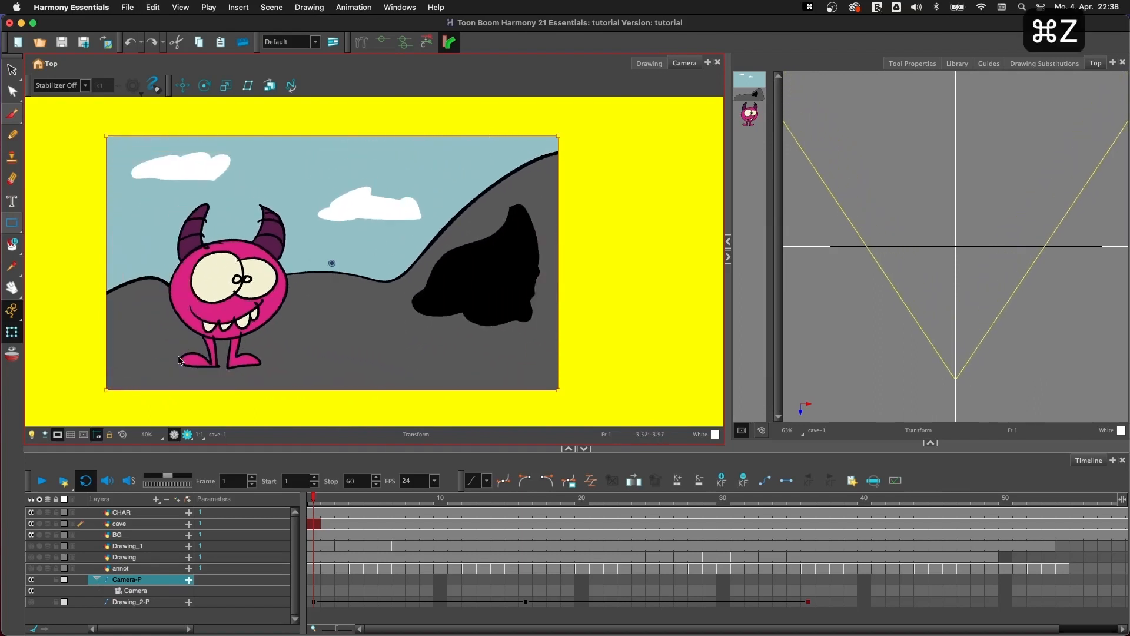
- Select the character and background drawings in turn from the Top view's thumbnails to compare their positions along the Z-axis
left_click(752, 123)
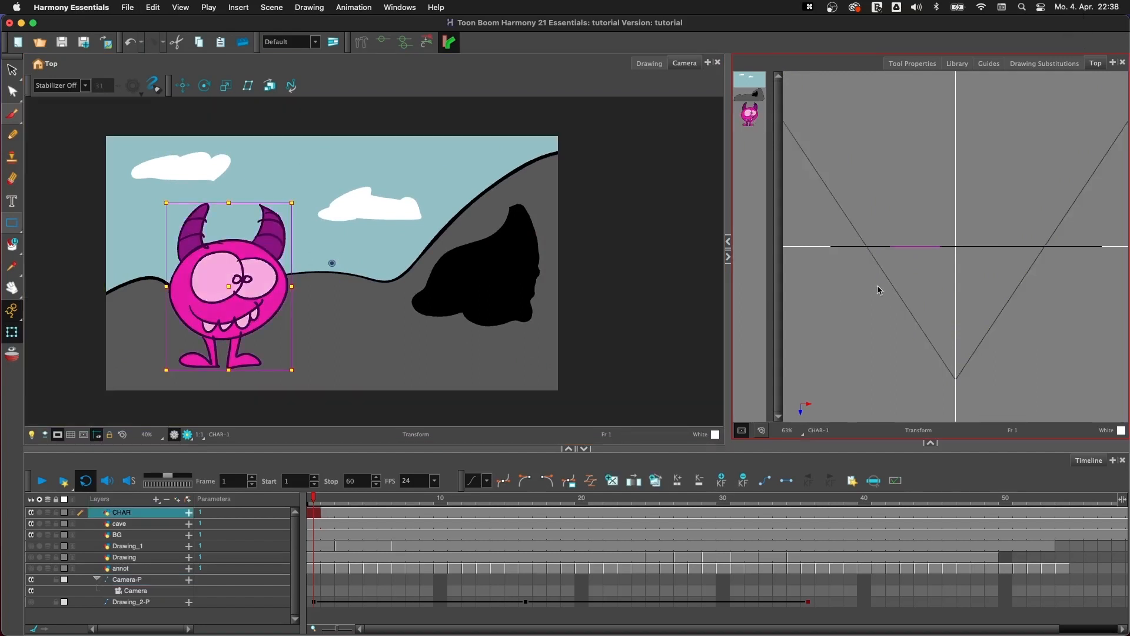
left_click(755, 102)
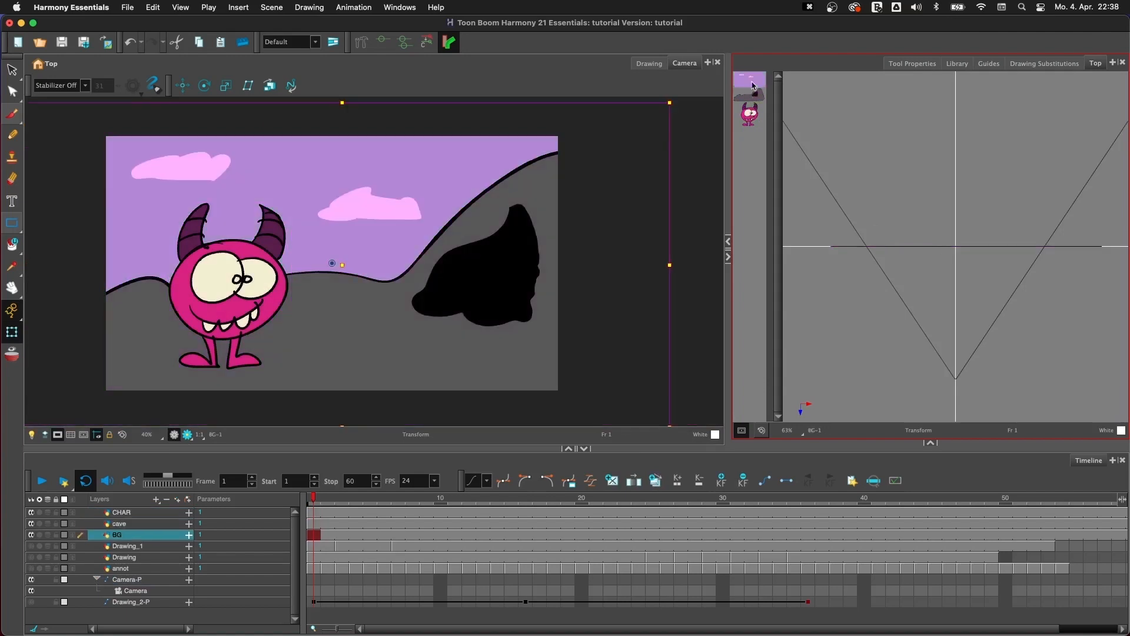
left_click(754, 118)
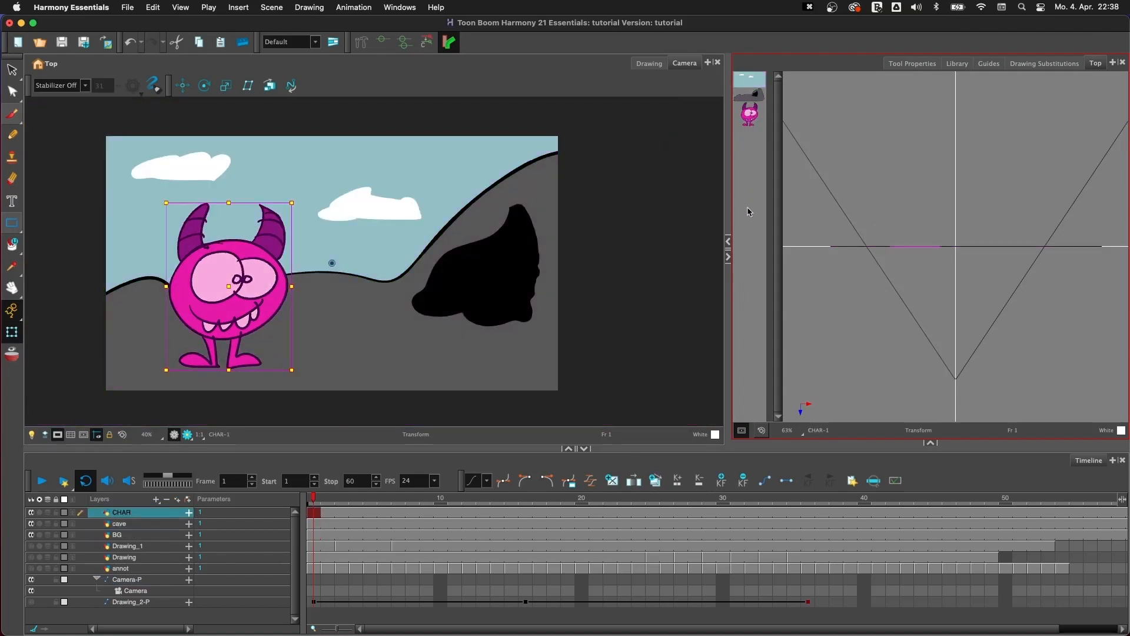
left_click(757, 101)
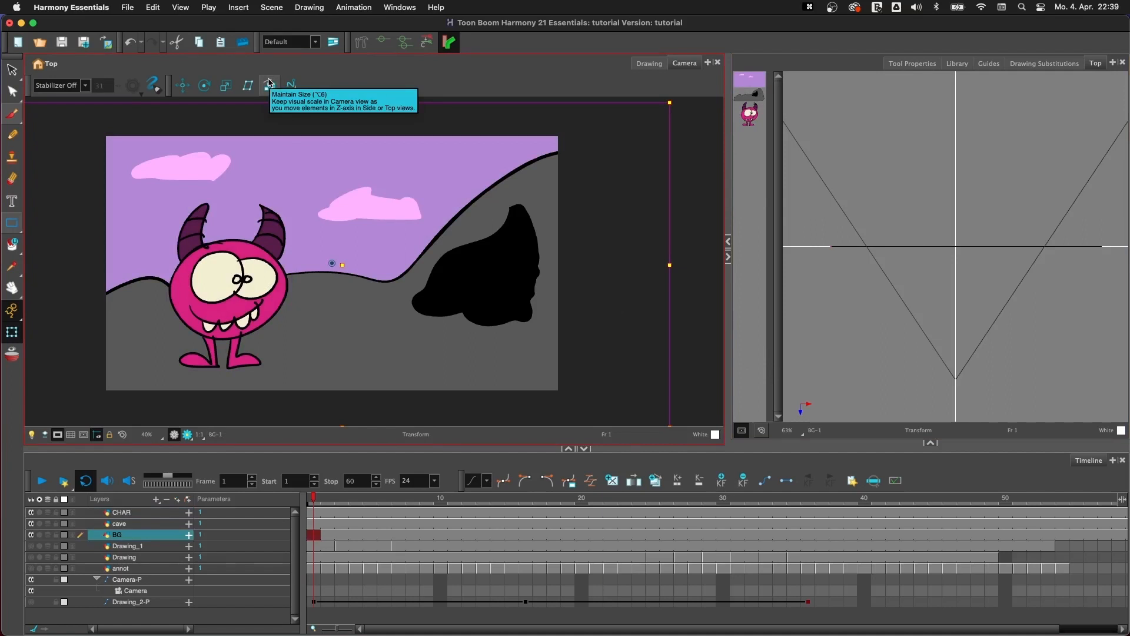
- Move the BG layer away from the camera along the Z-axis in the Top view with the Maintain Size tool
left_click(270, 85)
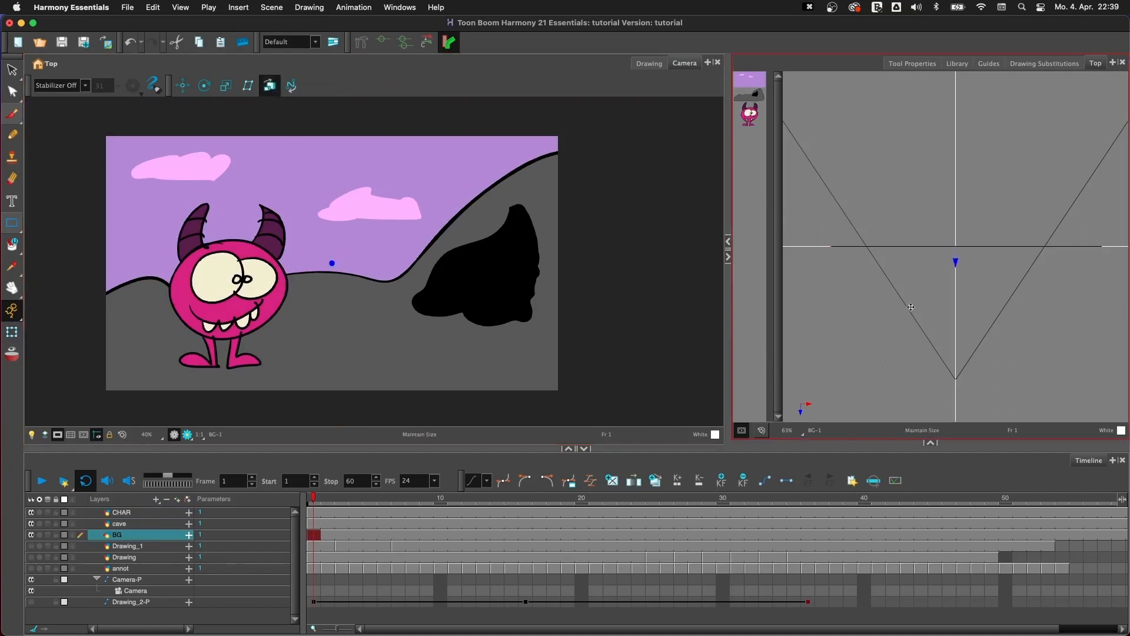
left_click(753, 103)
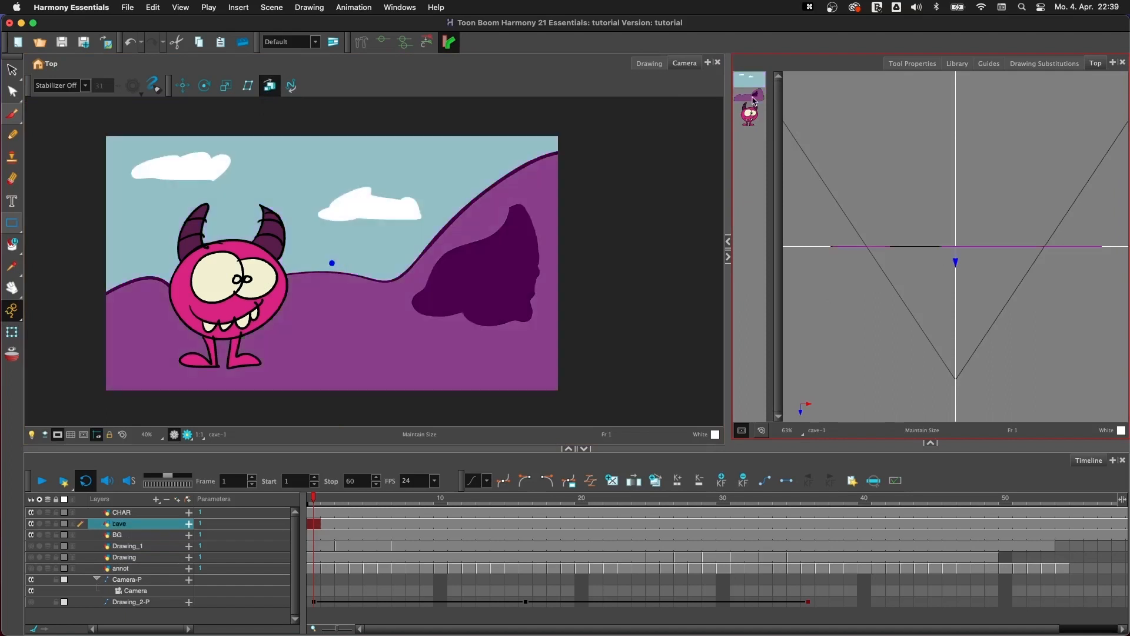
left_click(756, 96)
left_click(756, 83)
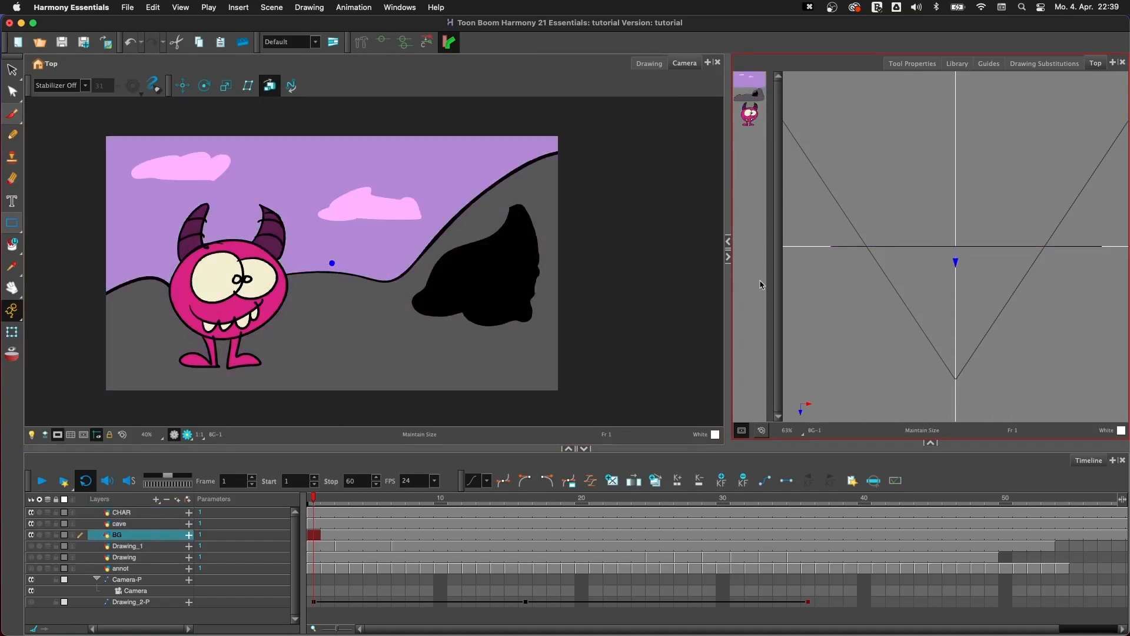
left_click(148, 523)
left_click(149, 514)
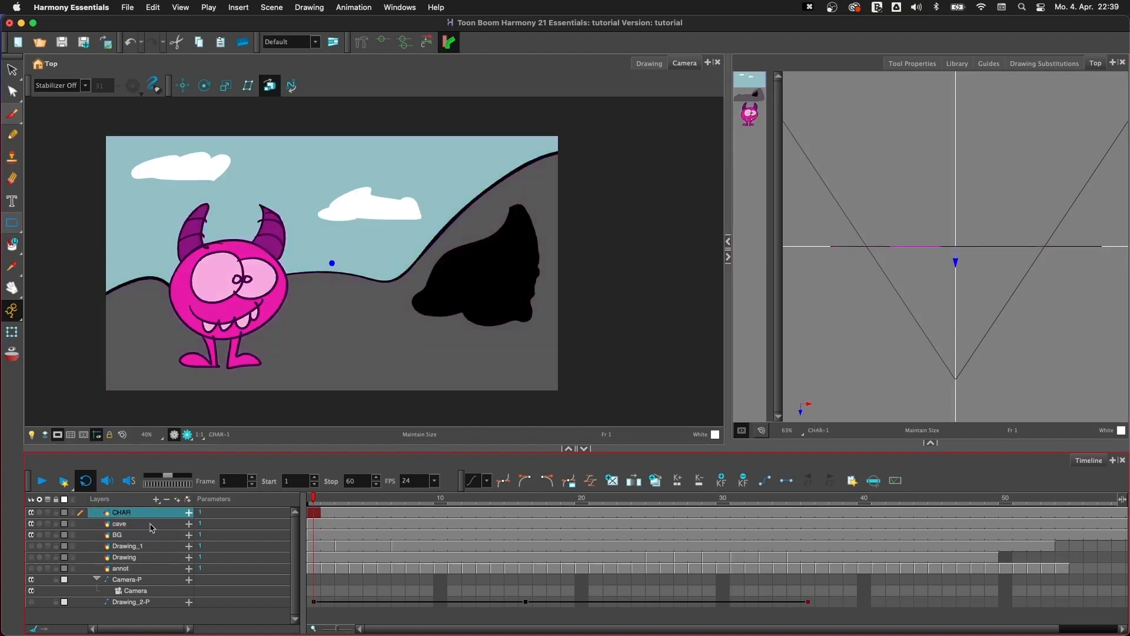
left_click(754, 86)
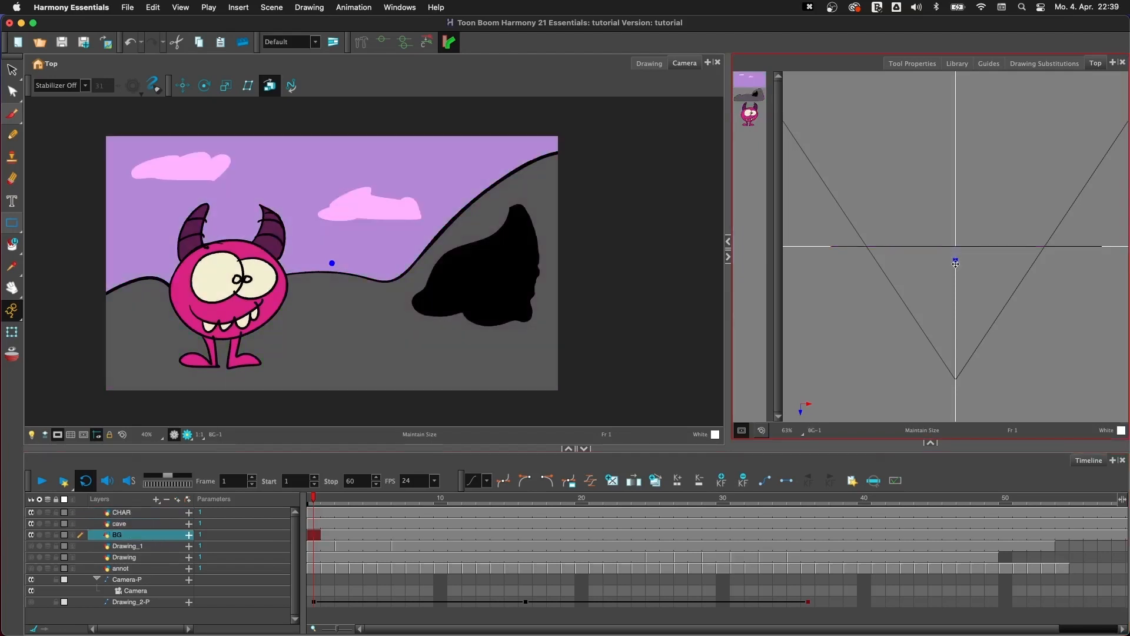
left_click_drag(955, 263, 959, 144)
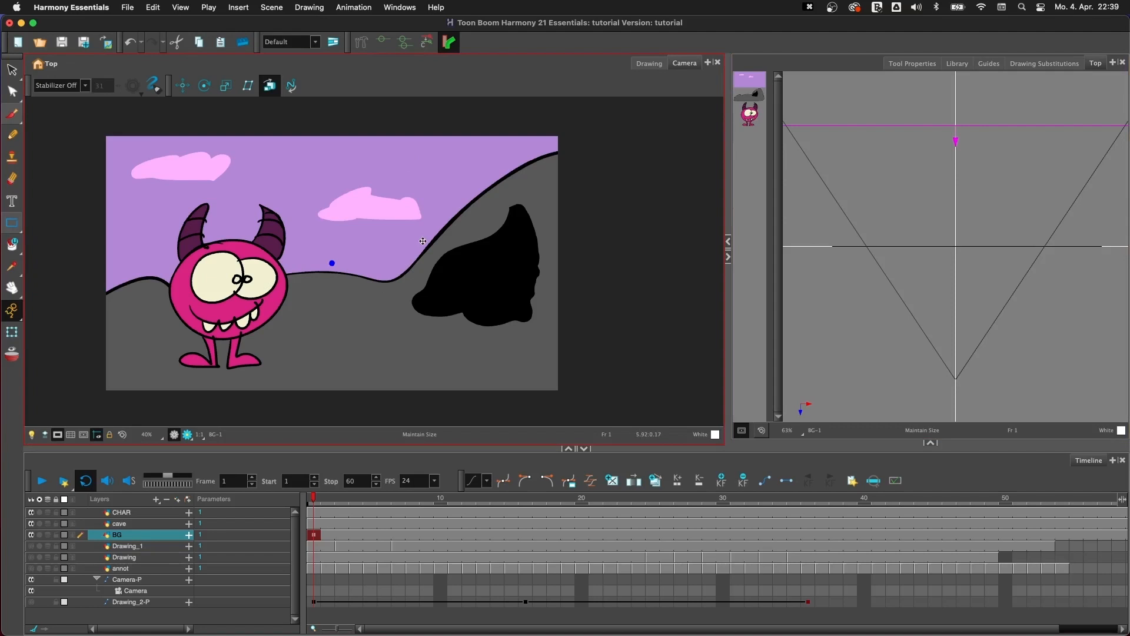
- Push the BG layer still farther back in the Top view and place the cave layer between it and the character
key("1")
key("1")
key("1")
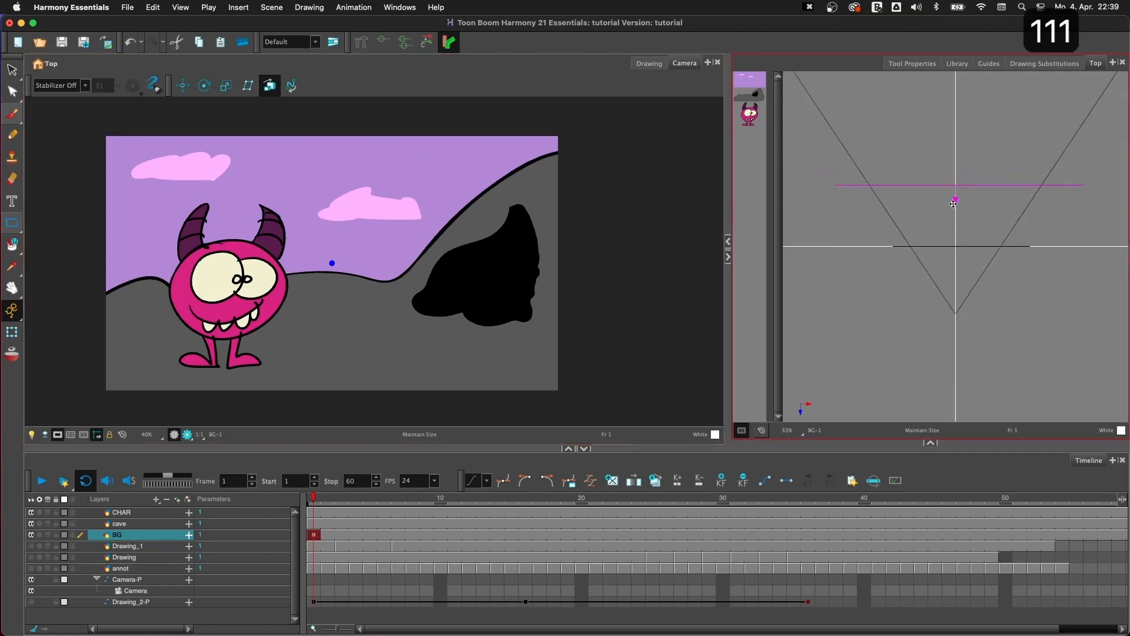
mouse_move(953, 203)
left_mouse_down()
mouse_move(953, 164)
mouse_move(954, 220)
mouse_move(954, 160)
mouse_move(944, 199)
mouse_move(939, 148)
mouse_move(941, 161)
left_mouse_up()
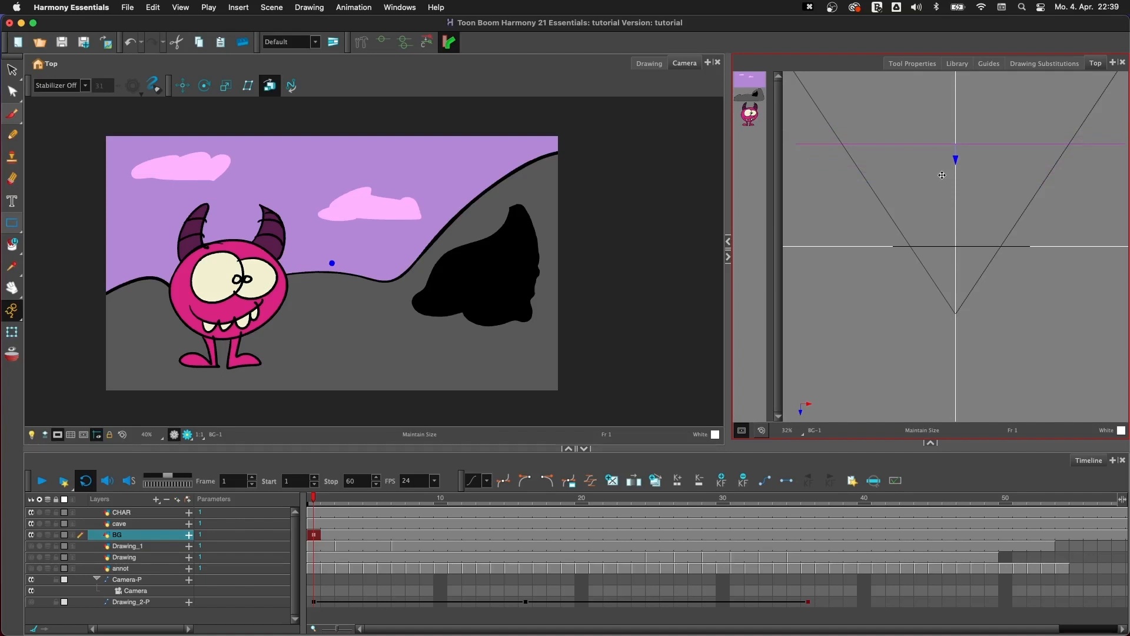
left_click(757, 97)
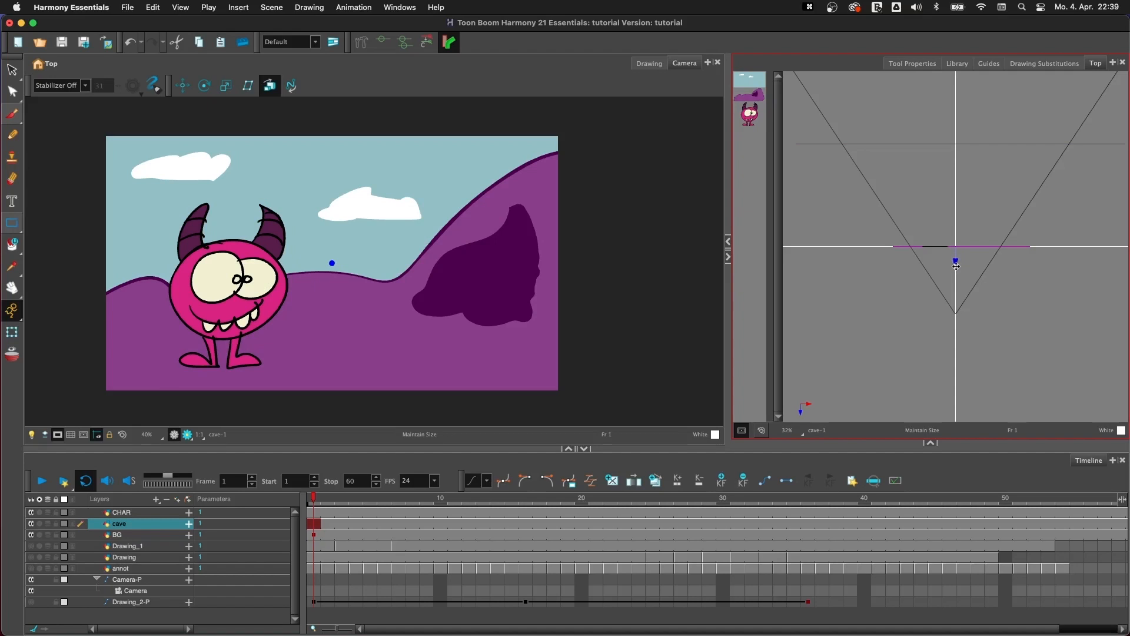
left_click_drag(956, 266, 957, 236)
- Transform the Camera-P peg at frame 1 so the camera frames a close-up of the cave without the character
left_click(125, 579)
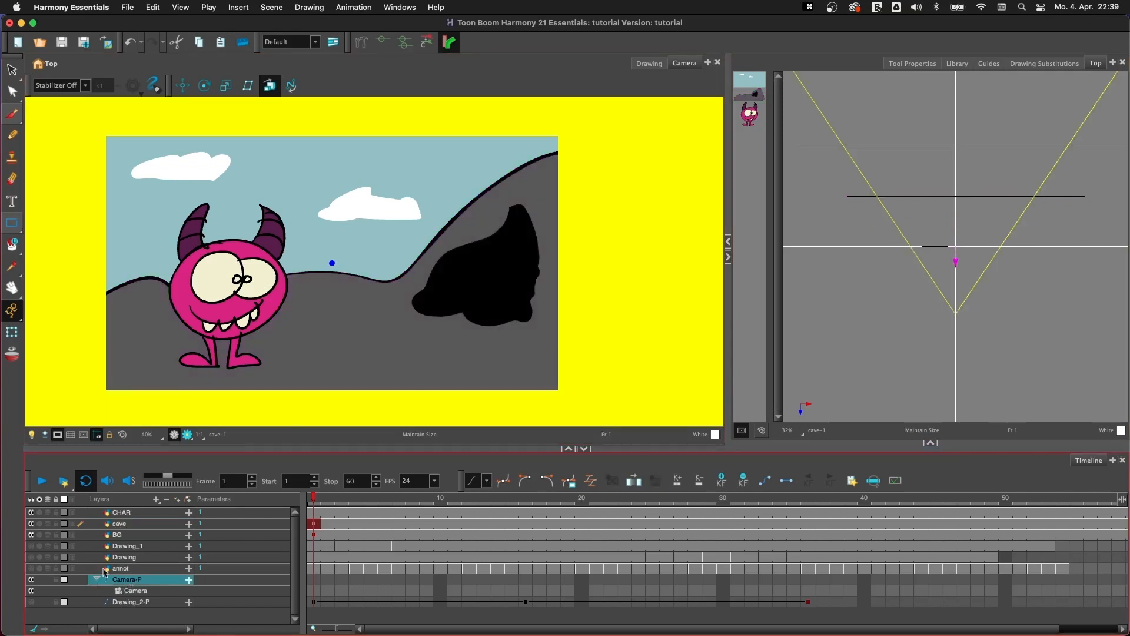
key("shift+t")
mouse_move(390, 388)
left_mouse_down()
mouse_move(365, 404)
mouse_move(361, 369)
mouse_move(423, 376)
mouse_move(481, 364)
mouse_move(245, 398)
mouse_move(371, 407)
mouse_move(378, 391)
mouse_move(471, 385)
mouse_move(382, 320)
mouse_move(474, 353)
mouse_move(382, 306)
mouse_move(431, 376)
mouse_move(494, 378)
mouse_move(426, 391)
mouse_move(391, 361)
mouse_move(391, 403)
left_mouse_up()
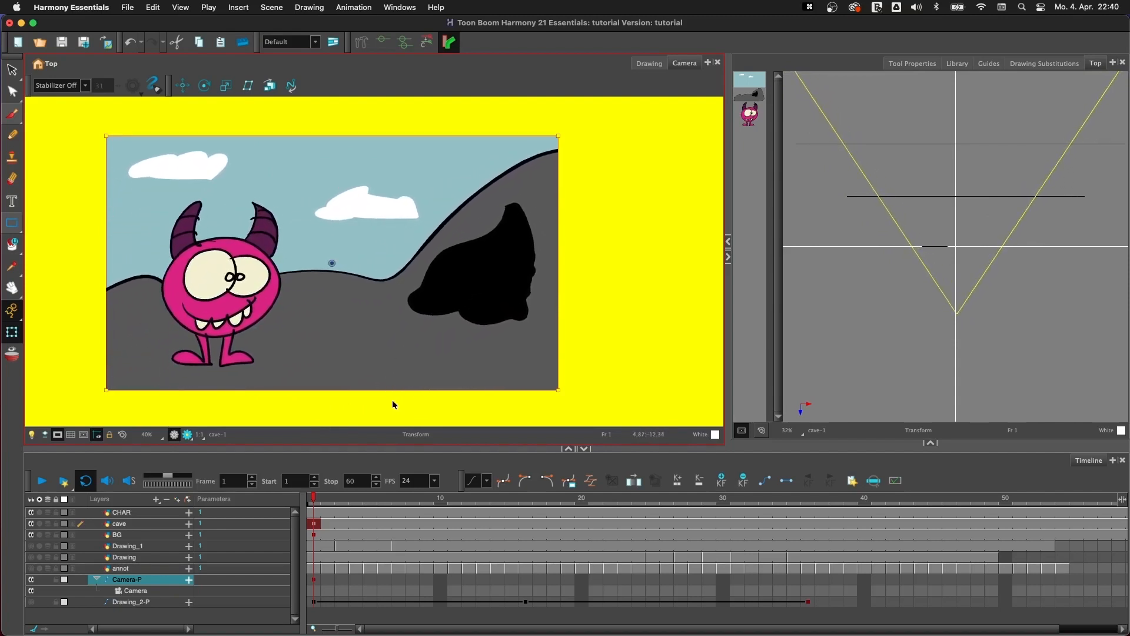
left_click(314, 581)
left_click_drag(109, 387, 263, 338)
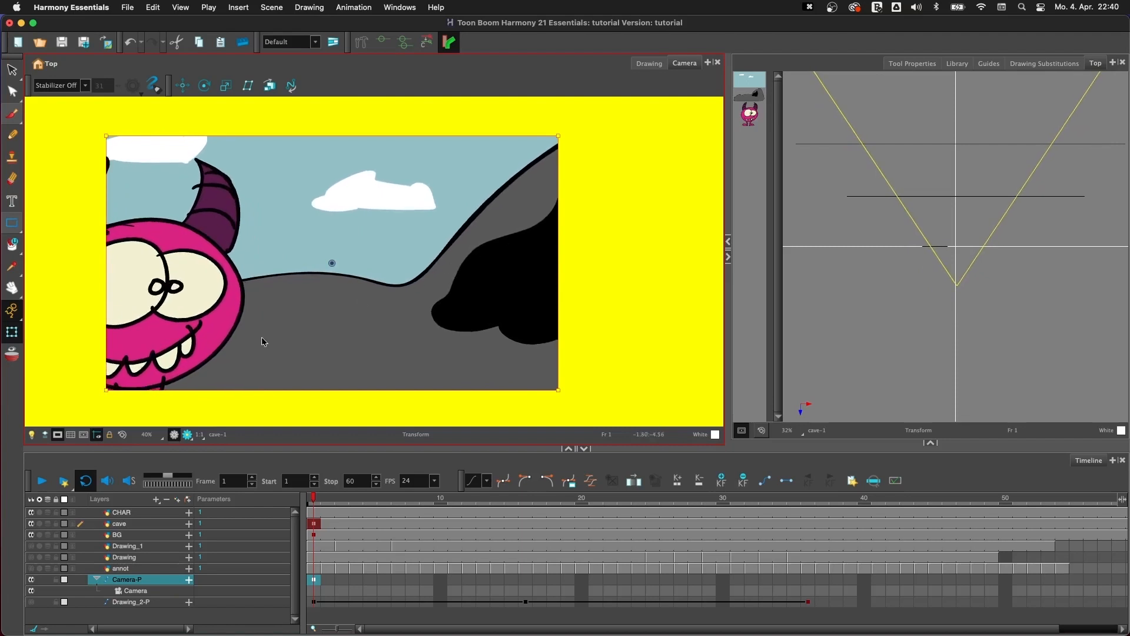
left_click_drag(105, 391, 335, 382)
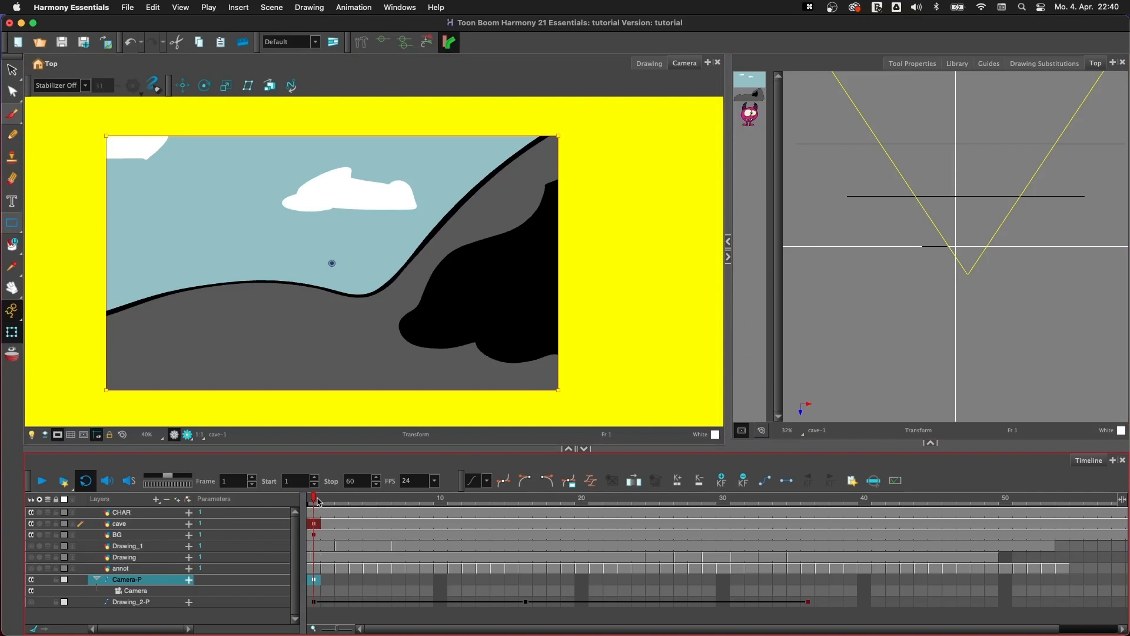
- Set the animate mode to Animate Off and switch it back to Animate Current Frame
left_click(12, 311)
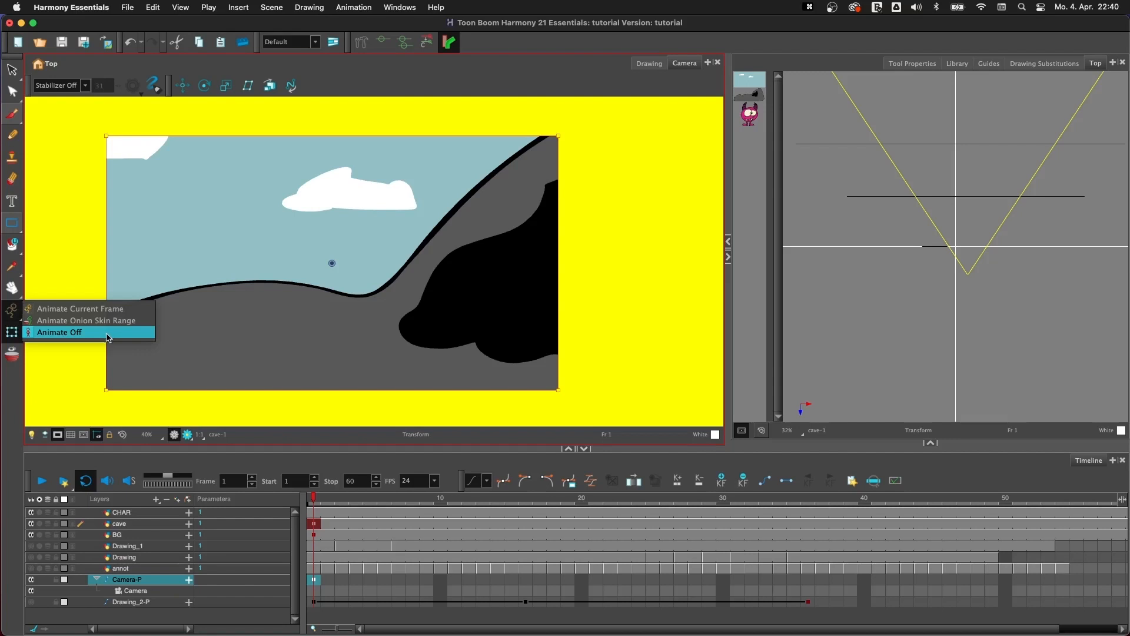
left_click(108, 337)
left_click(15, 316)
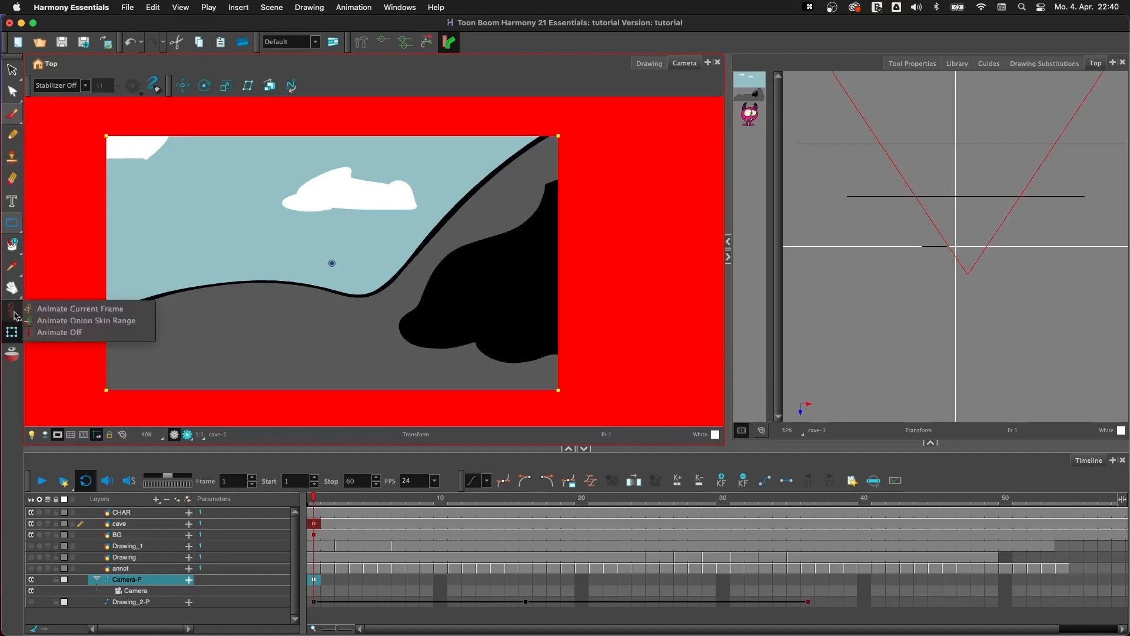
left_click(93, 309)
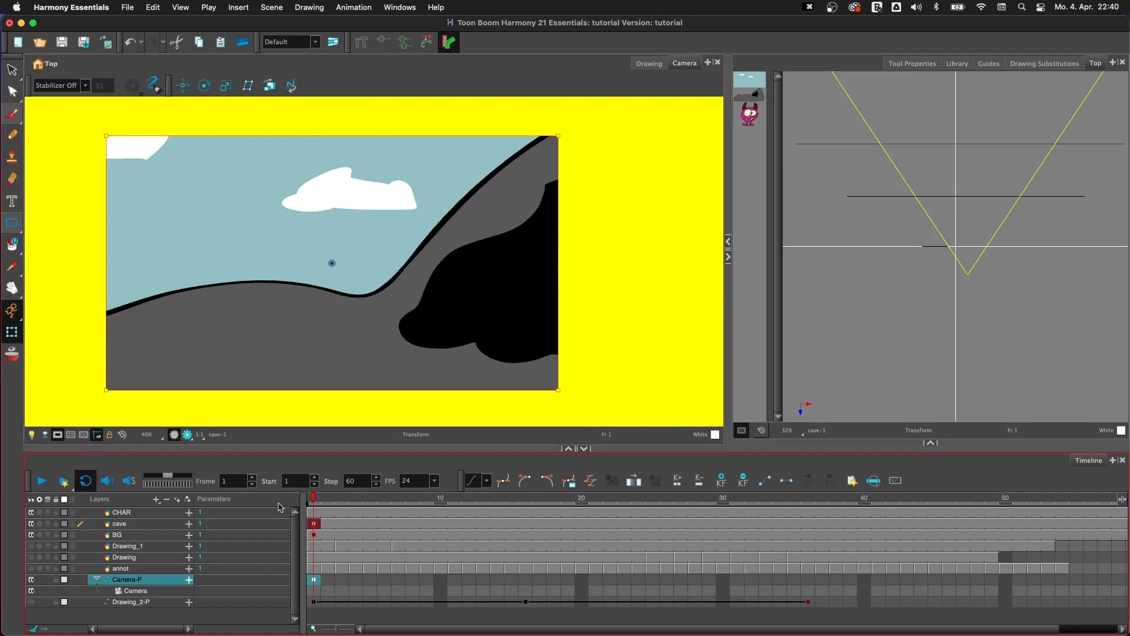
- At frame 22, enlarge and reposition the camera frame to include the whole character and cave, and play back the camera move
left_click_drag(322, 504, 612, 507)
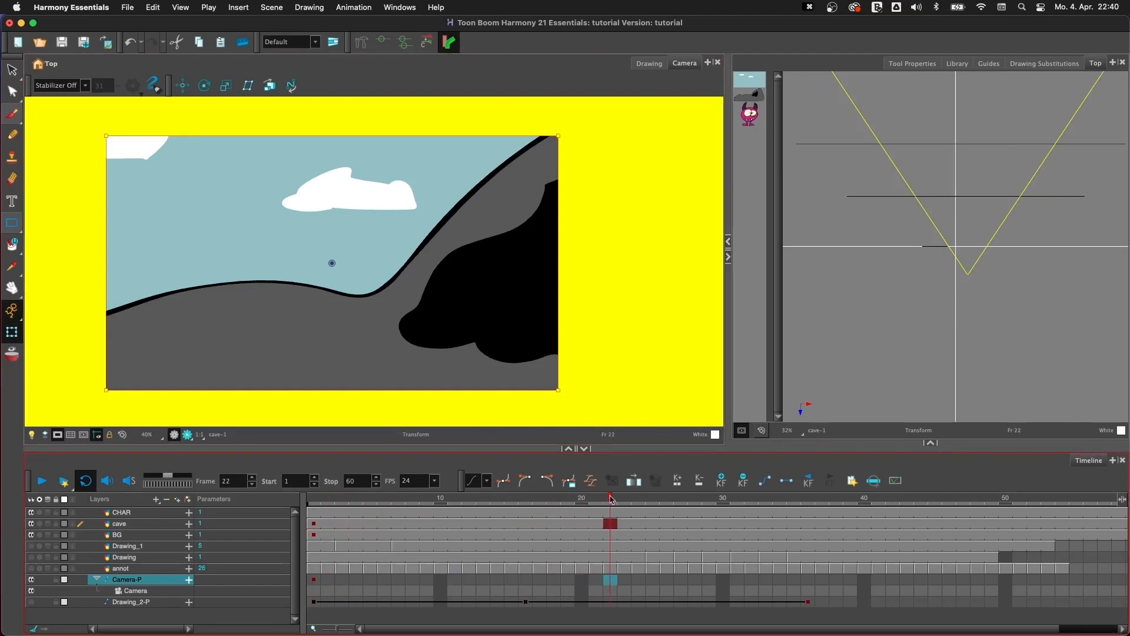
left_click_drag(107, 391, 94, 428)
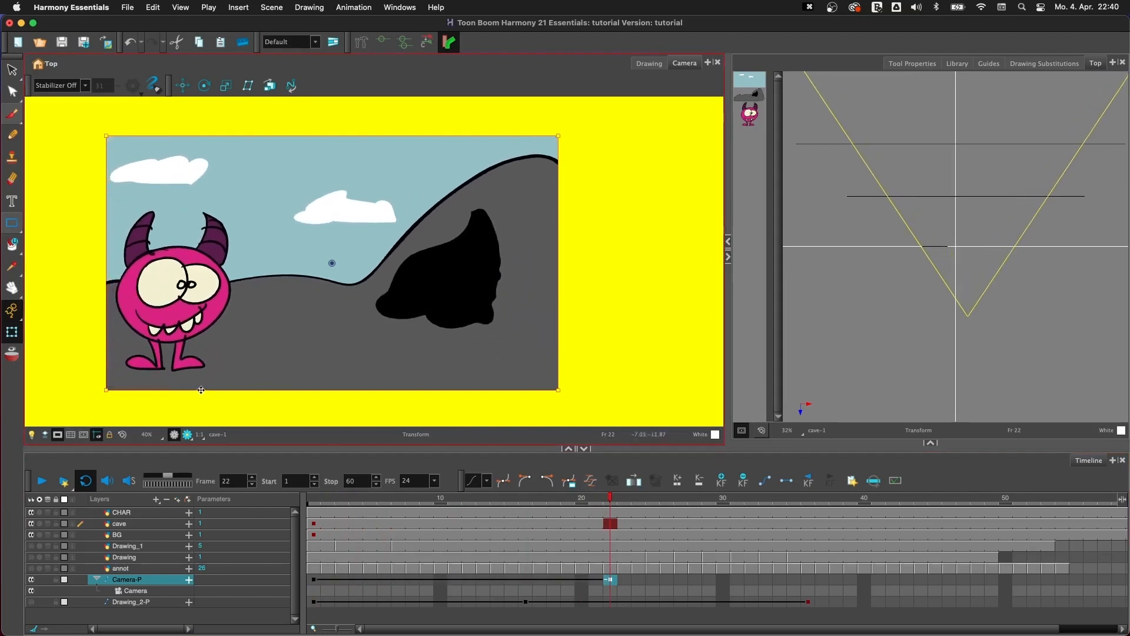
left_click_drag(201, 391, 83, 425)
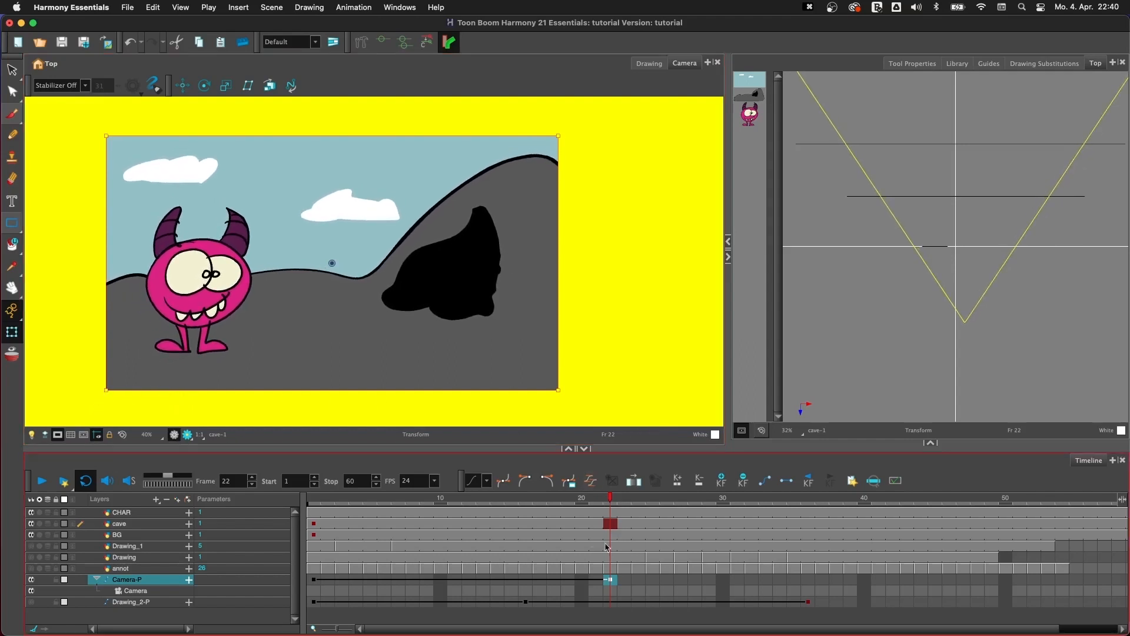
left_click_drag(577, 500, 315, 511)
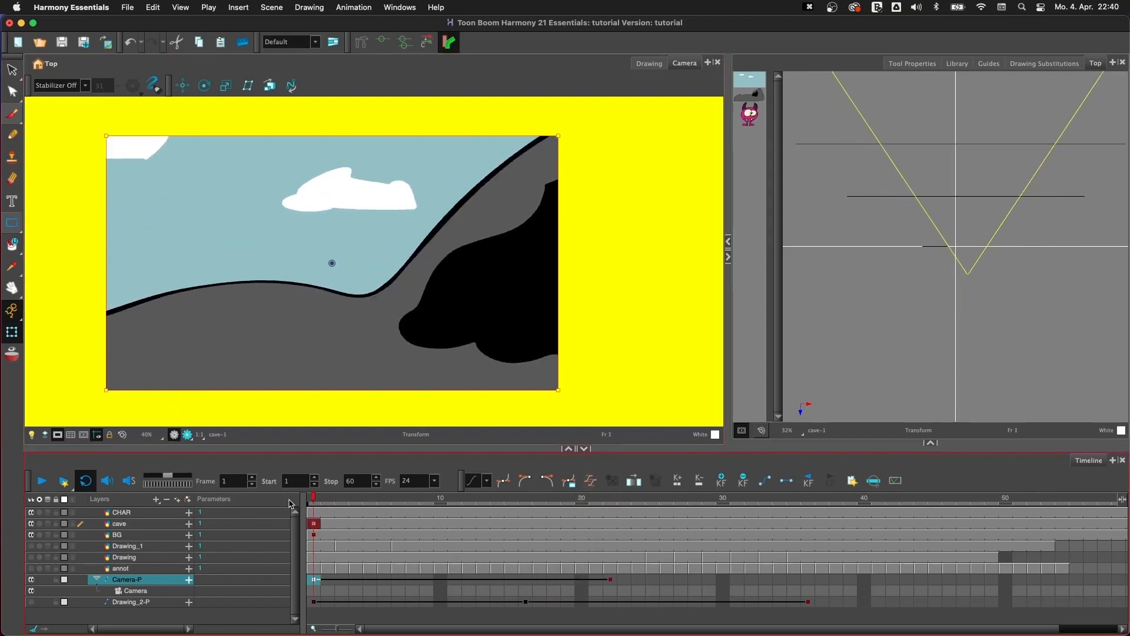
left_click(41, 481)
left_click(41, 483)
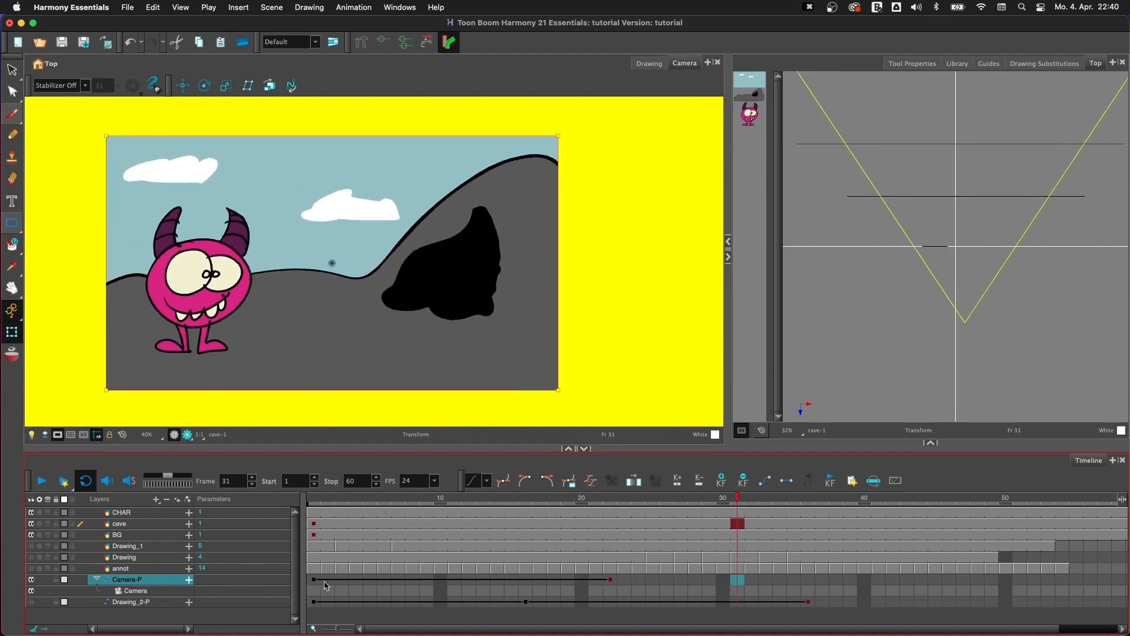
- Apply an easing preset to the Camera-P keyframe at frame 1 and play back the camera move
left_click(315, 580)
left_click(487, 483)
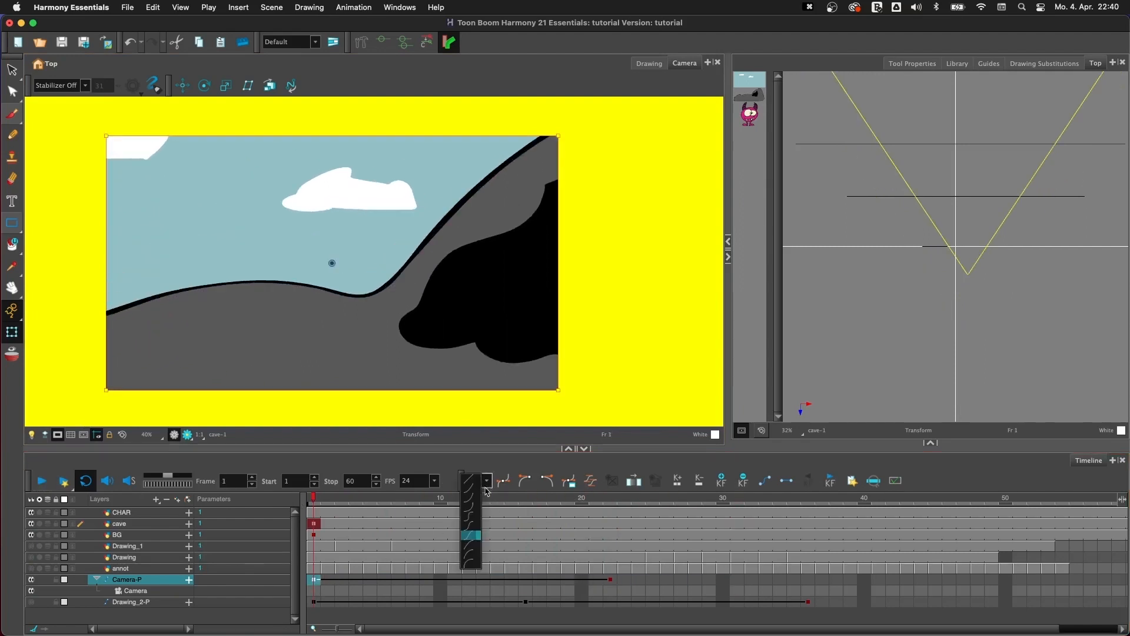
left_click(471, 536)
left_click(42, 482)
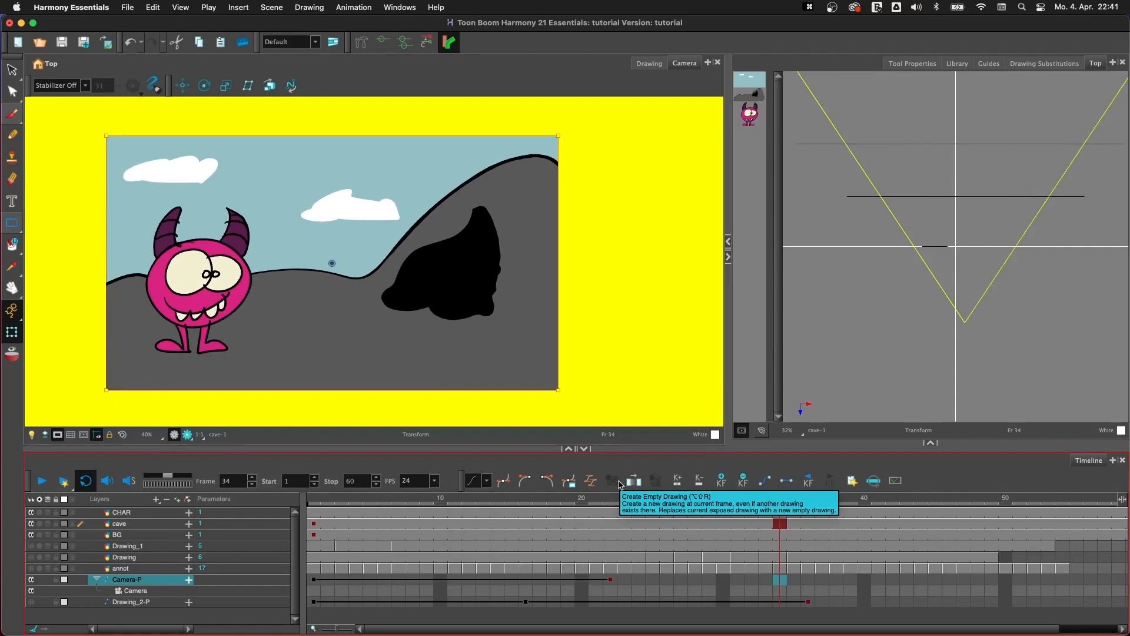
- Show Tool Properties in place of the Top view, bring back the Colour view below it and widen the Camera view
left_click(920, 63)
left_click(930, 442)
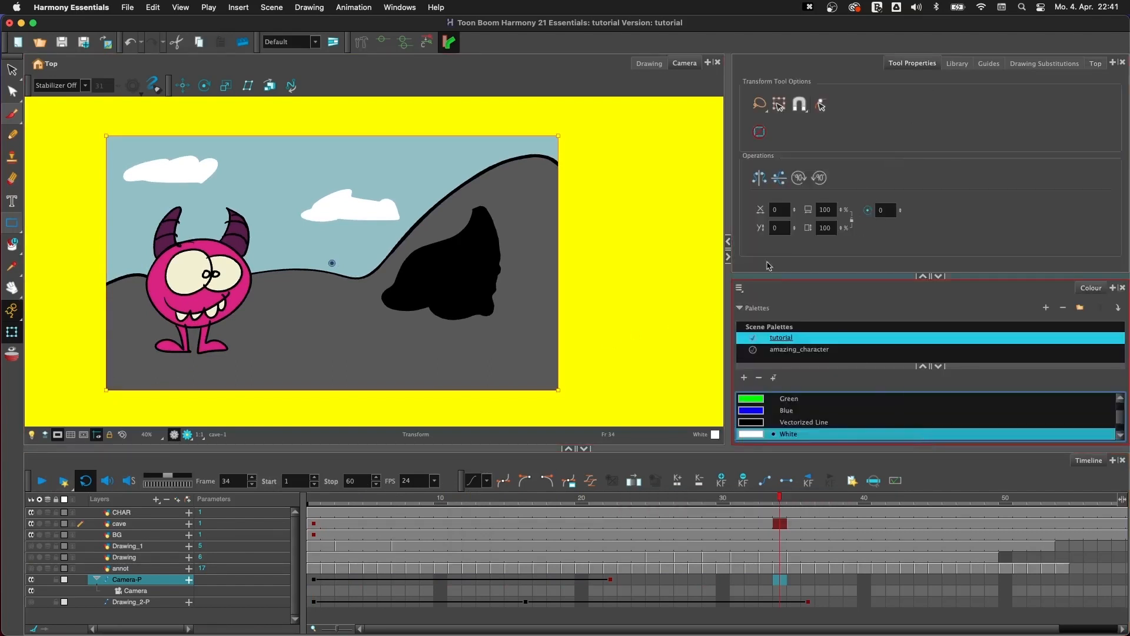
left_click_drag(726, 213, 836, 214)
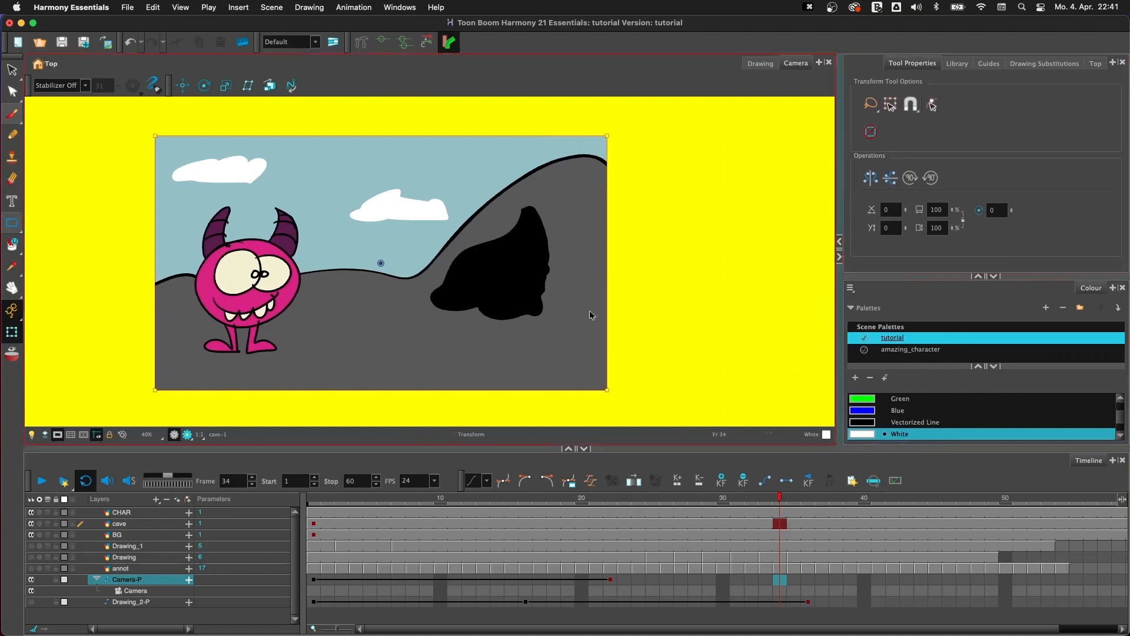
- Show the annot layer and hide the BG, cave and CHAR layers
left_click(137, 517)
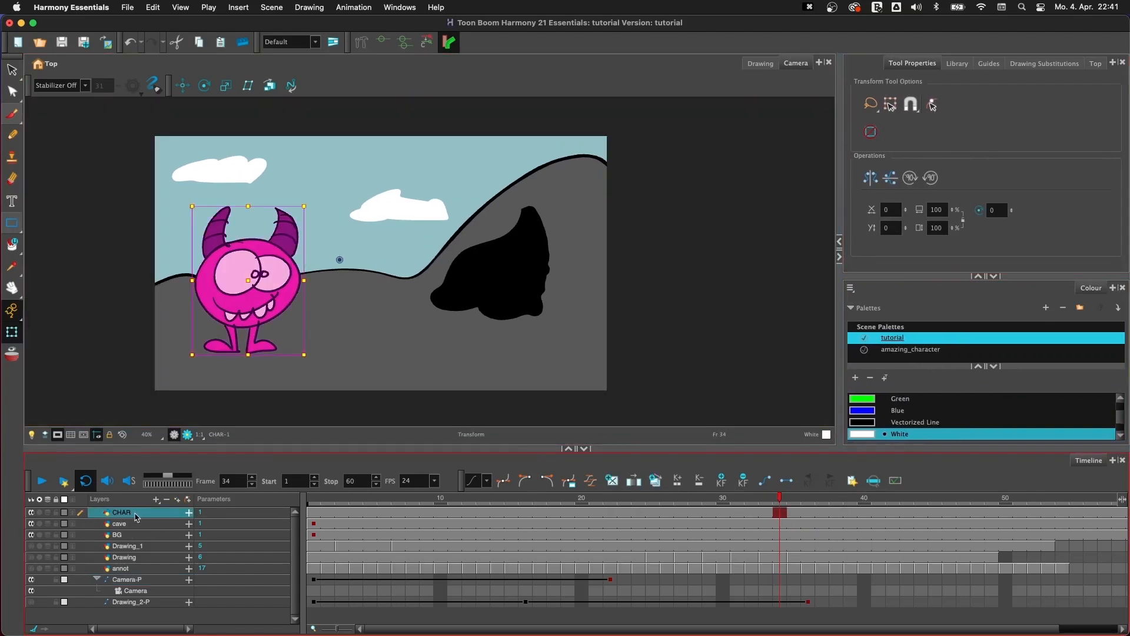
left_click(30, 568)
left_click(31, 534)
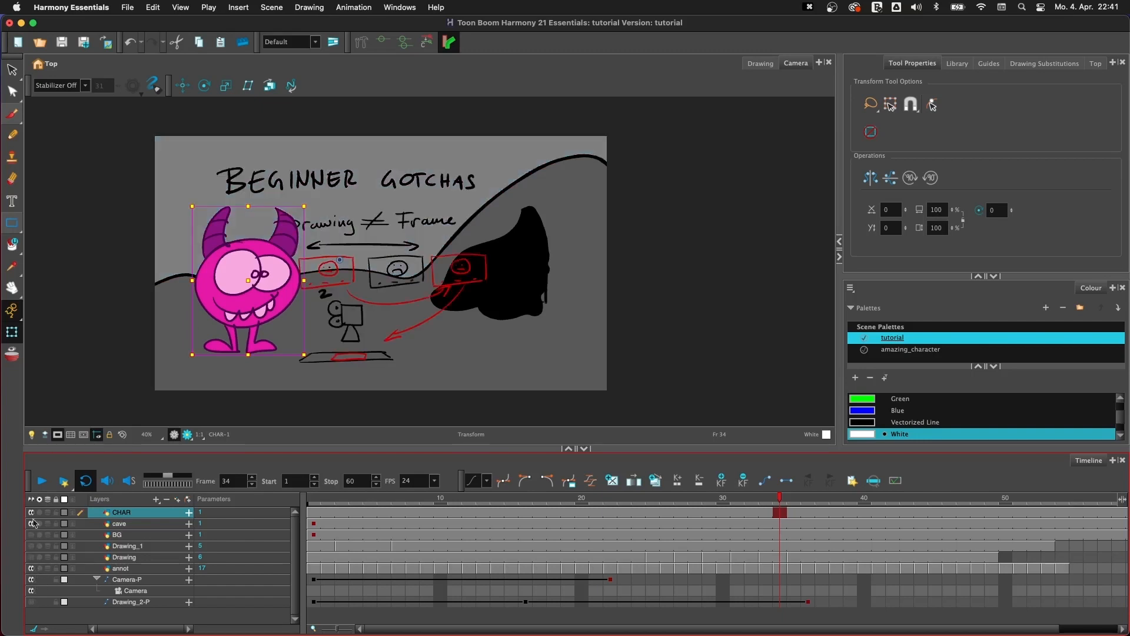
left_click_drag(31, 512, 31, 523)
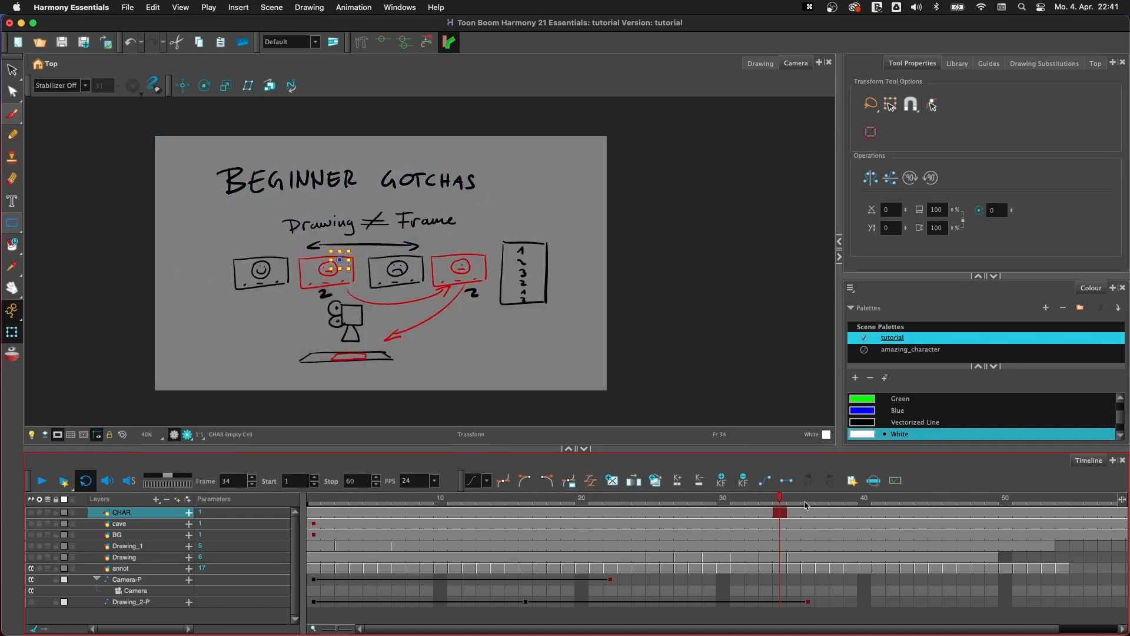
- Go to the "CAM DEMO" annotation at frame 49 and bring the end of the timeline into view
left_click(795, 501)
left_click(992, 502)
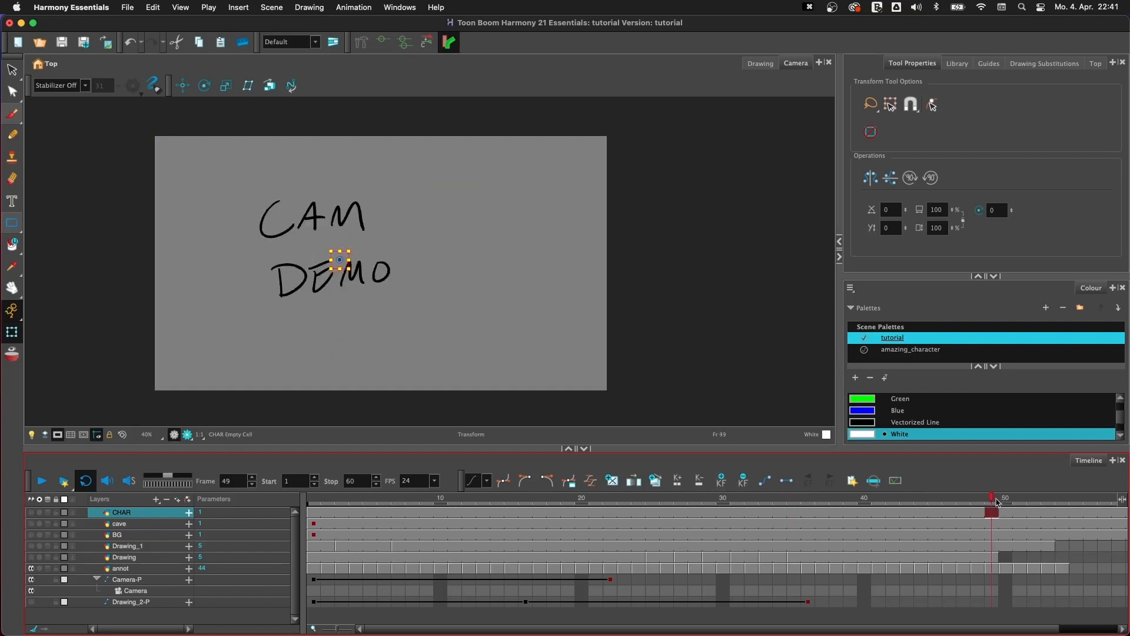
left_click_drag(693, 628, 843, 604)
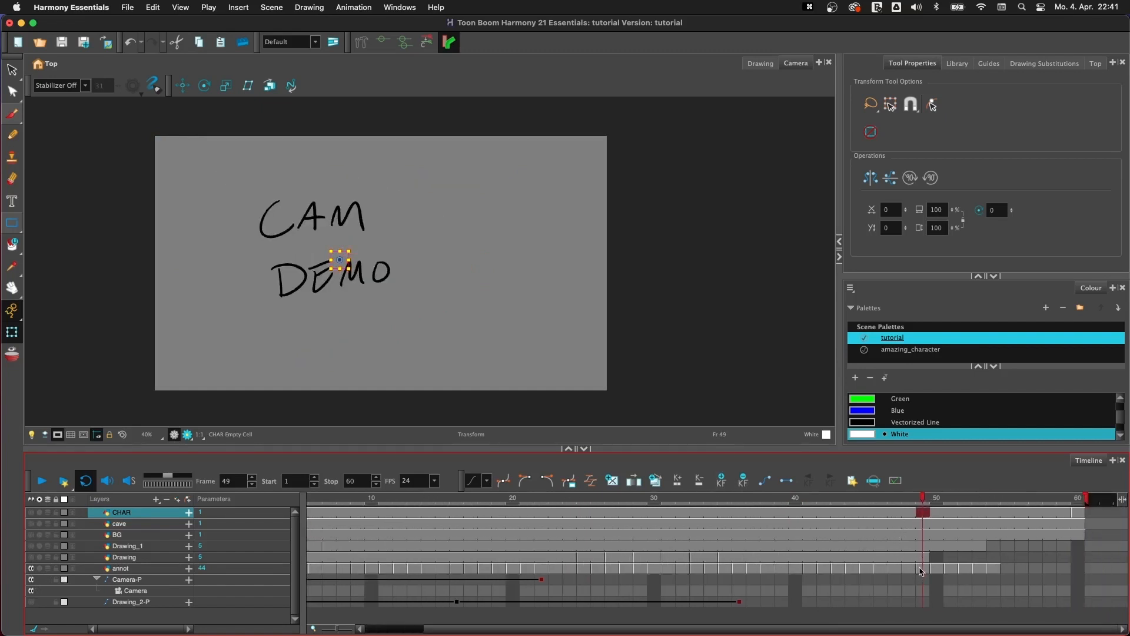
- Select the annot layer, switch to the Select tool and advance to the "COOL STUFF TO LEARN" annotation at frame 51
left_click(922, 569)
key("g")
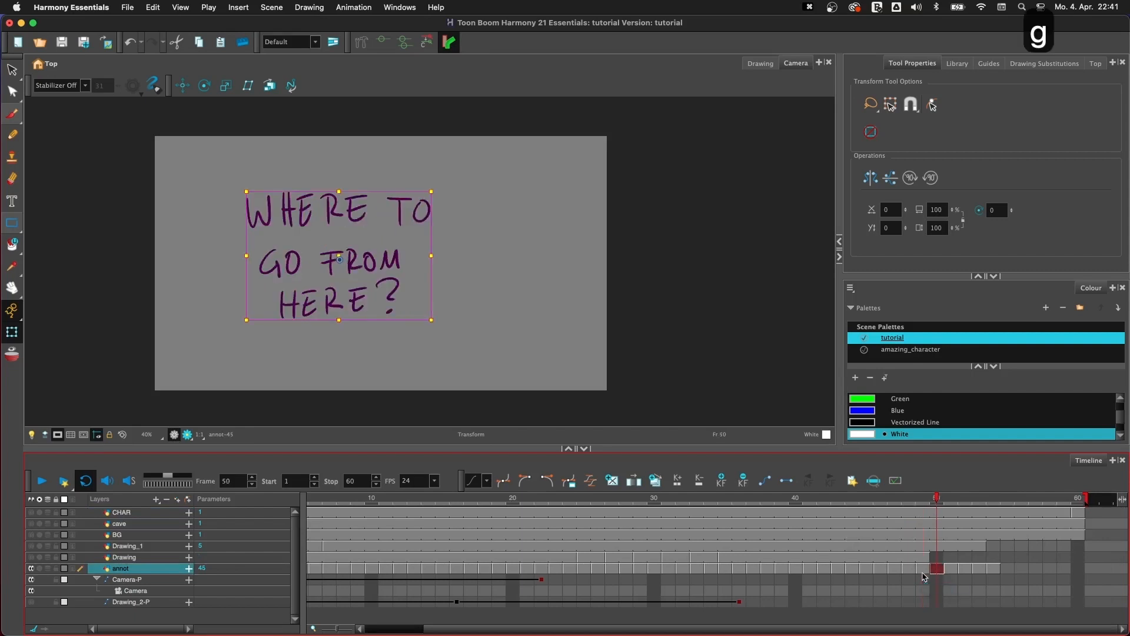
left_click(13, 70)
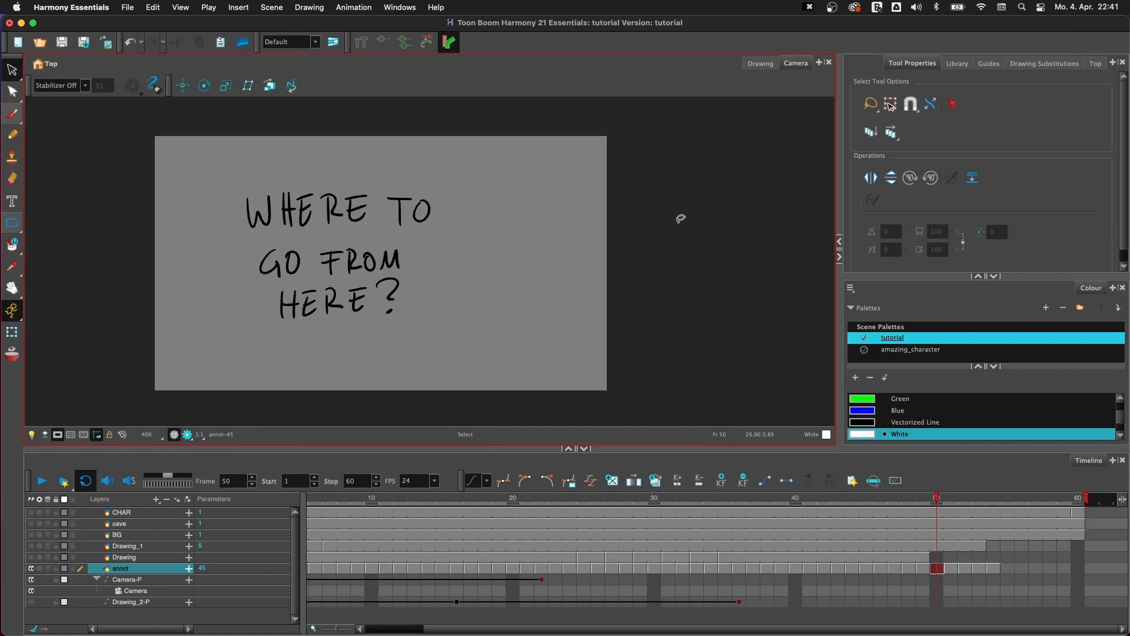
key("g")
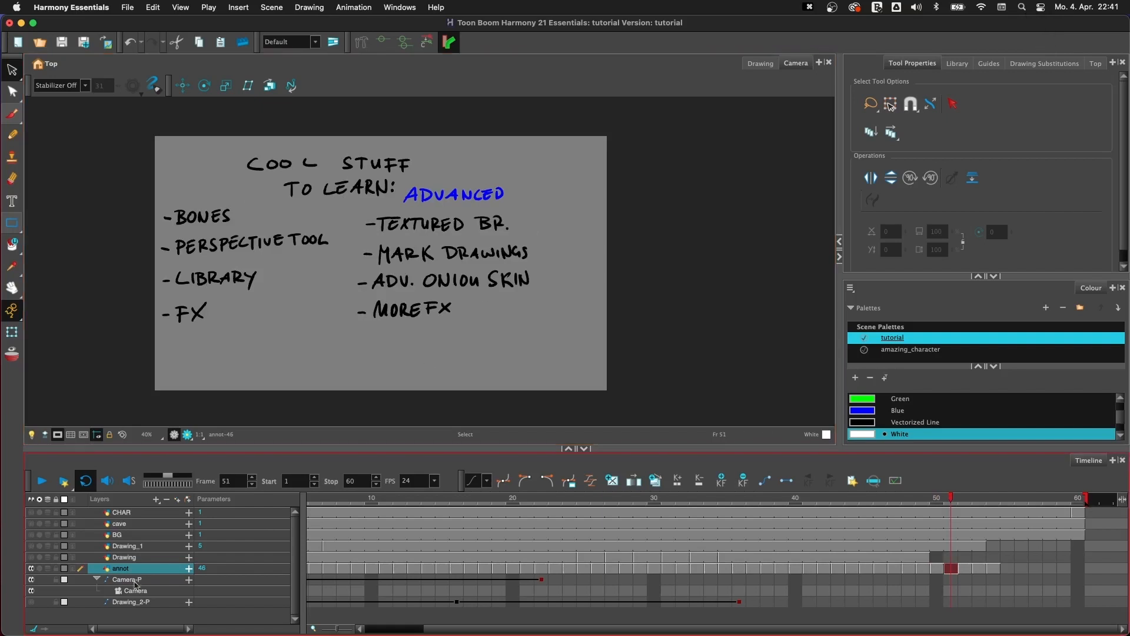
- Compare the annotation with the Camera-P peg enabled and disabled, and leave the peg disabled
left_click(32, 580)
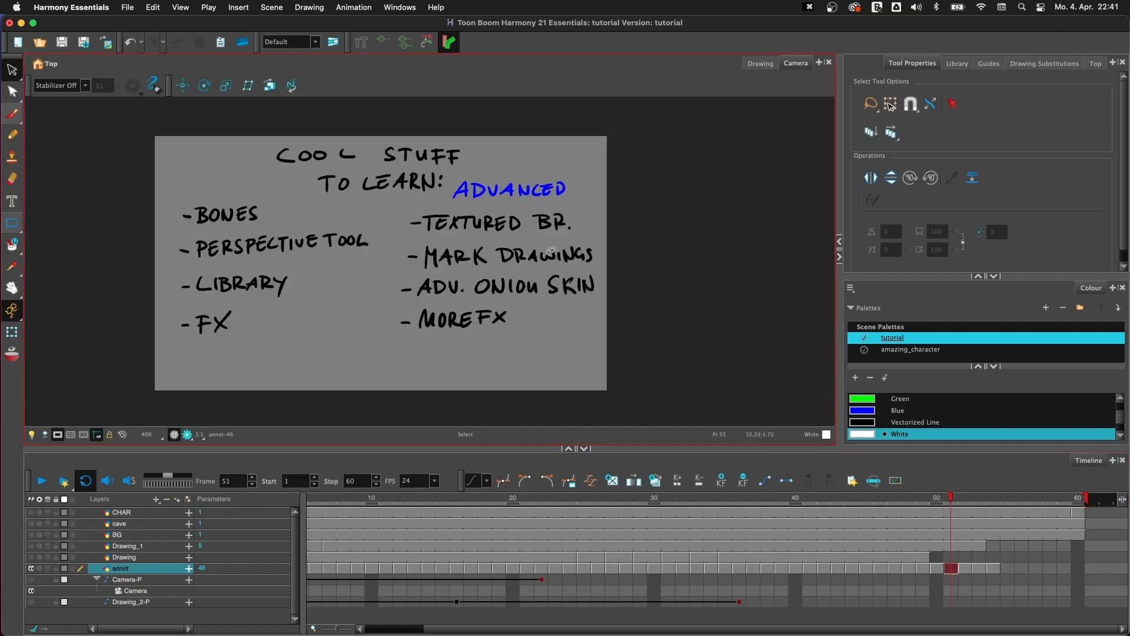
left_click(31, 591)
left_click(31, 581)
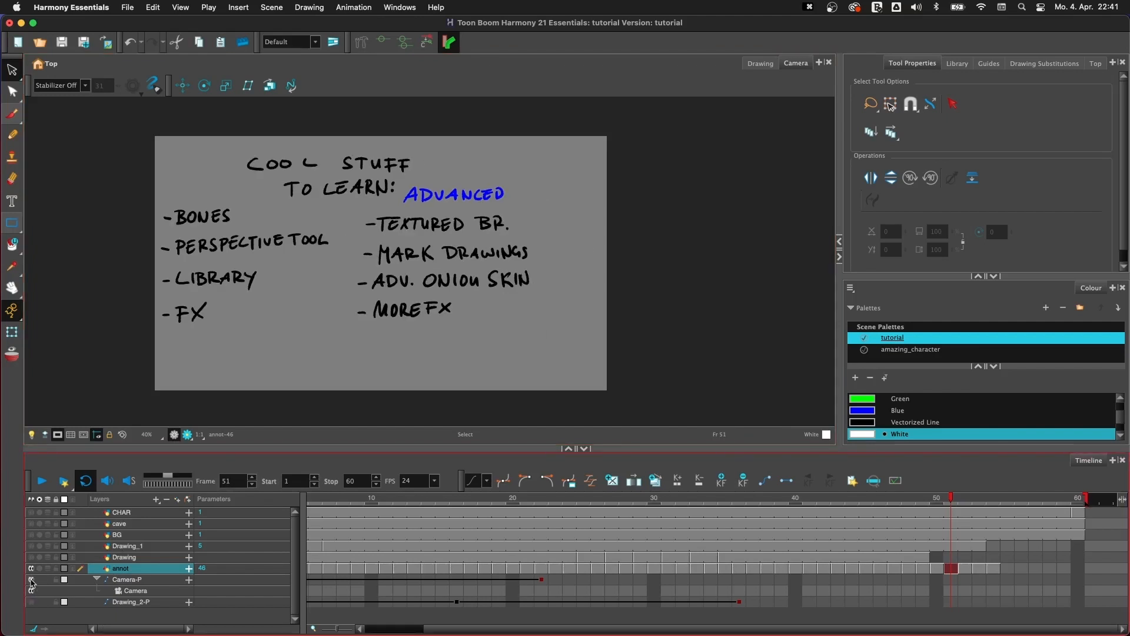
left_click(30, 581)
left_click(31, 581)
left_click(30, 581)
left_click(31, 581)
left_click(30, 581)
left_click(31, 580)
left_click(30, 581)
left_click(31, 580)
left_click(31, 581)
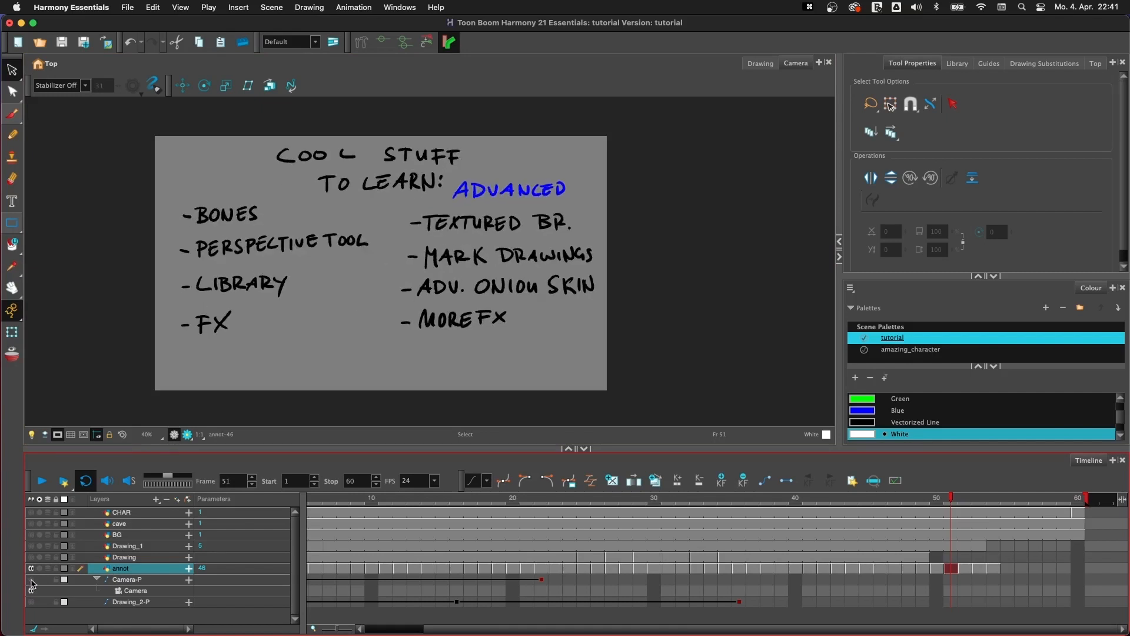
left_click(31, 581)
left_click(30, 581)
left_click(31, 581)
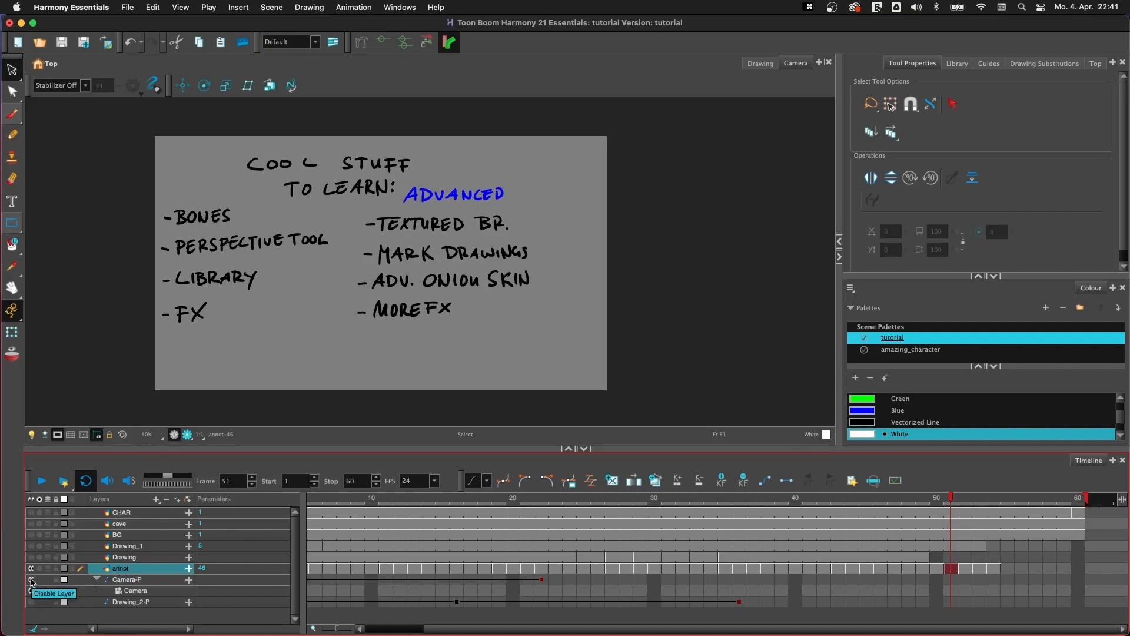
left_click(30, 581)
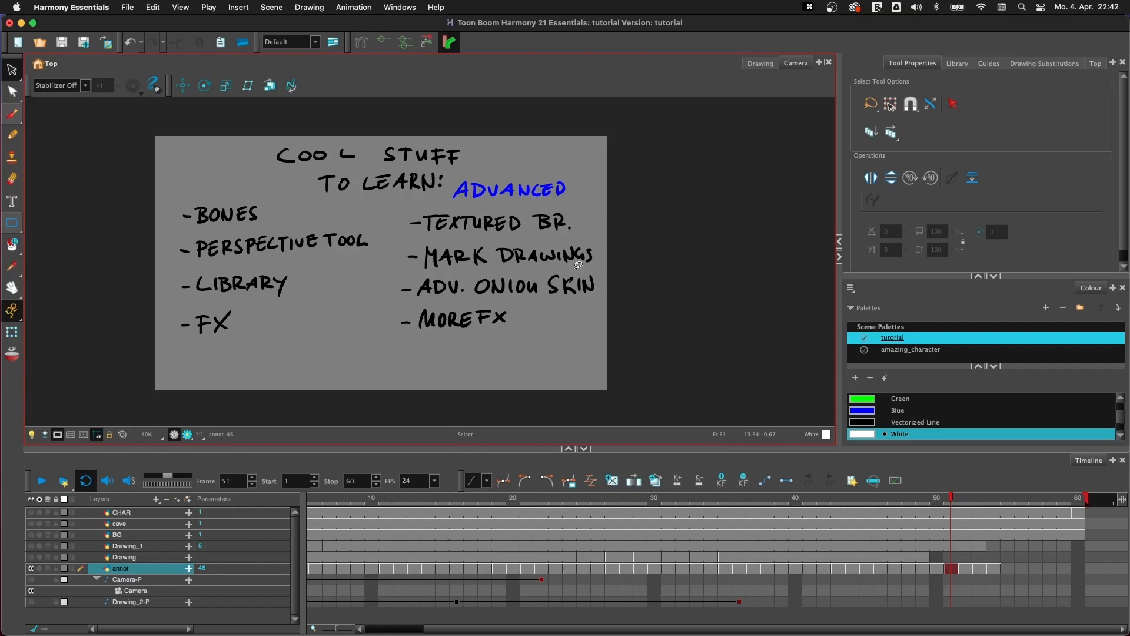
- Highlight the "PERSPECTIVE TOOL" item by selecting it, look at the Guides view and return to Tool Properties
mouse_move(250, 197)
left_mouse_down()
mouse_move(182, 192)
mouse_move(272, 207)
left_mouse_up()
mouse_move(376, 226)
left_mouse_down()
mouse_move(203, 232)
mouse_move(371, 258)
left_mouse_up()
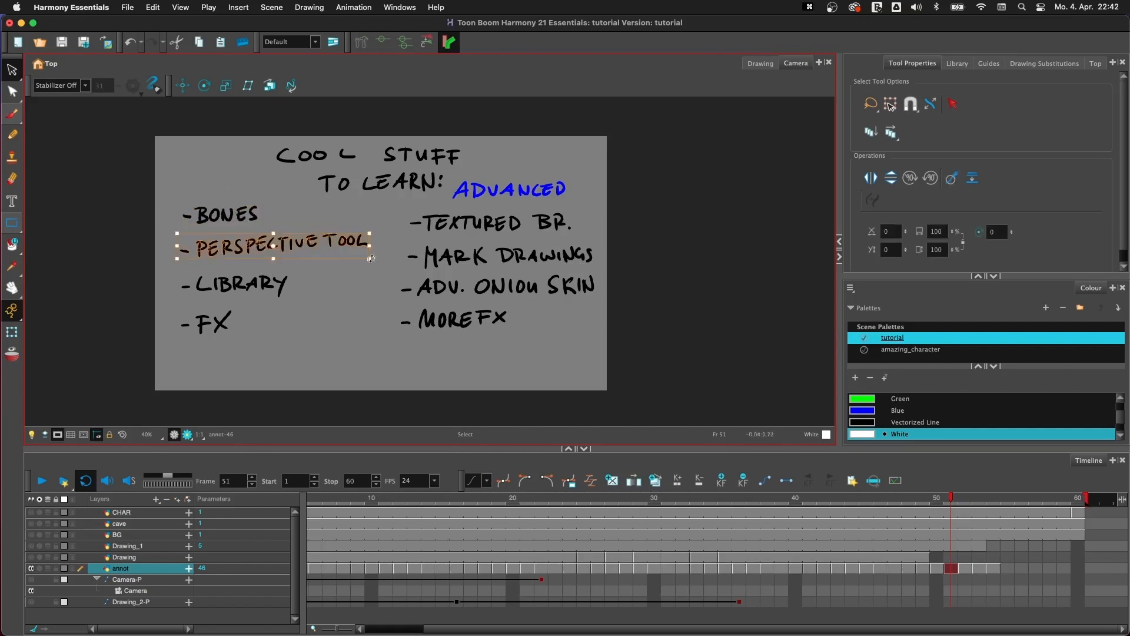
left_click(989, 63)
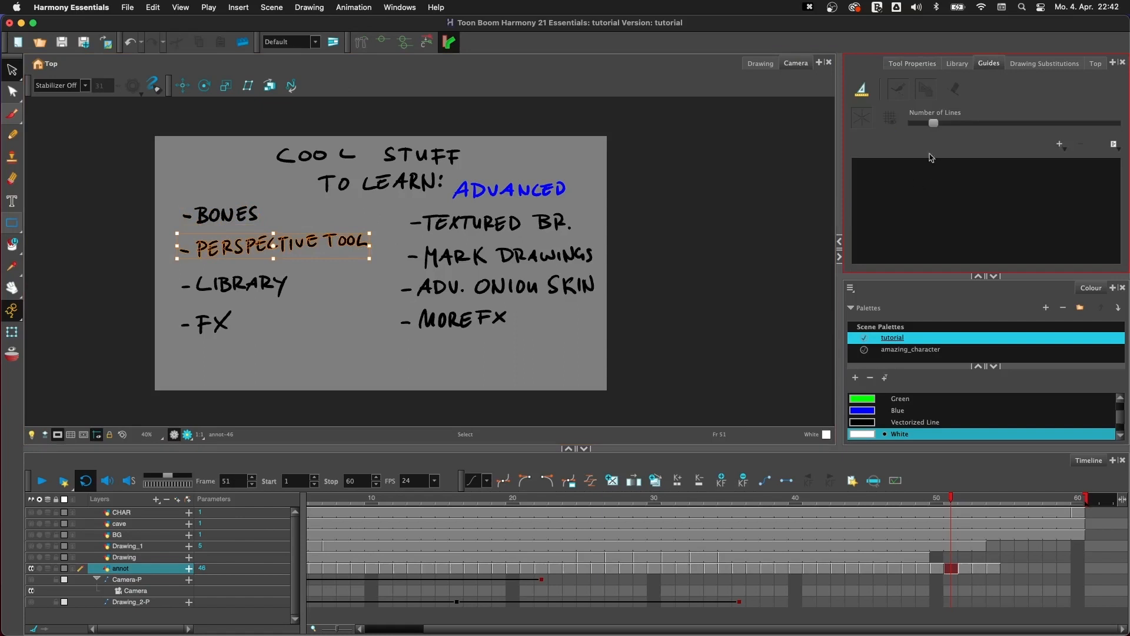
left_click(912, 63)
left_click(348, 323)
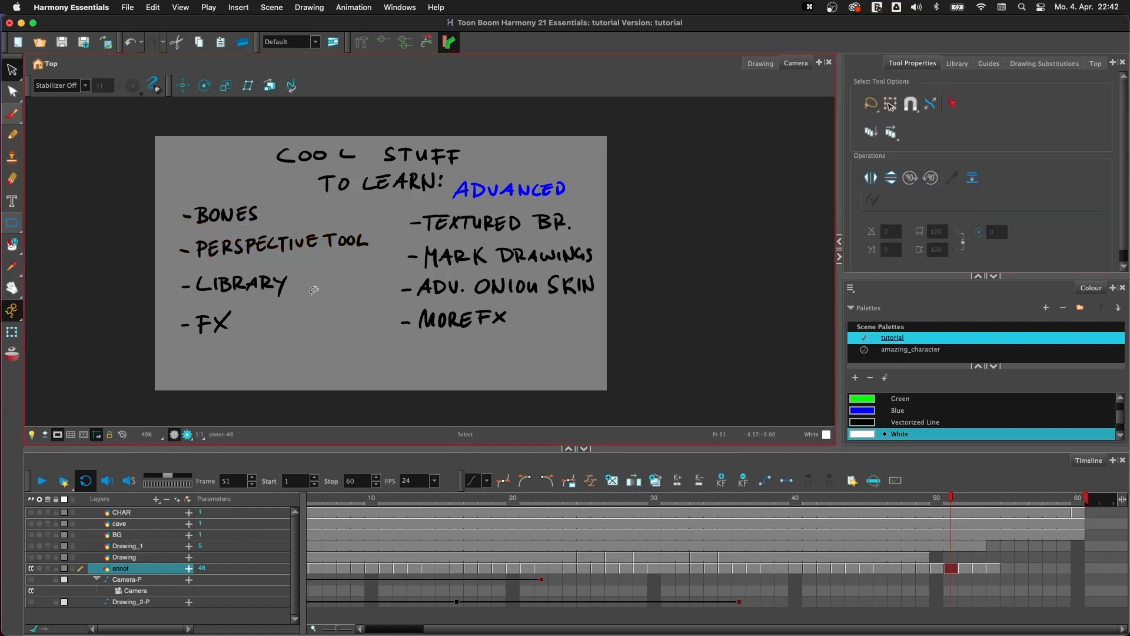
- Highlight the "LIBRARY" item by selecting it and bring up the Library view
mouse_move(313, 290)
left_mouse_down()
mouse_move(323, 272)
mouse_move(177, 272)
mouse_move(338, 287)
mouse_move(336, 296)
left_mouse_up()
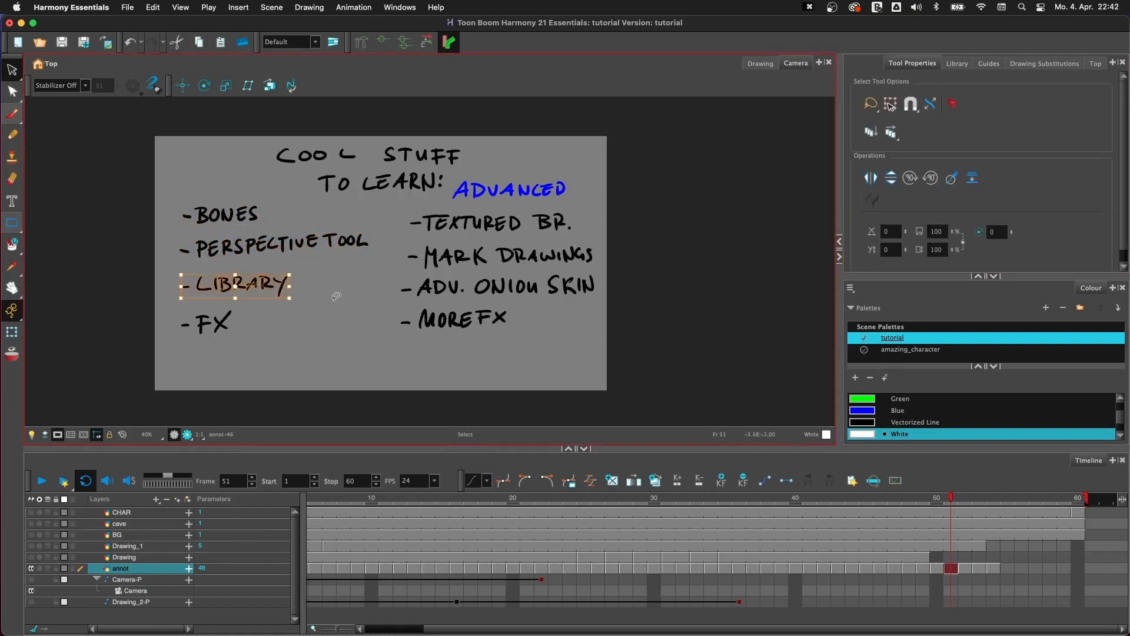
left_click(335, 324)
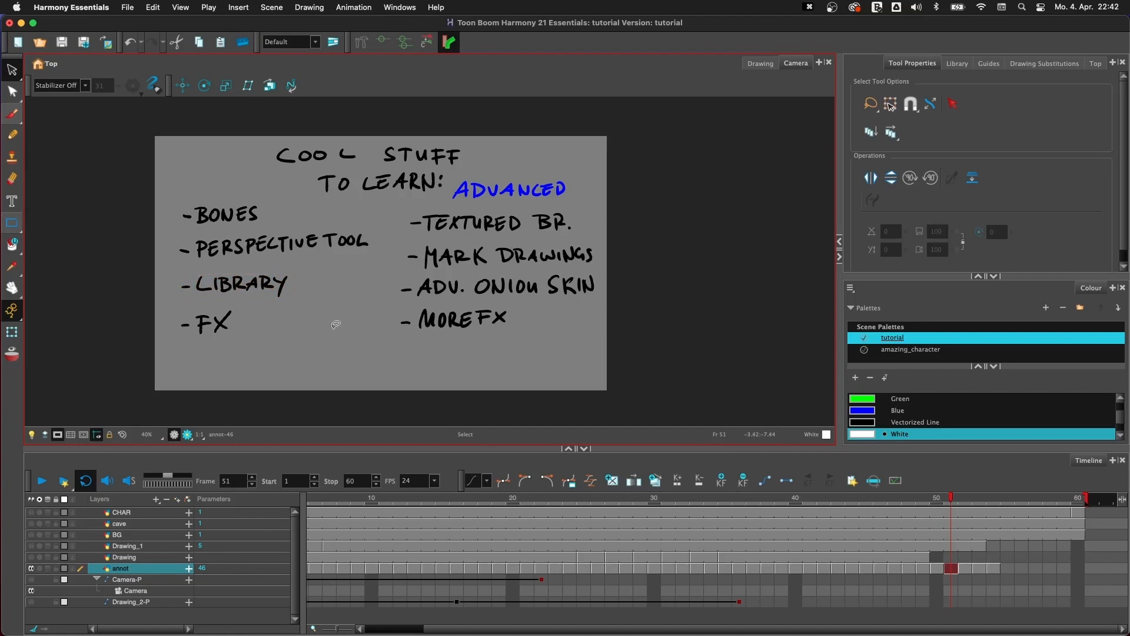
mouse_move(316, 280)
left_mouse_down()
mouse_move(178, 286)
mouse_move(318, 292)
left_mouse_up()
left_click(342, 315)
left_click(1114, 292)
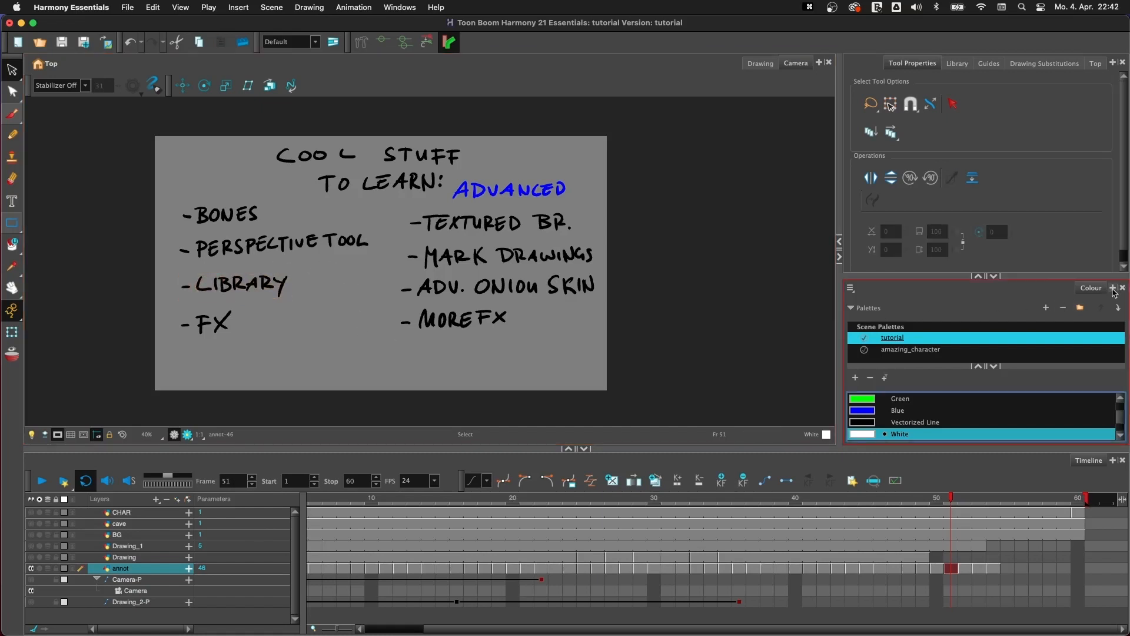
left_click(1113, 288)
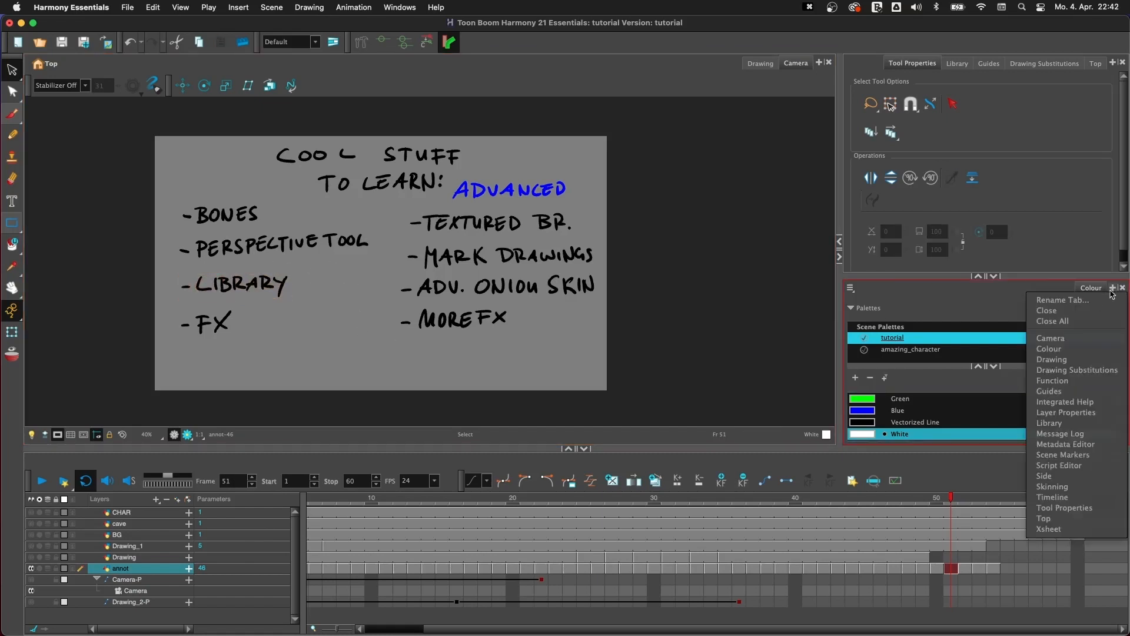
left_click(1067, 423)
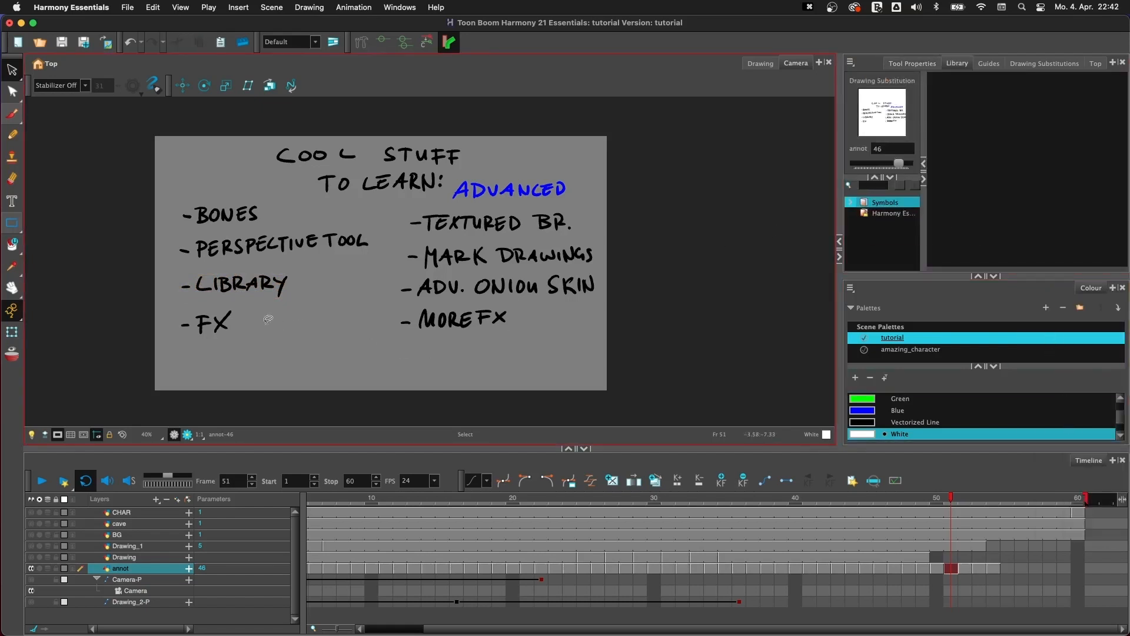
- Highlight the "FX" item by selecting it, return to Tool Properties and clear the selection
mouse_move(268, 318)
left_mouse_down()
mouse_move(200, 297)
mouse_move(265, 342)
left_mouse_up()
left_click(912, 73)
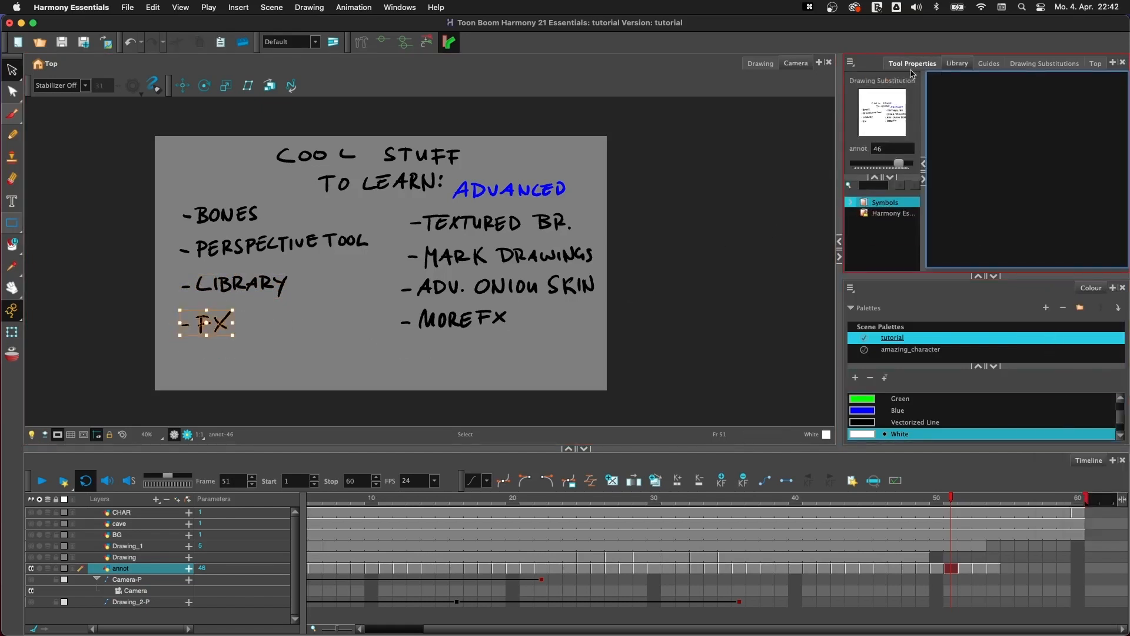
left_click(911, 65)
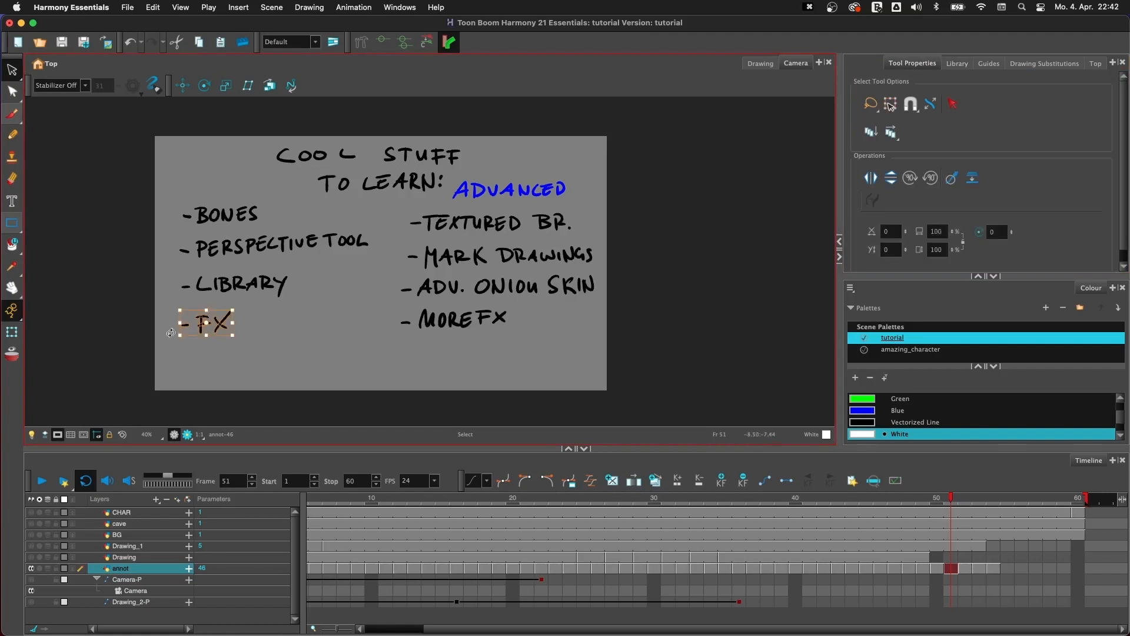
left_click(274, 330)
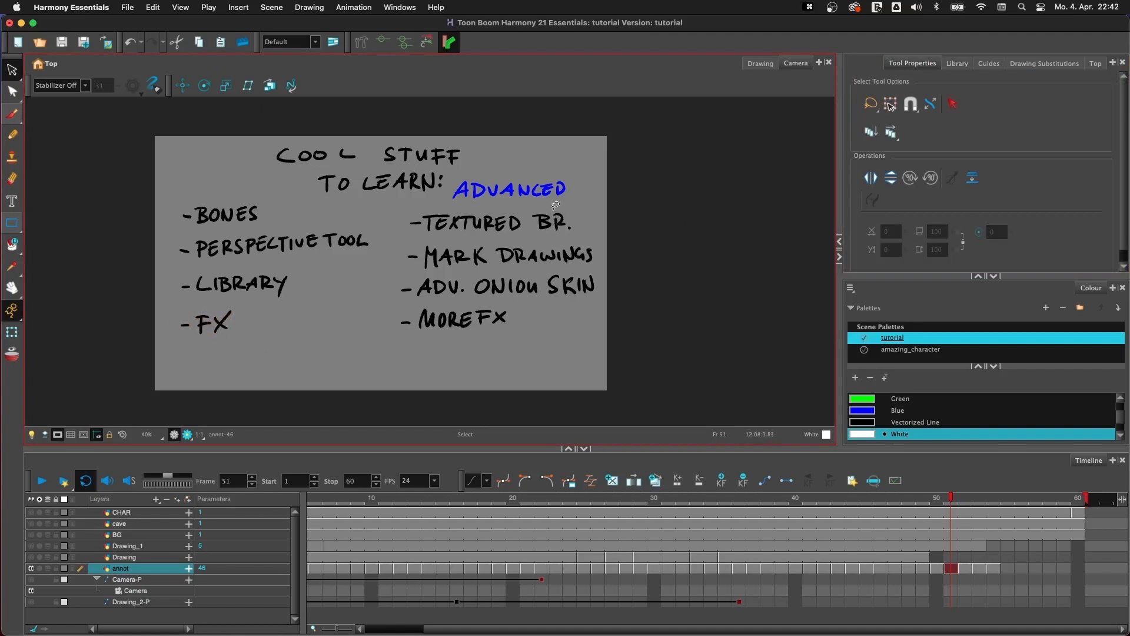
- Select the whole "ADVANCED" list with its heading and move it down slightly, clear of the title
mouse_move(555, 206)
left_mouse_down()
mouse_move(546, 166)
mouse_move(406, 245)
mouse_move(489, 353)
left_mouse_up()
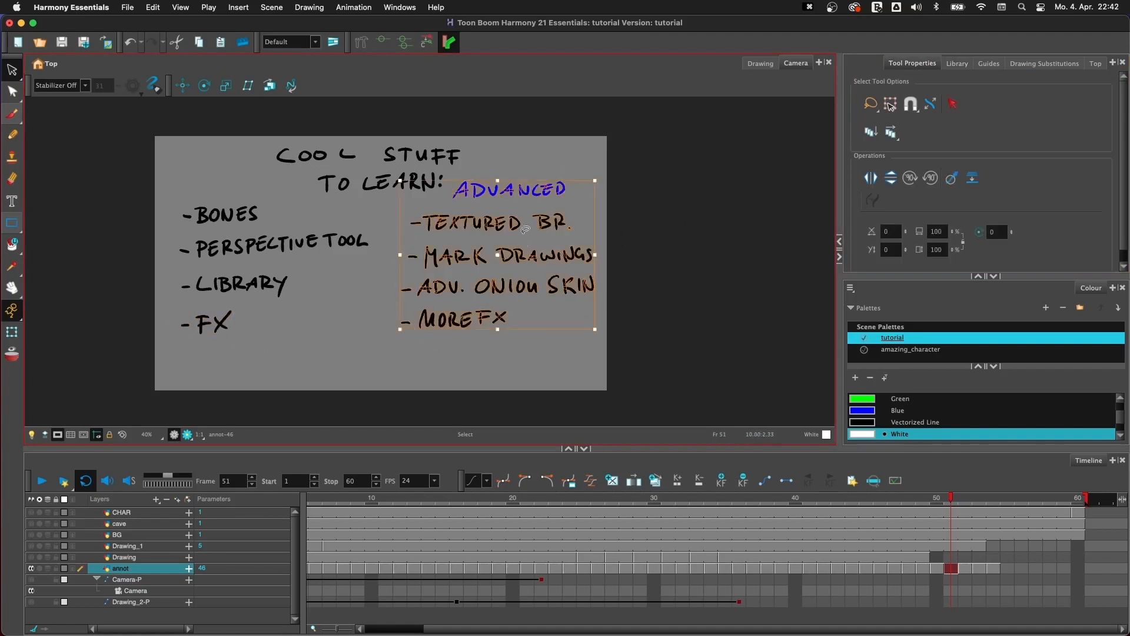
left_click_drag(517, 231, 514, 254)
left_click(581, 177)
- Highlight the advanced topics one by one: "TEXTURED BR.", "MARK DRAWINGS", "ADV. ONION SKIN" and "MORE FX"
mouse_move(560, 204)
left_mouse_down()
mouse_move(525, 178)
mouse_move(562, 227)
mouse_move(495, 265)
left_mouse_up()
left_click(582, 236)
left_click(622, 239)
mouse_move(592, 267)
left_mouse_down()
mouse_move(404, 283)
mouse_move(619, 274)
left_mouse_up()
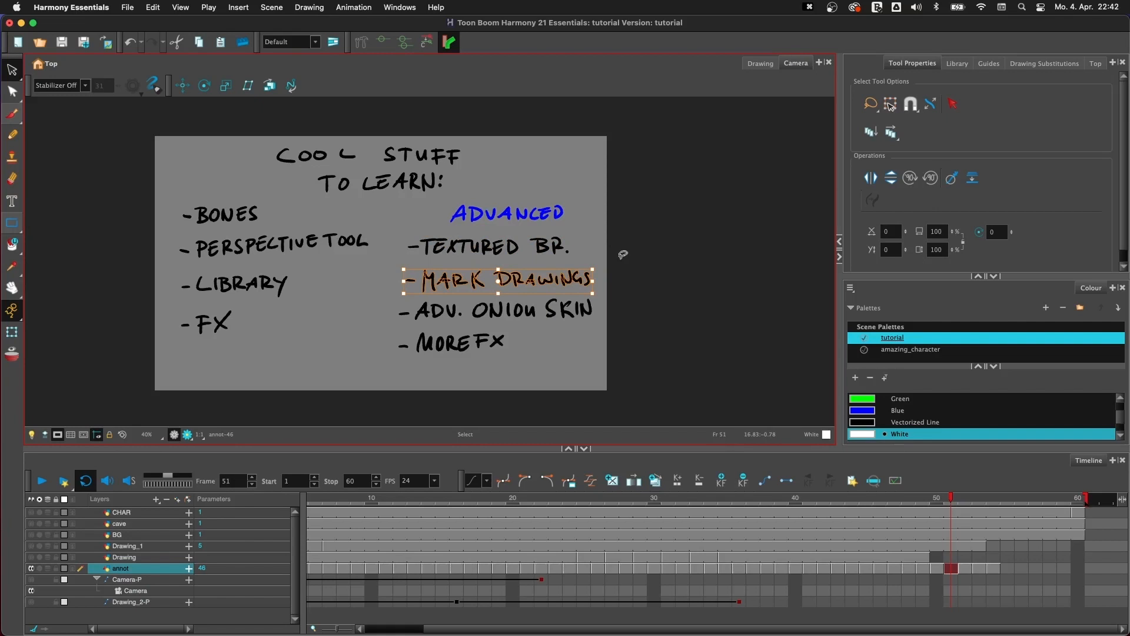
left_click(612, 291)
mouse_move(610, 294)
left_mouse_down()
mouse_move(496, 298)
mouse_move(624, 317)
left_mouse_up()
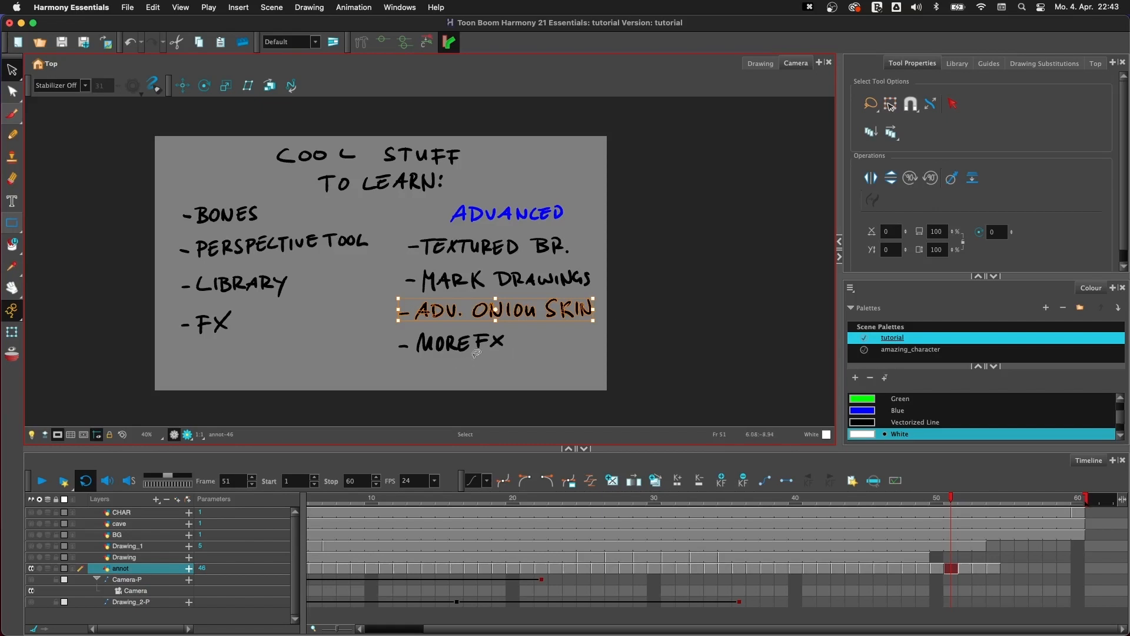
mouse_move(507, 371)
left_mouse_down()
mouse_move(428, 333)
mouse_move(531, 366)
left_mouse_up()
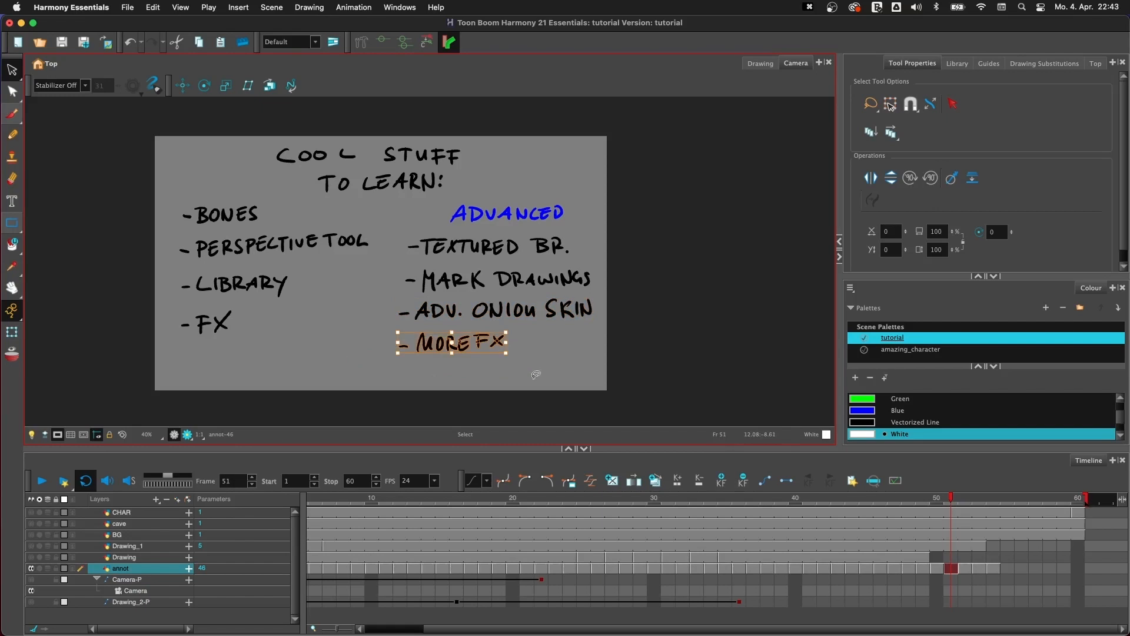
- Advance to the "MAKE SOMETHING!" annotation at frame 52 and look at the available export formats without exporting
key("g")
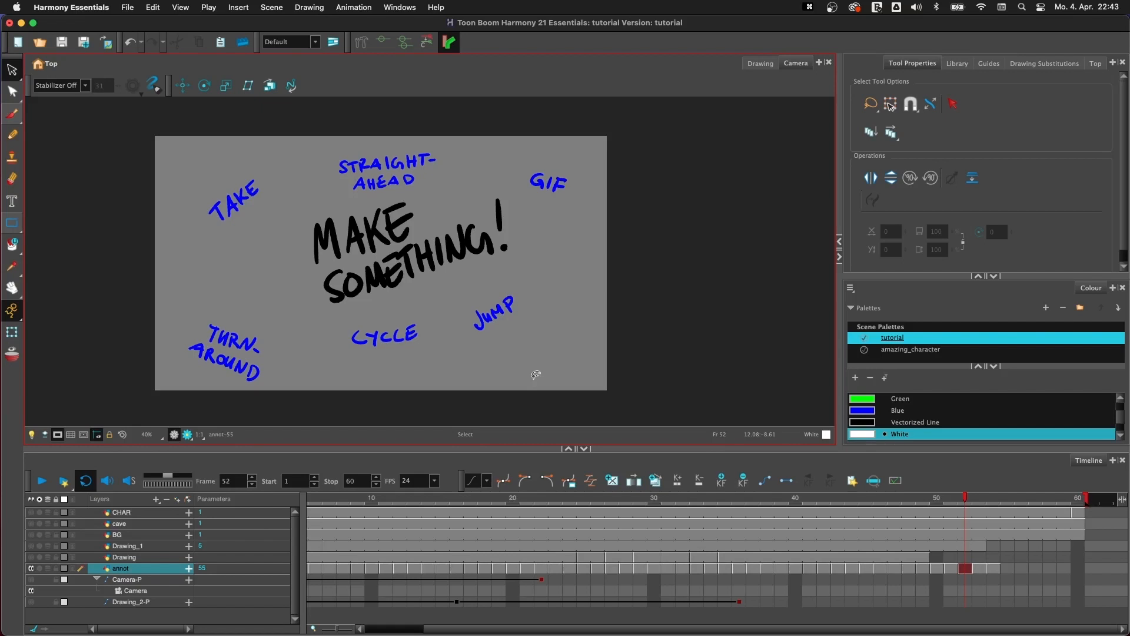
left_click(128, 8)
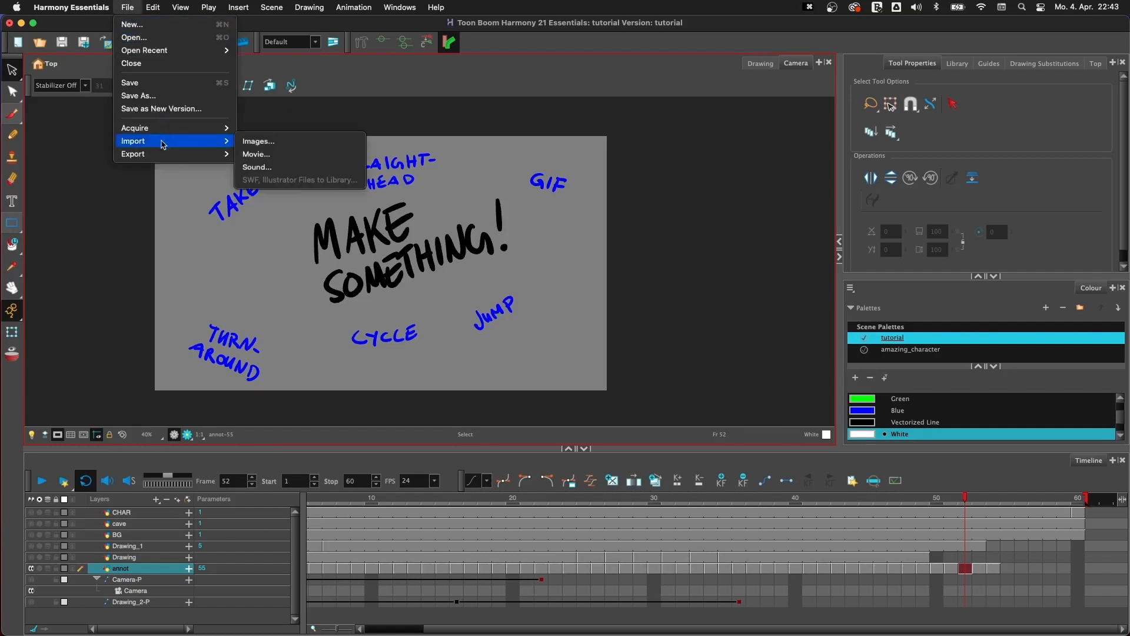
mouse_move(163, 157)
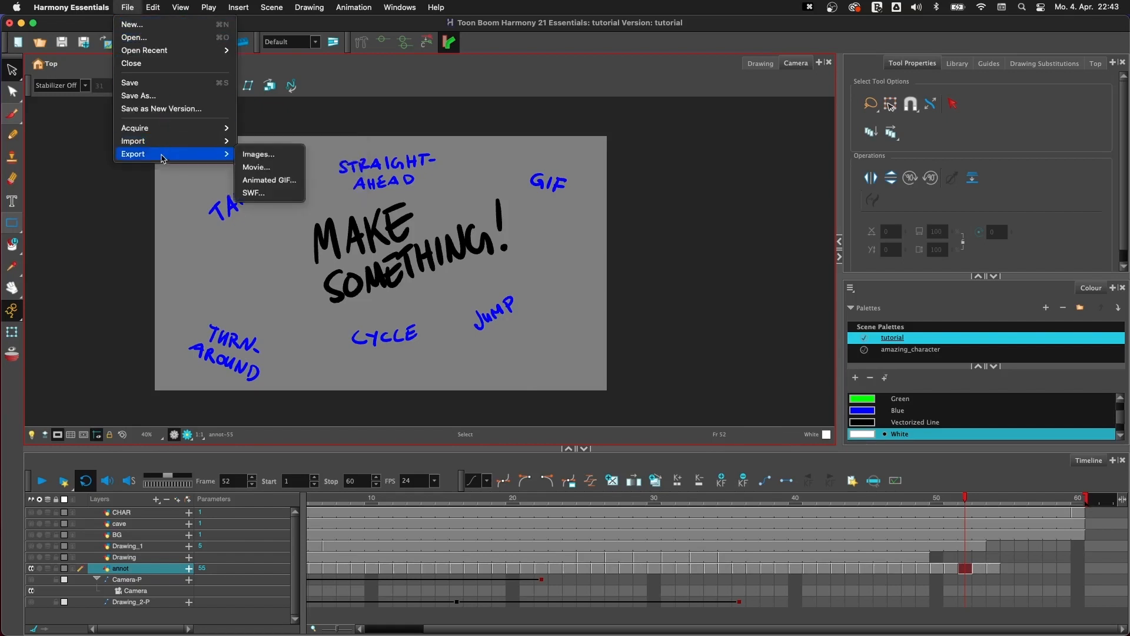
left_click(461, 78)
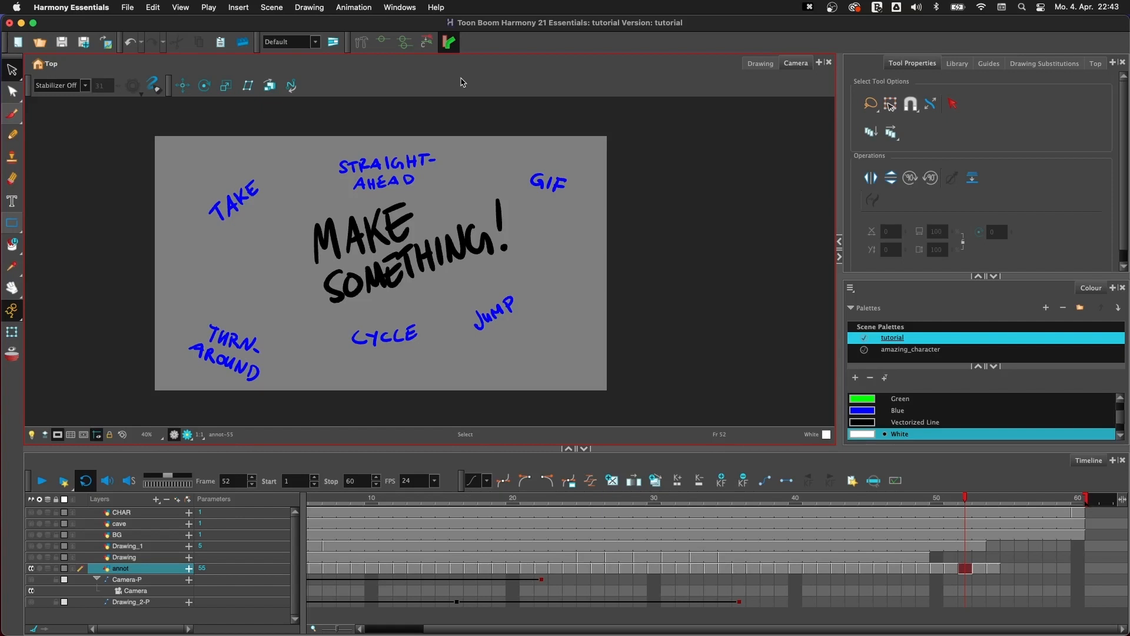
- Highlight the project ideas around "MAKE SOMETHING!" one by one, from "GIF" and "STRAIGHT-AHEAD" to "JUMP" and "CYCLE", and clear the selection
left_click(547, 176)
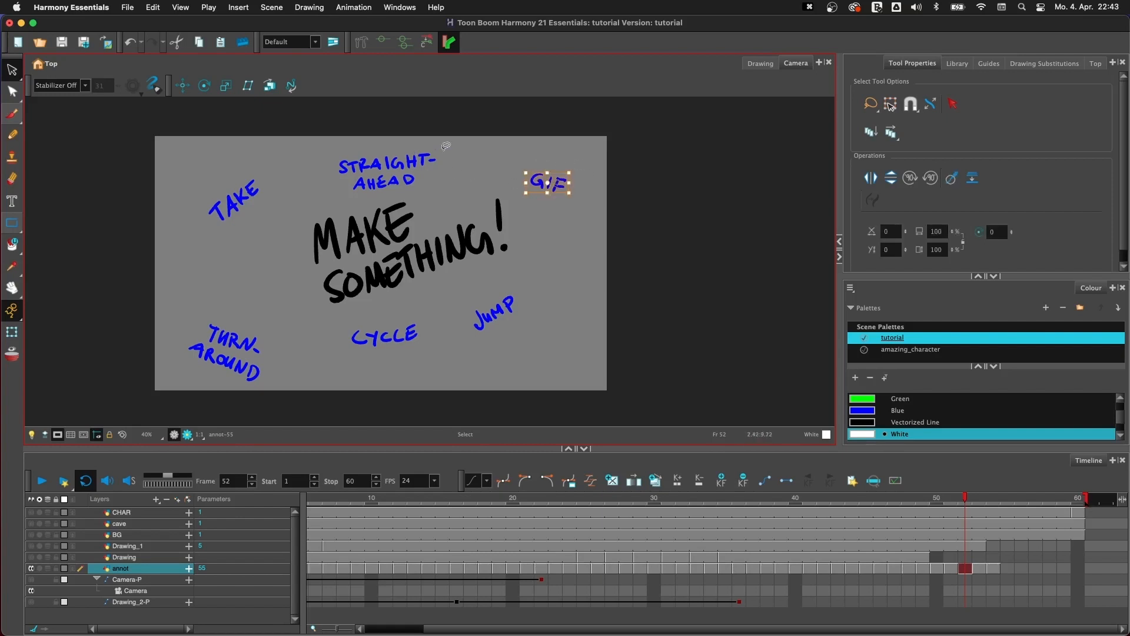
mouse_move(455, 143)
left_mouse_down()
mouse_move(420, 182)
mouse_move(457, 148)
left_mouse_up()
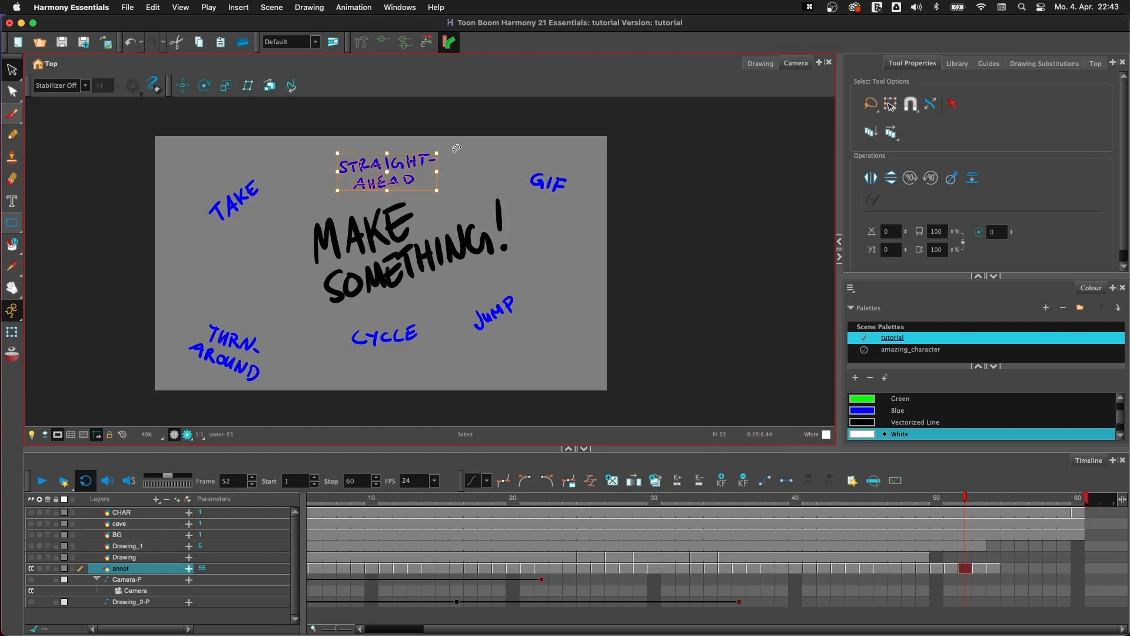
left_click_drag(267, 164, 268, 180)
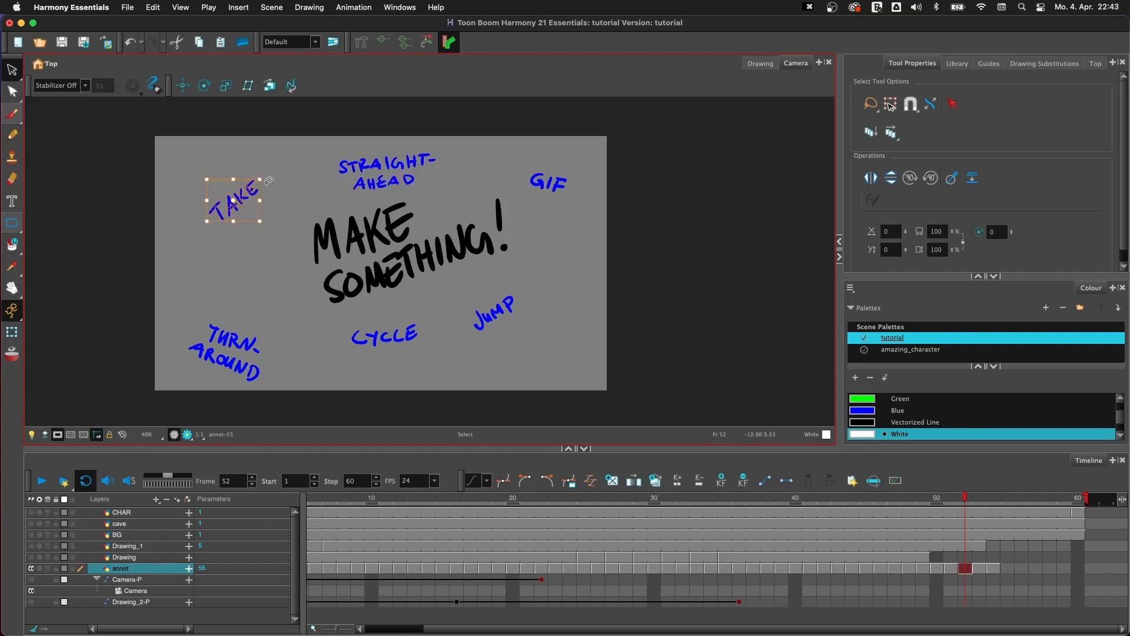
mouse_move(273, 340)
left_mouse_down()
mouse_move(188, 396)
mouse_move(277, 344)
left_mouse_up()
mouse_move(436, 337)
left_mouse_down()
mouse_move(359, 321)
mouse_move(440, 362)
left_mouse_up()
mouse_move(530, 295)
left_mouse_down()
mouse_move(486, 287)
mouse_move(535, 303)
left_mouse_up()
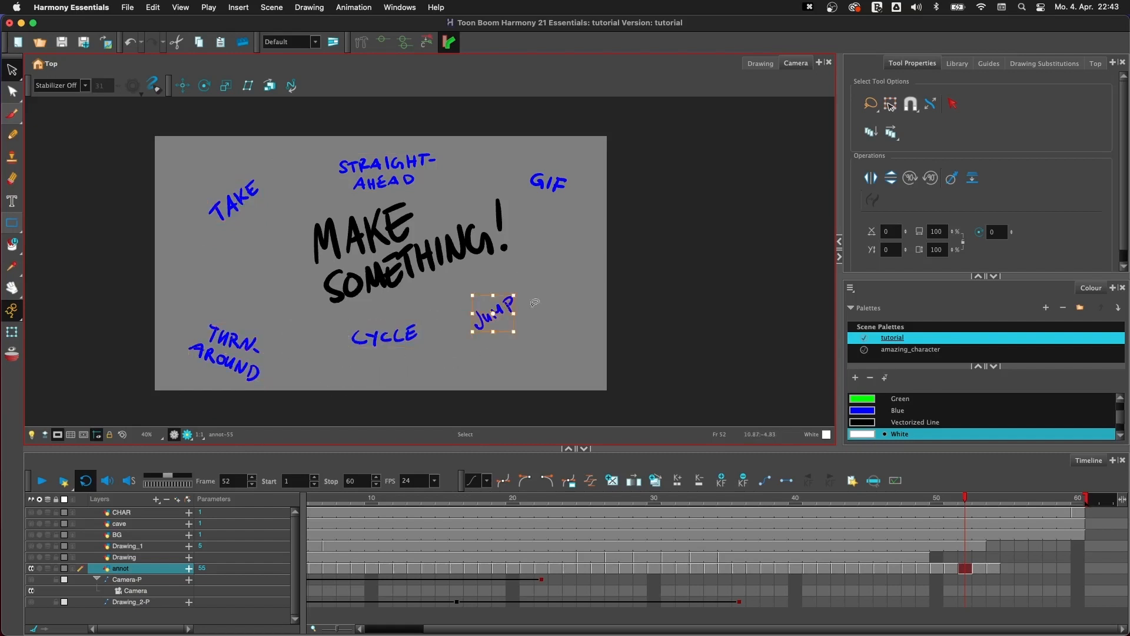
left_click_drag(423, 318, 412, 315)
left_click(481, 351)
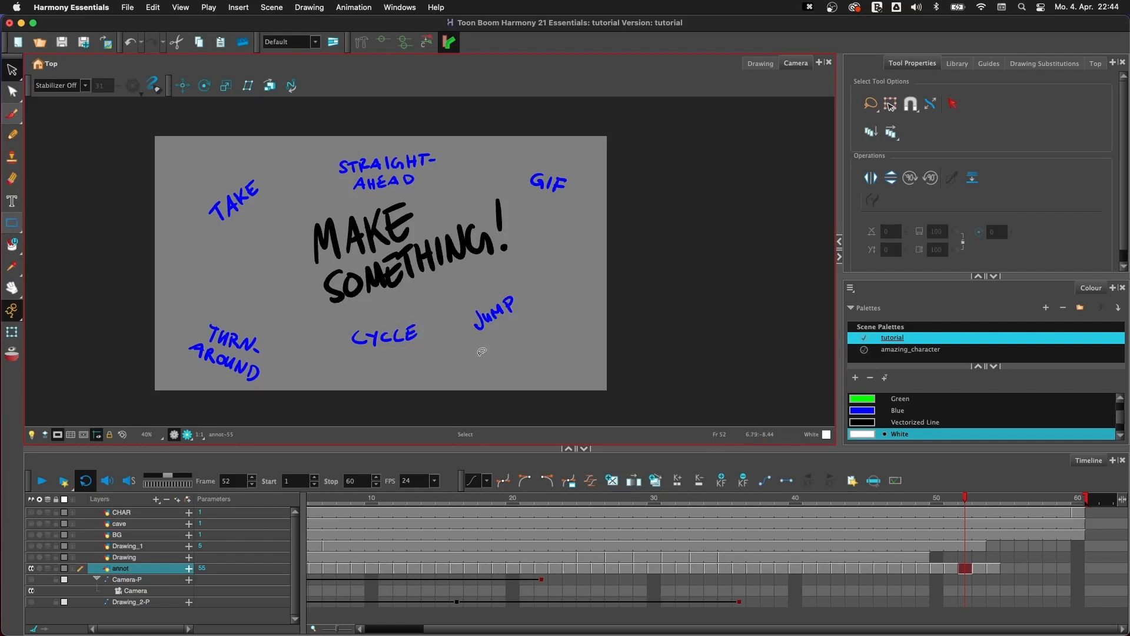
- Step through the "COOL TB RESOURCES" annotation at frame 53 to the closing "THANKS!" drawing at frame 54
key("period")
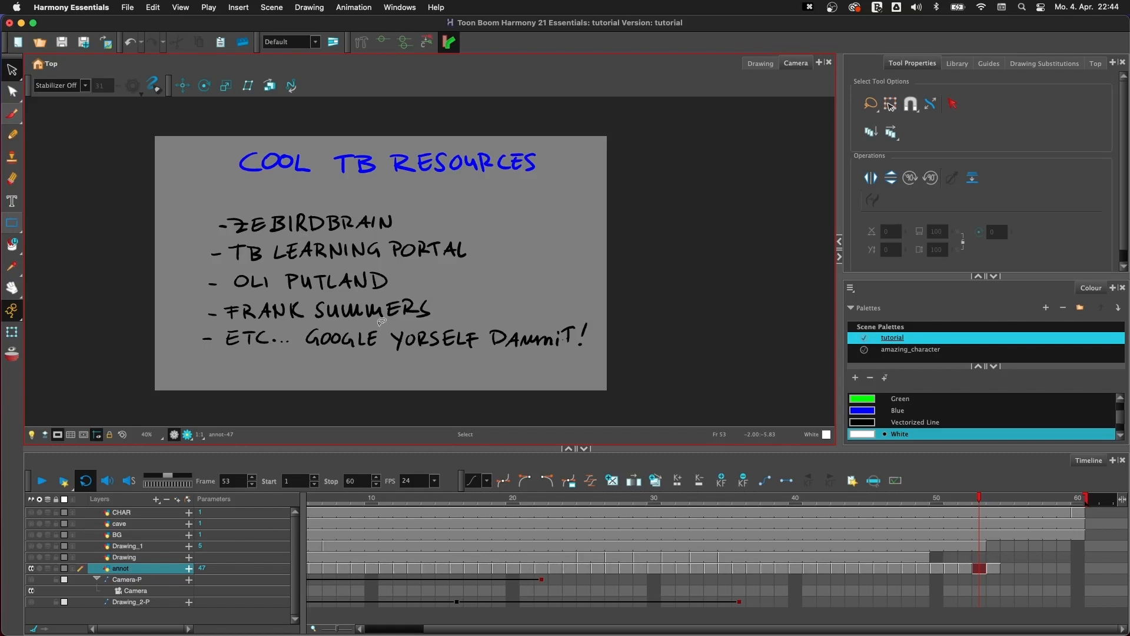
mouse_move(606, 318)
left_mouse_down()
mouse_move(386, 400)
mouse_move(572, 392)
left_mouse_up()
left_click(605, 319)
key("period")
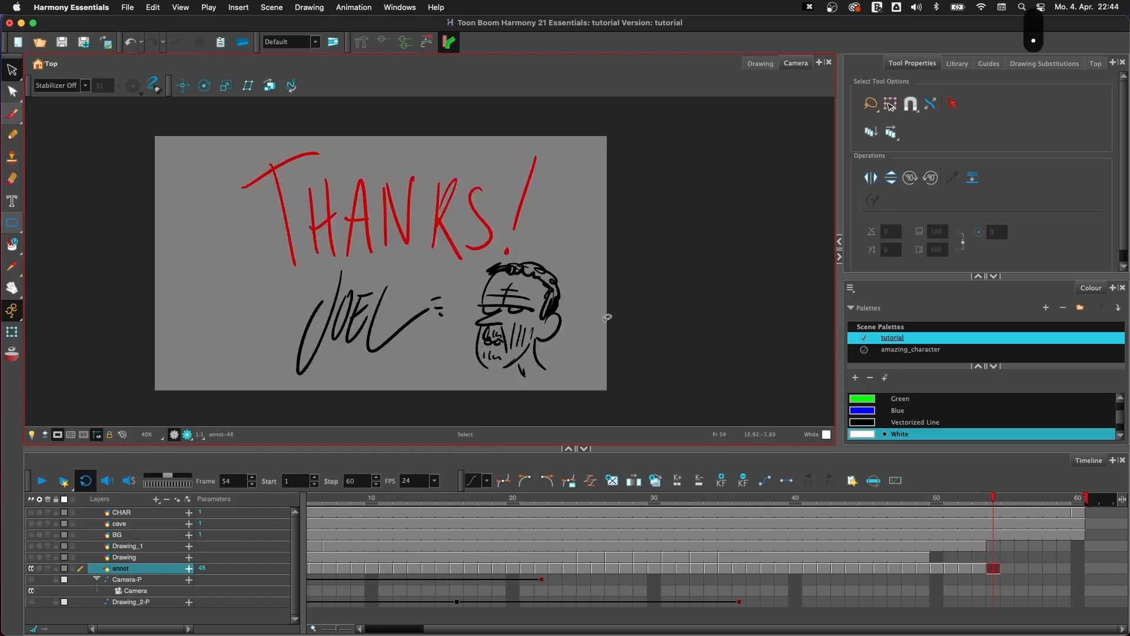